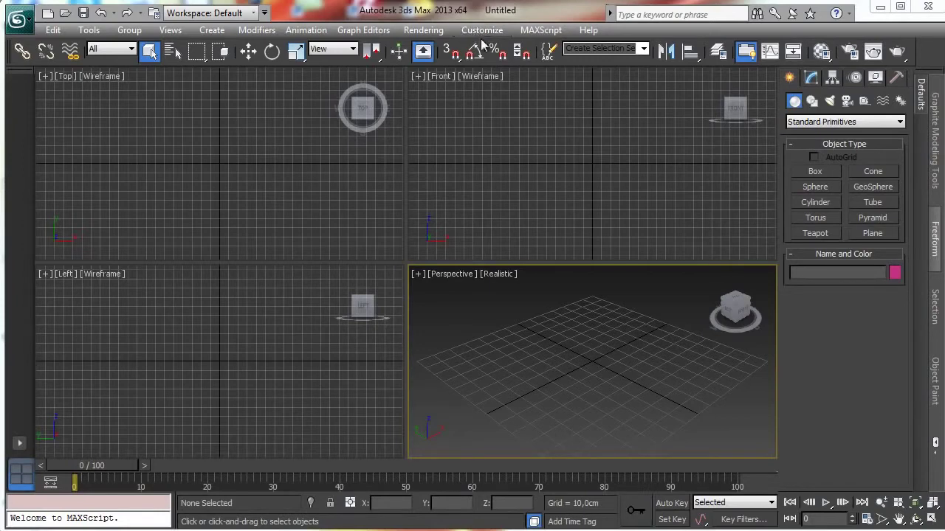
Open the units setup and confirm metric centimetres as the display unit scale.
left_click(479, 31)
left_click(522, 224)
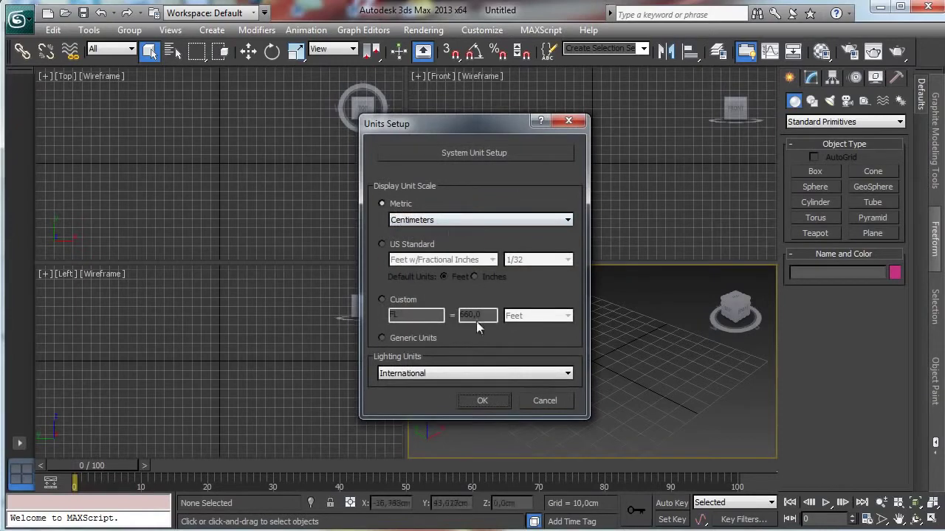
left_click(502, 398)
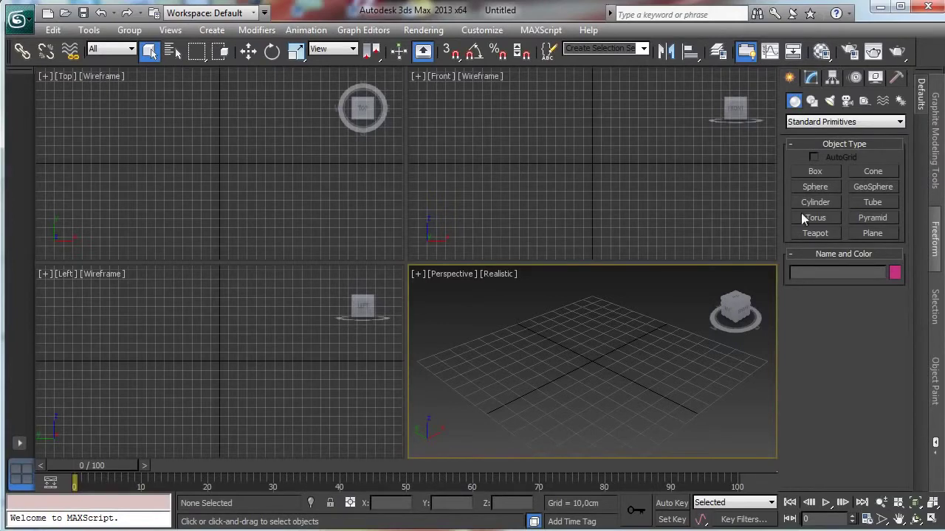
Create a plane about 137 cm long and 218 cm wide in the Top view and name it Ground_Room.
left_click(875, 234)
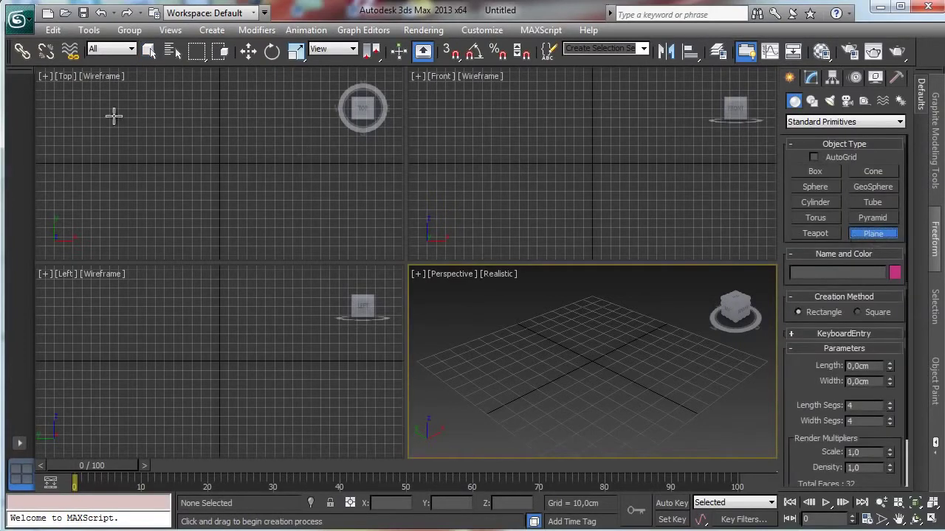
left_click_drag(114, 117, 313, 241)
left_click(811, 78)
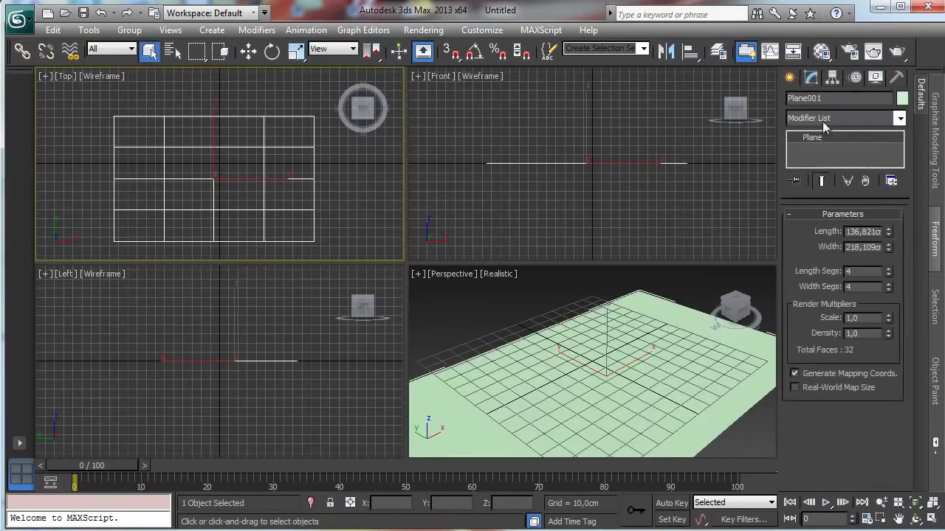
left_click(805, 98)
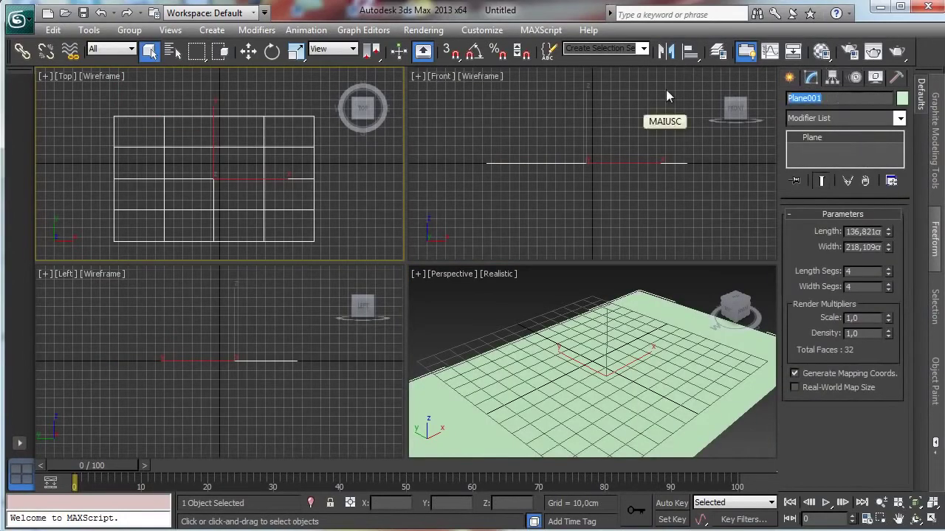
type("Ground")
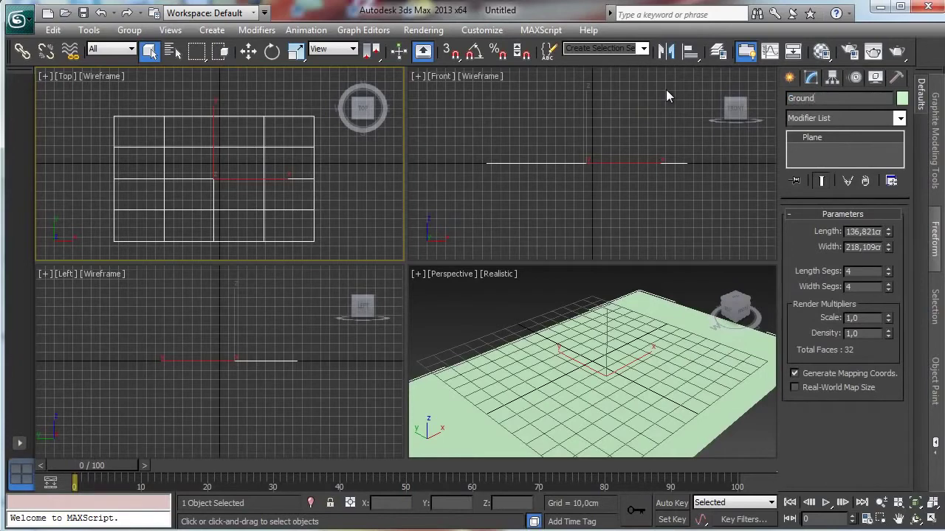
type("_Room")
Set the length and width of the Ground_Room plane to 1000 cm each.
double_click(845, 231)
type("1000")
key("Return")
left_click(854, 248)
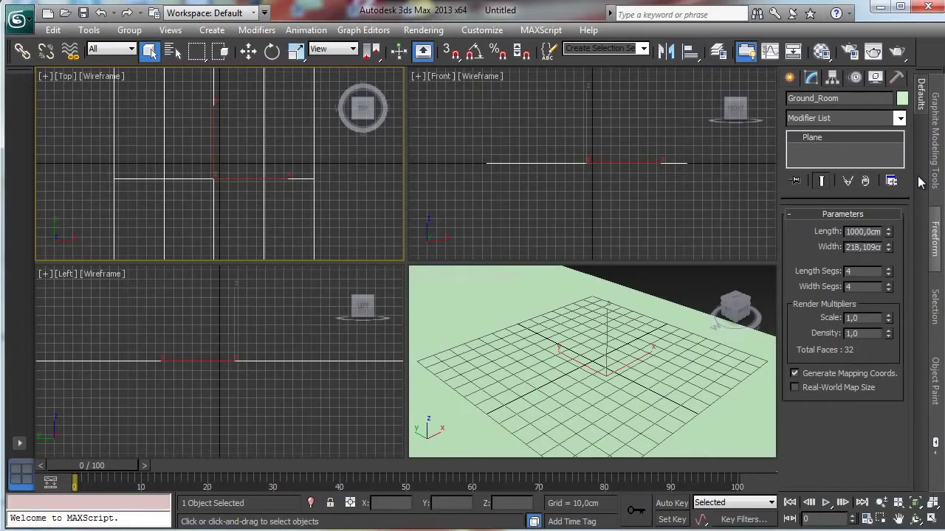
key("BackSpace")
key("BackSpace")
key("BackSpace")
type("1000")
key("Return")
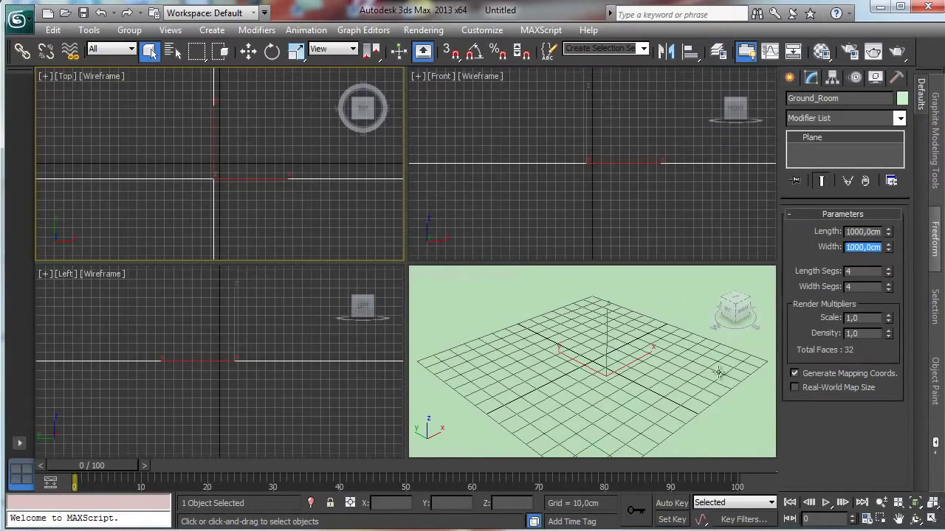
left_click(933, 504)
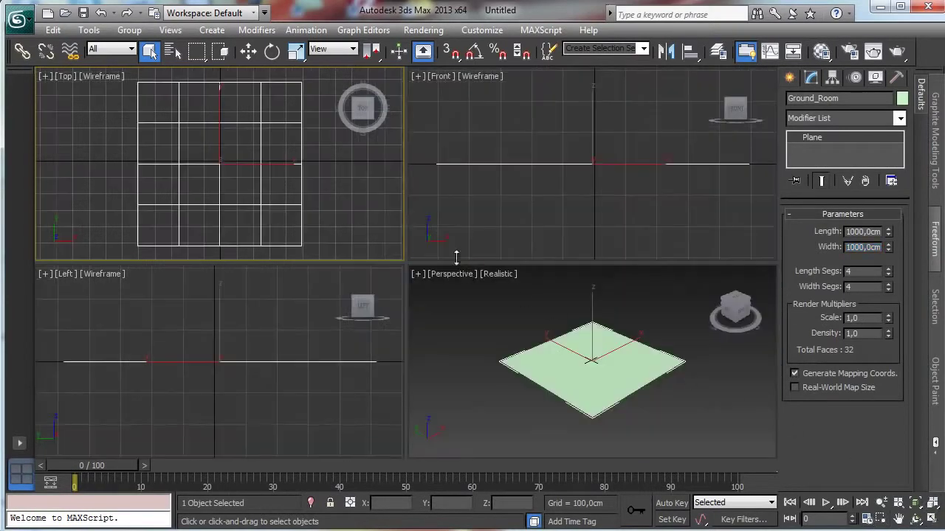
left_click(550, 336)
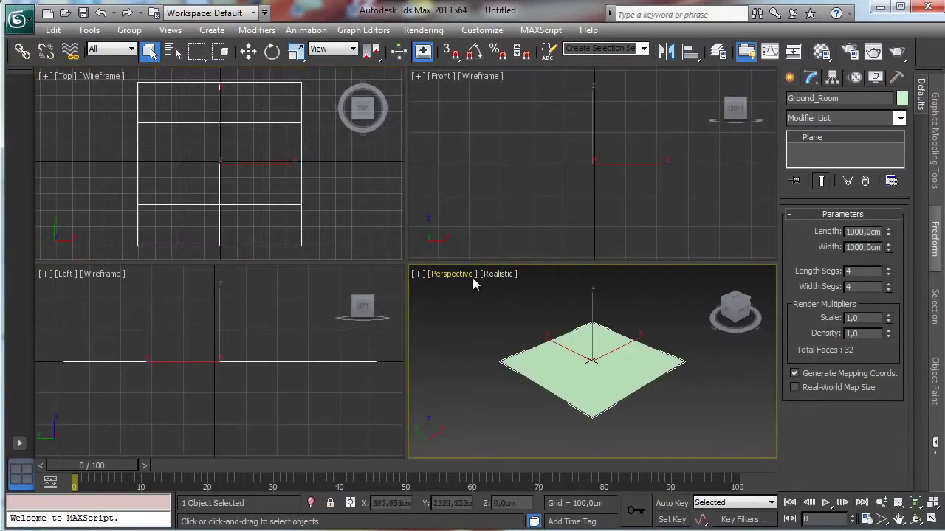
left_click(499, 275)
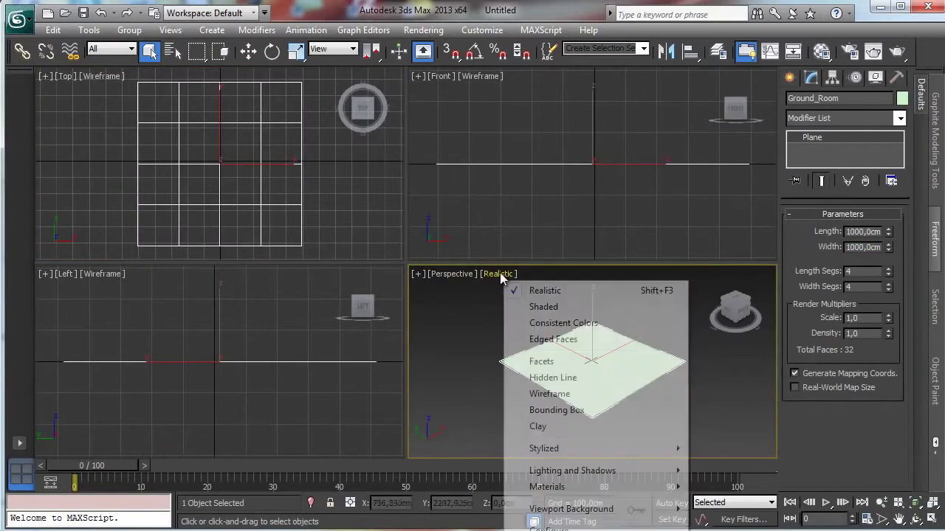
left_click(450, 275)
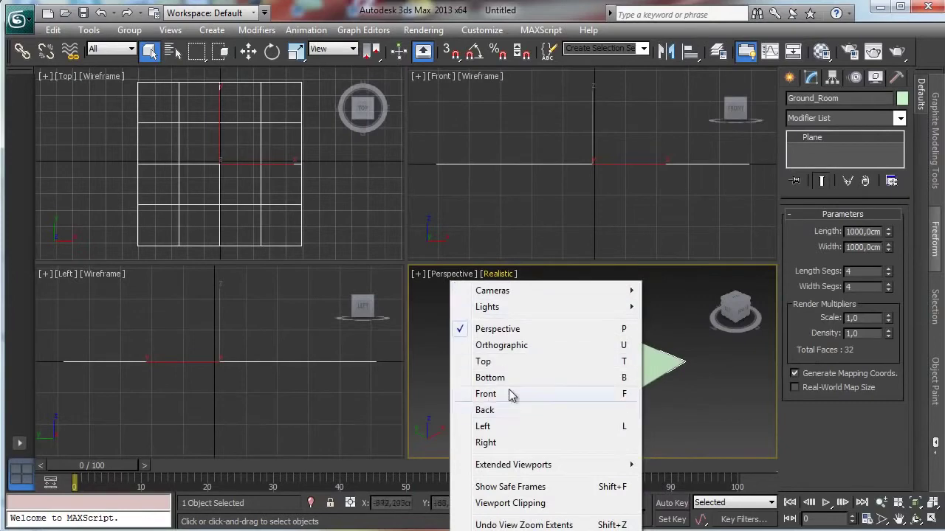
left_click(678, 396)
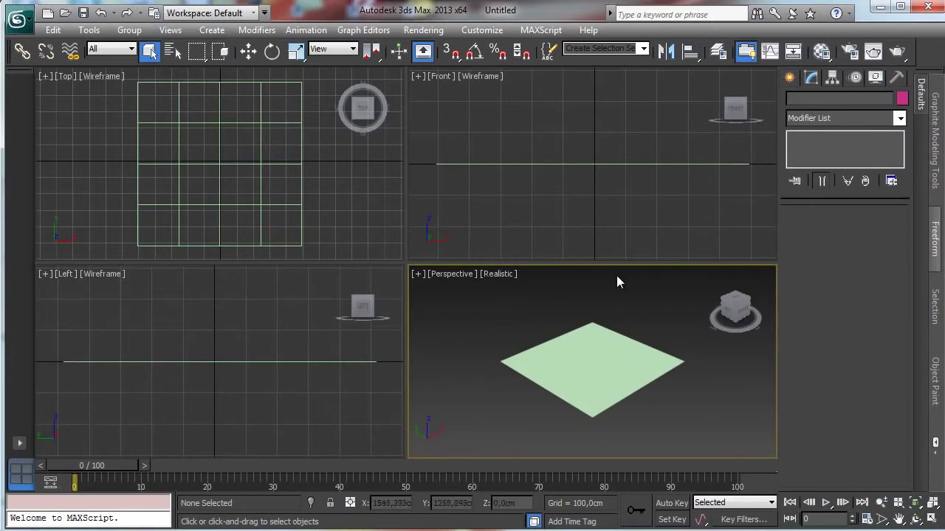
Maximize the Top view and reduce the Ground_Room plane's length and width segments to 1.
left_click(790, 77)
left_click(812, 102)
left_click(815, 183)
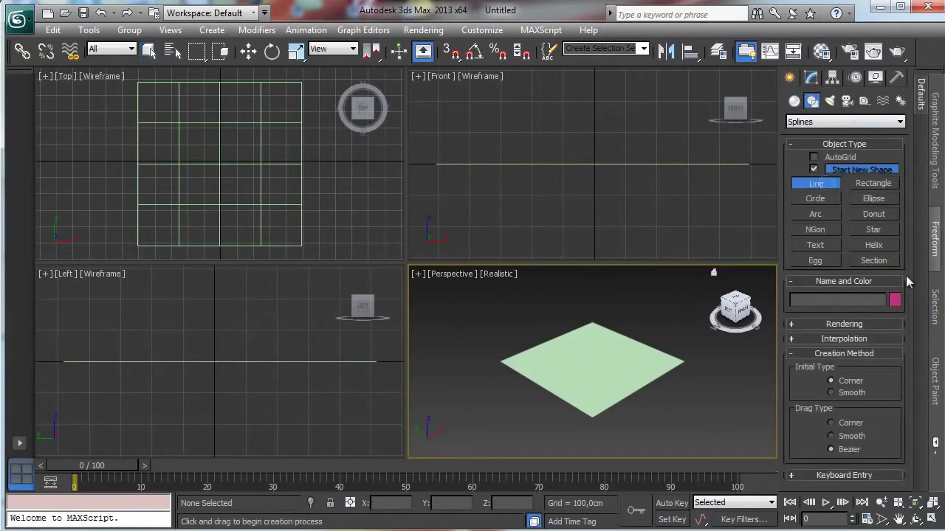
left_click(931, 521)
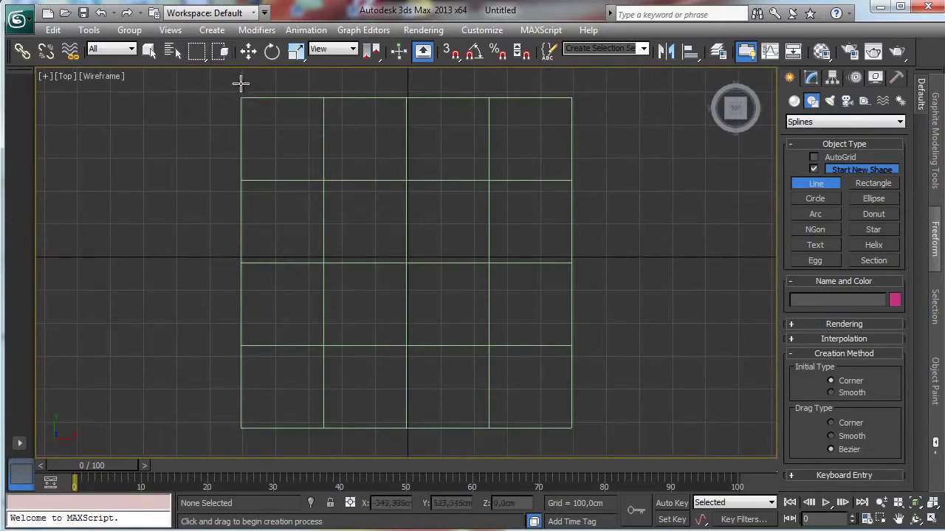
left_click(148, 50)
left_click(324, 116)
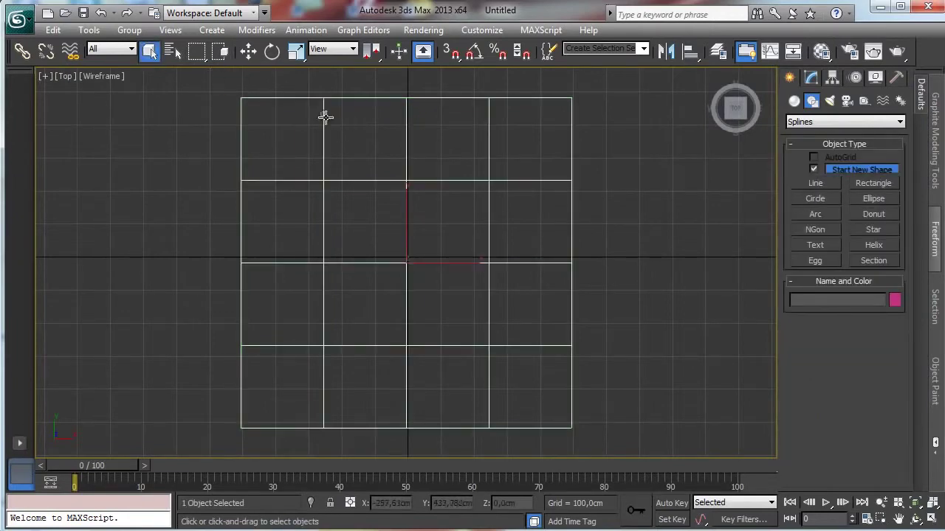
left_click(811, 77)
left_click_drag(888, 275, 882, 369)
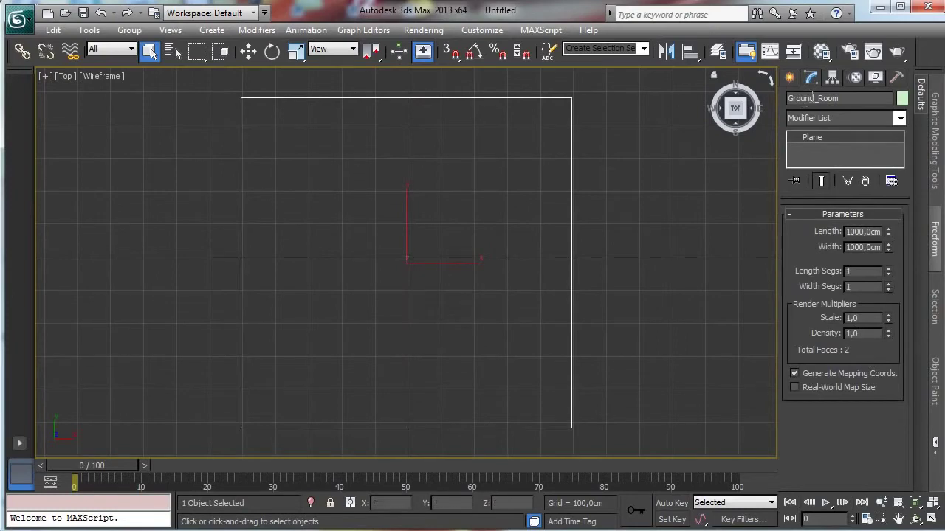
Start the Line tool and enable 3D snapping with Vertex as the only snap type.
left_click(789, 78)
left_click(816, 183)
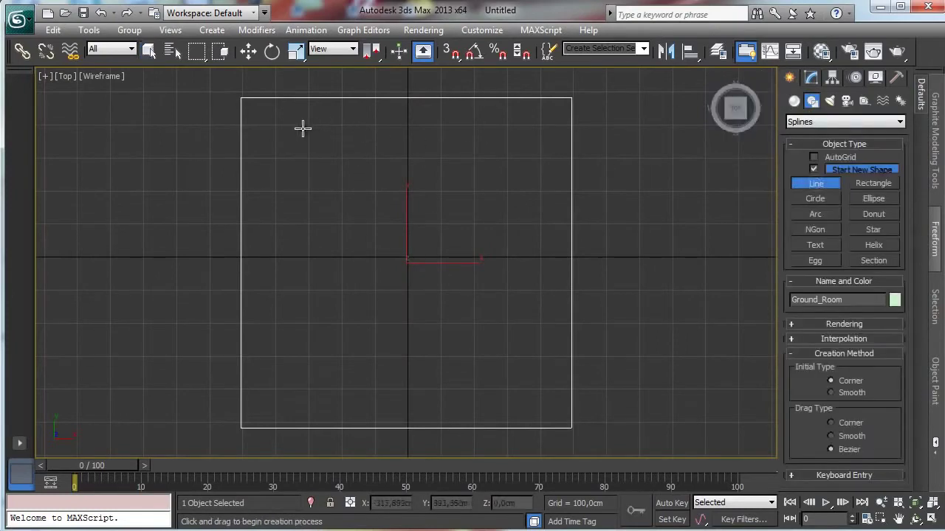
key("s")
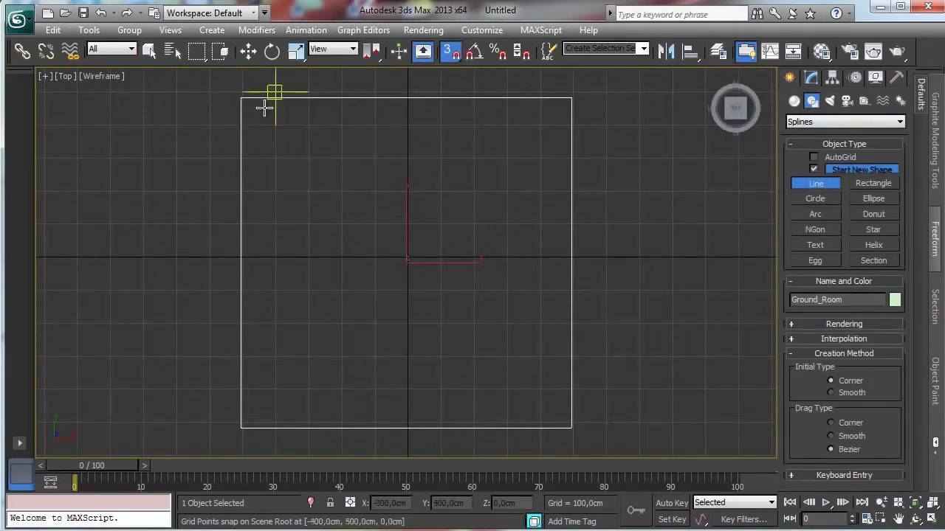
left_click(451, 58)
right_click(452, 55)
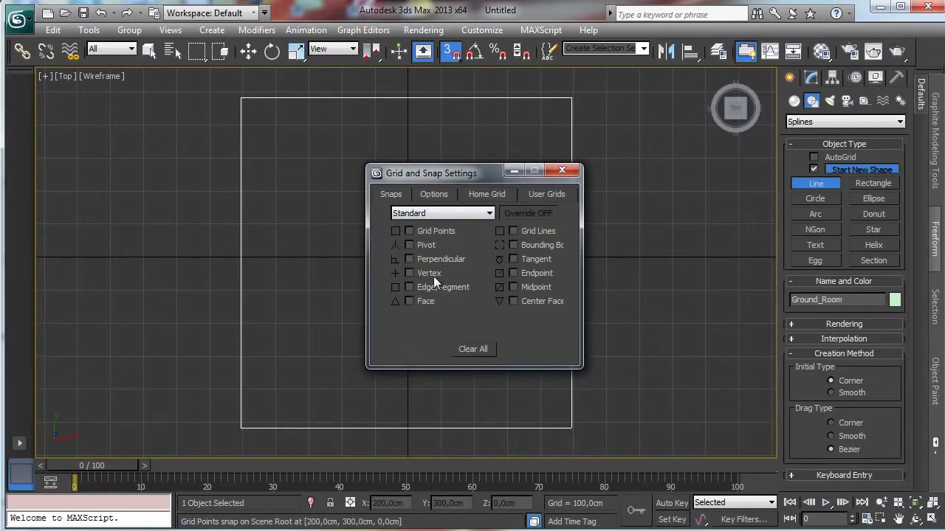
left_click(562, 171)
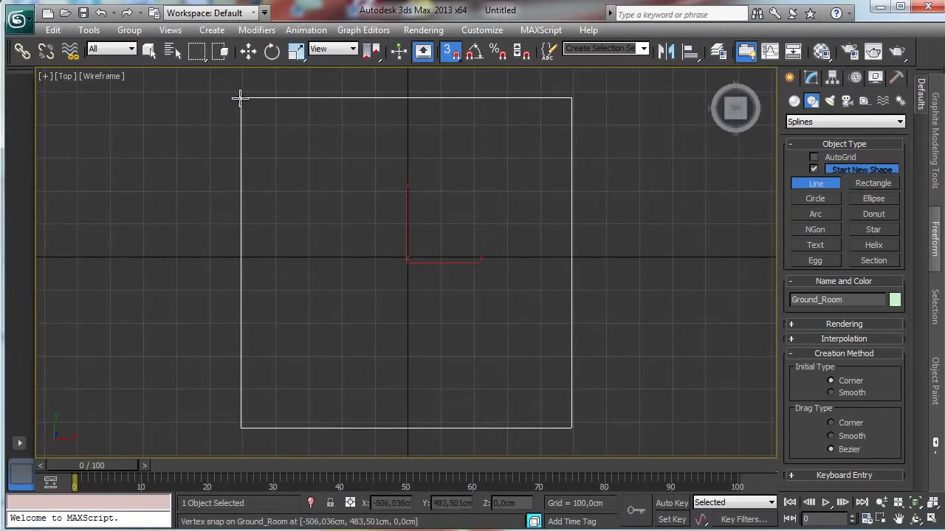
Draw a wall line from the plane's upper-left corner along its top edge, around a corridor reaching the right edge, and down near the plane's middle.
left_click_drag(239, 98, 248, 140)
right_click(343, 199)
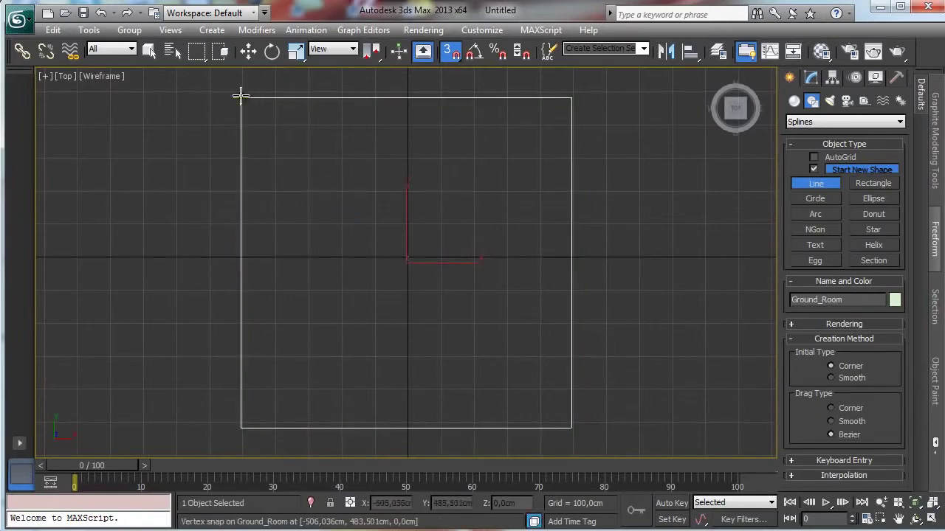
left_click(240, 97)
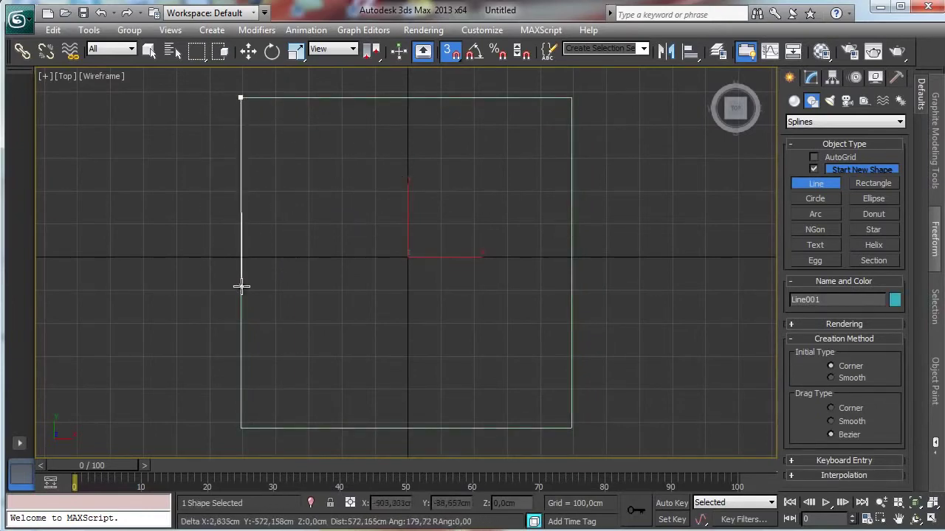
left_click(417, 98)
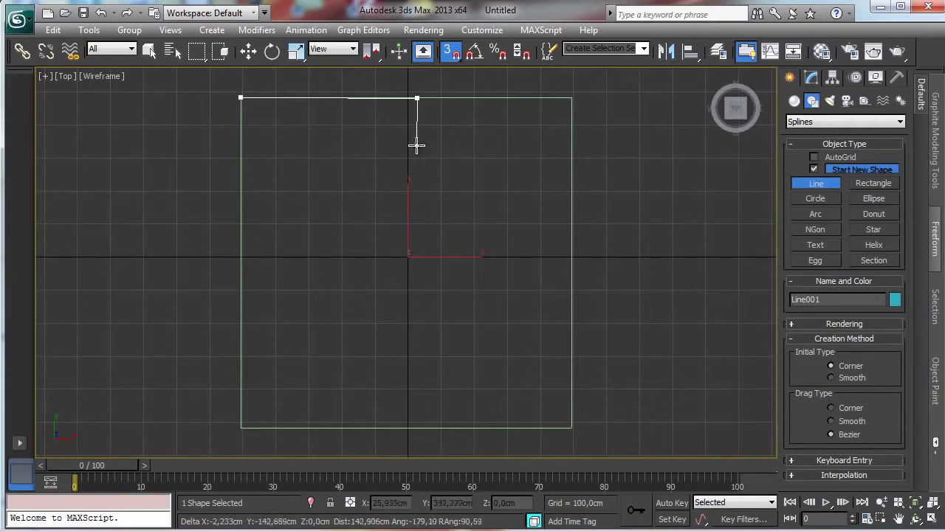
left_click(417, 146)
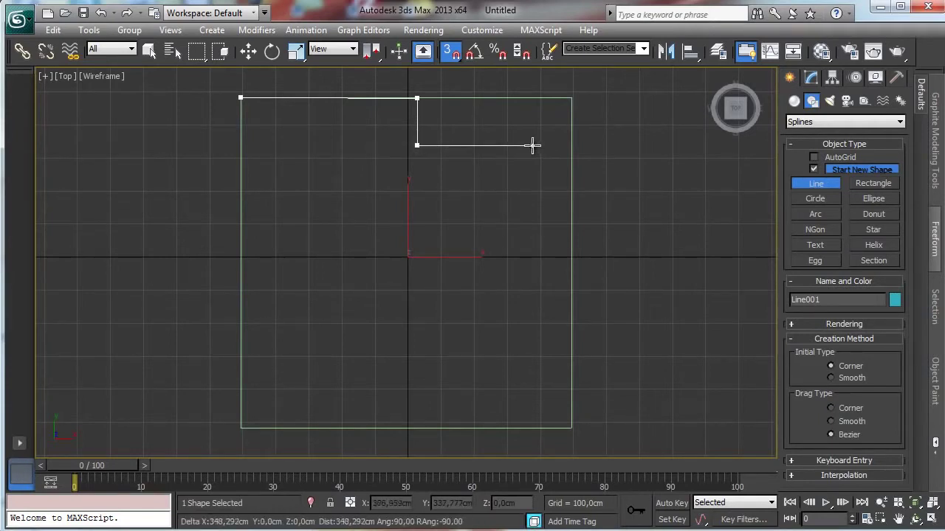
left_click(572, 145)
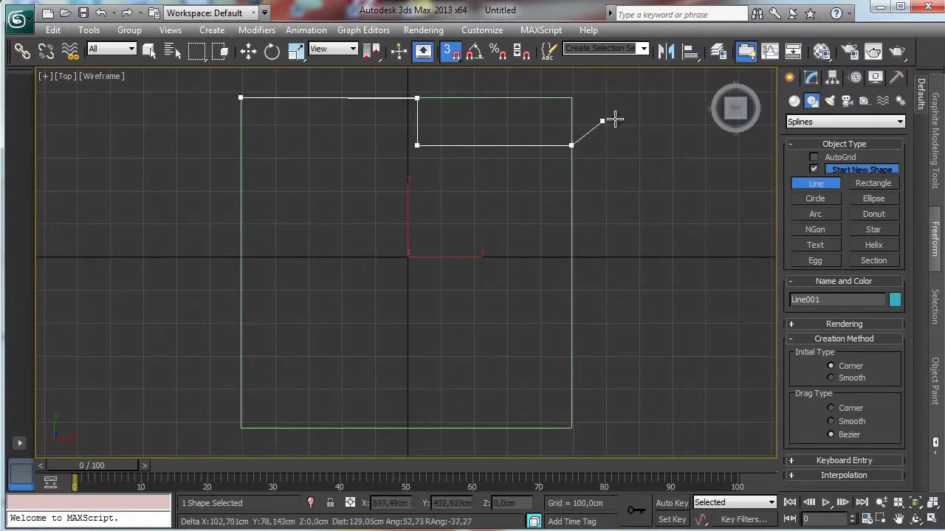
left_click(662, 127)
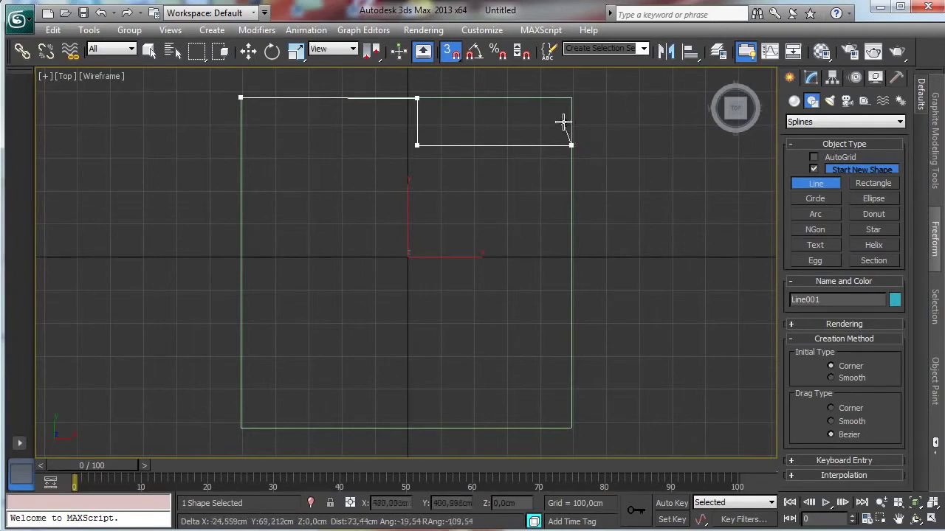
left_click(571, 201)
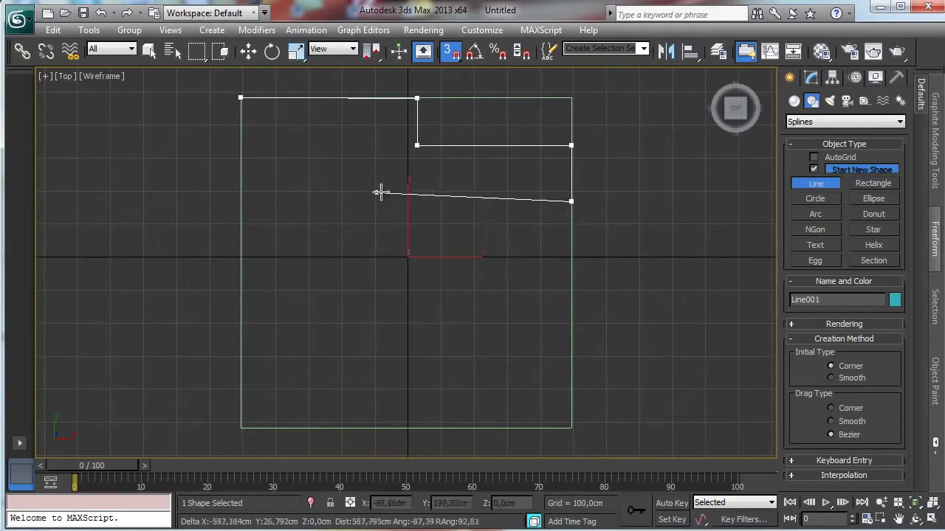
left_click(417, 201)
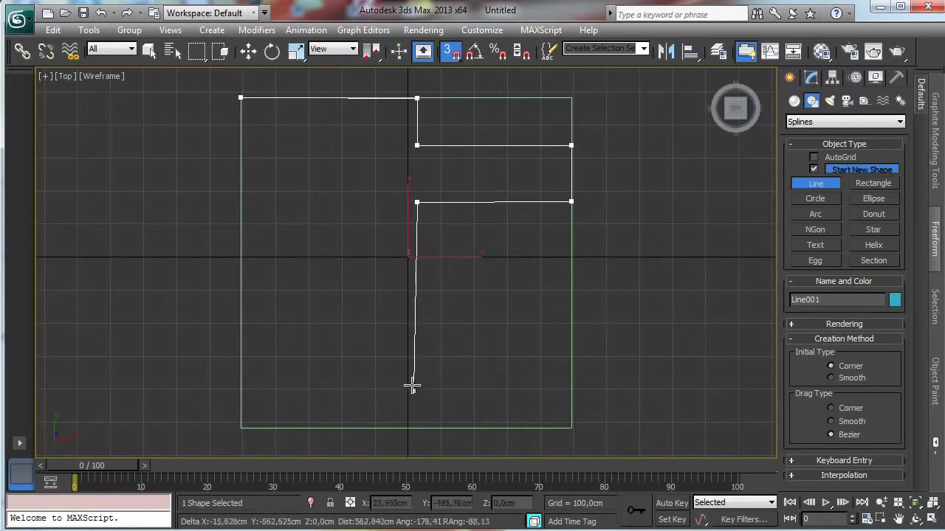
left_click(417, 348)
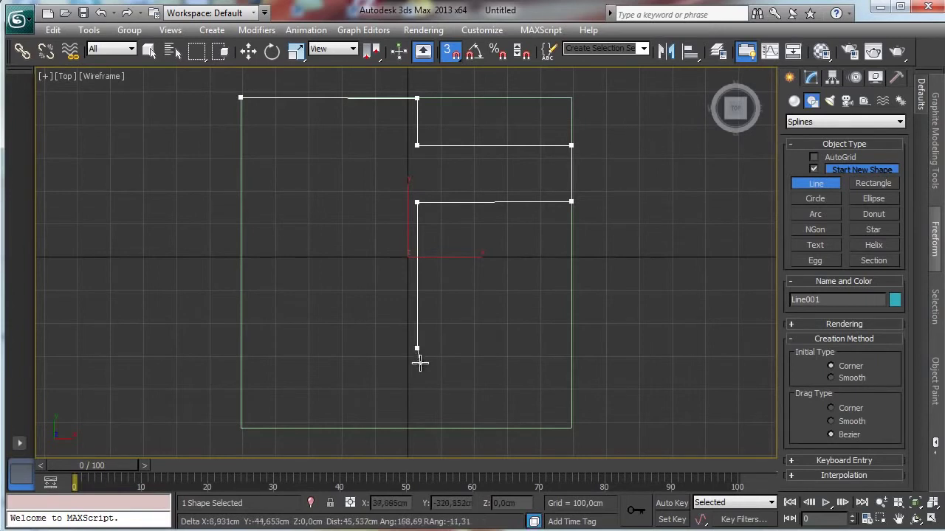
right_click(240, 349)
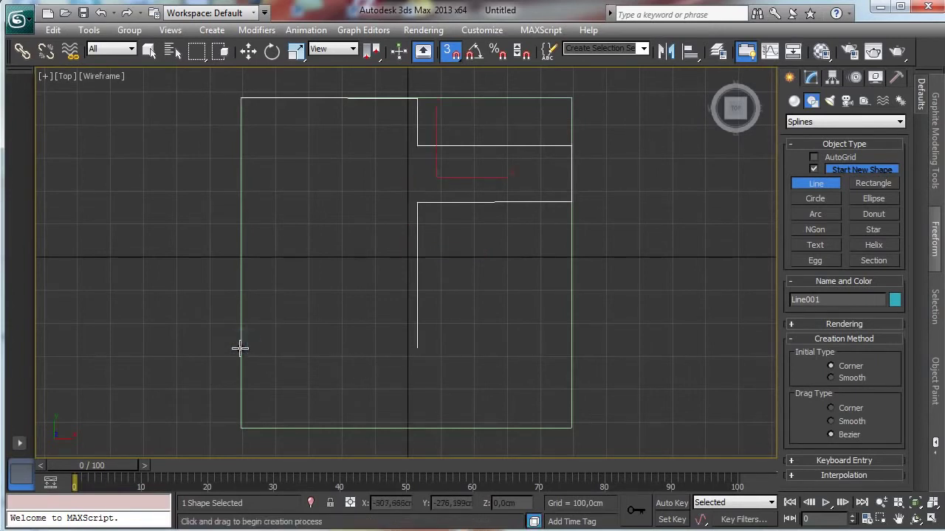
Within the same shape, draw a second wall line from the plane's upper-left corner down its left edge and across to the first line's end.
left_click(815, 169)
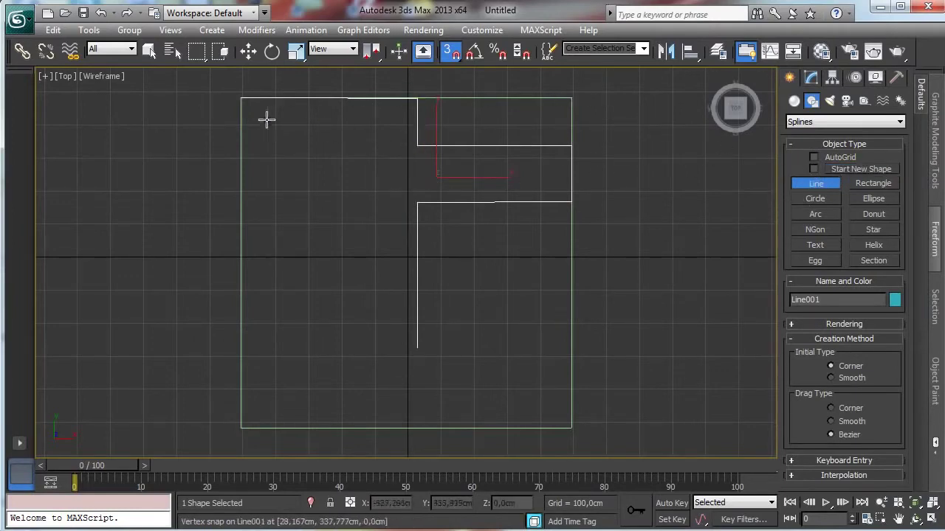
left_click(239, 99)
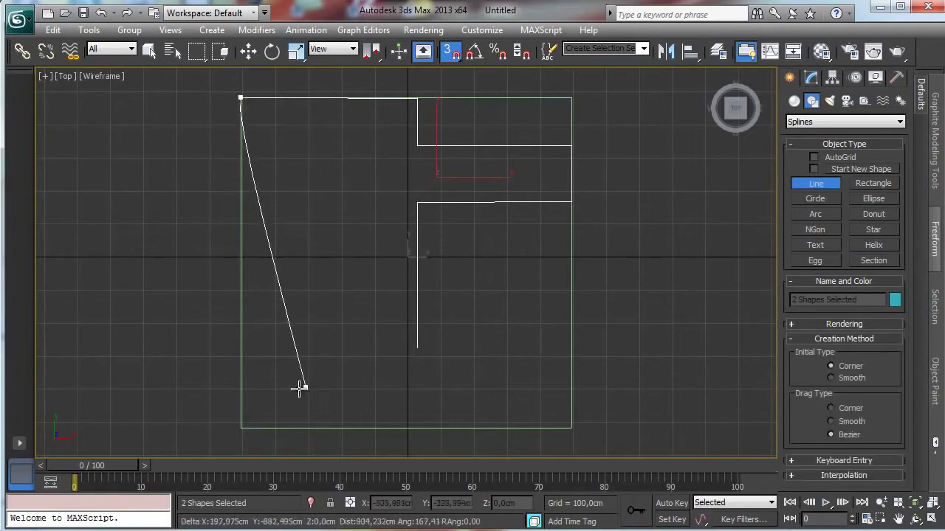
right_click(268, 187)
left_click(240, 98)
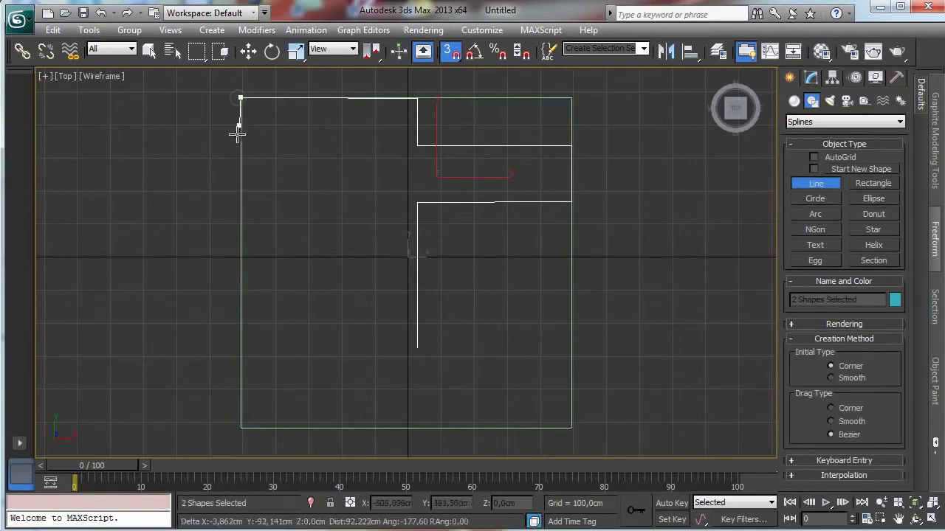
left_click(240, 345)
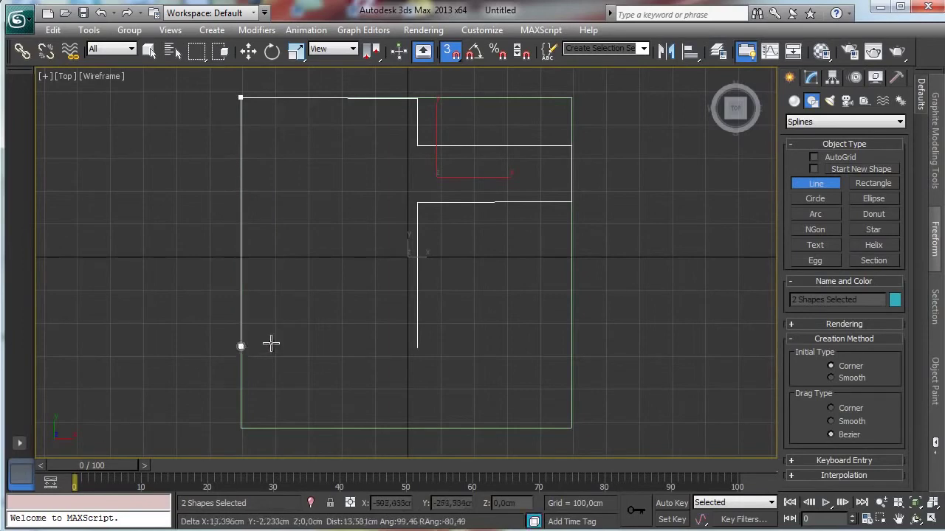
left_click(415, 345)
right_click(538, 289)
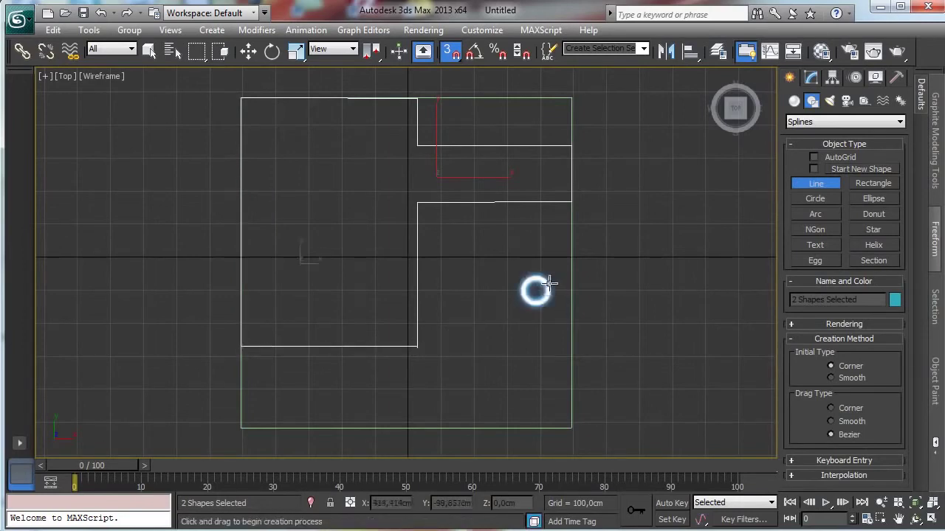
Move the Ground_Room plane up along Y to about 223.8 cm with snapping off, aligning its lower edge with the bottom wall line.
left_click(810, 78)
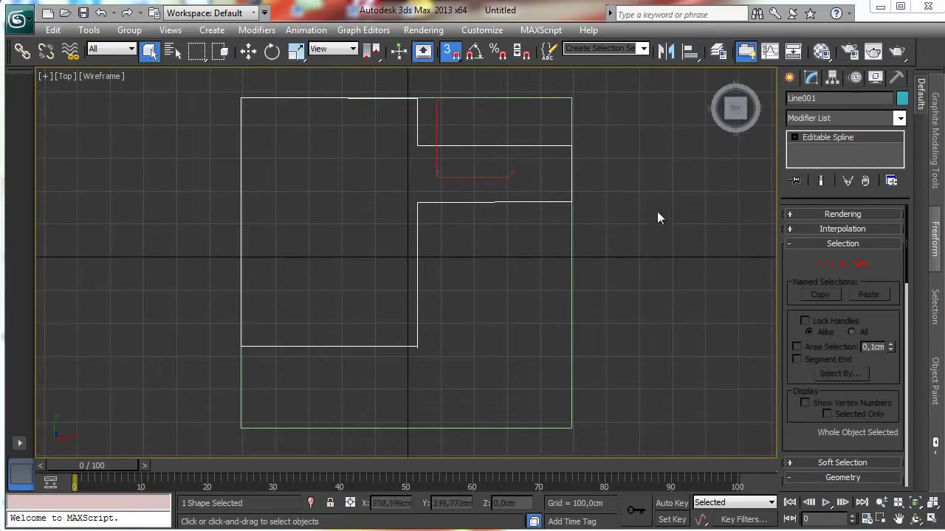
left_click(248, 50)
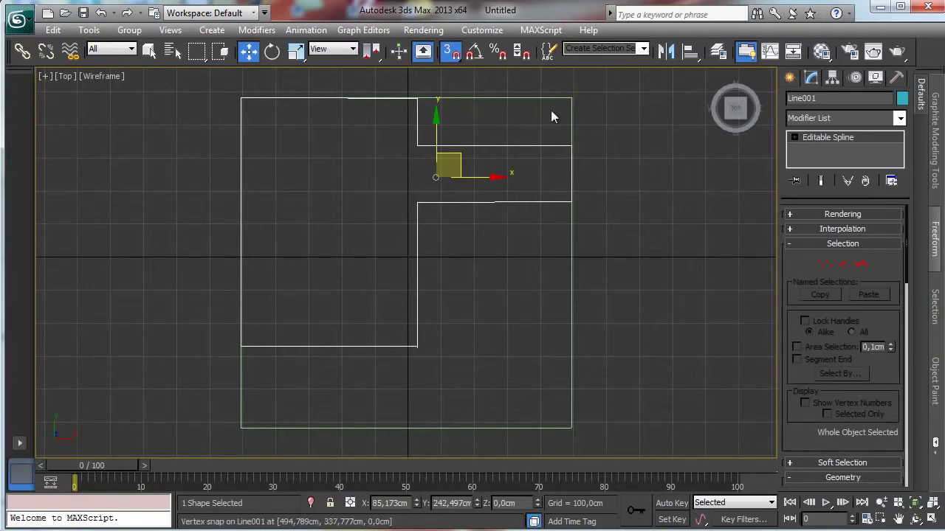
left_click(898, 519)
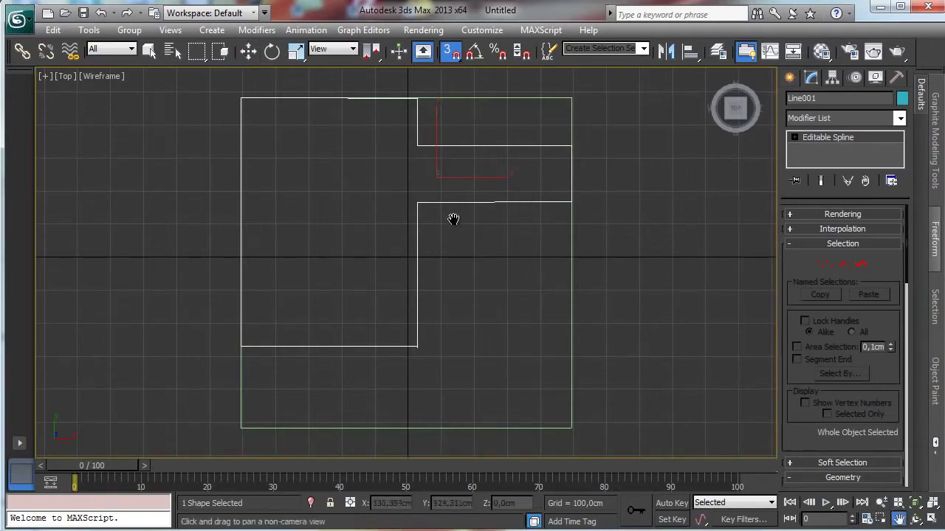
left_click_drag(454, 219, 405, 267)
left_click(248, 51)
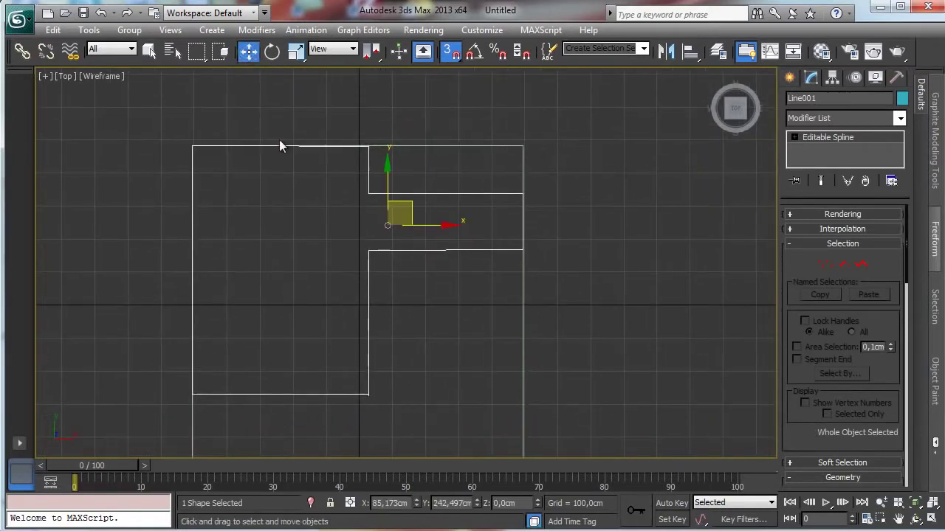
left_click(400, 146)
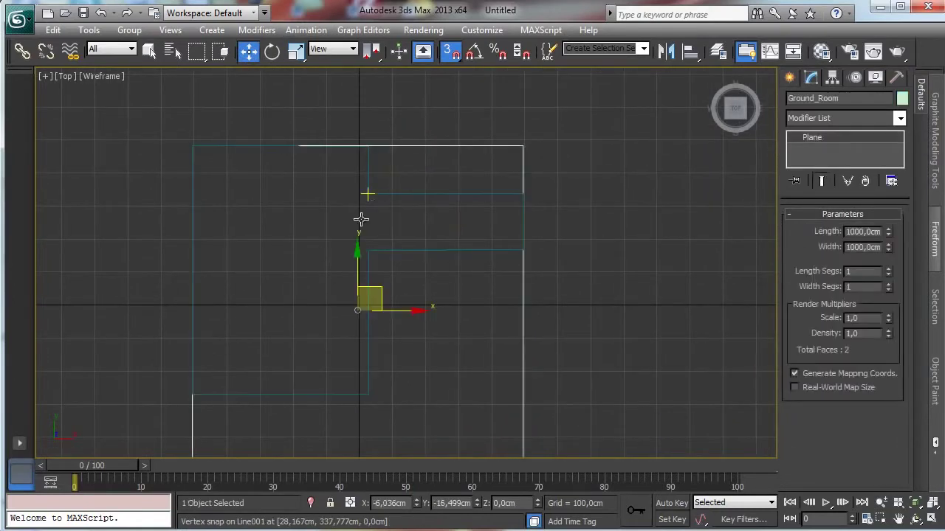
left_click_drag(358, 262, 354, 229)
left_click_drag(357, 230, 406, 232)
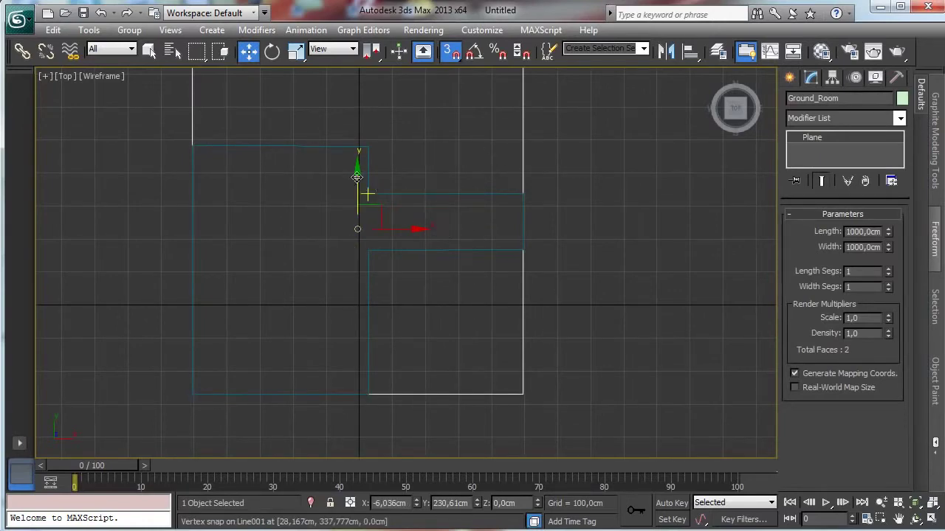
key("s")
left_click_drag(359, 181, 354, 185)
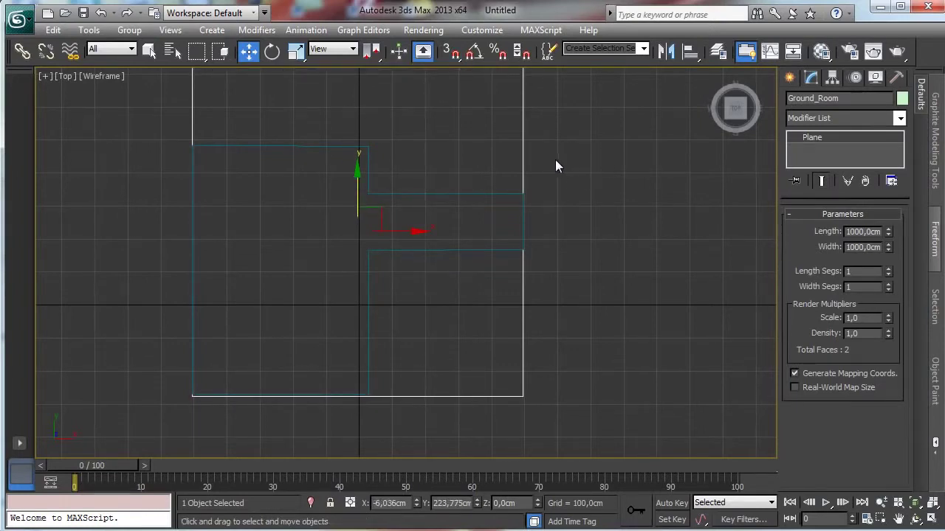
With snapping on, draw a rectangle about 386 by 466 cm from the plane's upper-right corner to the corridor's upper inner corner.
left_click(898, 519)
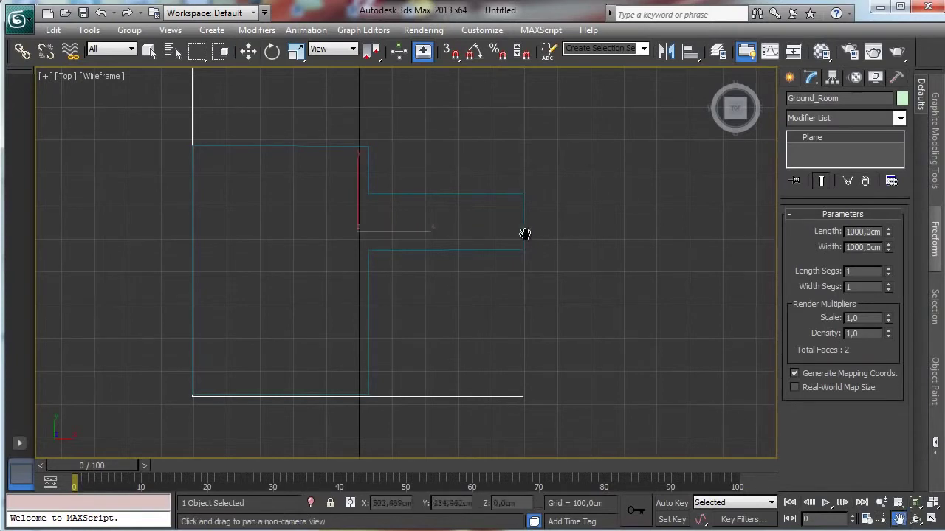
left_click_drag(524, 234, 529, 301)
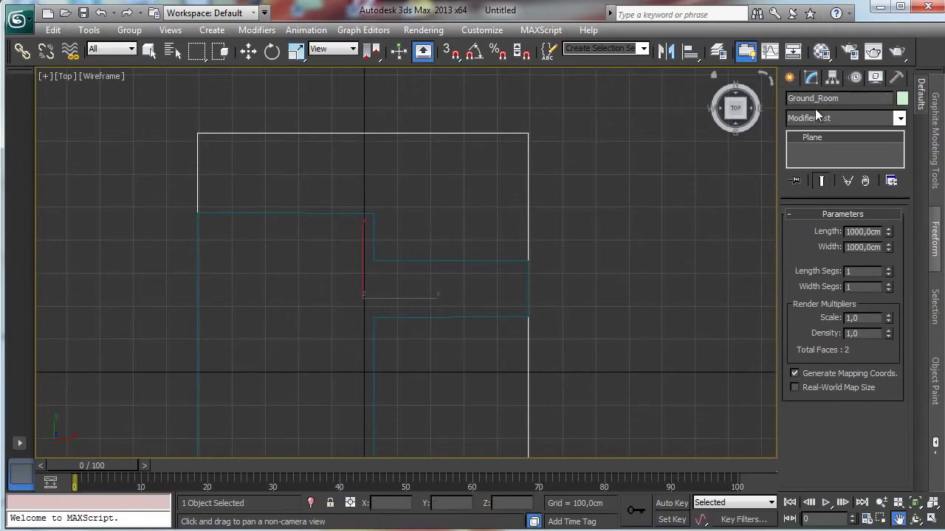
left_click(789, 77)
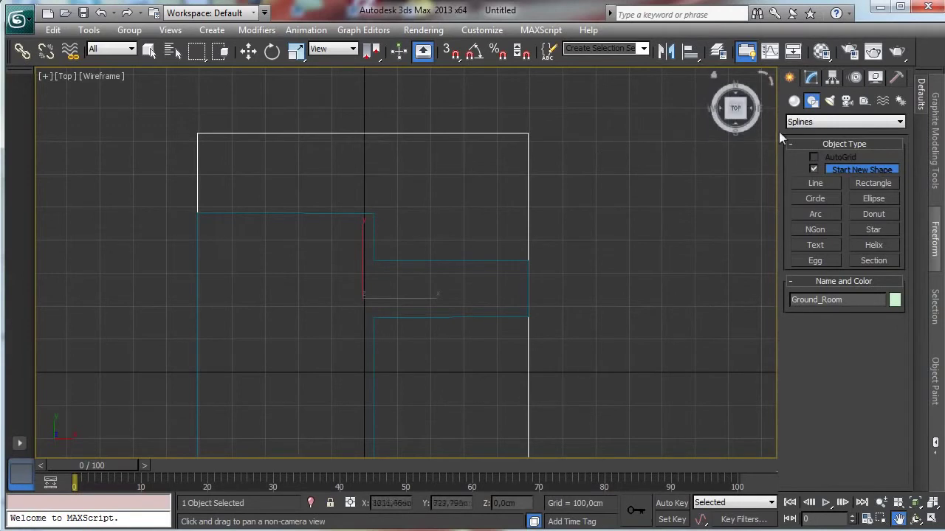
left_click(815, 183)
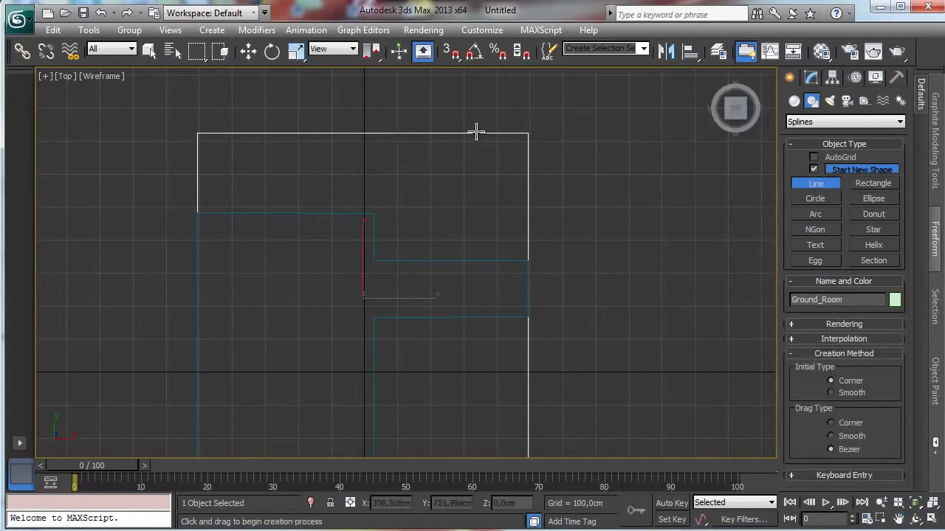
left_click(820, 183)
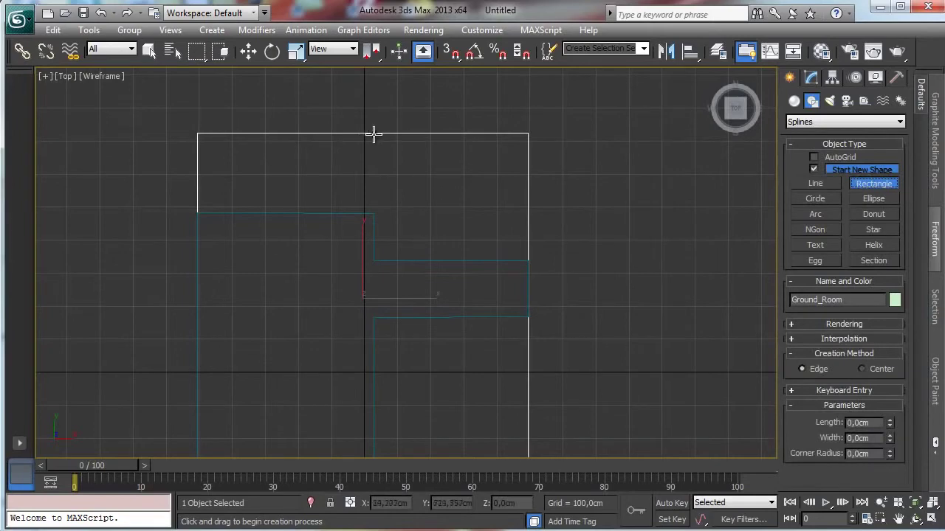
key("s")
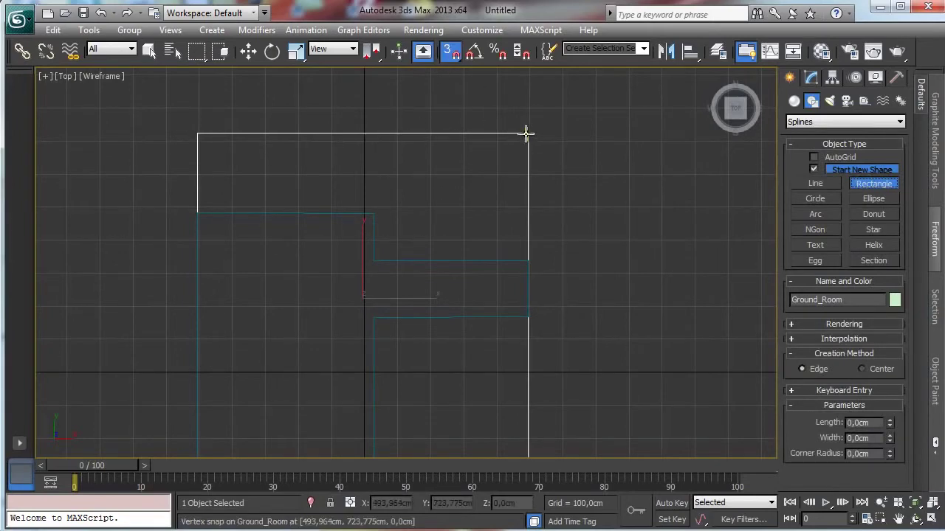
left_click_drag(526, 133, 373, 260)
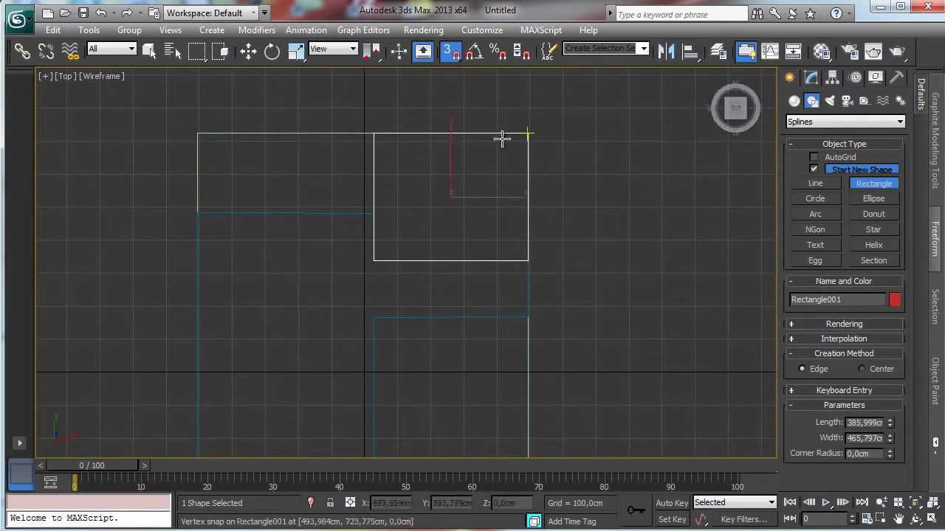
Select the Line001 wall outline and change its object color to pale yellow.
left_click(248, 50)
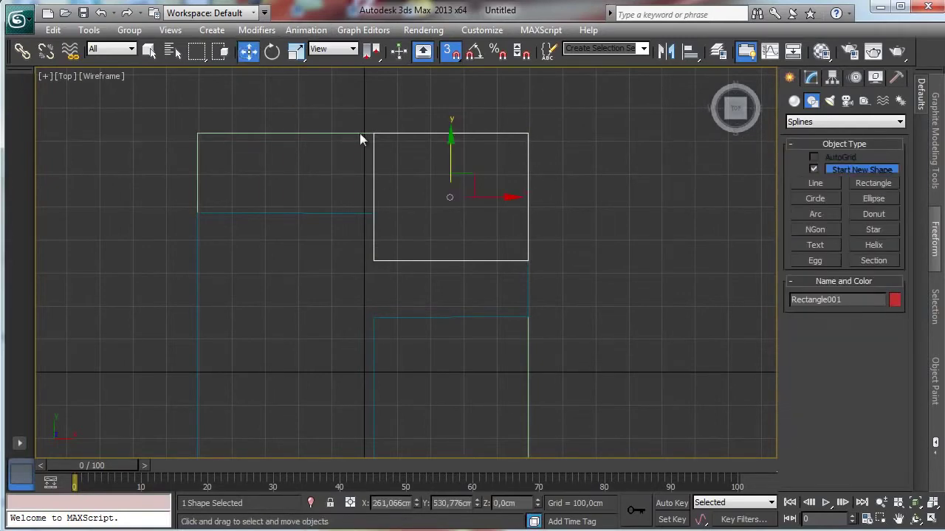
left_click(899, 519)
left_click_drag(403, 283, 496, 196)
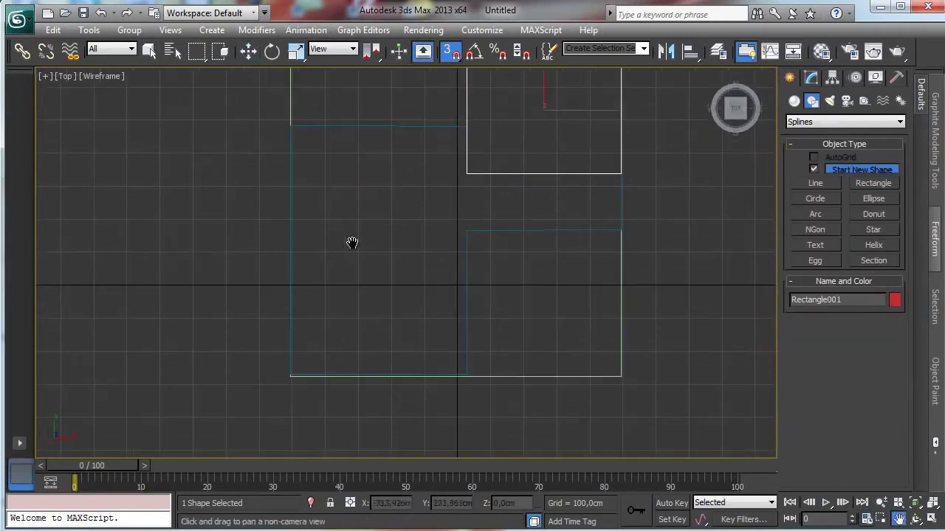
left_click_drag(542, 273, 535, 319)
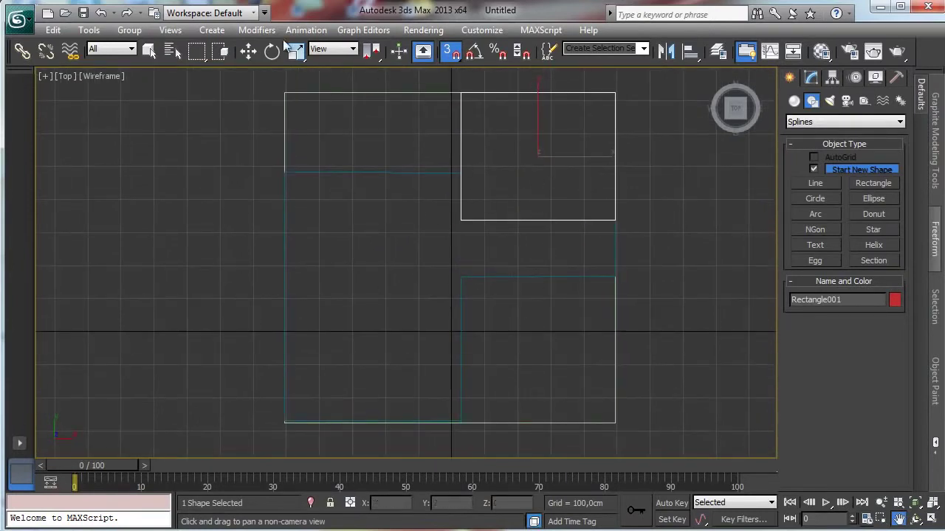
left_click(148, 50)
left_click(496, 273)
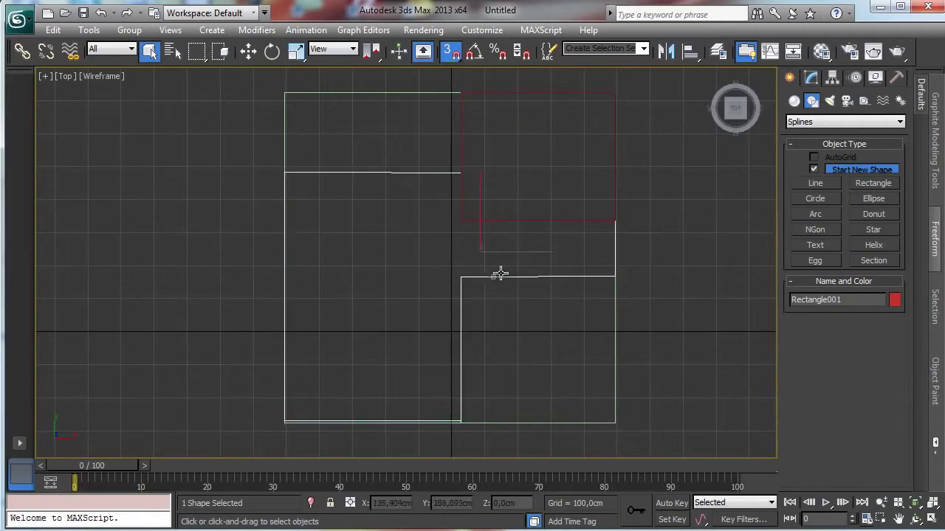
left_click(894, 299)
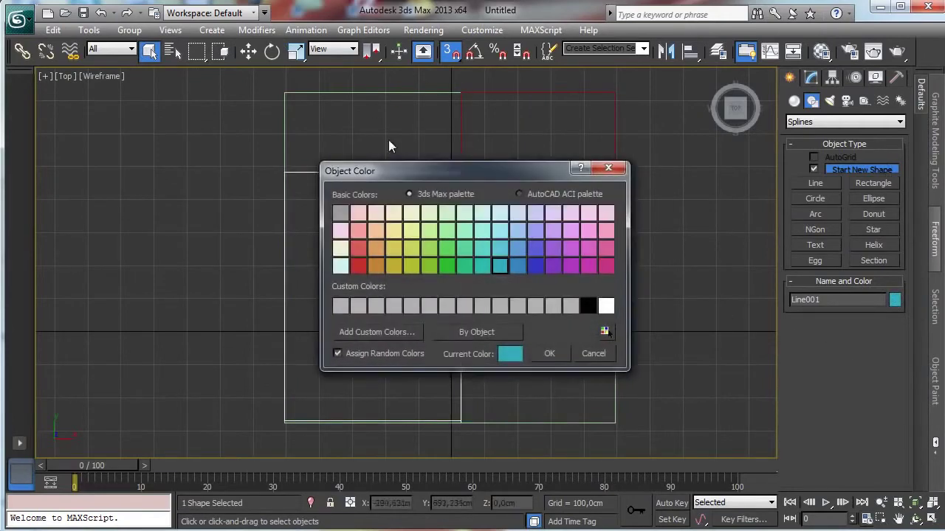
left_click(397, 213)
left_click(549, 353)
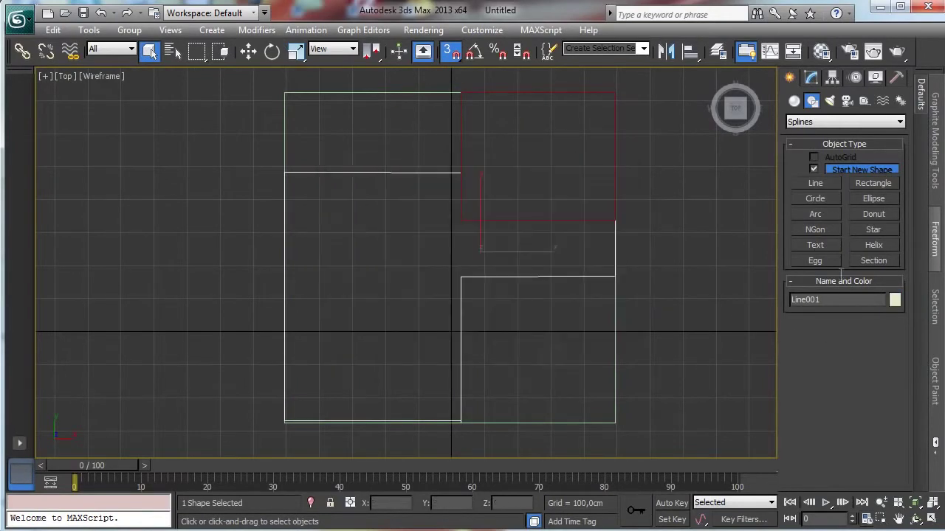
In Vertex mode, move the vertex at the right end of Line001's top wall up to about Y 483.5 cm with snapping off, levelling that segment.
left_click(812, 77)
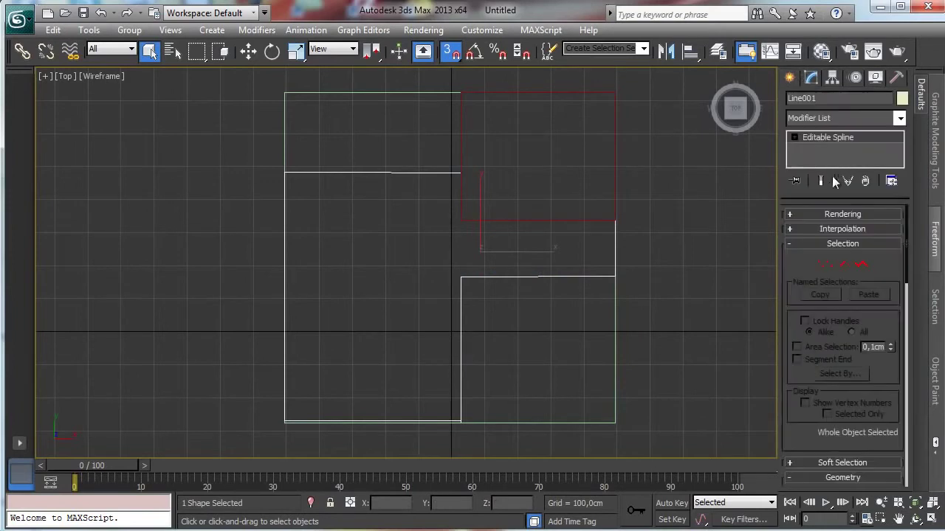
left_click(826, 264)
left_click_drag(483, 197, 484, 197)
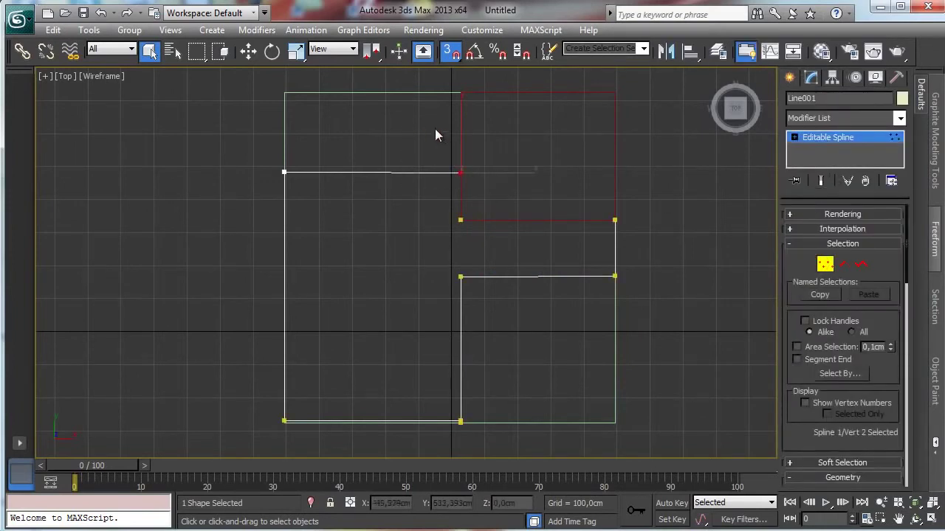
key("w")
left_click(881, 520)
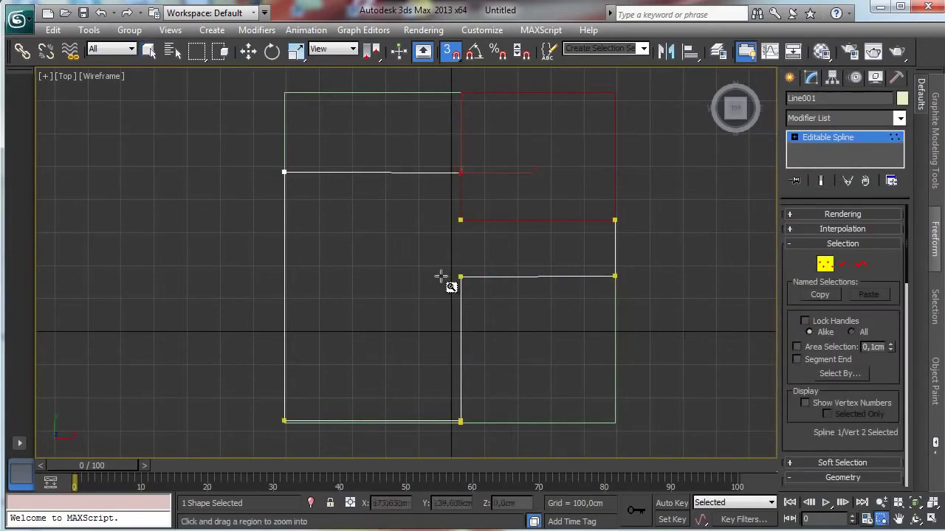
left_click_drag(258, 143, 539, 338)
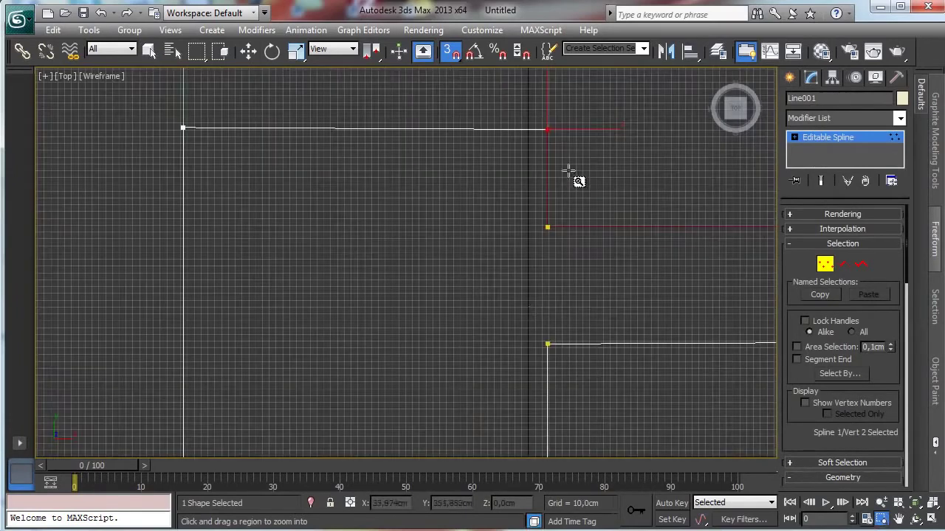
left_click(248, 50)
mouse_move(547, 90)
left_mouse_down()
mouse_move(547, 82)
mouse_move(547, 101)
left_mouse_up()
key("s")
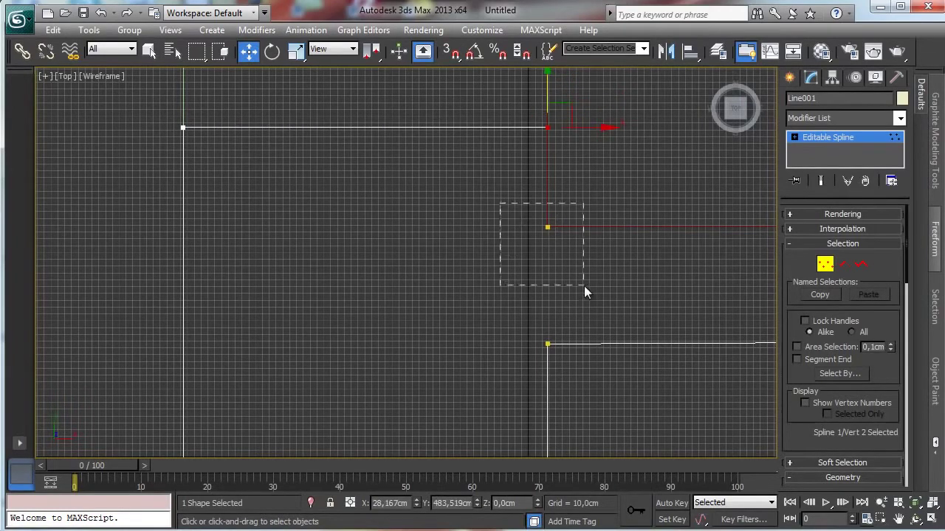
Move the corridor's lower inner corner vertex up to about Y 168.3 cm so the lower corridor wall is horizontal.
left_click_drag(584, 286, 585, 286)
left_click_drag(503, 311, 587, 371)
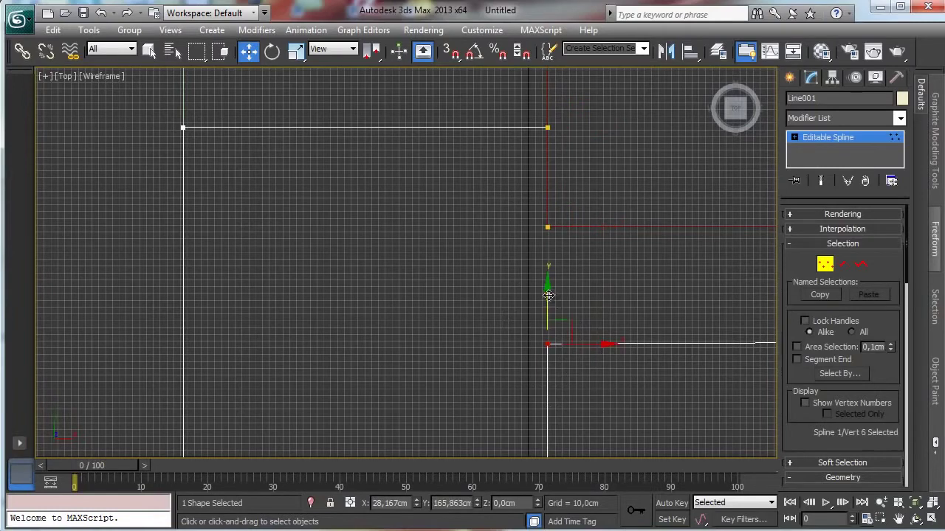
left_click_drag(547, 296, 547, 295)
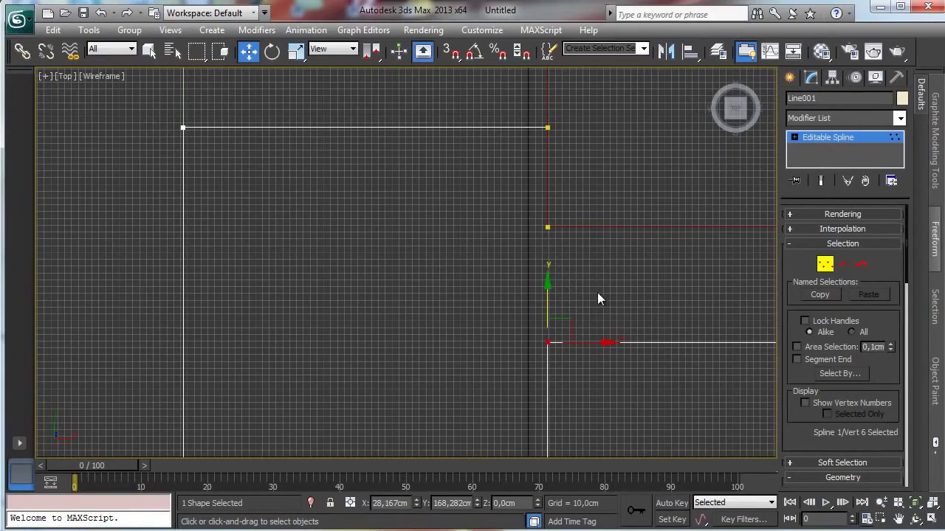
Move the lower end vertex of Line001's inner vertical wall up to about Y -269.4 cm, onto the bottom wall's right endpoint, and select both vertices.
left_click(899, 518)
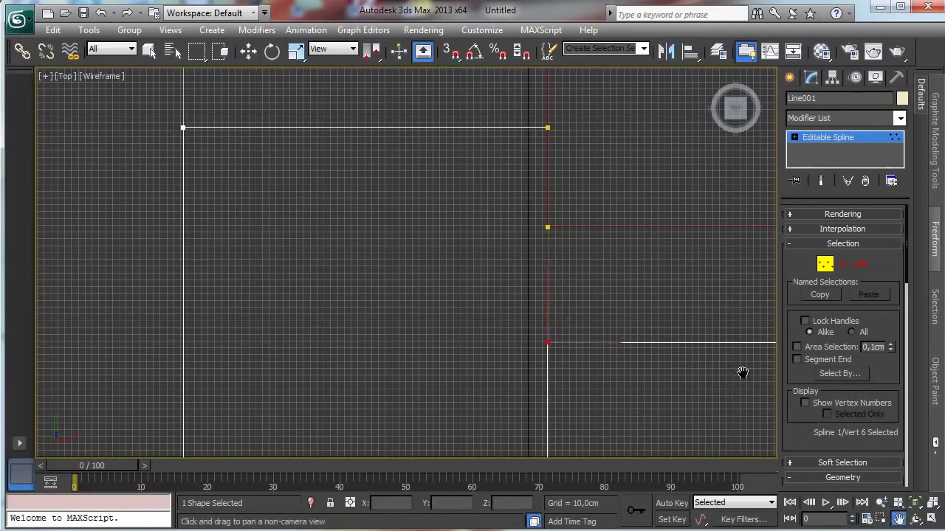
left_click_drag(650, 318, 616, 98)
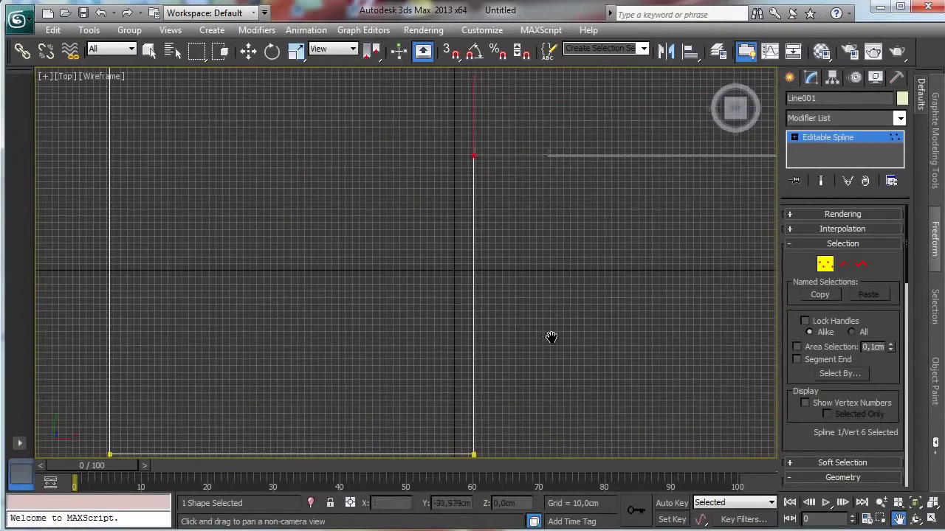
left_click_drag(566, 302, 579, 252)
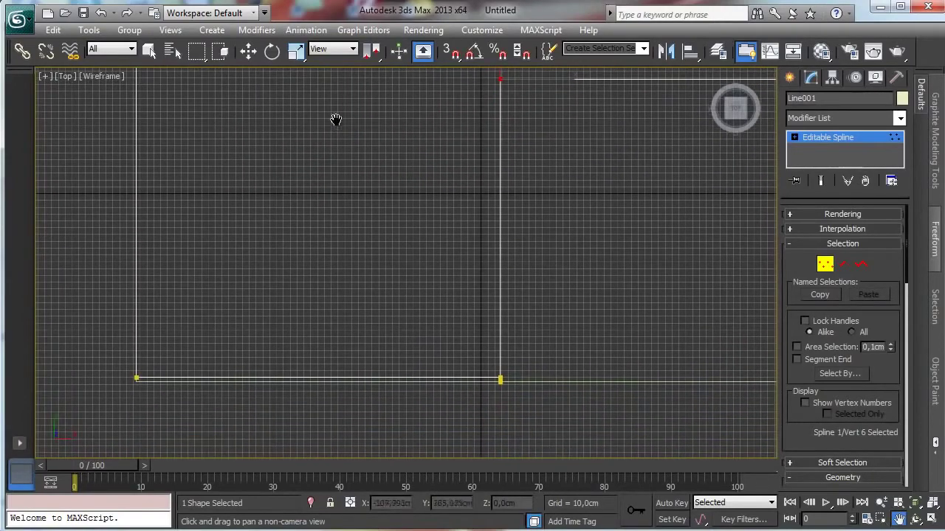
left_click(248, 51)
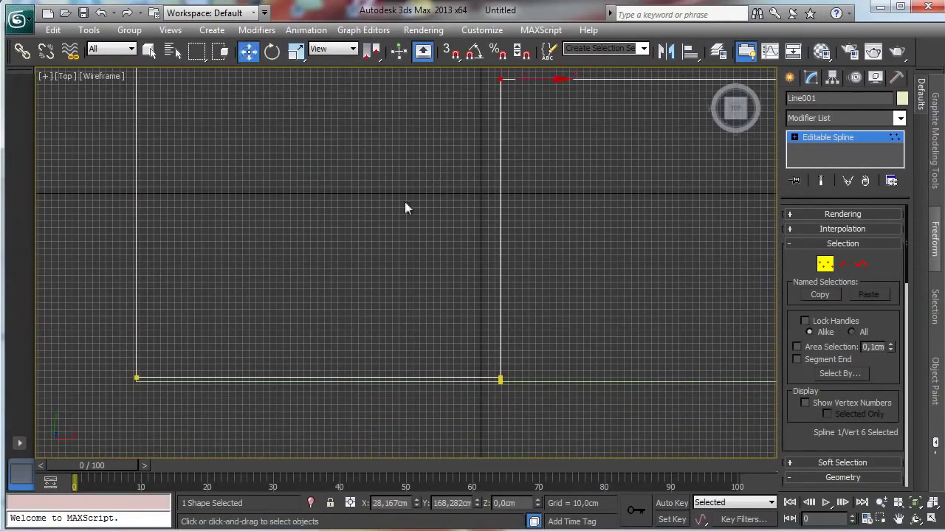
left_click(502, 378)
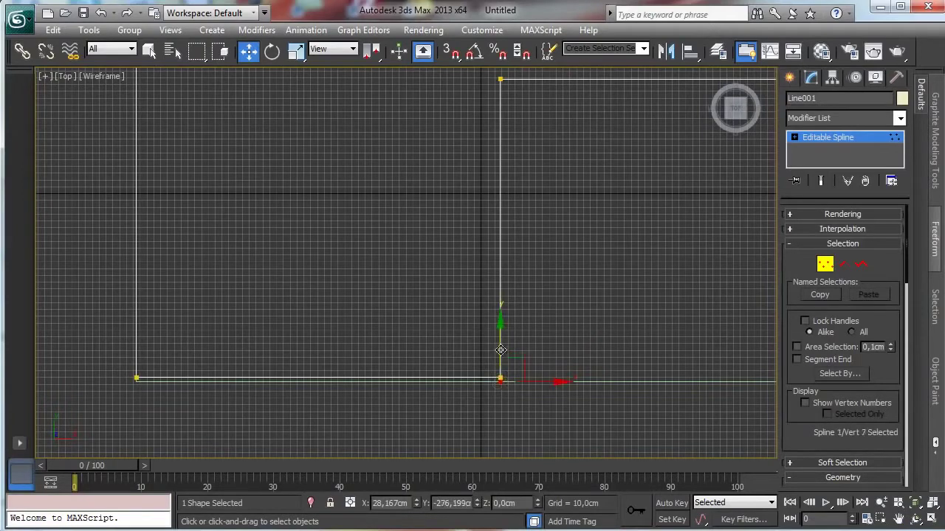
left_click_drag(500, 350, 530, 413)
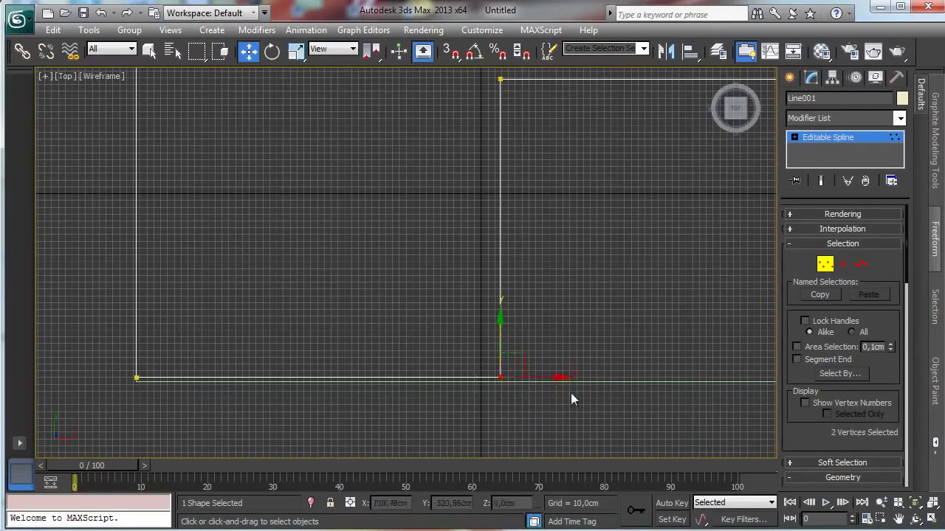
Weld the two coincident vertices with a 0.1 cm threshold, and try the same weld at the outline's bottom-left corner.
scroll(805, 369, "down", 5)
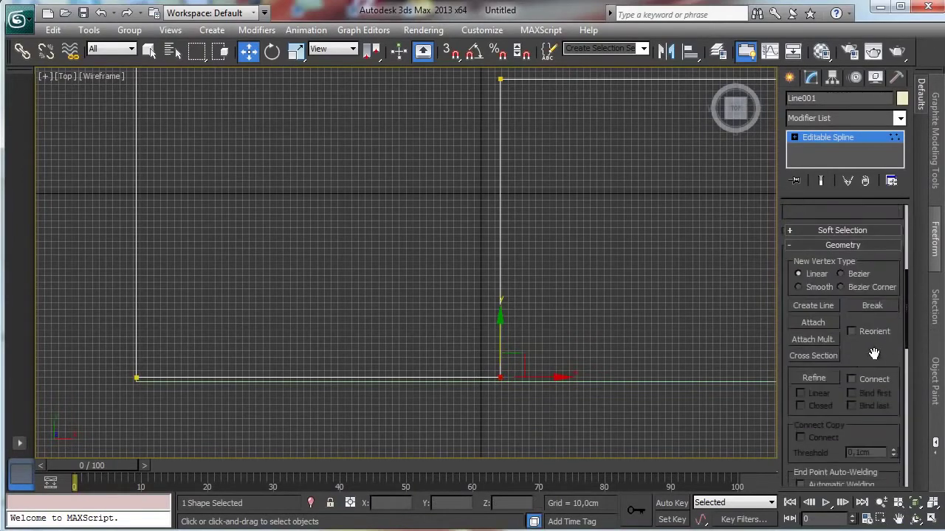
left_click_drag(873, 355, 882, 229)
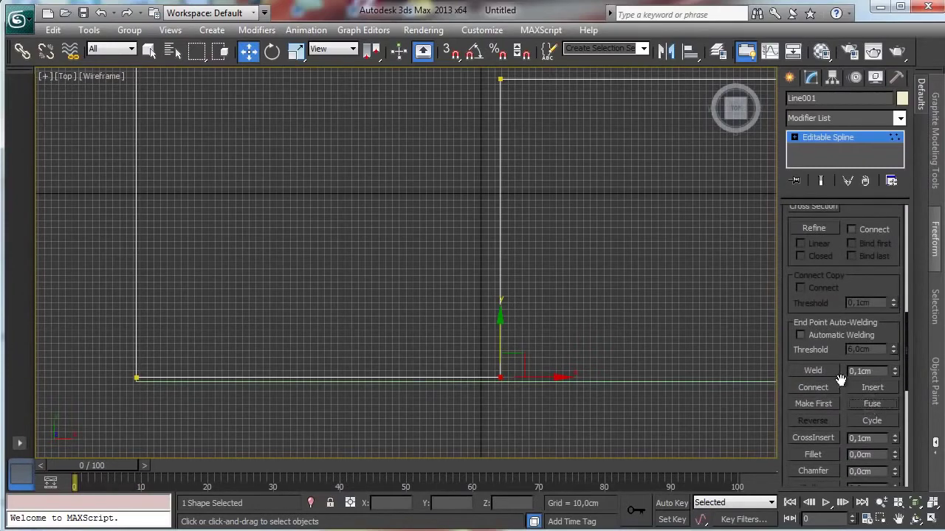
left_click(813, 371)
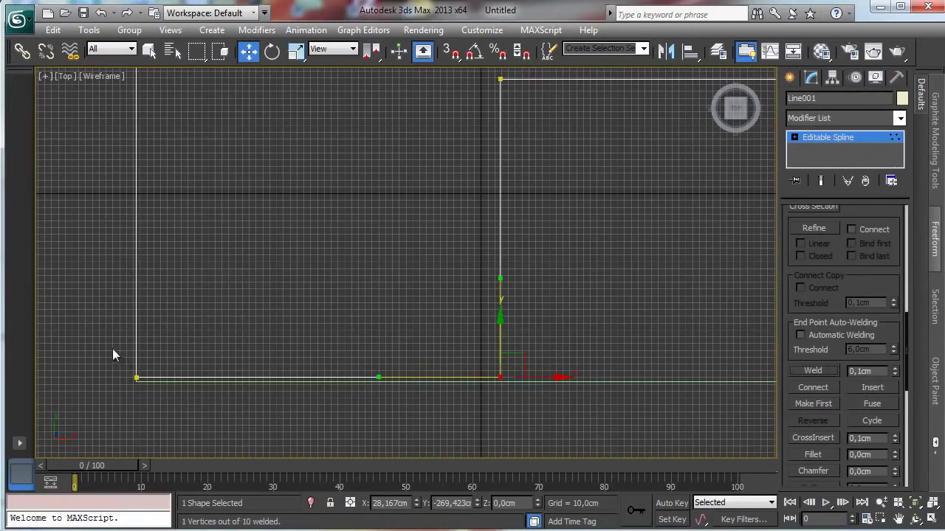
left_click_drag(113, 355, 231, 402)
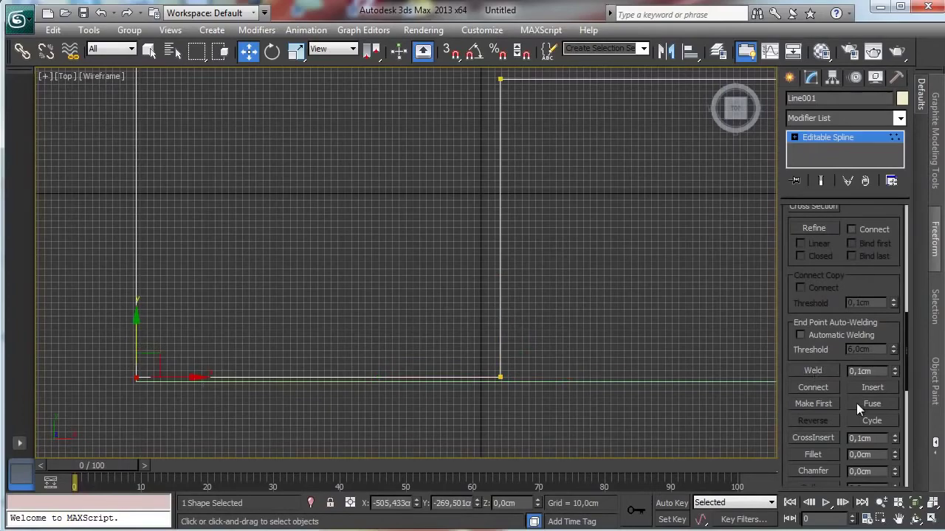
left_click(814, 371)
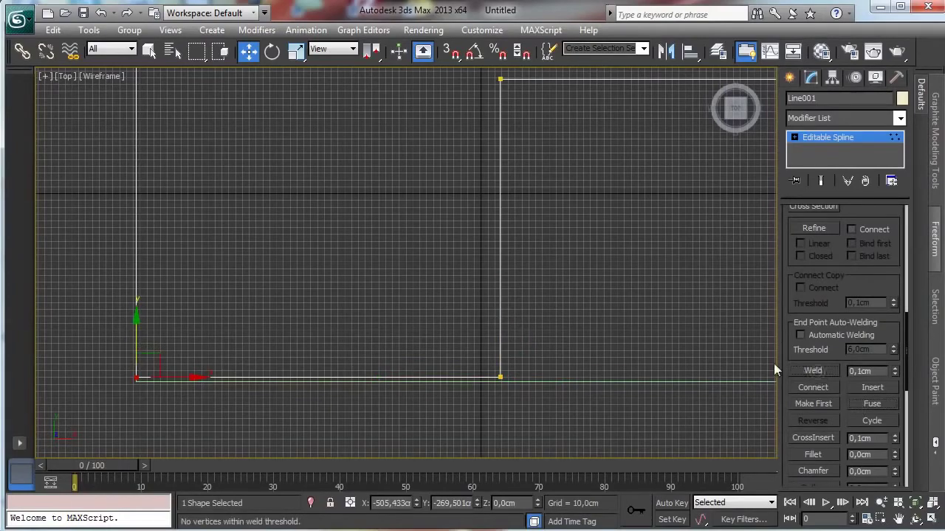
Leave vertex editing of Line001 and select the red rectangle at the plan's upper-right corner.
left_click(898, 519)
left_click_drag(438, 231, 389, 310)
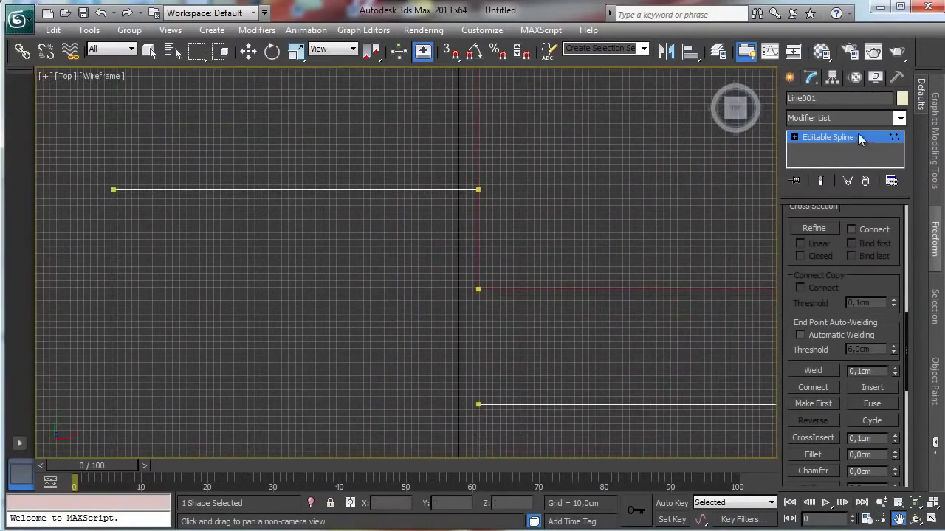
left_click(860, 138)
left_click(881, 502)
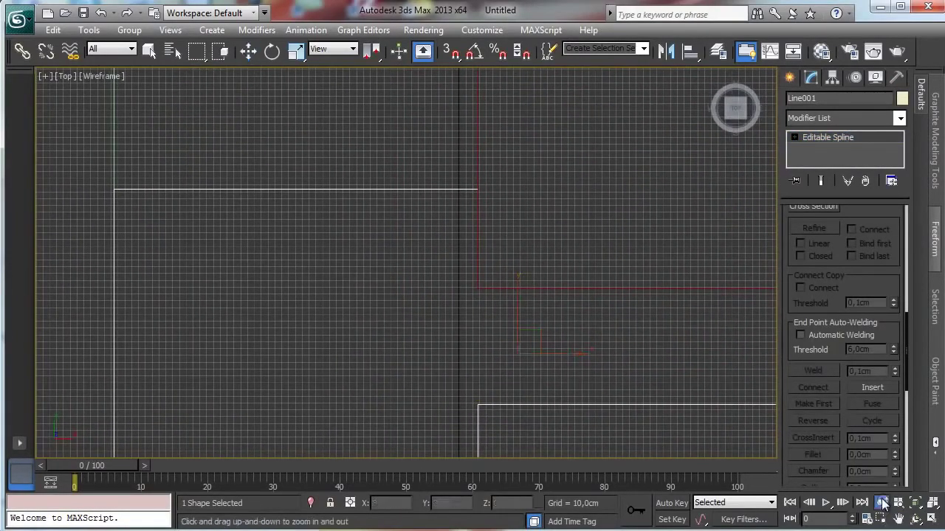
left_click_drag(464, 270, 468, 313)
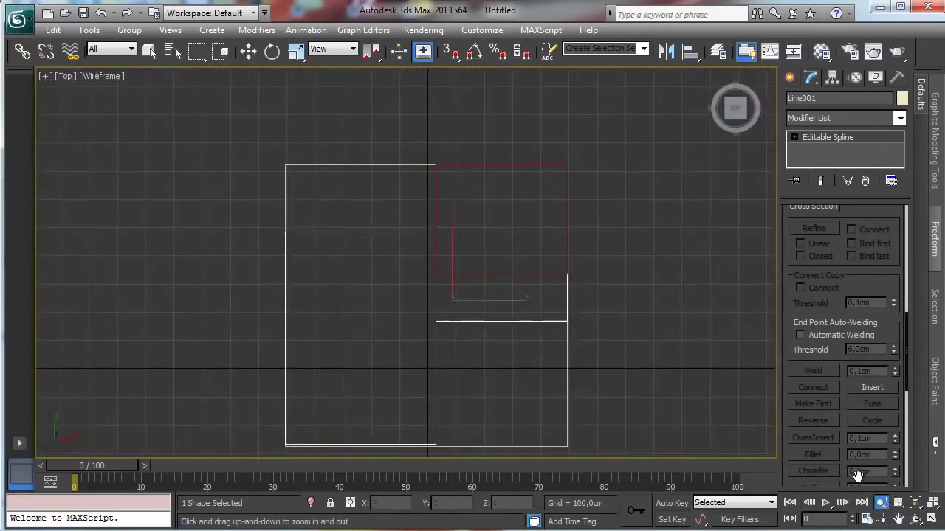
left_click(898, 519)
left_click_drag(566, 337, 554, 300)
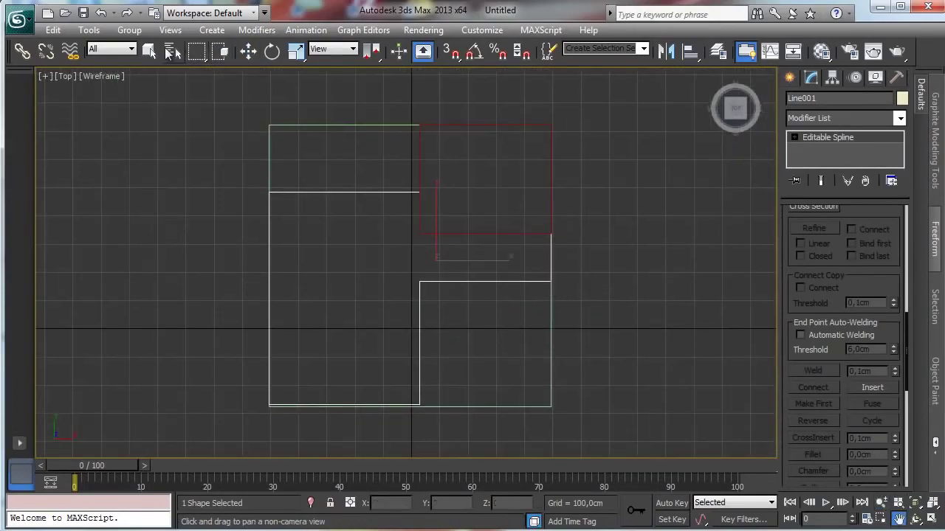
left_click(149, 50)
left_click(412, 191)
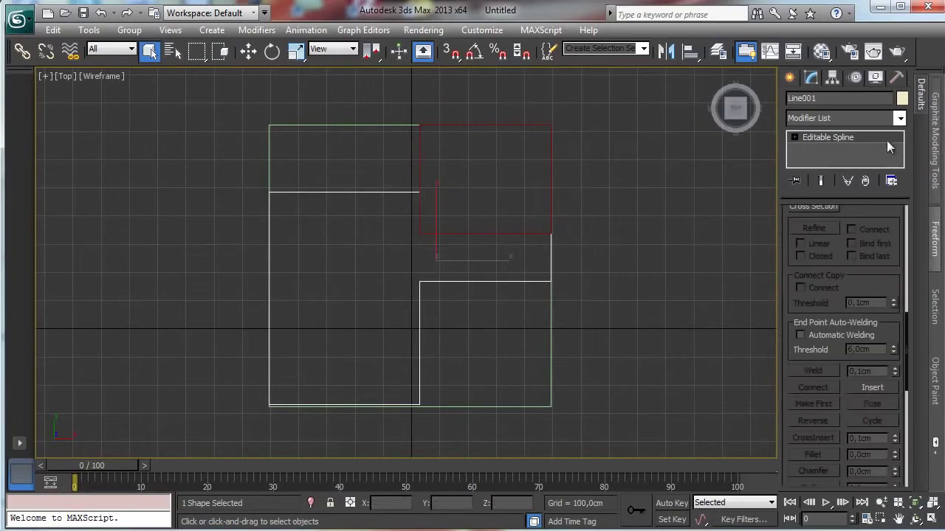
left_click(420, 151)
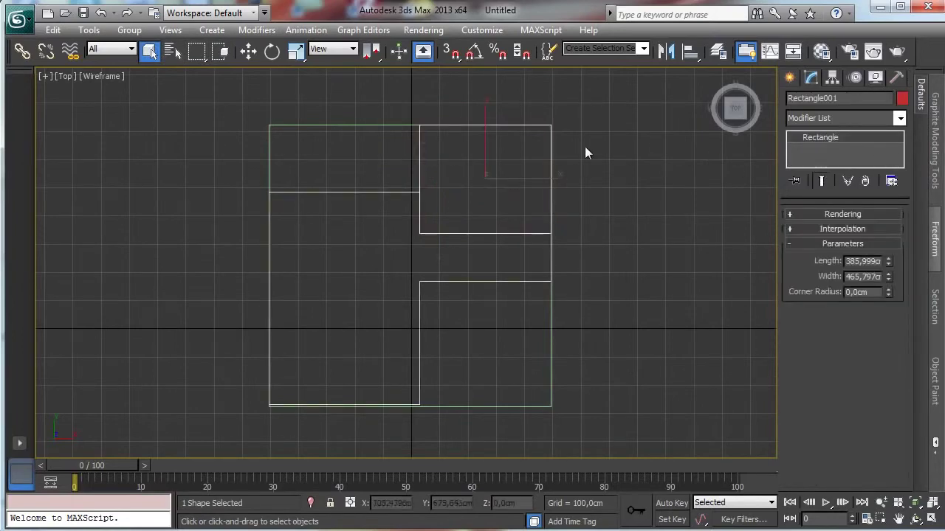
right_click(513, 172)
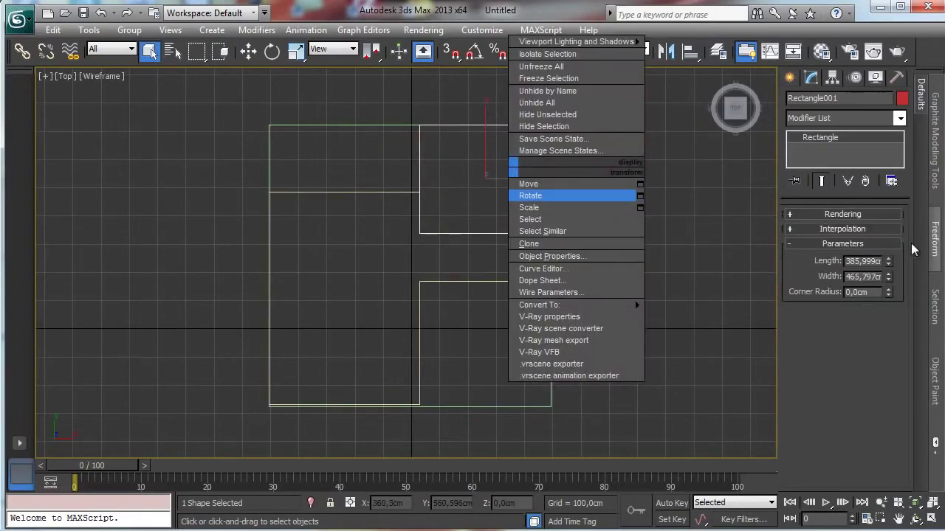
mouse_move(603, 307)
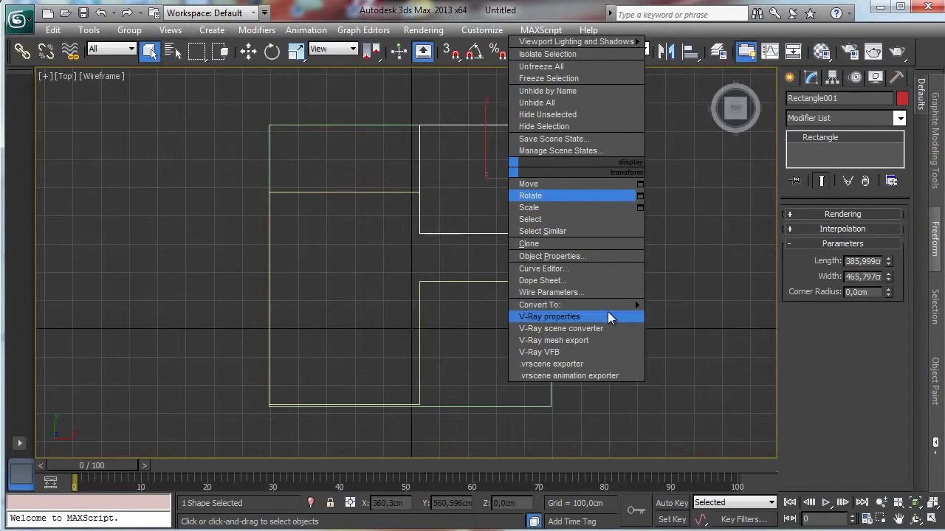
left_click(464, 14)
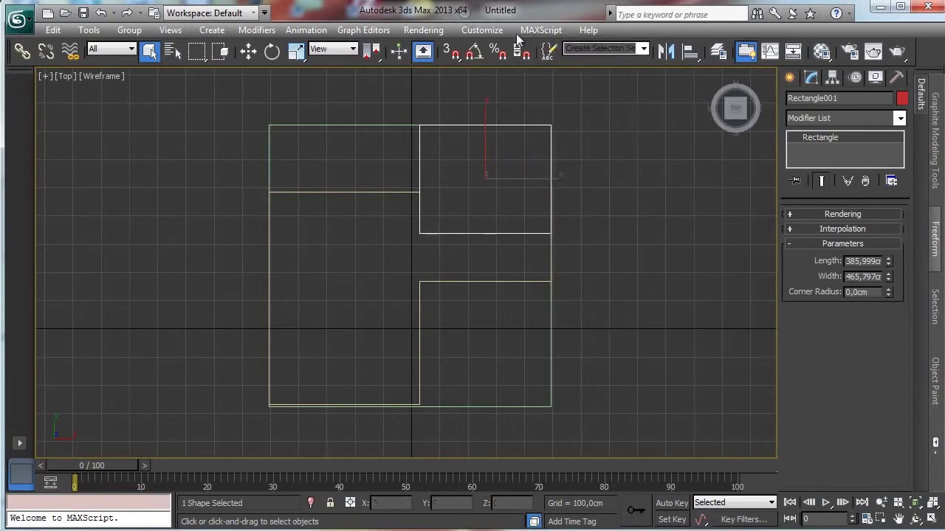
Set the upper-right rectangle's corner radius to 0.5 cm.
left_click(871, 293)
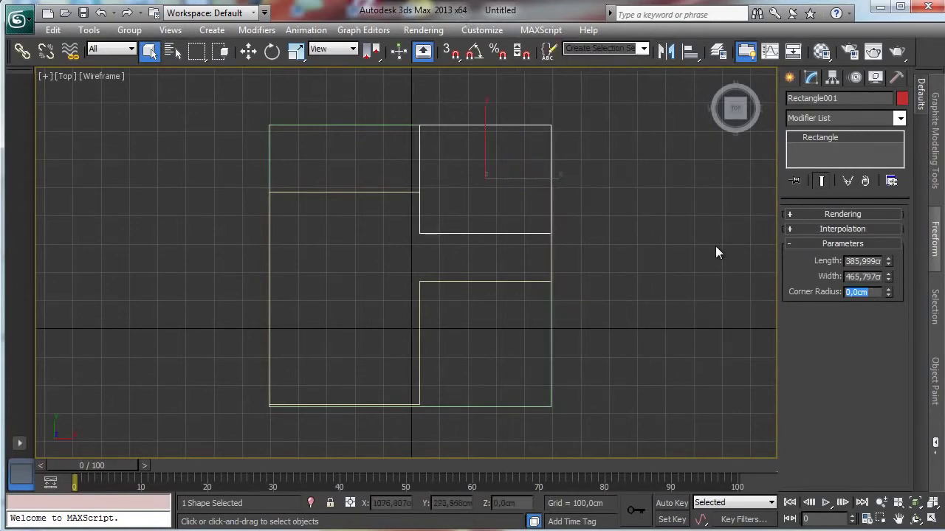
type("0,5")
key("Return")
In Line001's Vertex mode, select all of its vertices and convert them to Corner type.
left_click(420, 281)
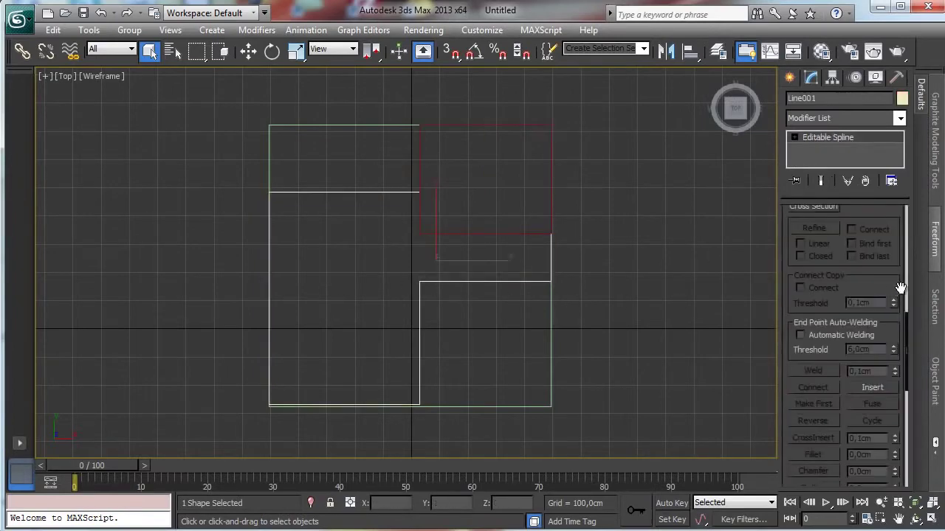
scroll(854, 257, "up", 5)
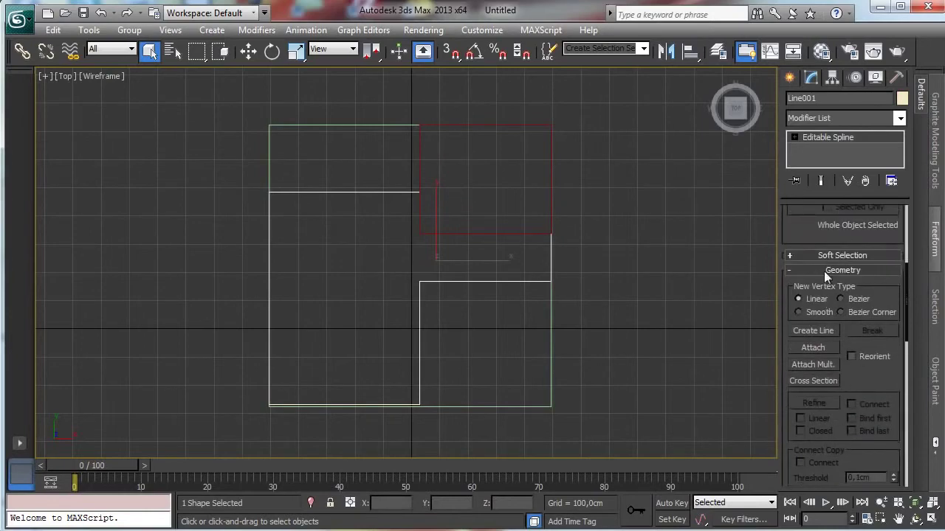
left_click(795, 138)
left_click(821, 149)
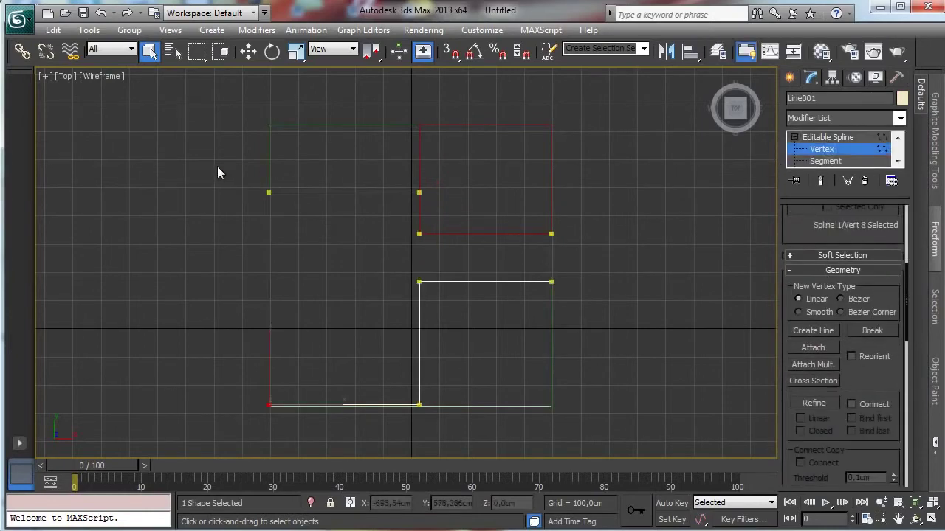
left_click_drag(217, 166, 640, 418)
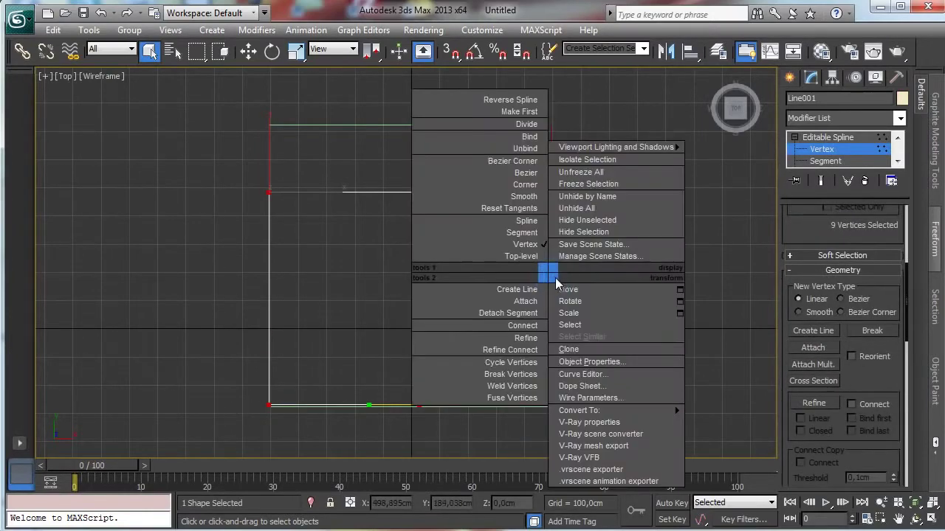
right_click(549, 272)
left_click(525, 185)
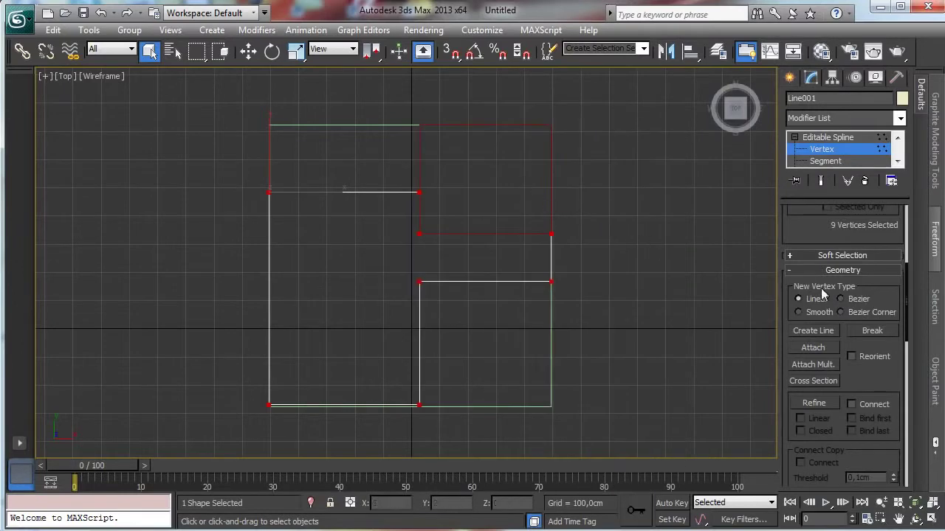
Try a freehand Fillet on all selected vertices of Line001, and undo it.
scroll(801, 229, "down", 3)
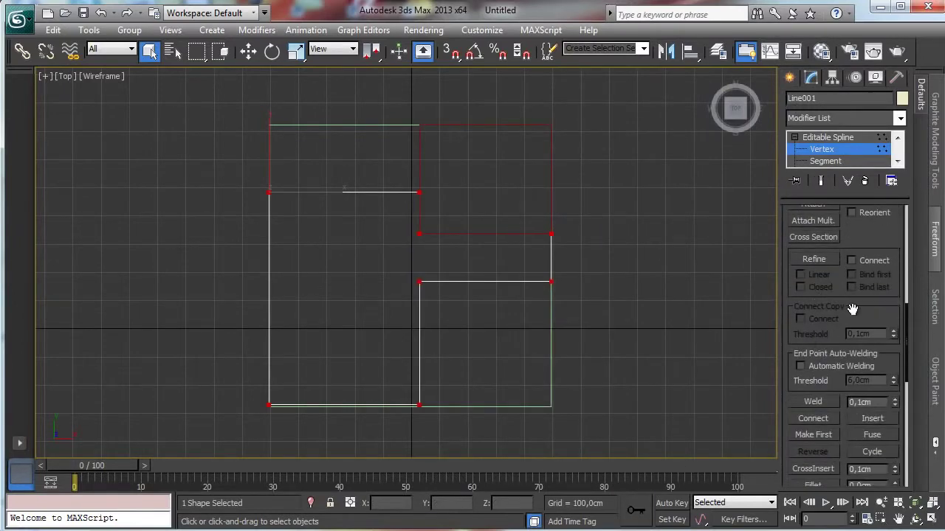
scroll(849, 310, "down", 3)
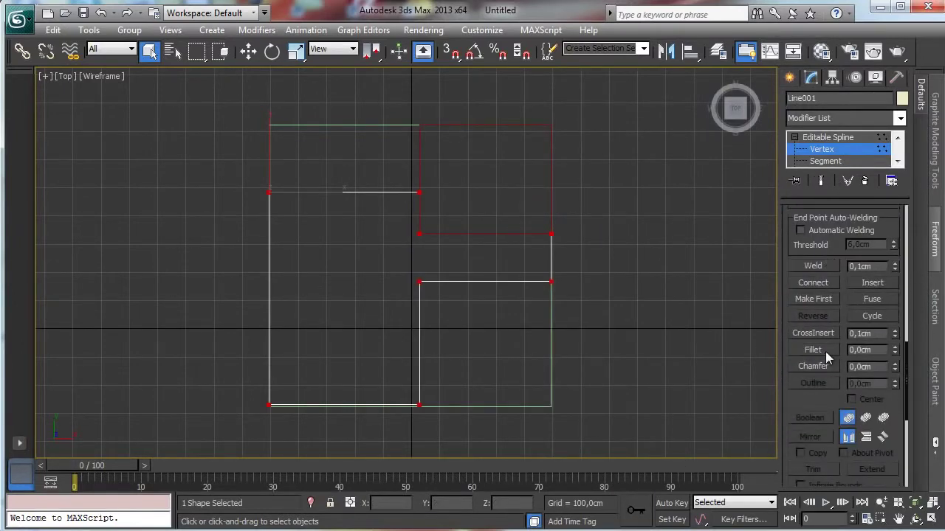
left_click(821, 351)
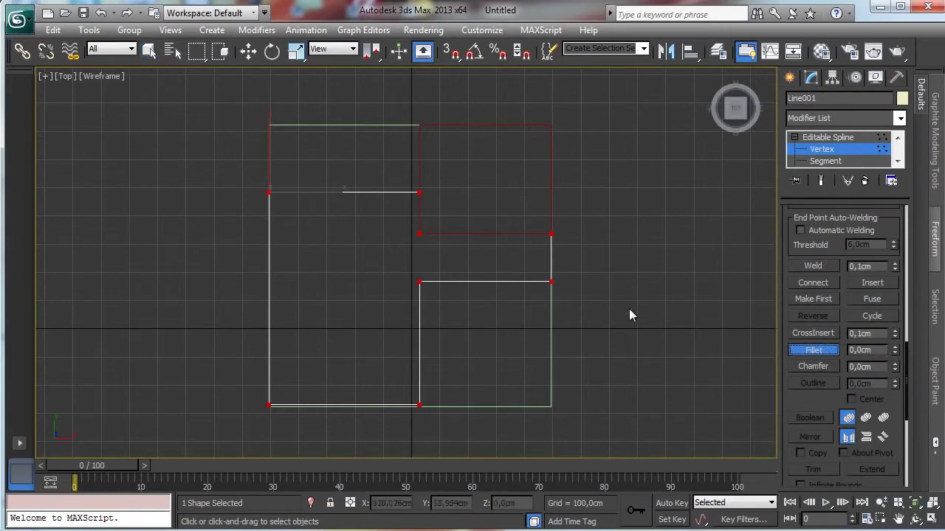
mouse_move(550, 282)
left_mouse_down()
mouse_move(555, 264)
mouse_move(555, 282)
left_mouse_up()
left_click_drag(557, 281, 558, 280)
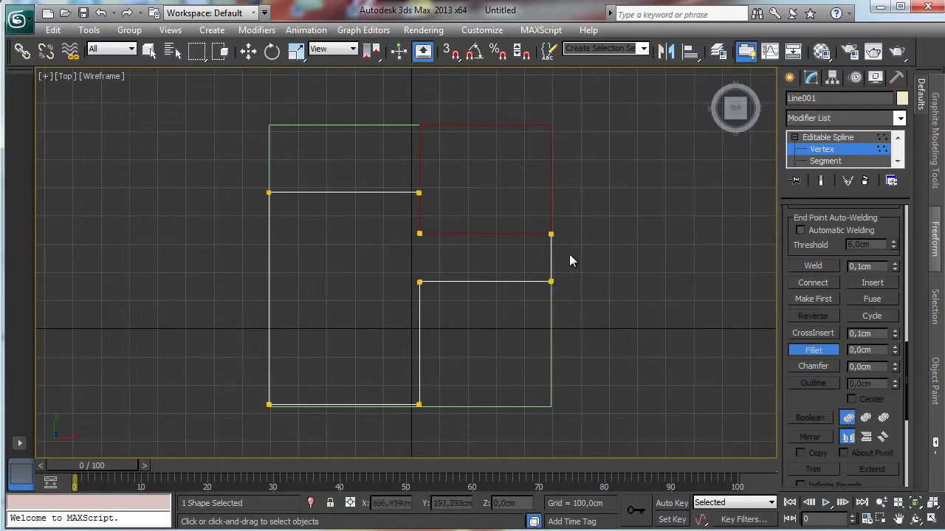
left_click(101, 13)
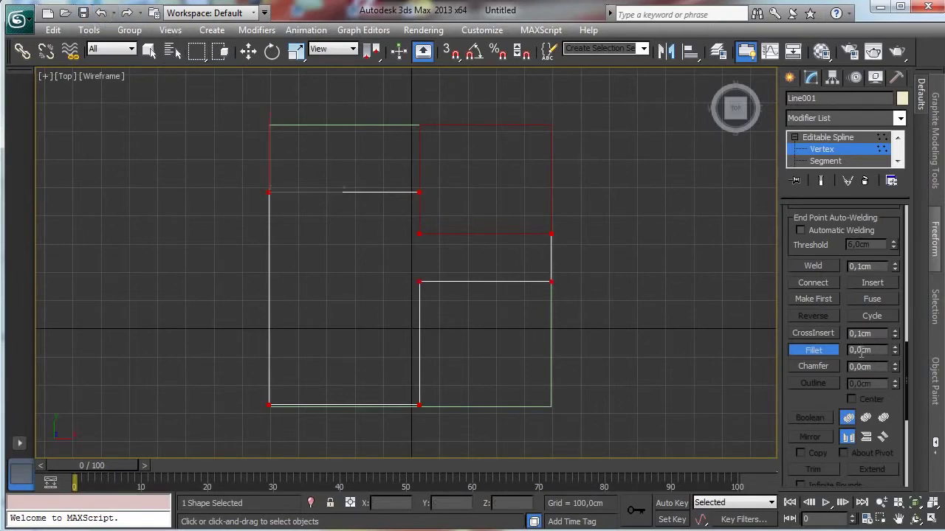
Fillet all selected corners of Line001 with a numeric radius, leave vertex editing and examine the top wall's right corner up close.
key("Return")
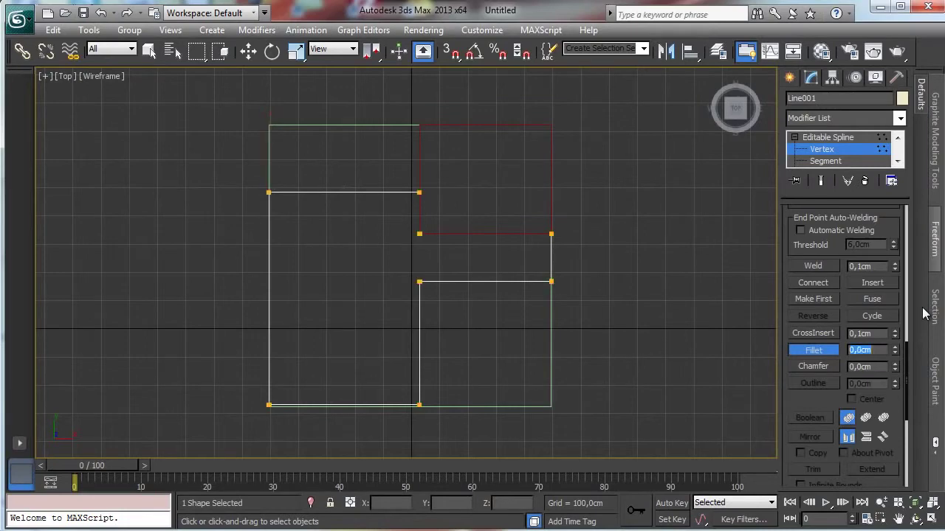
left_click(849, 150)
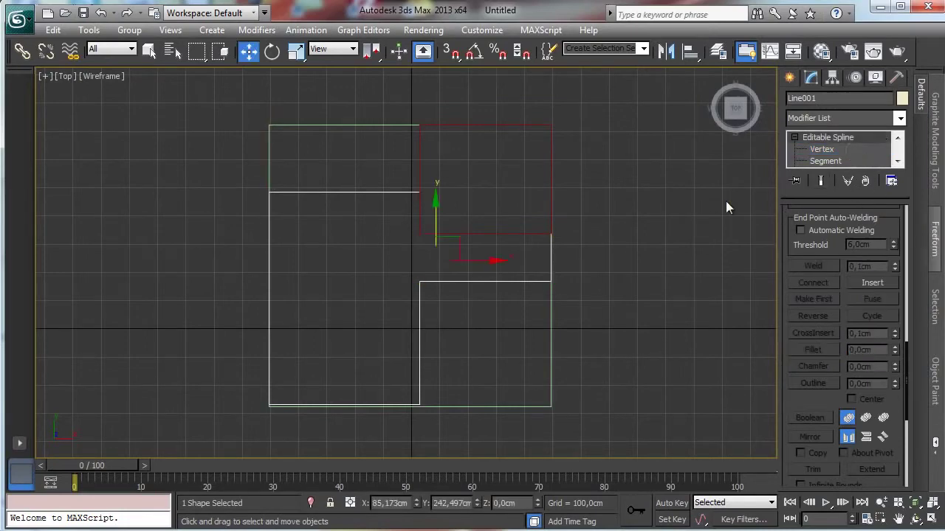
left_click(882, 519)
left_click_drag(487, 232, 429, 227)
left_click_drag(461, 199, 530, 271)
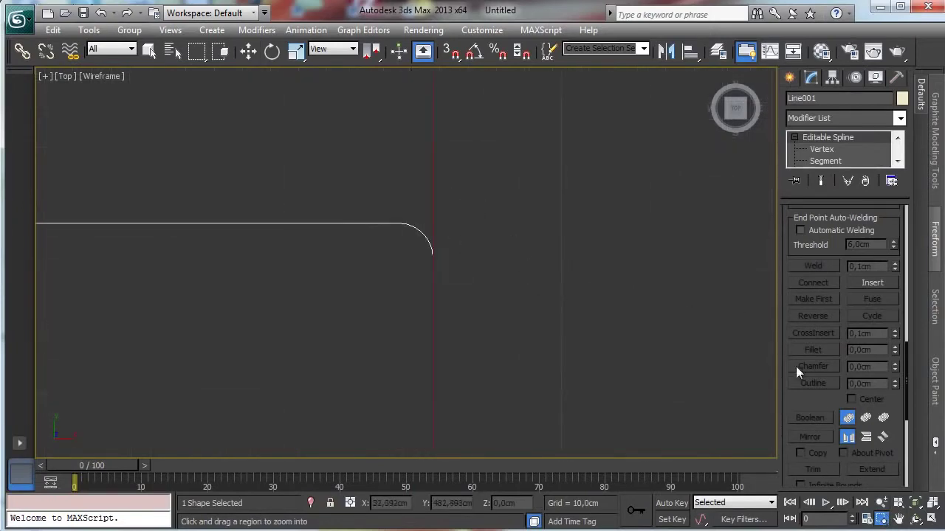
left_click(881, 503)
left_click_drag(374, 253, 406, 323)
left_click(149, 50)
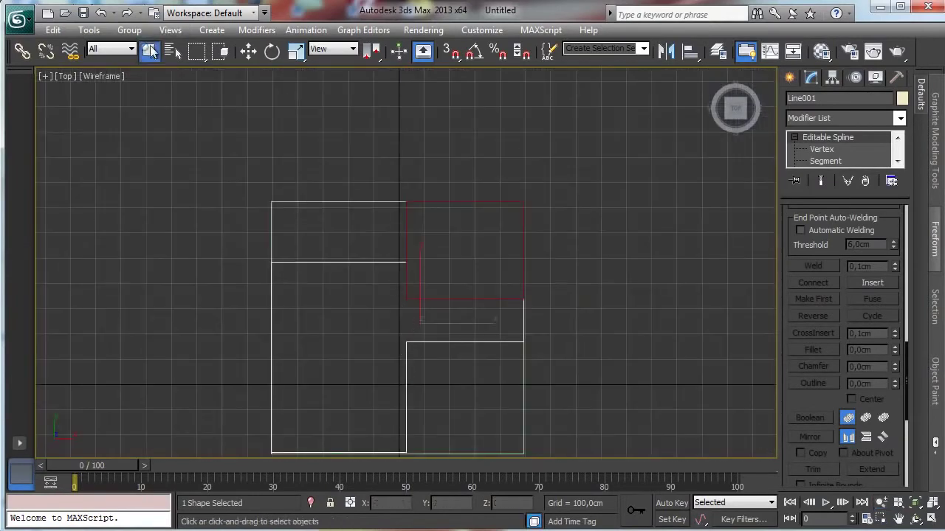
Select the upper-right rectangle and save the scene as 3dsmax_rendering_Photoreal_interior_with_VRay.max.
left_click(409, 238)
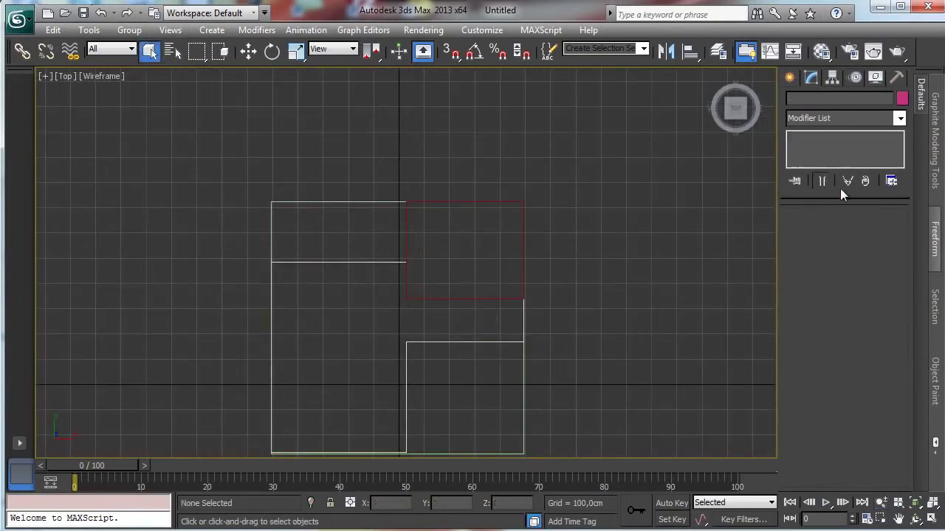
left_click(405, 228)
left_click(22, 22)
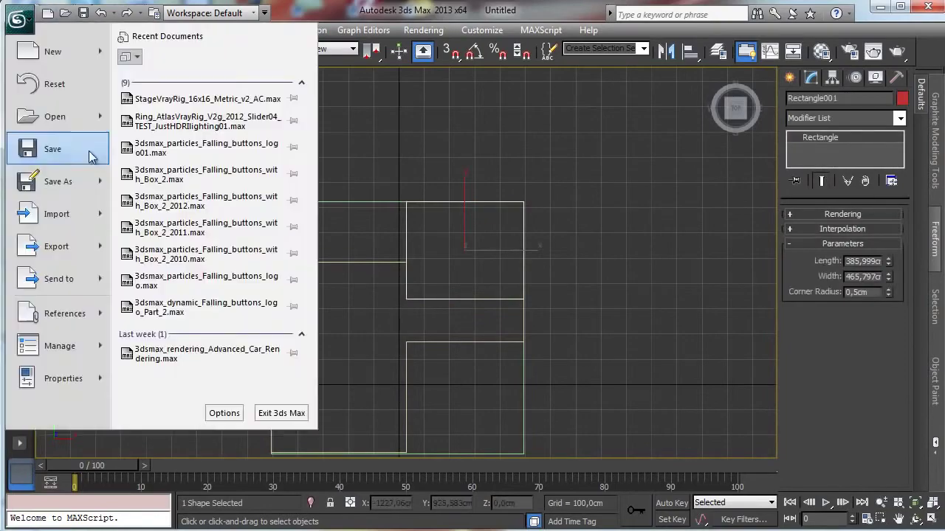
left_click(66, 185)
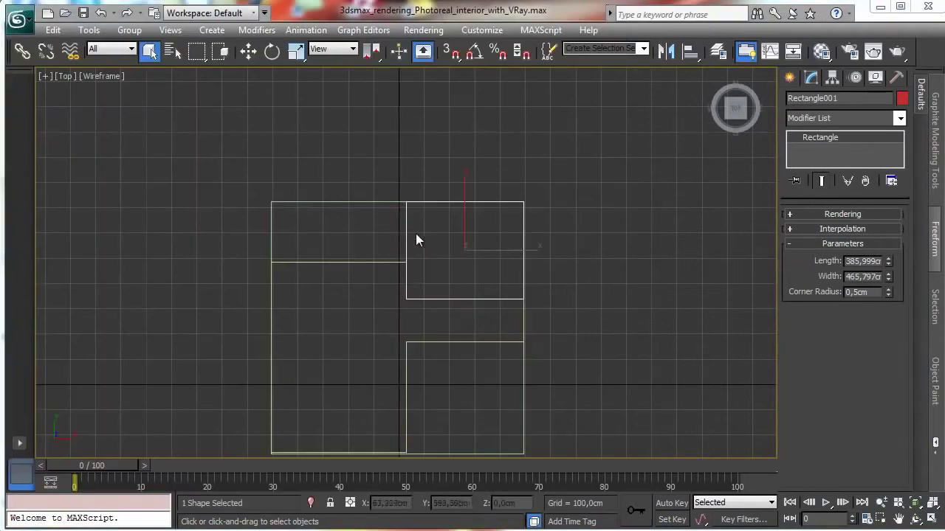
Convert the upper-right rectangle to an Editable Spline and select its outline at Spline level.
right_click(414, 228)
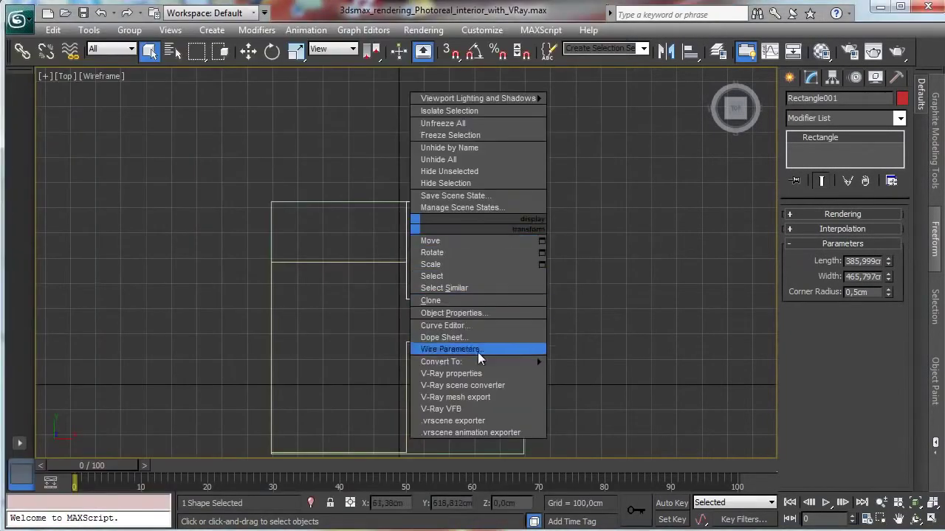
mouse_move(516, 362)
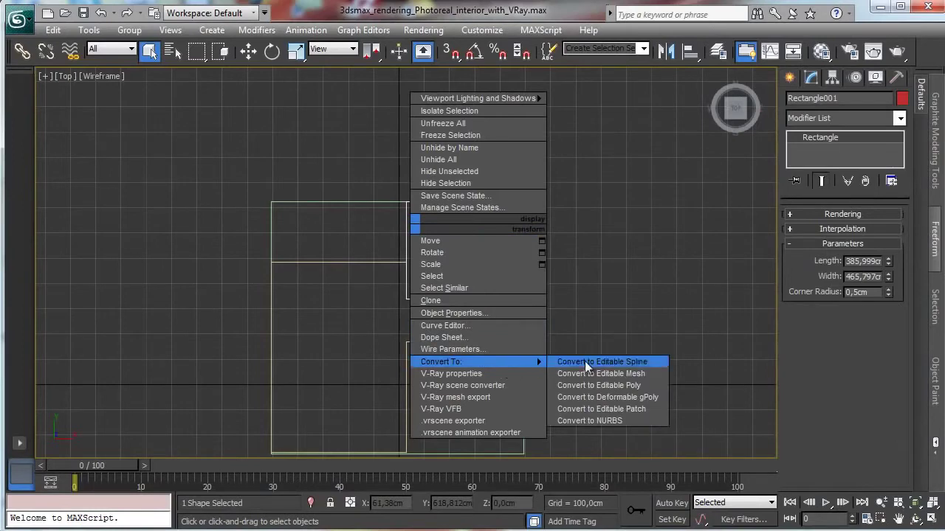
left_click(638, 362)
left_click(794, 138)
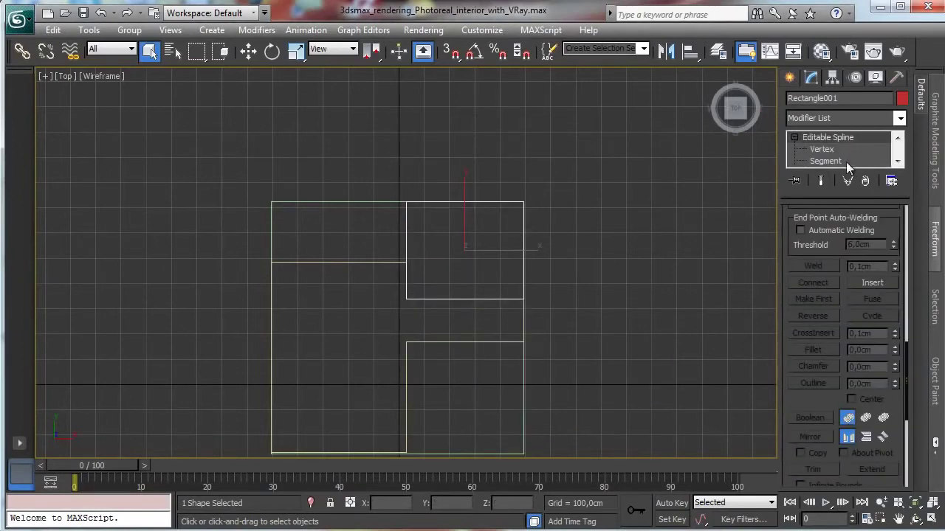
left_click_drag(839, 196, 839, 243)
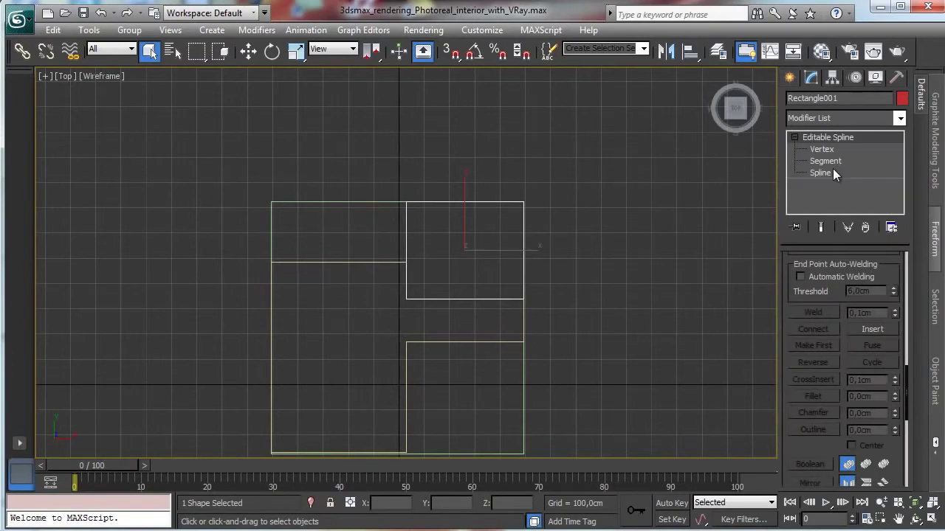
left_click(831, 171)
left_click(445, 204)
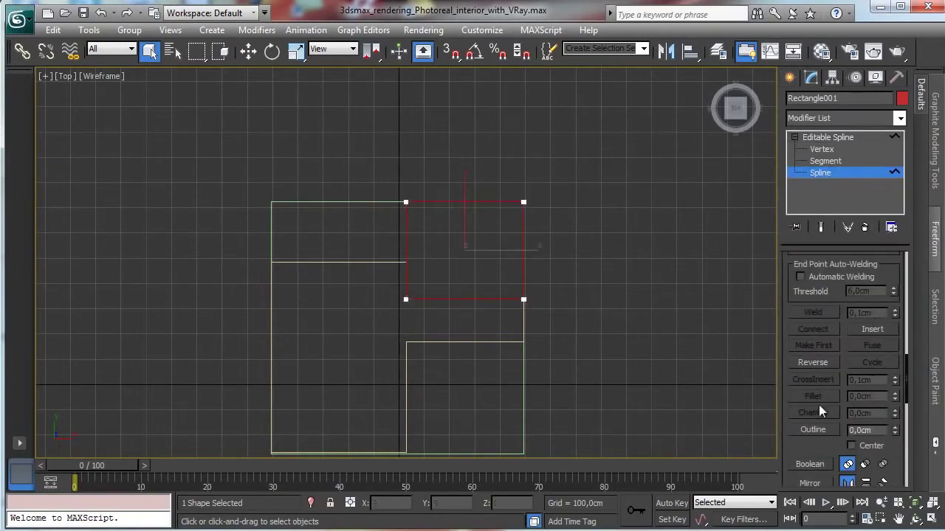
Try a freehand Outline of about -29.2 cm on the upper-right rectangle's spline.
left_click_drag(819, 443, 882, 361)
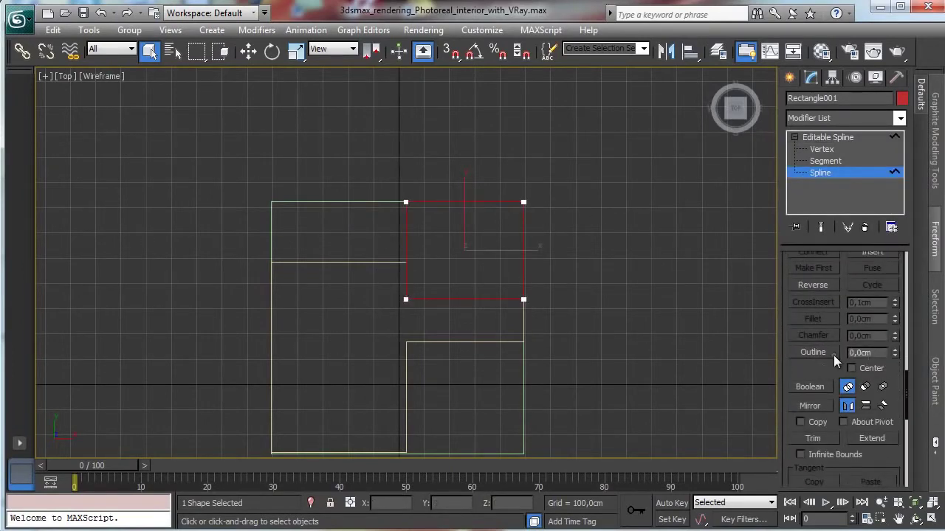
left_click(833, 354)
left_click(881, 353)
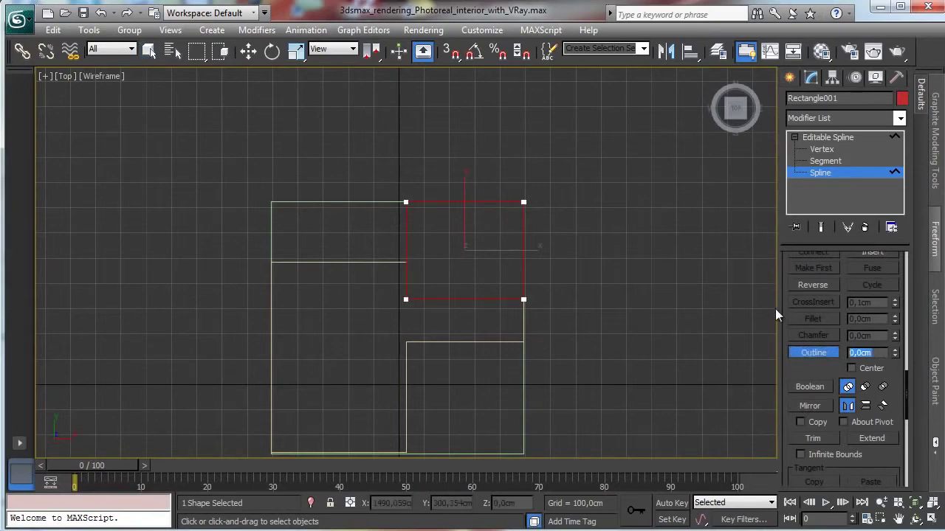
mouse_move(462, 196)
left_mouse_down()
mouse_move(453, 205)
mouse_move(451, 197)
mouse_move(451, 210)
left_mouse_up()
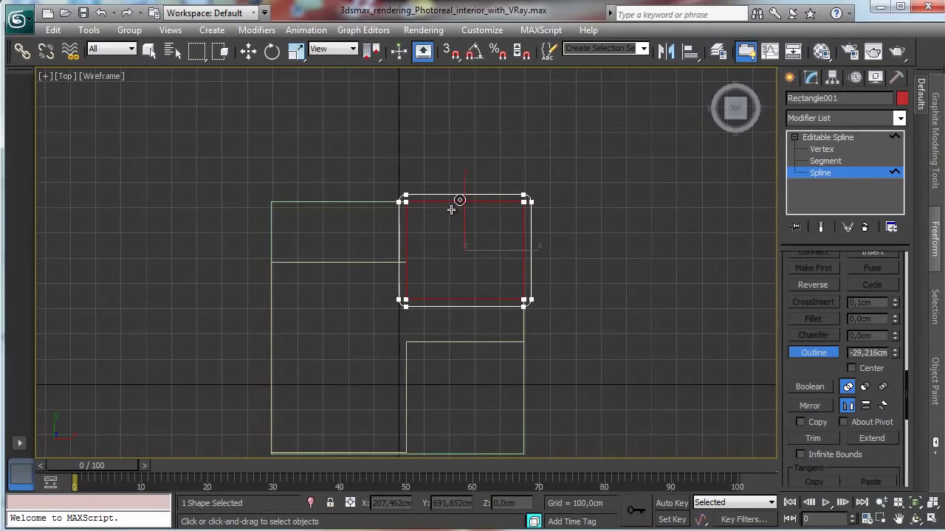
left_click_drag(451, 209, 452, 211)
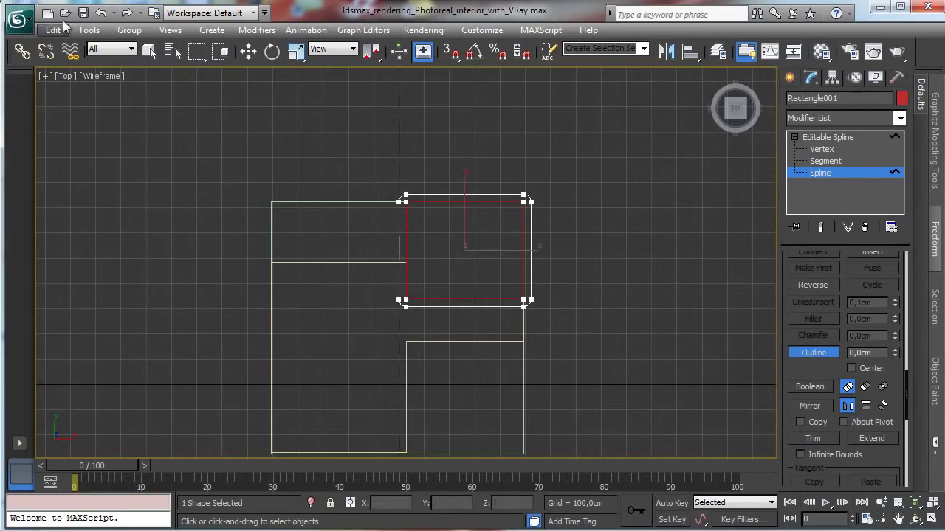
Undo the outline, the spline conversion, and all earlier changes back through the fillet, corner conversion and rectangle corner radius change.
left_click(102, 14)
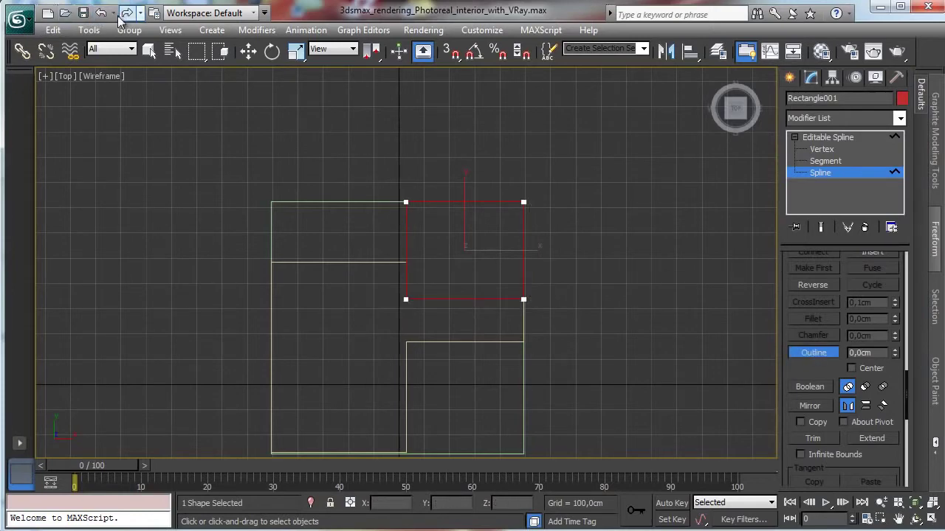
left_click(113, 13)
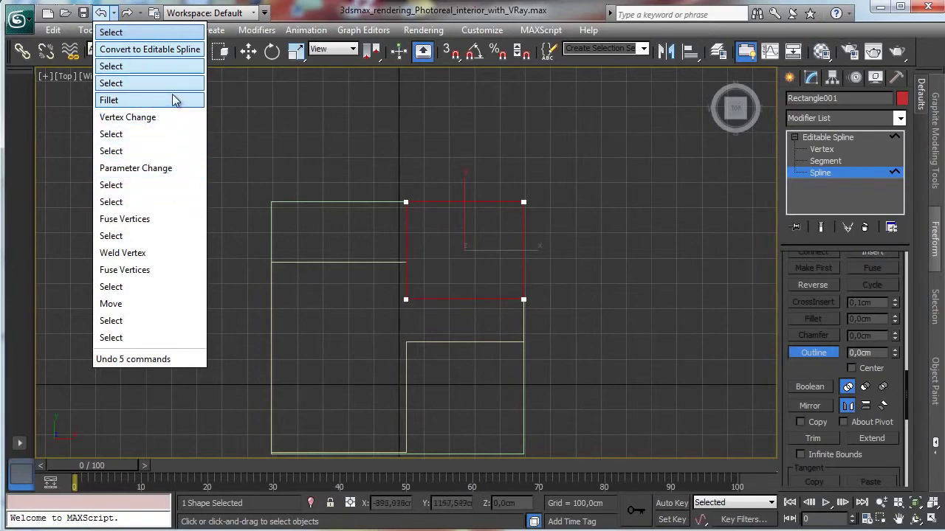
left_click(159, 168)
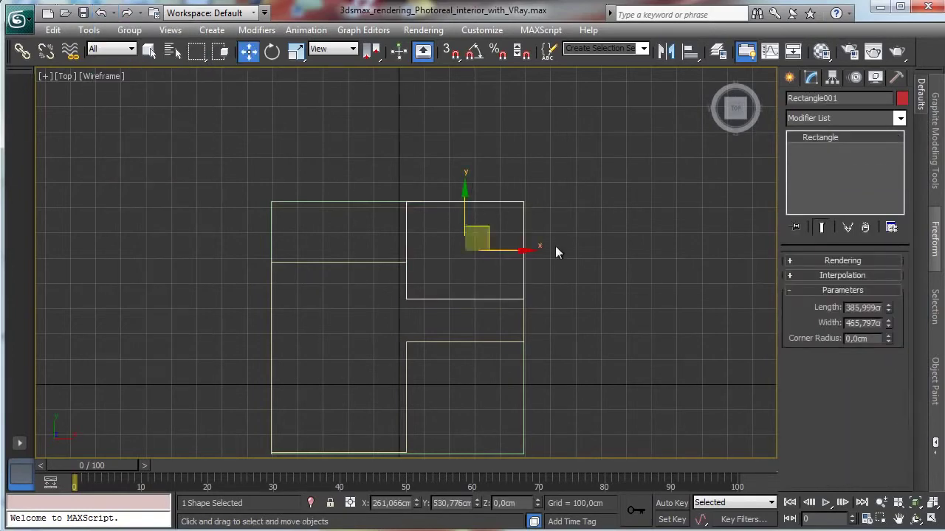
Enter Vertex mode on Line001 and clear its current vertex selection.
left_click(342, 263)
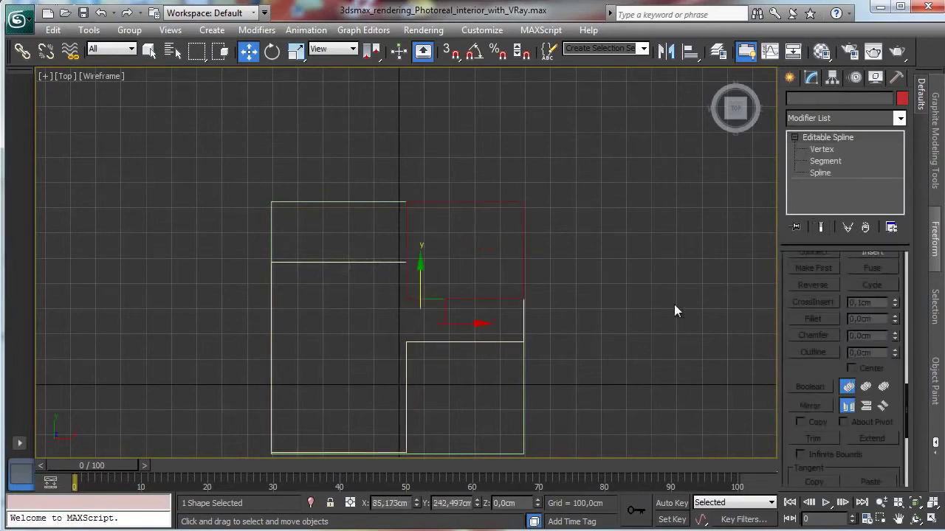
left_click(817, 150)
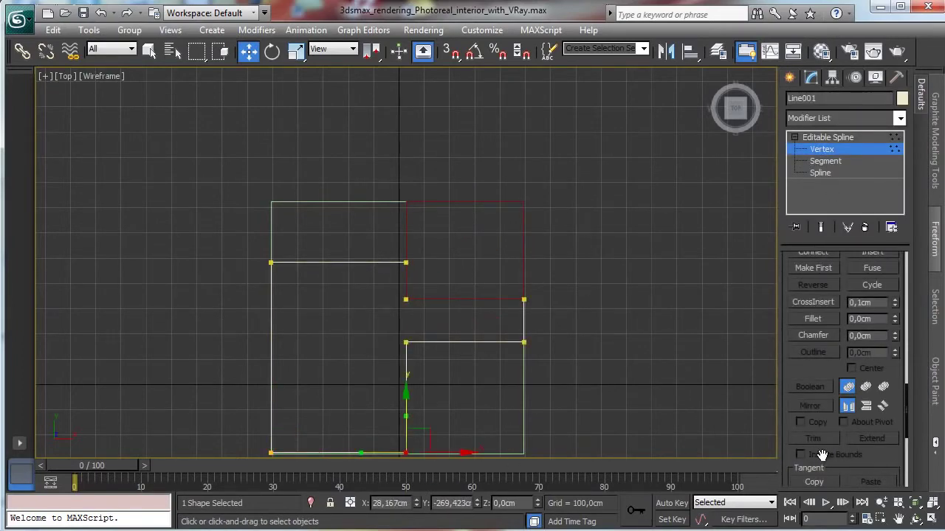
scroll(857, 458, "down", 3)
scroll(839, 329, "up", 8)
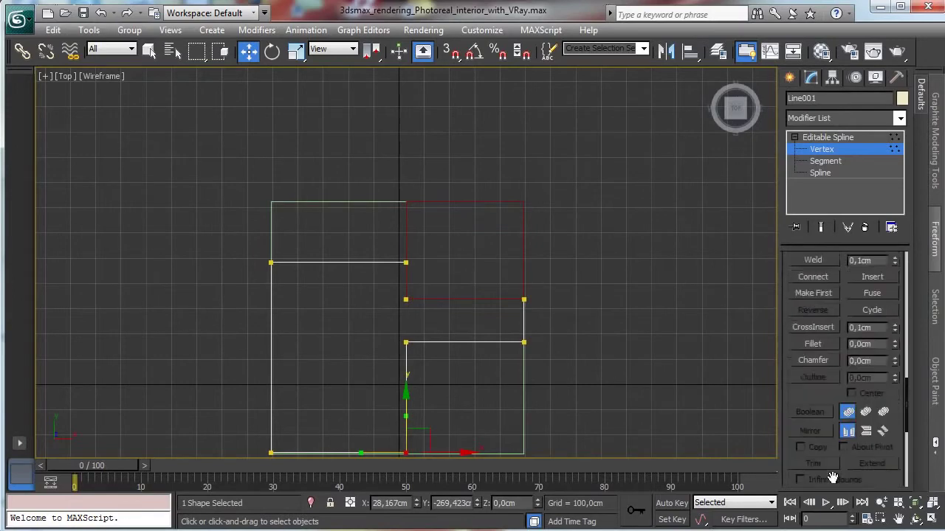
left_click_drag(837, 331, 835, 436)
scroll(806, 302, "up", 3)
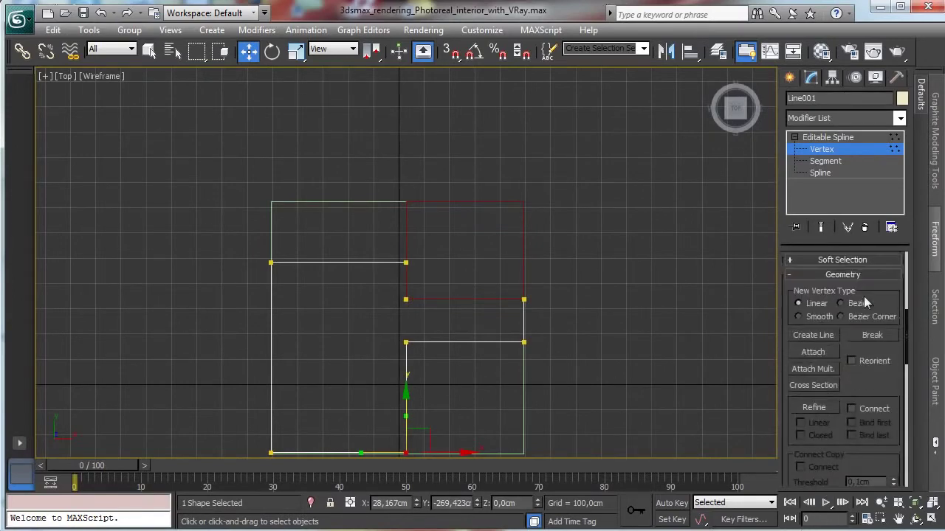
scroll(808, 362, "up", 3)
left_click(915, 505)
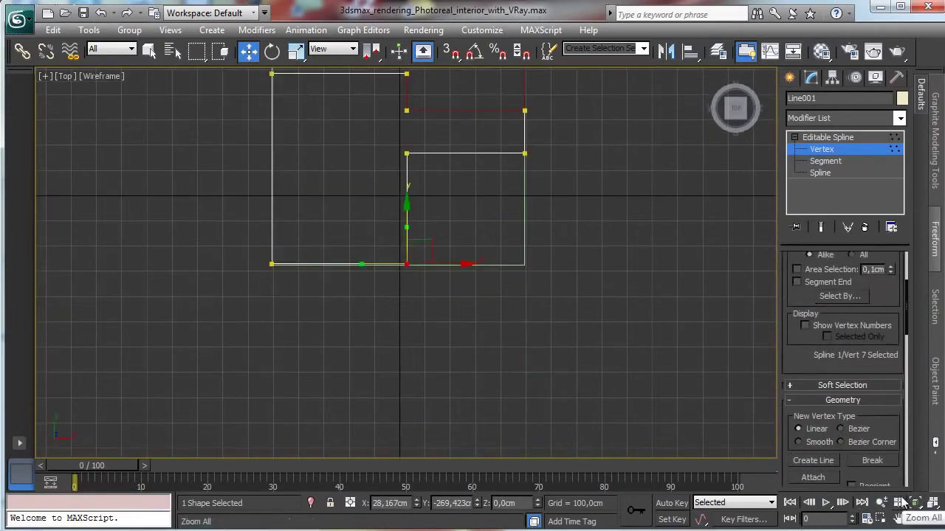
left_click(420, 313)
Select all of Line001's vertices, convert them to Corner type and leave vertex editing.
left_click(880, 502)
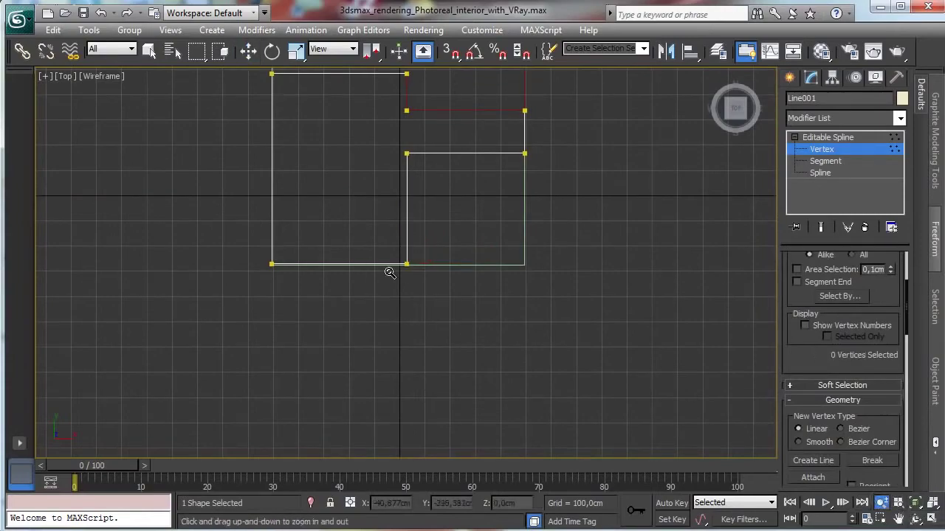
left_click_drag(388, 270, 392, 188)
left_click_drag(494, 196, 496, 443)
left_click_drag(432, 167, 457, 392)
left_click(152, 51)
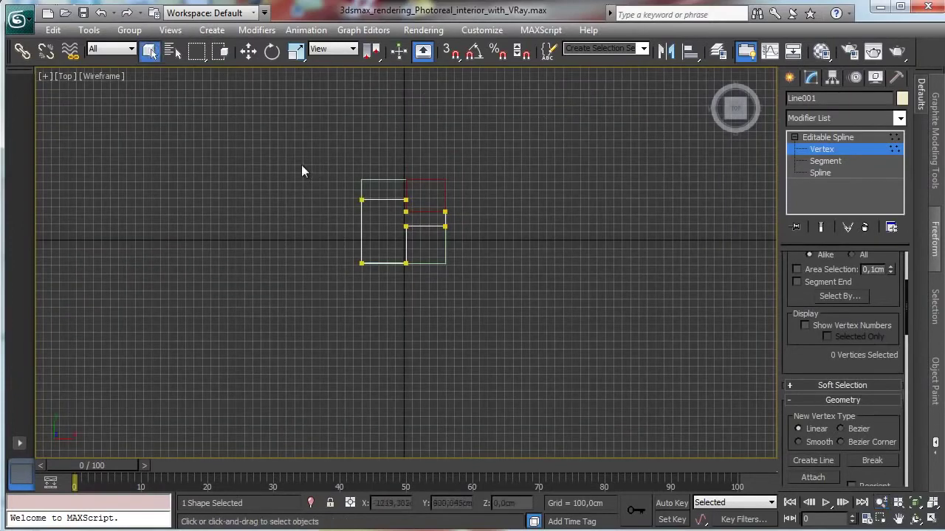
left_click_drag(301, 165, 490, 316)
right_click(354, 197)
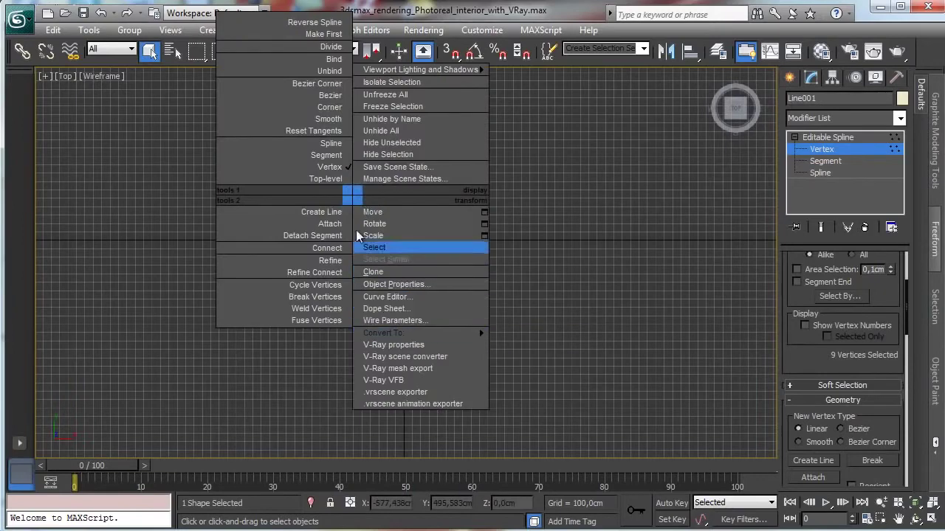
left_click(332, 107)
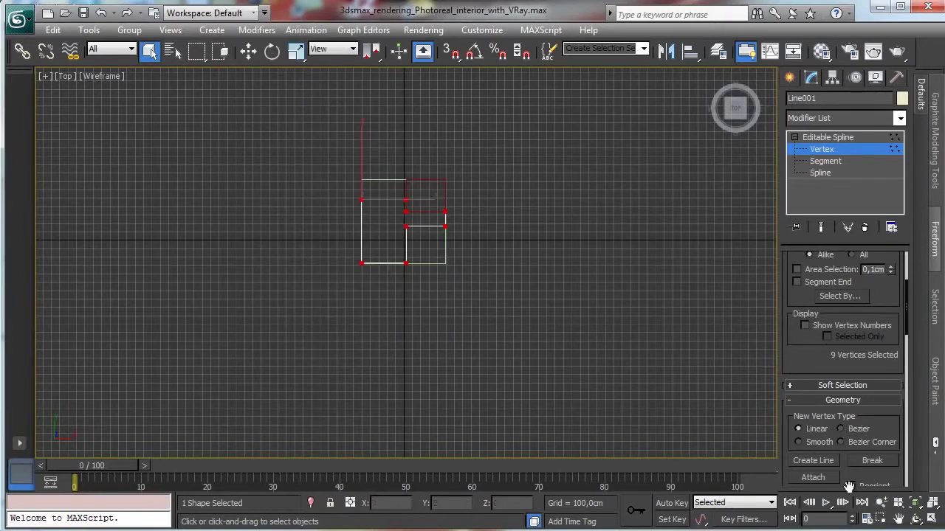
left_click(822, 151)
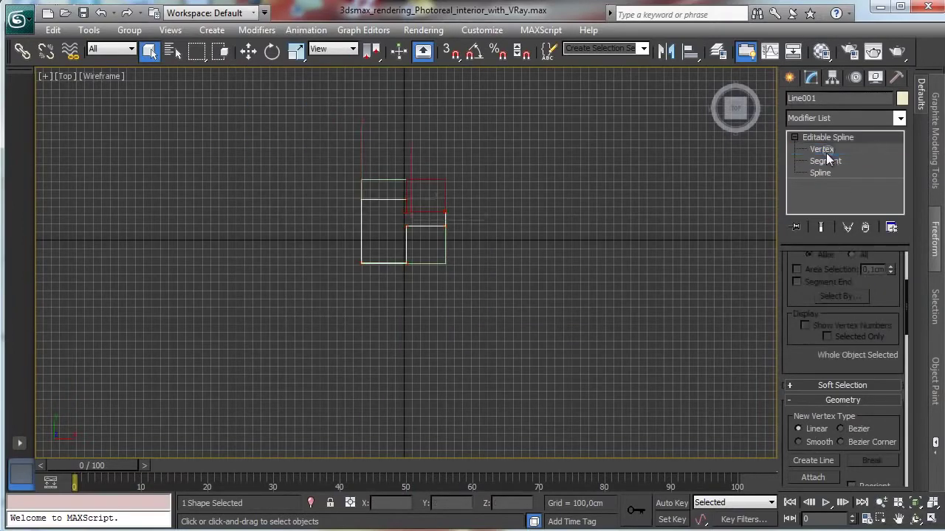
Select the upper-right rectangle again and convert it to an Editable Spline.
left_click(898, 519)
left_click_drag(420, 180, 400, 273)
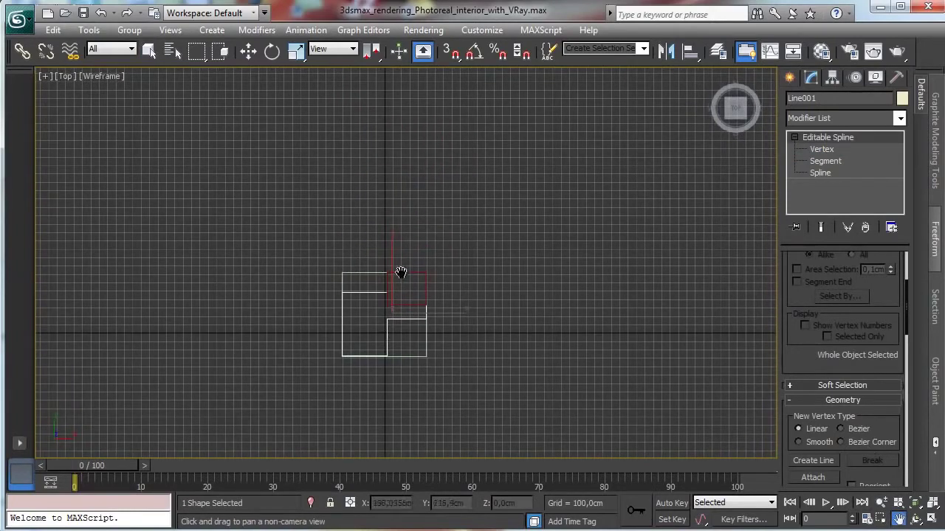
left_click(150, 50)
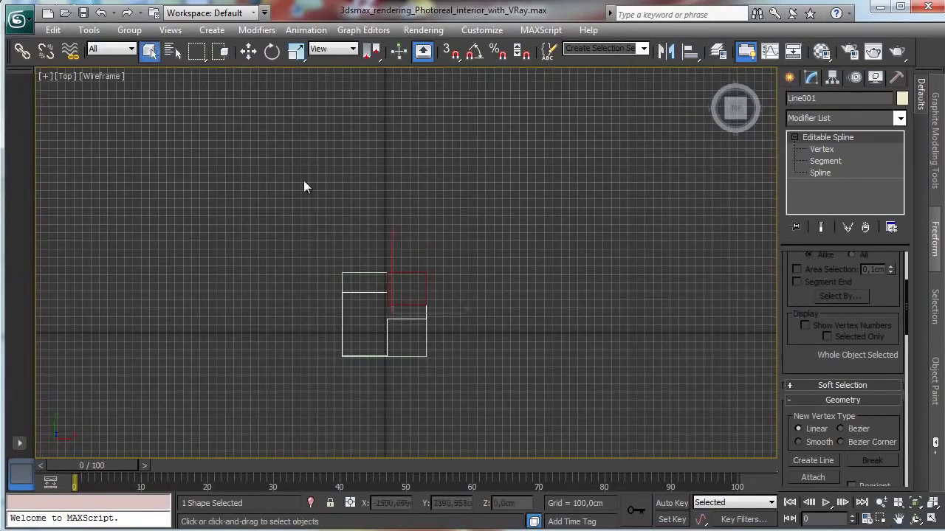
left_click(391, 290)
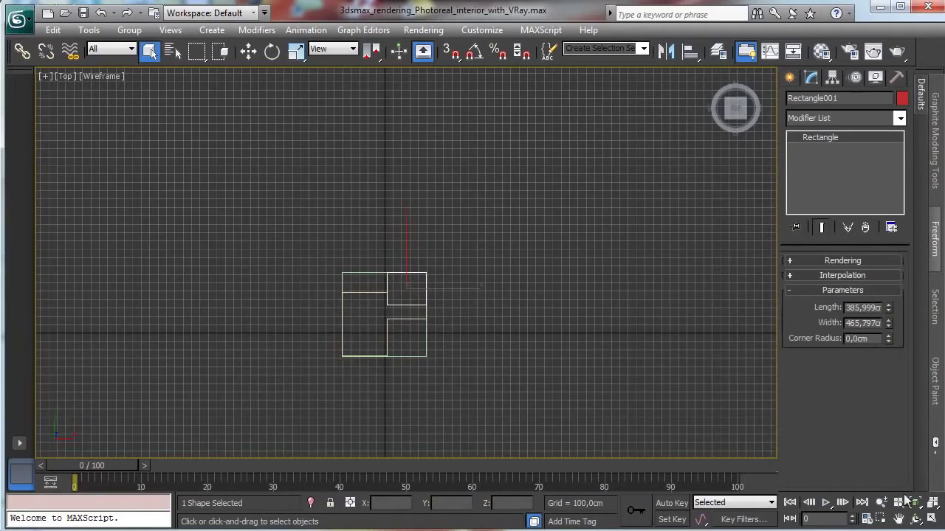
left_click(910, 502)
right_click(406, 225)
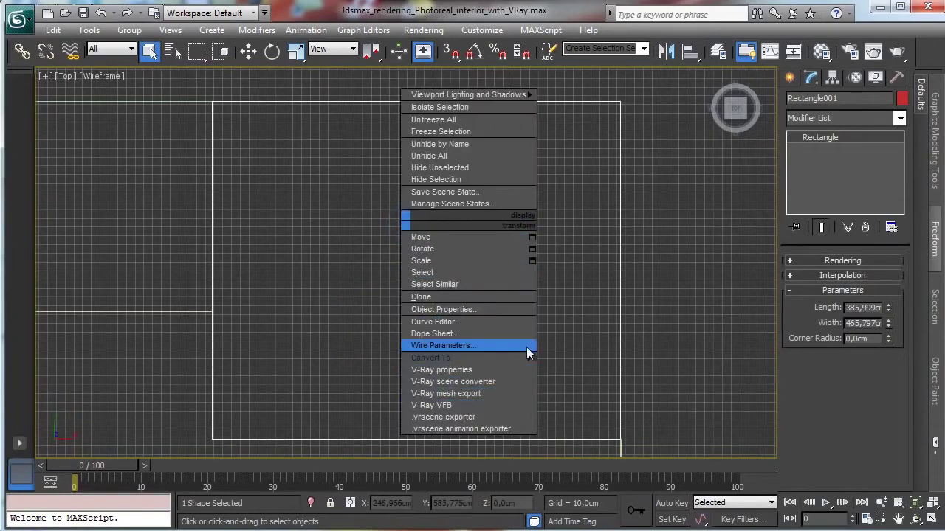
mouse_move(531, 359)
left_click(604, 372)
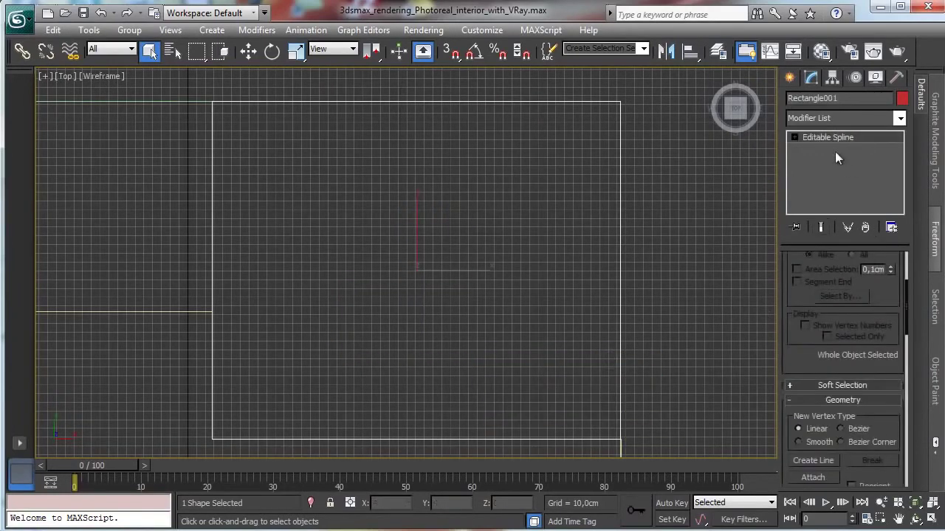
Outline the rectangle's spline inward by about 10.1 cm and switch to vertex editing.
left_click(794, 138)
left_click(823, 173)
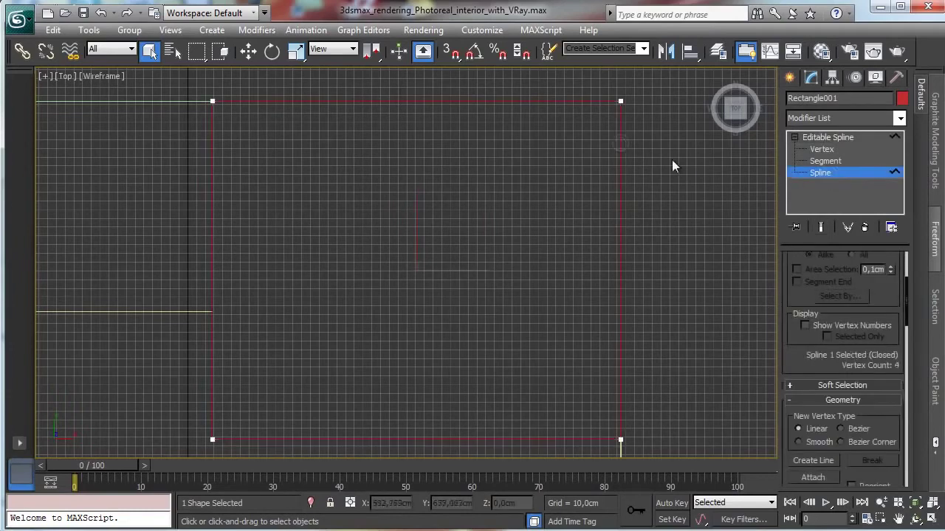
scroll(849, 299, "down", 5)
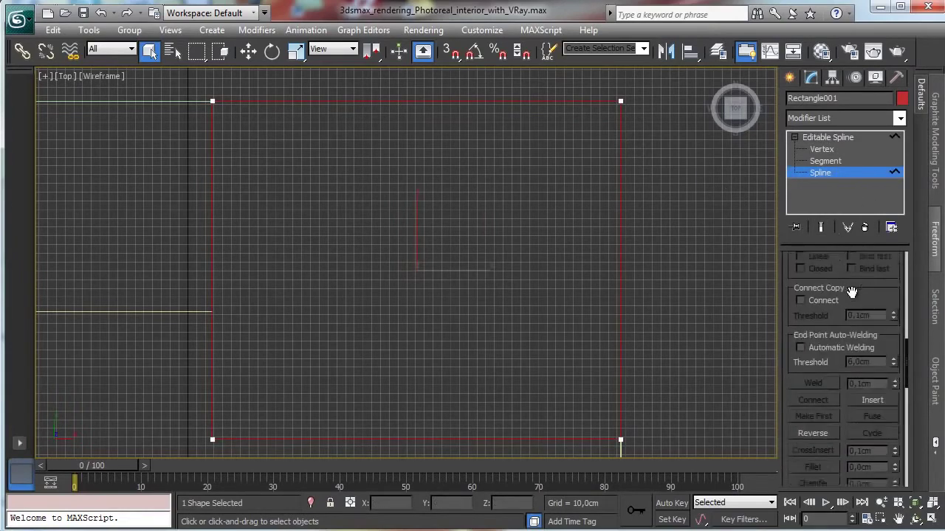
scroll(849, 288, "down", 4)
left_click(814, 366)
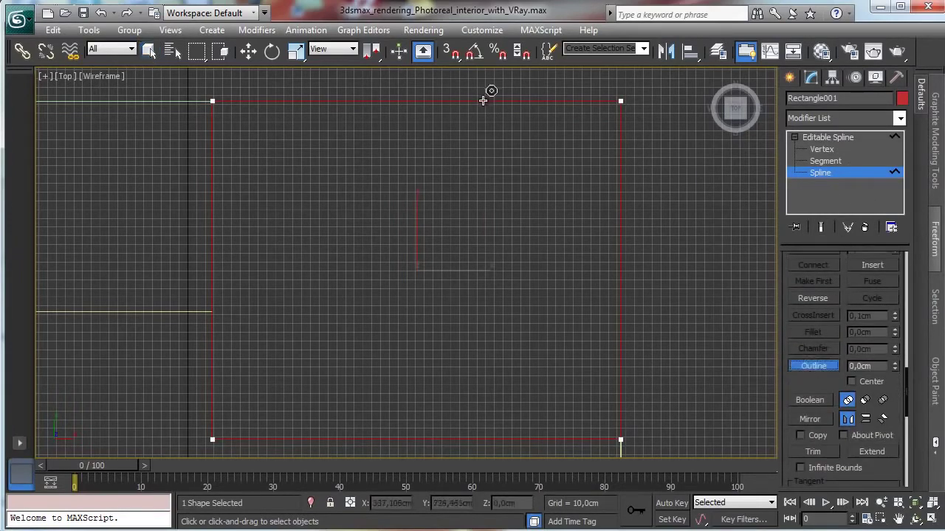
mouse_move(483, 101)
left_mouse_down()
mouse_move(481, 120)
mouse_move(480, 87)
mouse_move(474, 91)
left_mouse_up()
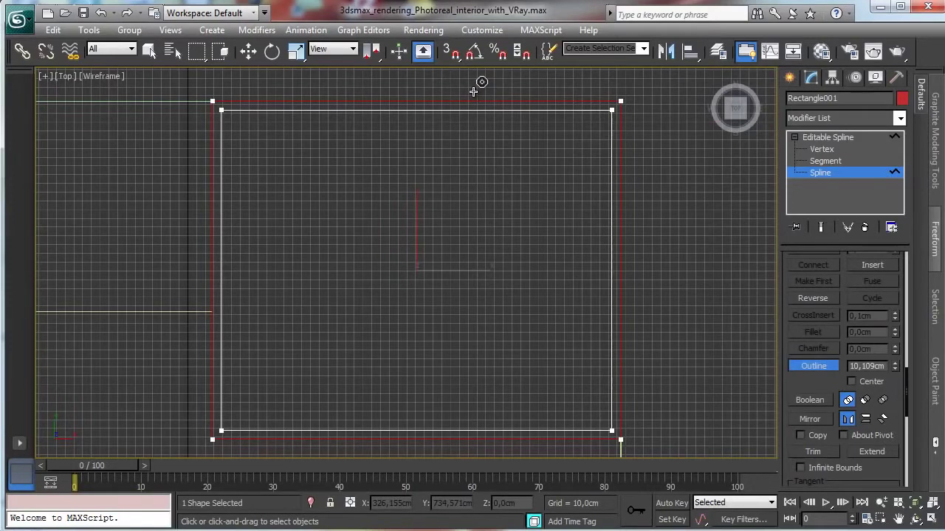
left_click(822, 149)
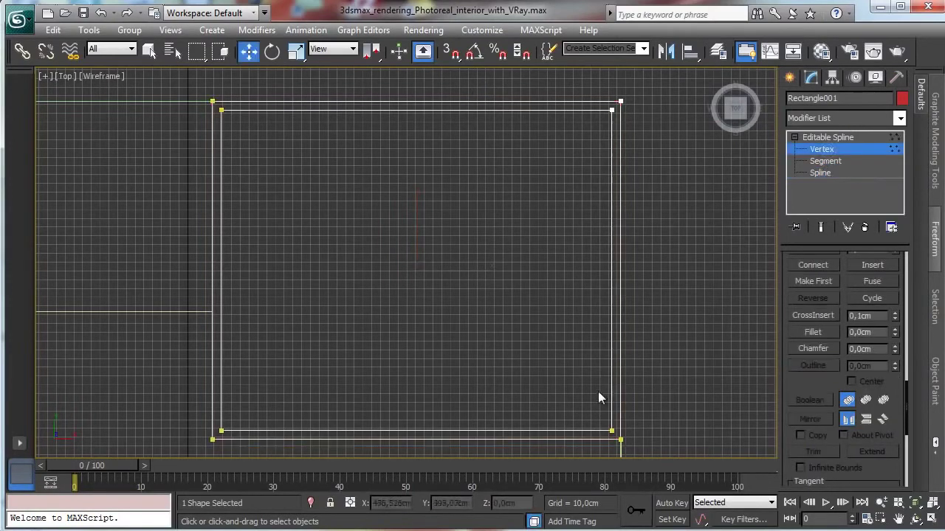
Fillet the four inner corner vertices of the outlined rectangle by 0,5 cm and leave vertex editing.
left_click_drag(218, 110, 617, 437)
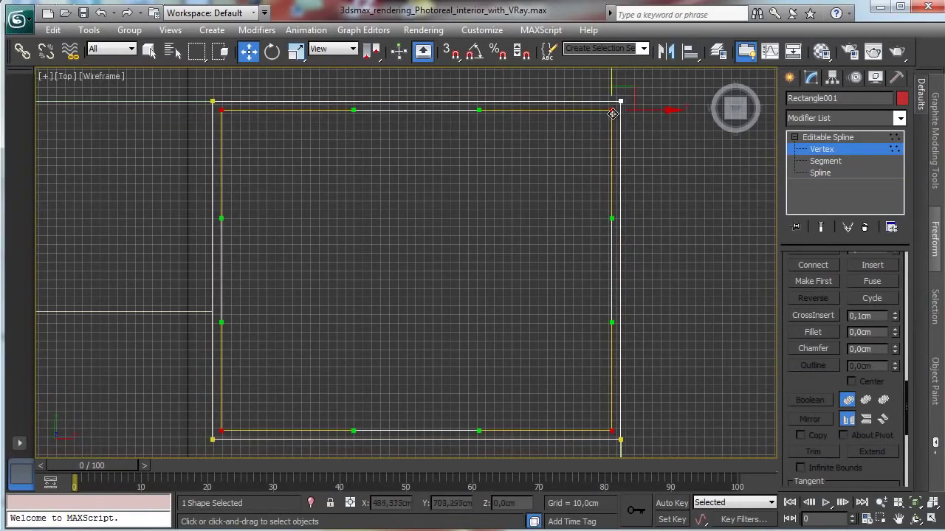
left_click(221, 110)
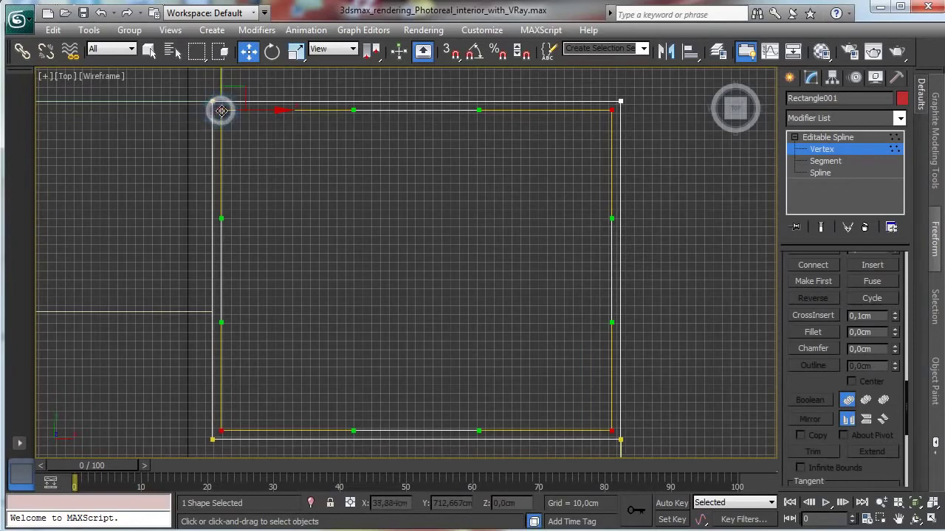
left_click(224, 112)
left_click(228, 119)
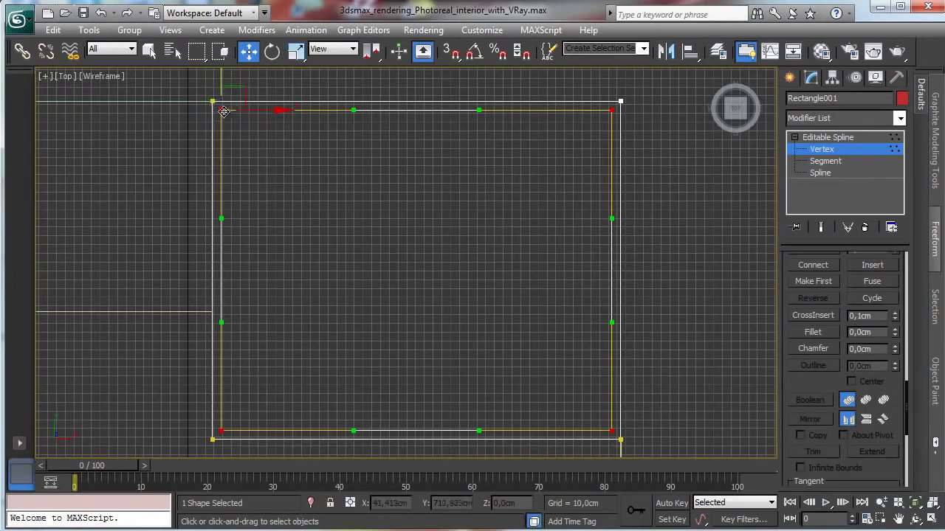
left_click(222, 111)
left_click(221, 111)
left_click(222, 111)
left_click(224, 113)
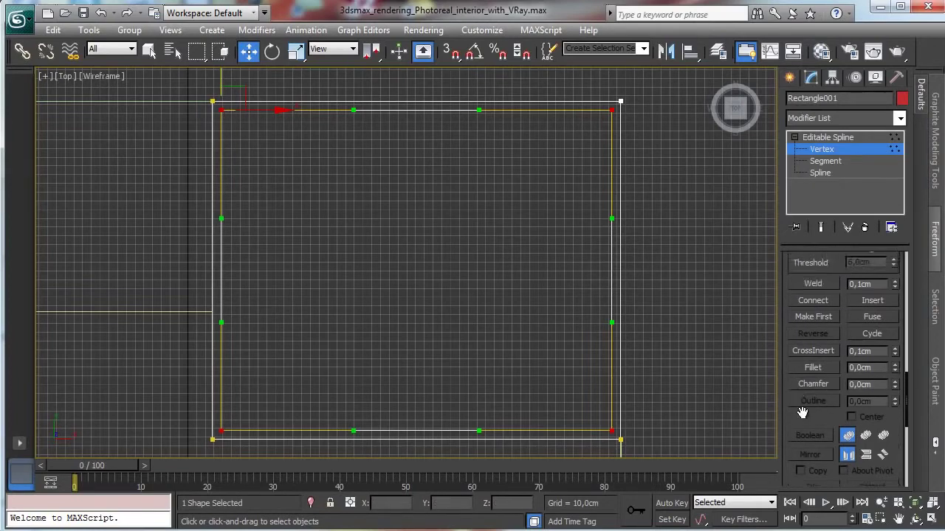
scroll(801, 365, "up", 2)
left_click(814, 366)
double_click(860, 366)
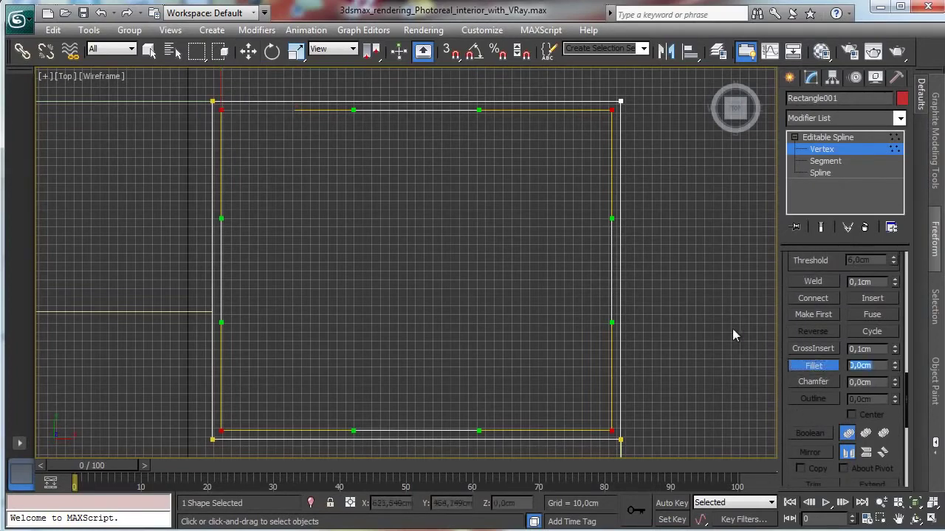
type("0,5")
key("Return")
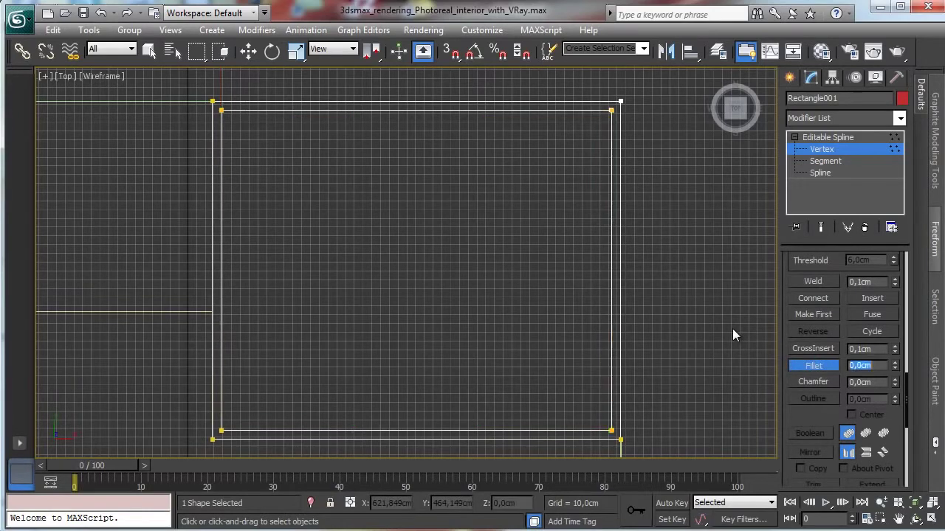
left_click(821, 151)
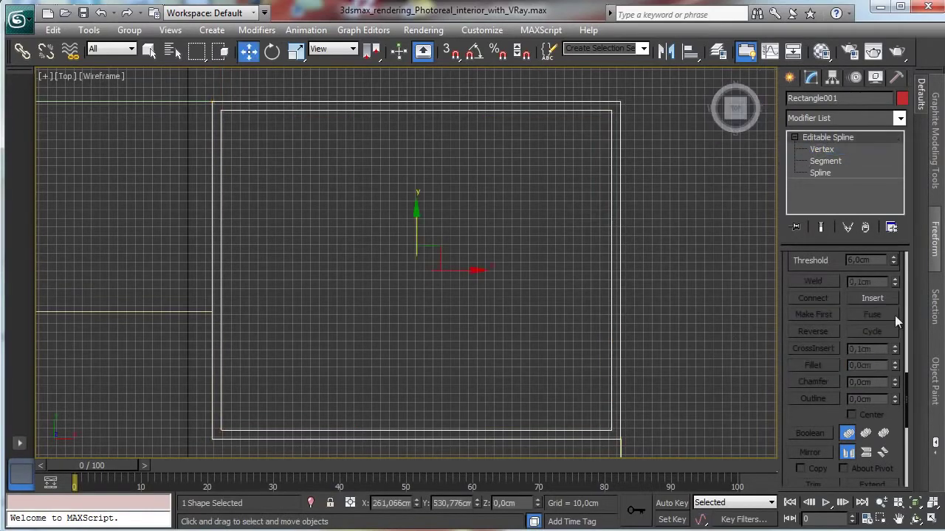
Select the Line001 wall outline.
left_click(137, 311)
left_click(898, 520)
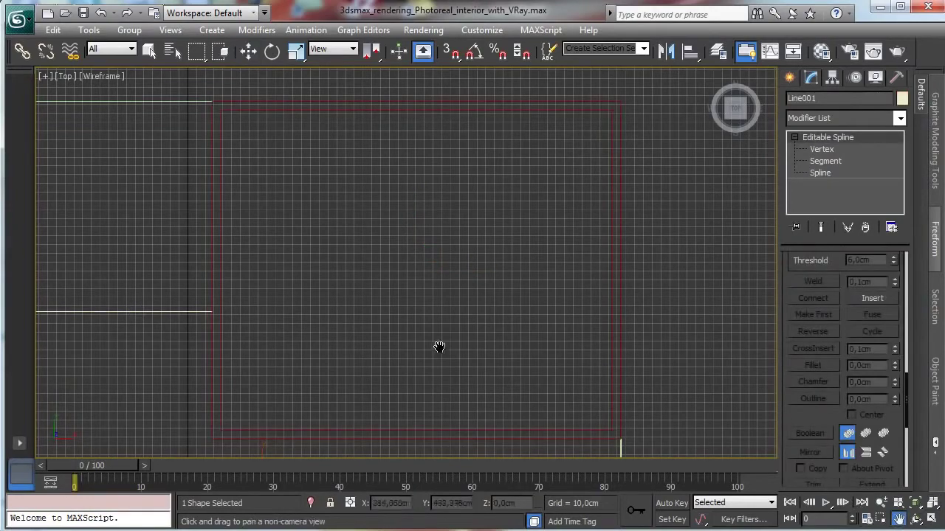
left_click_drag(439, 347, 617, 169)
left_click_drag(610, 357, 732, 316)
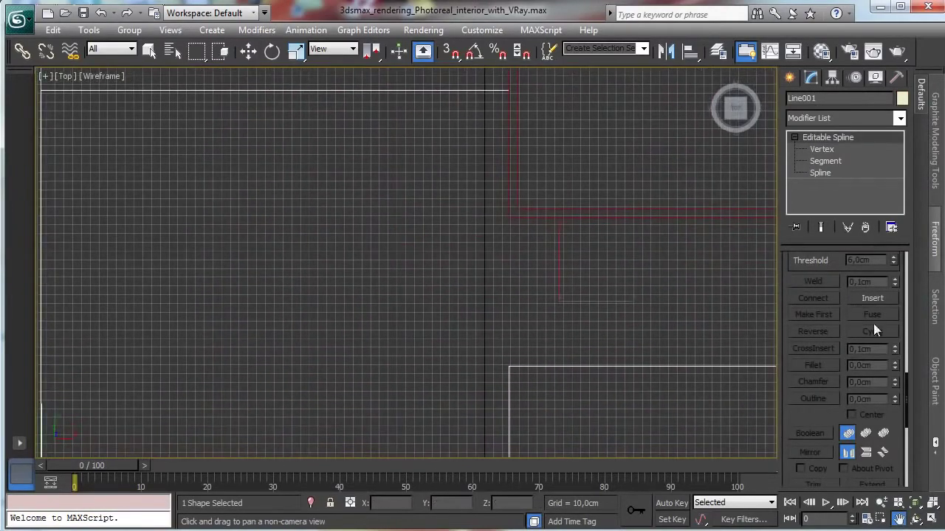
left_click(915, 503)
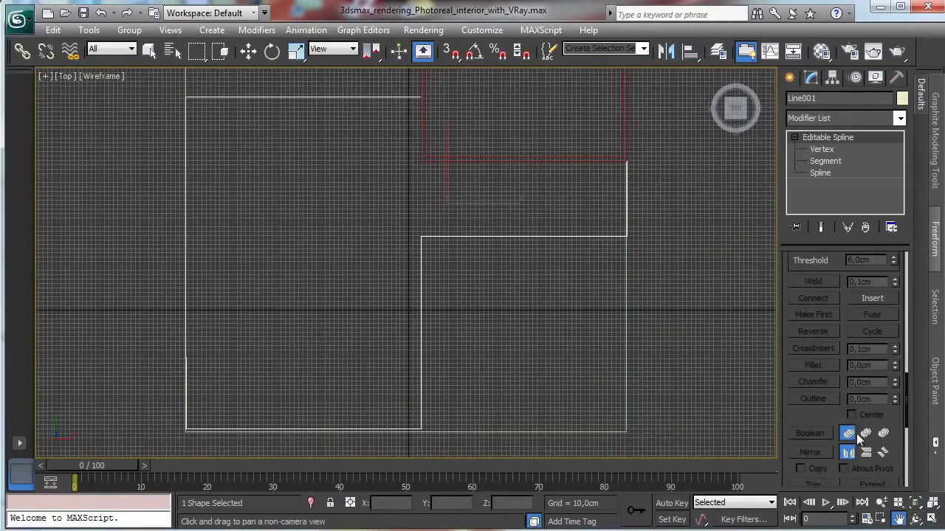
Try to outline Line001's spline freehand and undo the result.
left_click(820, 172)
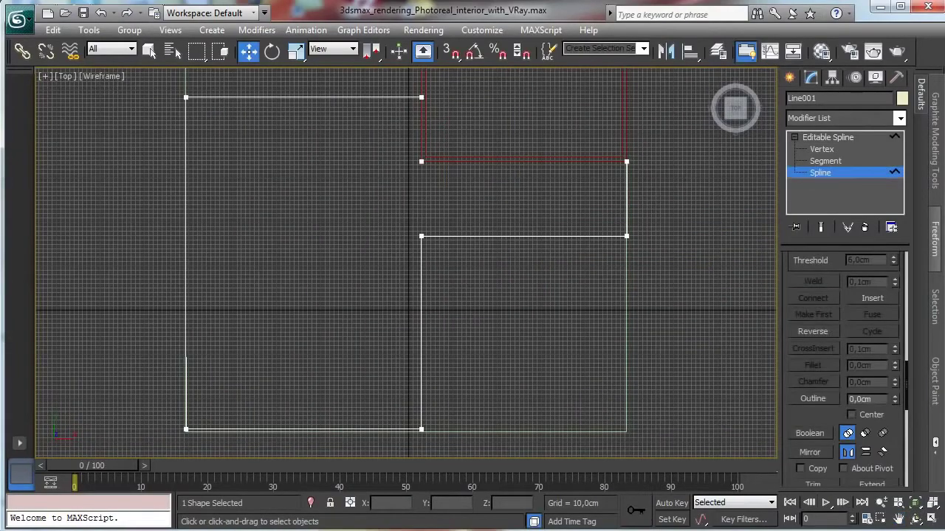
left_click(813, 399)
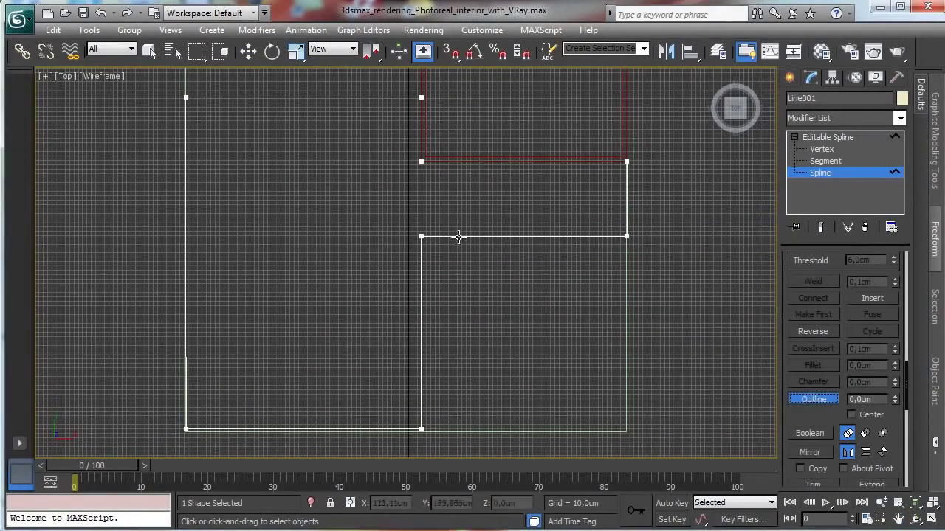
mouse_move(459, 237)
left_mouse_down()
mouse_move(468, 242)
mouse_move(468, 220)
mouse_move(463, 254)
left_mouse_up()
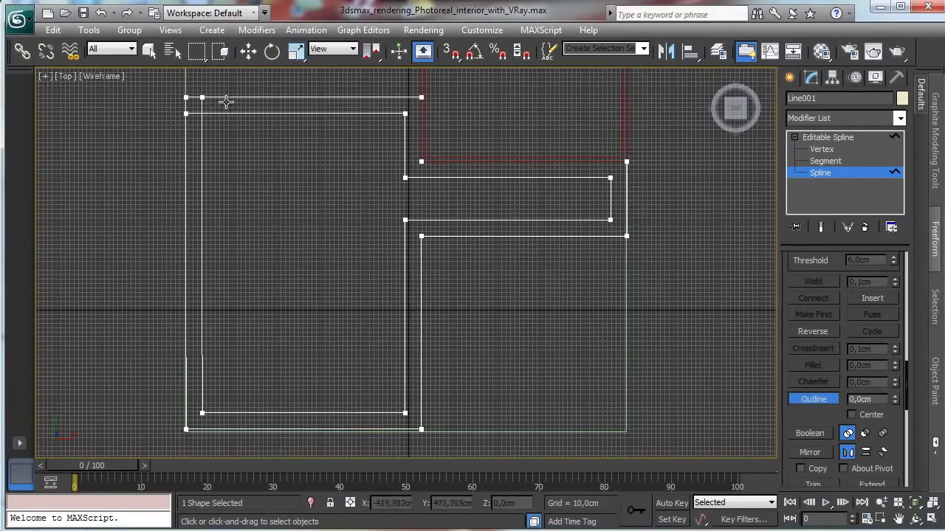
left_click(100, 12)
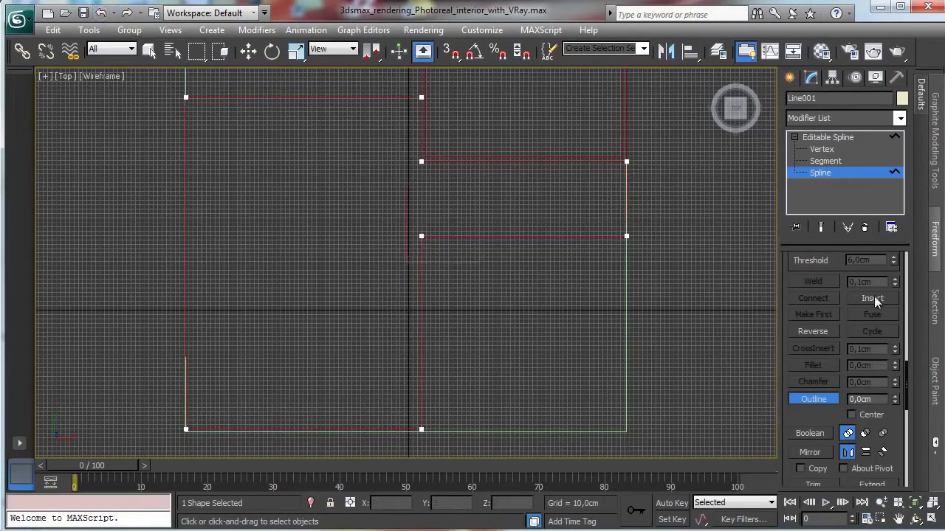
Weld Line001's overlapping upper-left corner vertices with a 0,1 cm threshold.
left_click(835, 149)
left_click_drag(218, 134, 218, 134)
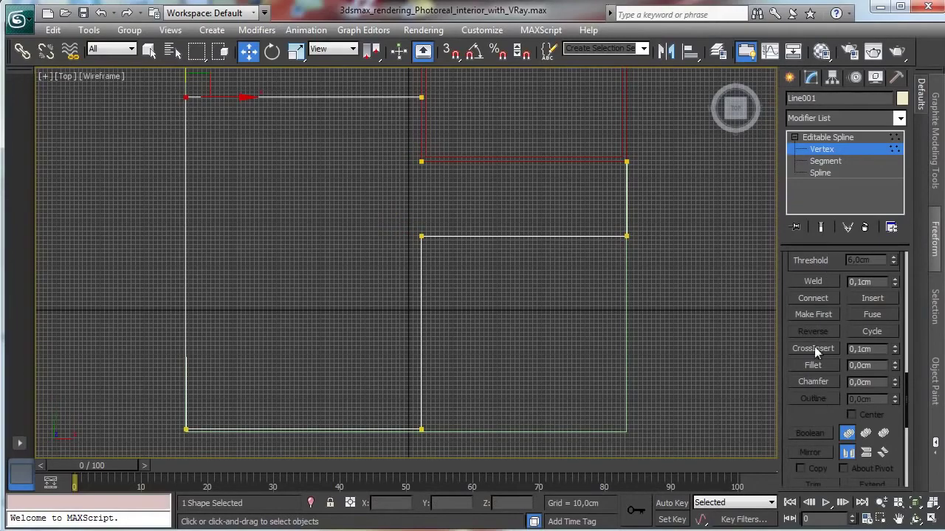
left_click_drag(832, 266, 838, 338)
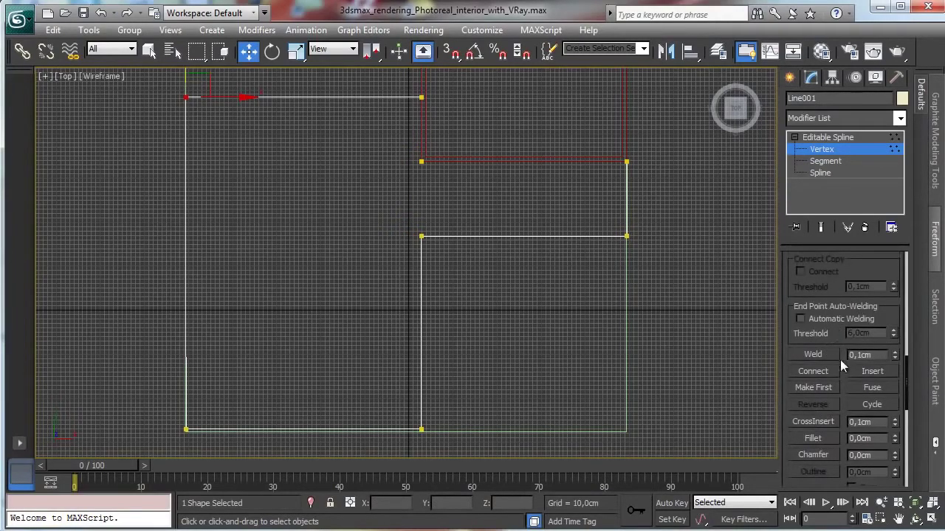
left_click(826, 354)
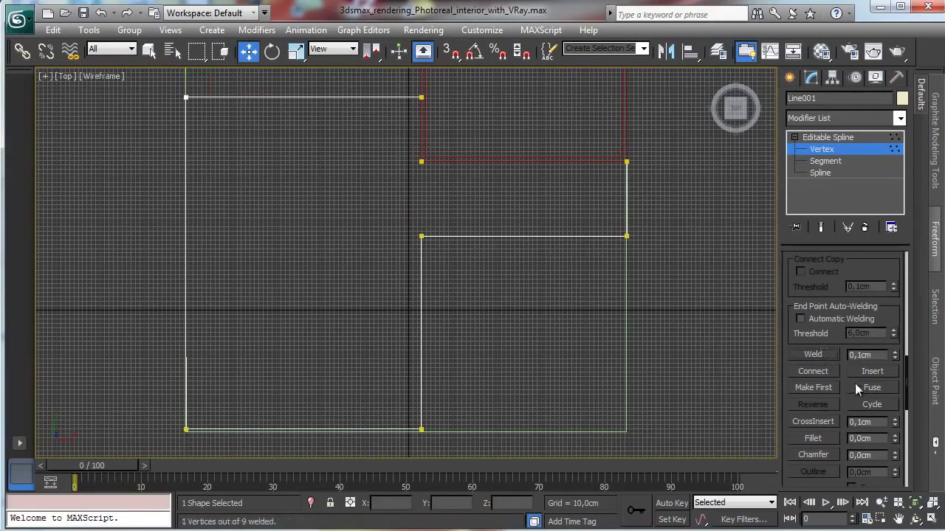
Switch Line001 to spline editing and start the Outline command.
left_click(823, 173)
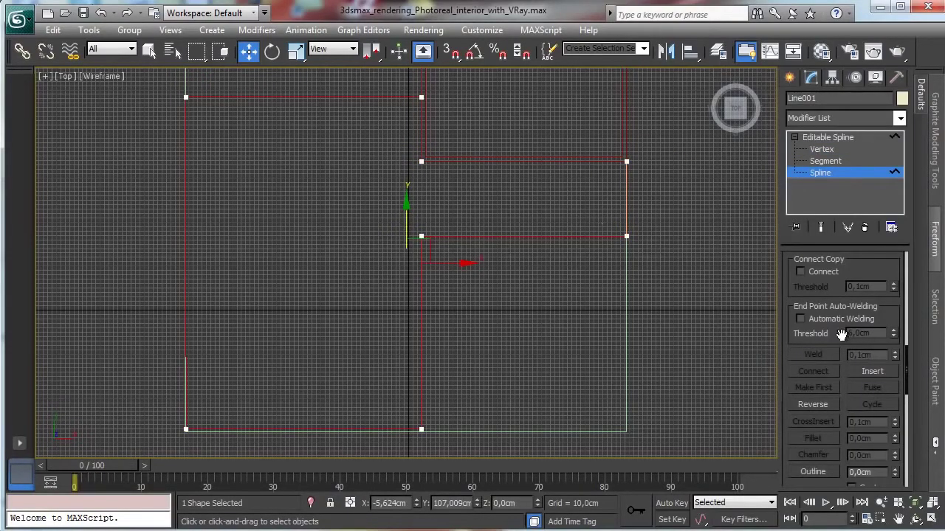
scroll(827, 330, "down", 3)
left_click(813, 361)
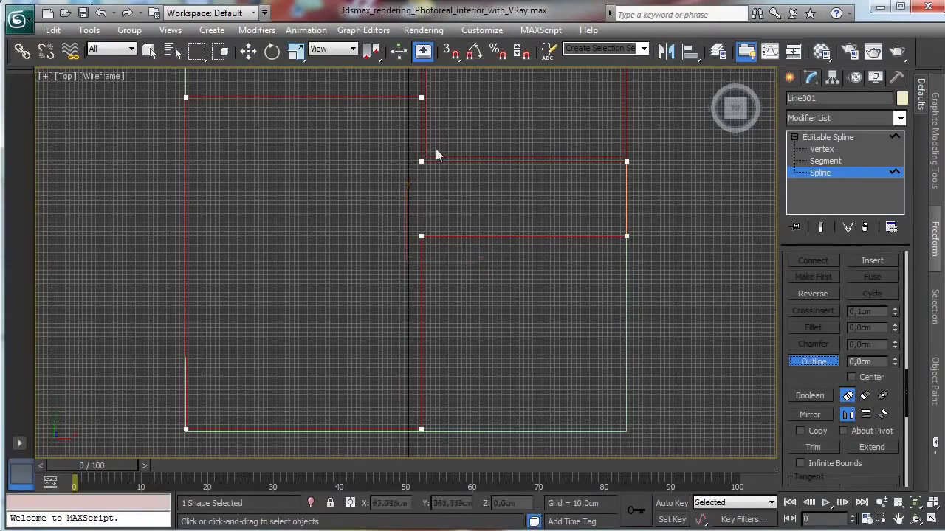
Try outlining Line001's welded spline outward freehand and undo it.
mouse_move(395, 97)
left_mouse_down()
mouse_move(392, 106)
mouse_move(396, 96)
left_mouse_up()
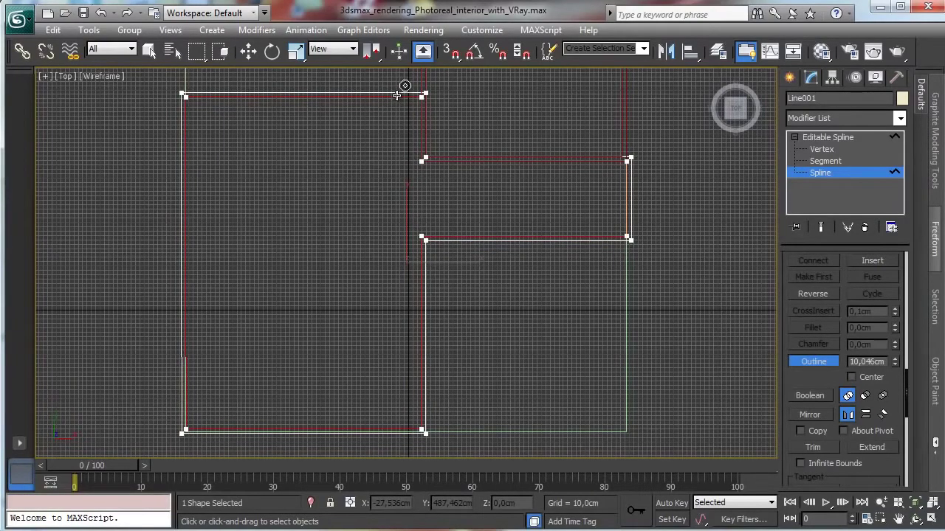
right_click(396, 96)
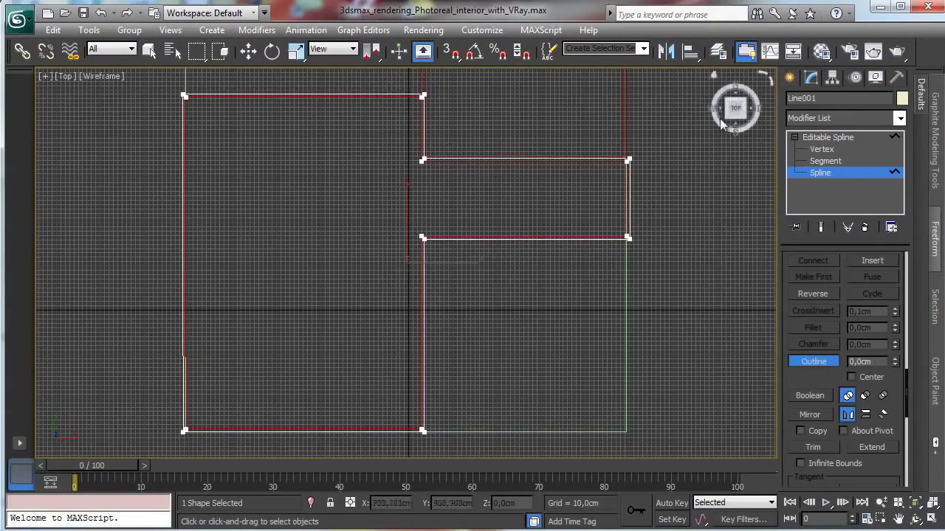
left_click(101, 13)
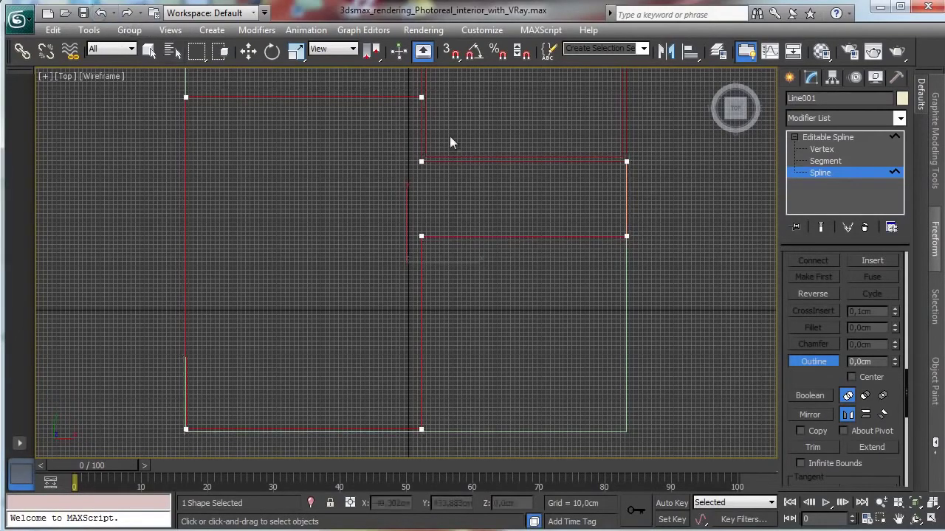
Outline Line001's spline outward by exactly 10 cm and leave spline editing.
left_click(871, 362)
type("10")
key("Return")
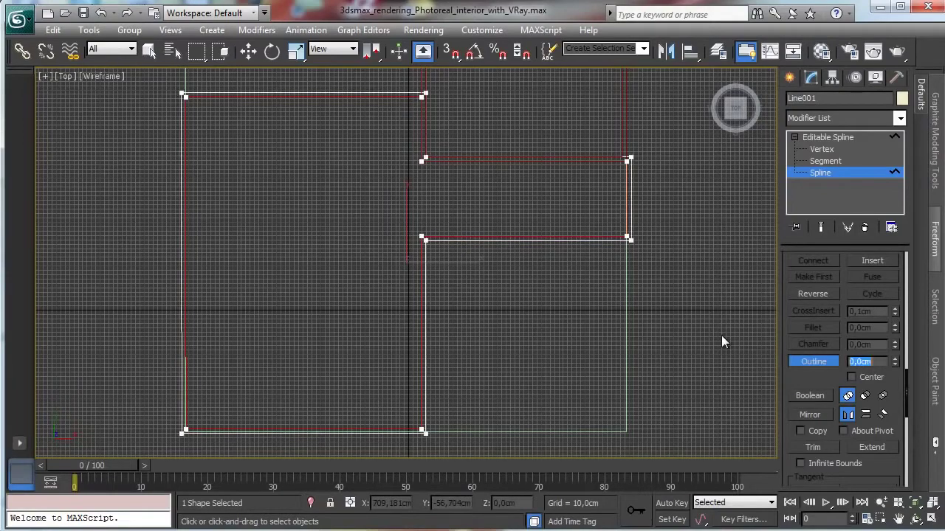
left_click(837, 172)
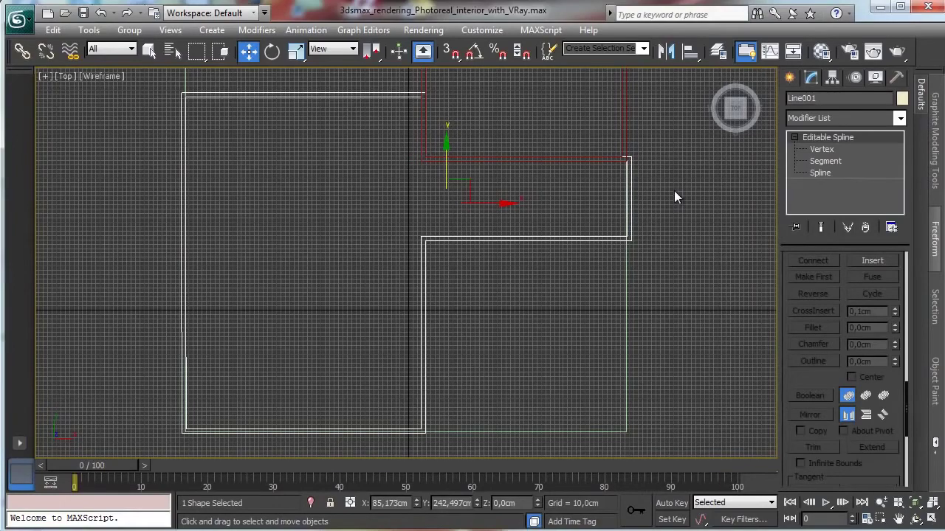
Set the Ground_Room plane's length and width to 1010 cm each.
left_click(626, 272)
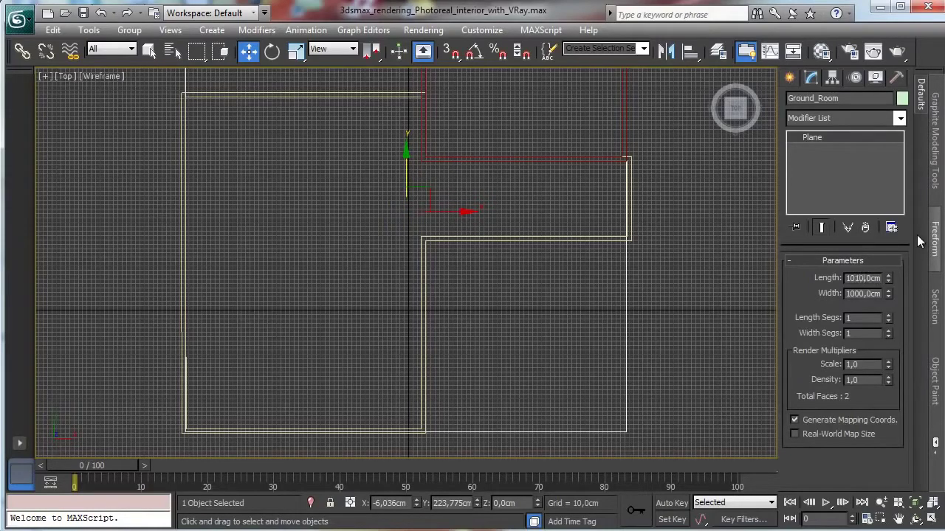
key("Return")
left_click(866, 294)
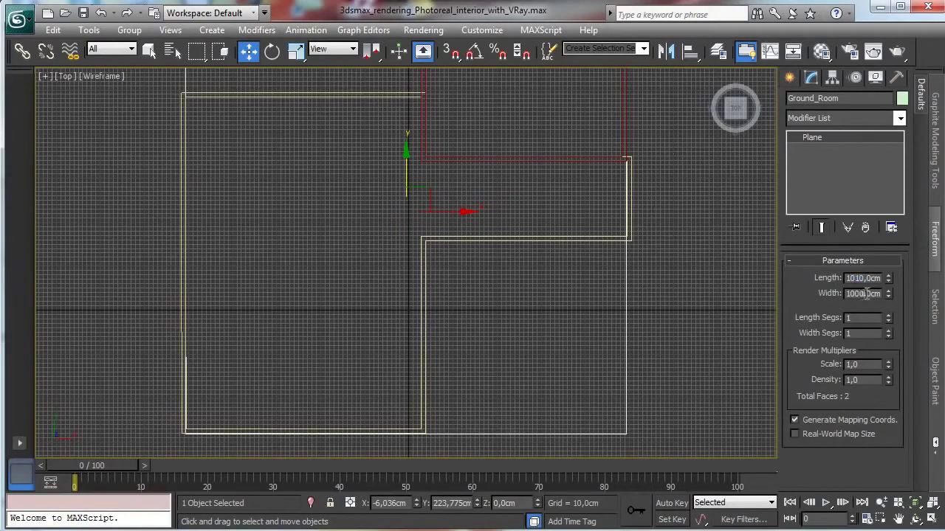
key("Return")
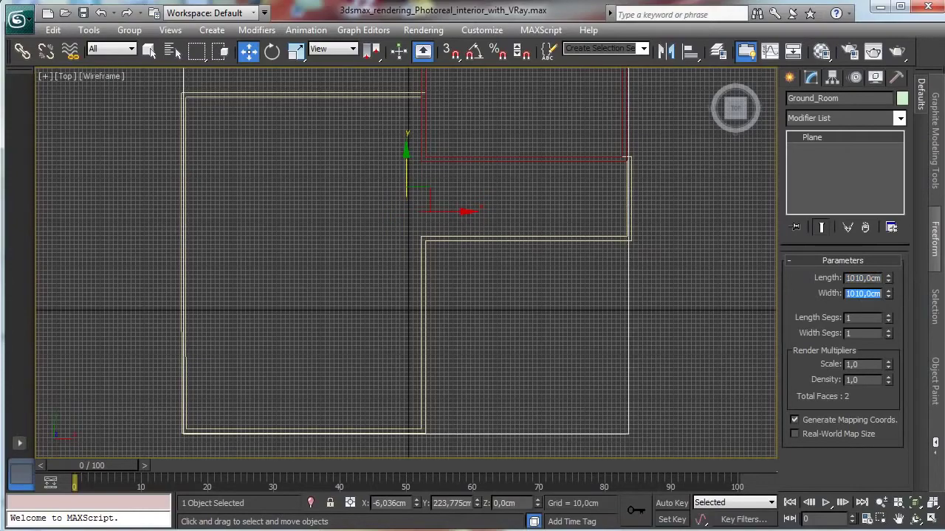
Select the upper-right double rectangle and rename it "Room Wall 2".
left_click(898, 519)
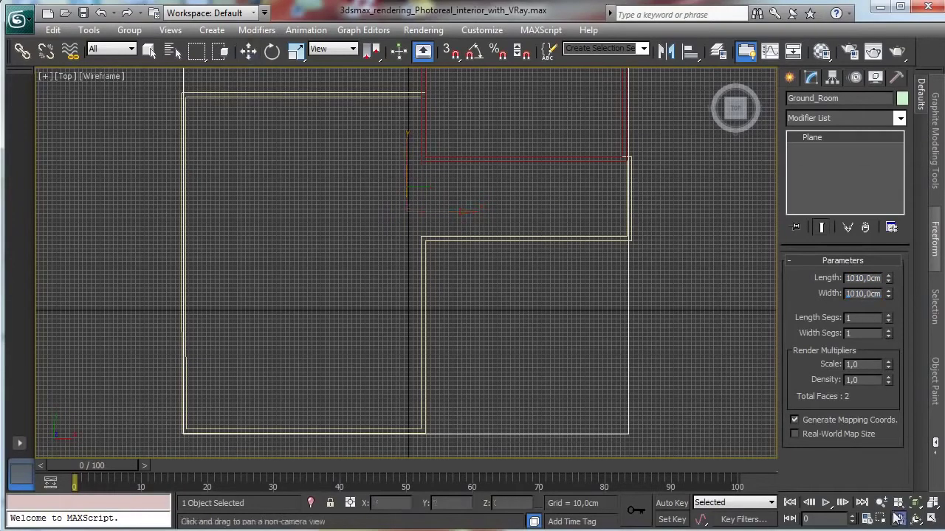
left_click_drag(404, 160, 373, 217)
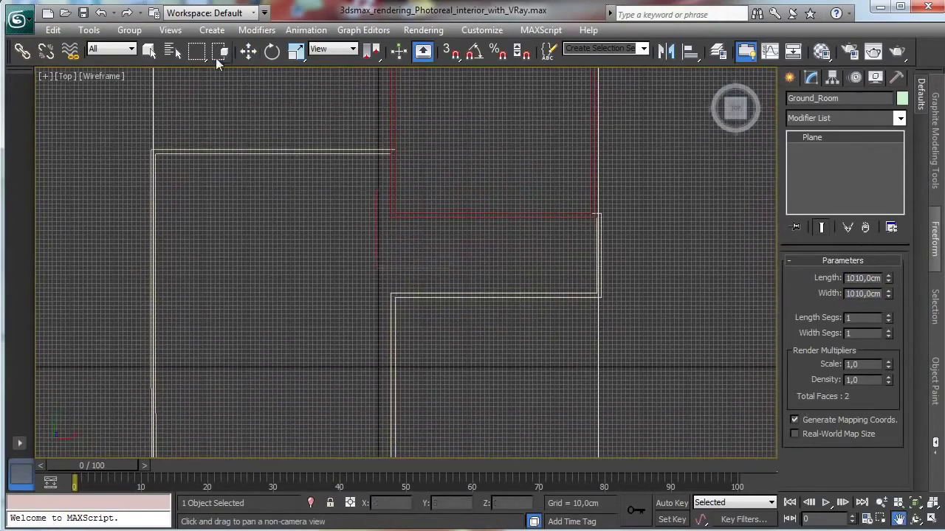
key("q")
left_click(392, 105)
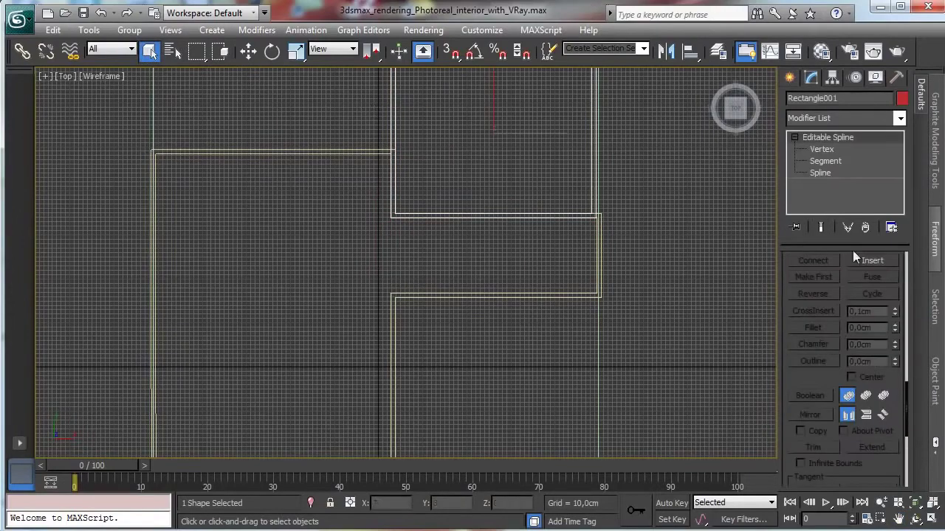
left_click(601, 221)
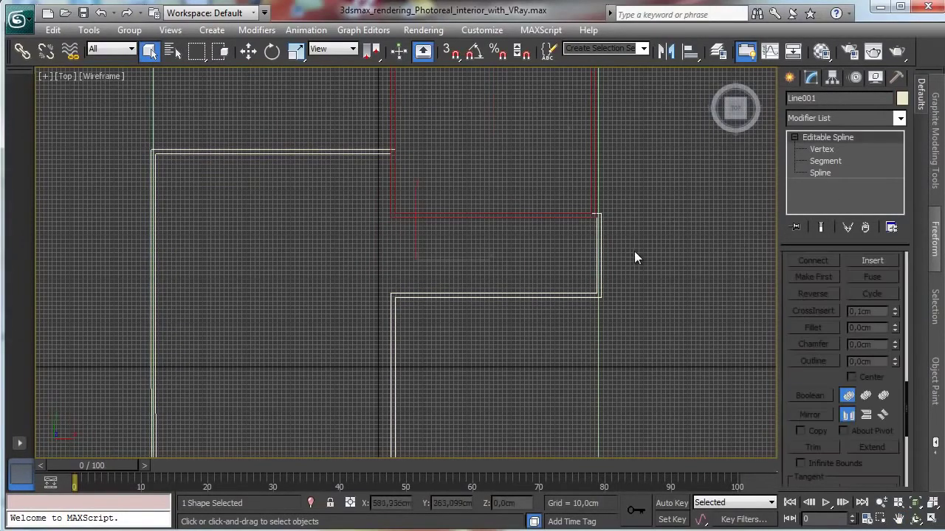
left_click(393, 122)
left_click(899, 118)
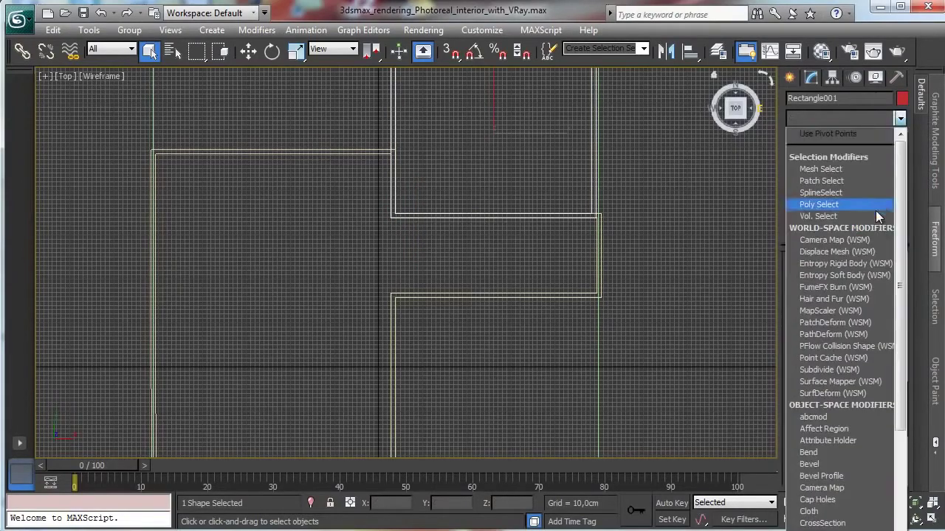
left_click(781, 98)
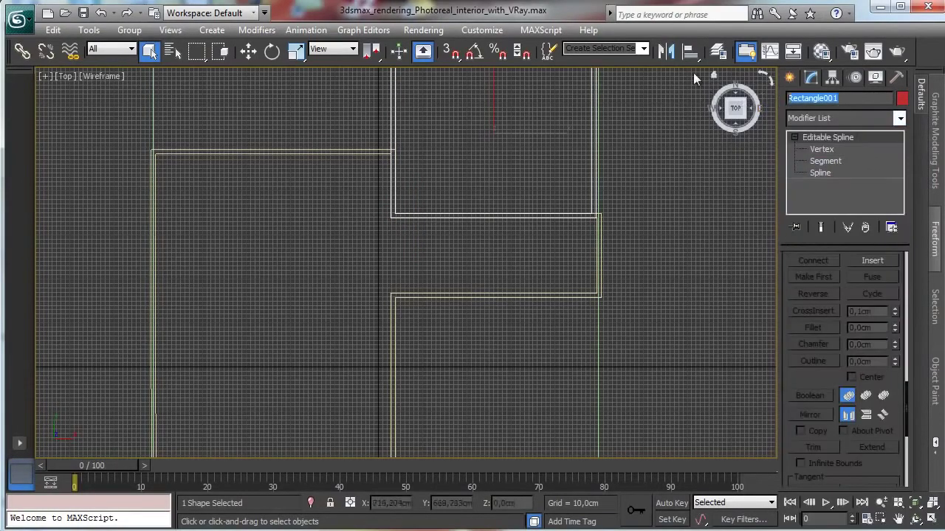
type("Room Wa")
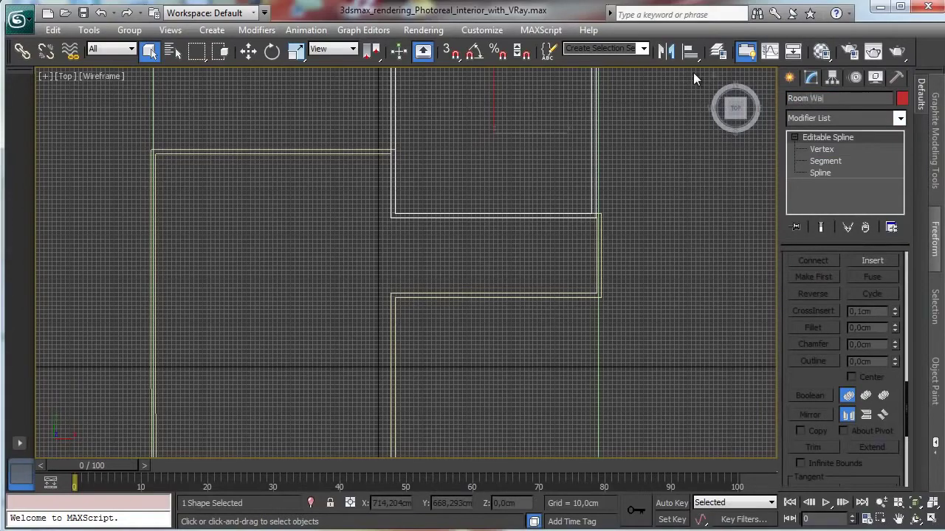
type("ll 2")
Select the large L-shaped double wall outline Line001 and rename it "Room Wall 1".
left_click(433, 298)
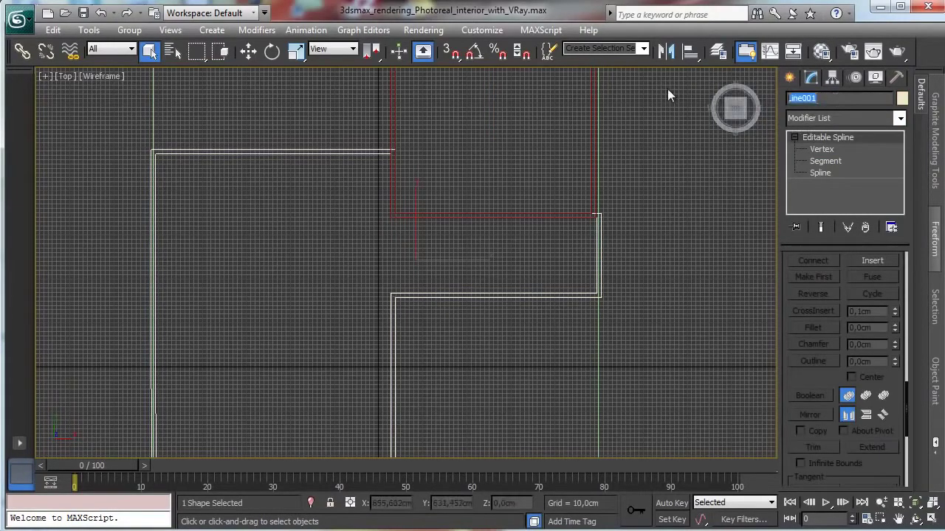
type("Room Wall 1")
Select the Room Wall 2 outline and apply an Extrude modifier to it.
left_click(395, 132)
left_click(899, 118)
scroll(899, 168, "up", 6)
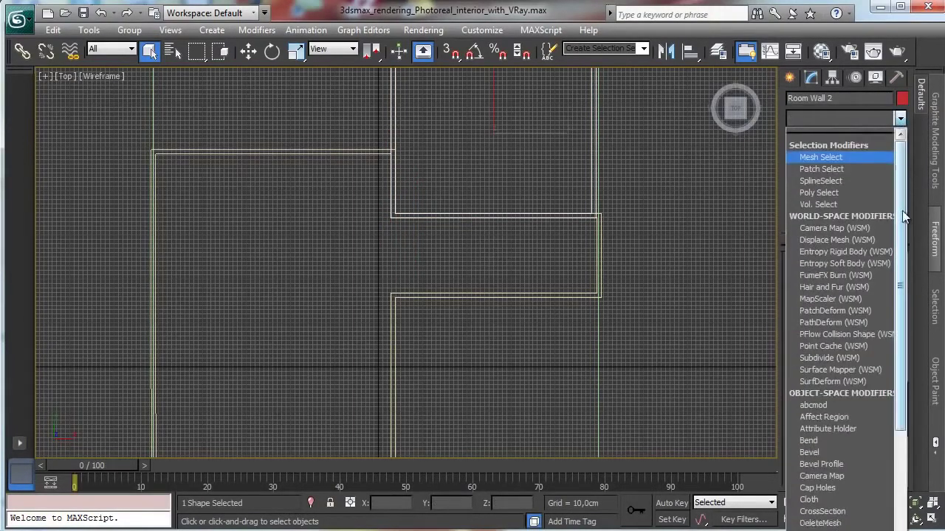
scroll(849, 221, "down", 10)
left_click(820, 276)
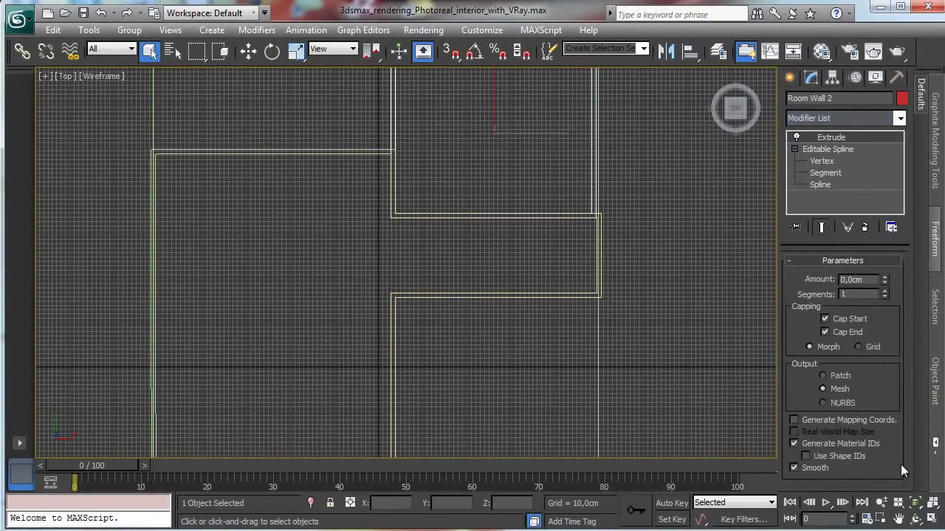
Show the Perspective view at full size and set Room Wall 2's extrusion amount to 300 cm.
left_click(934, 519)
right_click(689, 349)
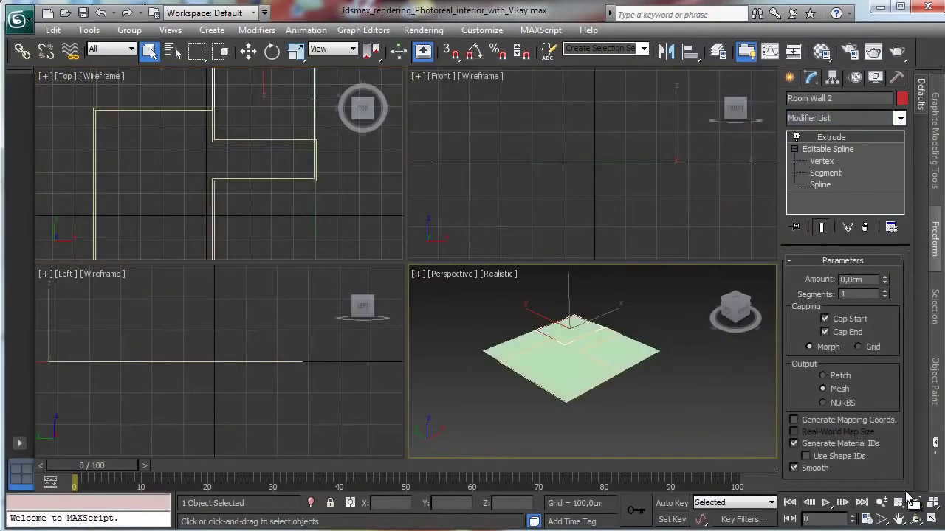
left_click(934, 519)
double_click(865, 278)
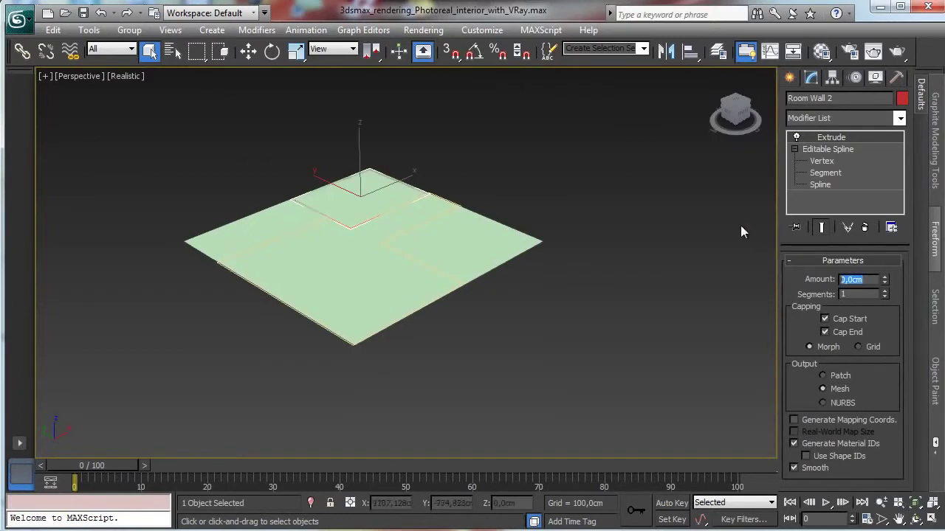
type("280")
key("Return")
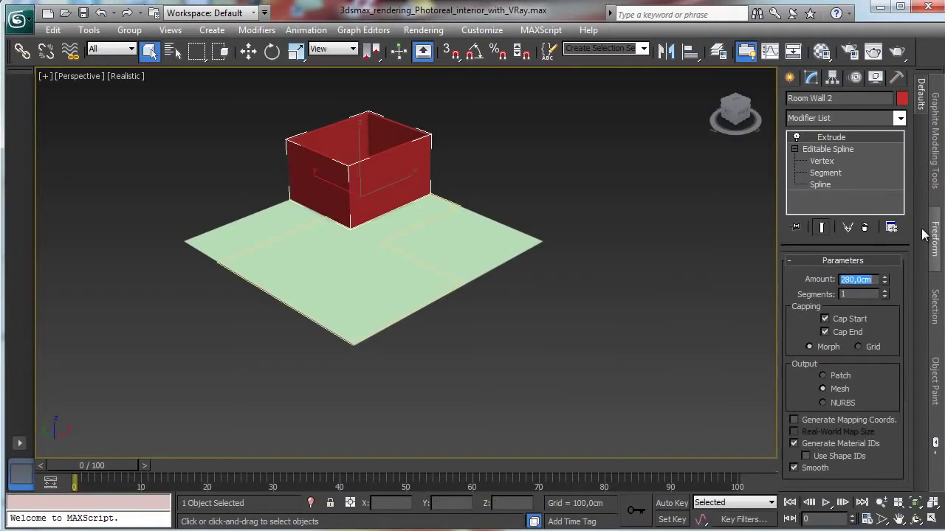
type("300")
key("Return")
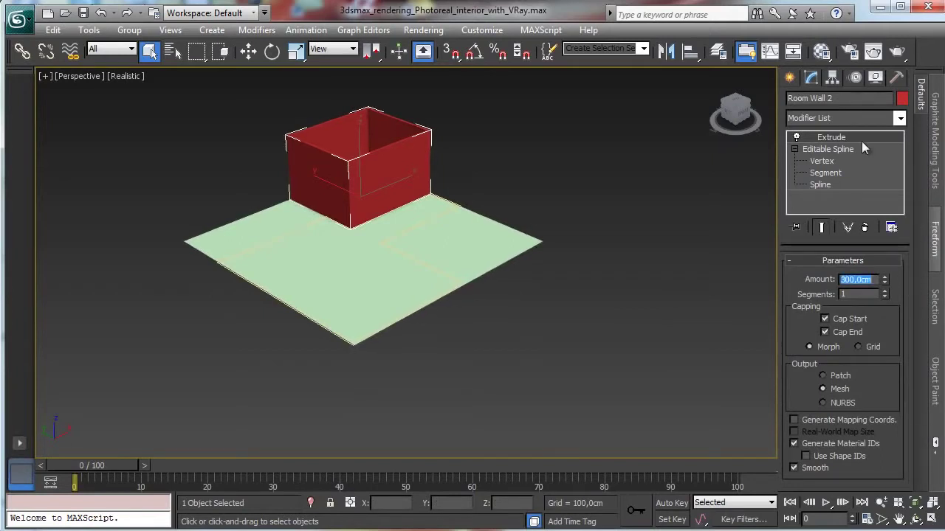
Select the Room Wall 1 outline and extrude it by 300 cm.
left_click(405, 234)
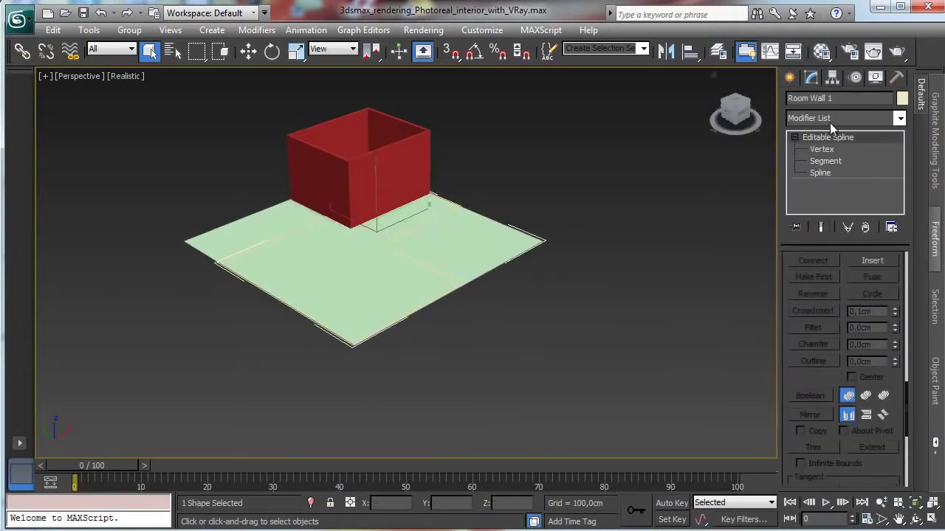
left_click(900, 118)
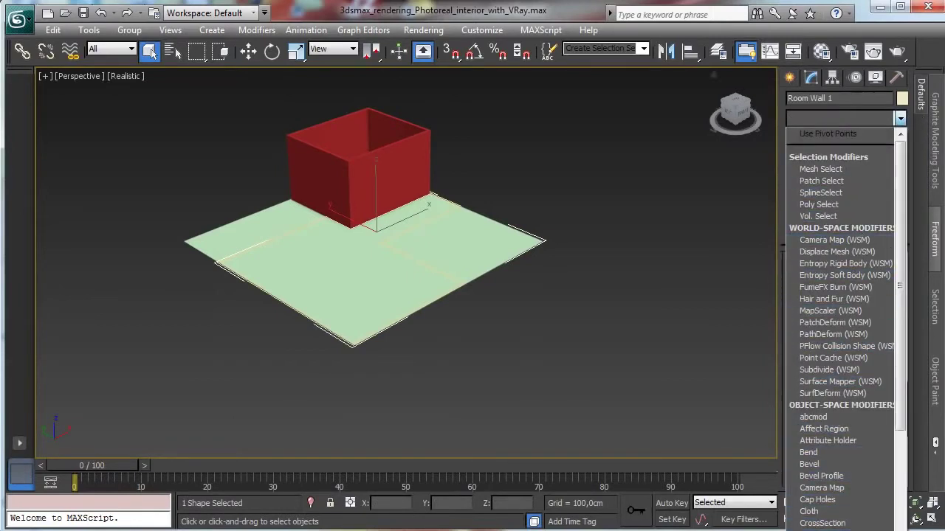
left_click(821, 530)
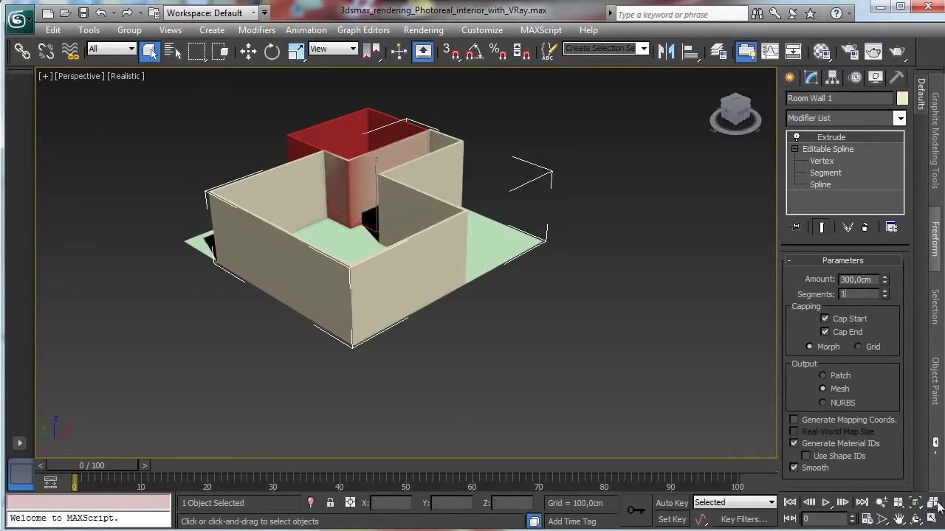
Inspect the extruded walls in the Perspective view from close up, including the room's interior and the junction of the two walls.
left_click(881, 502)
left_click_drag(327, 271, 365, 214)
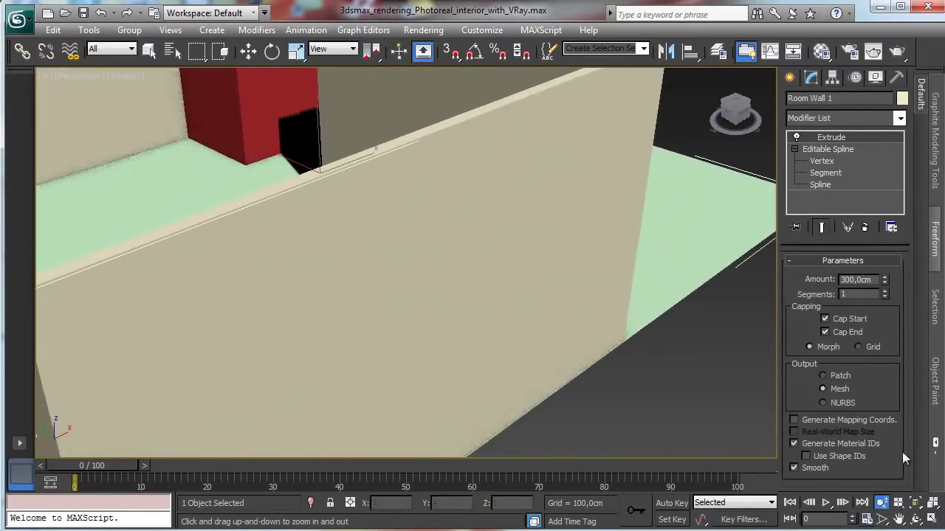
left_click(899, 519)
scroll(462, 411, "down", 5)
left_click_drag(463, 411, 528, 473)
left_click_drag(356, 277, 380, 157)
left_click(881, 502)
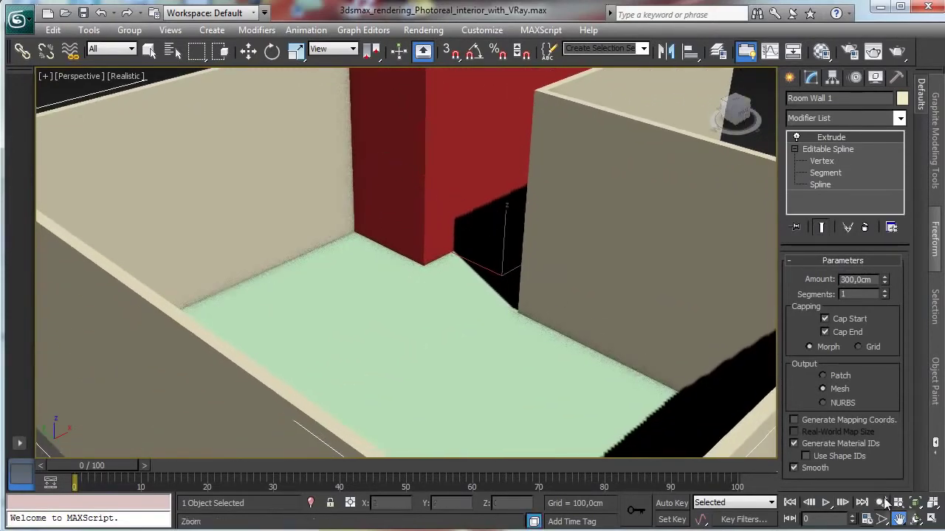
left_click_drag(477, 281, 507, 379)
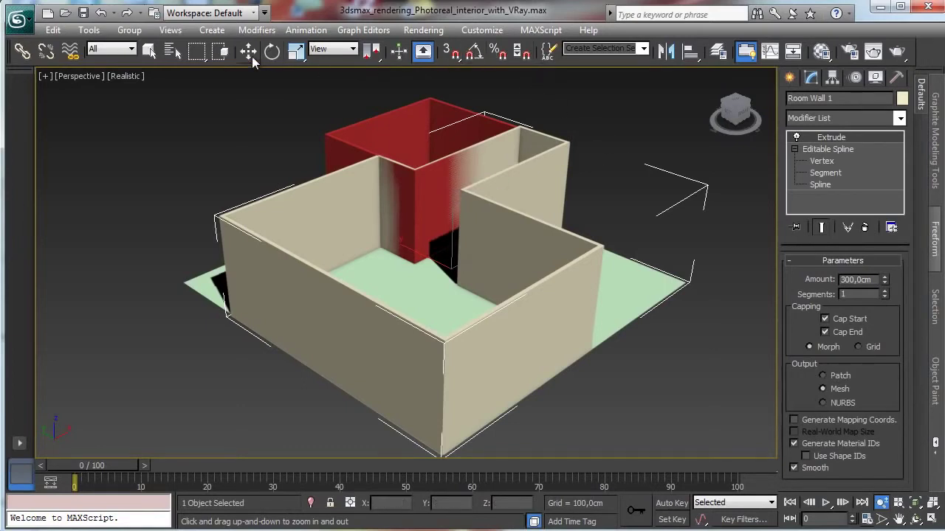
left_click(149, 50)
Create a standard box in the Front view, about 229 cm long, 109 cm wide and 135 cm high, for a door opening.
left_click(790, 77)
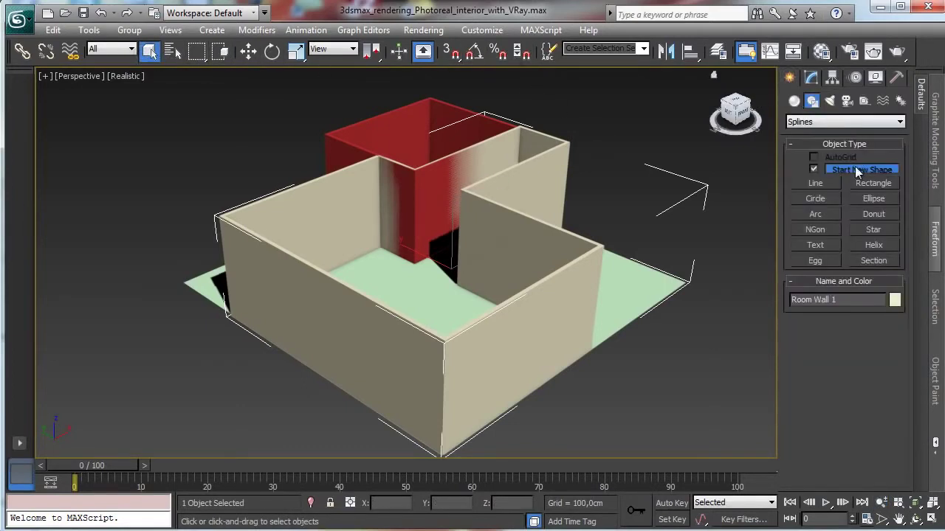
left_click(794, 101)
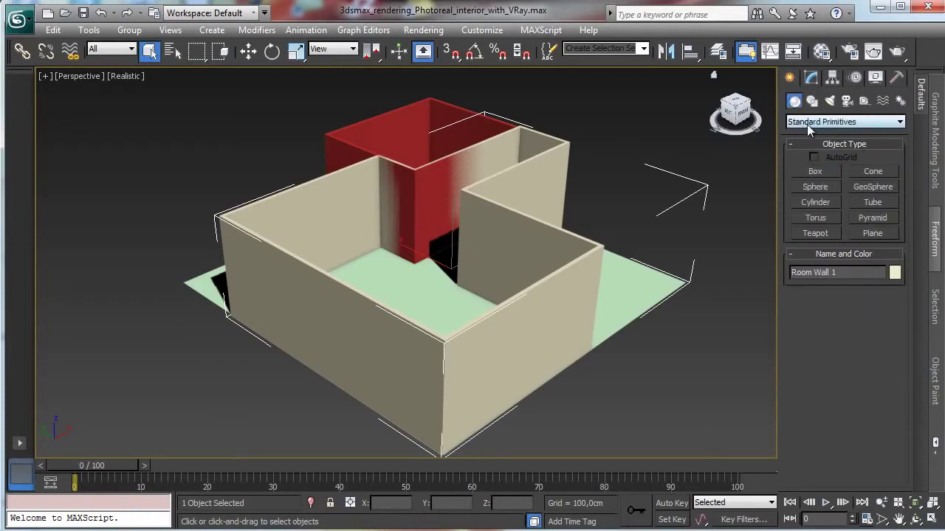
left_click(816, 172)
left_click(931, 519)
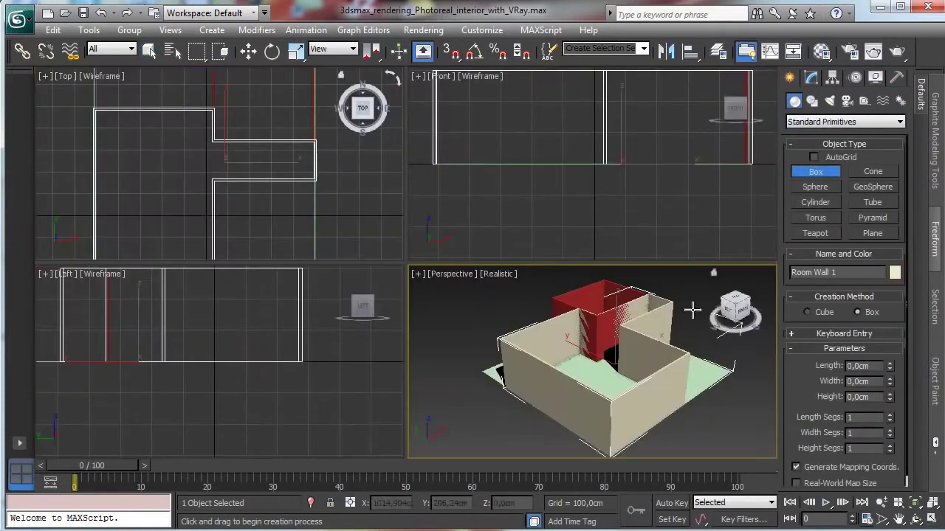
left_click_drag(642, 101, 676, 177)
left_click(671, 127)
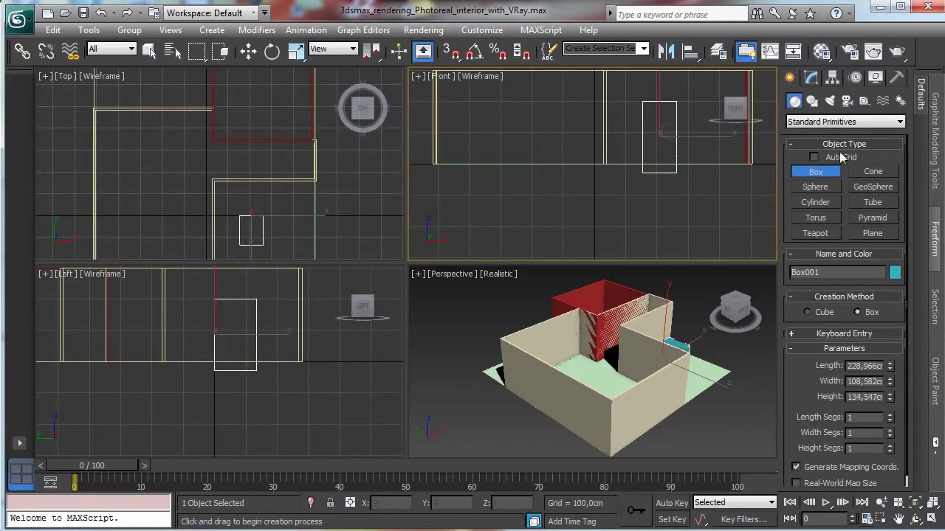
Set the door box's length to 220 cm and its width to 90 cm.
left_click(810, 79)
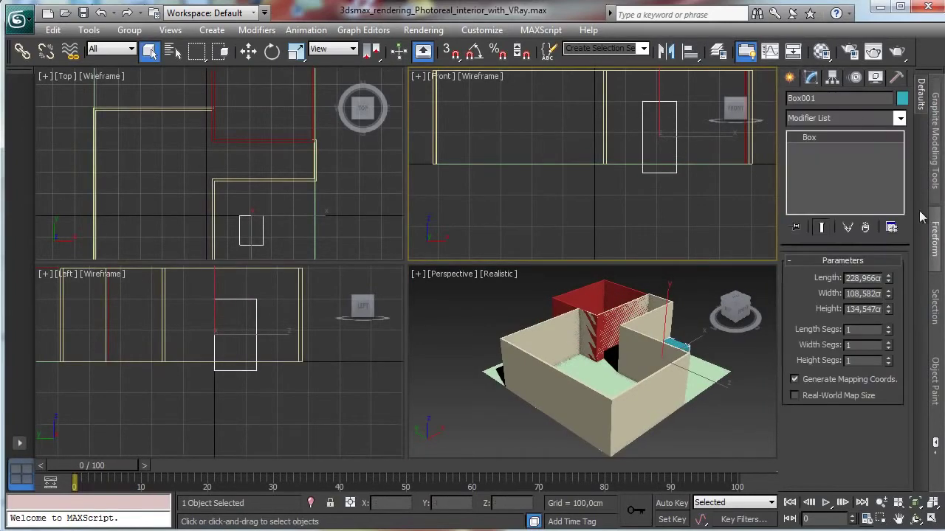
double_click(876, 278)
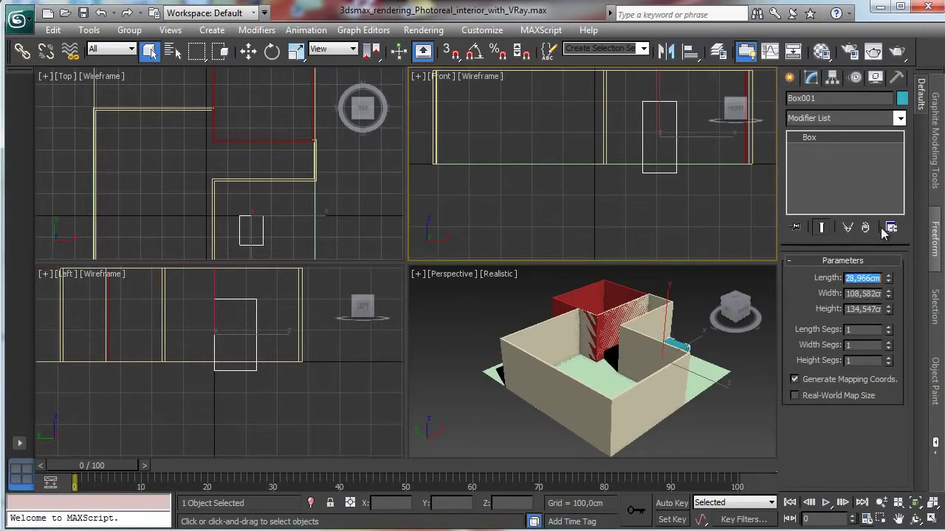
type("220")
key("Return")
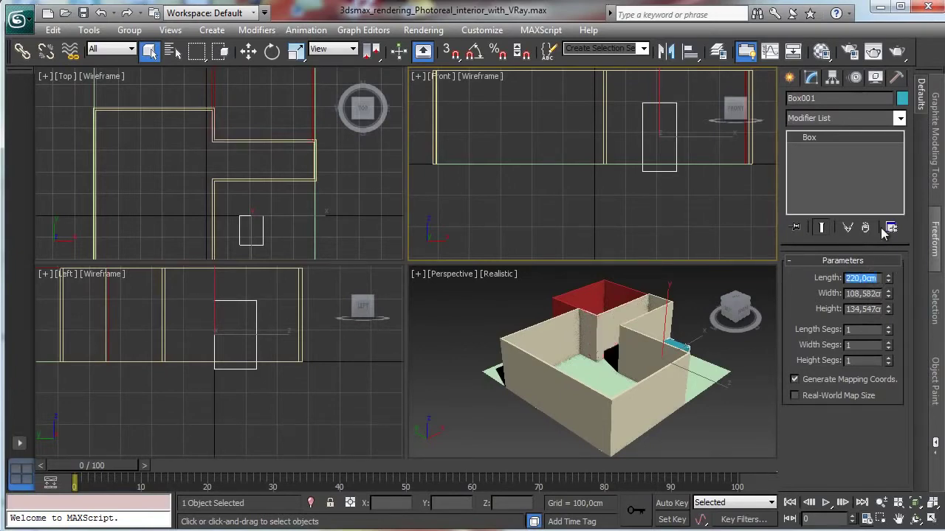
key("Tab")
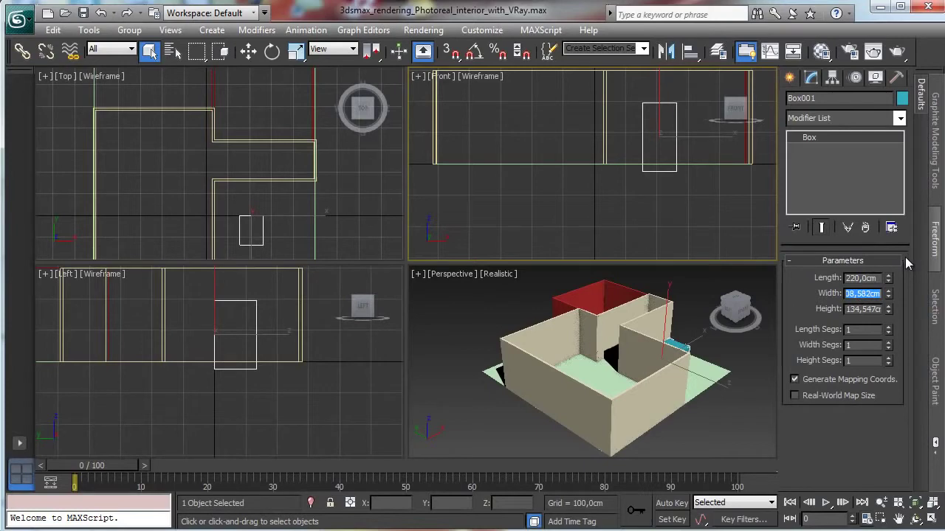
type("120")
key("Return")
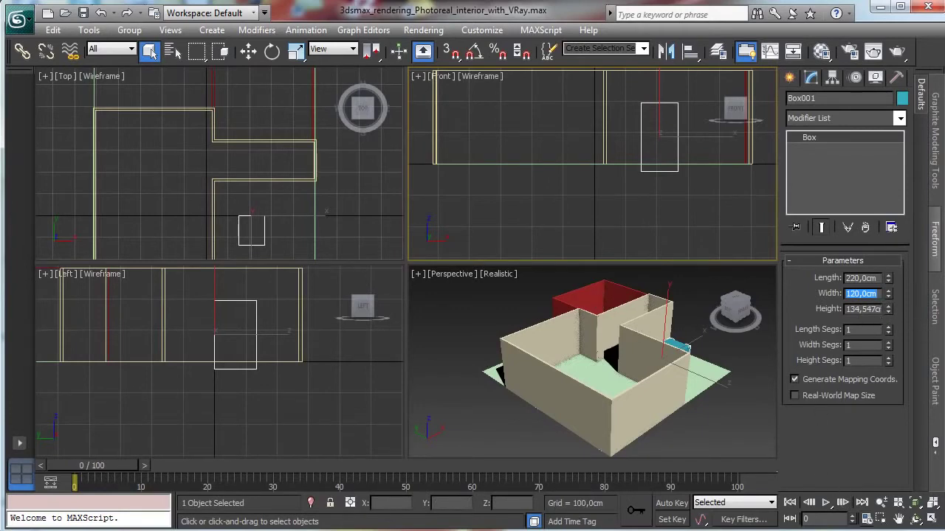
left_click(882, 293)
key("Return")
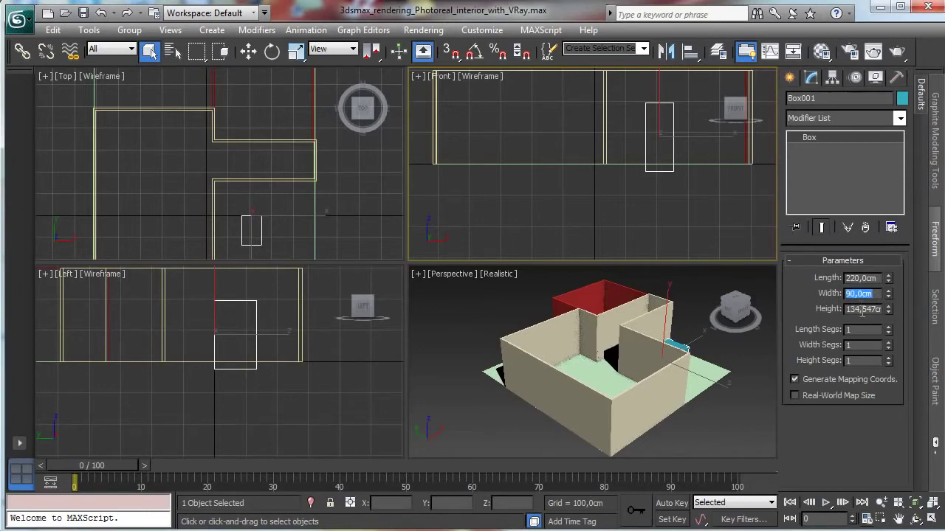
key("Tab")
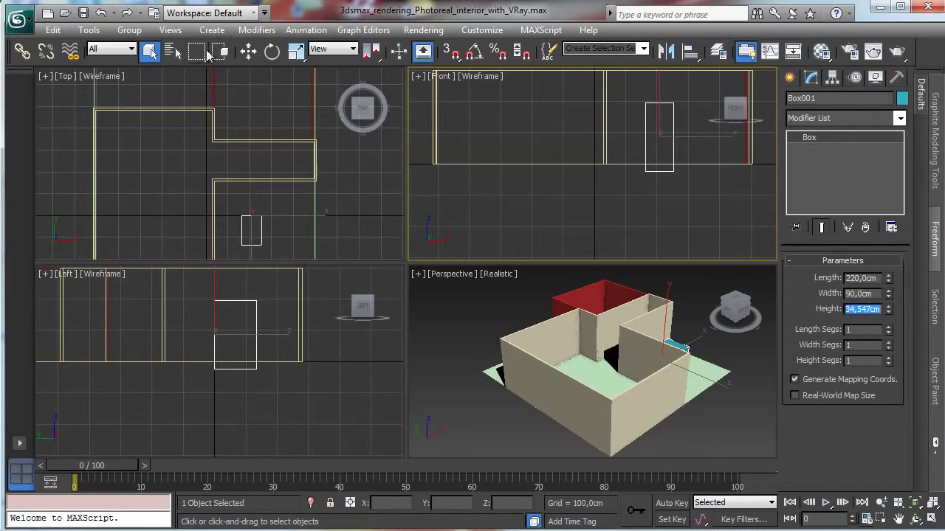
Move the door box across the wall shared by both rooms, to about X 164, Y 413 and Z 102 cm.
left_click(248, 51)
left_click(254, 177)
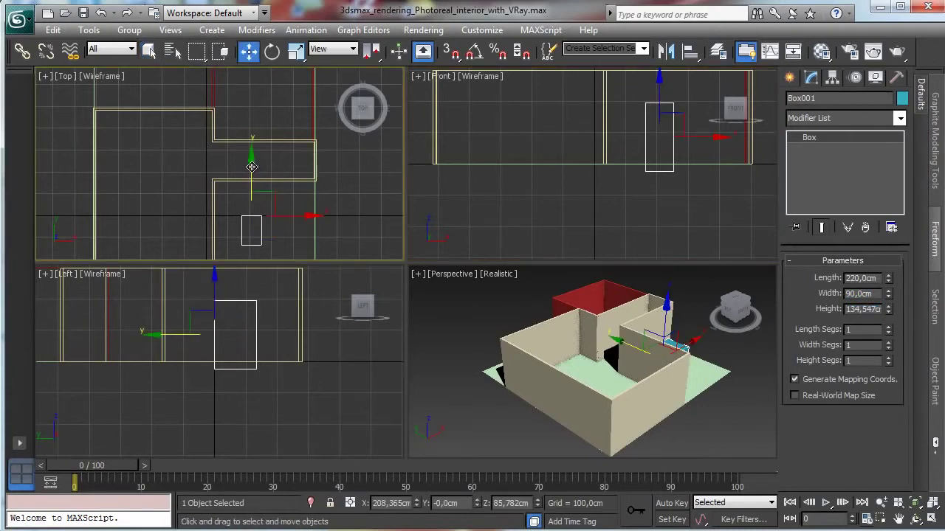
left_click_drag(251, 166, 251, 77)
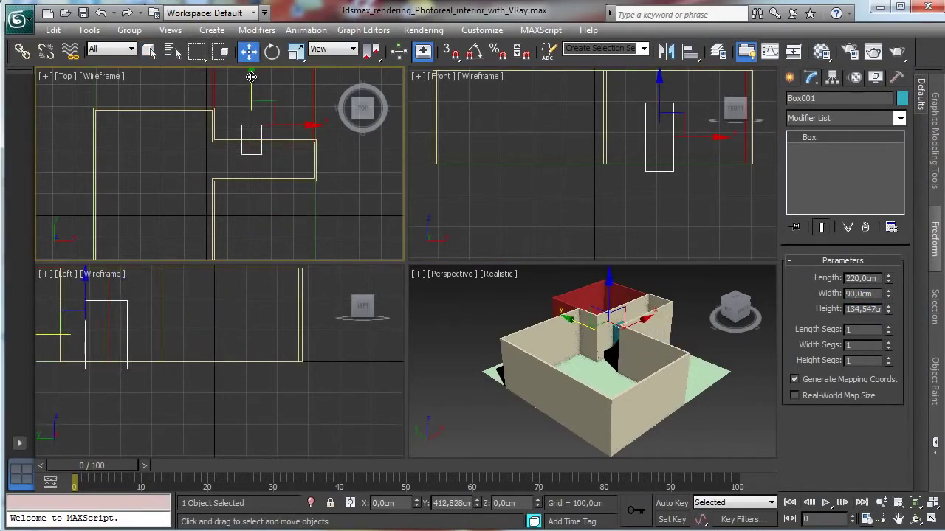
left_click_drag(296, 123, 286, 122)
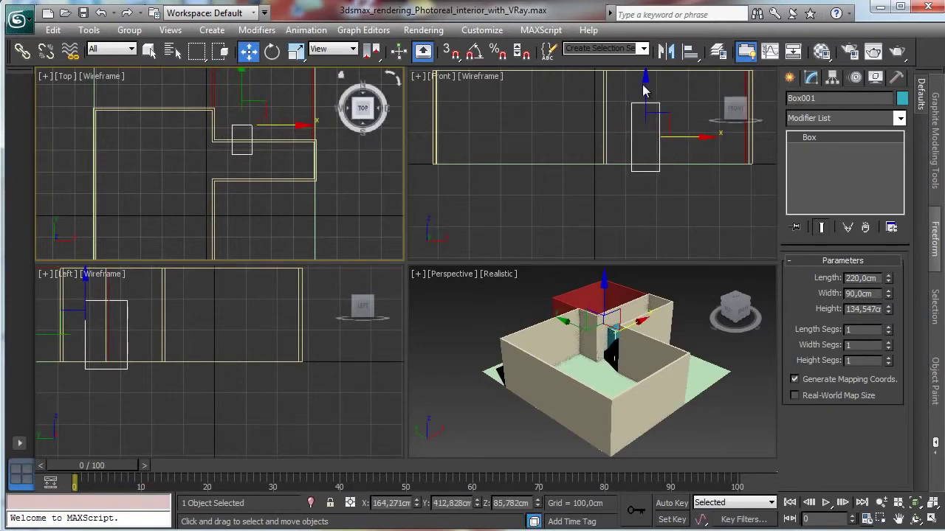
left_click_drag(644, 94, 646, 88)
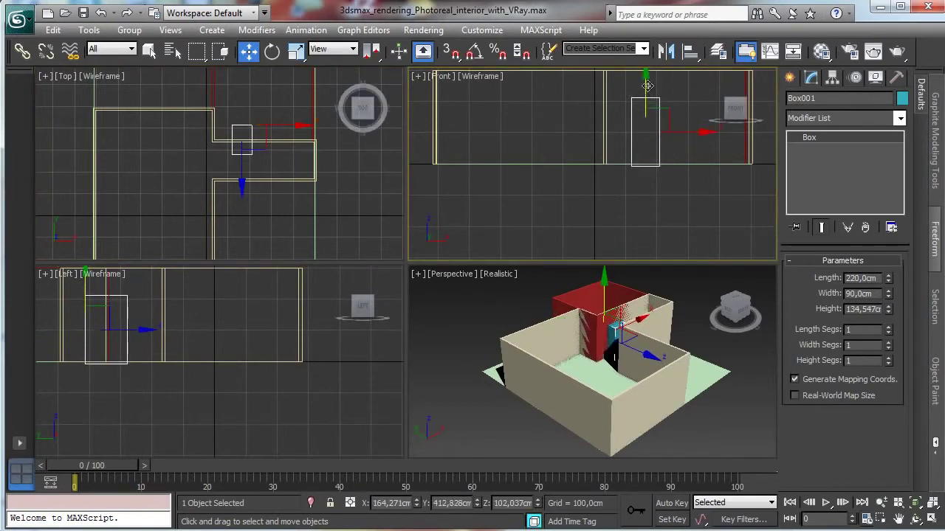
Clone the door box in place as an independent copy.
left_click(53, 30)
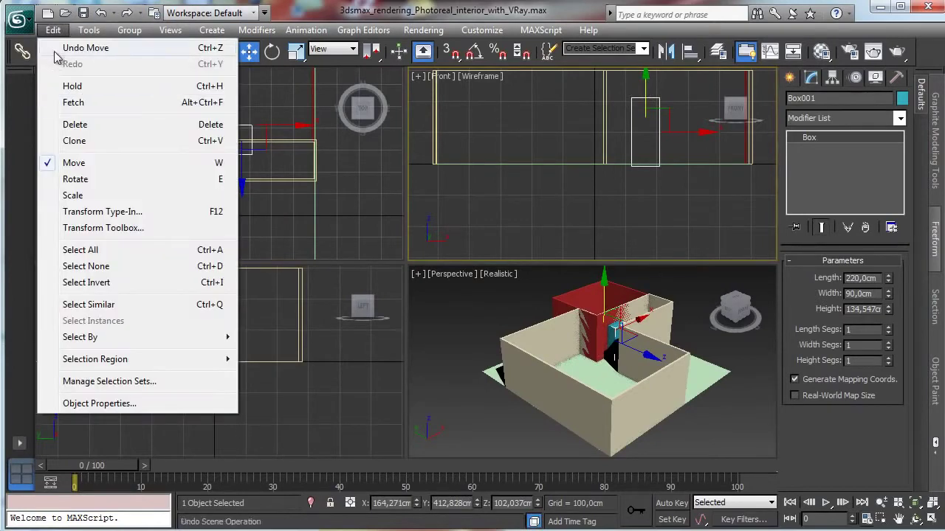
left_click(94, 141)
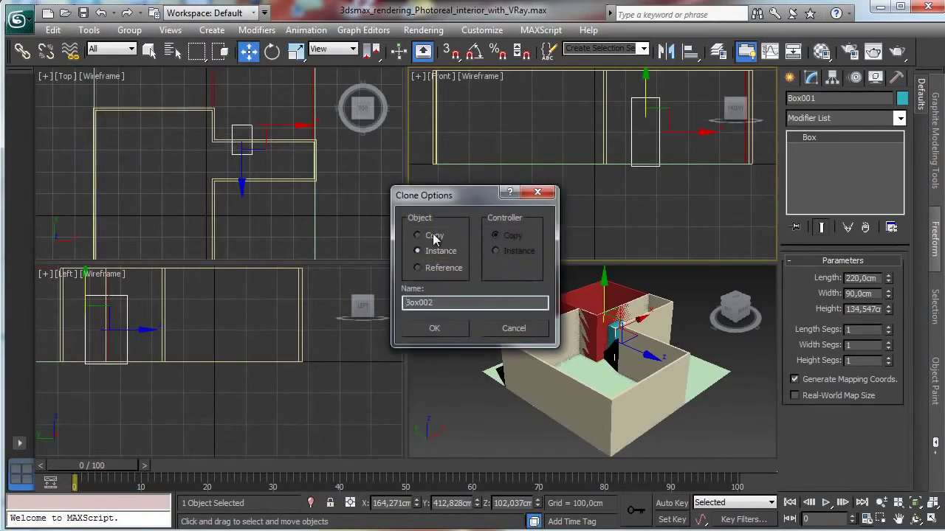
left_click(432, 235)
left_click(447, 328)
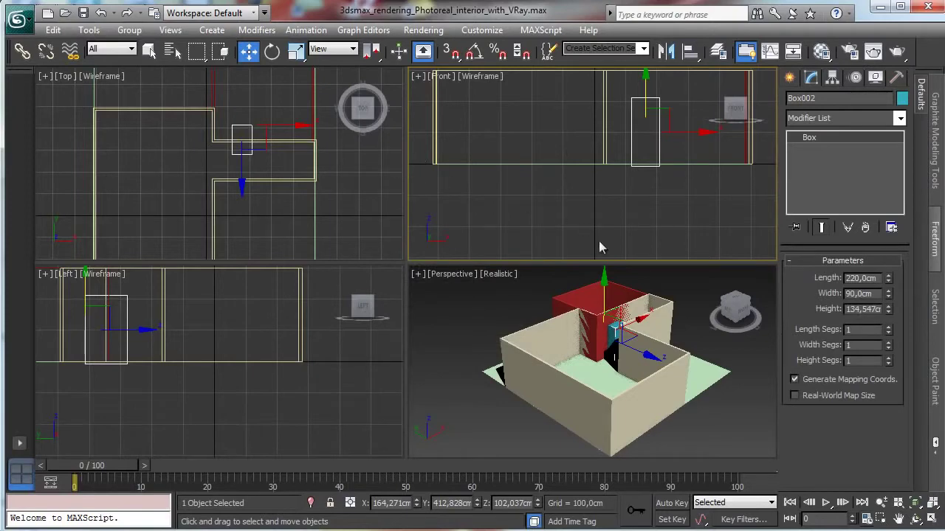
Subtract the original door box from Room Wall 1 with a Boolean Subtraction (A-B), picking Box001 as operand B.
left_click(655, 307)
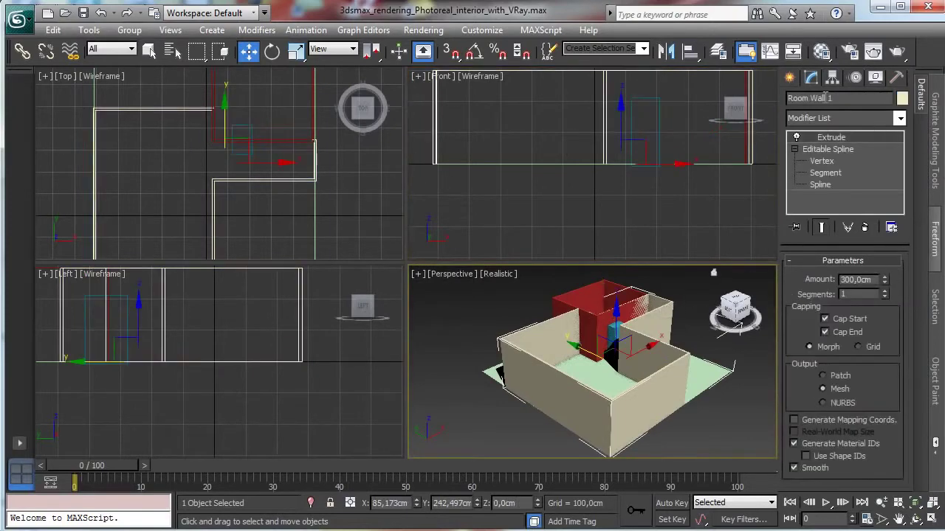
left_click(790, 77)
left_click(812, 122)
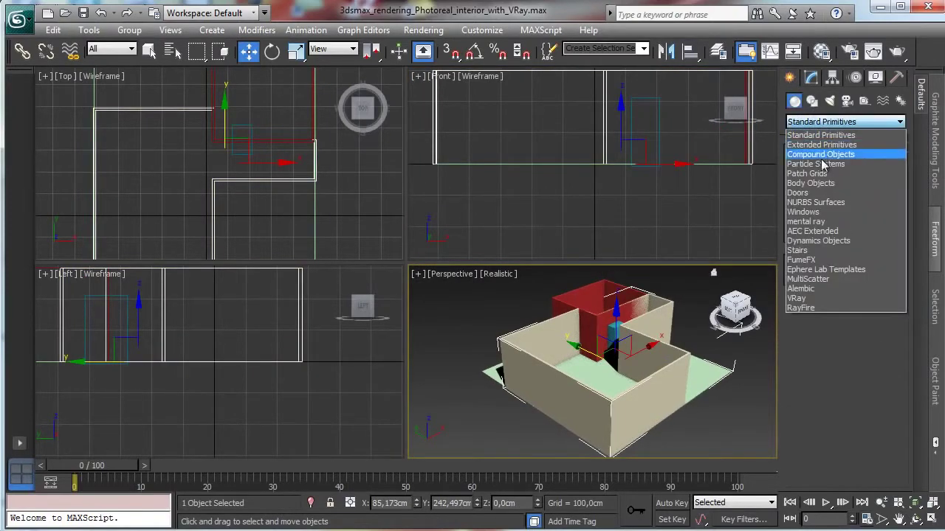
left_click(834, 161)
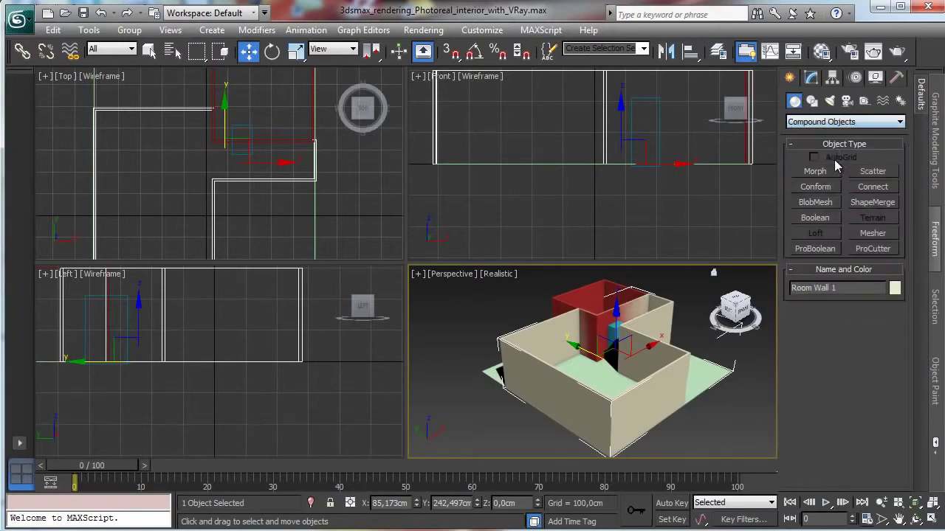
left_click(815, 218)
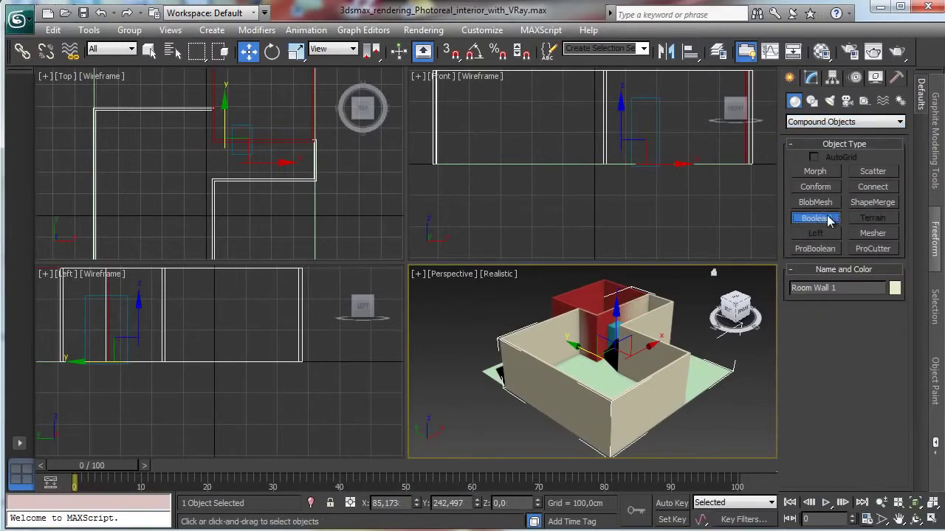
left_click(843, 330)
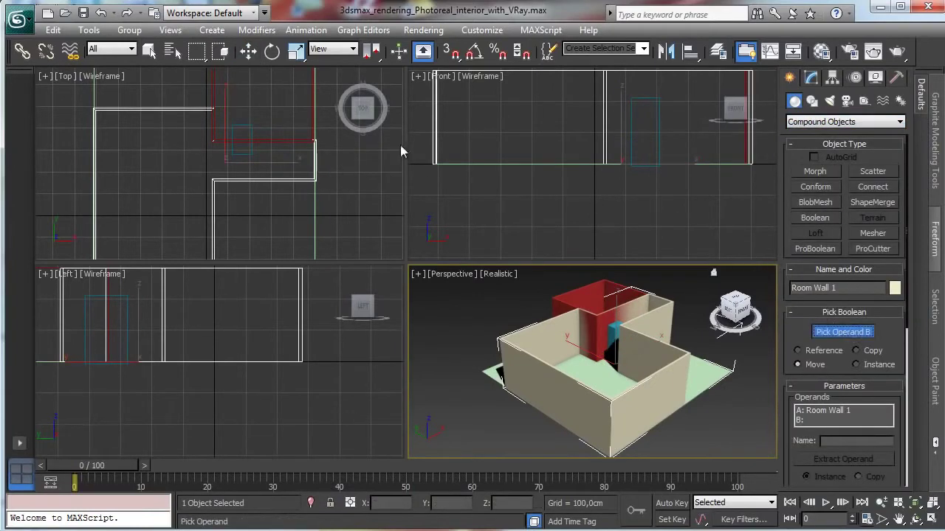
left_click(631, 96)
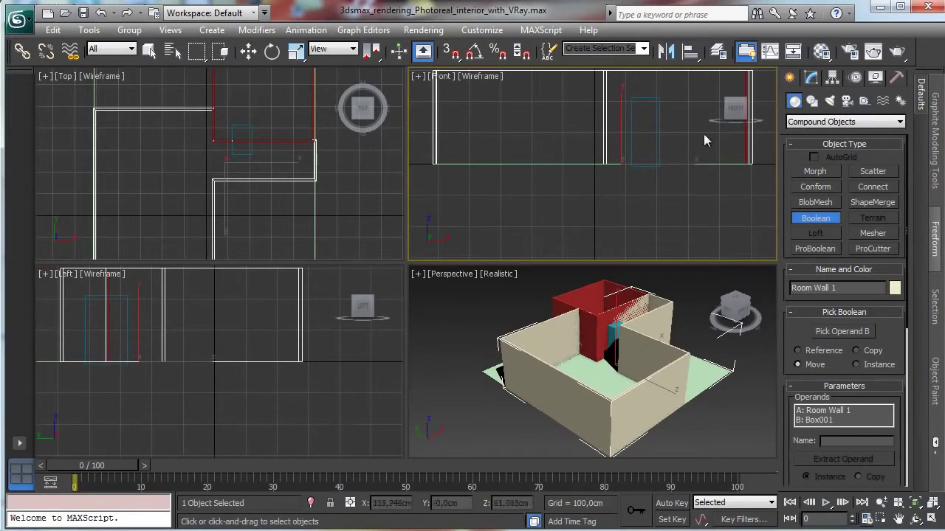
left_click(811, 77)
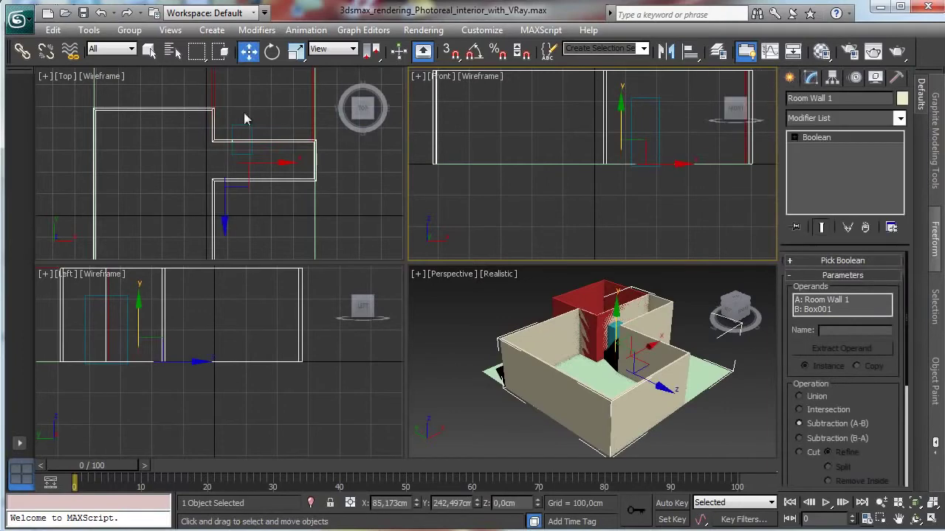
Subtract the copied door box, Box002, from Room Wall 2 with a Boolean Subtraction (A-B).
left_click(583, 296)
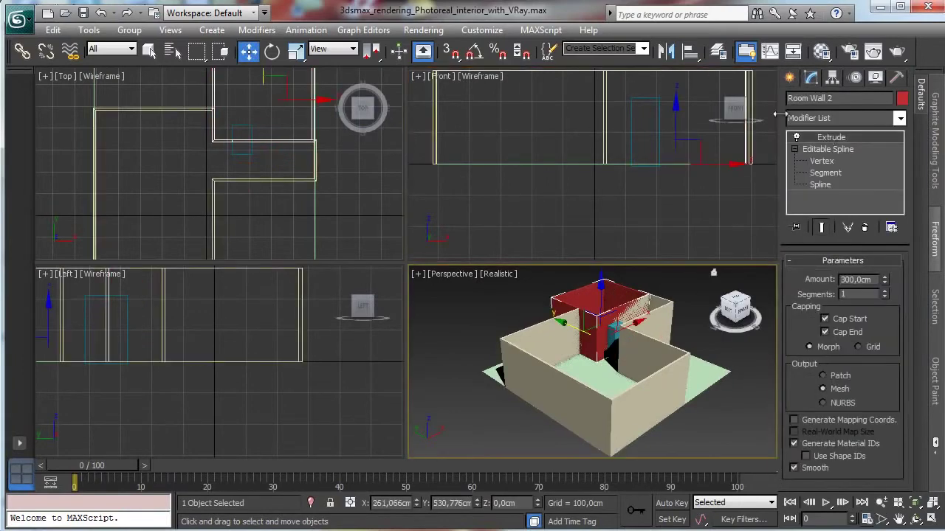
left_click(790, 79)
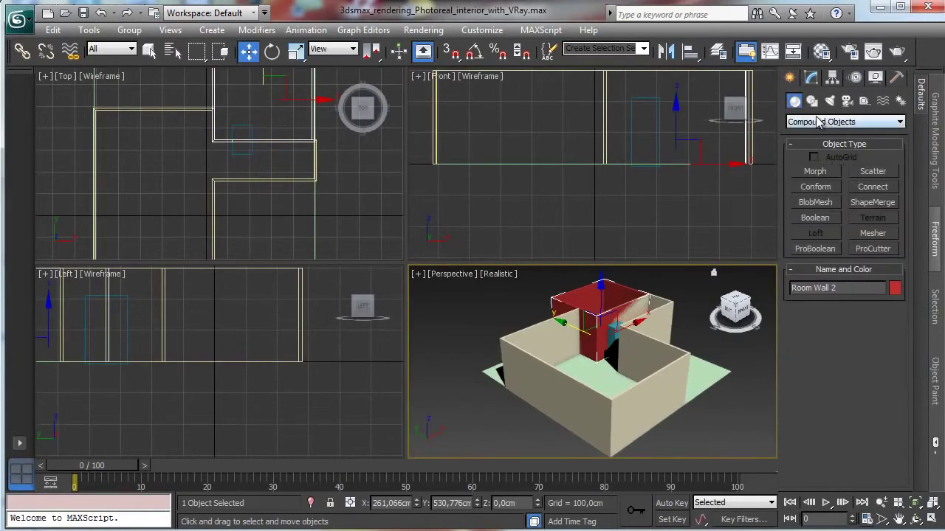
left_click(815, 218)
left_click(845, 331)
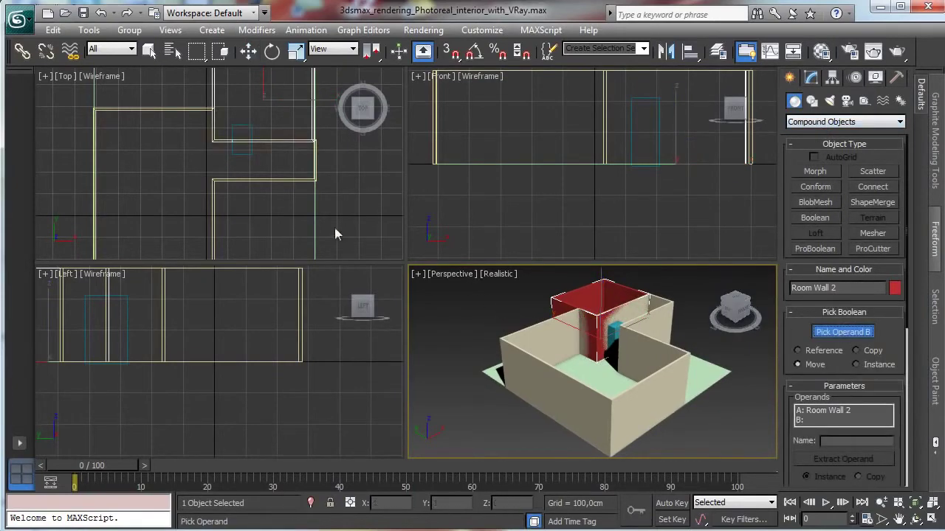
left_click(636, 99)
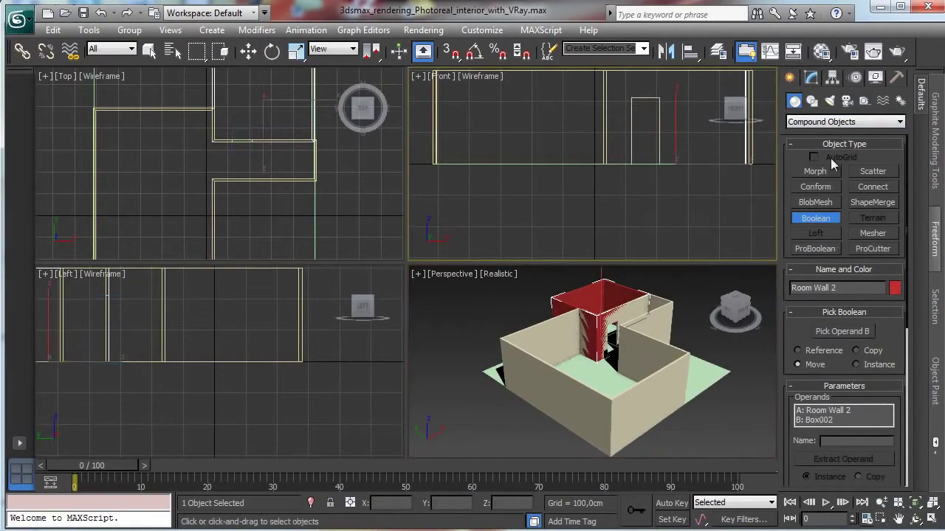
left_click(811, 78)
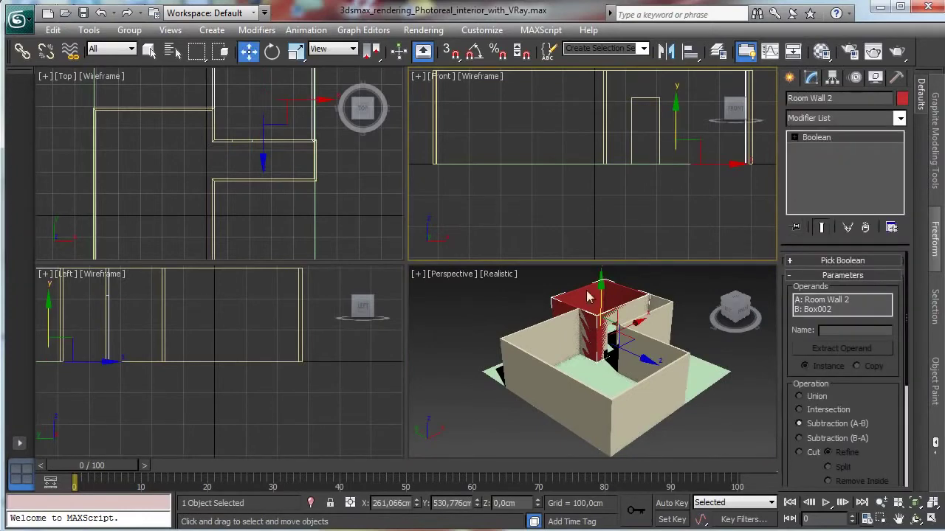
Move Room Wall 2 along Y in the Top view to about Y 537.6 cm, clear of the shared wall.
right_click(242, 87)
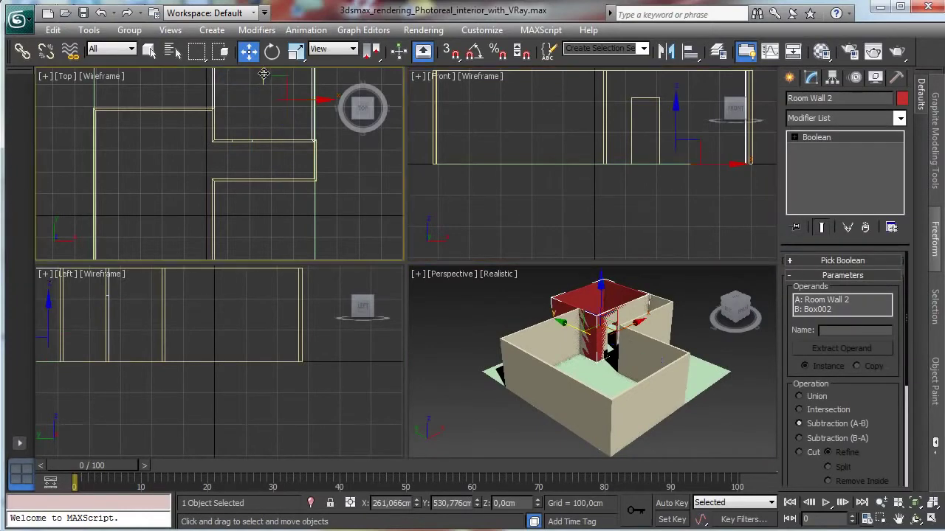
left_click(898, 520)
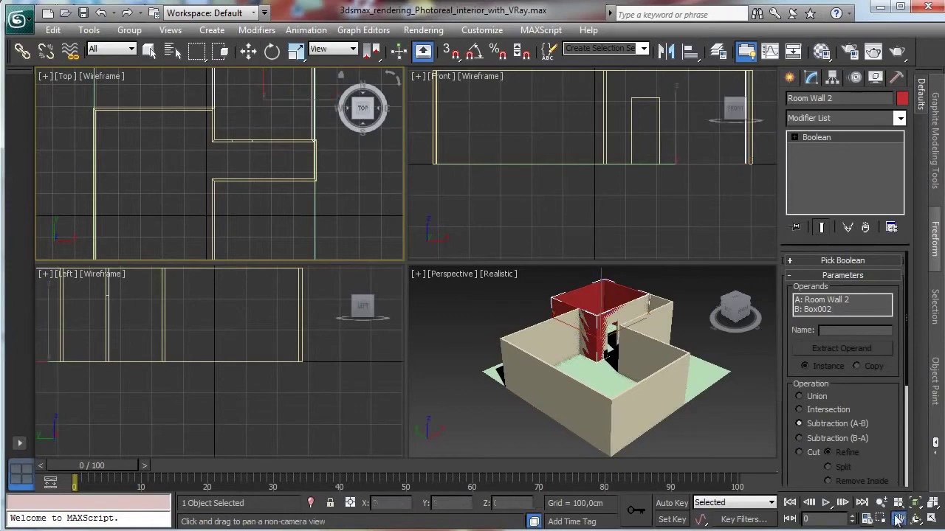
left_click_drag(213, 120, 212, 184)
left_click(248, 50)
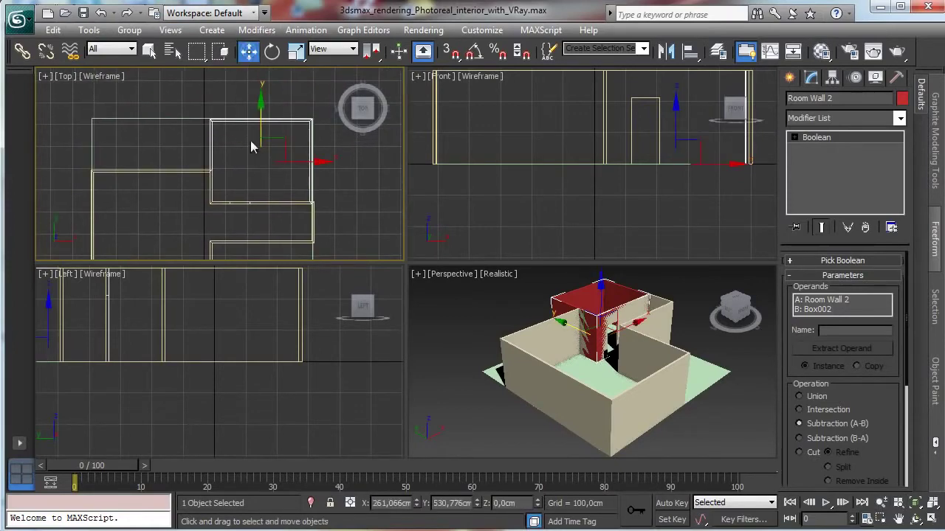
left_click_drag(259, 131, 297, 121)
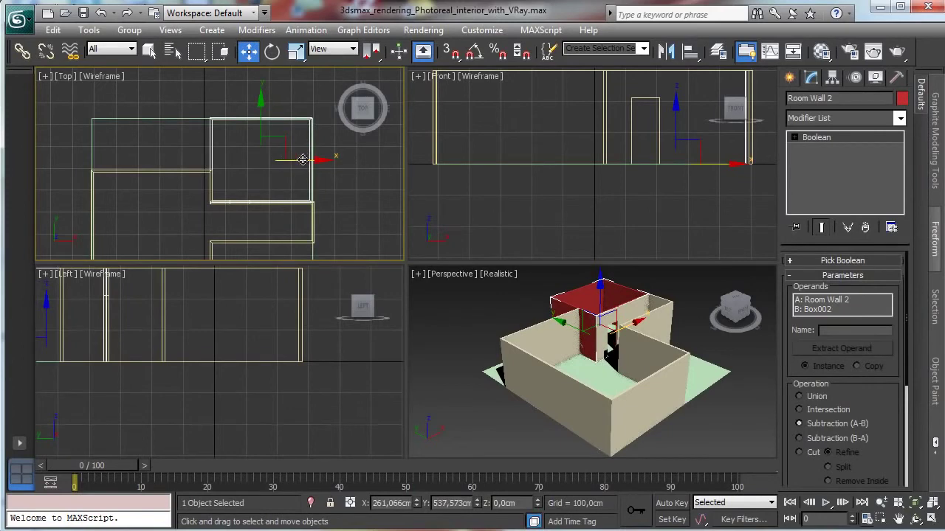
Convert Room Wall 2 to an Editable Mesh.
left_click(795, 137)
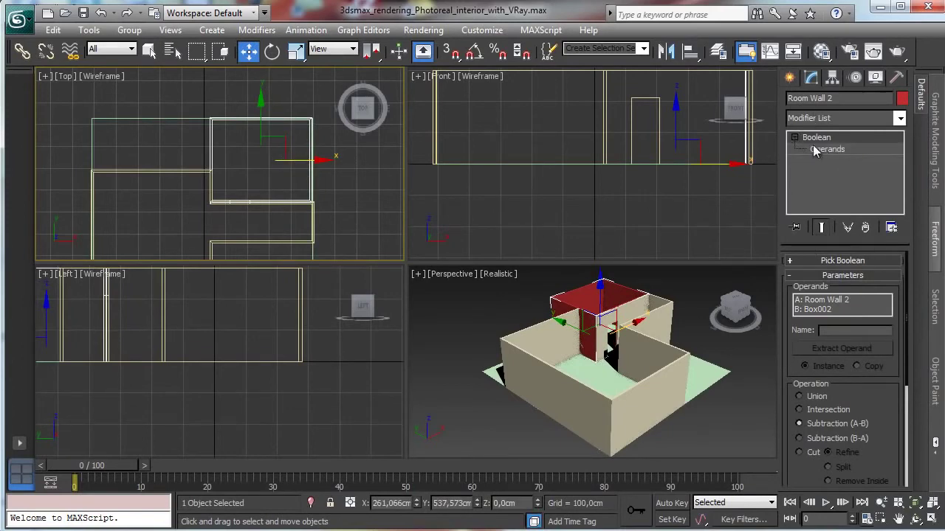
right_click(270, 175)
mouse_move(353, 306)
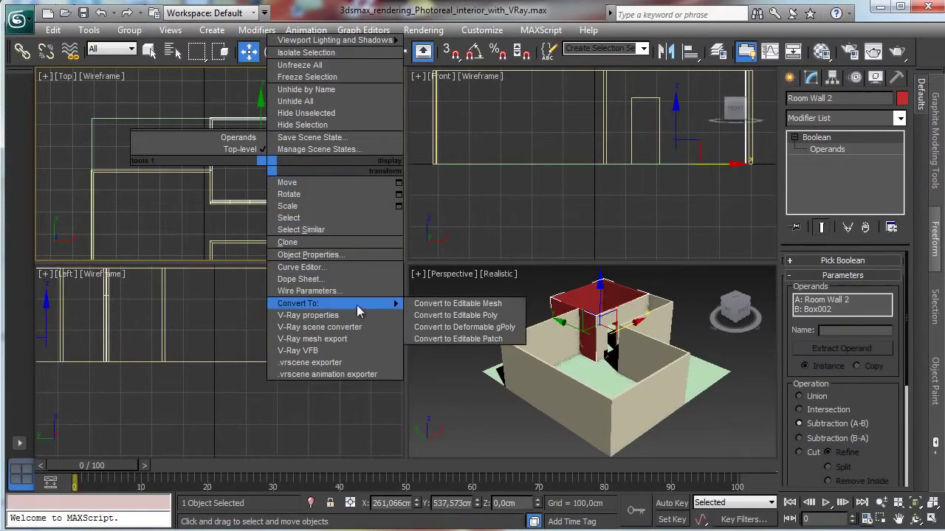
left_click(449, 305)
Shift the vertices of Room Wall 2's side wall adjoining Room Wall 1 slightly inward along X to separate the two walls.
left_click(804, 285)
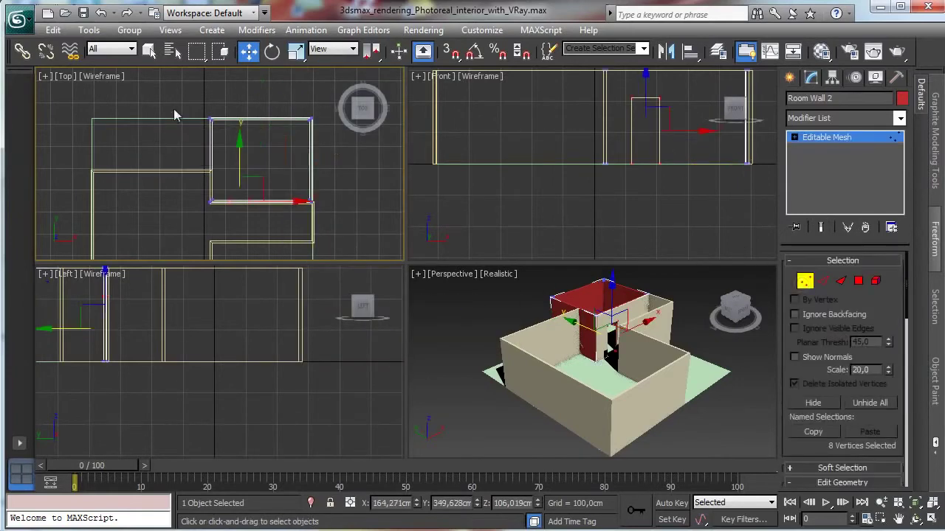
left_click_drag(225, 214, 222, 232)
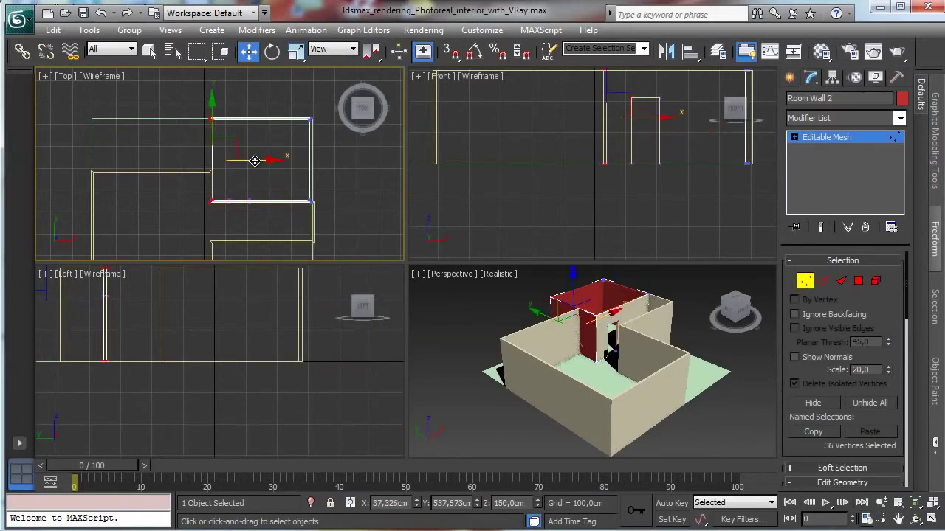
mouse_move(255, 161)
left_mouse_down()
mouse_move(267, 162)
mouse_move(255, 161)
left_mouse_up()
left_click(808, 282)
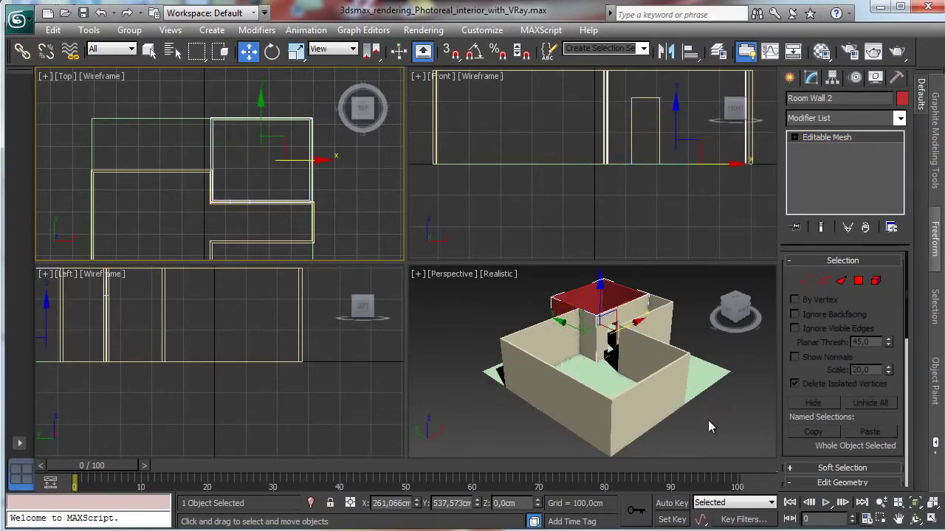
right_click(689, 393)
left_click(933, 519)
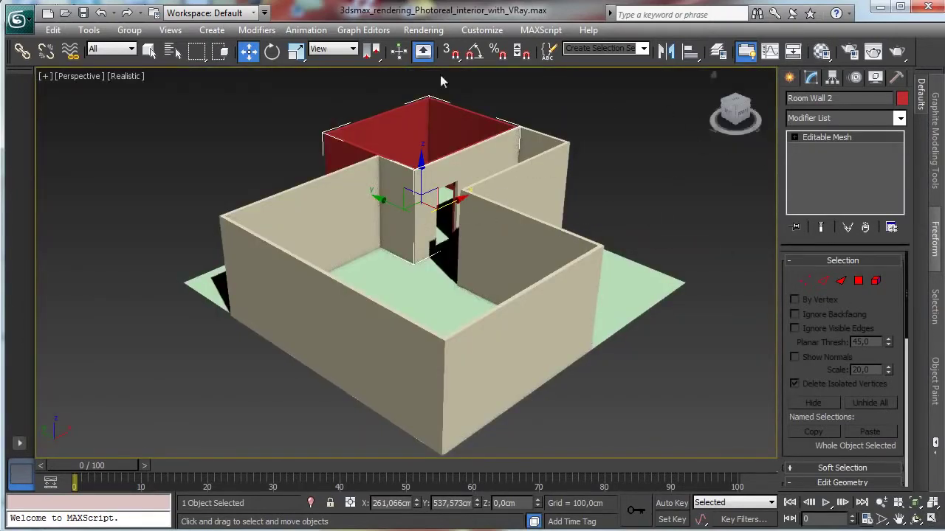
left_click(149, 50)
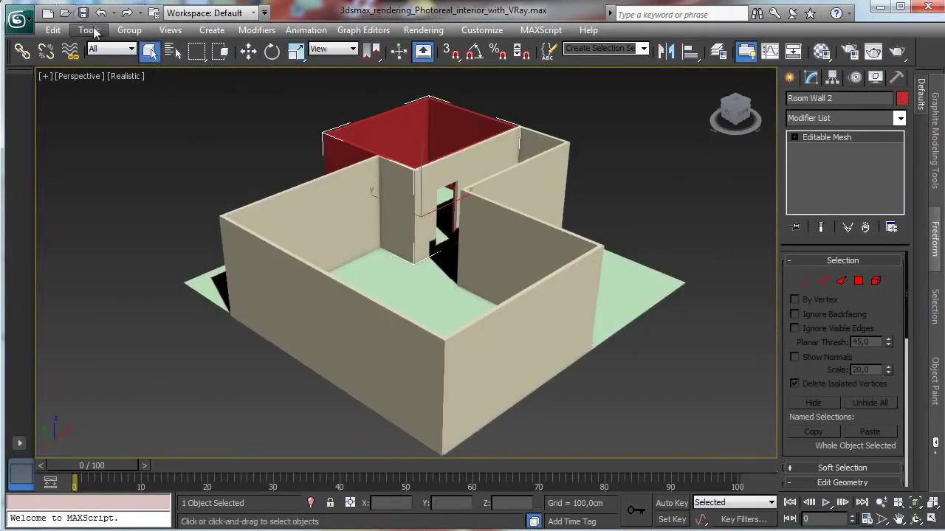
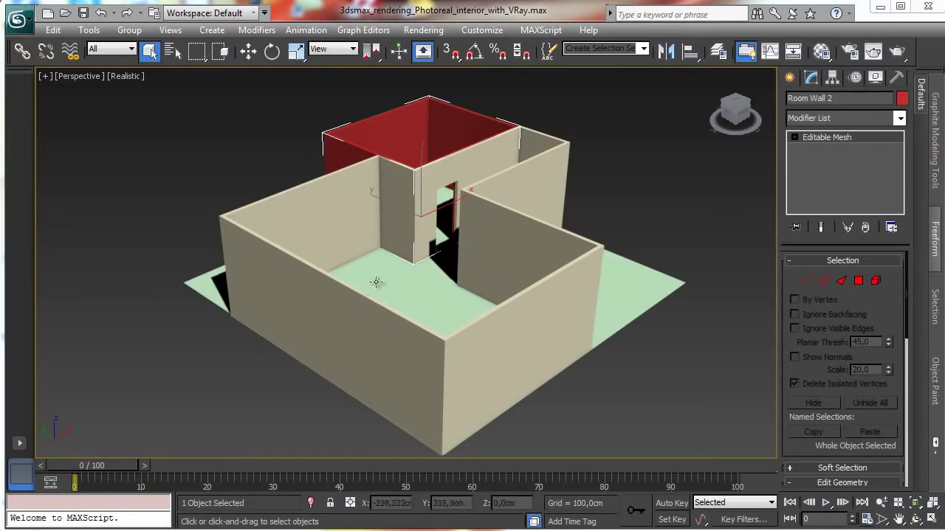
Create a standard box in the Front view beside the door opening, about 179 cm long, 205 cm wide and 111 cm high.
left_click(791, 78)
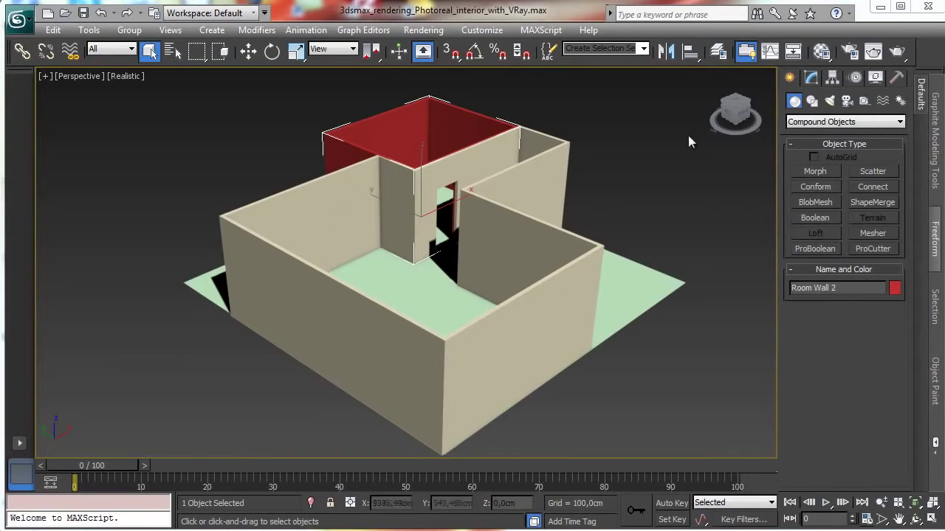
left_click(830, 122)
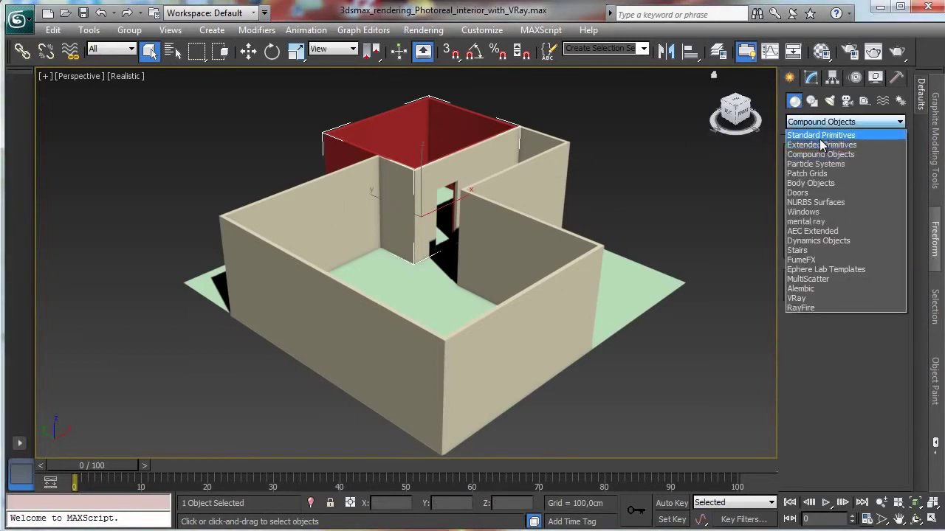
left_click(815, 130)
left_click(816, 122)
left_click(826, 131)
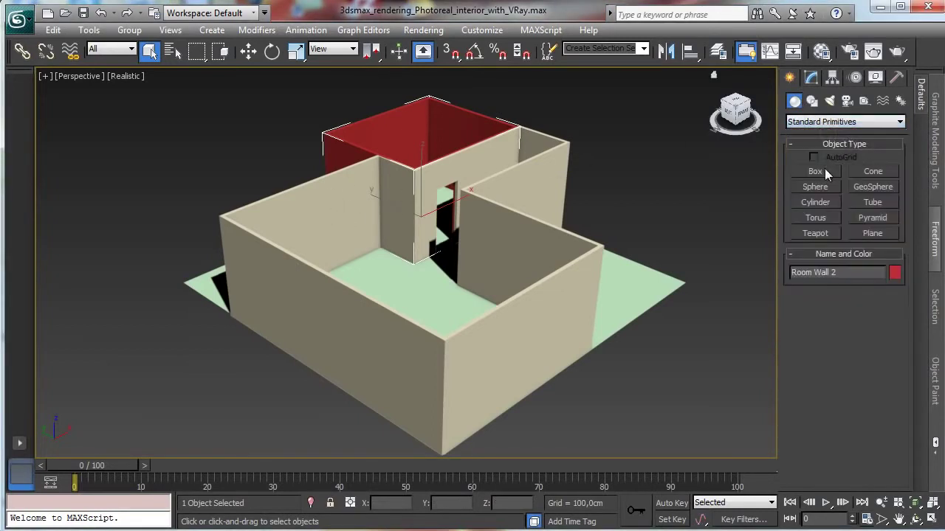
left_click(819, 170)
left_click(934, 522)
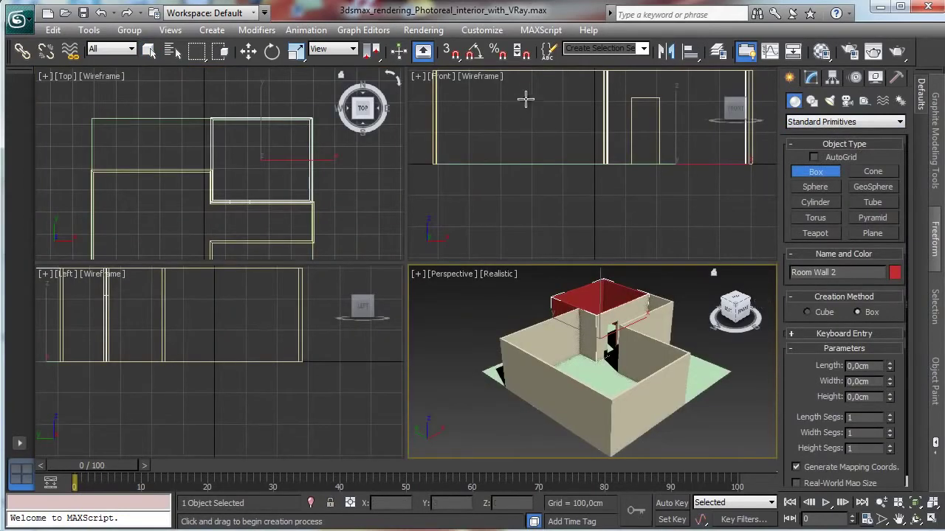
left_click(568, 139)
left_click_drag(568, 138, 588, 142)
left_click(582, 106)
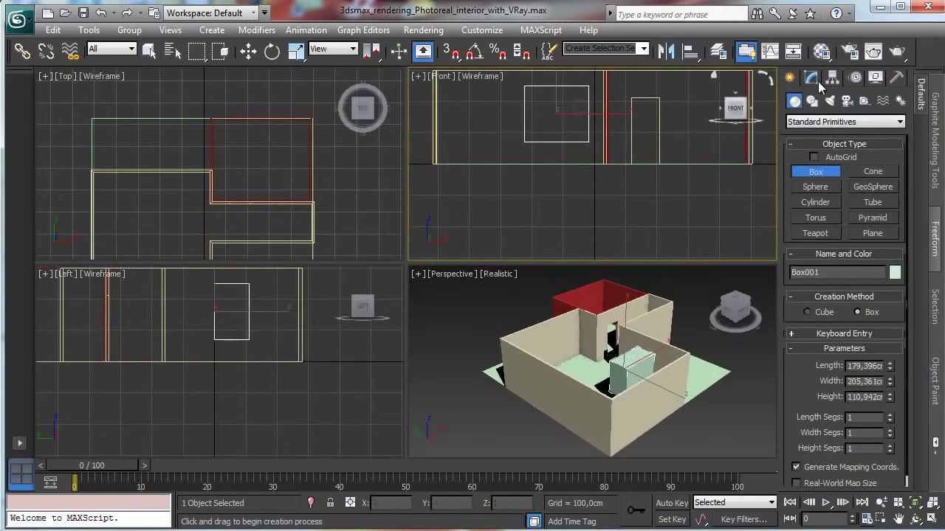
Set both the length and the width of the new box to 120 cm.
left_click(811, 79)
double_click(872, 280)
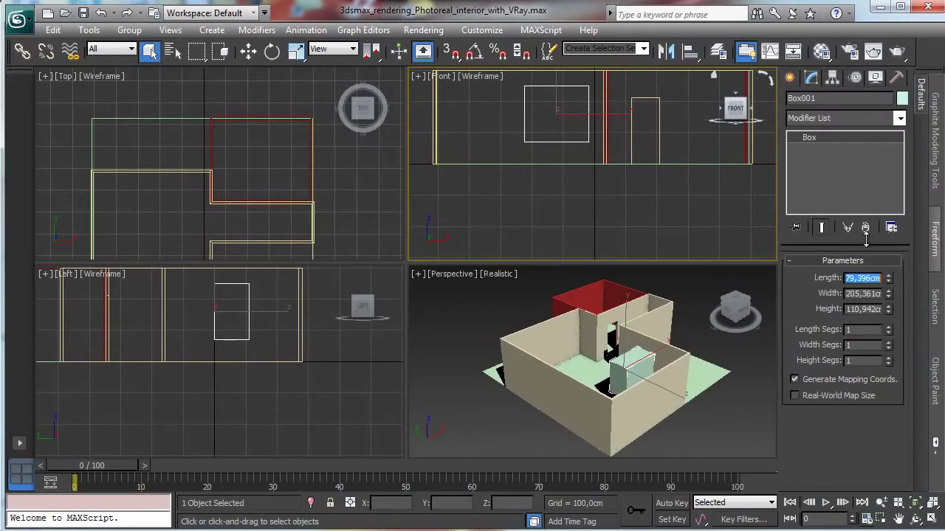
type("120")
key("Return")
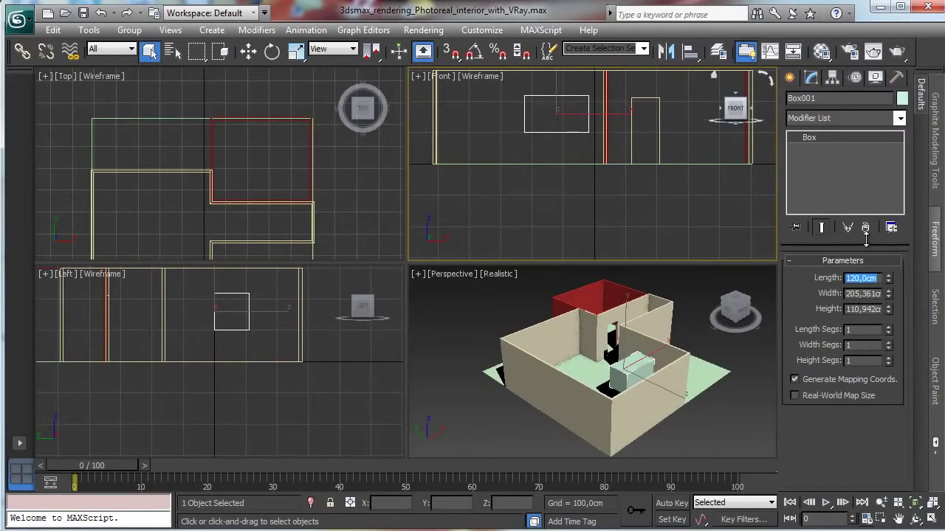
key("Tab")
type("12")
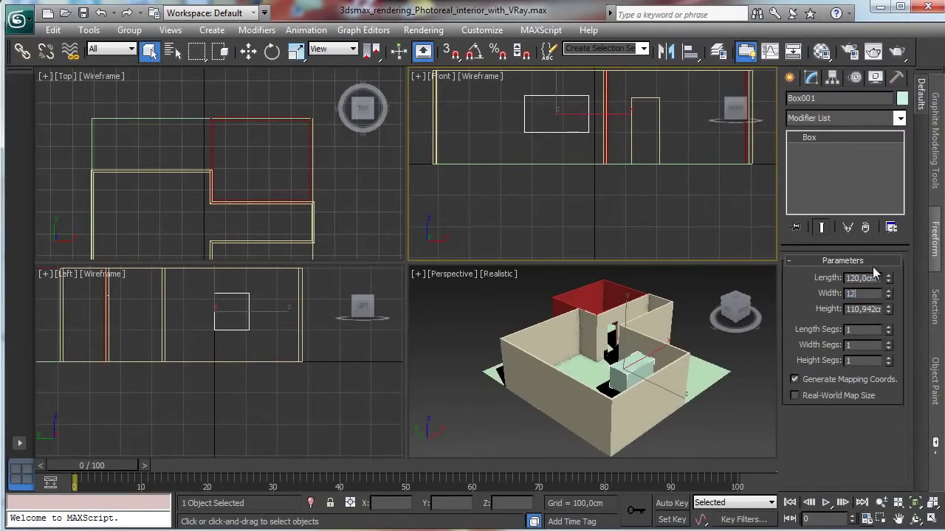
type("0")
key("Return")
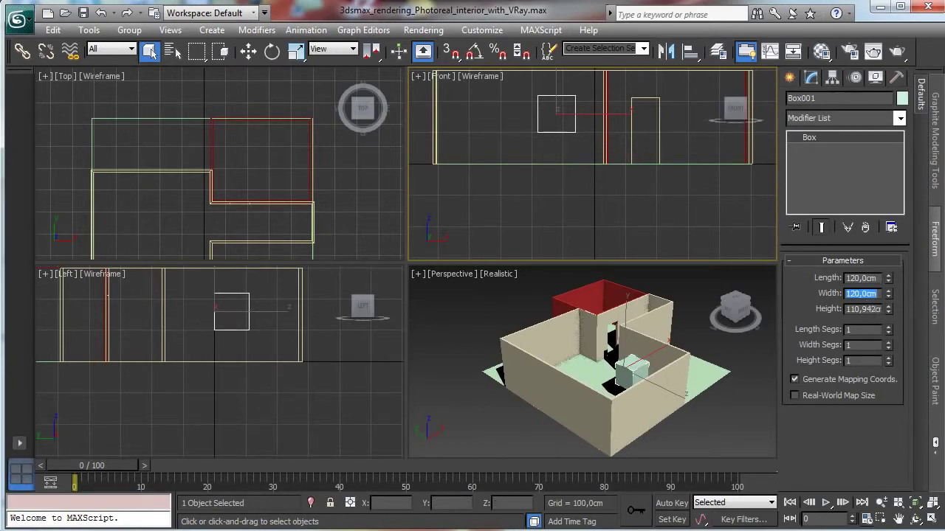
Set the new box's length to 130 cm.
left_click(877, 294)
left_click_drag(888, 277, 760, 259)
type("130")
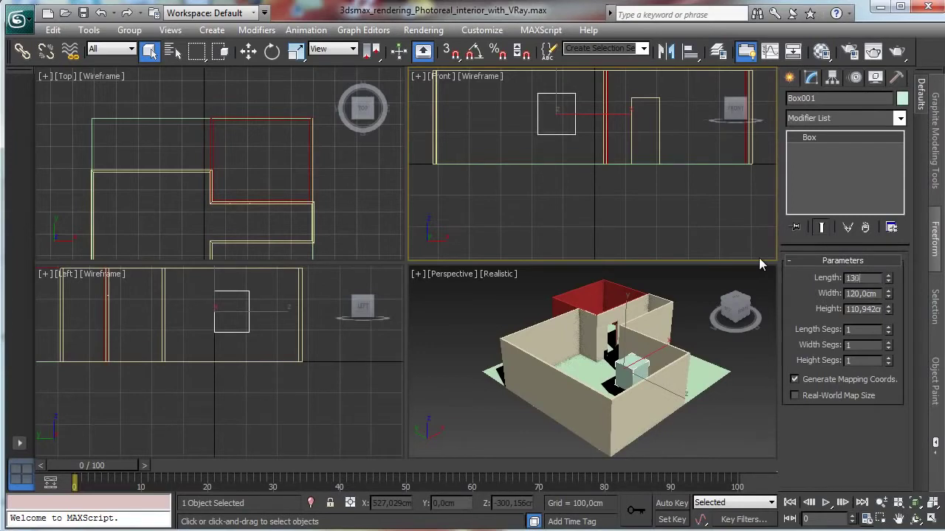
key("Return")
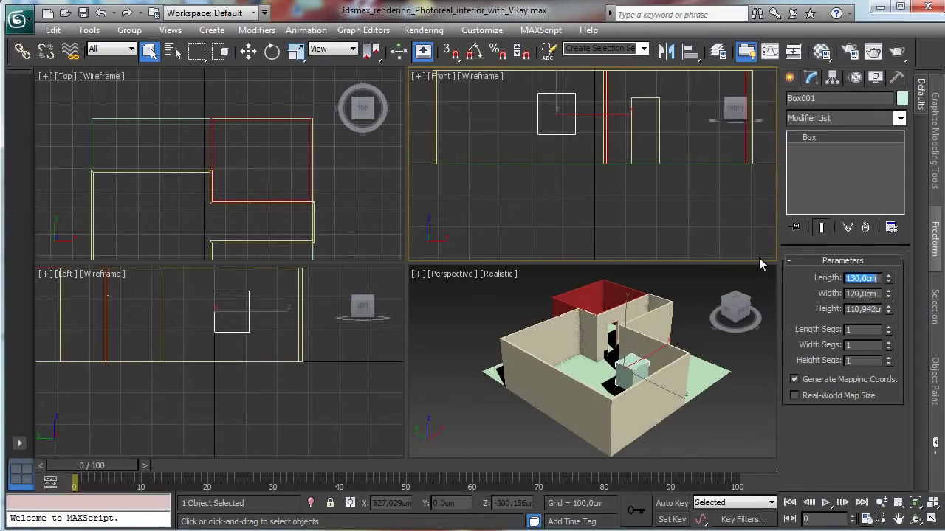
Measure from the floor line up to the new box's lower edge with a Tape helper in the Front view.
double_click(863, 309)
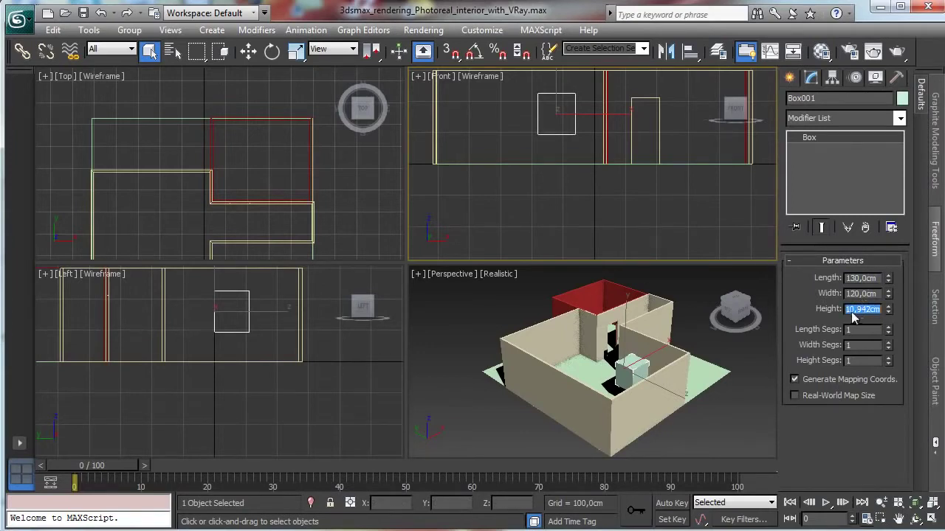
left_click(790, 76)
left_click(865, 100)
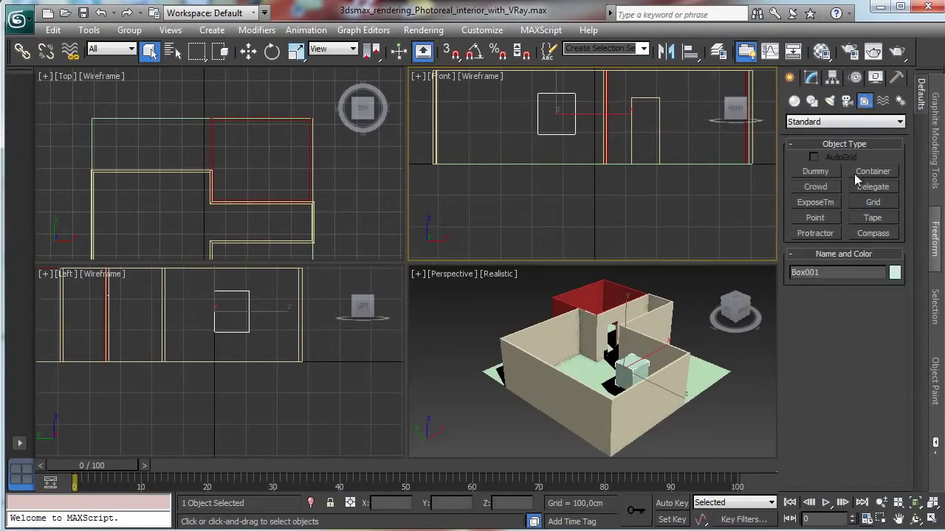
left_click(867, 216)
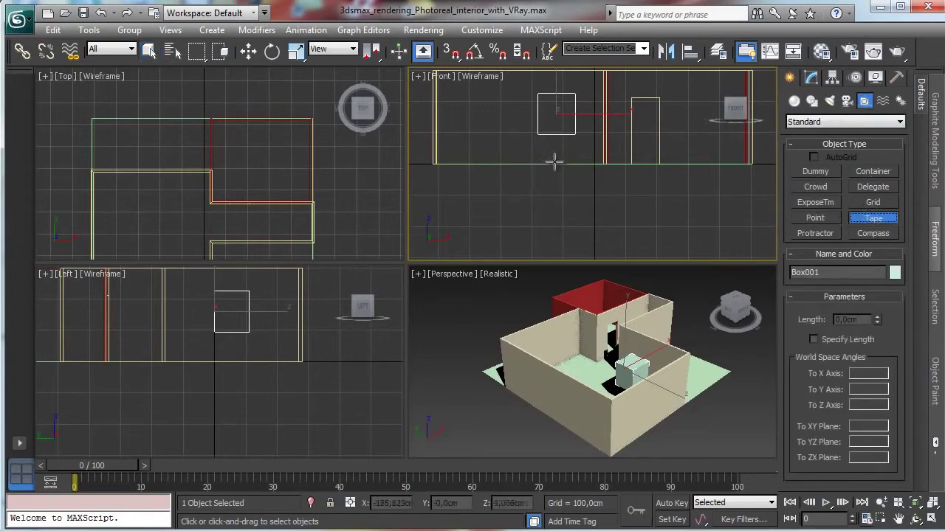
left_click_drag(555, 162, 573, 132)
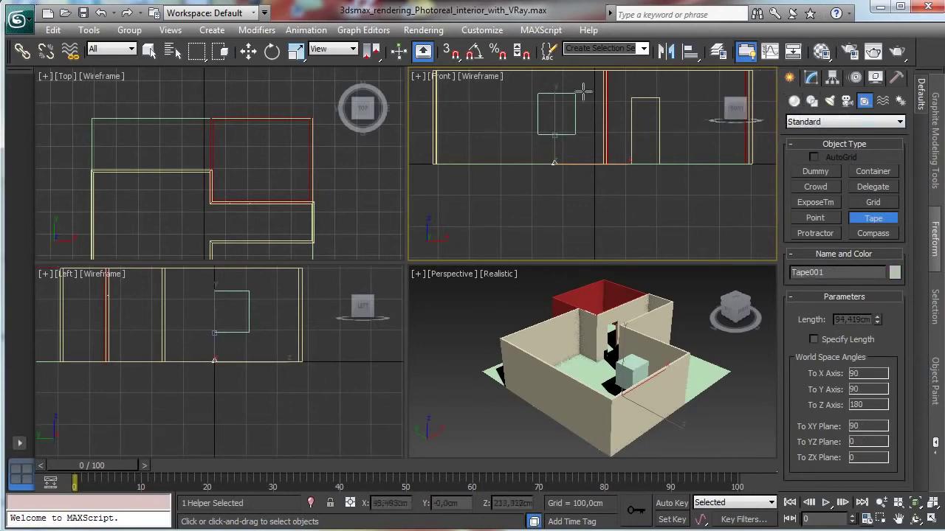
Move the box through Room Wall 1's back wall near the inner corner, to about X -78 cm and Y 521 cm.
left_click(248, 50)
right_click(247, 160)
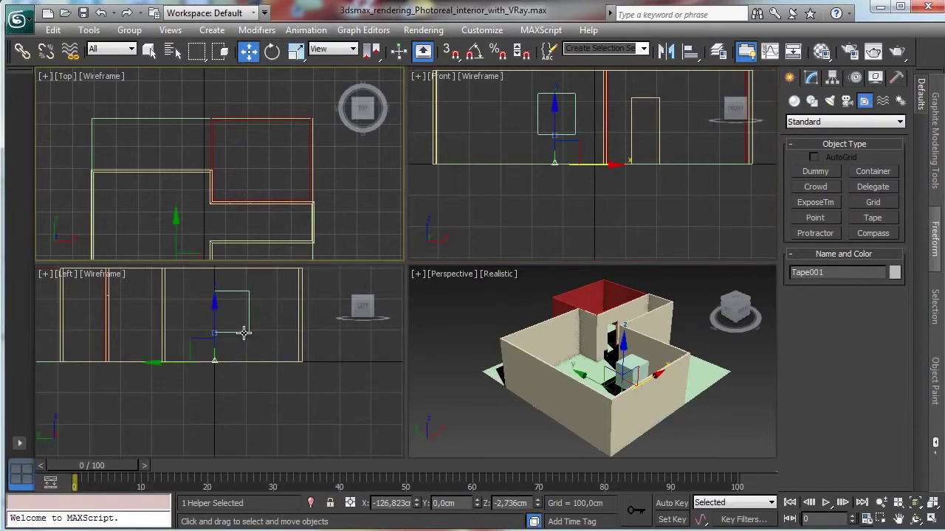
left_click(641, 373)
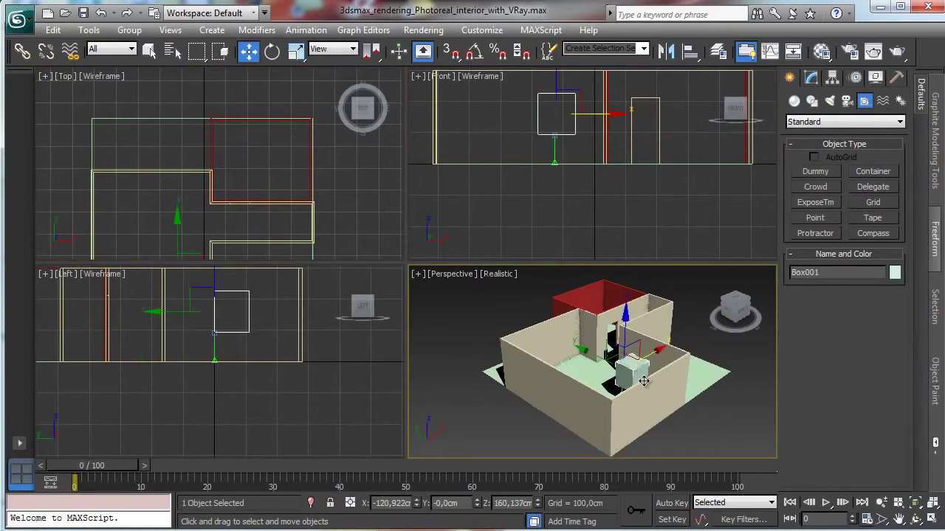
left_click_drag(587, 354, 520, 318)
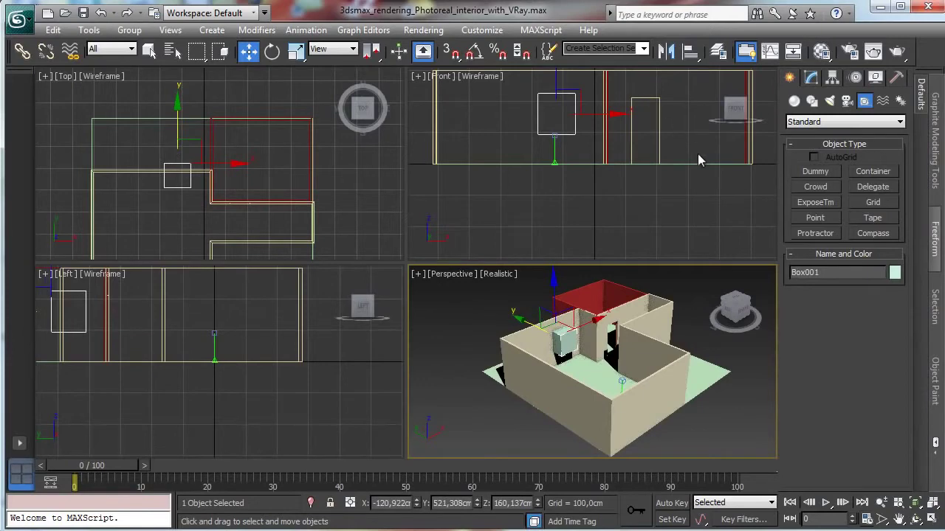
left_click_drag(605, 116, 614, 115)
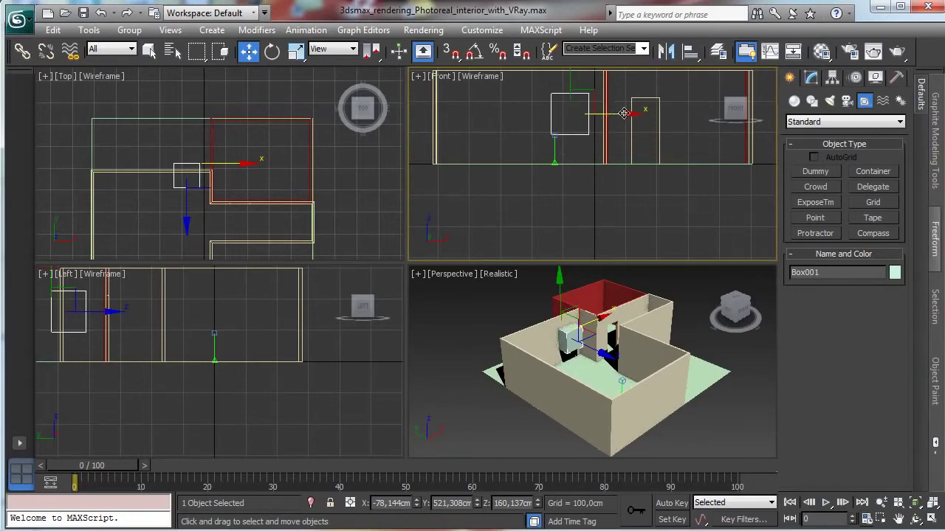
Copy the box along X within the back wall, placing the copy at about X -379 cm with a width of 160 cm.
left_click_drag(624, 113, 540, 113, "shift")
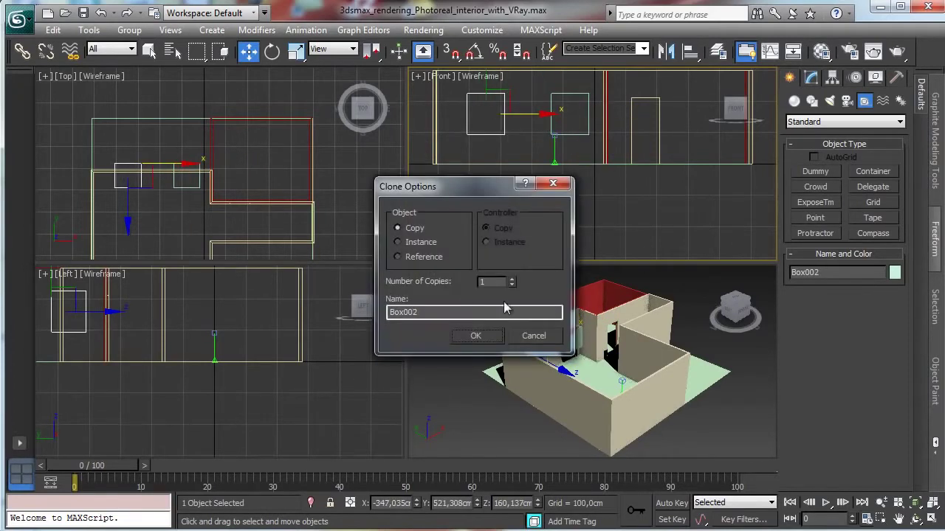
left_click(475, 336)
left_click(810, 78)
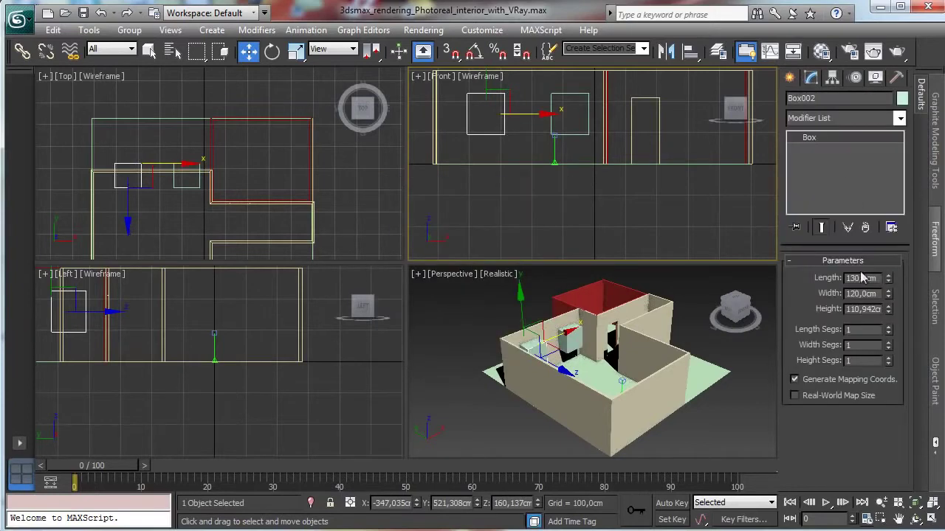
double_click(882, 293)
type("160")
key("Return")
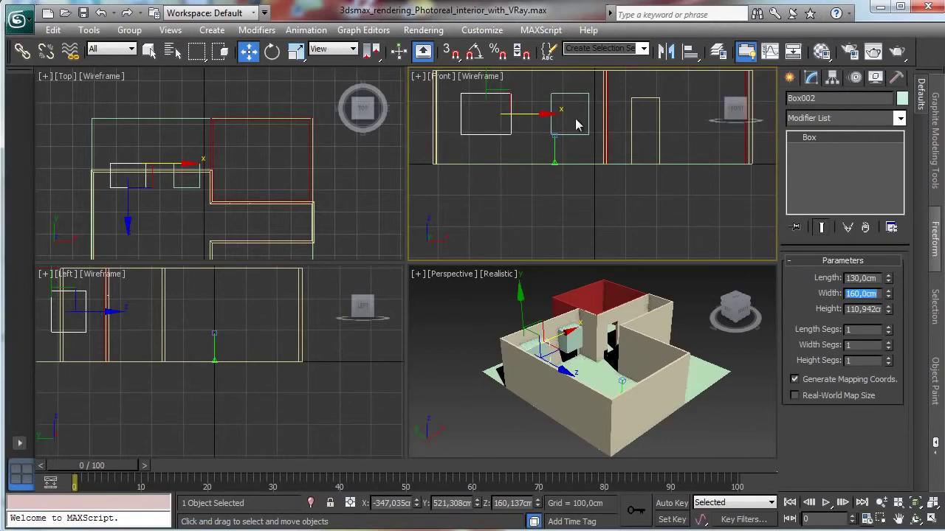
left_click_drag(523, 113, 515, 116)
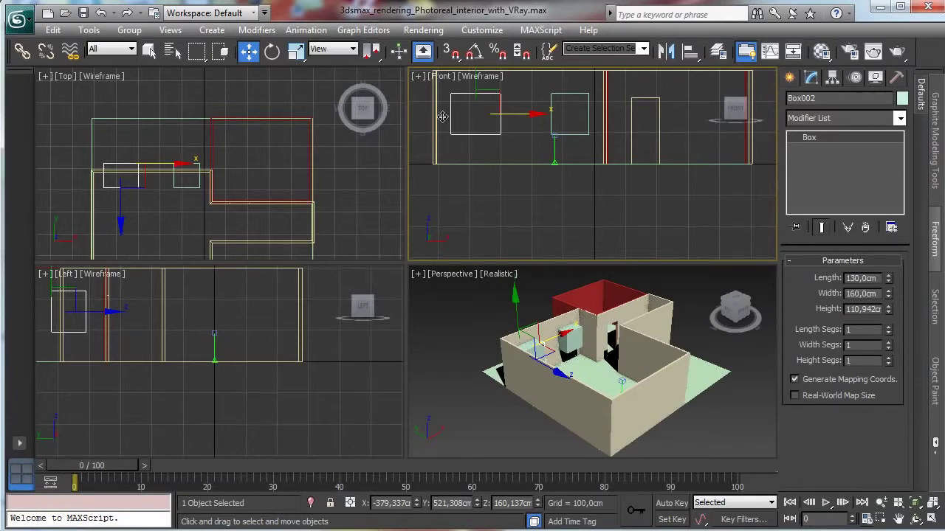
Copy the 160 cm wide box and move the copy through the opposite wall, to about X -244 cm and Y -211 cm.
right_click(525, 113)
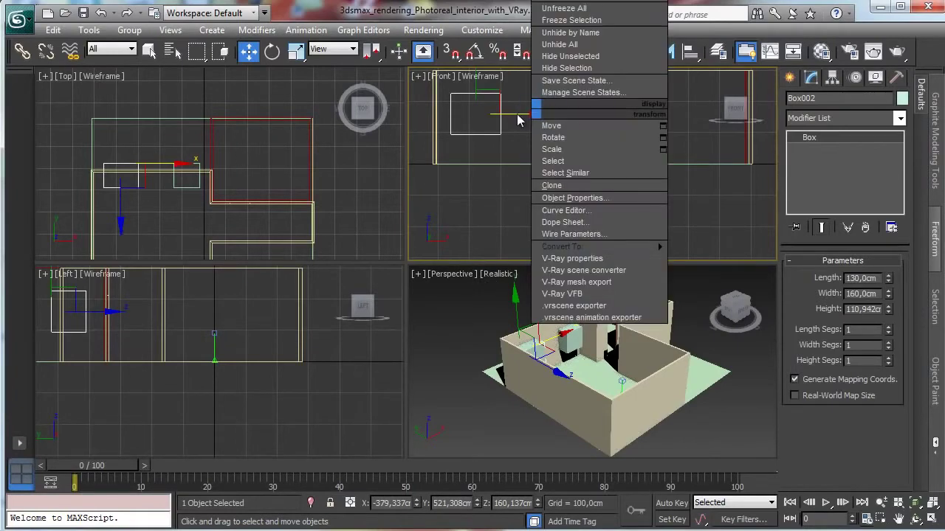
left_click(566, 126)
left_click_drag(513, 114, 556, 114, "shift")
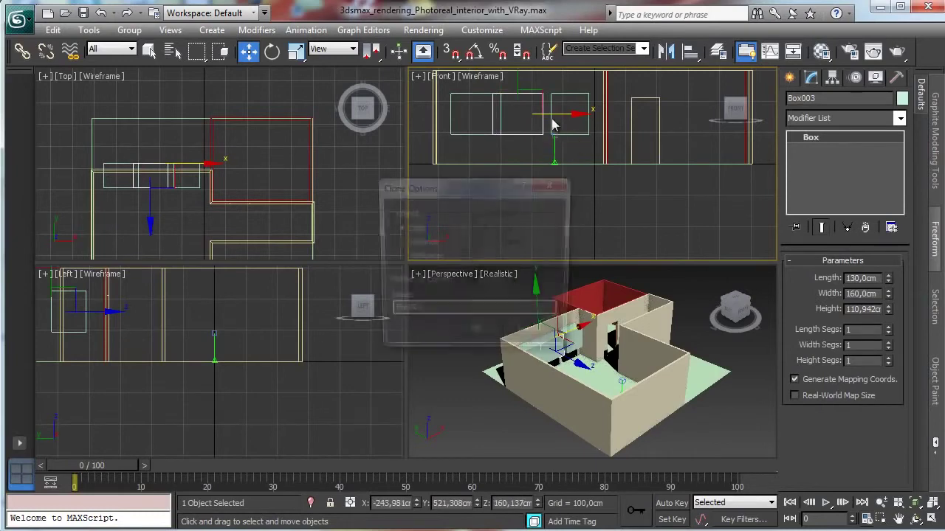
left_click(486, 336)
left_click(182, 151)
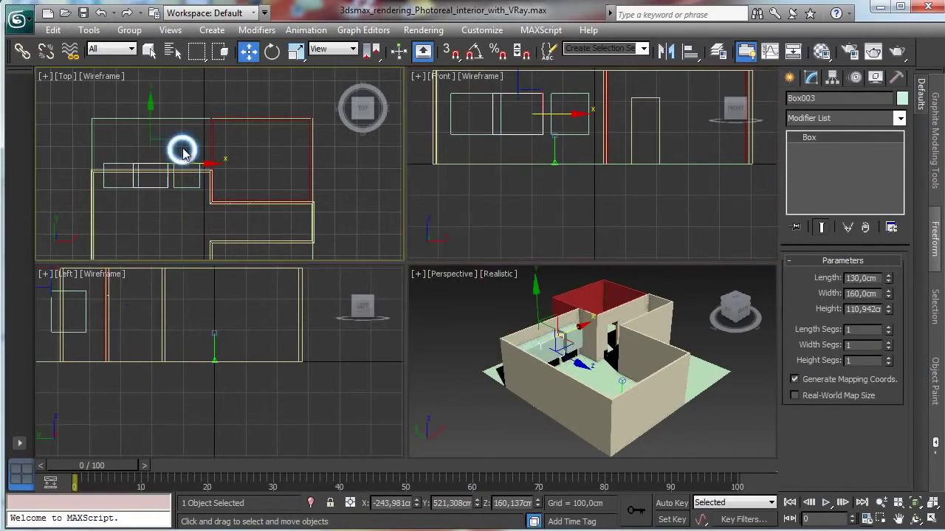
left_click_drag(150, 124, 177, 289)
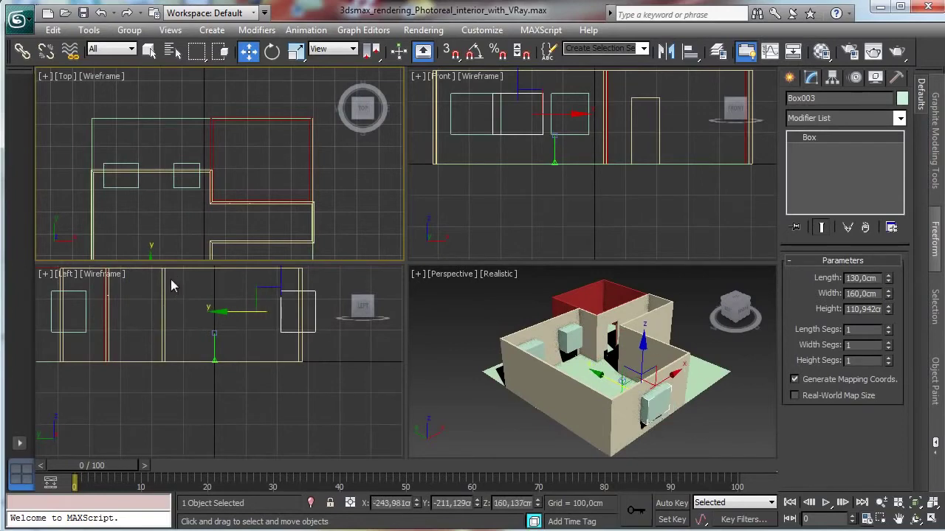
Set the width of the opposite wall's box to 300 cm after trying 250 cm.
left_click(877, 278)
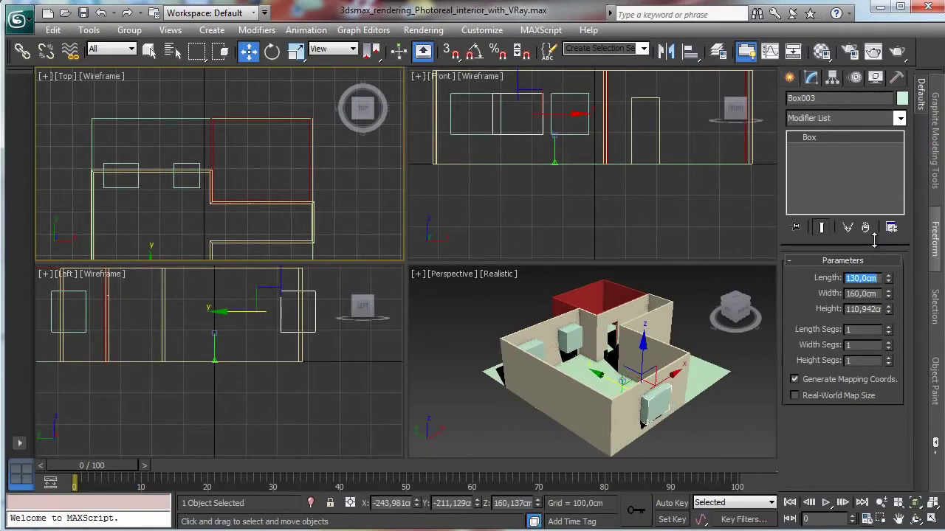
left_click(878, 293)
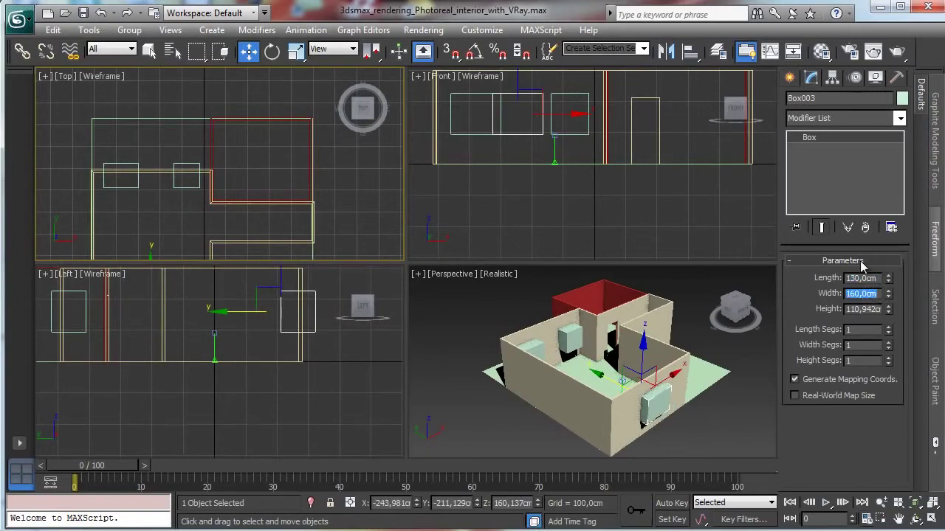
type("250")
key("Return")
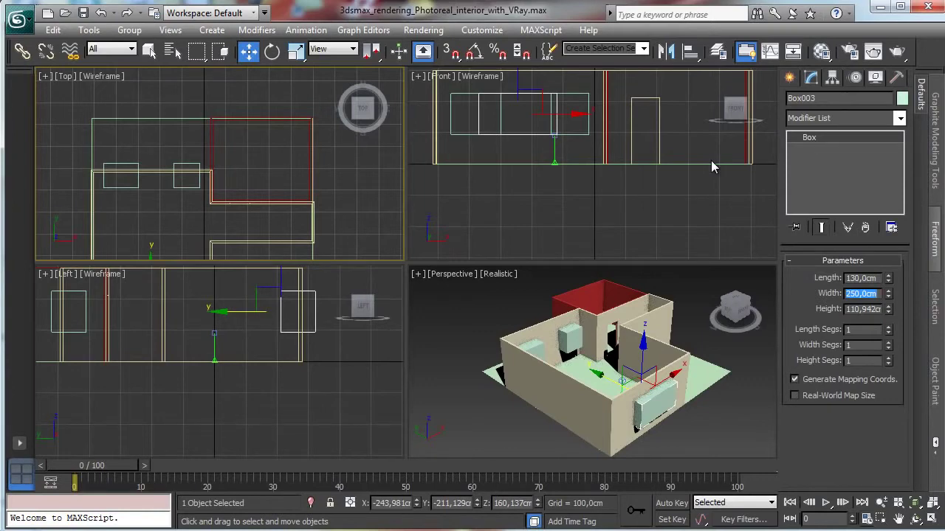
type("300")
key("Return")
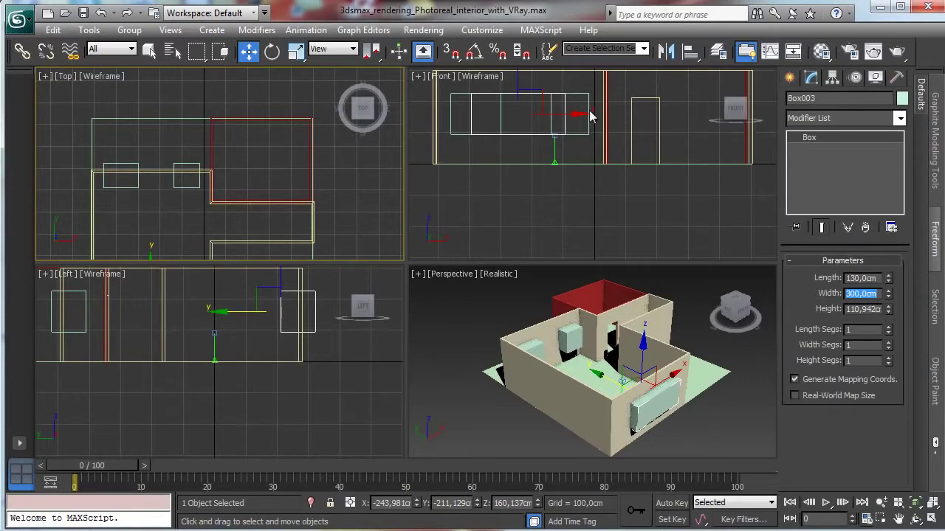
left_click_drag(563, 115, 563, 120)
Convert the 300 cm wide box to an editable mesh and lower its bottom vertices to just below the floor.
right_click(552, 120)
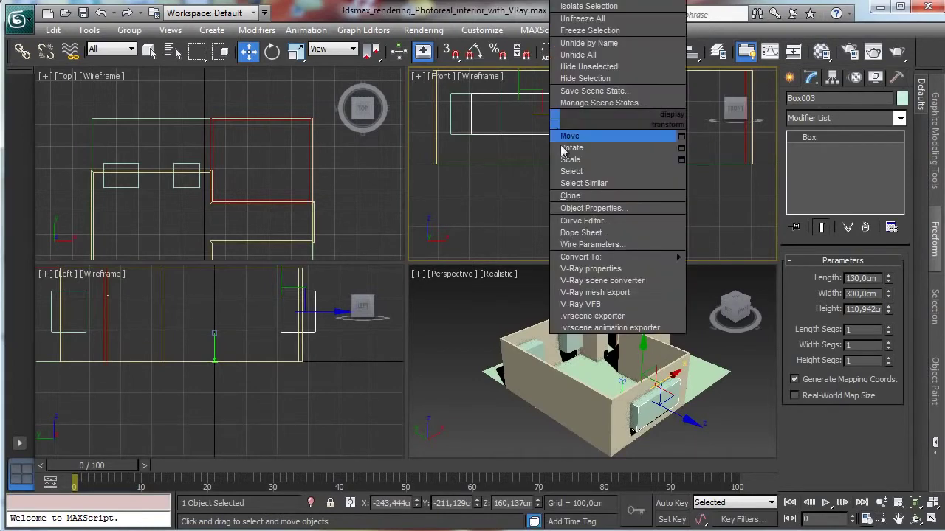
mouse_move(612, 257)
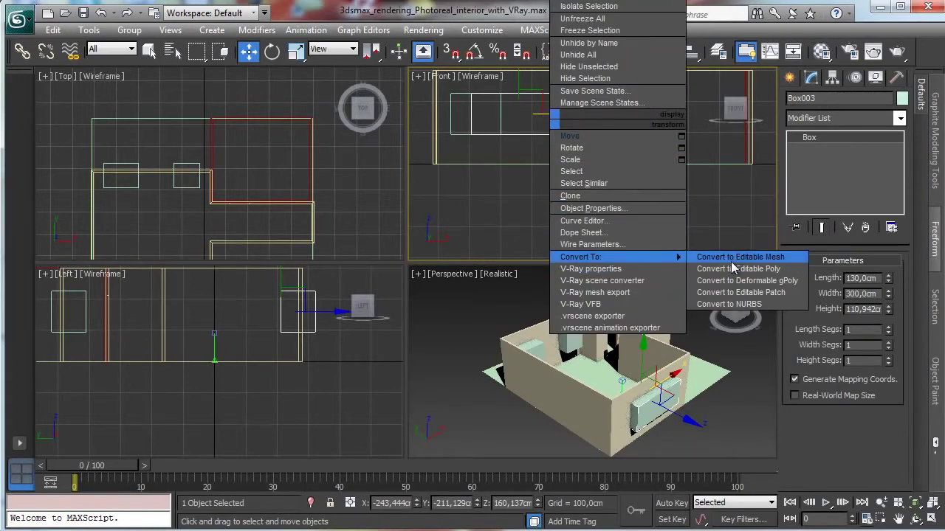
left_click(730, 258)
left_click_drag(454, 131, 624, 177)
left_click_drag(522, 107, 518, 135)
left_click(808, 281)
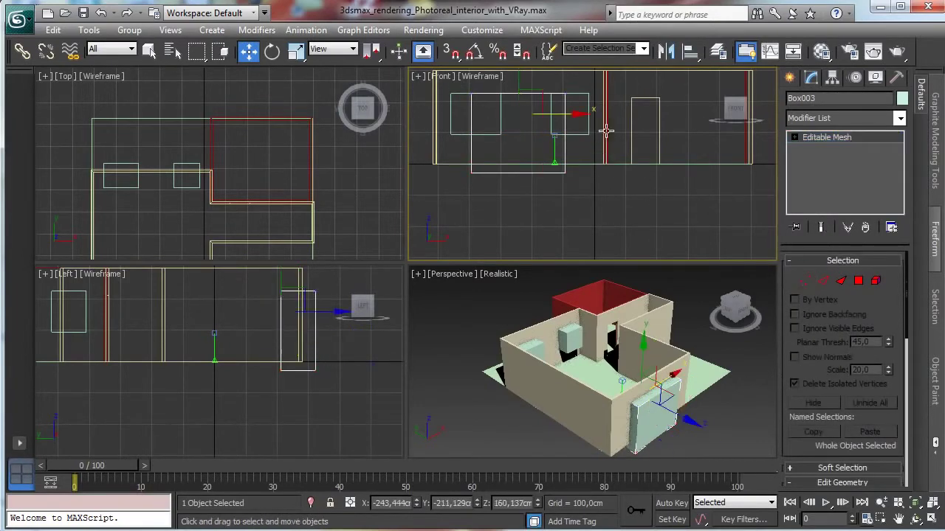
Convert Room Wall 1 from a Boolean to an editable mesh, working in the maximized Perspective view.
right_click(474, 329)
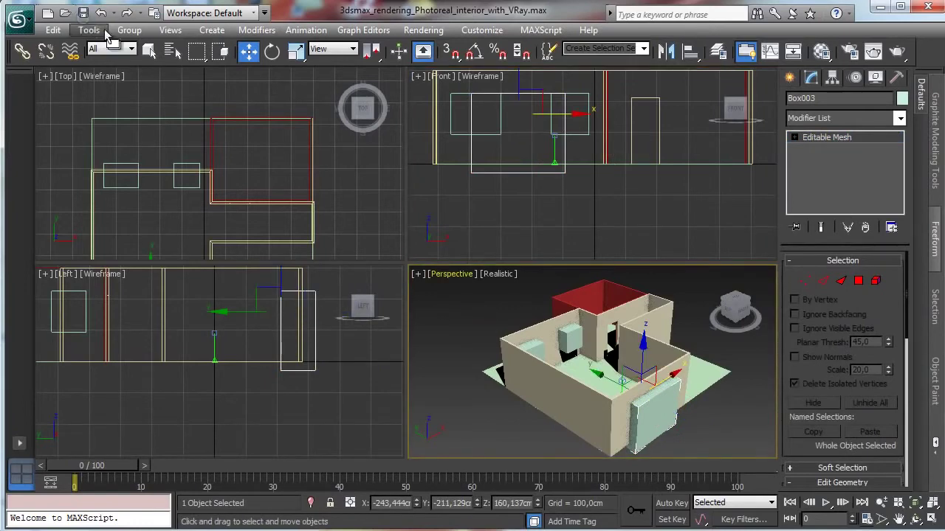
left_click(932, 519)
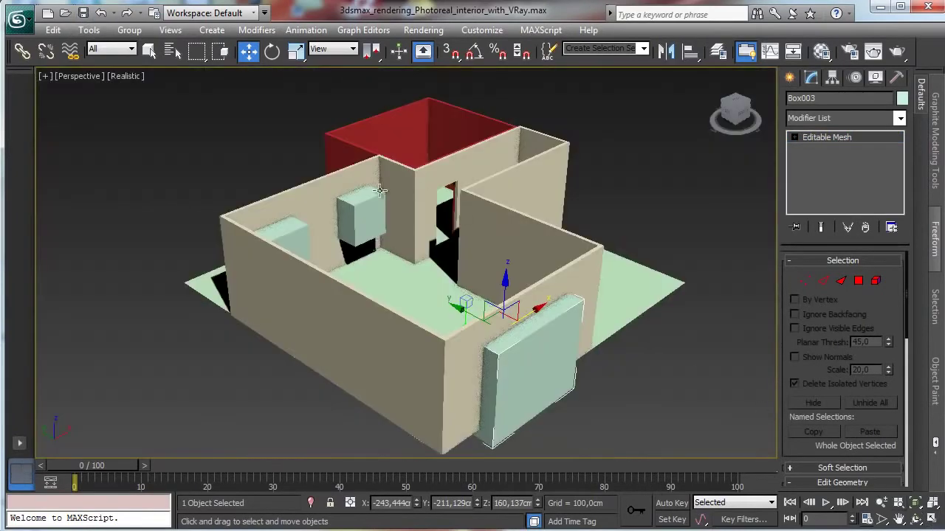
left_click(310, 194)
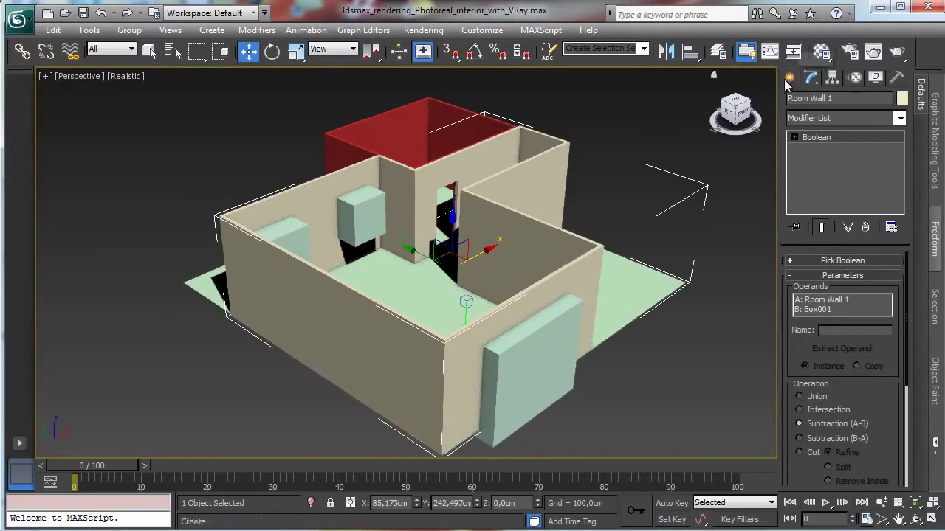
right_click(493, 201)
mouse_move(601, 340)
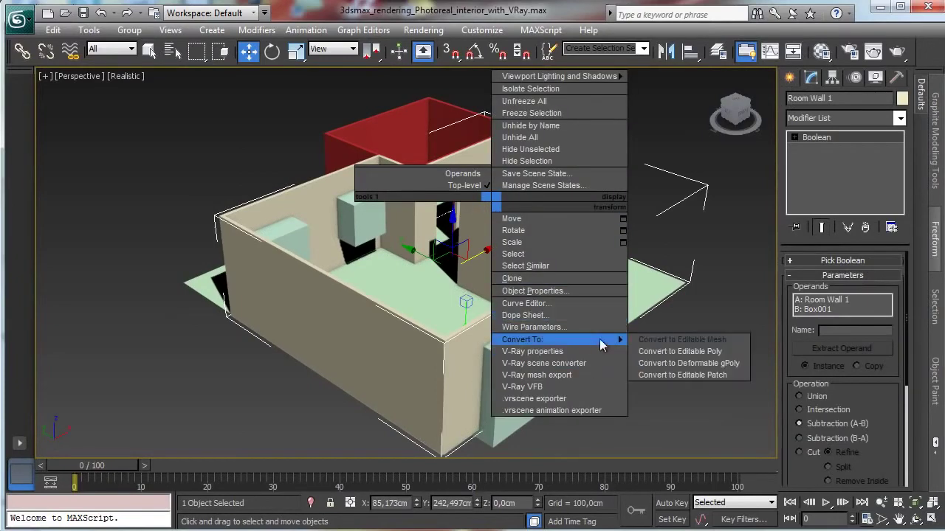
left_click(681, 341)
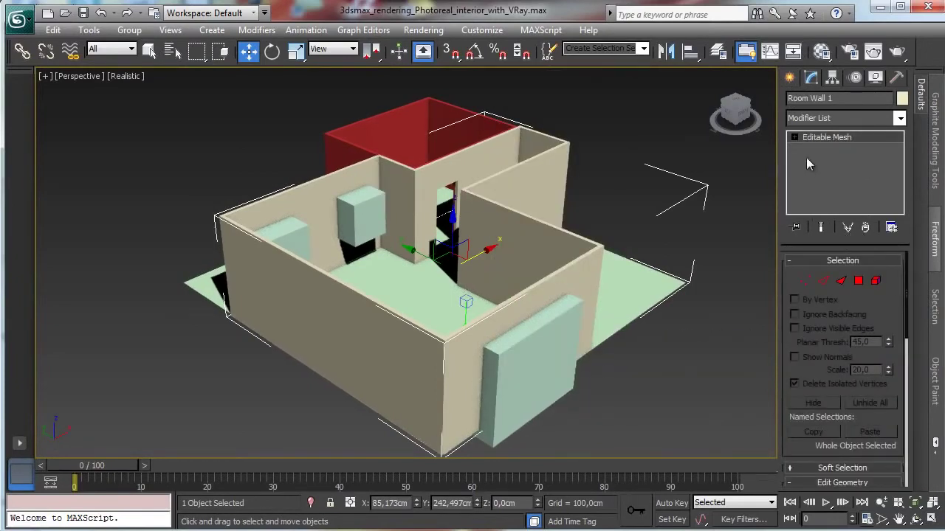
Subtract the two back-wall boxes and the large opposite-wall box from Room Wall 1 with ProBoolean.
left_click(789, 77)
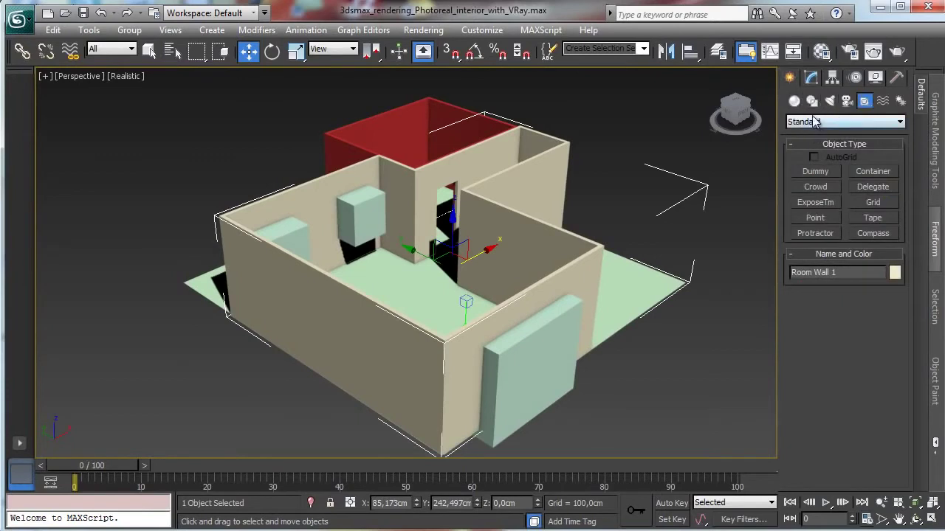
left_click(794, 101)
left_click(805, 122)
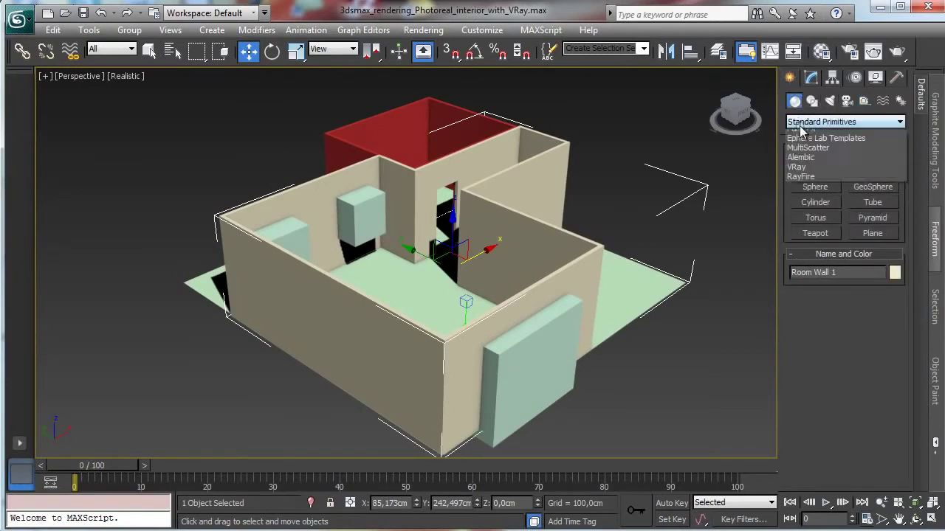
left_click(821, 154)
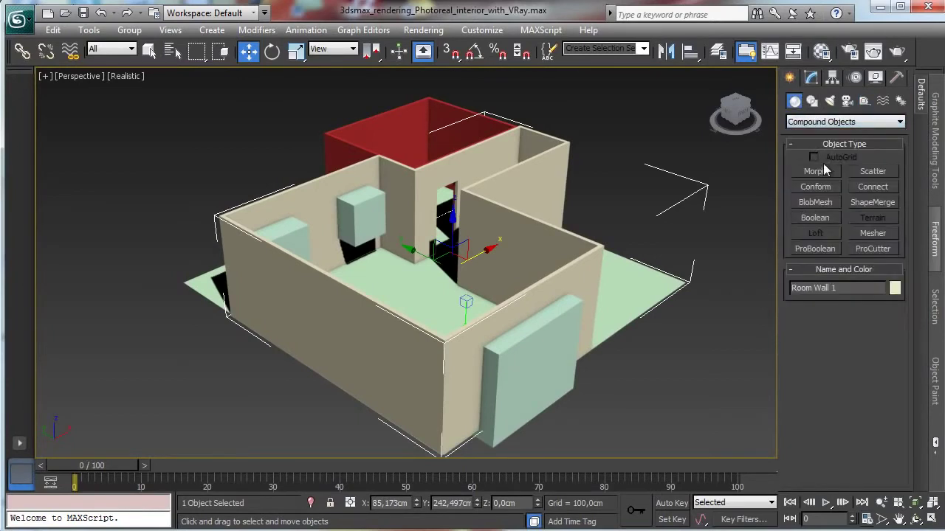
left_click(815, 249)
left_click(842, 327)
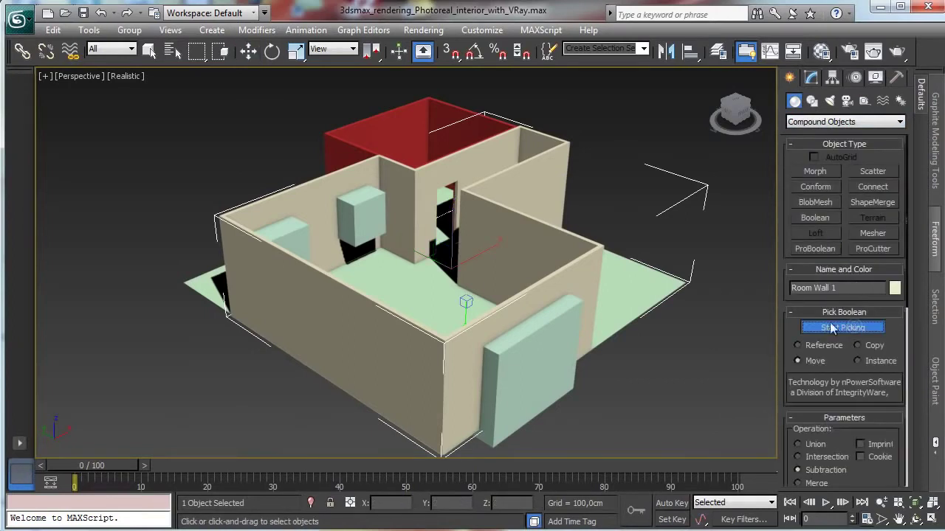
left_click(367, 211)
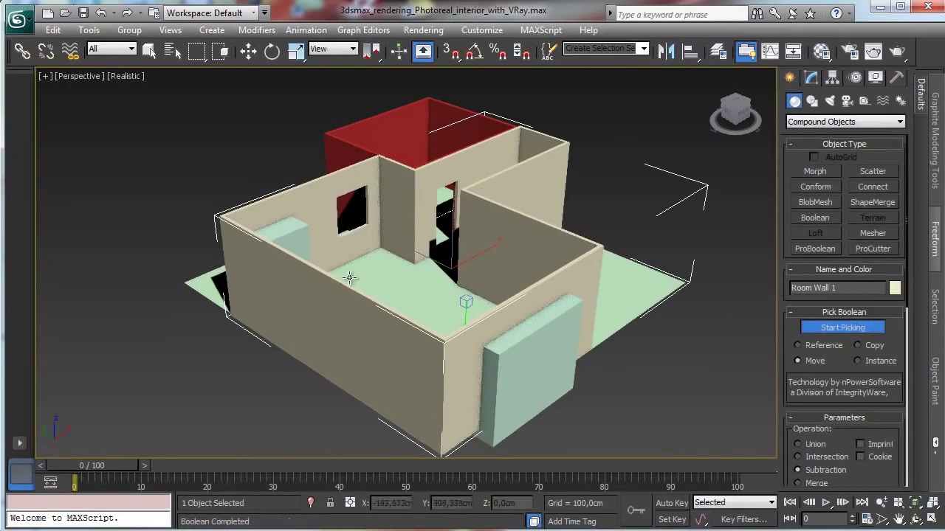
left_click(290, 235)
left_click(557, 337)
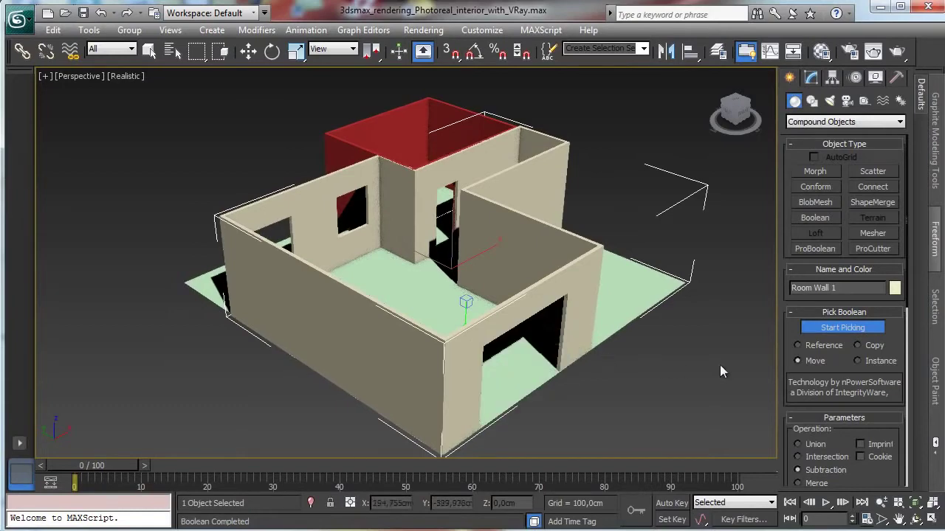
left_click(810, 79)
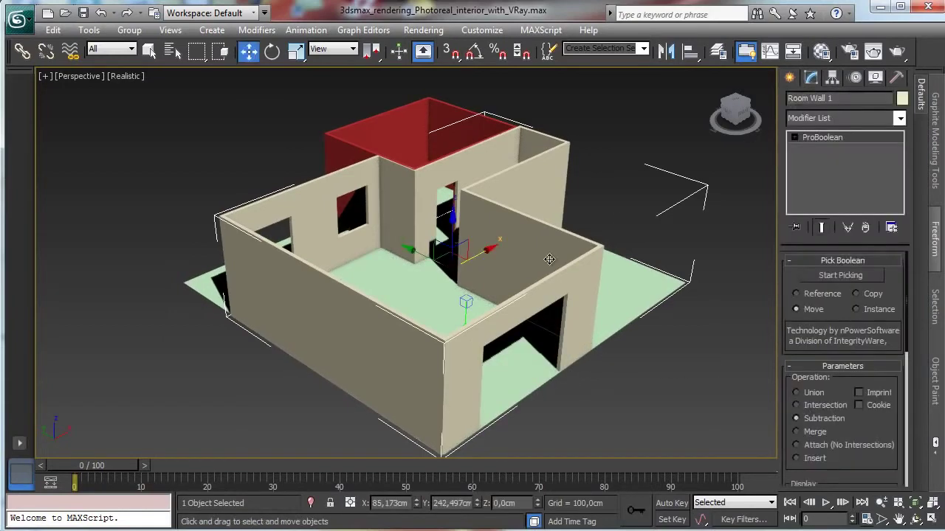
Convert Room Wall 1 from a ProBoolean to an editable mesh.
right_click(550, 255)
mouse_move(591, 394)
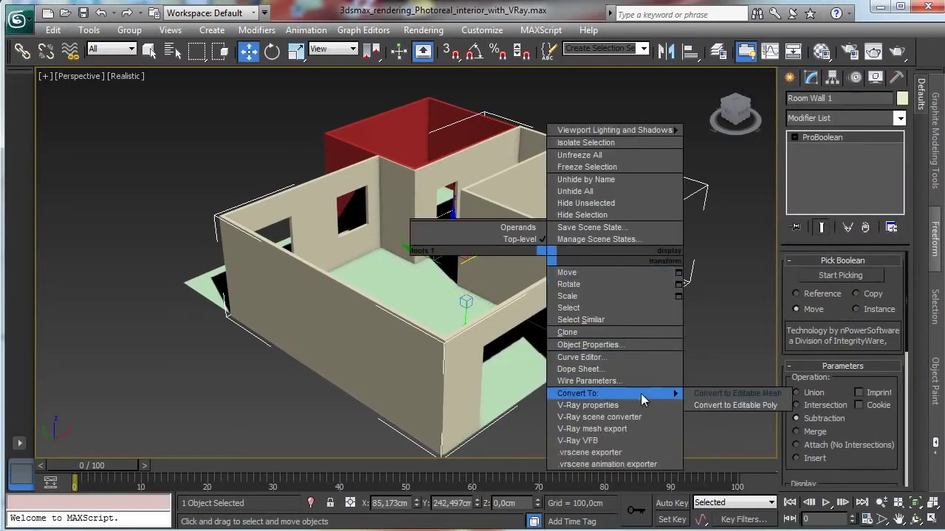
left_click(727, 395)
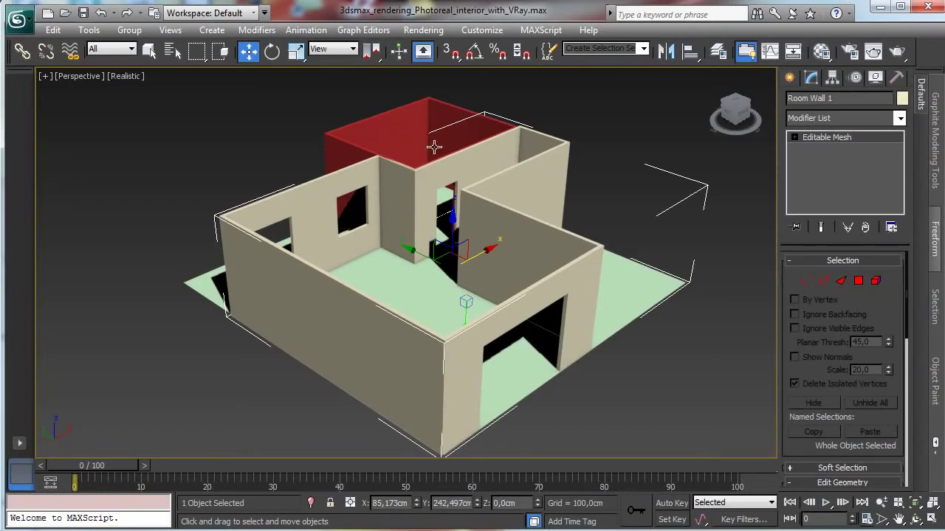
Draw a box about 132 cm long, 123 cm wide and 172 cm deep over the existing window opening in the Front view.
left_click(790, 77)
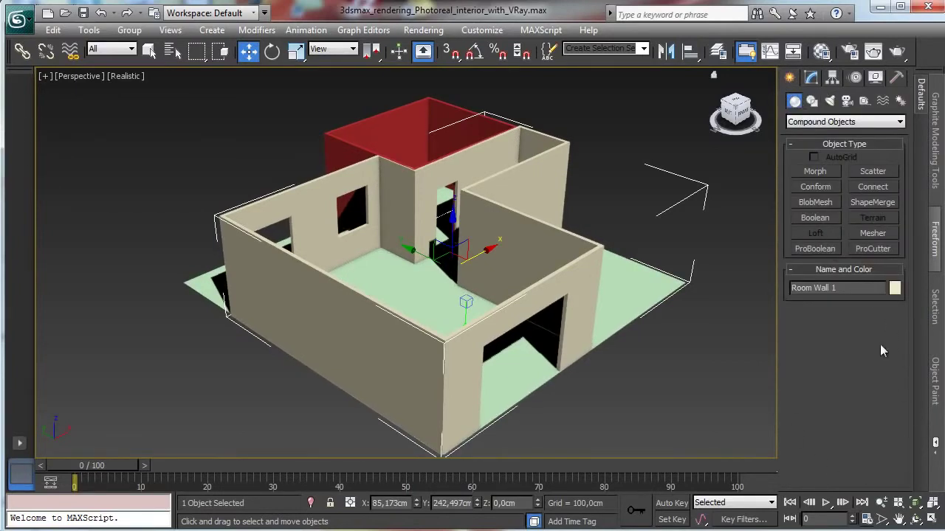
left_click(801, 122)
left_click(812, 131)
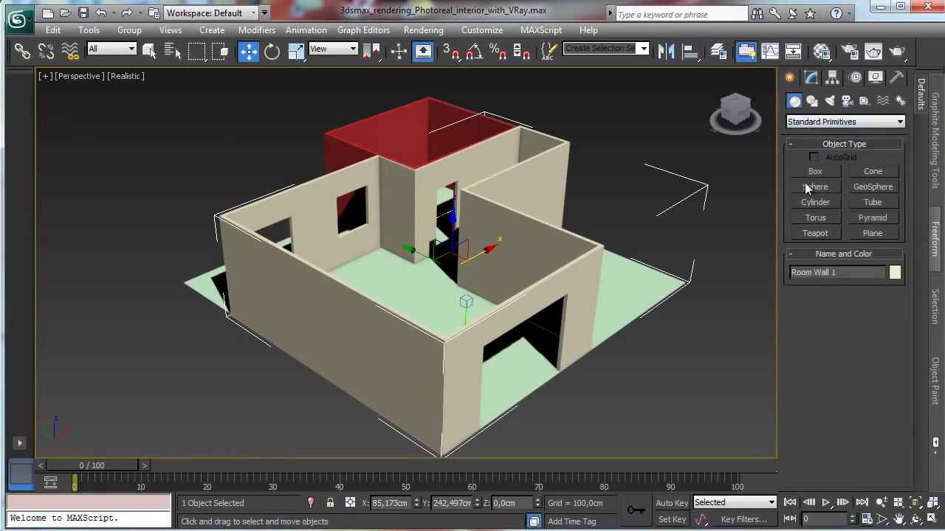
left_click(815, 172)
left_click(933, 520)
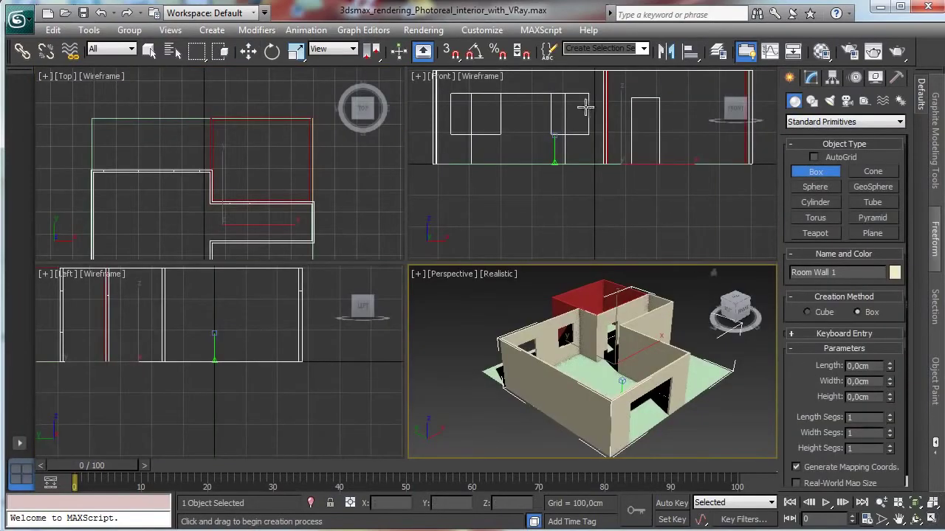
left_click_drag(550, 93, 588, 134)
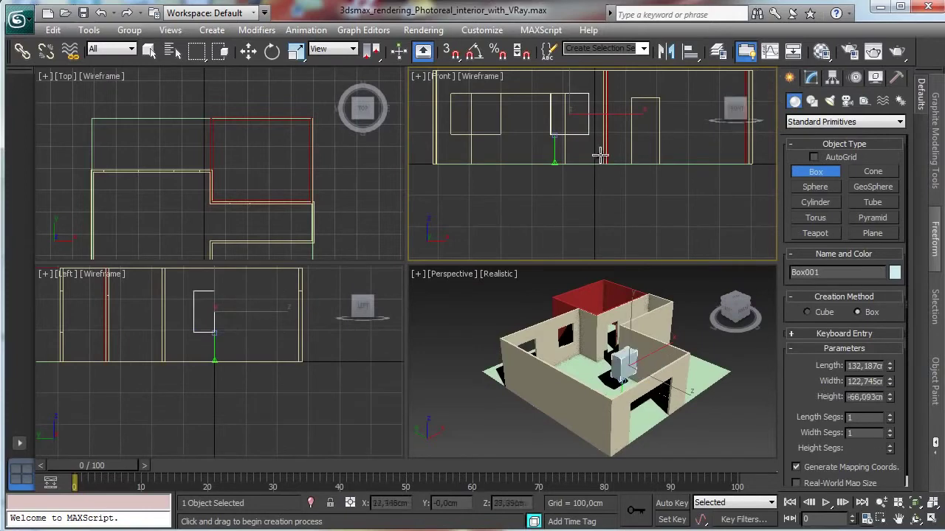
left_click(609, 189)
Set the new box's length to 130 cm and its width to 120 cm.
left_click(811, 78)
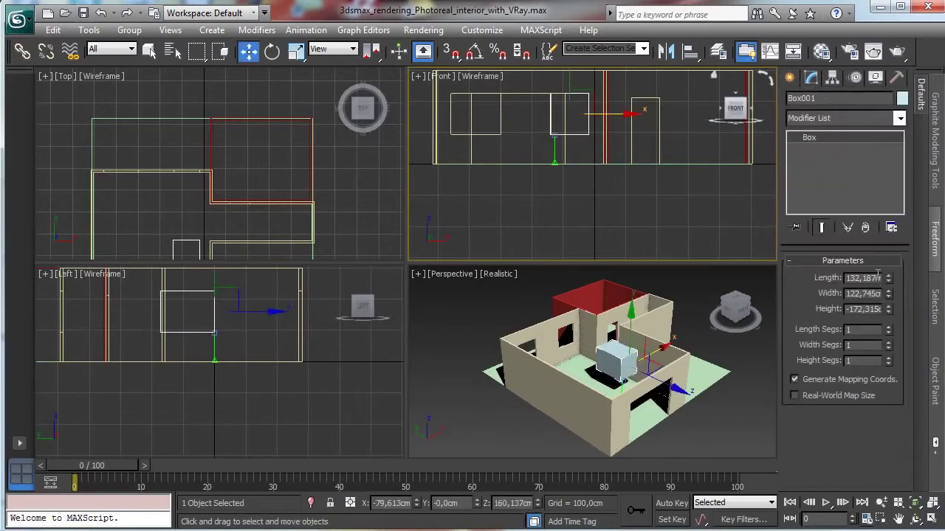
double_click(864, 278)
type("120")
key("Return")
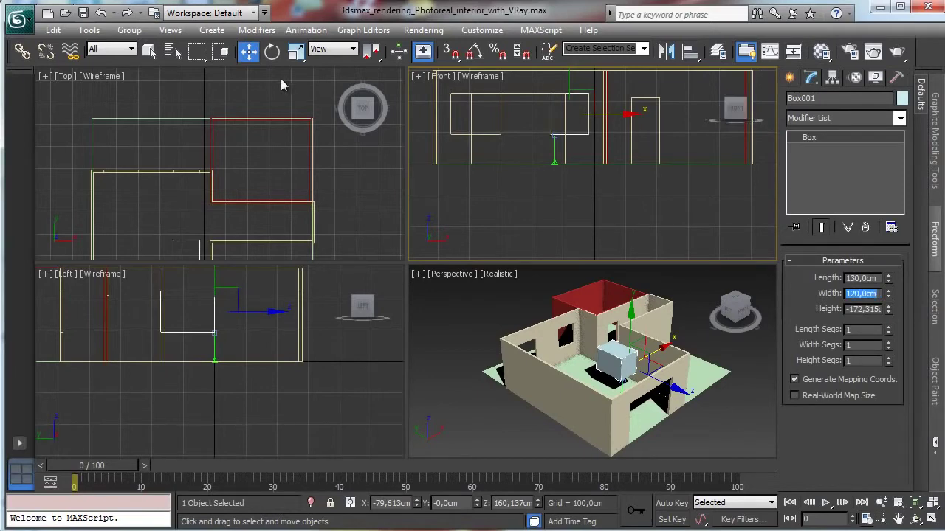
Rotate the box -90 degrees about Z in the Top view with angle snap on.
left_click(272, 51)
right_click(185, 207)
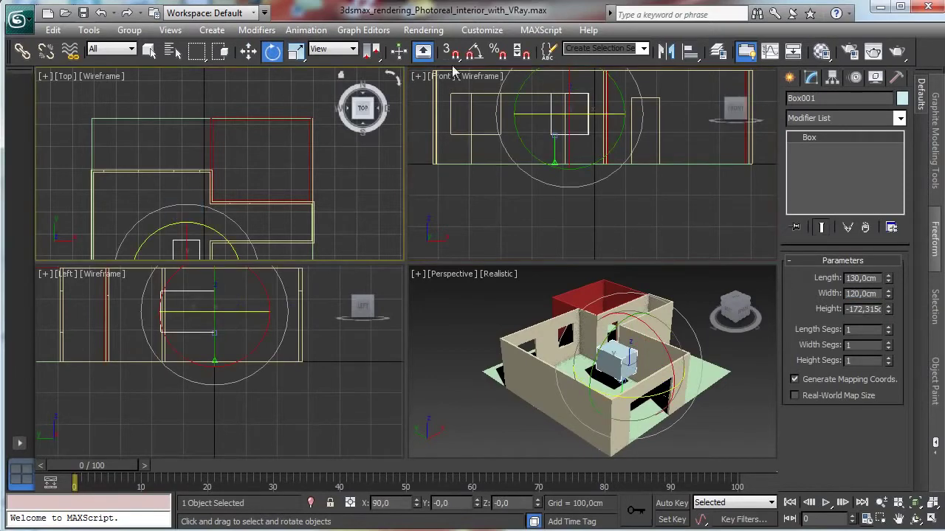
left_click(474, 54)
left_click_drag(220, 233, 265, 282)
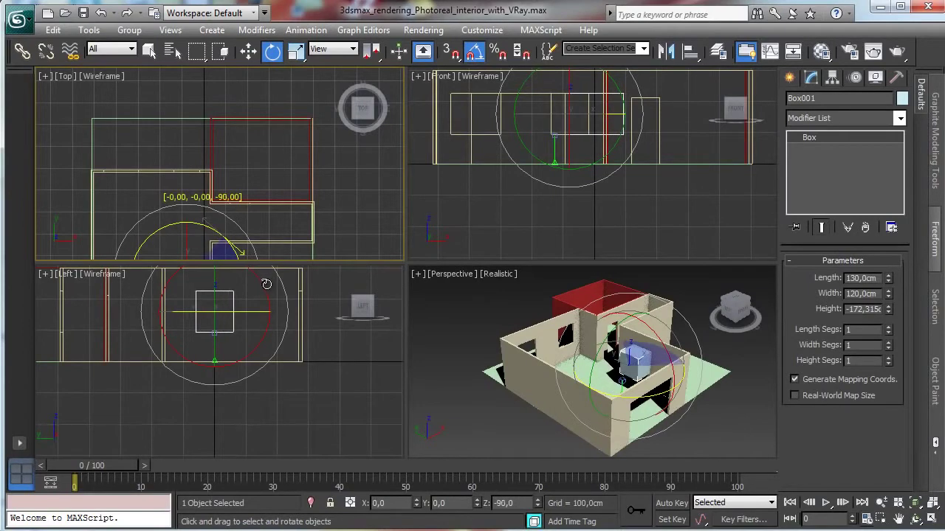
Move the box in the Top view so it crosses the outer side wall of Room Wall 2.
left_click(249, 51)
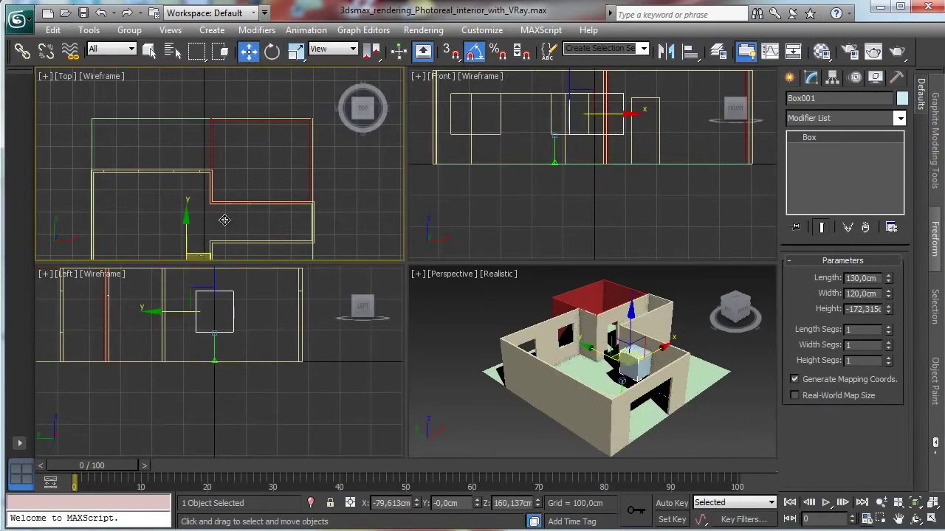
left_click_drag(222, 217, 317, 125)
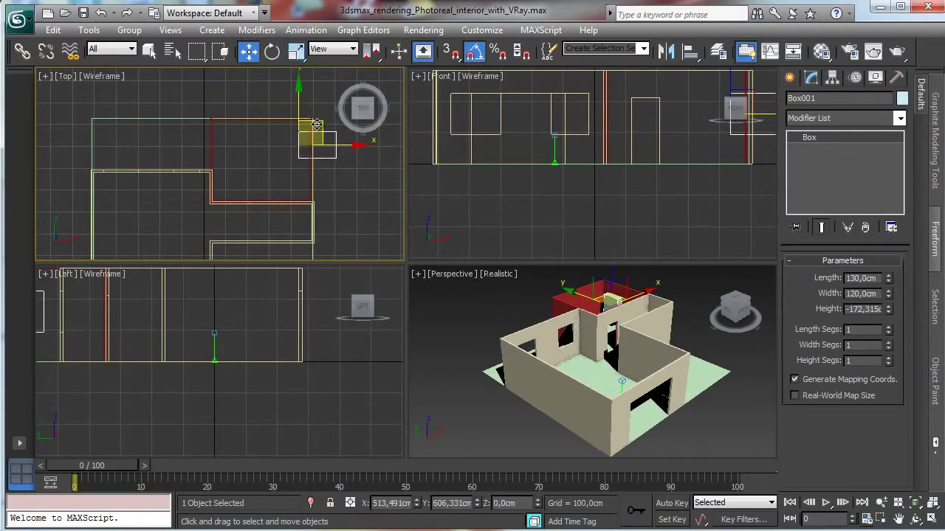
left_click_drag(317, 124, 317, 127)
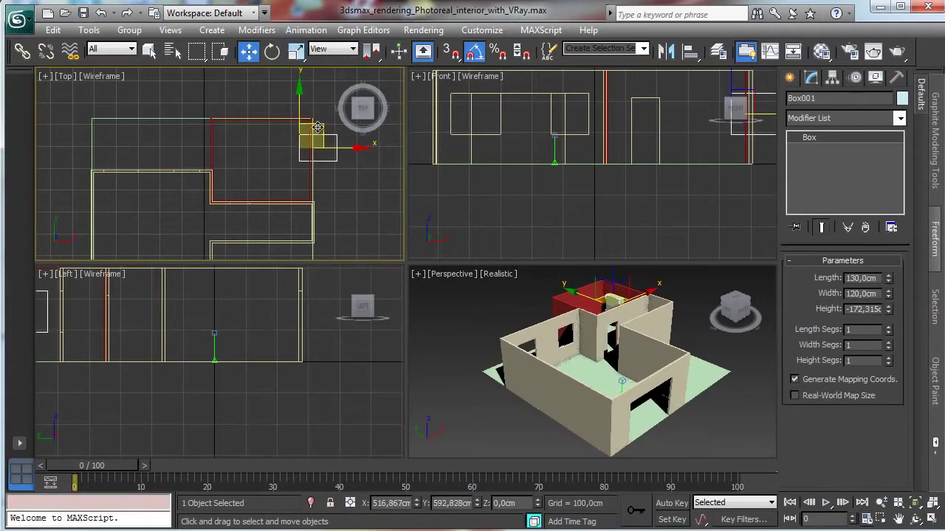
Subtract the box from Room Wall 2 with a Boolean to cut a window in its outer side wall.
left_click(584, 288)
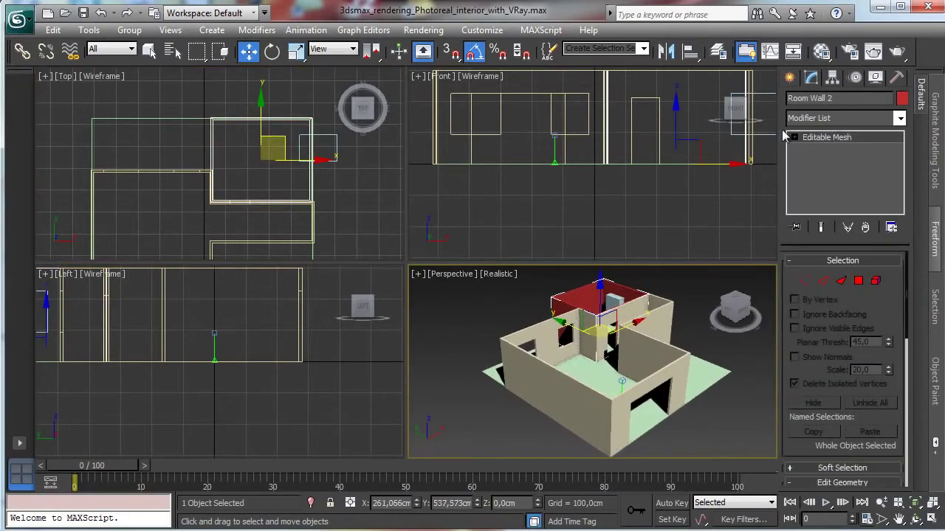
left_click(790, 79)
left_click(806, 122)
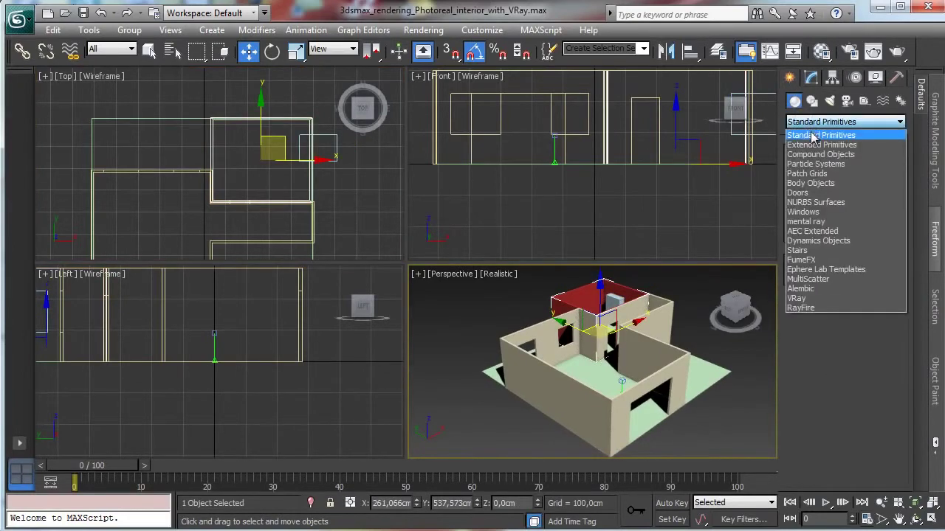
left_click(818, 156)
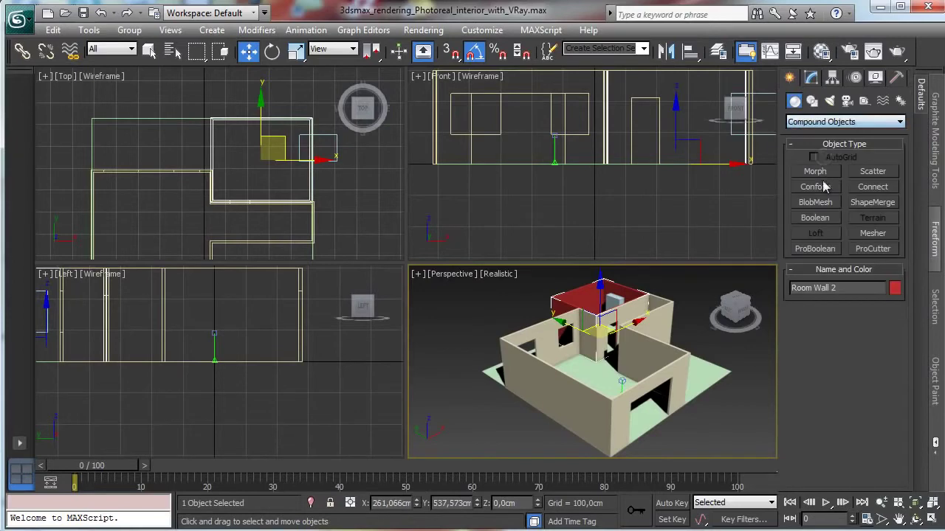
left_click(815, 218)
left_click(844, 331)
left_click(614, 298)
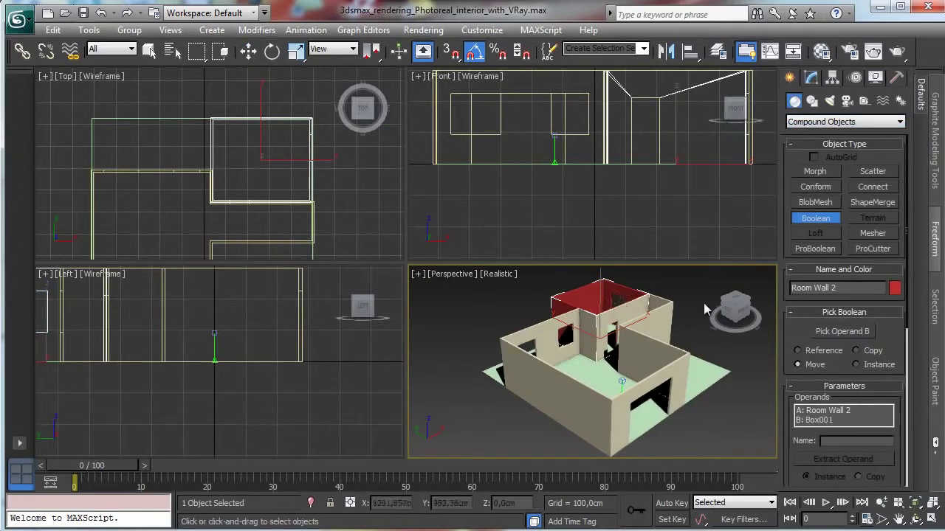
left_click(811, 78)
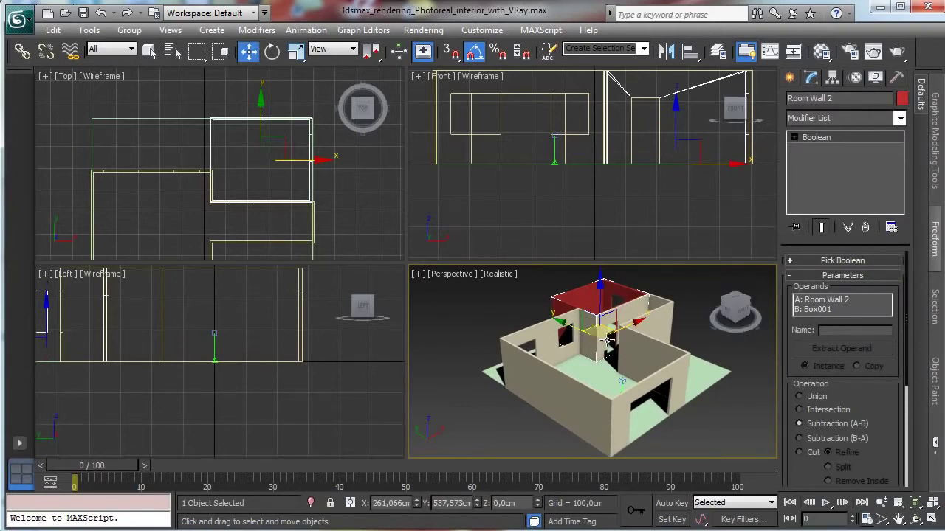
right_click(452, 324)
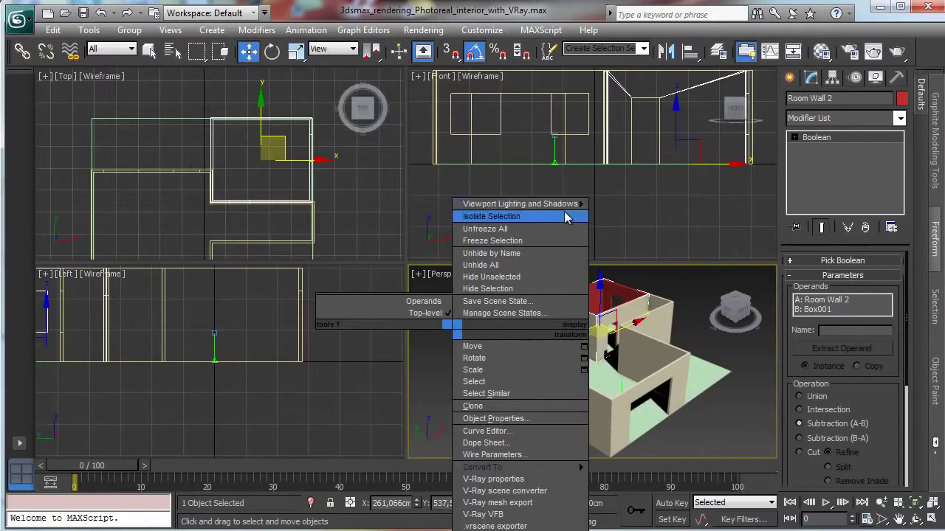
left_click(146, 43)
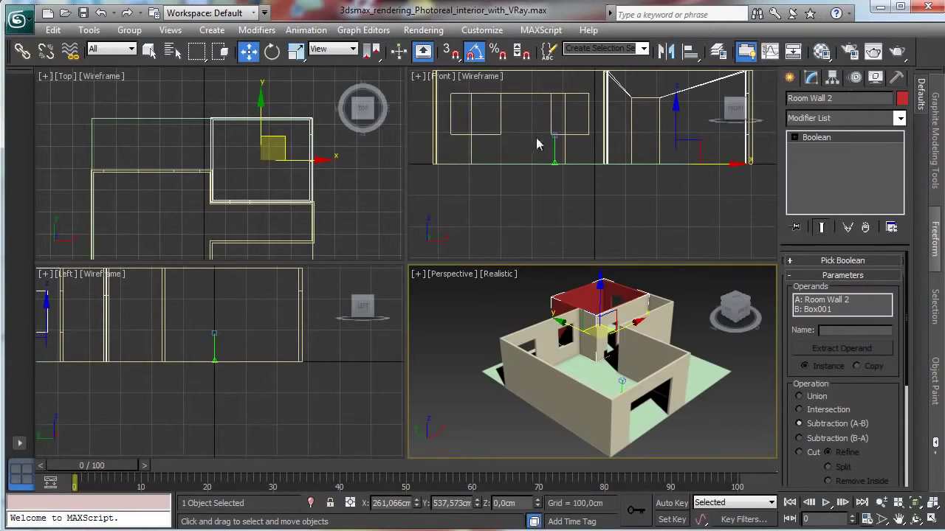
Start a line with 3D snap in the maximized Top view, along Room Wall 1's outer back edge to its corner at Room Wall 2.
left_click(303, 208)
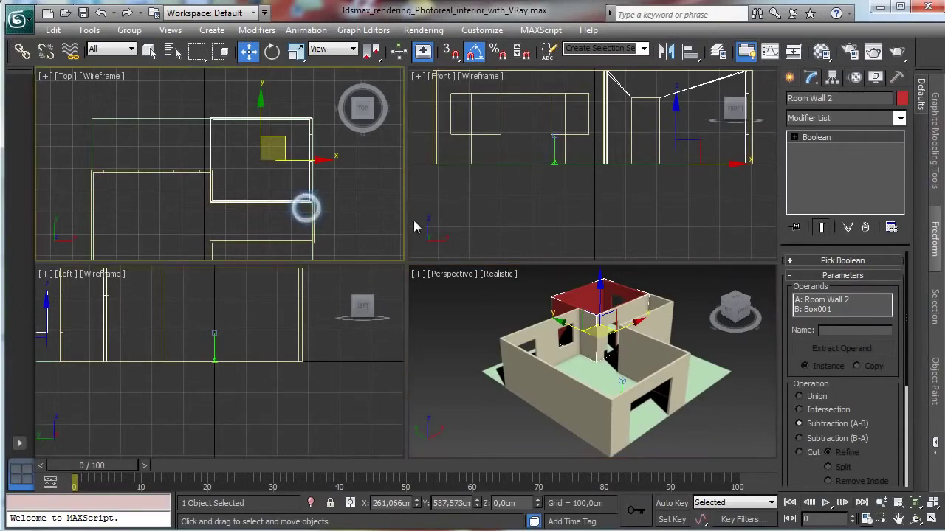
left_click(931, 519)
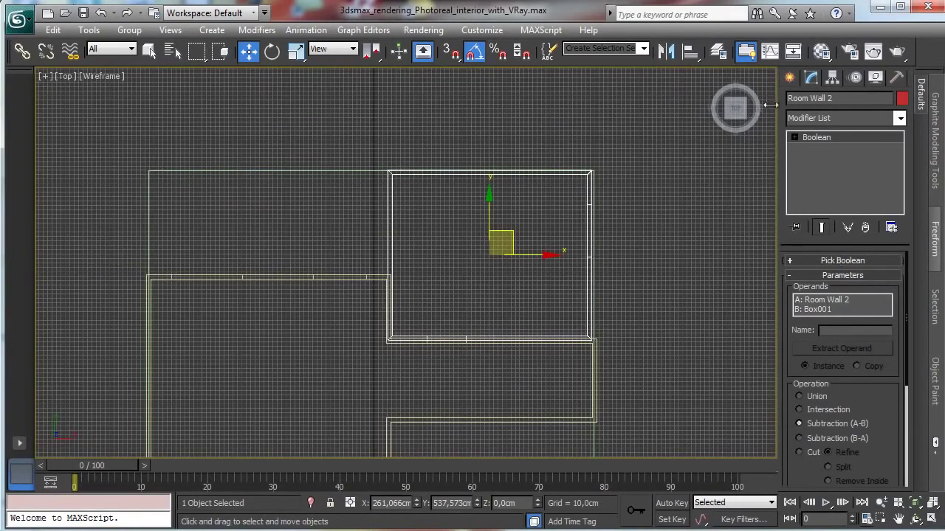
left_click(898, 518)
left_click_drag(546, 347, 526, 259)
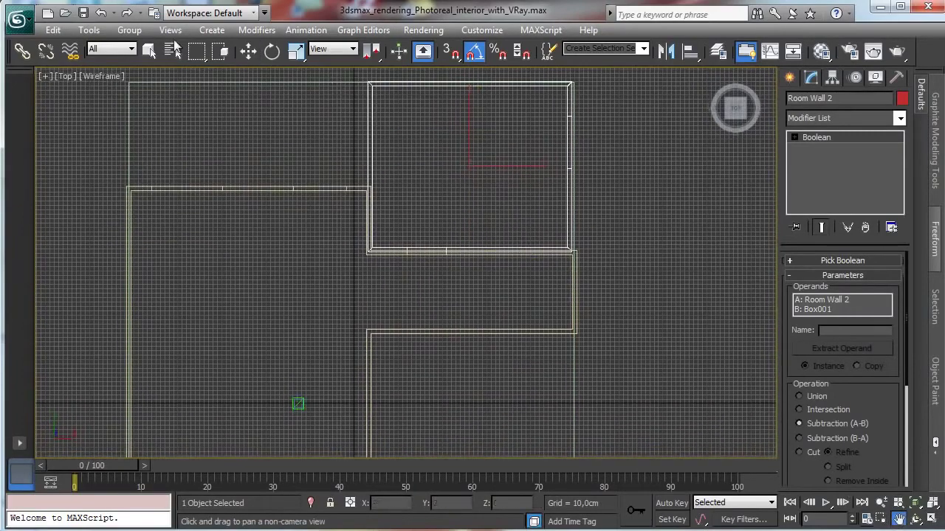
left_click(148, 50)
left_click(881, 502)
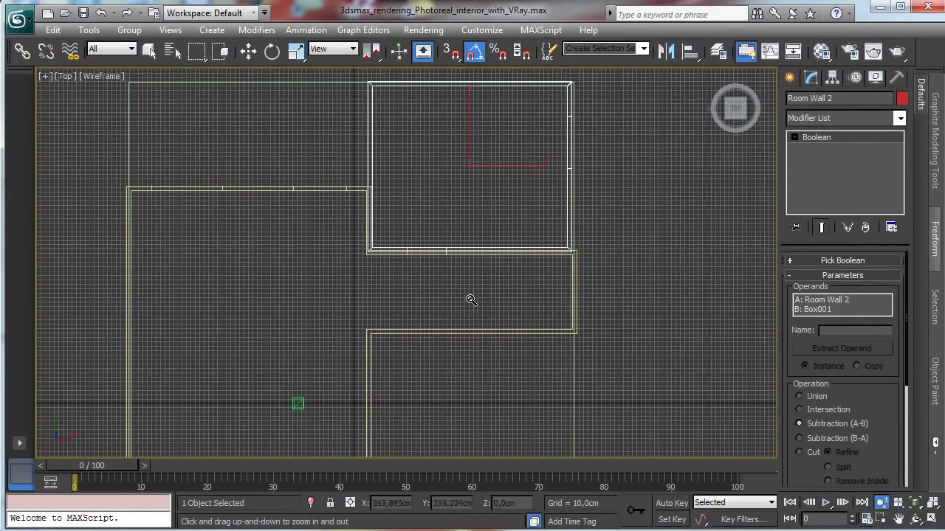
left_click_drag(468, 298, 480, 322)
left_click(788, 80)
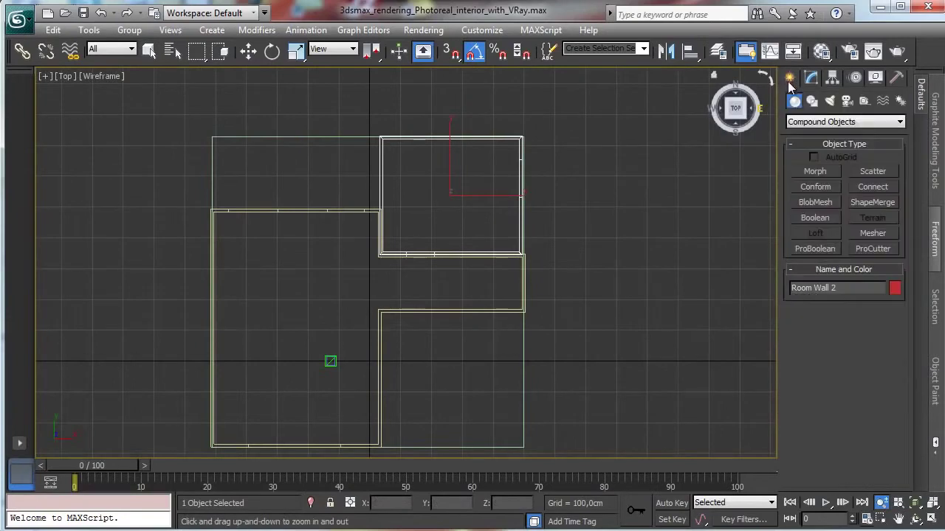
left_click(811, 101)
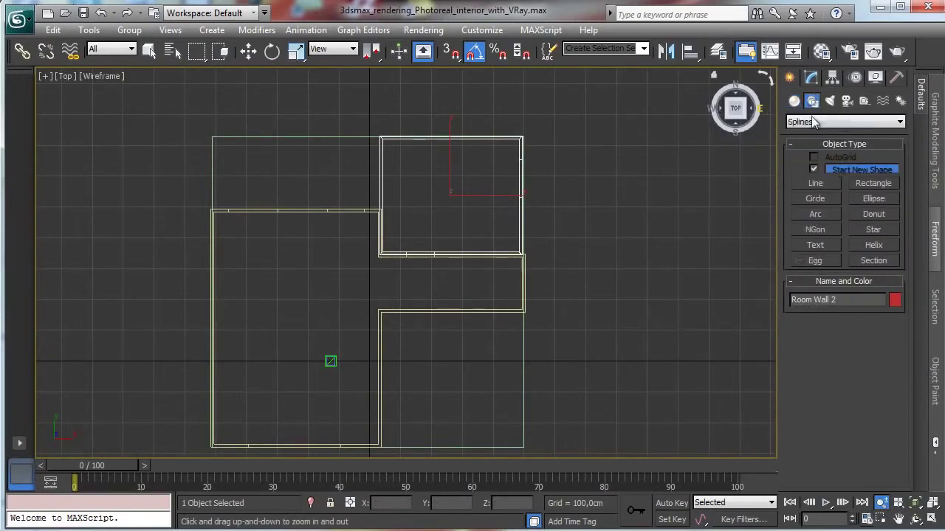
left_click(815, 183)
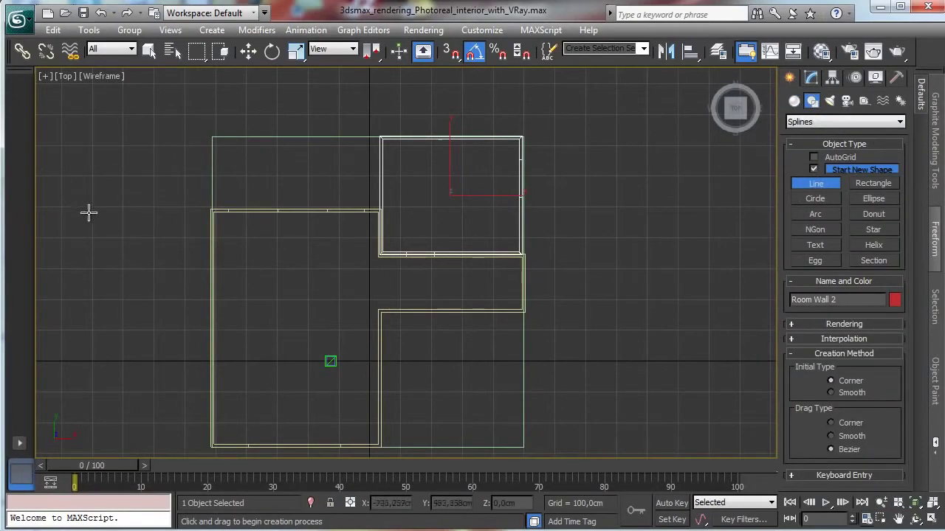
left_click(448, 50)
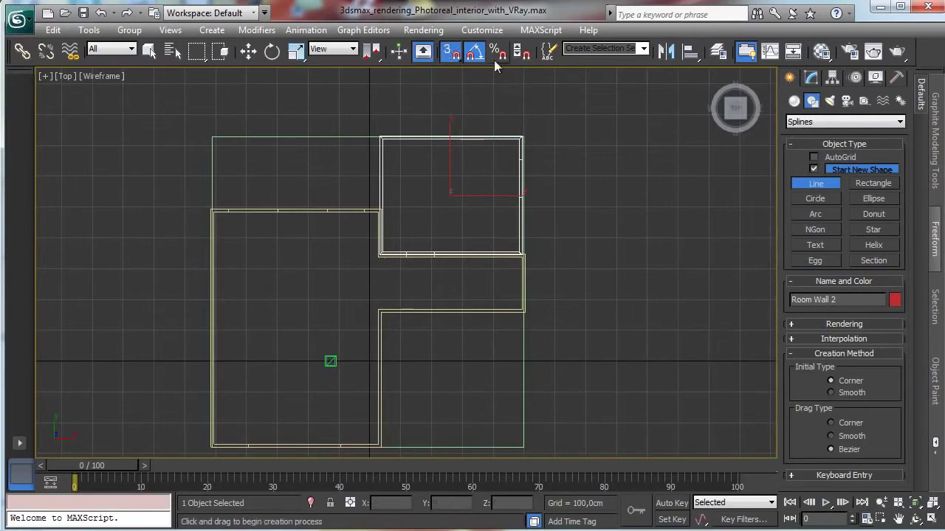
left_click(208, 208)
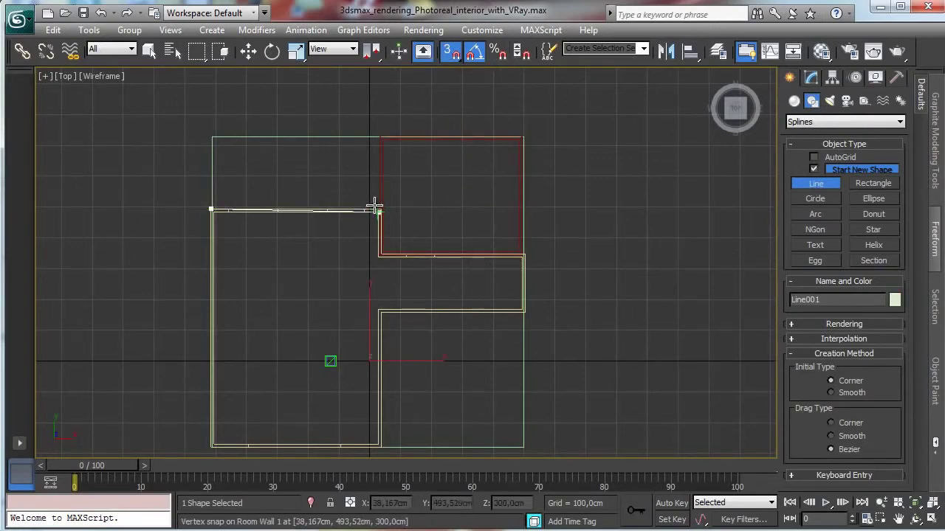
left_click(381, 209)
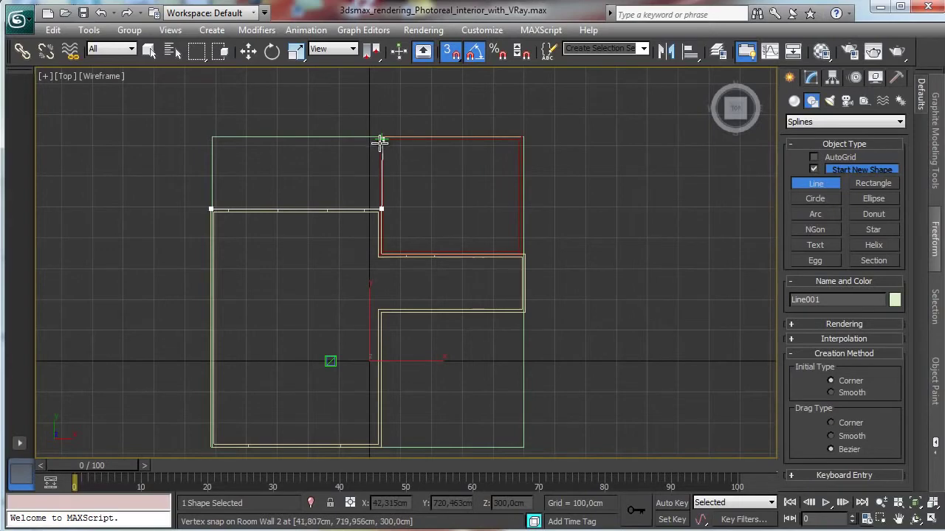
Continue the line around Room Wall 2, snapping to its two back corners and its outer front corner.
left_click(381, 140)
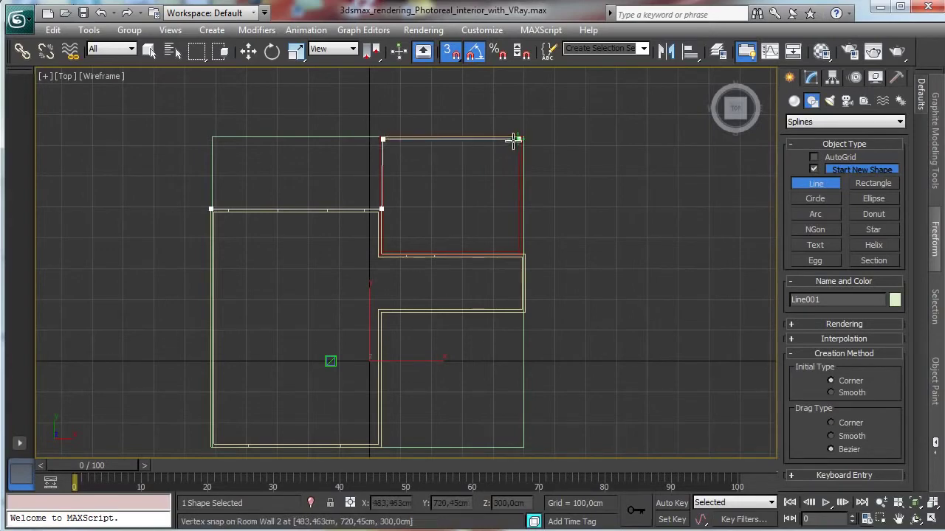
left_click(517, 139)
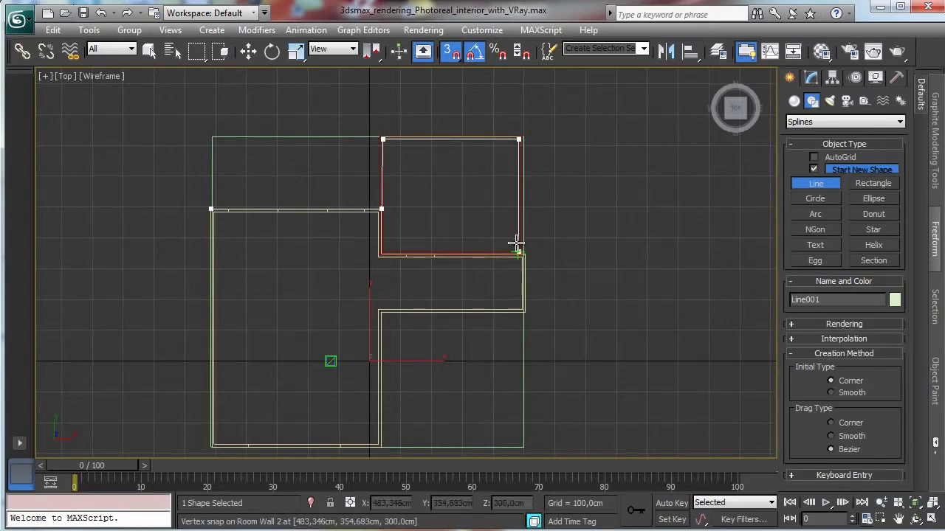
left_click(520, 253)
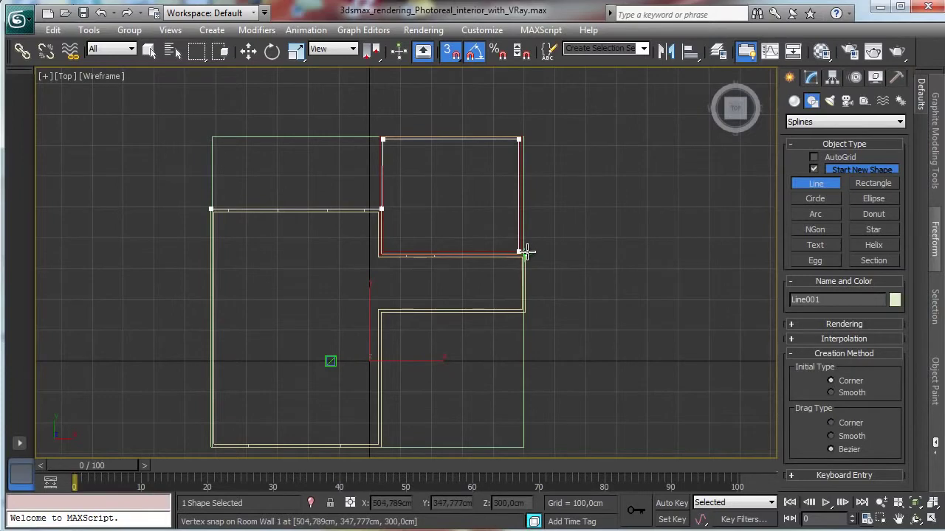
Trace the remaining outer corners of Room Wall 1 back to the line's start point and close the spline.
left_click(524, 312)
left_click(381, 313)
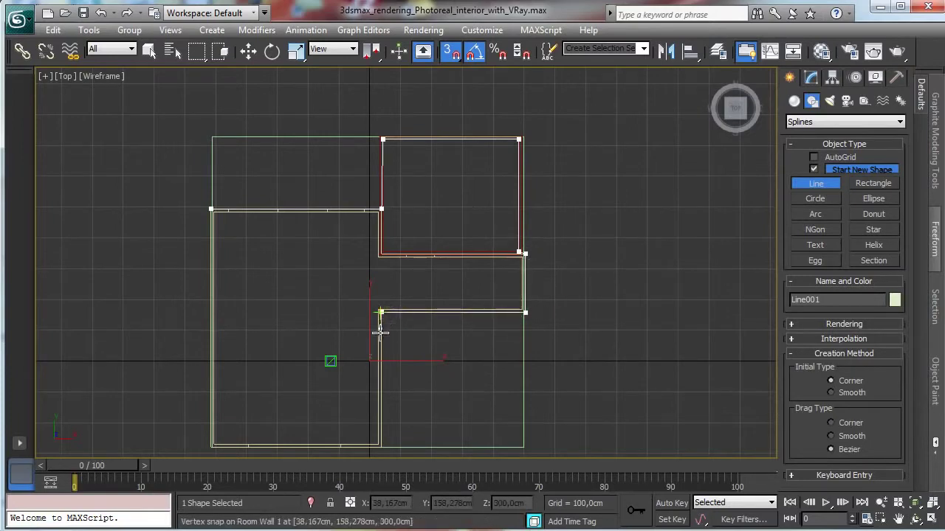
left_click(381, 446)
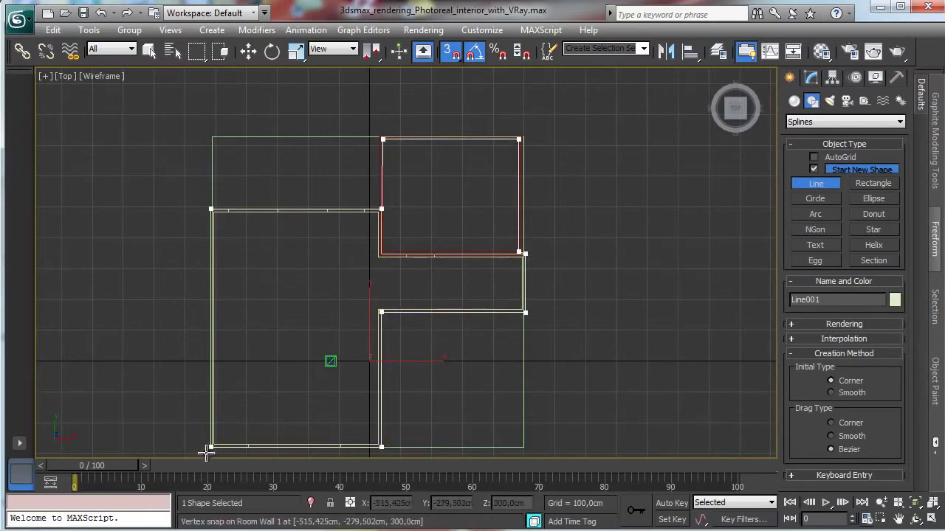
left_click(210, 447)
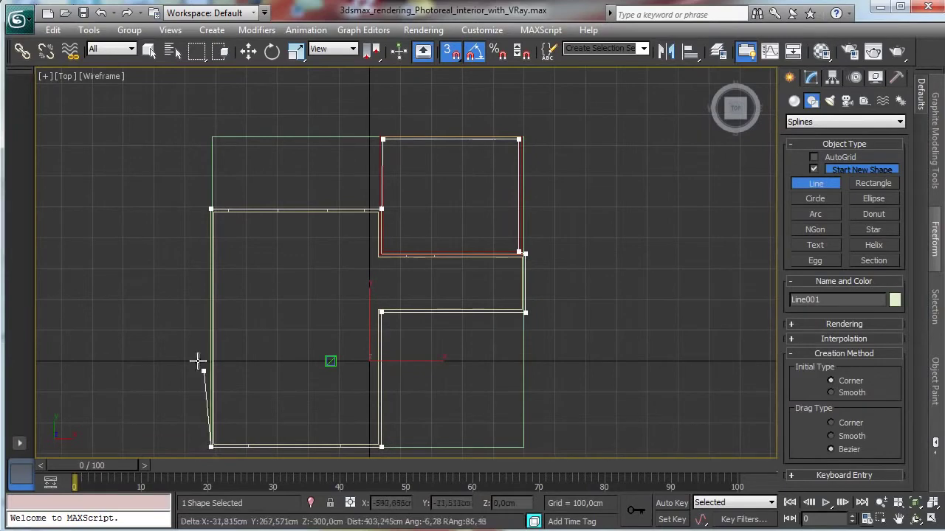
left_click(212, 209)
left_click(630, 456)
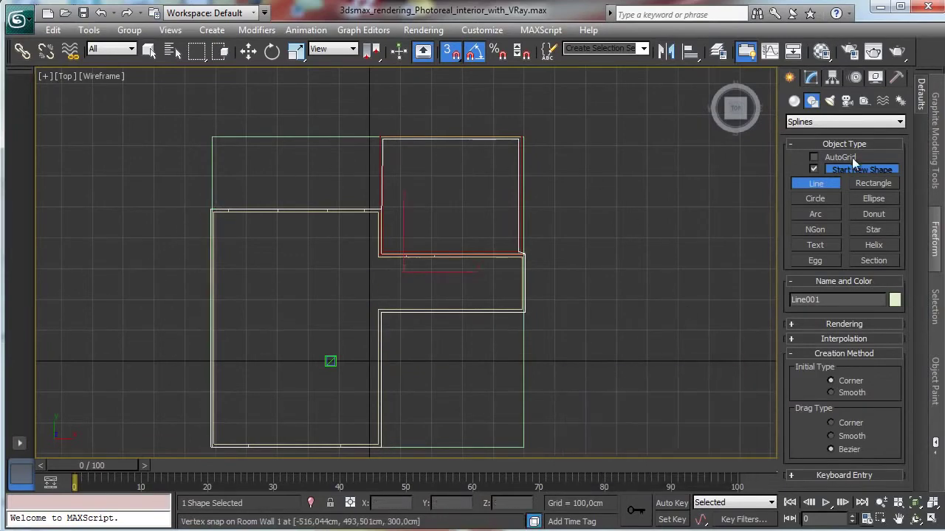
Extrude the closed outline by 5 cm to form a slab over the walls, and make the Left view active.
left_click(811, 78)
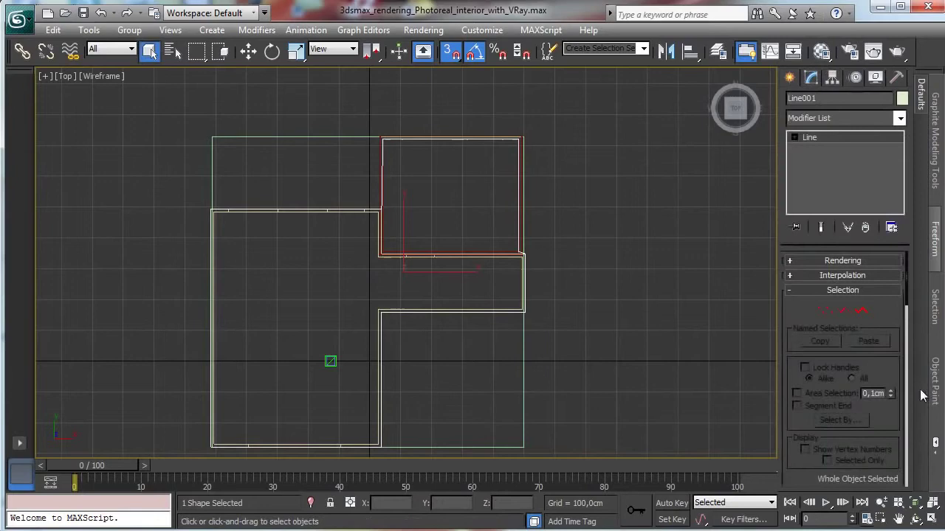
left_click(931, 519)
right_click(683, 343)
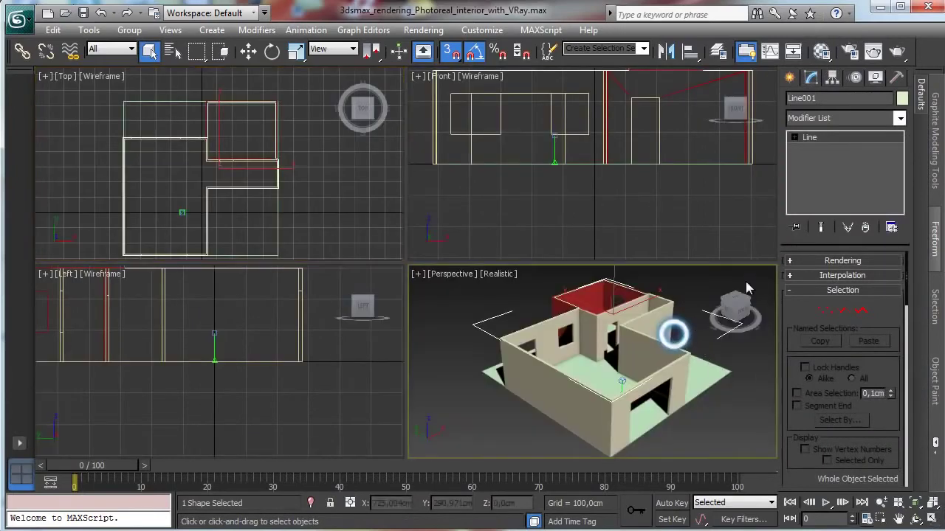
left_click(899, 118)
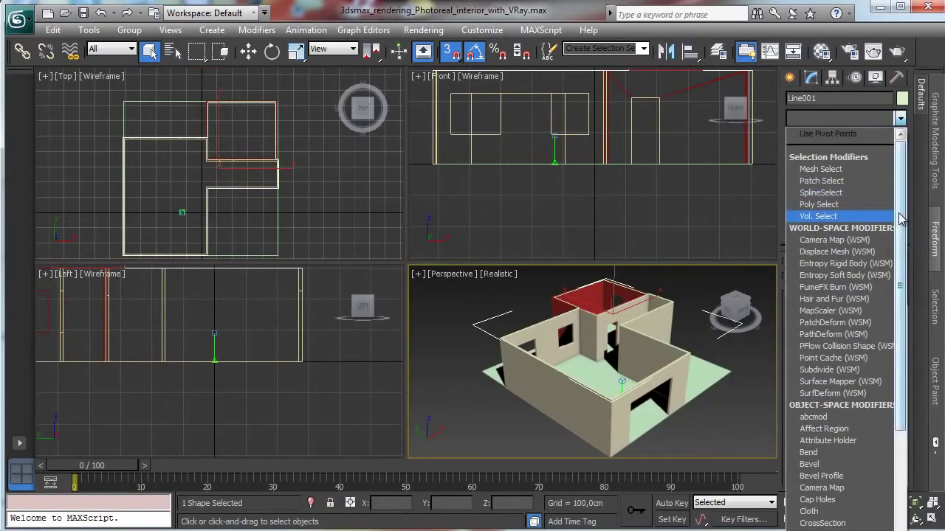
scroll(849, 295, "down", 5)
left_click(821, 465)
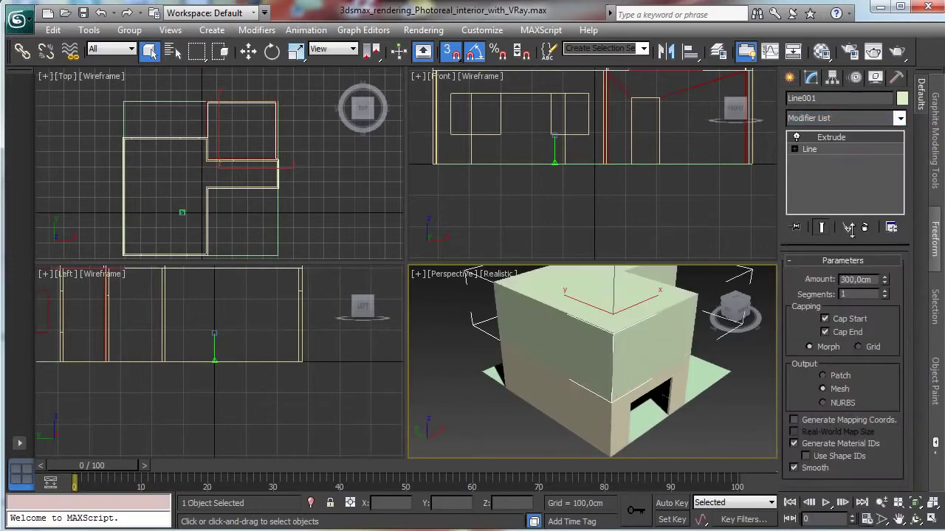
double_click(868, 279)
type("1")
key("Return")
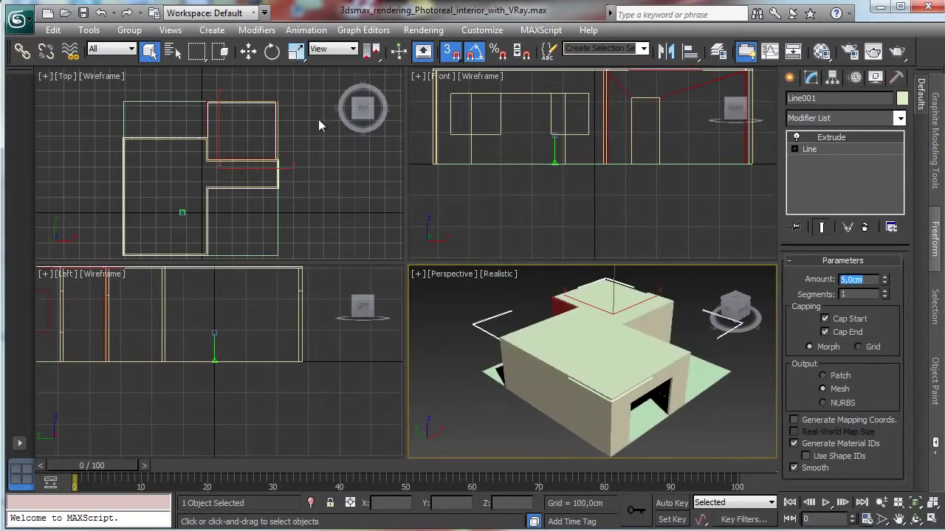
right_click(449, 101)
right_click(275, 277)
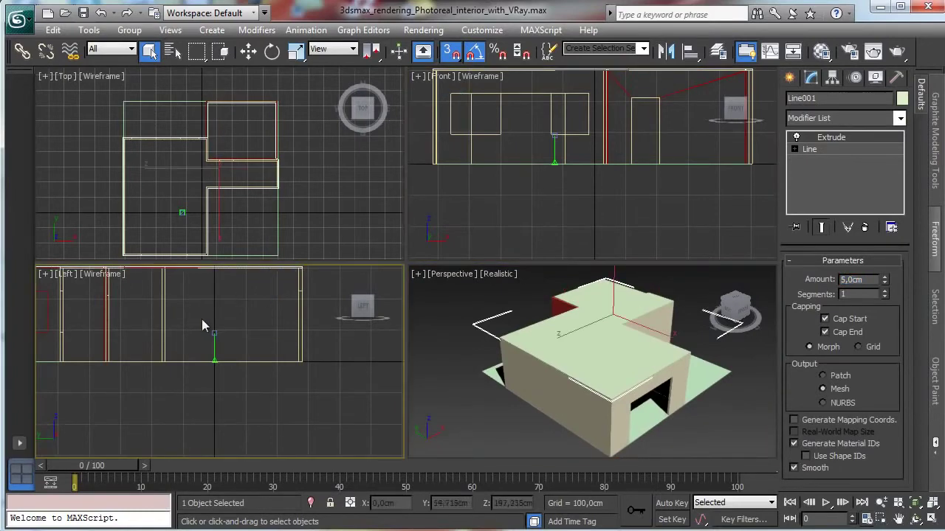
Place a targeted VRayPhysicalCam in the Top view, standing in the large room and aimed toward the upper-right, with a target distance of about 604 cm.
left_click(248, 51)
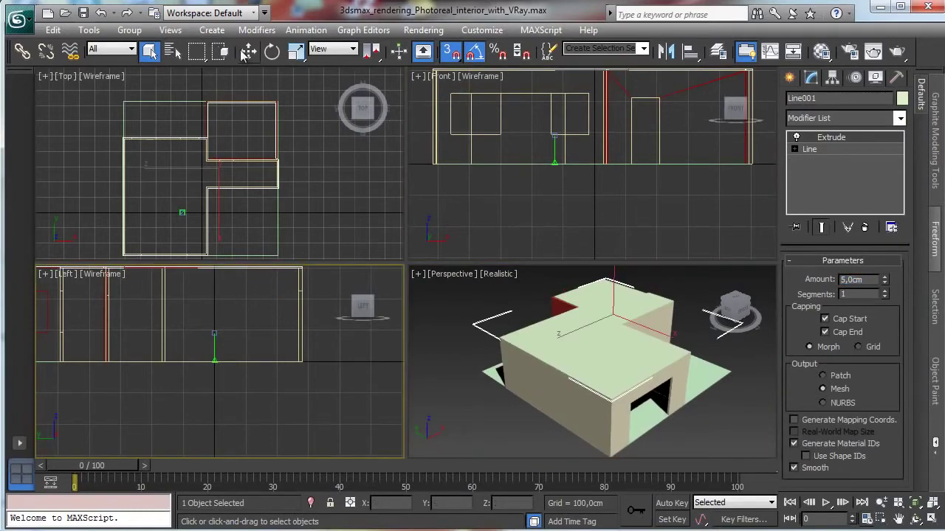
right_click(627, 175)
left_click(918, 504)
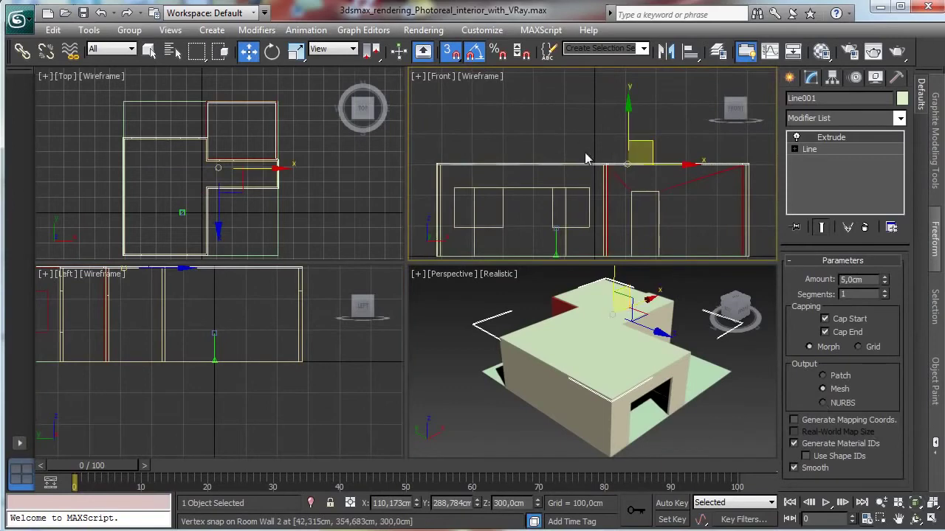
left_click(881, 503)
left_click_drag(611, 178, 648, 264)
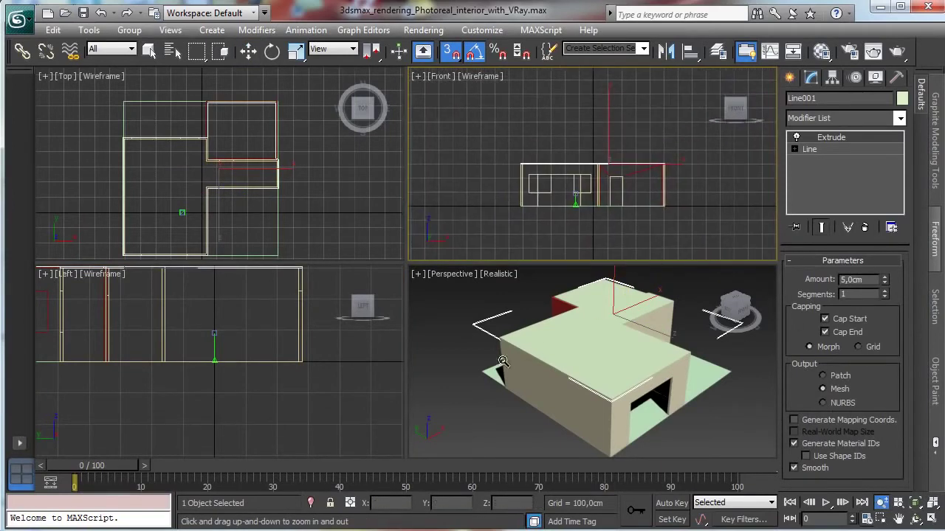
right_click(510, 350)
left_click(790, 77)
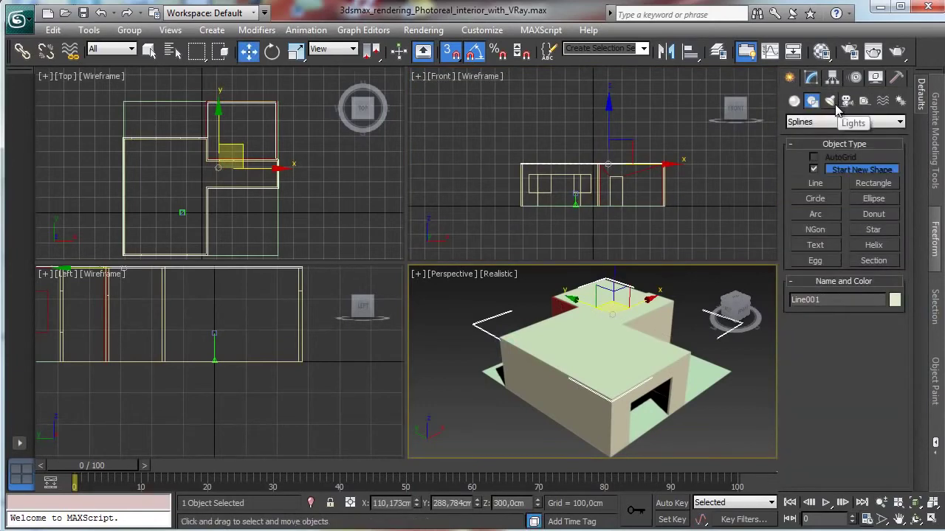
left_click(829, 101)
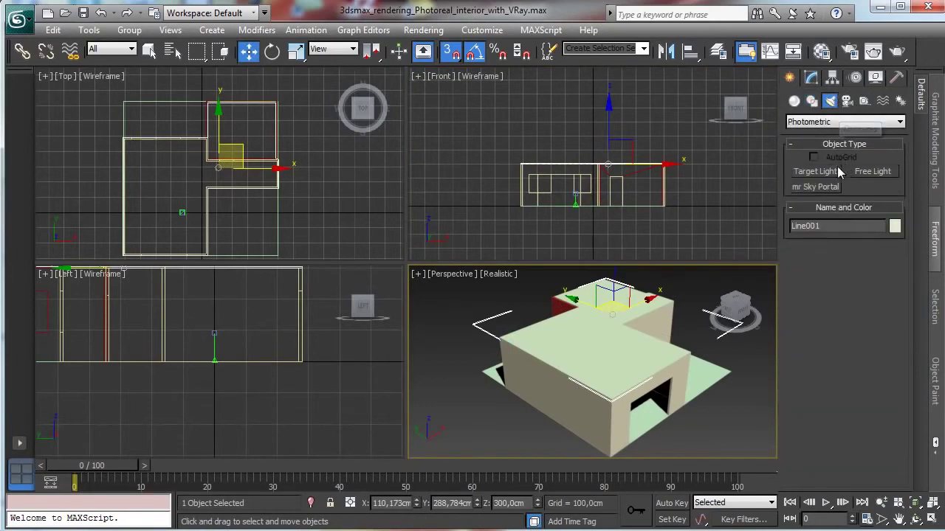
left_click(809, 123)
left_click(847, 101)
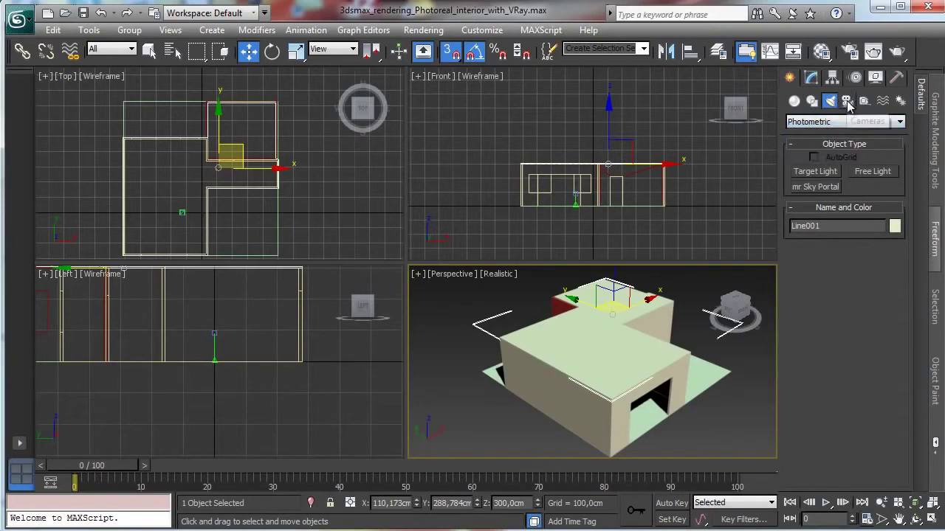
left_click(847, 101)
left_click(834, 122)
left_click(812, 146)
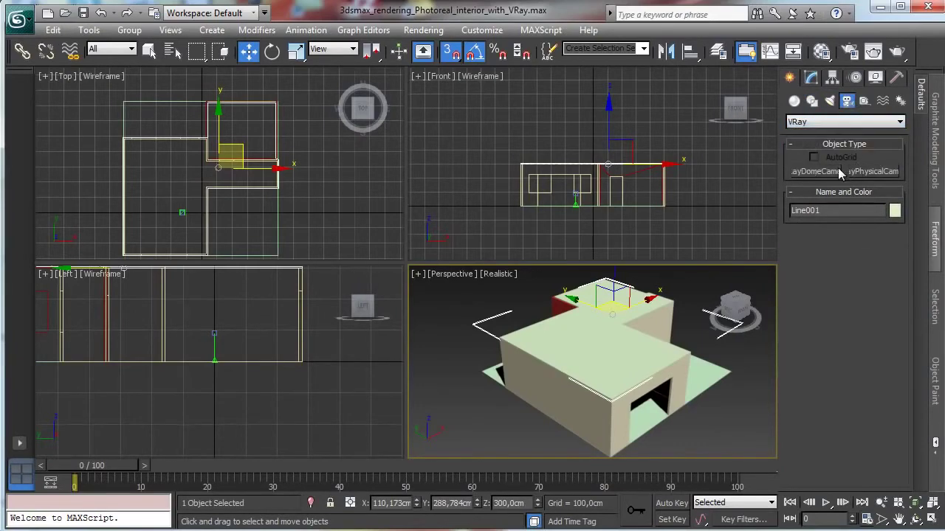
left_click(873, 172)
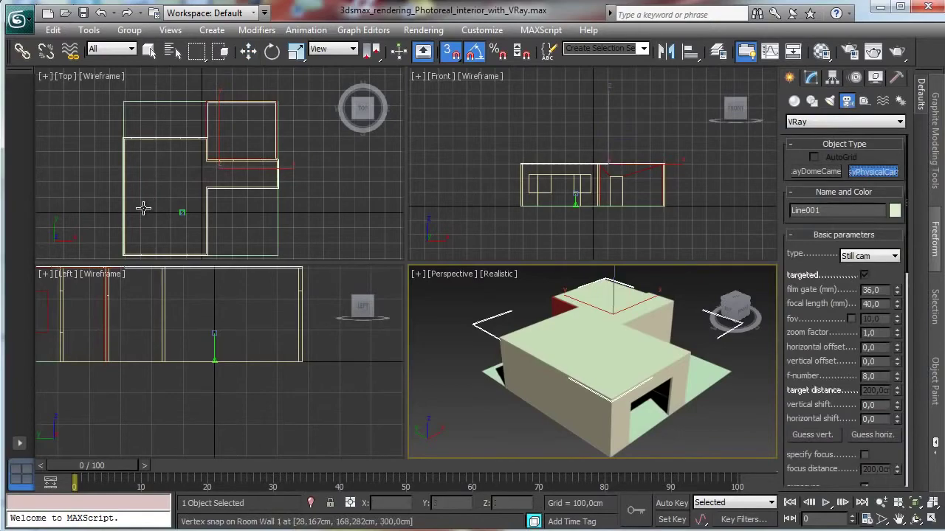
left_click_drag(144, 211, 207, 160)
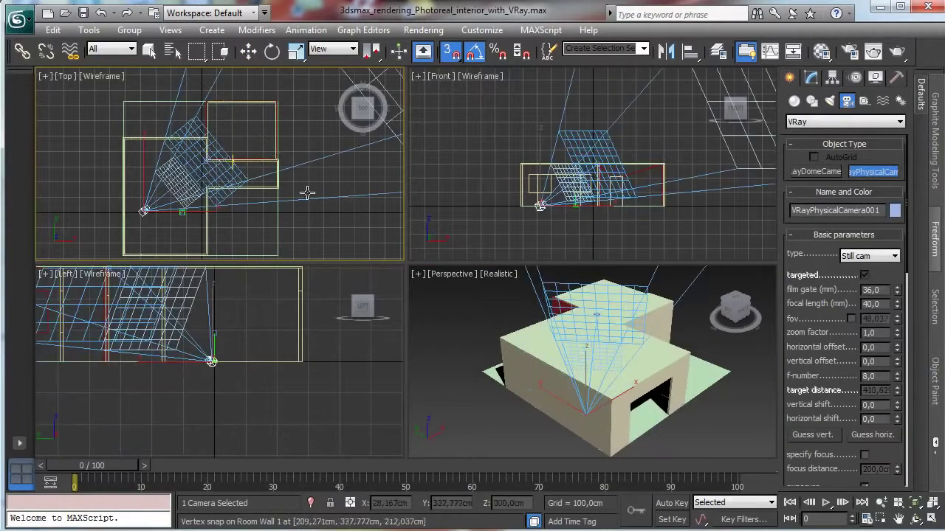
Show the camera's view in place of the Perspective view and raise the camera to a height of about 105 cm with snapping off.
right_click(485, 304)
key("c")
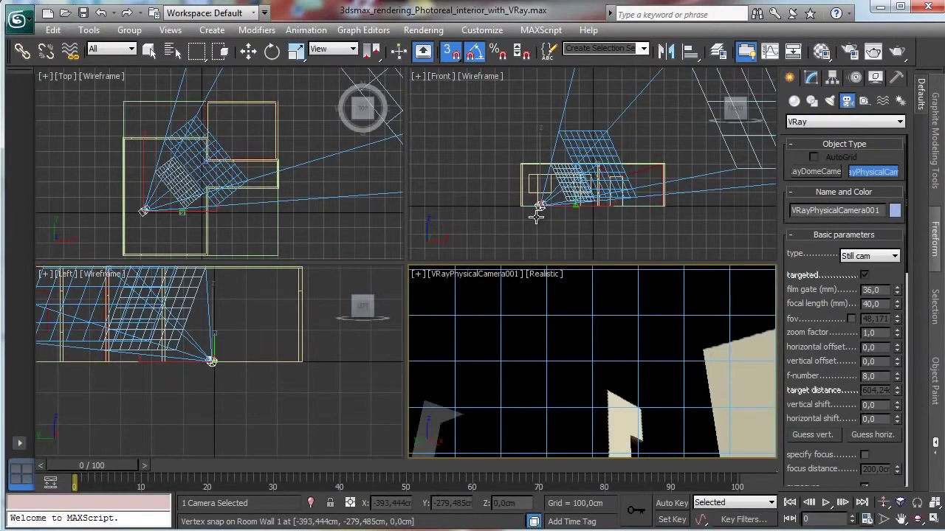
left_click(248, 51)
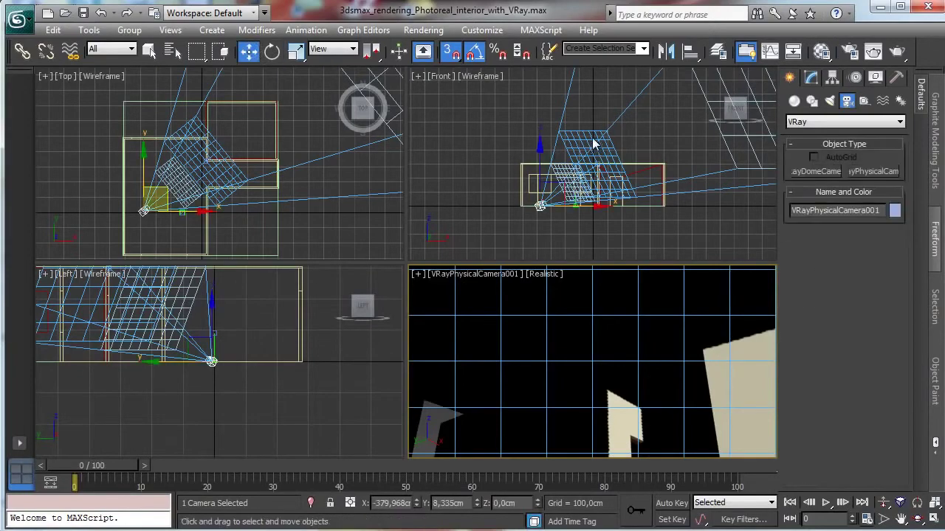
mouse_move(536, 167)
left_mouse_down()
mouse_move(527, 164)
mouse_move(540, 150)
mouse_move(541, 175)
left_mouse_up()
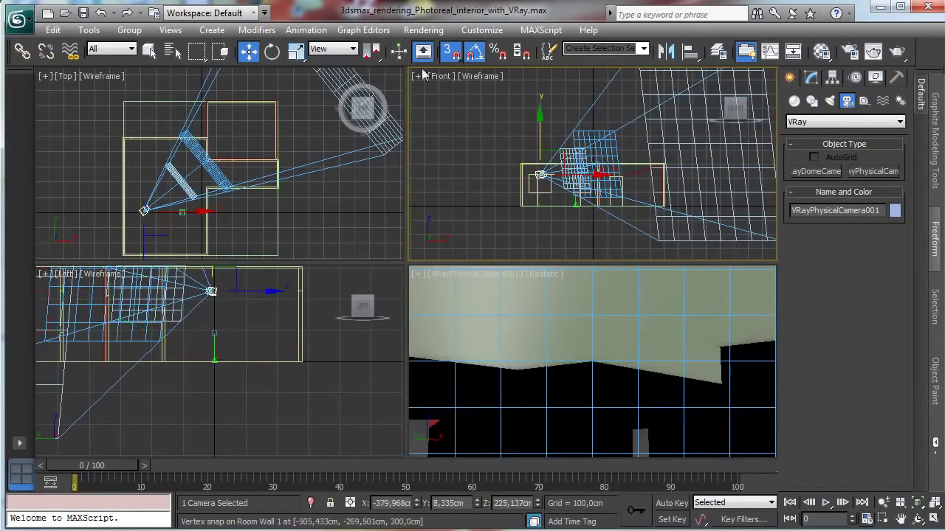
left_click(451, 51)
left_click_drag(540, 138, 540, 154)
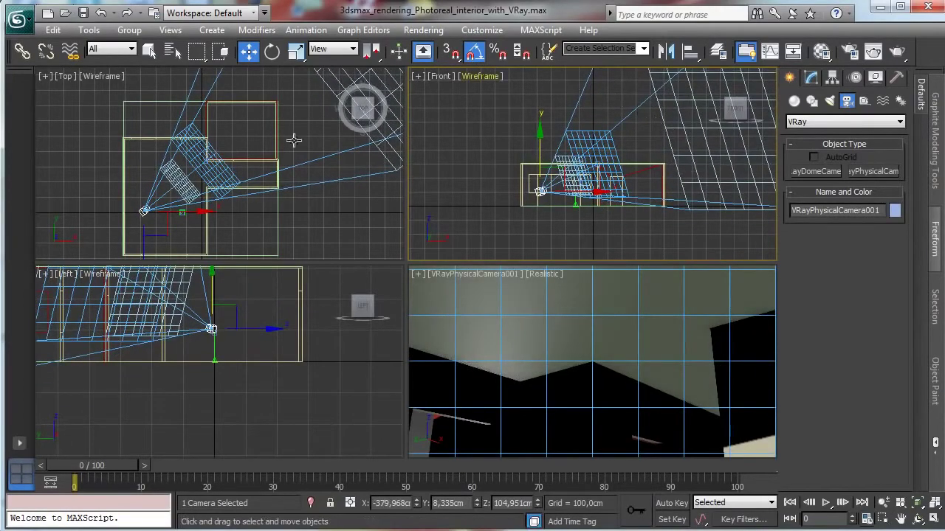
Select the camera's target and move it to about X -92 cm, Y 430 cm at a height of about 148 cm.
left_click(484, 274)
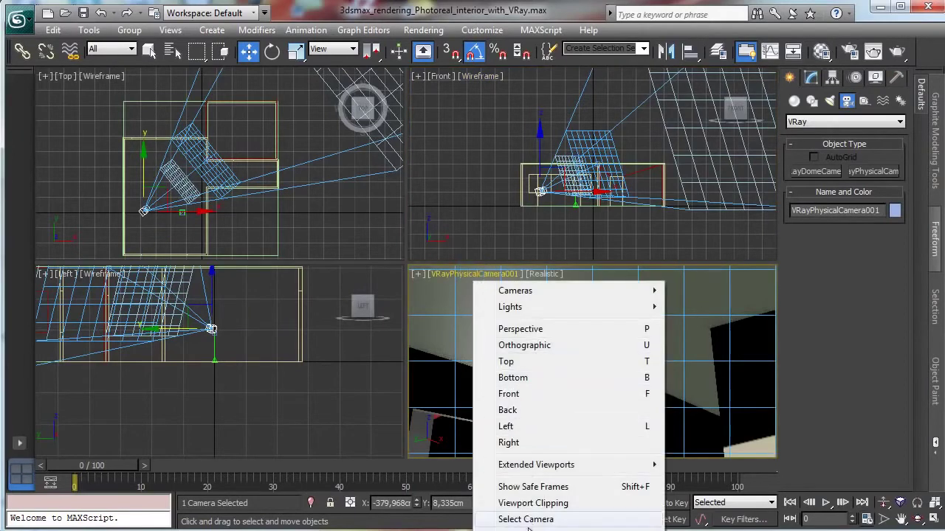
left_click(502, 519)
left_click_drag(592, 321, 569, 440)
left_click_drag(207, 138, 210, 128)
Switch the camera view's display from Realistic to Shaded.
right_click(500, 318)
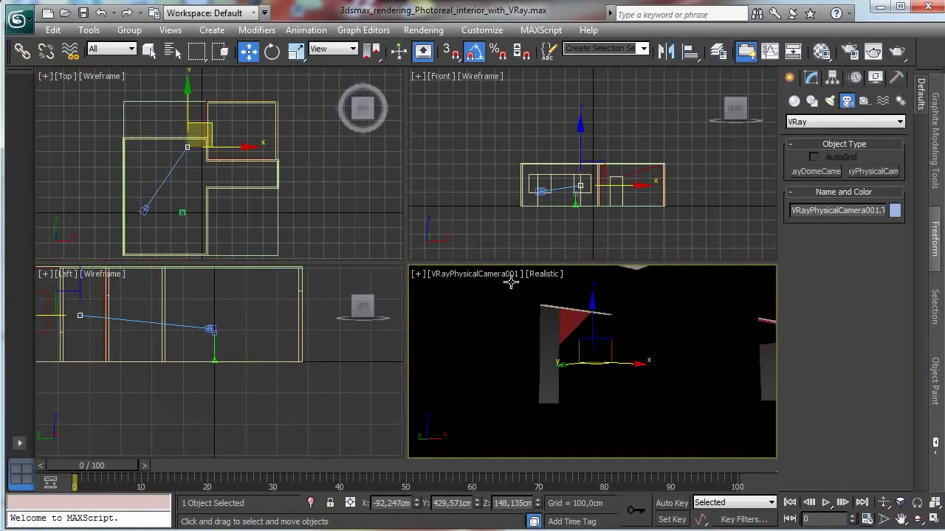
left_click(538, 277)
left_click(552, 308)
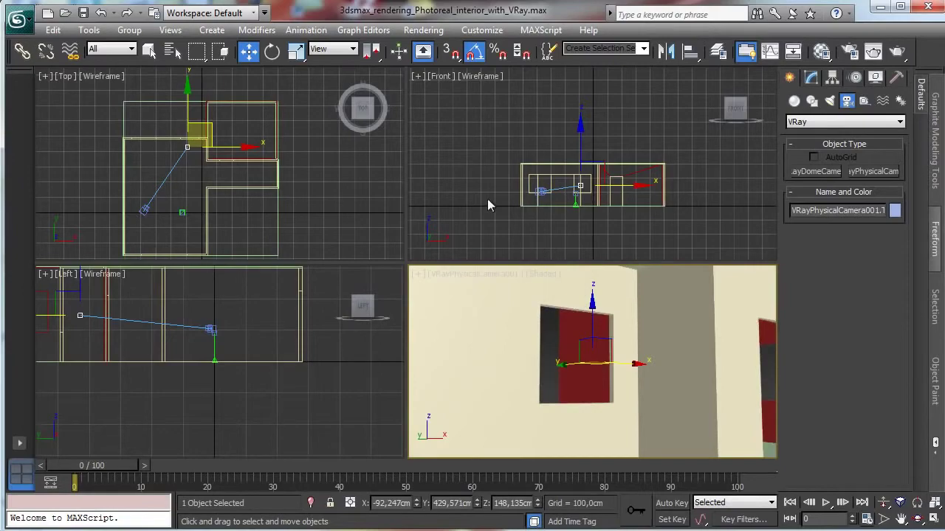
Move the camera back toward the large room's lower-left corner and shift its target to about X -63 cm, Y 342 cm.
left_click(140, 209)
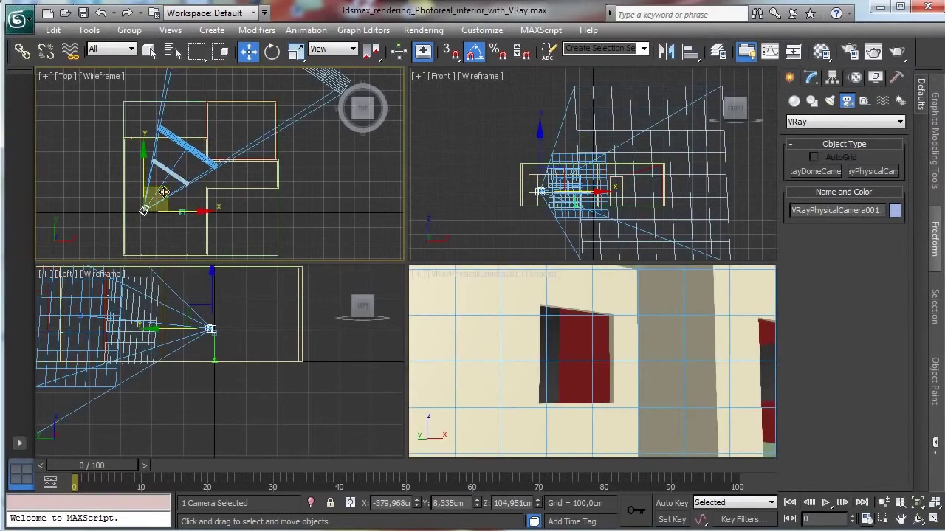
left_click_drag(163, 192, 150, 217)
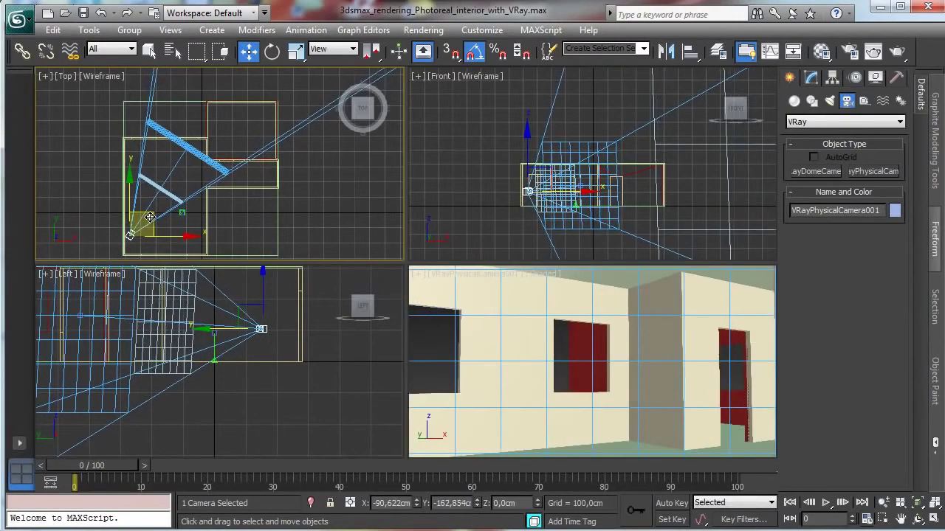
left_click(185, 147)
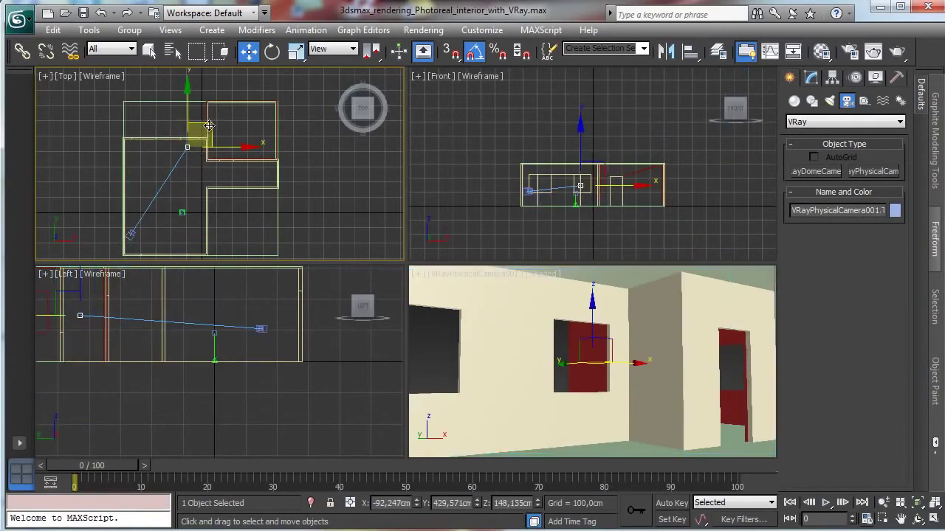
left_click_drag(208, 130, 214, 139)
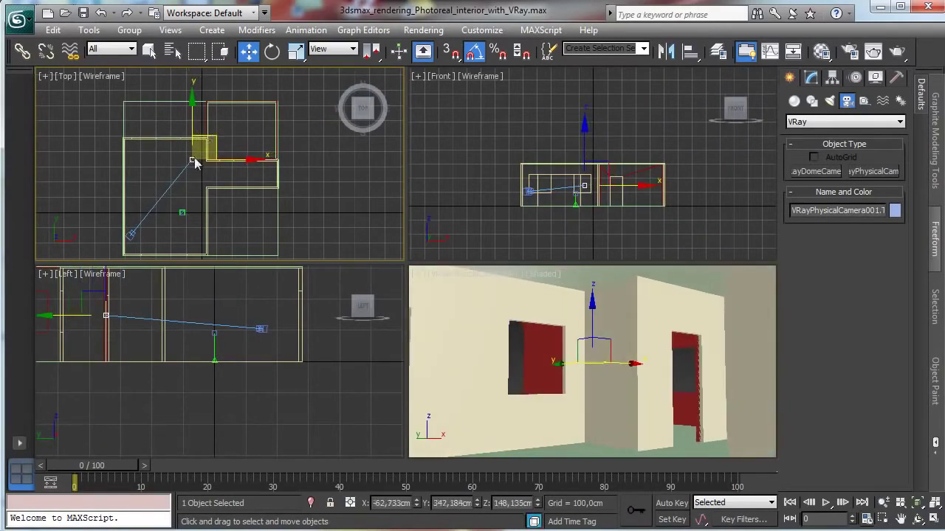
Move the camera into the room's lower-left corner at about X -498 cm, Y -254 cm and lower it to about 85 cm.
left_click(130, 235)
left_click_drag(147, 214, 142, 229)
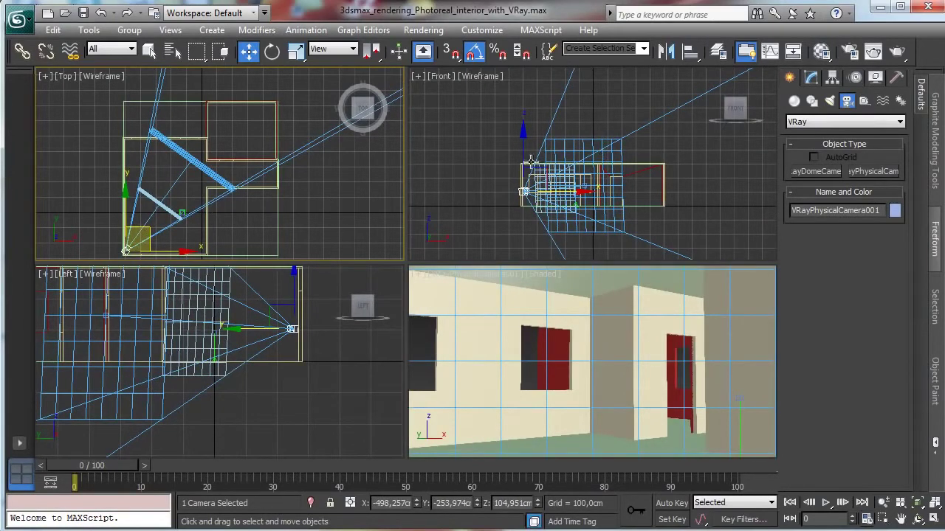
left_click(522, 150)
mouse_move(523, 150)
left_mouse_down()
mouse_move(520, 137)
mouse_move(518, 153)
left_mouse_up()
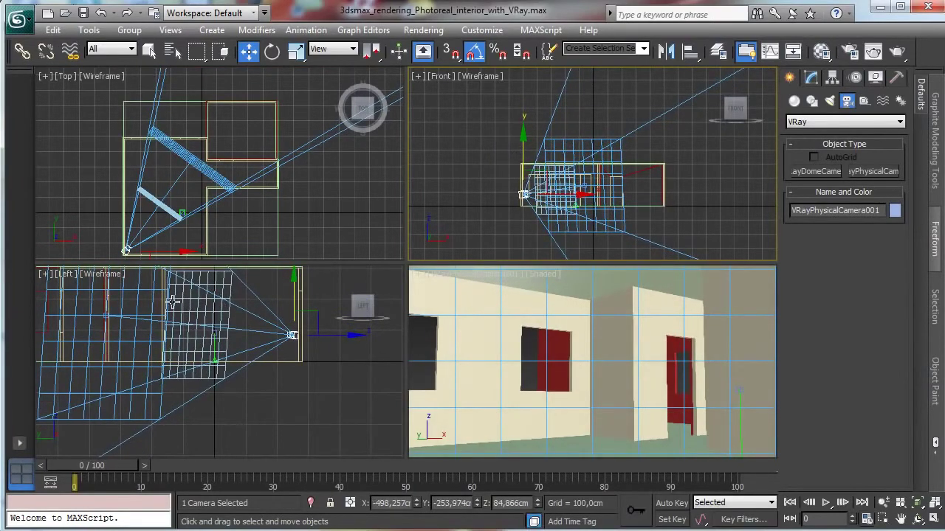
Select the camera's target and lower it to a height of about 120 cm.
left_click(447, 279)
left_click(452, 274)
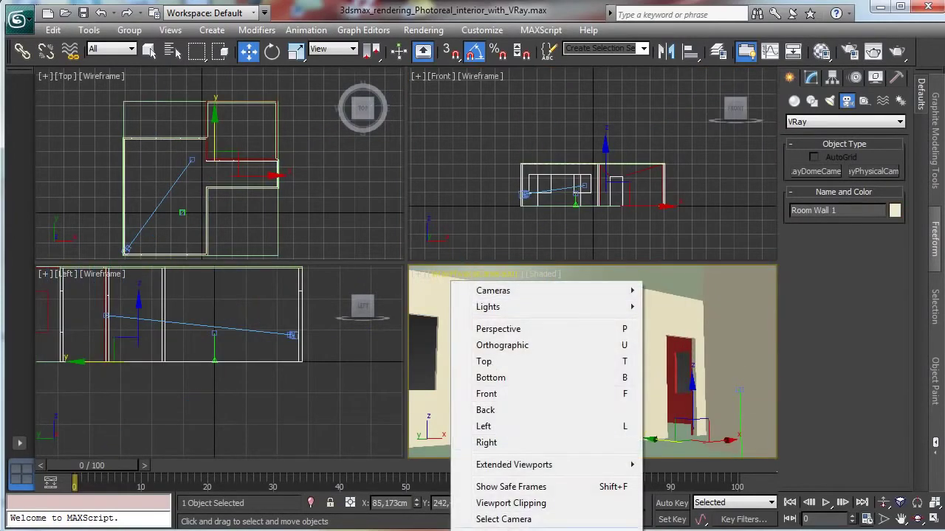
left_click(509, 530)
left_click_drag(591, 316, 589, 332)
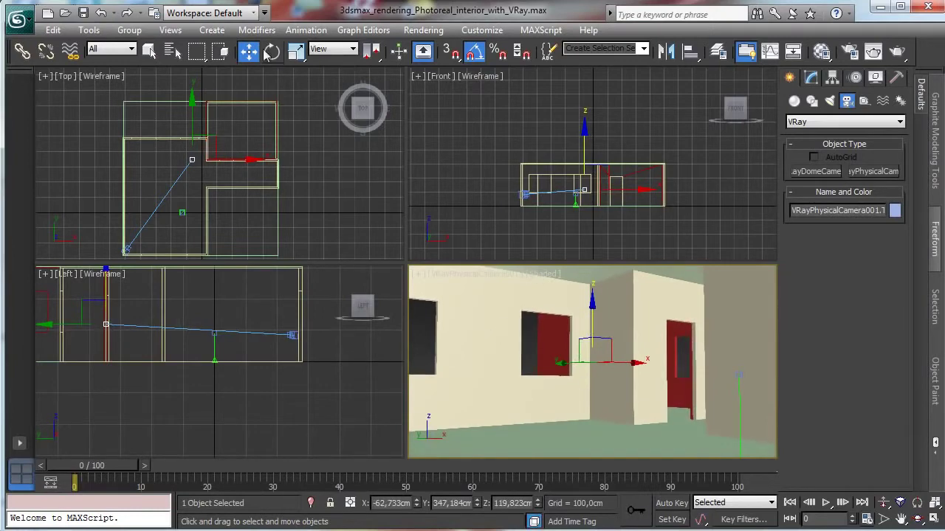
left_click(150, 50)
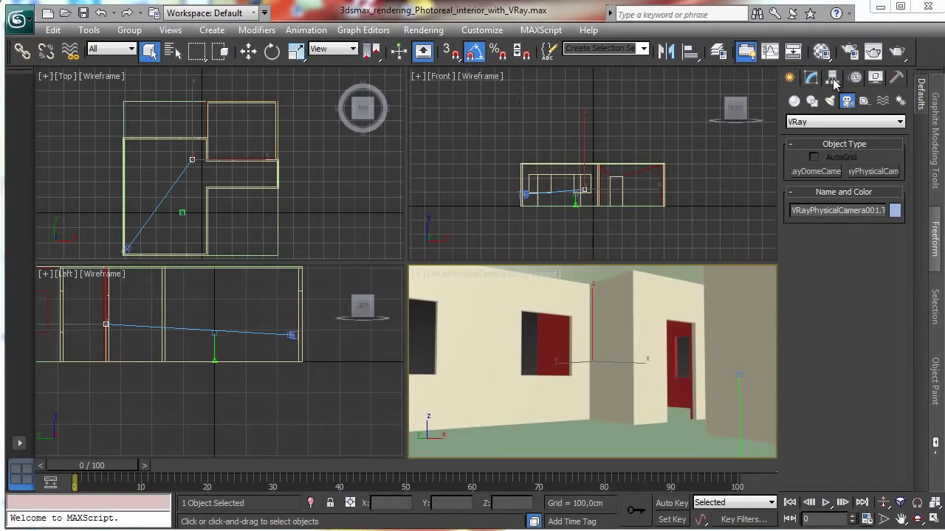
Create a Daylight system in the Top view with its compass near the house's centre, declining the suggested exposure control change.
left_click(900, 101)
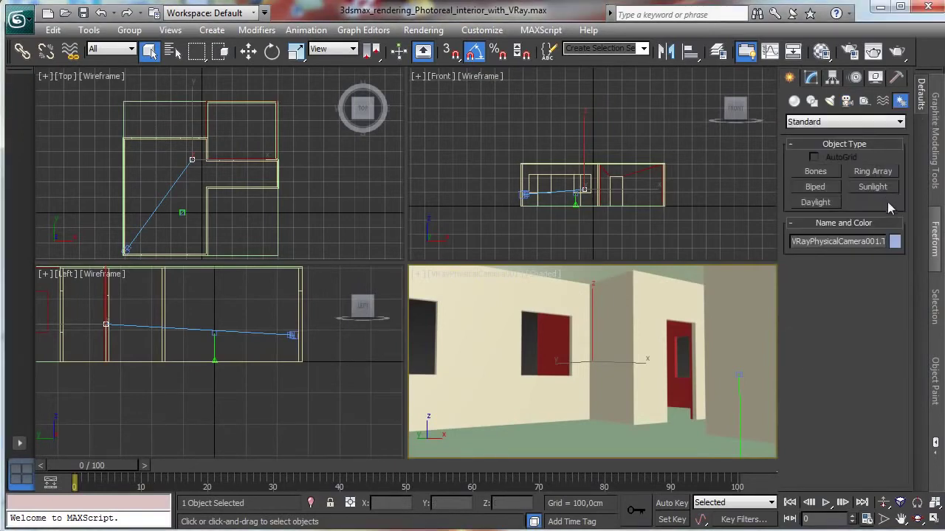
left_click(831, 203)
left_click(488, 313)
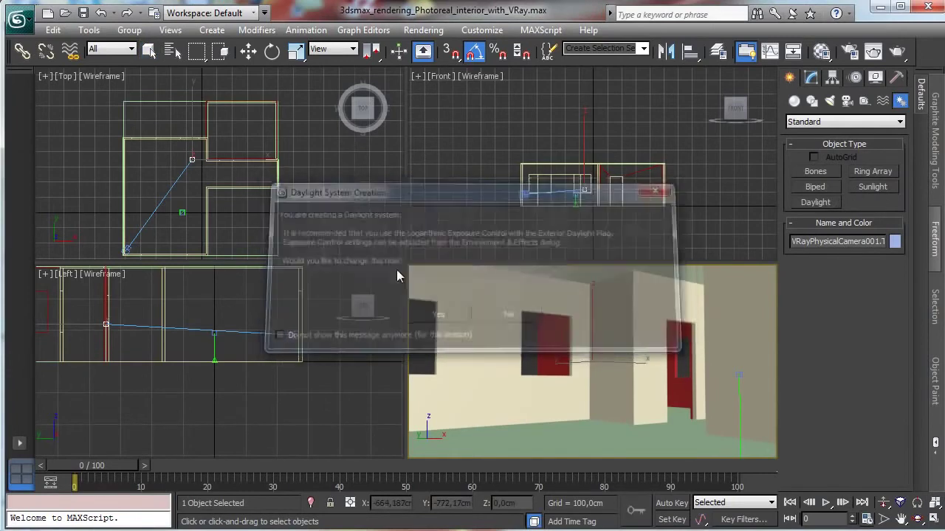
left_click_drag(196, 174, 220, 150)
left_click(234, 111)
right_click(570, 329)
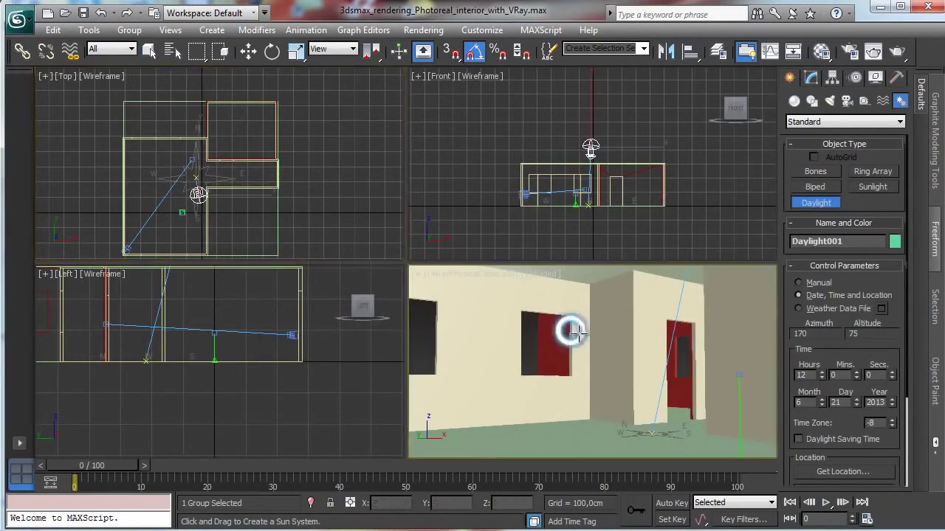
Assign V-Ray Adv 2.30.01 as the production renderer and put the render settings away.
left_click(849, 51)
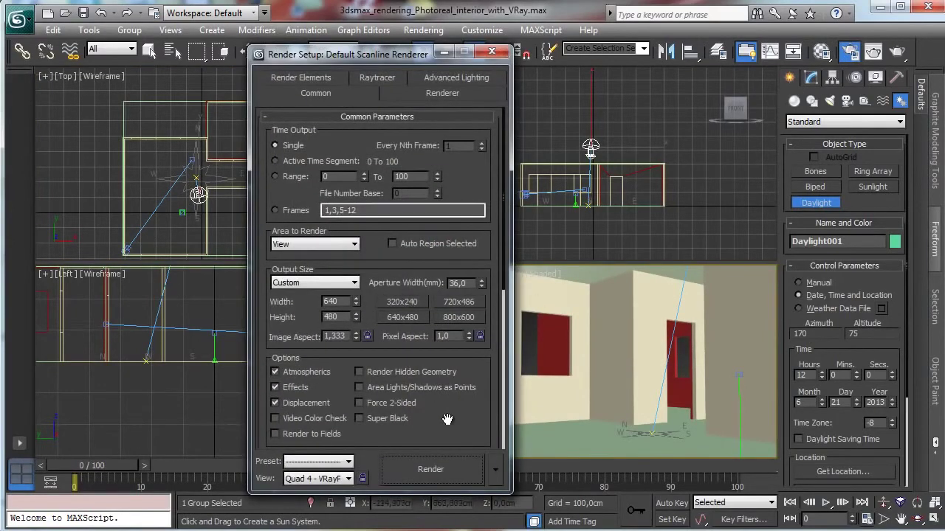
scroll(447, 417, "down", 5)
left_click(436, 441)
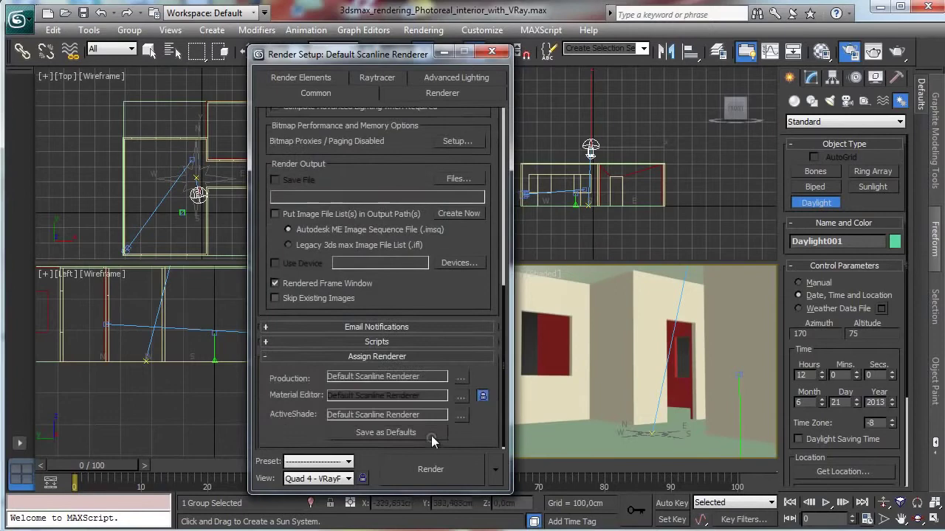
left_click(462, 380)
double_click(347, 208)
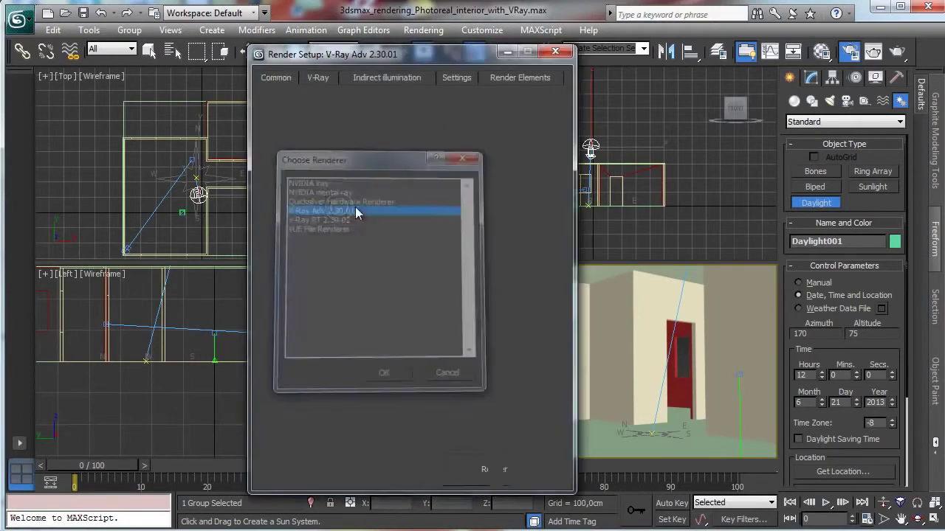
left_click(516, 52)
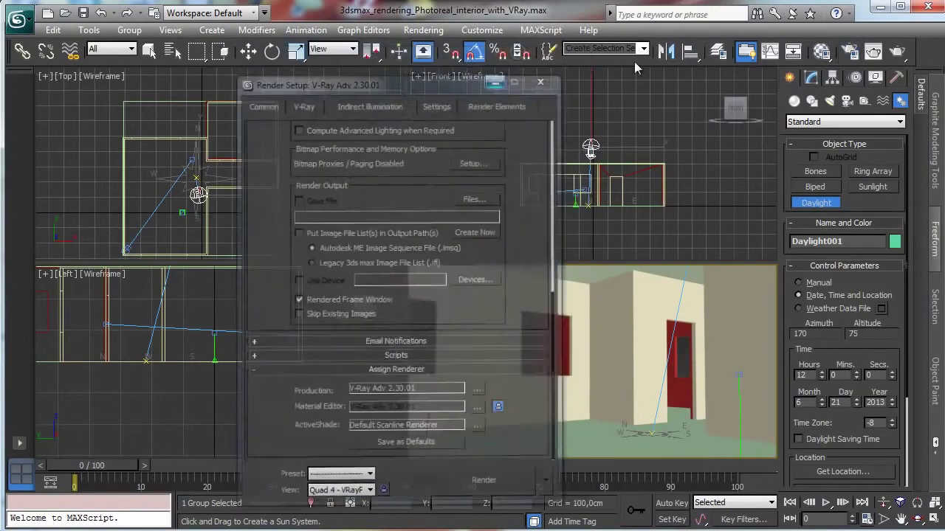
Set the Daylight system's sunlight to VRaySun and agree to add a VRaySky environment map.
left_click(808, 80)
left_click(894, 293)
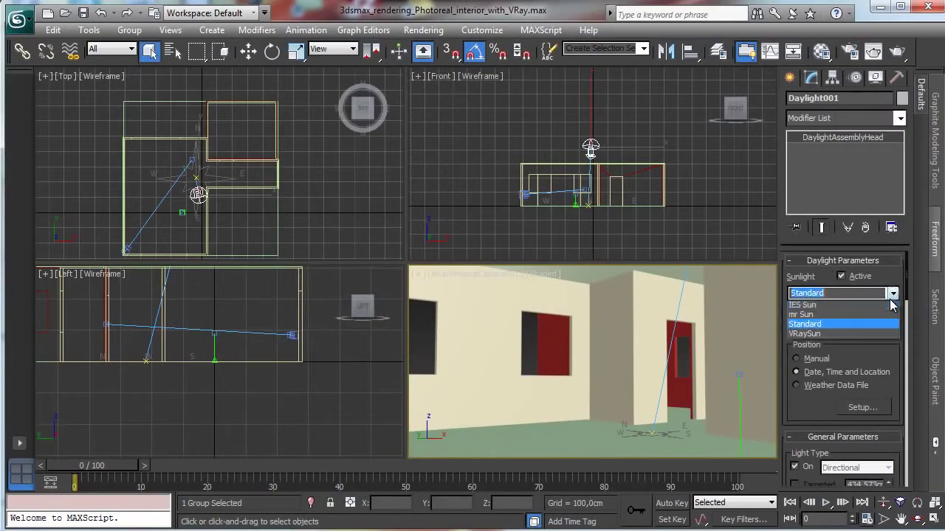
left_click(808, 336)
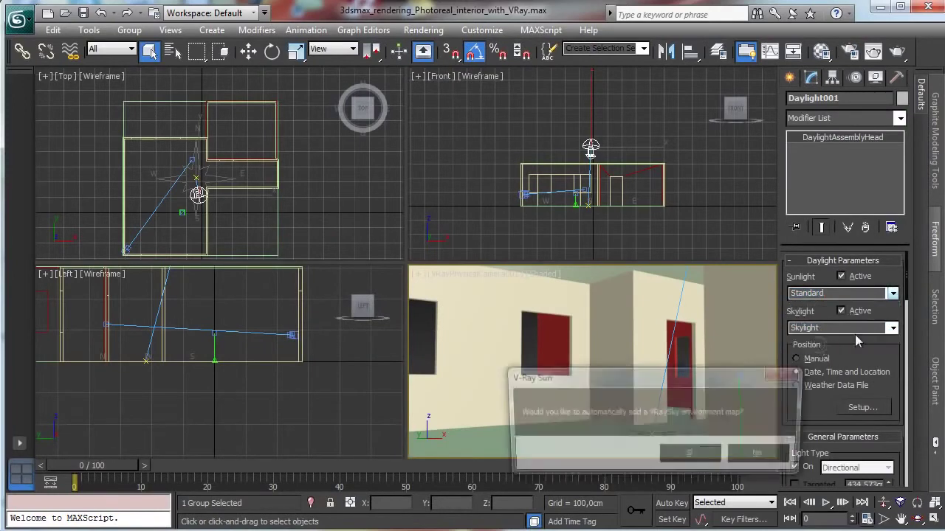
left_click(691, 457)
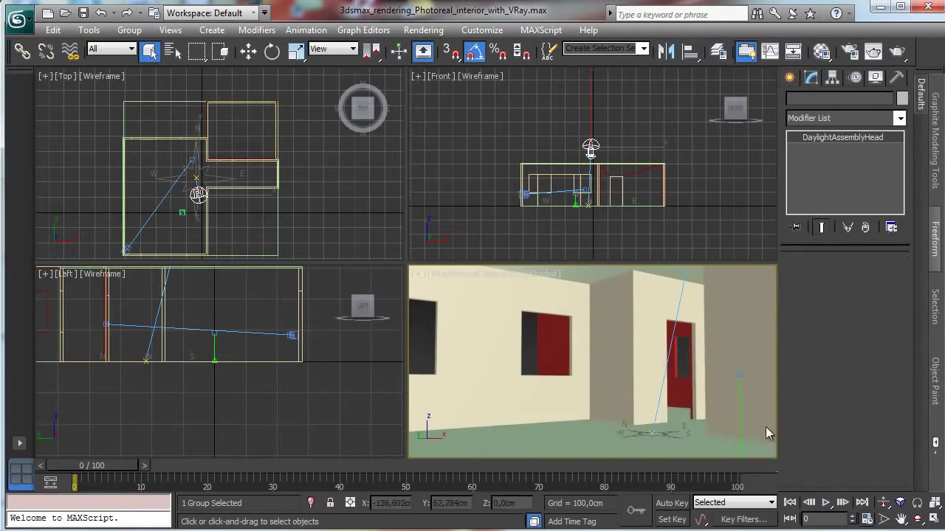
Turn off the Daylight system's skylight and open the common render settings, keeping the camera view uncovered.
left_click(860, 313)
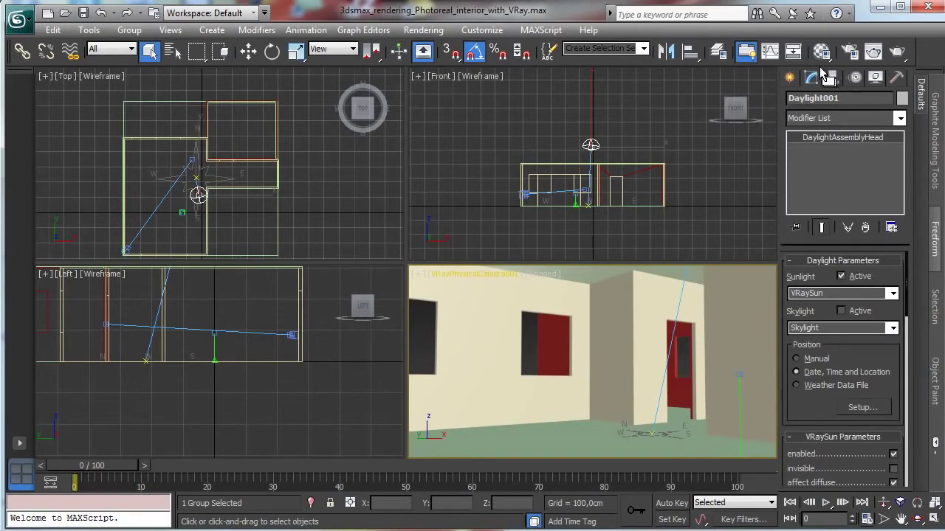
left_click(852, 53)
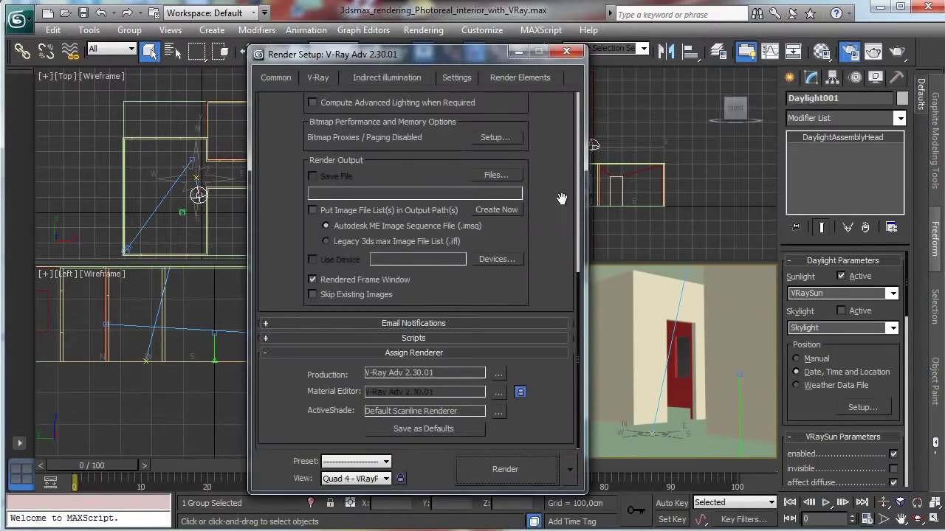
left_click(332, 80)
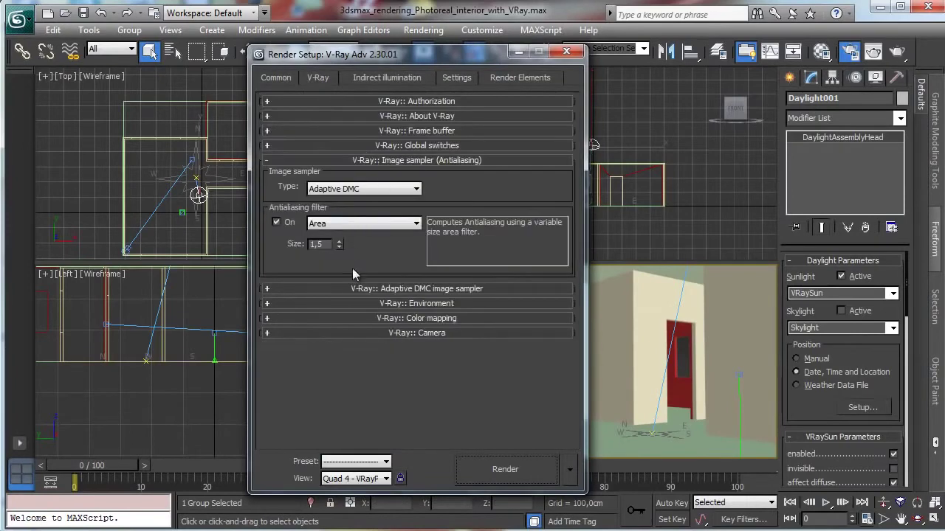
left_click(275, 78)
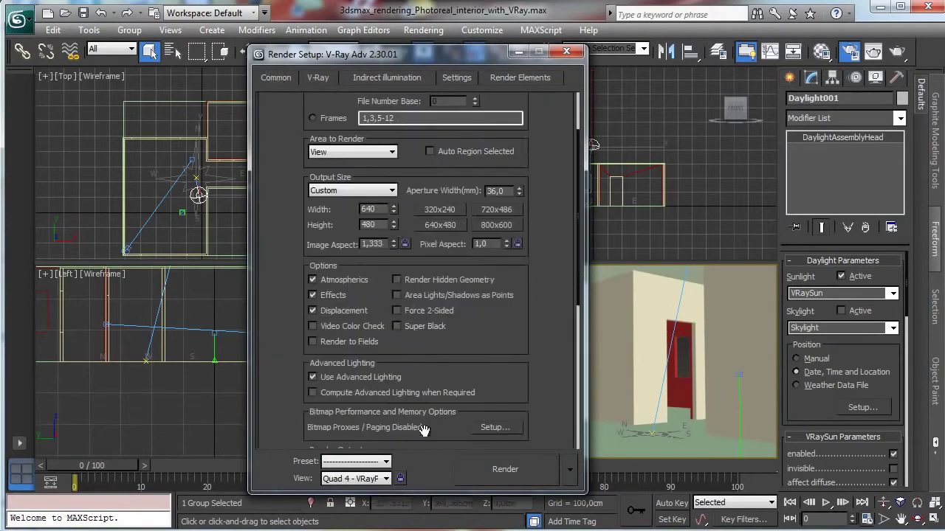
scroll(401, 225, "up", 4)
left_click_drag(441, 53, 183, 74)
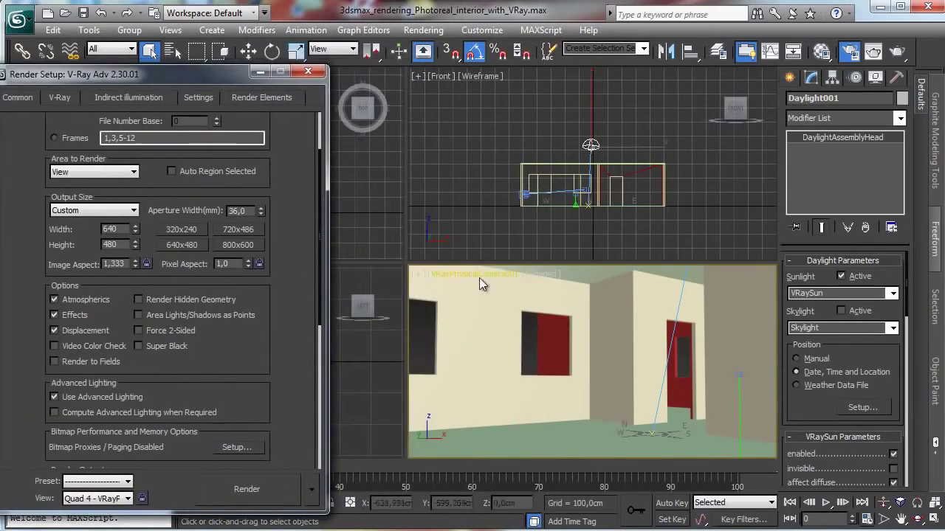
Show safe frames in the V-Ray camera view and set the render output size to 1280 by 720.
left_click(479, 278)
left_click(525, 487)
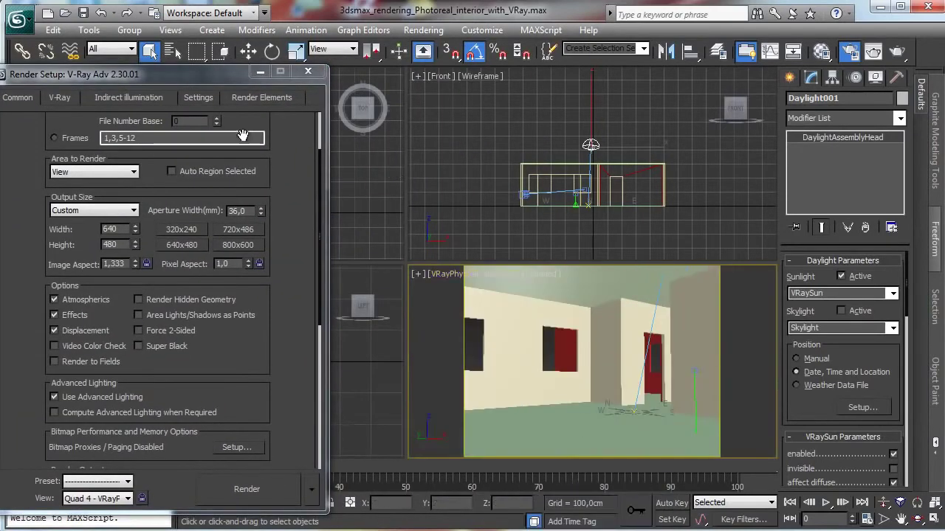
double_click(112, 230)
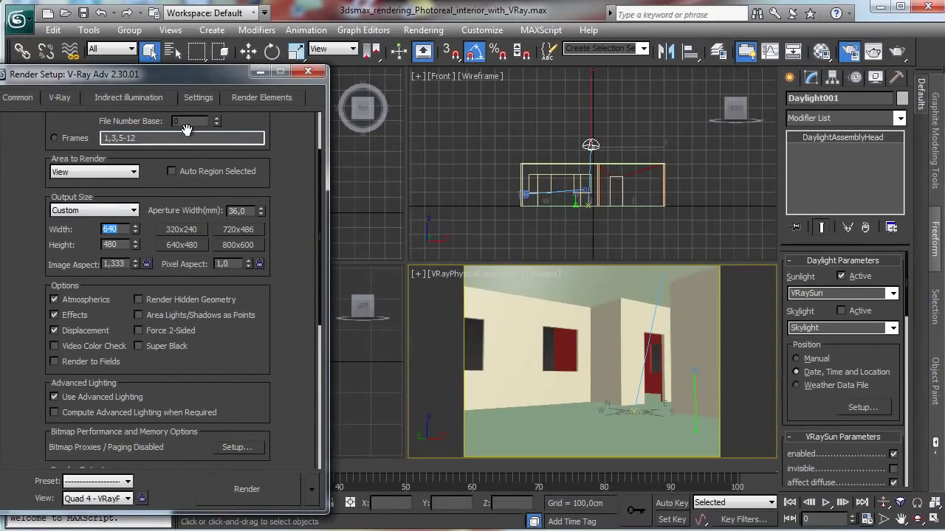
type("1280")
key("Tab")
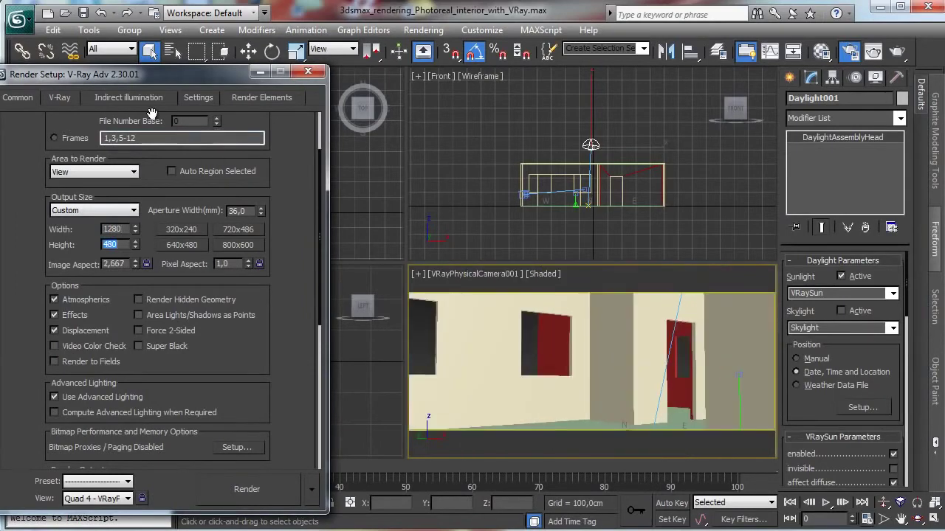
key("Return")
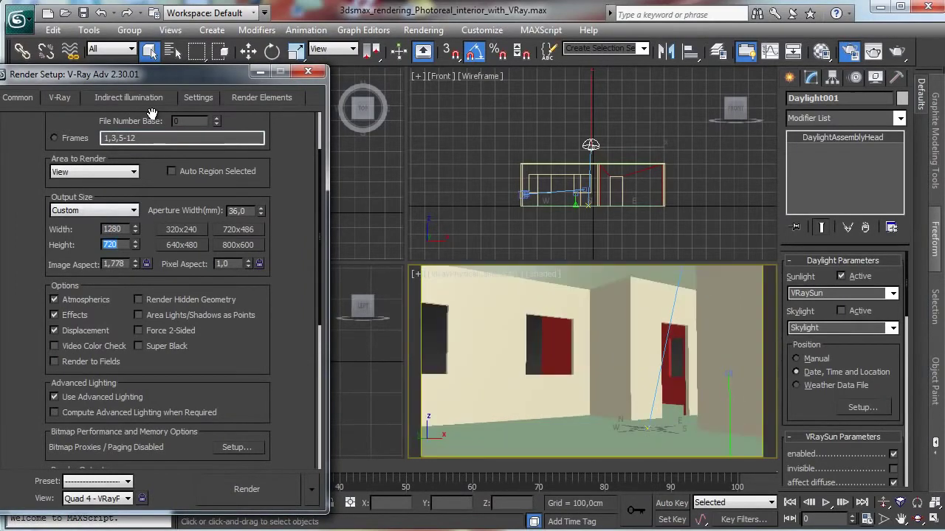
Lock the image aspect ratio and set the output width to 450.
left_click(146, 264)
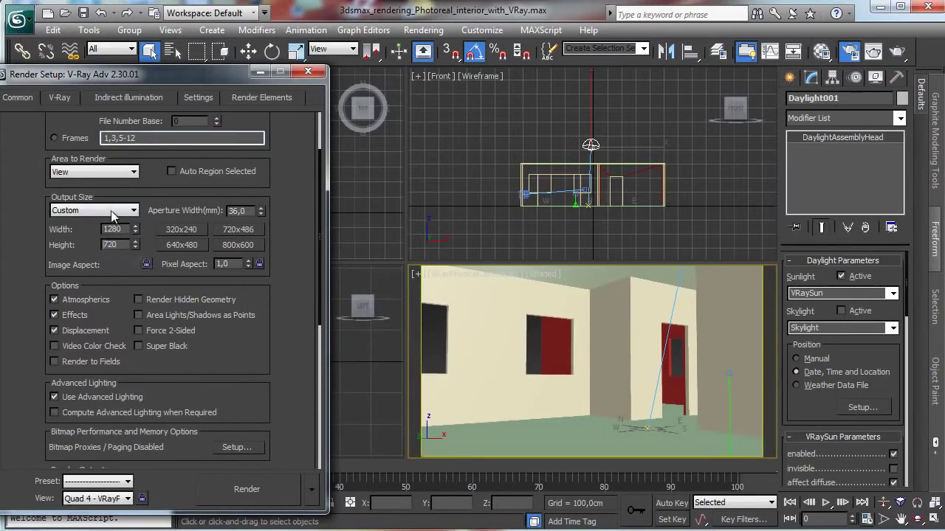
double_click(117, 229)
type("450")
key("Return")
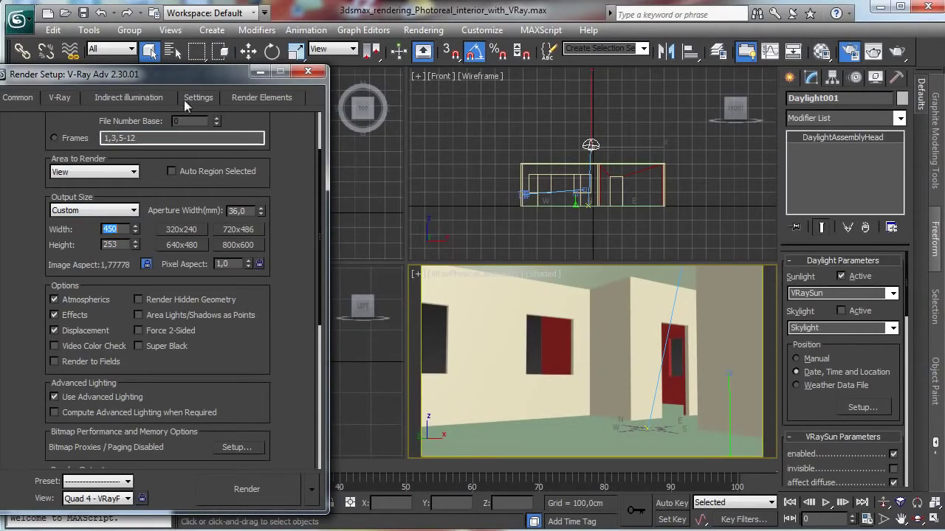
Unlock the Material Editor renderer from the production renderer and assign V-Ray RT 2.30.02 to it.
left_click(312, 490)
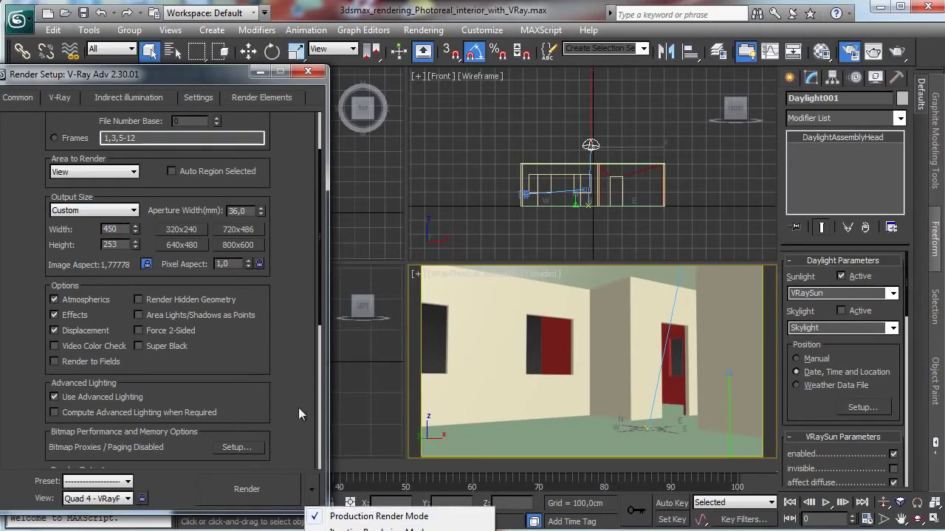
scroll(299, 408, "down", 6)
left_click(262, 430)
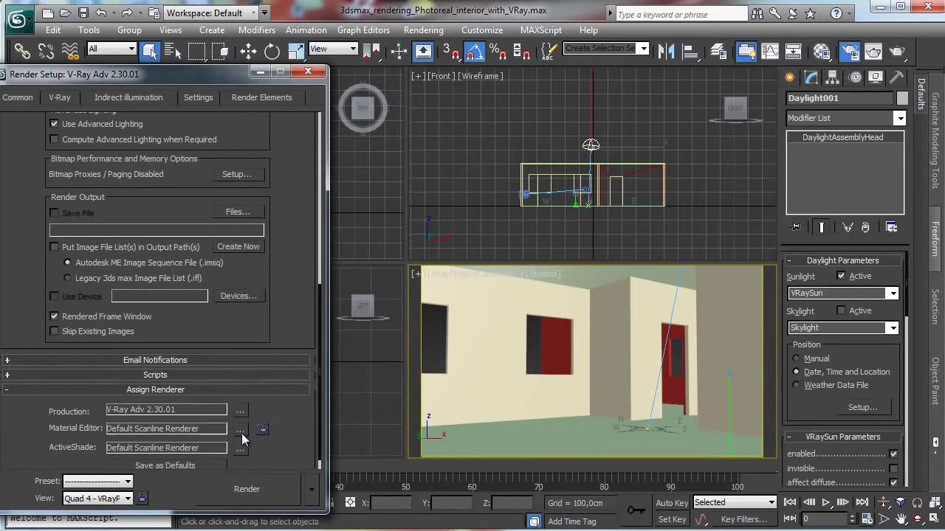
left_click(240, 429)
left_click(124, 239)
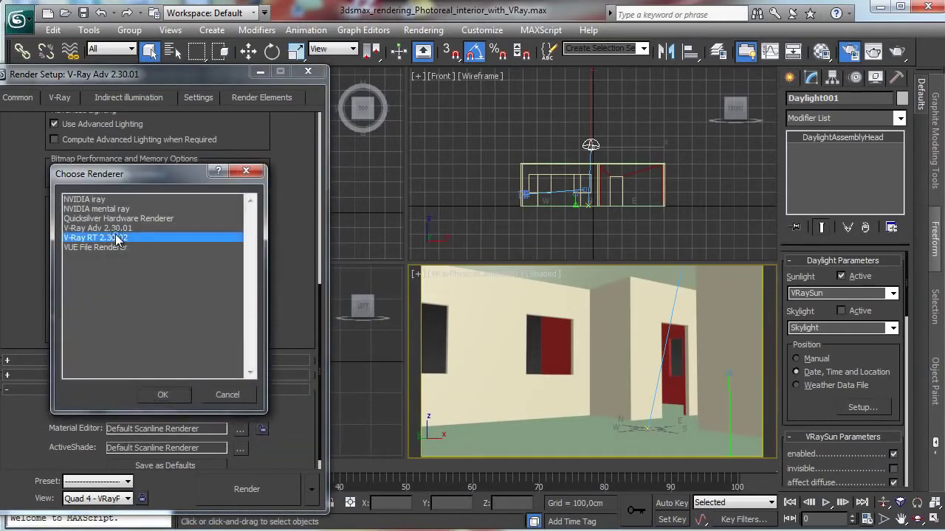
left_click(162, 395)
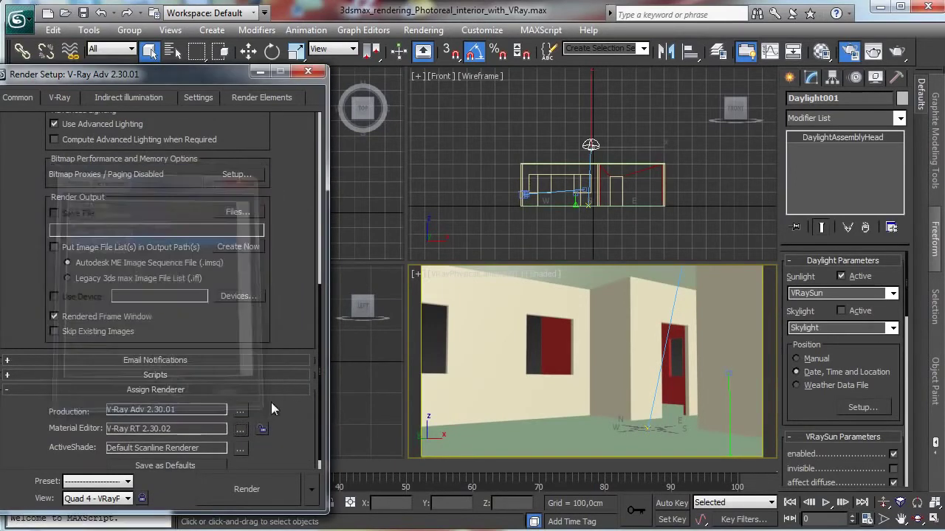
Switch the render settings to ActiveShade mode, then run a trial ActiveShade preview of the camera view and close it.
left_click(314, 493)
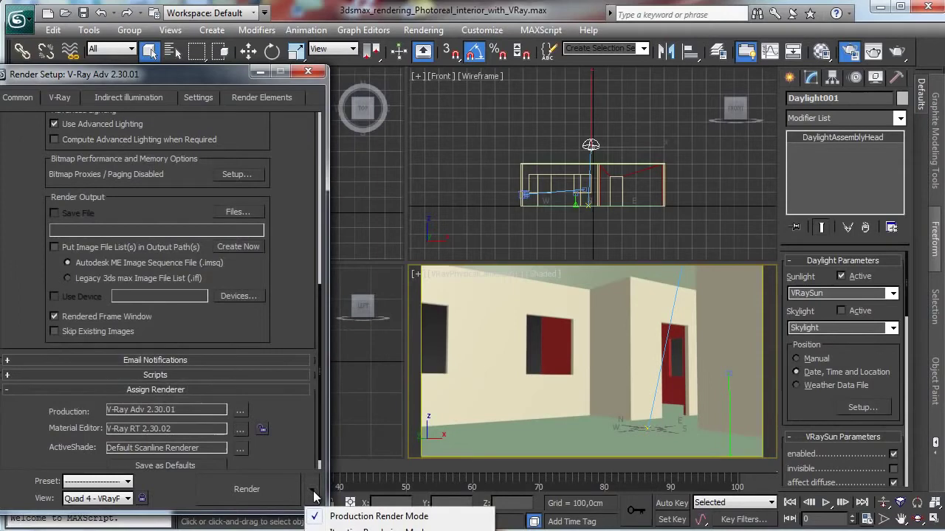
left_click(343, 529)
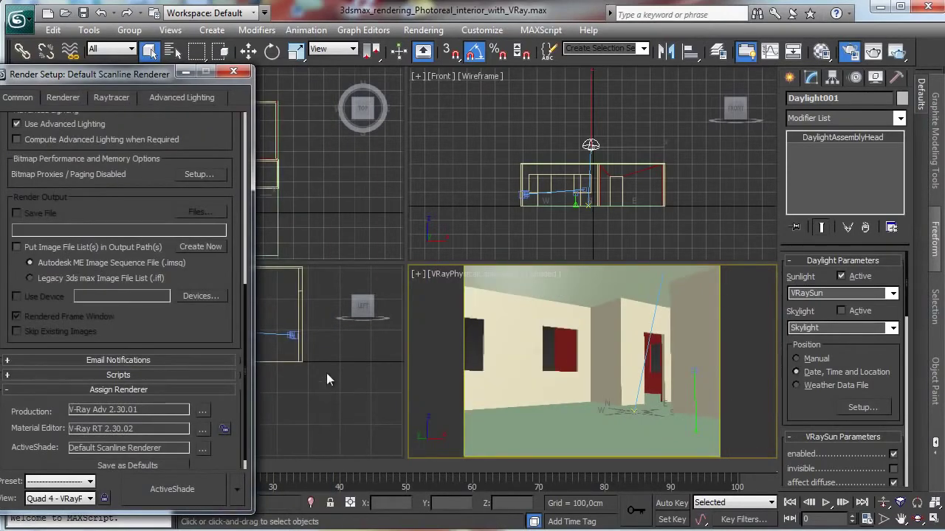
left_click(237, 492)
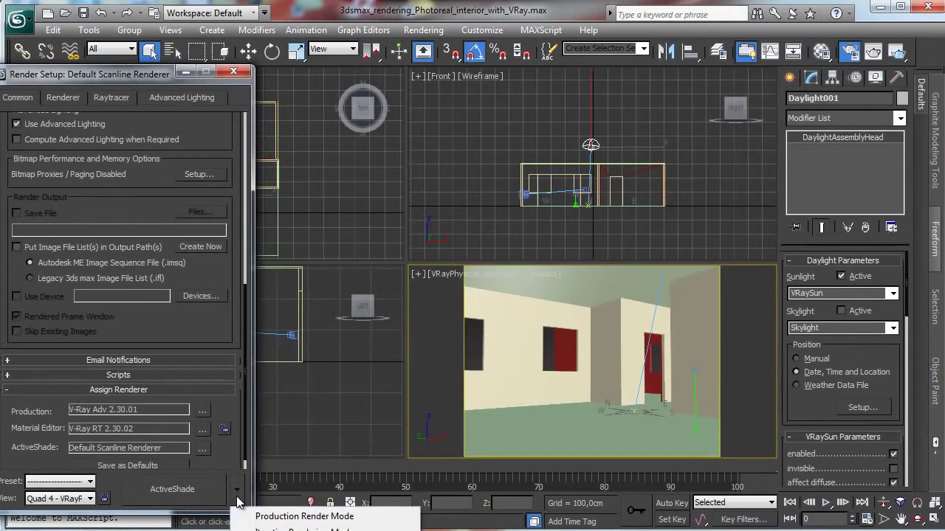
left_click(170, 487)
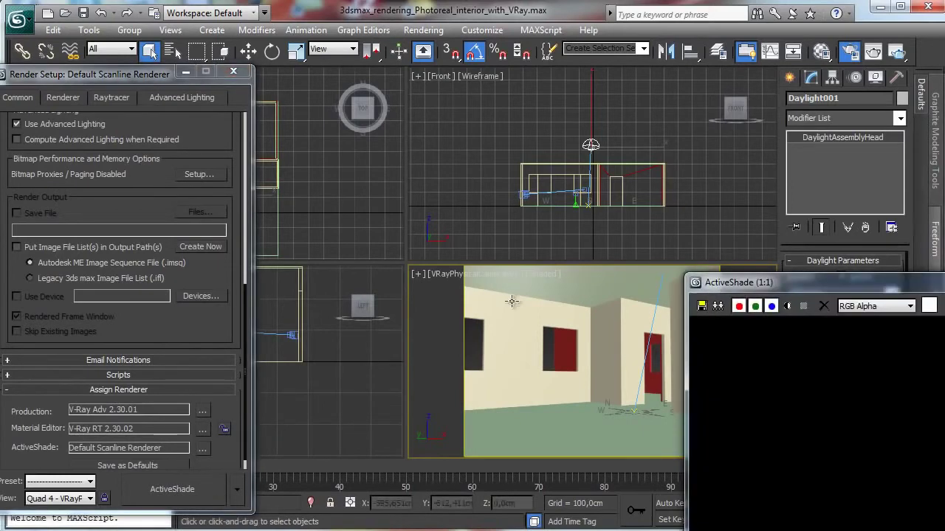
left_click_drag(762, 281, 419, 127)
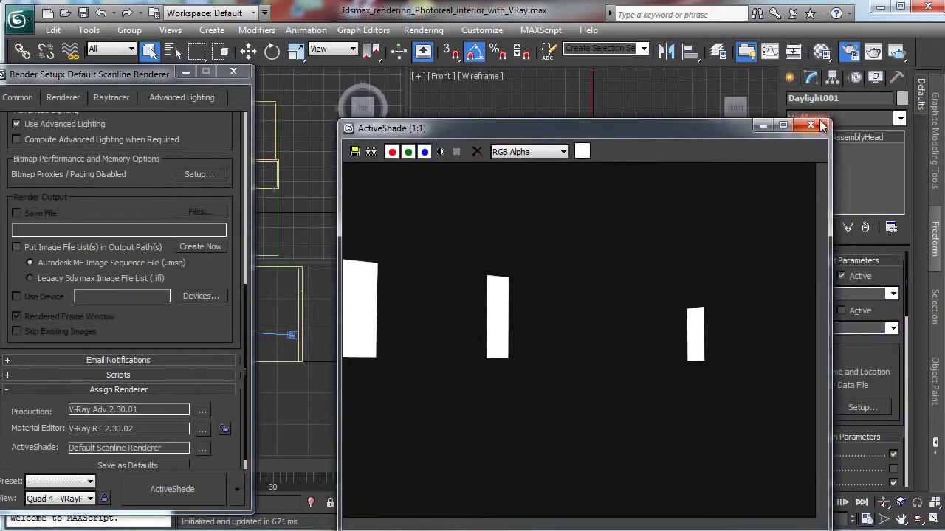
left_click(821, 125)
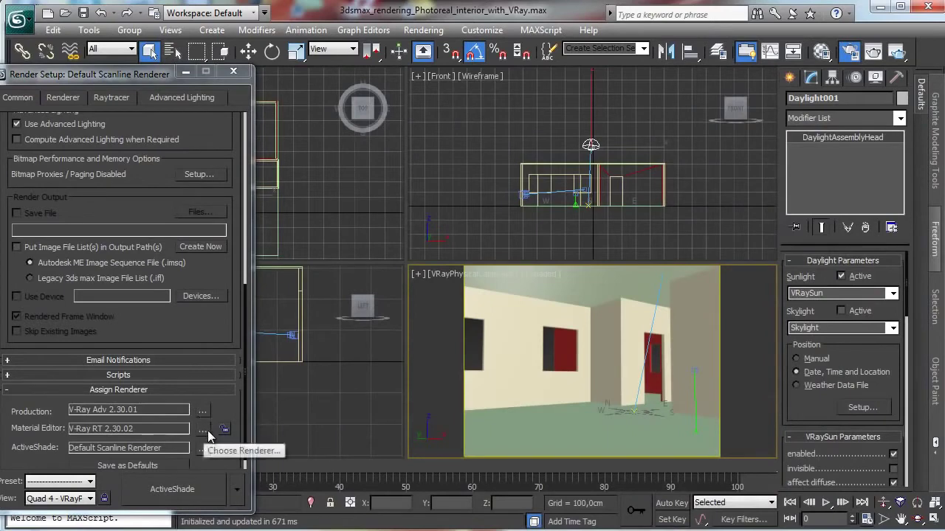
Assign V-Ray Adv 2.30.01 as the Material Editor renderer and V-Ray RT 2.30.02 as the ActiveShade renderer.
left_click(203, 430)
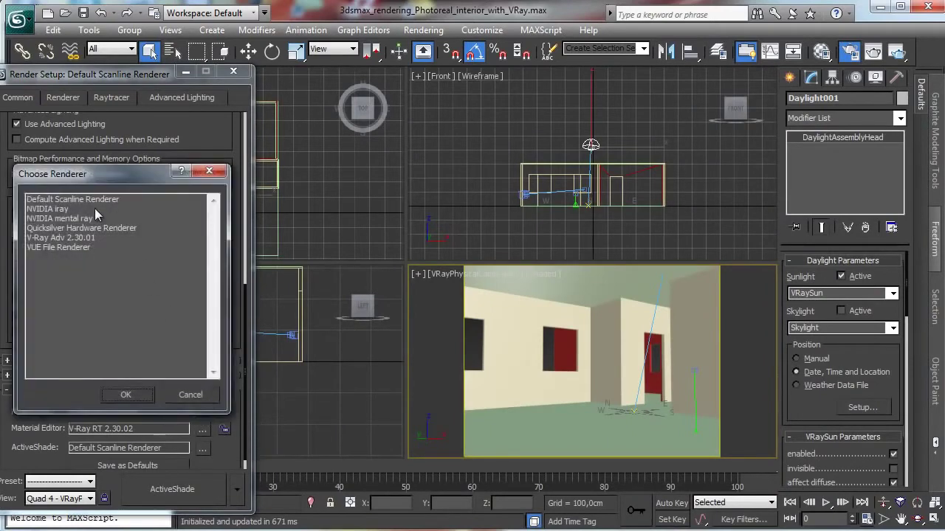
double_click(87, 239)
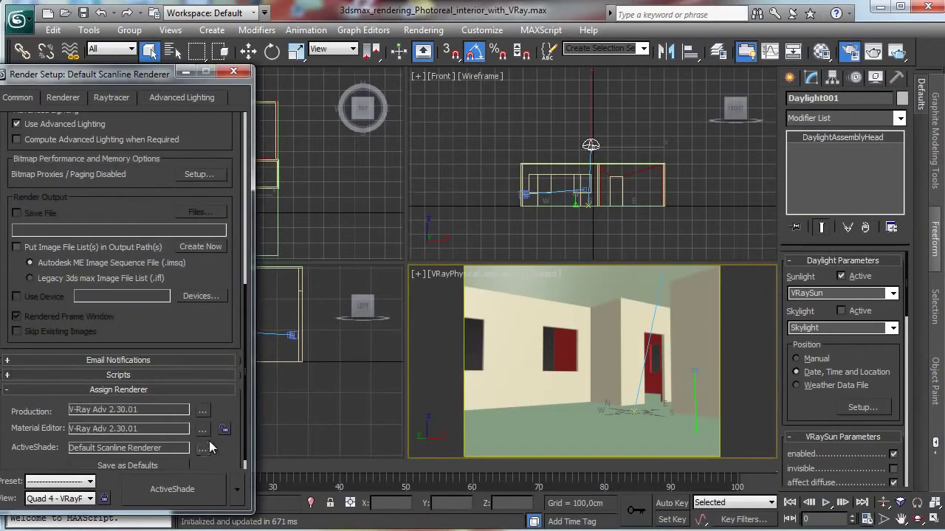
left_click(202, 448)
double_click(74, 209)
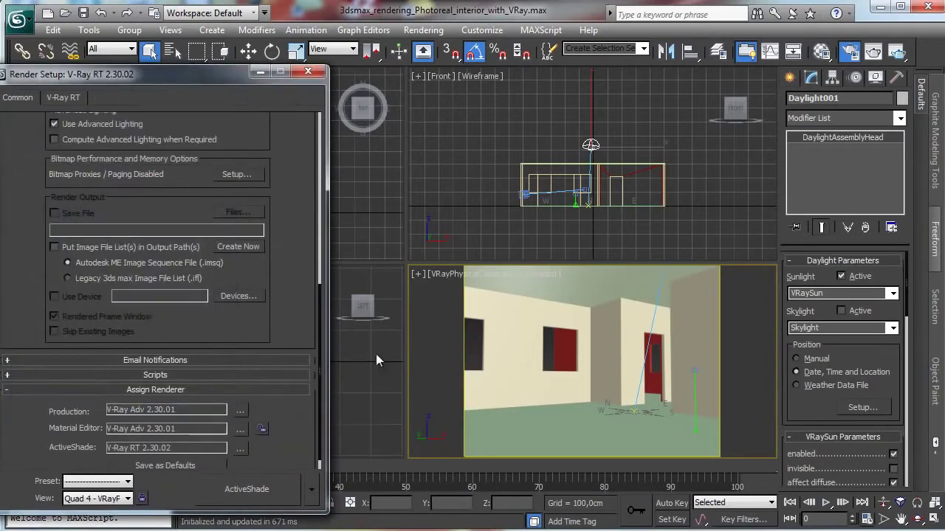
Start an ActiveShade preview of the camera view with V-Ray RT and open the V-Ray RT settings beside it.
left_click(272, 491)
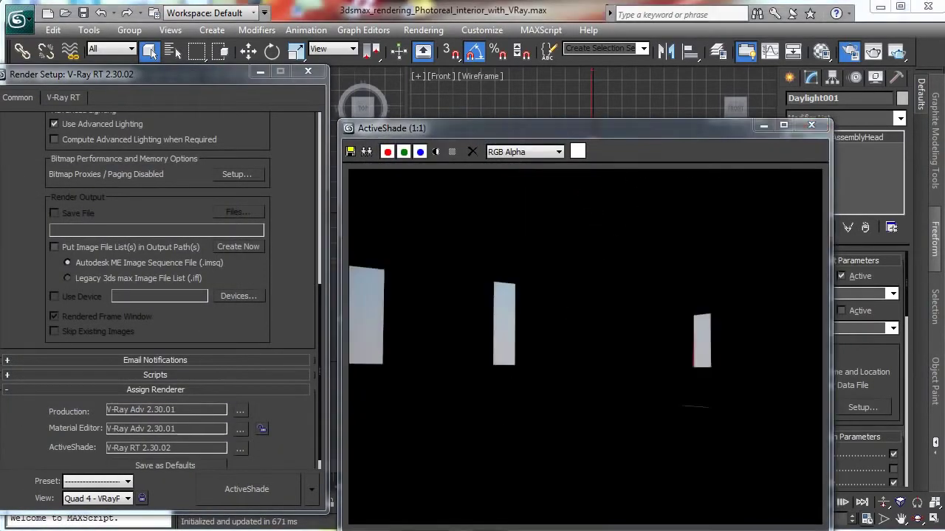
left_click_drag(501, 140, 536, 105)
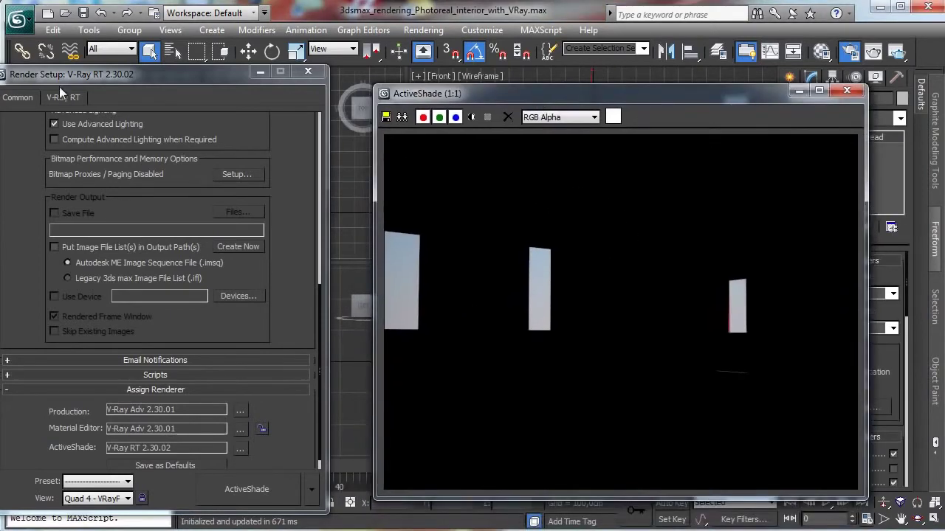
left_click(62, 98)
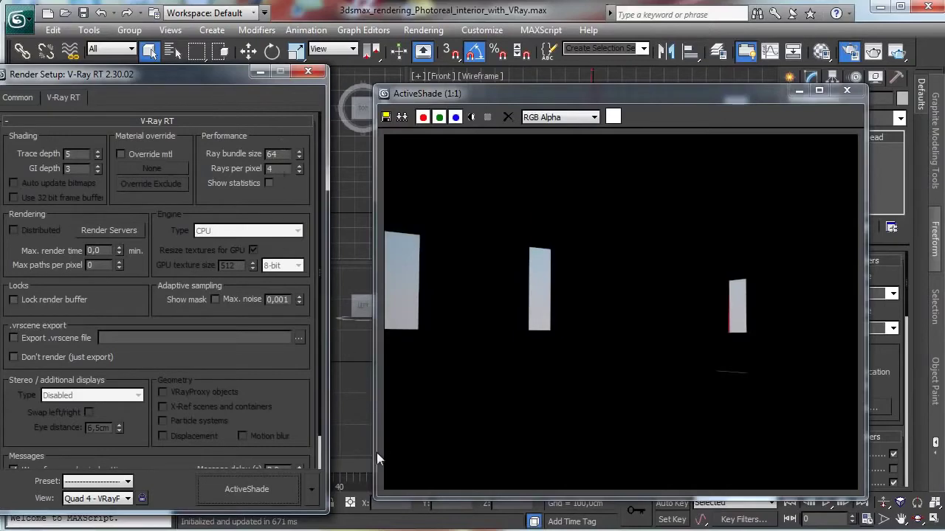
Return the render settings to production render mode and turn on V-Ray indirect illumination (GI).
left_click(313, 490)
left_click(347, 515)
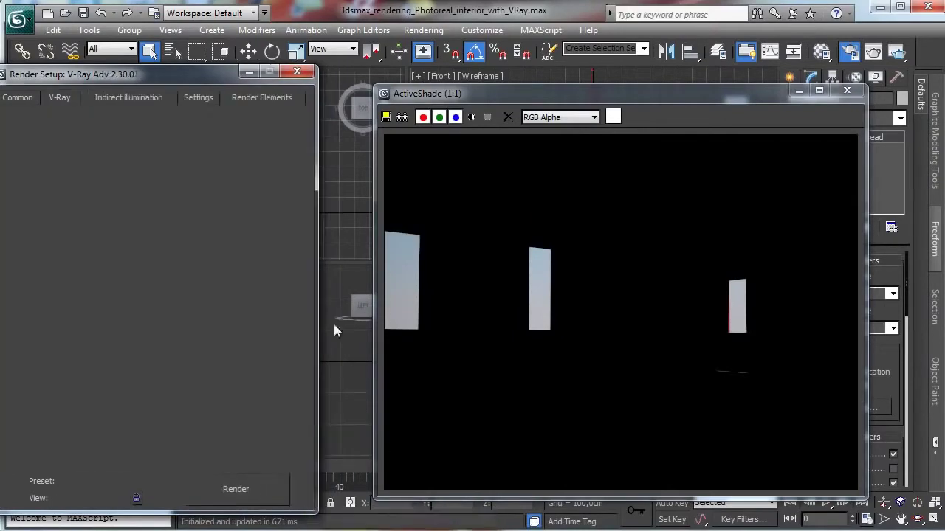
left_click(56, 99)
left_click(105, 103)
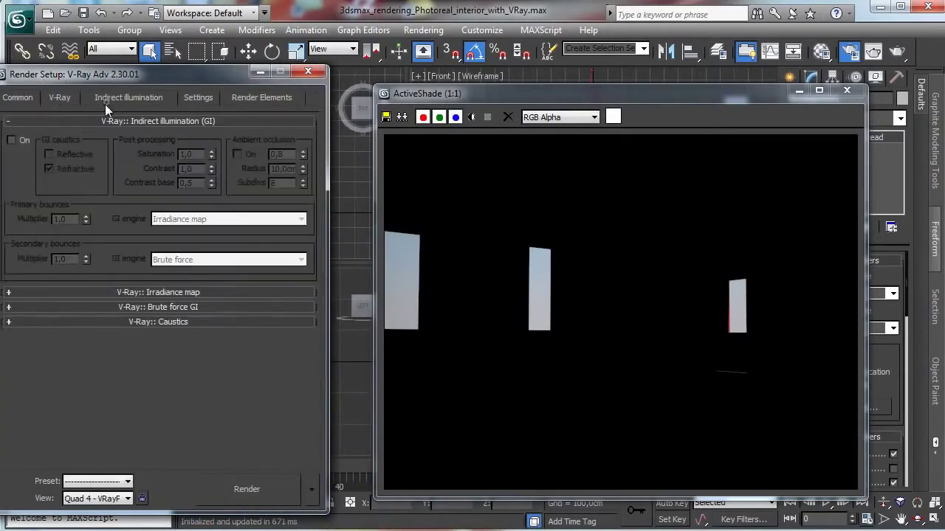
left_click(23, 141)
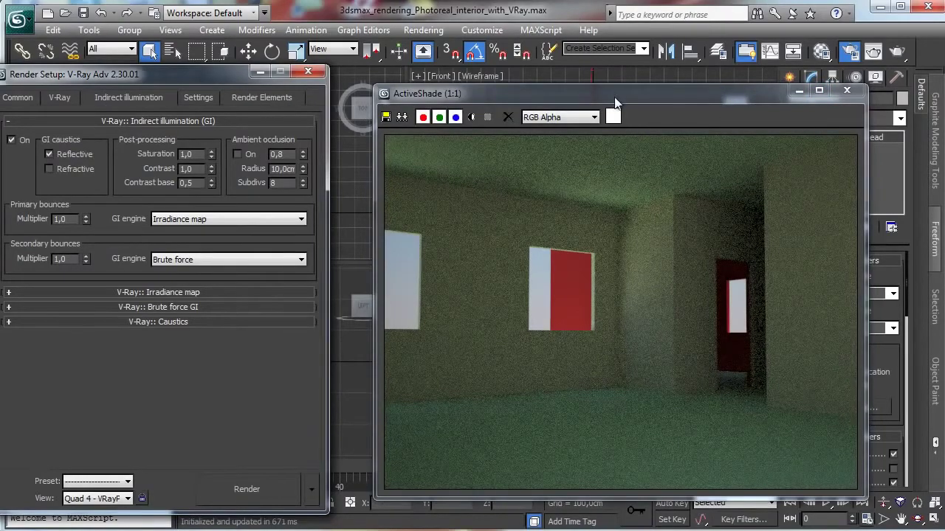
Put the render settings away and set the Daylight system's time to 9 hours, keeping the ActiveShade preview in sight.
left_click_drag(620, 91, 85, 81)
left_click(260, 71)
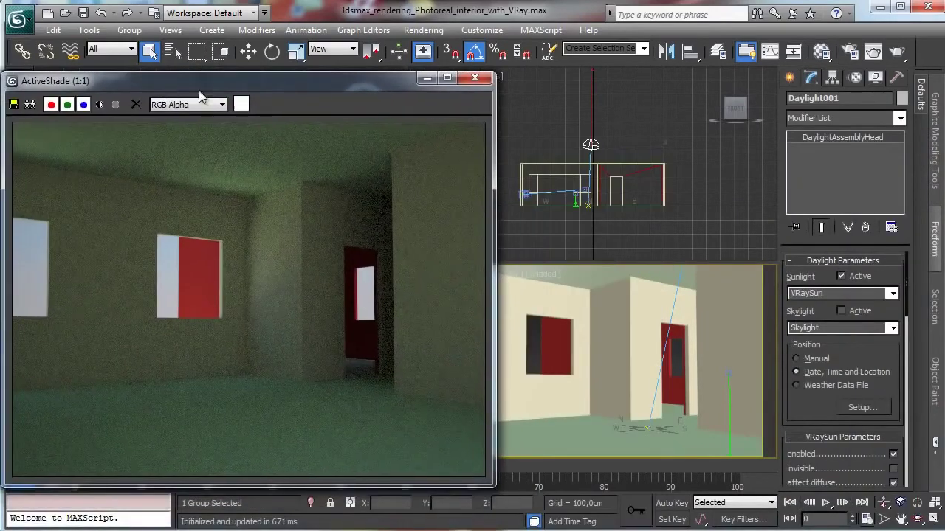
left_click_drag(869, 351, 864, 324)
left_click(863, 375)
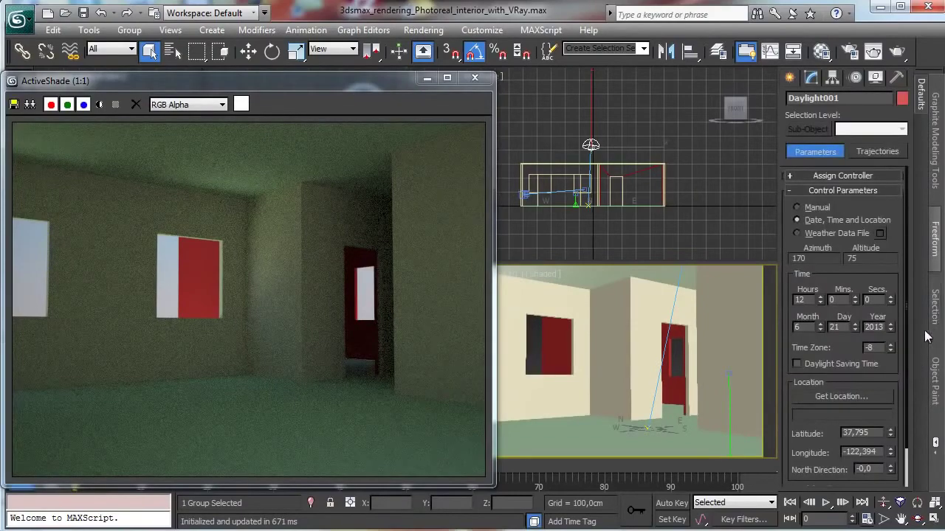
left_click(820, 302)
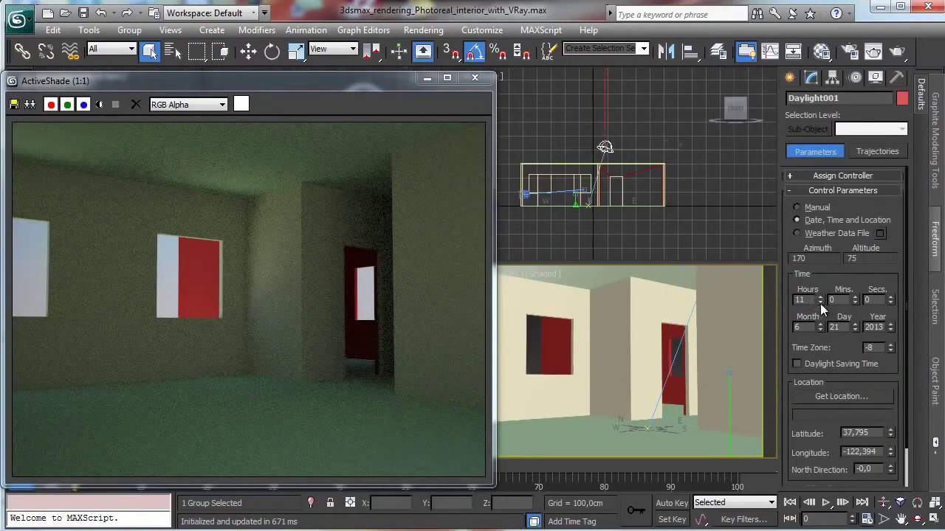
left_click(820, 302)
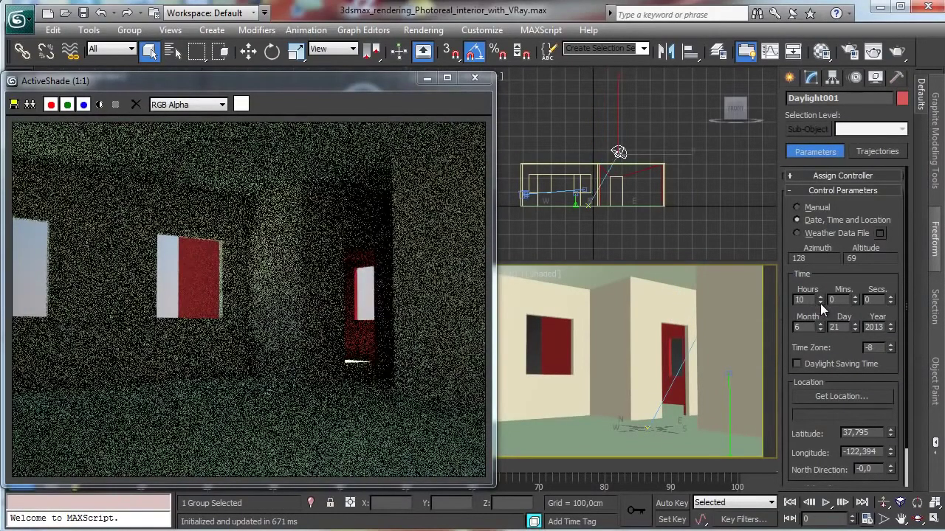
left_click(819, 302)
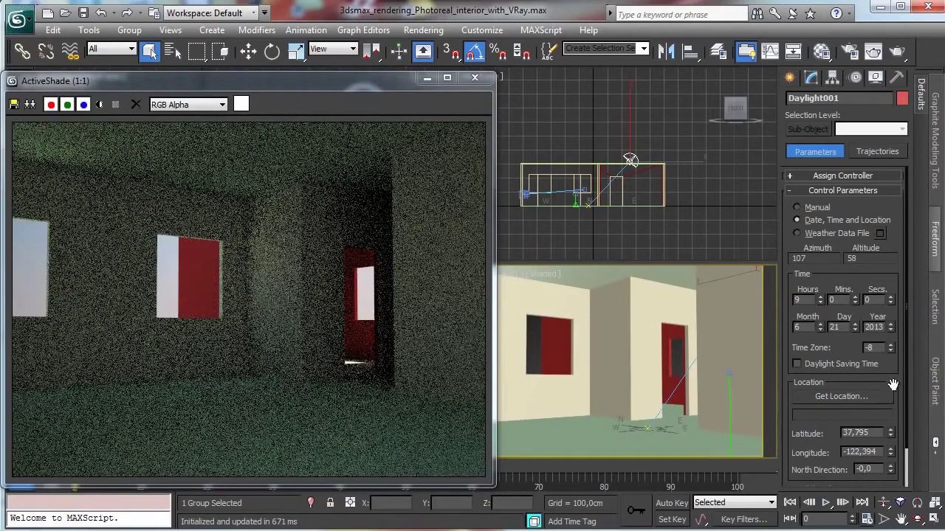
Rotate the Daylight system by setting its North Direction to 306,0, checking the sun direction in the viewports and ActiveShade preview.
scroll(871, 310, "down", 2)
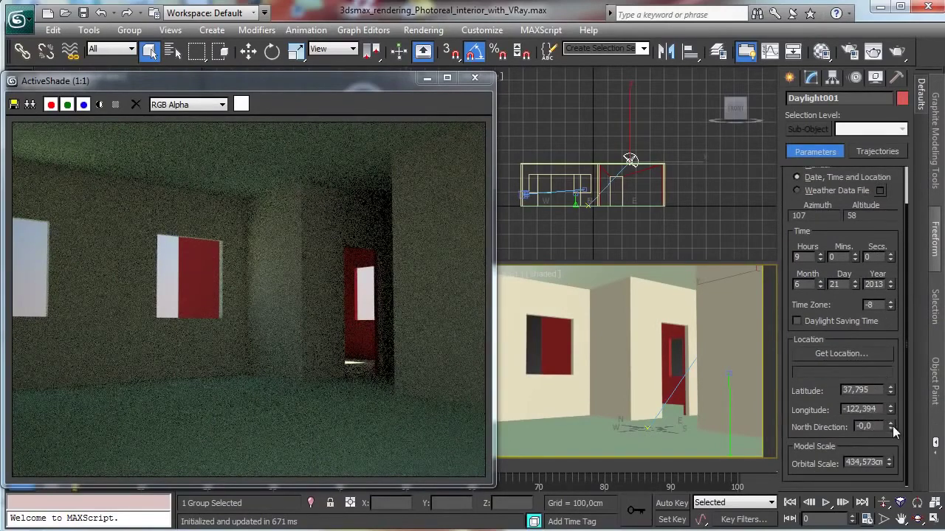
left_click_drag(891, 426, 851, 307)
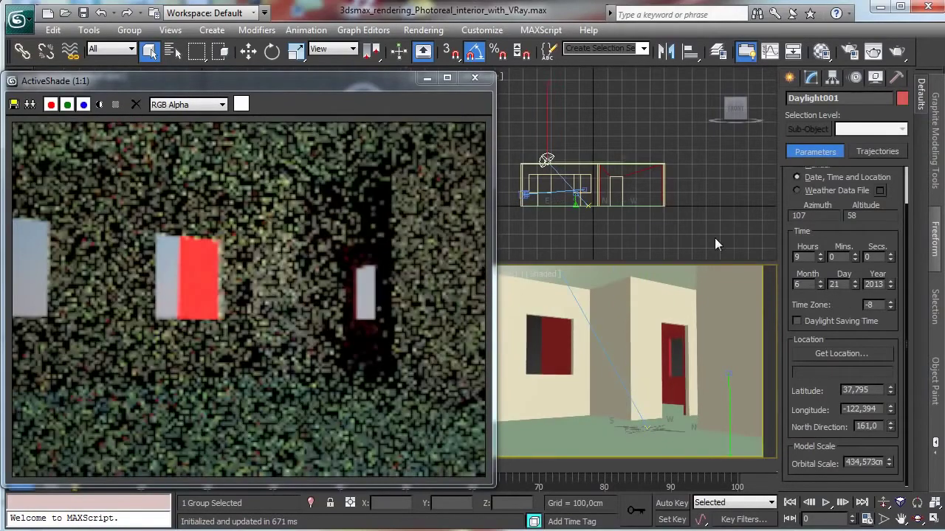
left_click_drag(372, 89, 864, 464)
left_click_drag(890, 426, 878, 379)
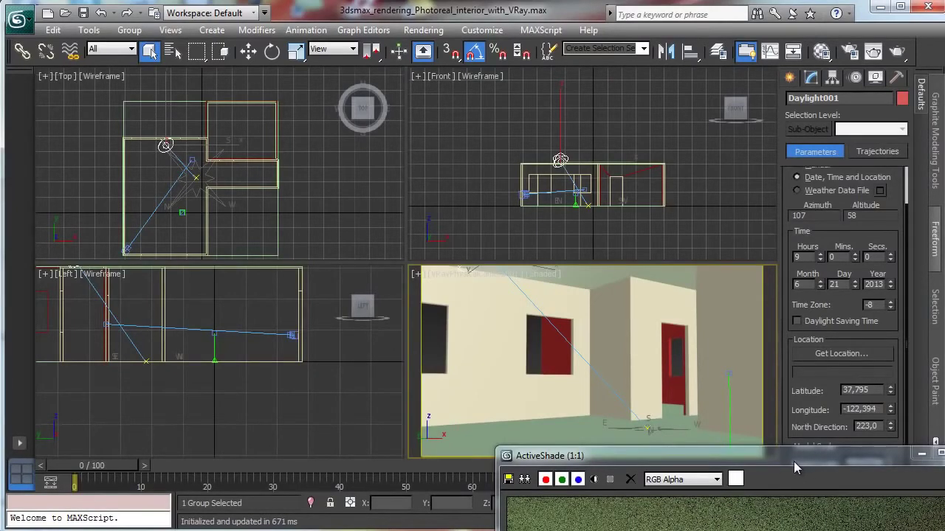
left_click_drag(792, 466, 713, 443)
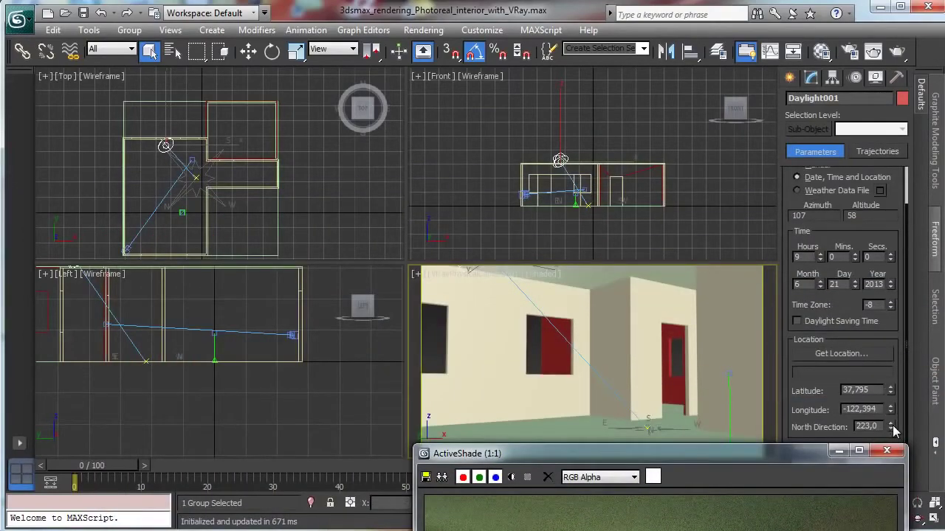
left_click_drag(891, 428, 898, 363)
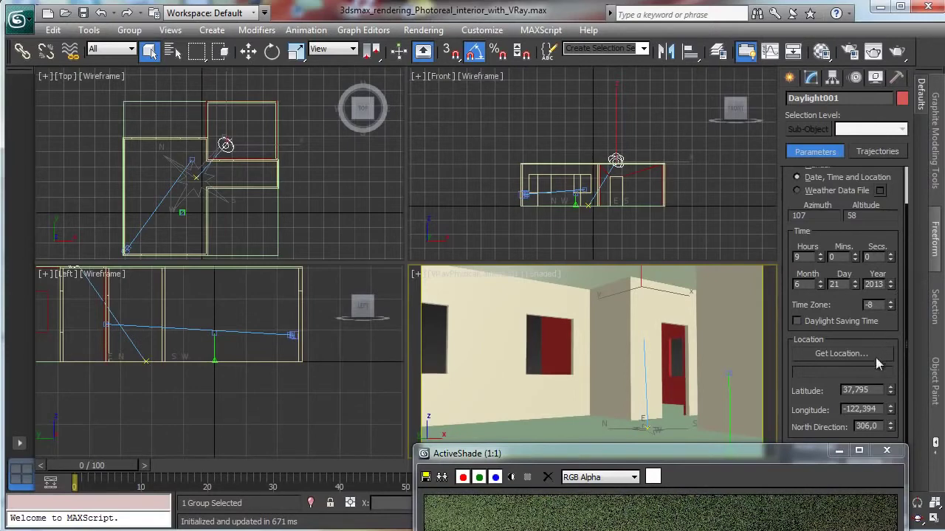
Try the Daylight time at 8 hours, return it to 9 hours, and place the ActiveShade preview beside the camera view.
left_click(819, 259)
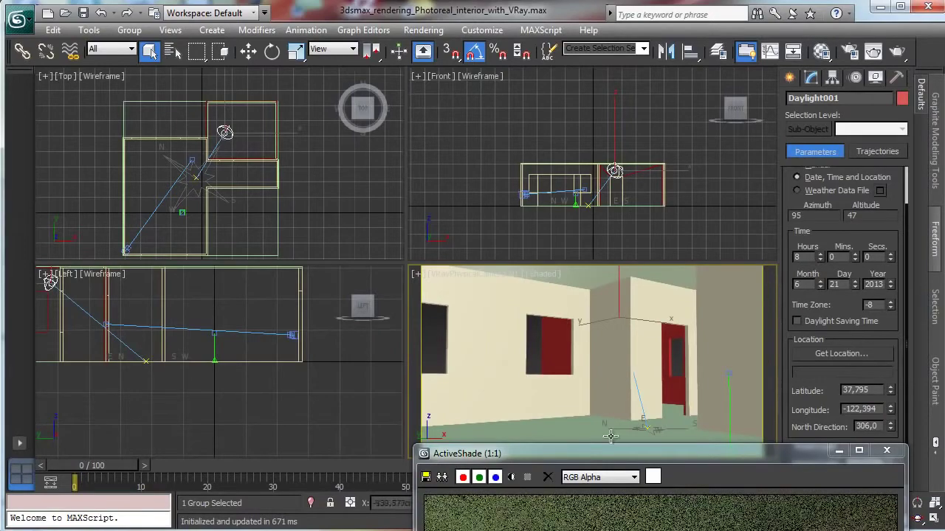
left_click(819, 254)
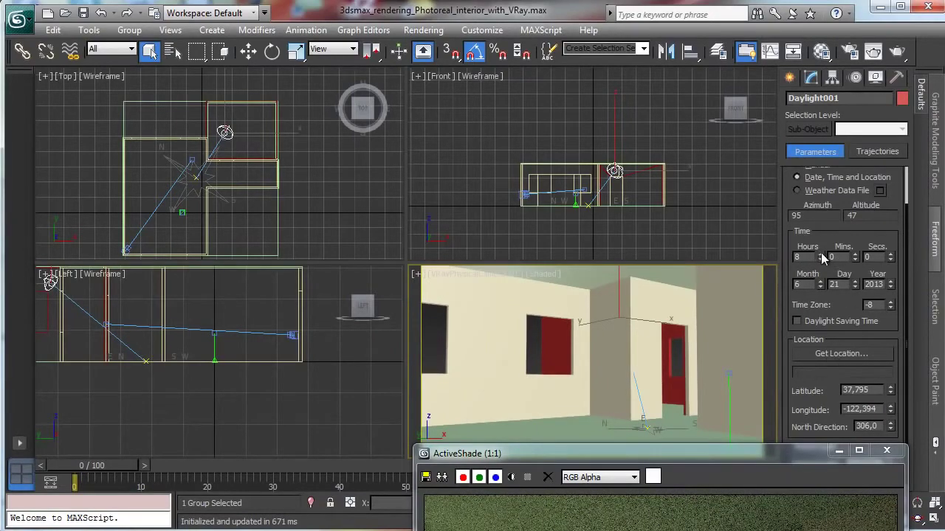
left_click_drag(705, 454, 332, 60)
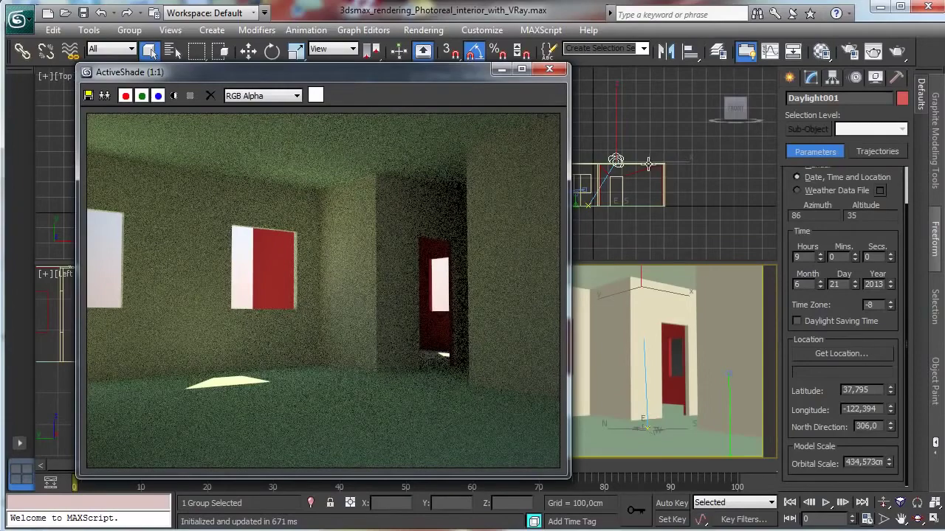
left_click_drag(453, 72, 714, 95)
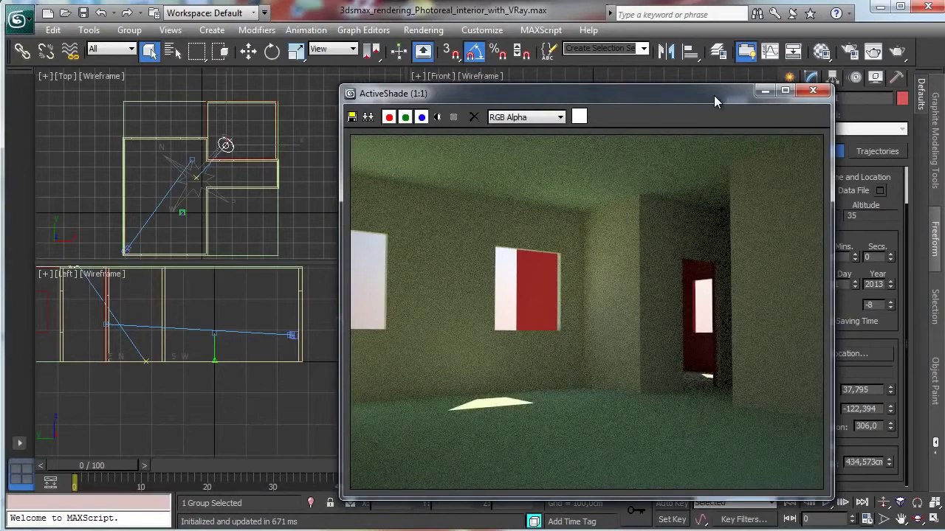
left_click_drag(714, 95, 714, 90)
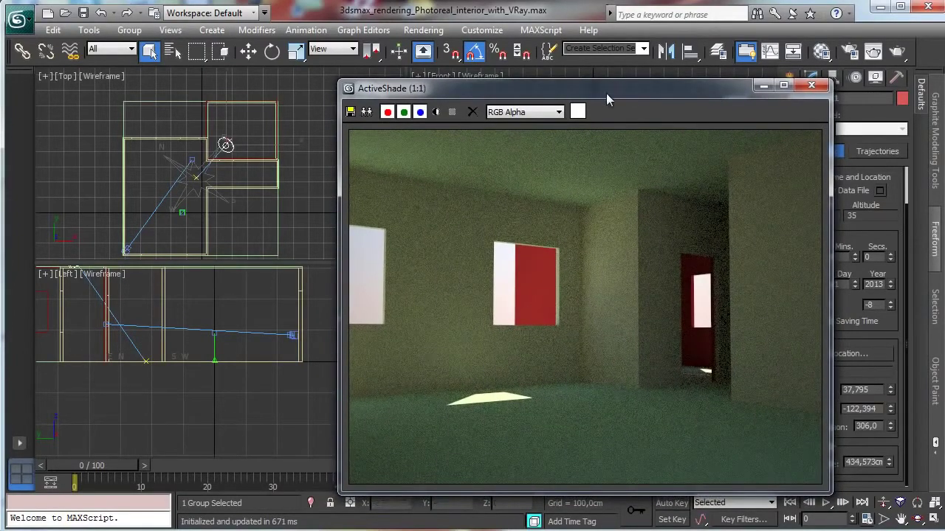
left_click_drag(606, 93, 224, 99)
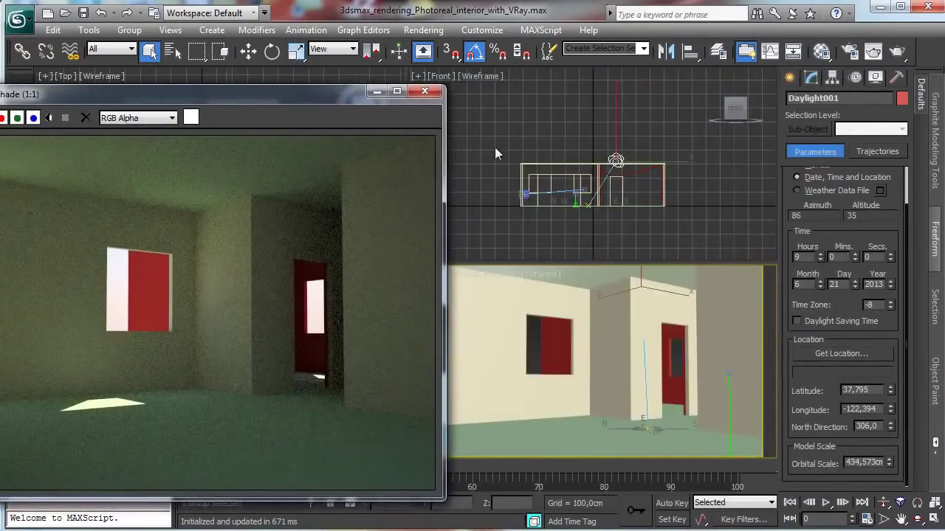
Select the room's floor and name the first material in the Material Editor Pavement.
left_click(569, 387)
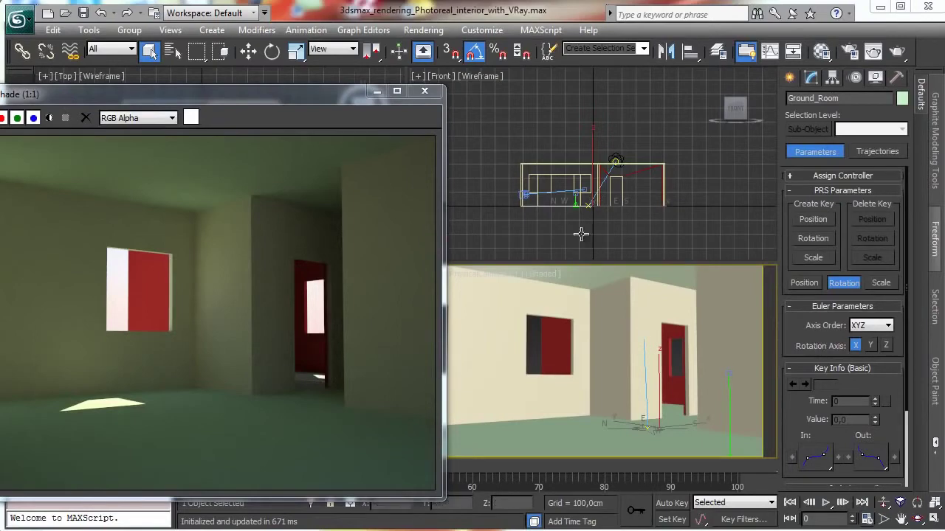
left_click(822, 51)
left_click_drag(299, 51, 850, 32)
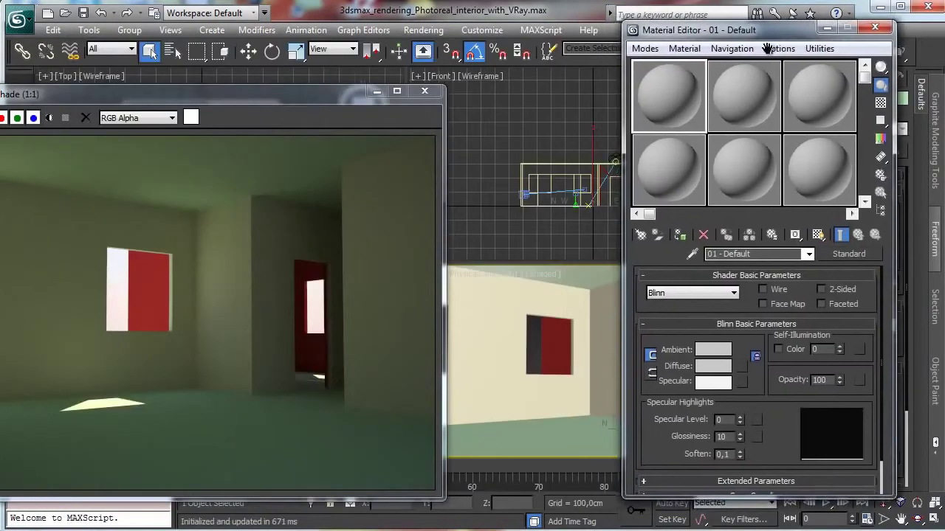
left_click(752, 255)
type("Pavement")
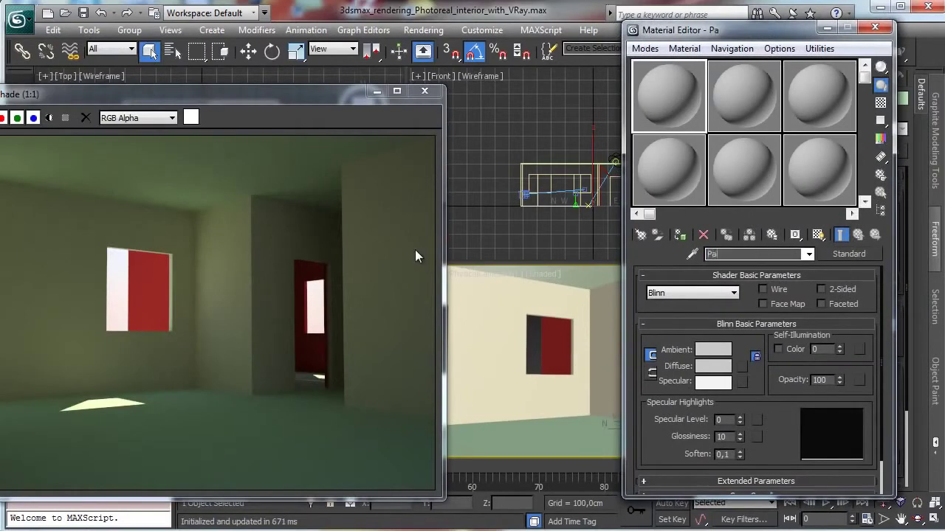
Change the Pavement material's type to VRayMtl and assign it to the selected floor.
left_click(849, 254)
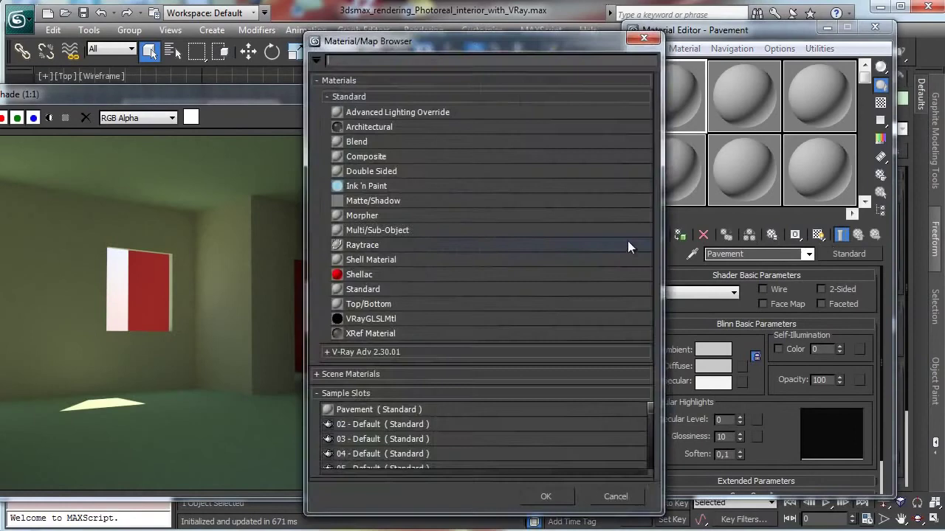
left_click(388, 351)
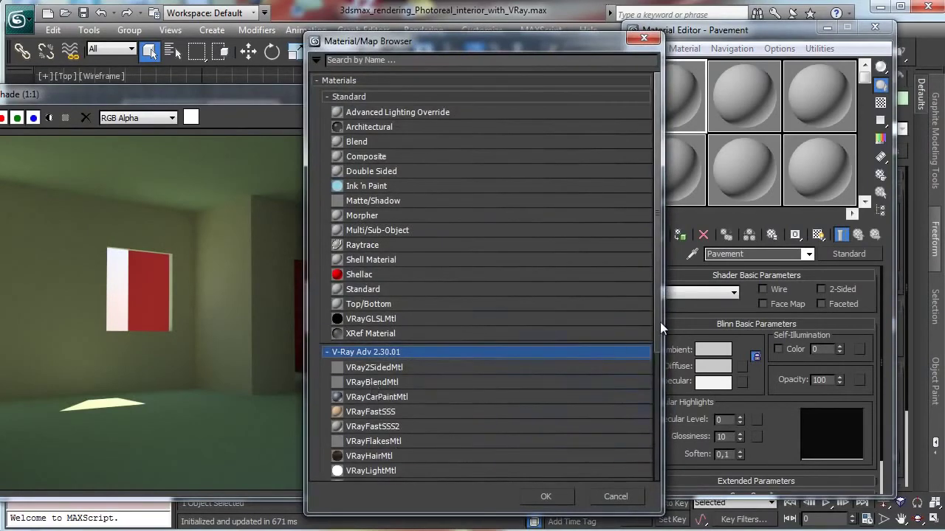
scroll(657, 339, "down", 2)
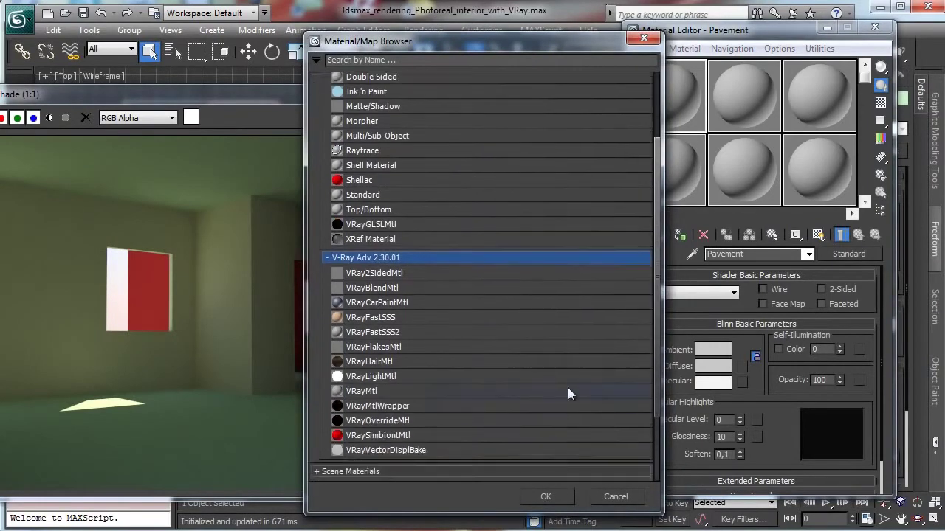
double_click(352, 386)
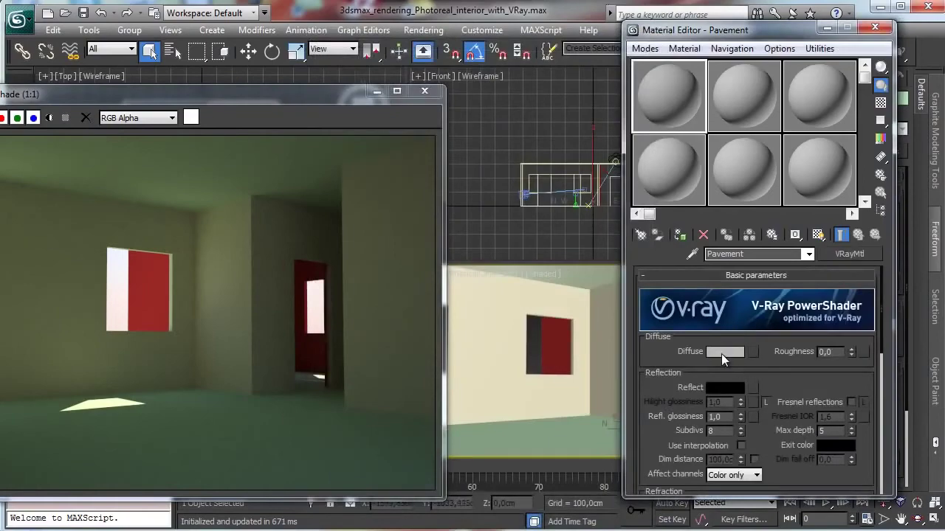
left_click(679, 234)
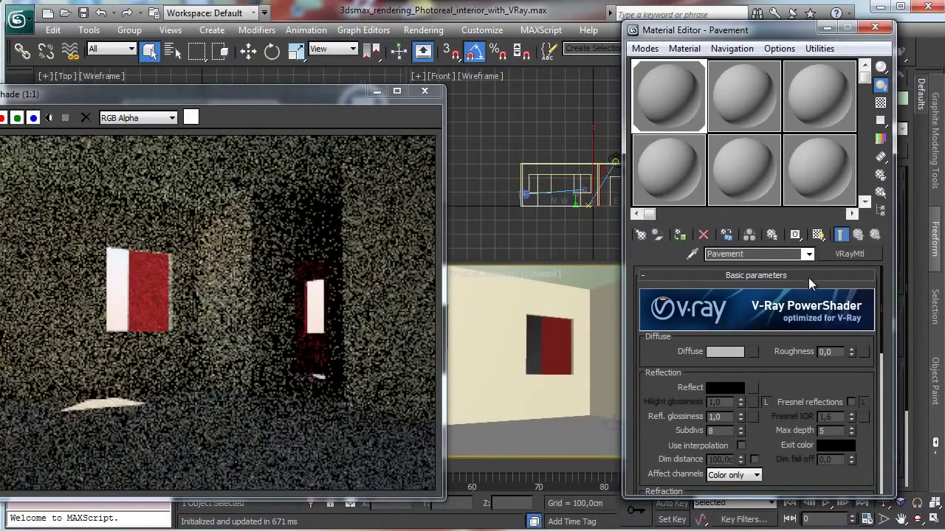
Add a Bitmap map to the Pavement material's diffuse channel and browse to the Maps\ArchMat folder on drive E.
left_click(753, 351)
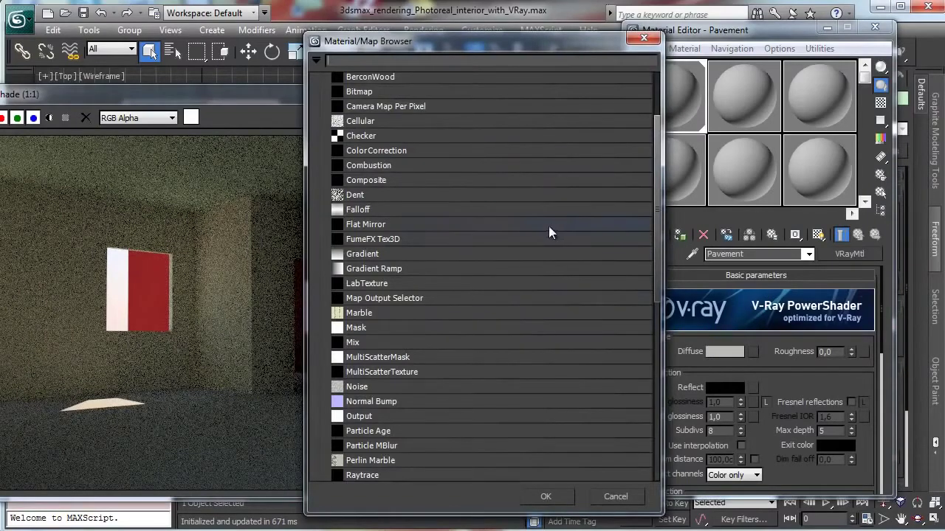
scroll(654, 142, "up", 3)
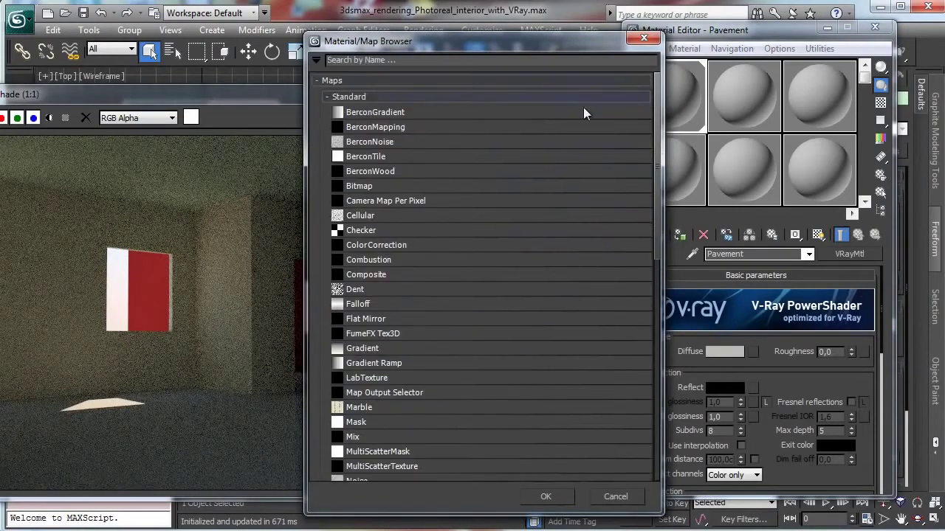
double_click(374, 186)
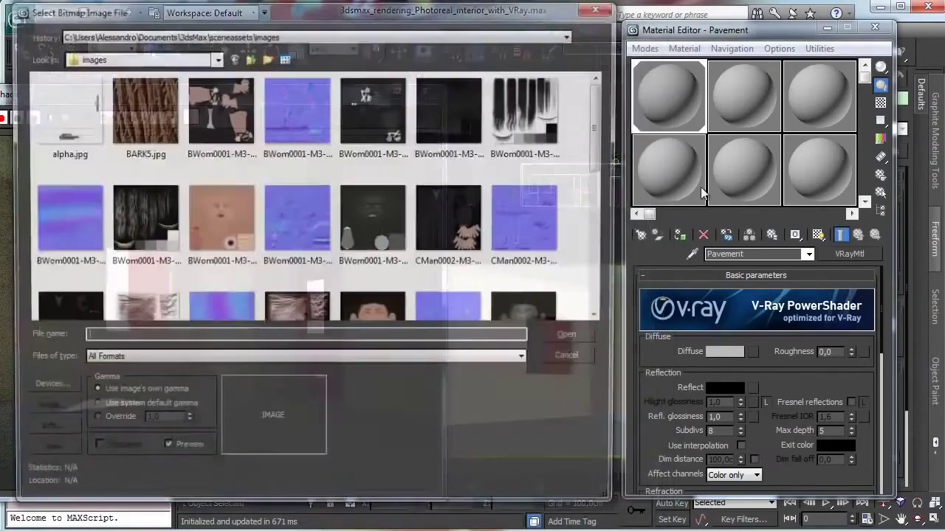
left_click(134, 59)
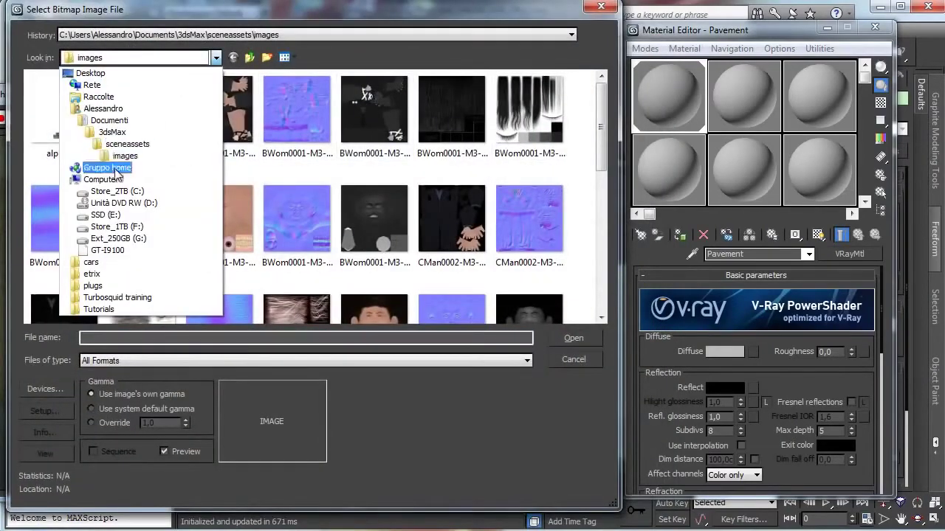
left_click(121, 216)
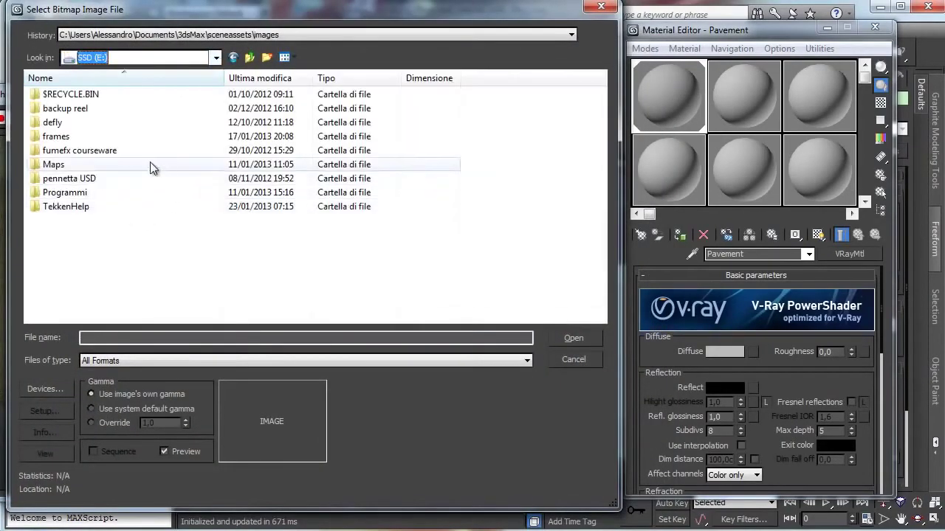
double_click(81, 164)
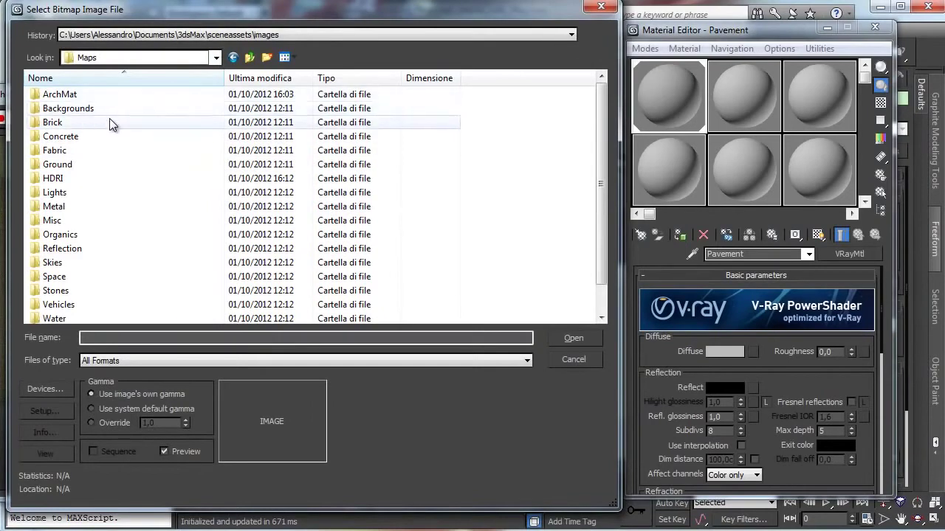
double_click(98, 93)
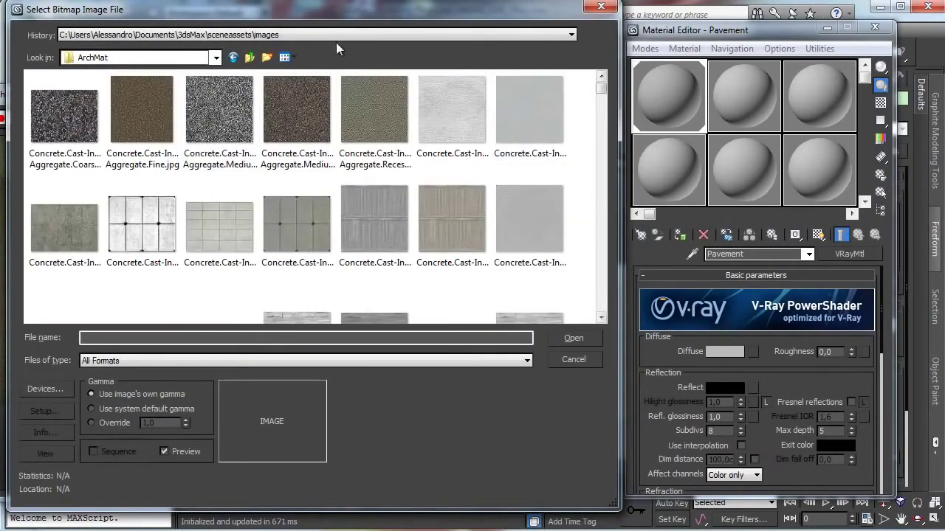
Look through the textures in the Maps\Wood folder and return to the ArchMat folder.
left_click(244, 57)
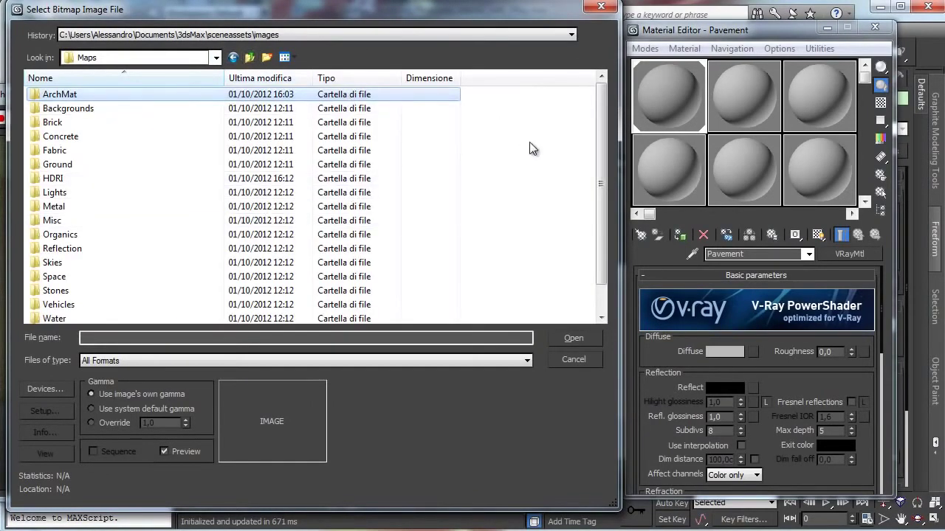
scroll(576, 170, "down", 1)
double_click(54, 311)
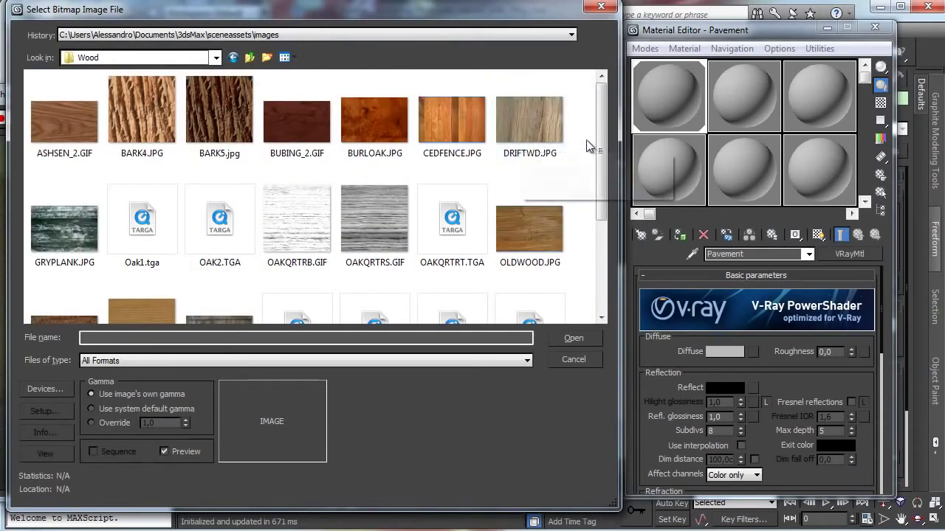
left_click_drag(602, 134, 579, 230)
scroll(579, 222, "up", 3)
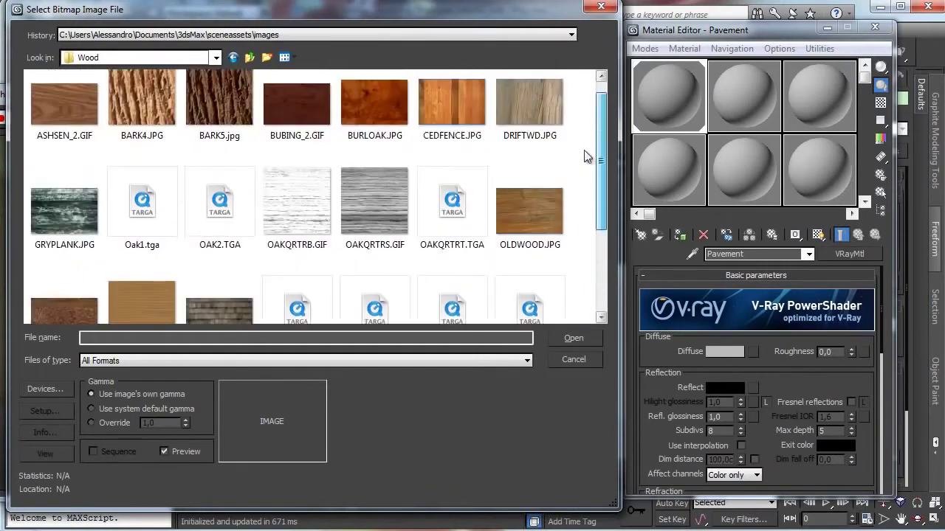
left_click(163, 59)
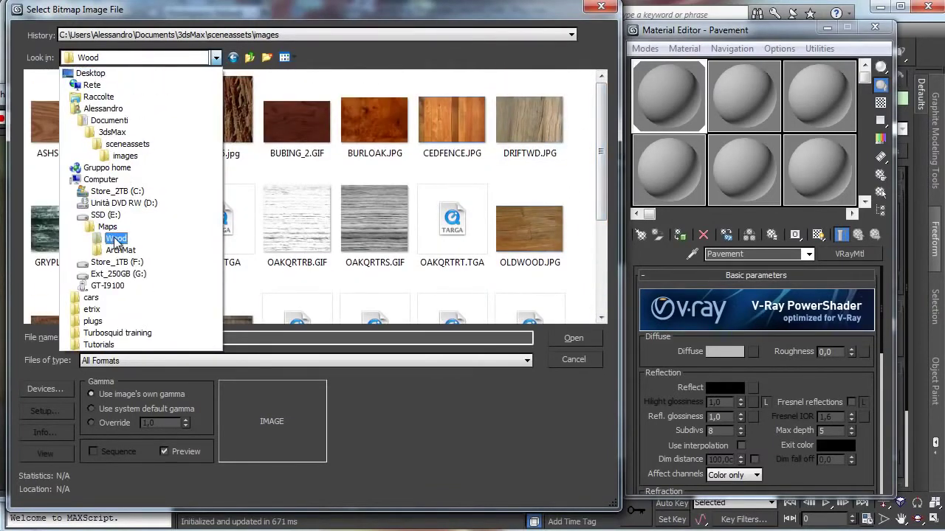
left_click(121, 255)
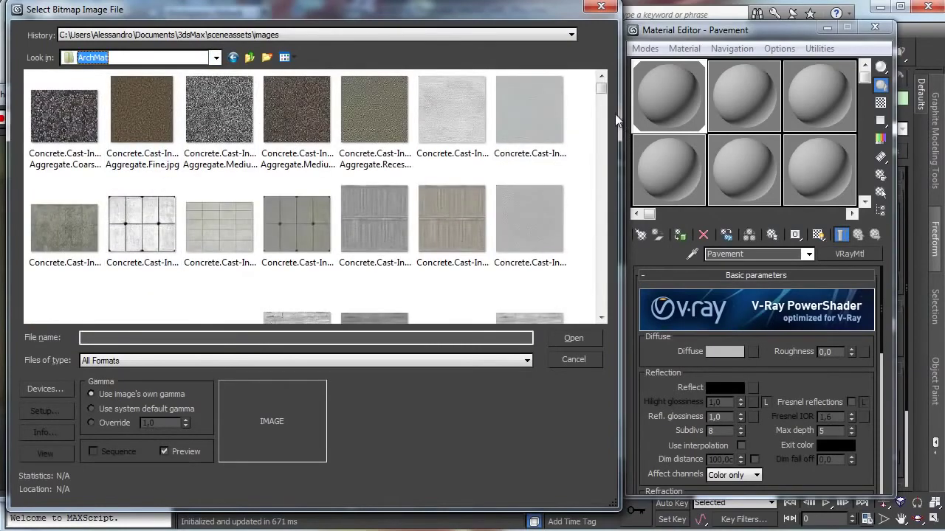
Browse the wood textures in the ArchMat folder and load Woods&Plastics.FinishCarpentry.Lacquer.jpg as the Pavement diffuse bitmap.
left_click_drag(605, 85, 579, 287)
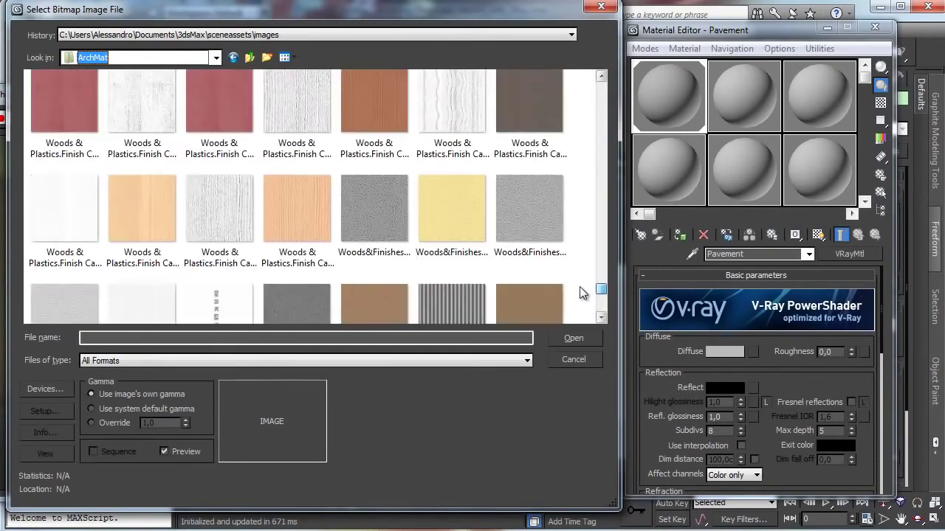
left_click(600, 318)
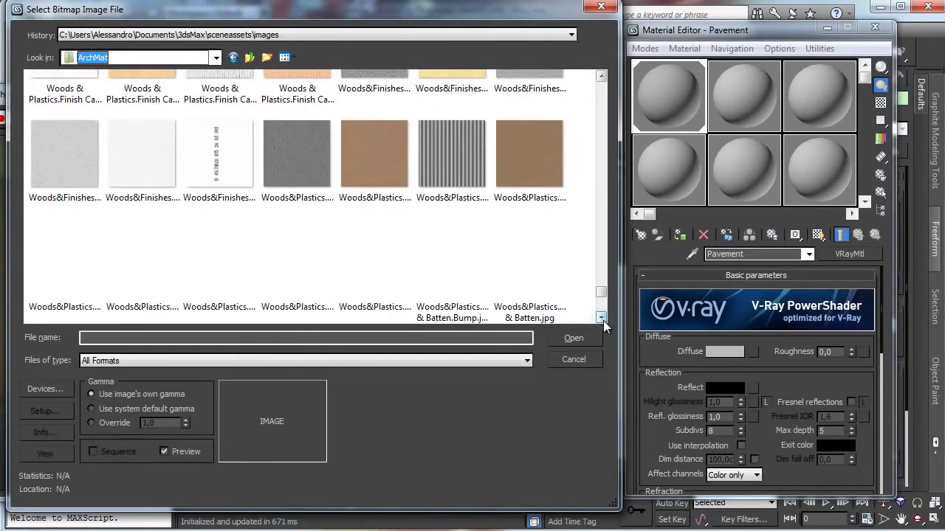
left_click(159, 268)
left_click(217, 266)
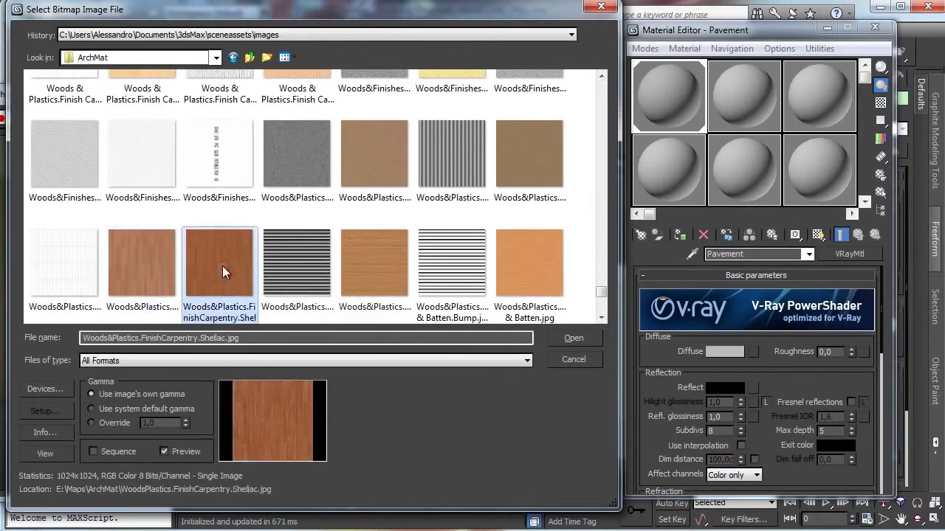
left_click(158, 263)
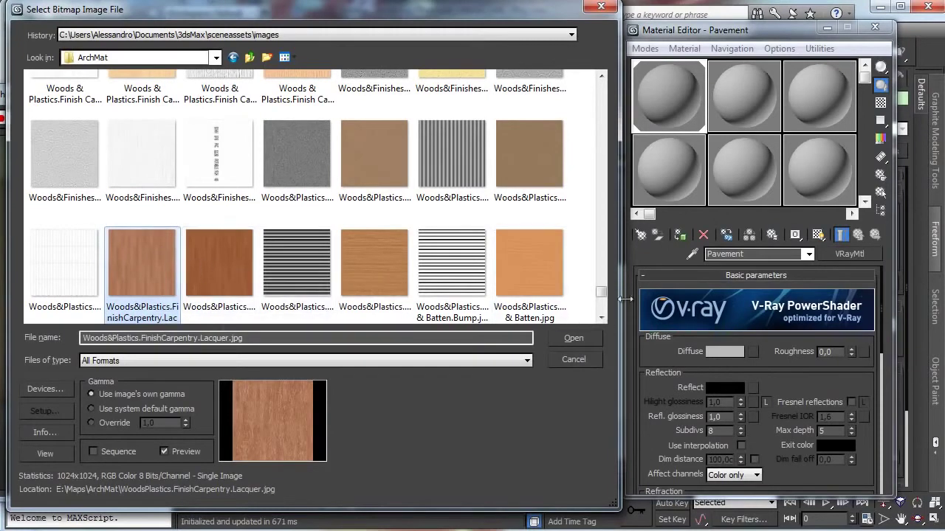
left_click(602, 317)
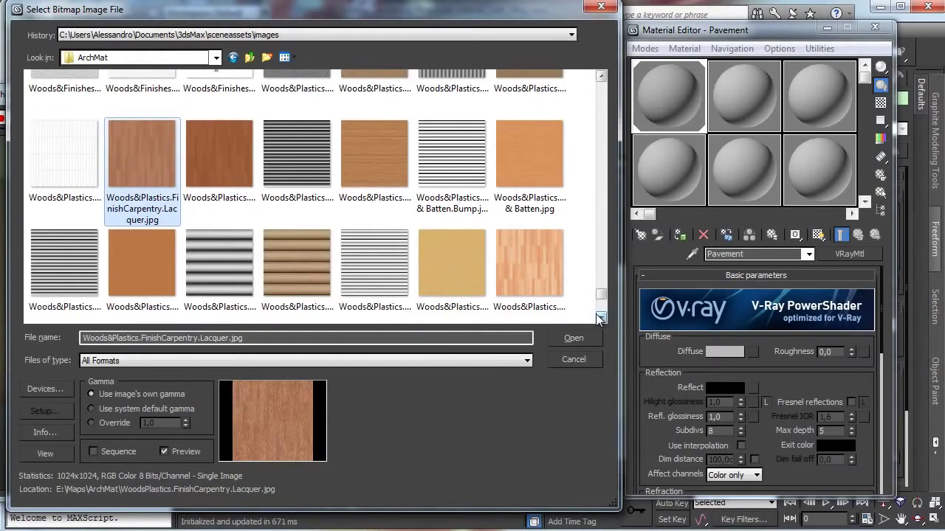
left_click(601, 317)
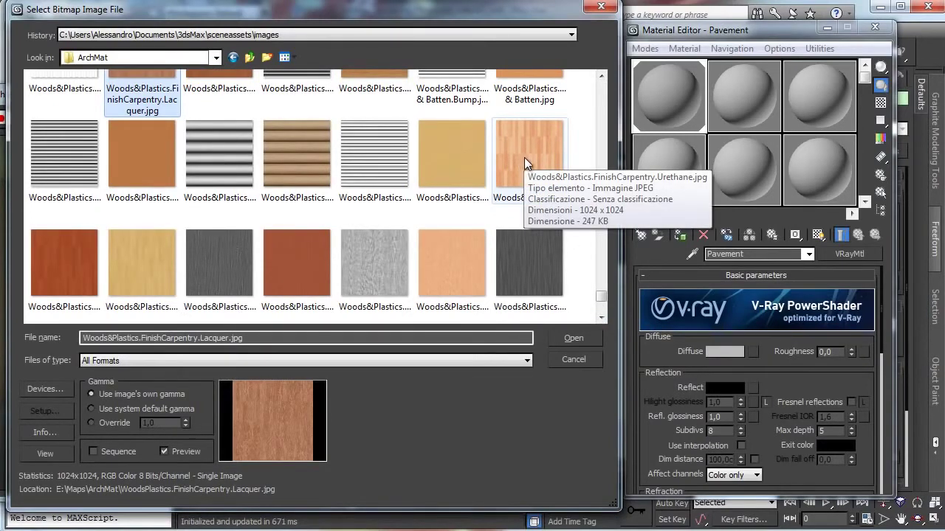
left_click(601, 317)
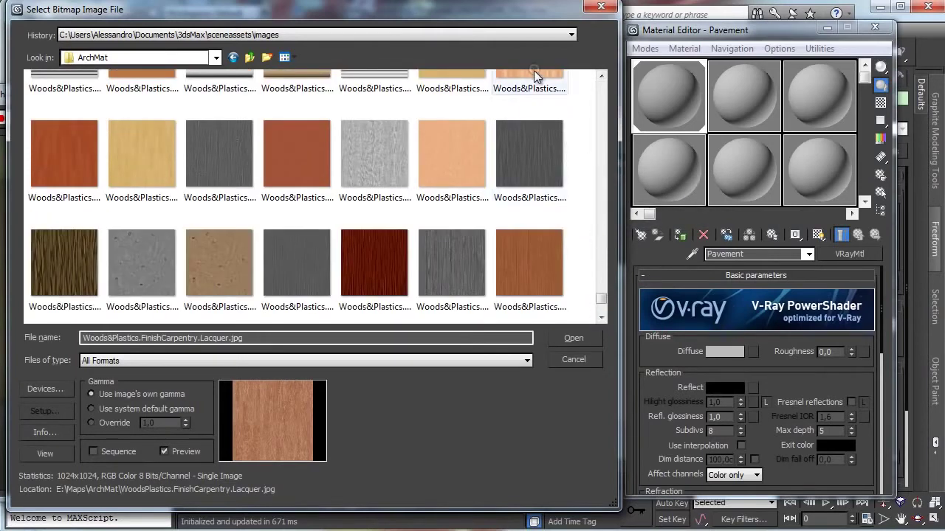
left_click(581, 339)
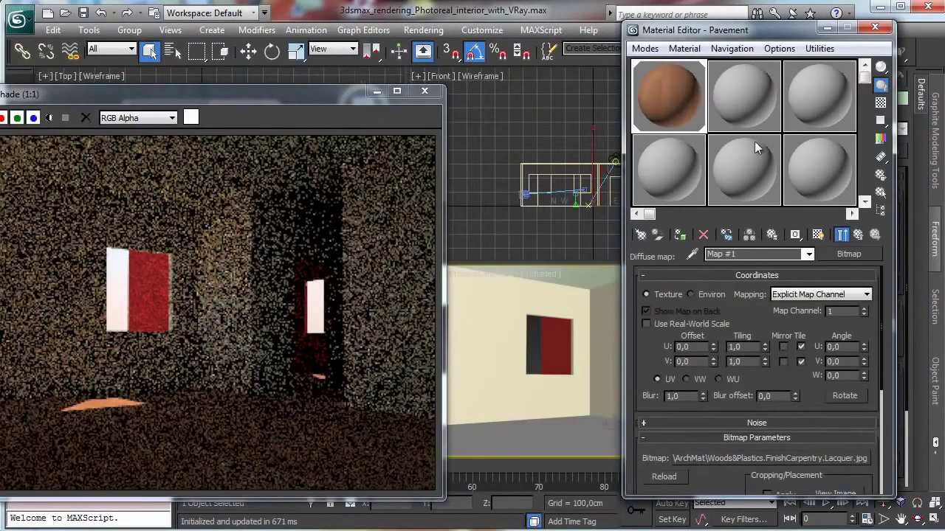
Show the wood texture in the viewport, maximize the camera view and minimize the ActiveShade window.
left_click(818, 235)
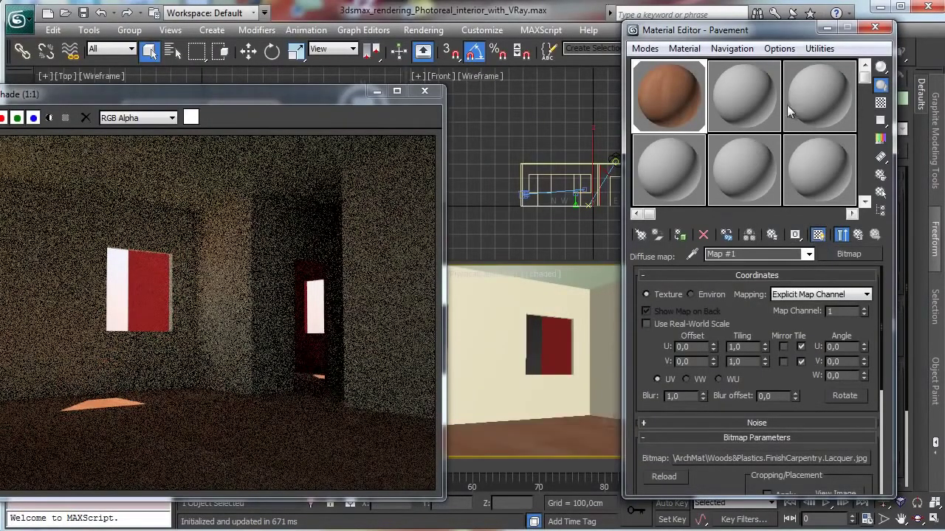
left_click(935, 521)
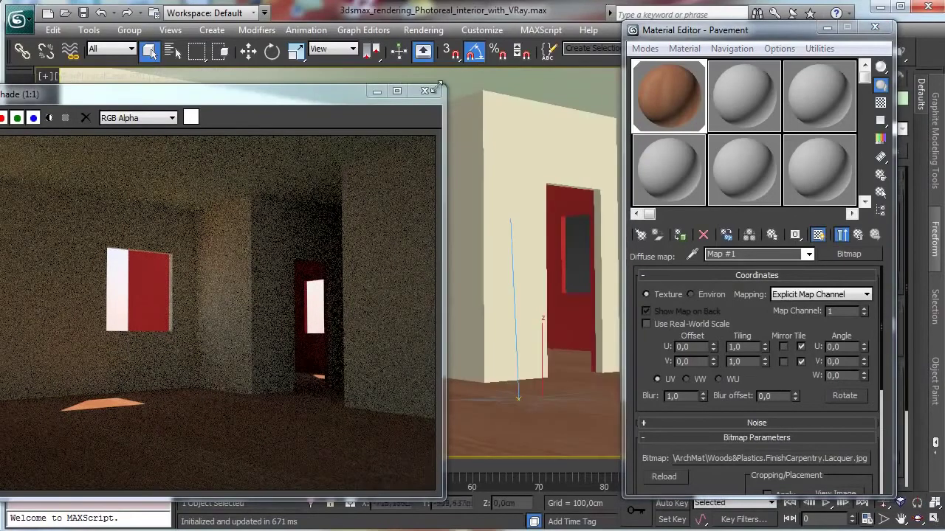
left_click(376, 92)
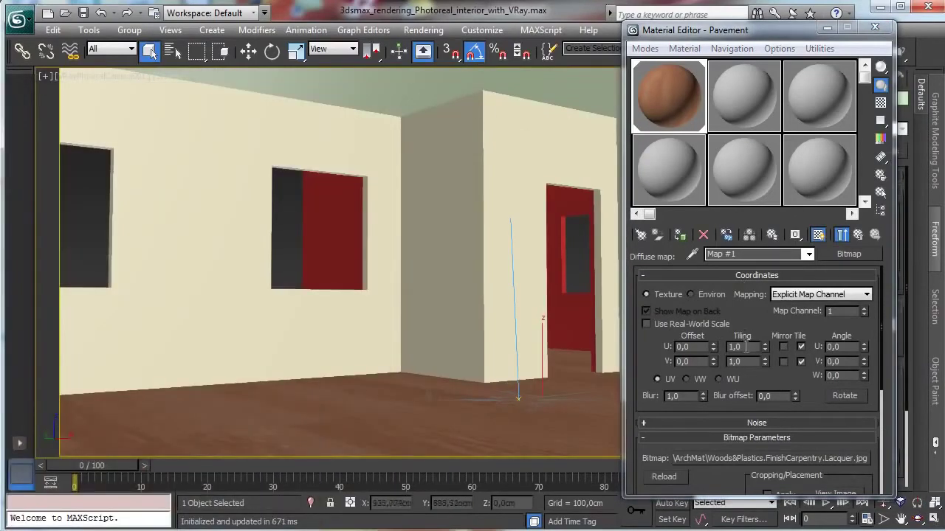
Rotate the wood bitmap by a W angle of 90 and reduce its blur to 0,01.
left_click_drag(847, 375, 725, 278)
type("90")
key("Return")
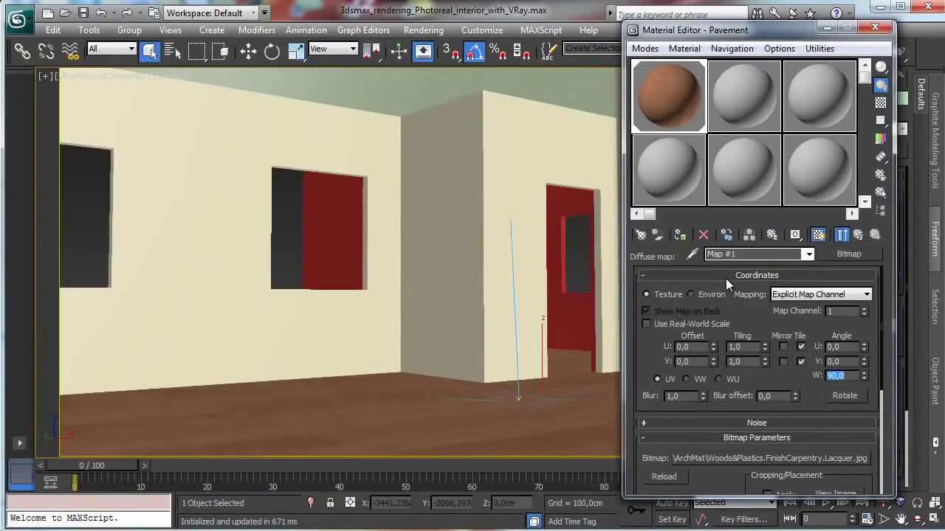
left_click_drag(704, 399, 711, 513)
Try a tiling of 5 in both U and V on the wood bitmap.
double_click(737, 347)
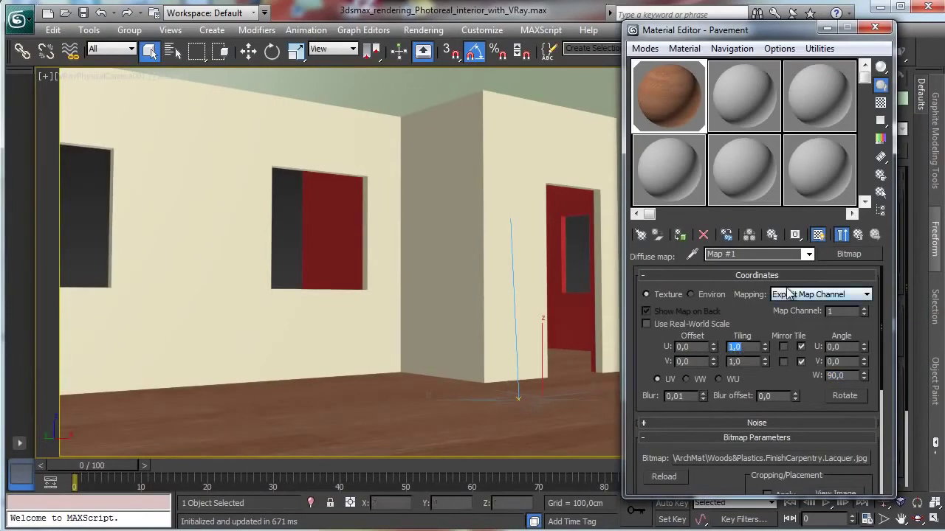
type("5")
key("Tab")
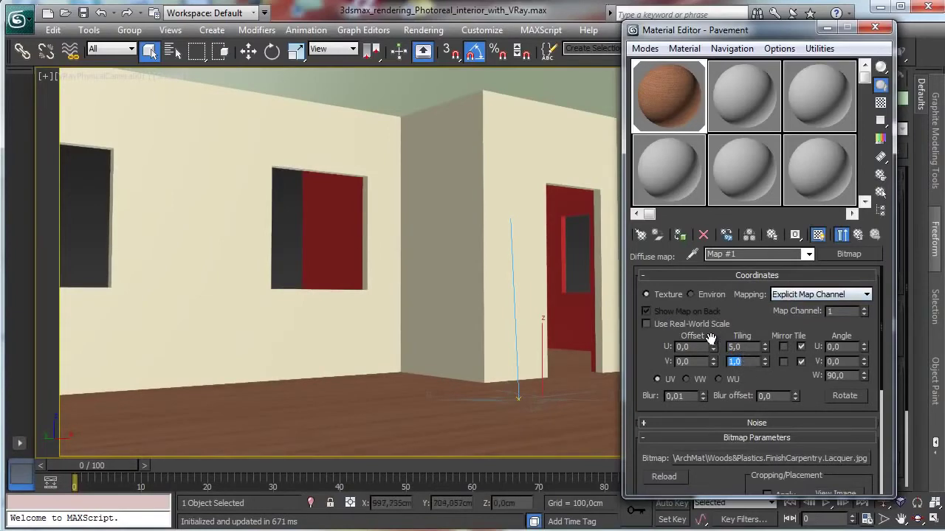
type("5")
key("Return")
Set the wood bitmap's U and V tiling to 8.
left_click(753, 348)
key("Return")
key("Tab")
type("8")
key("Return")
Open the render setup, clear the other windows away and set the irradiance map preset to Very low.
key("F10")
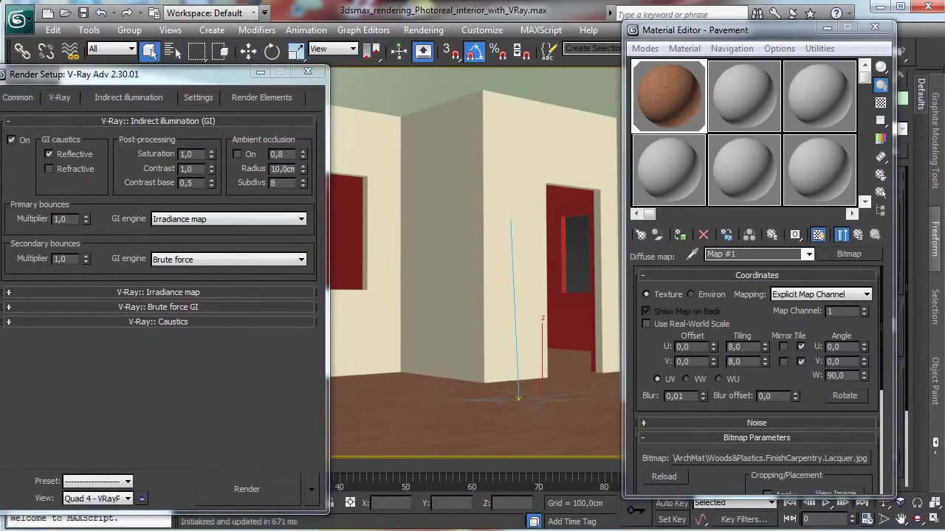
key("alt+Tab")
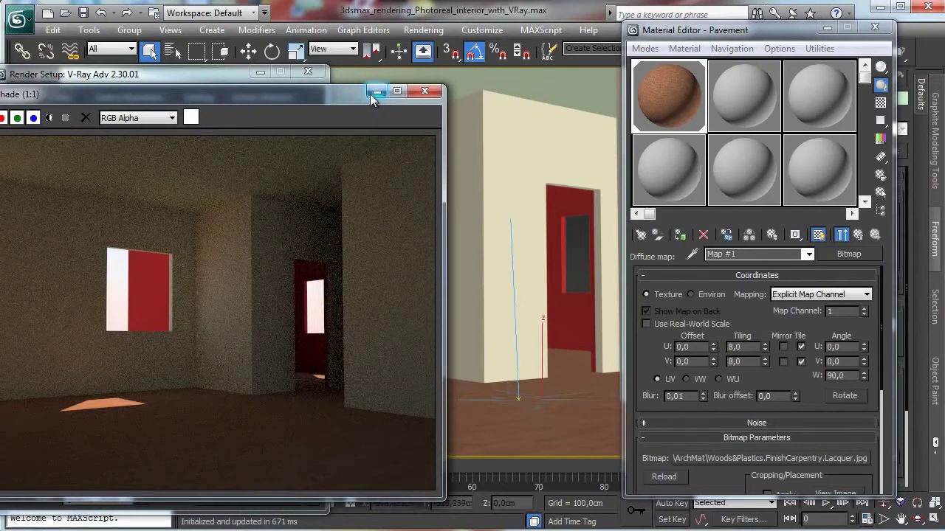
left_click_drag(285, 94, 944, 428)
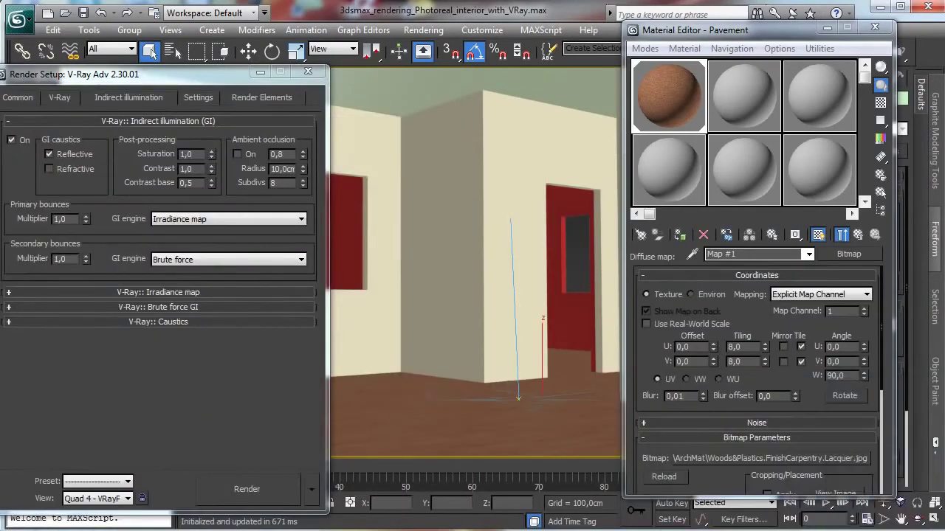
left_click(826, 31)
left_click(17, 97)
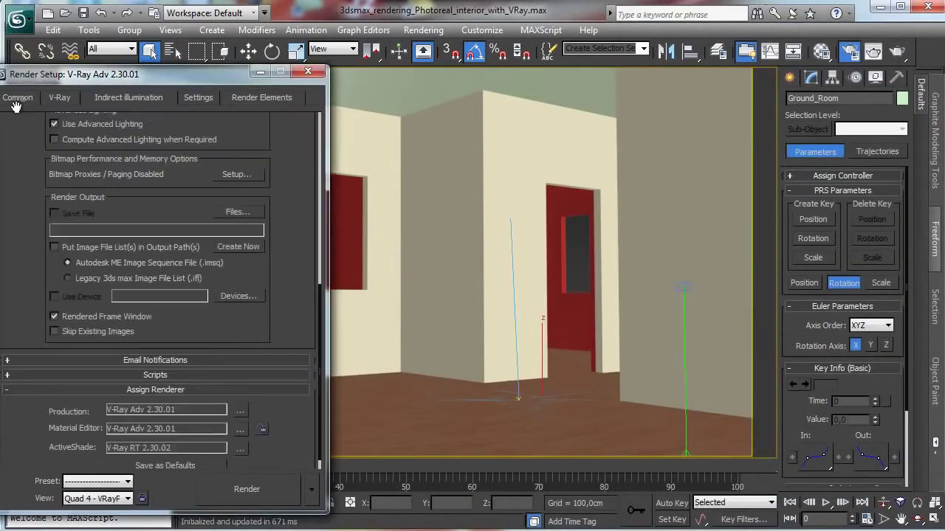
left_click_drag(167, 83, 216, 63)
left_click(178, 78)
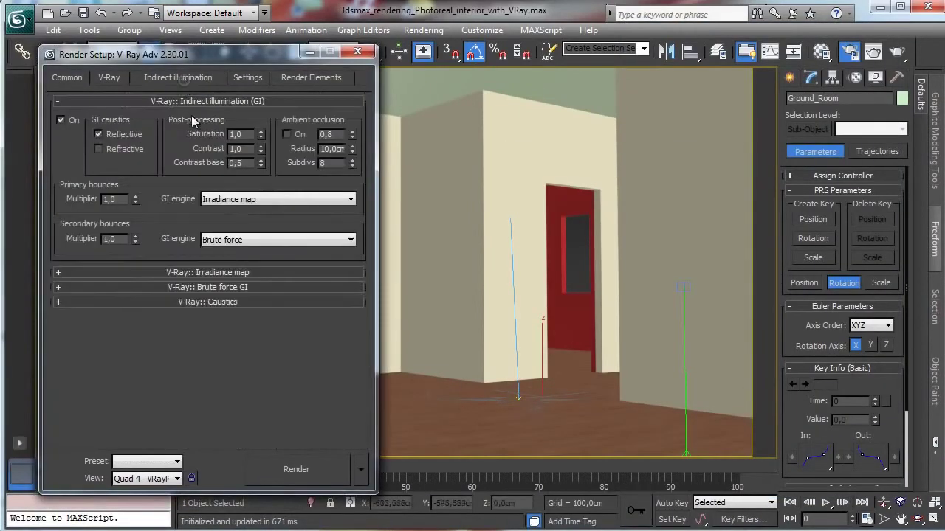
left_click(228, 272)
left_click(255, 126)
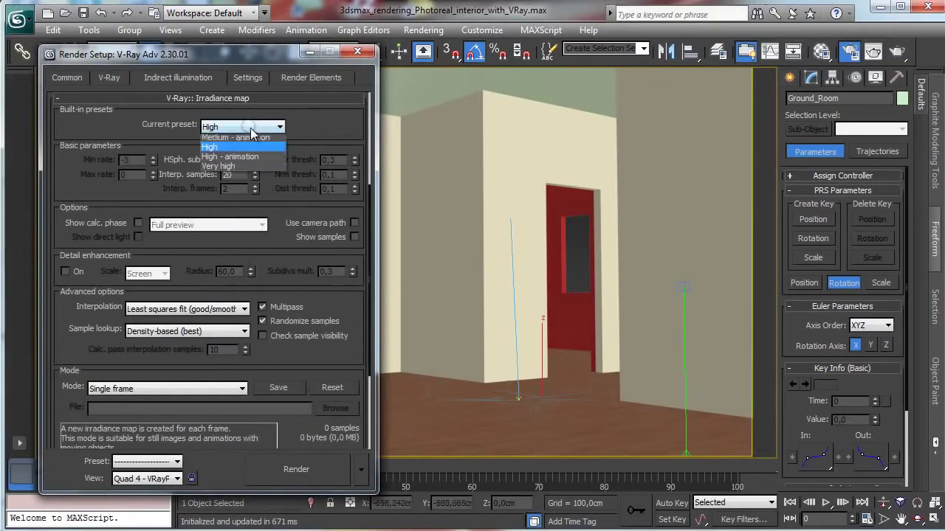
left_click(244, 147)
scroll(192, 114, "up", 3)
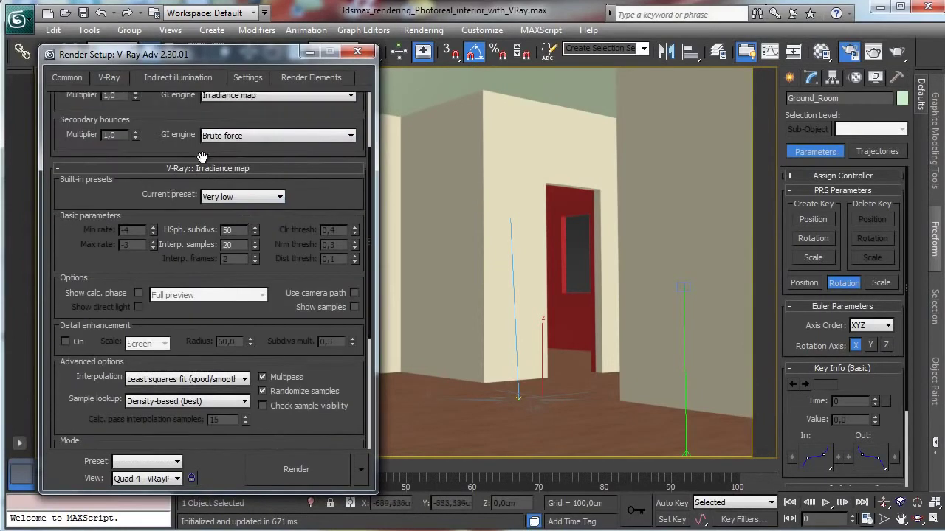
Choose Light cache as the secondary bounces GI engine and turn on Show calc. phase for the irradiance map.
left_click(224, 135)
left_click(223, 178)
scroll(169, 220, "down", 4)
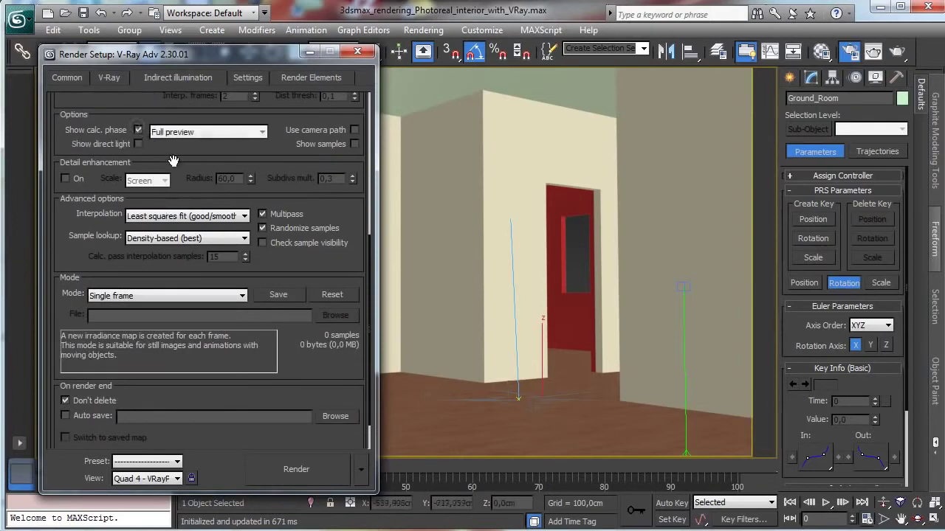
scroll(212, 345, "down", 2)
Set the light cache's number of passes to 32.
left_click(206, 426)
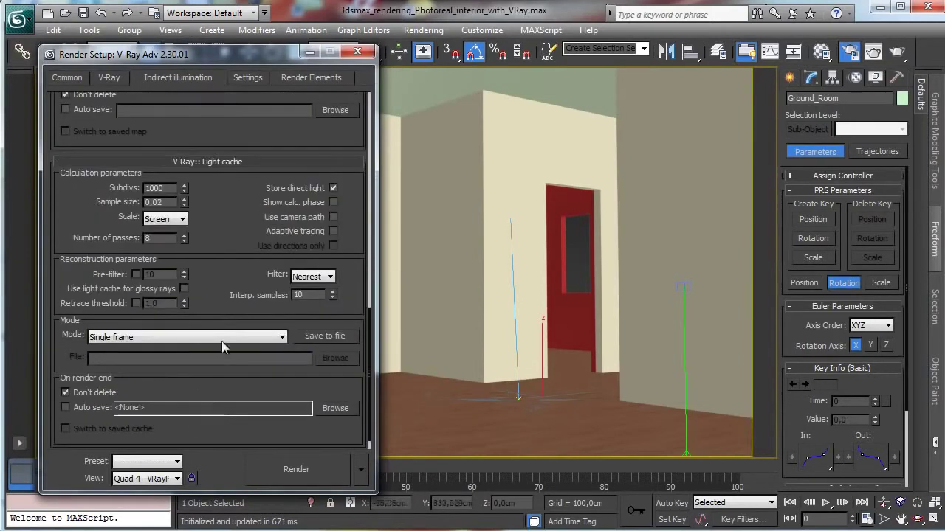
double_click(158, 237)
type("32")
key("Return")
Set V-Ray's dynamic memory limit to 32000 MB and the render region width to 24.
left_click(242, 77)
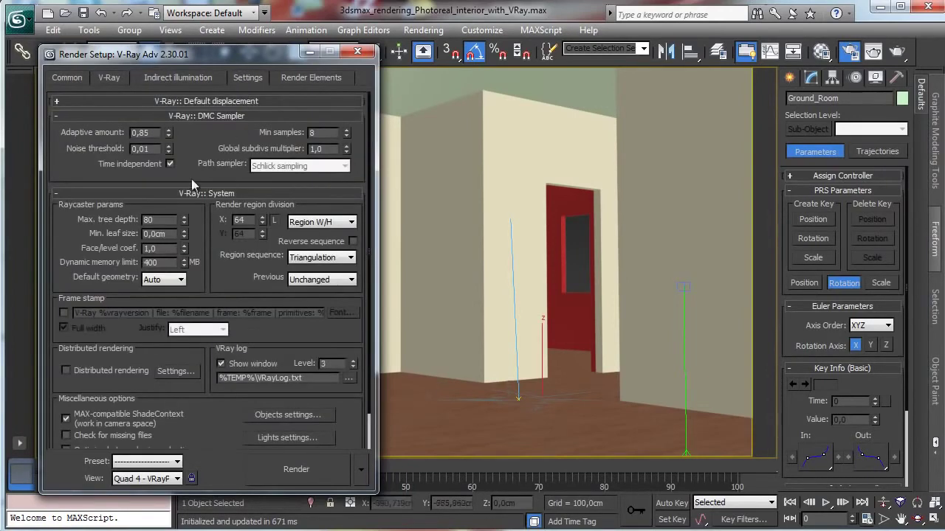
double_click(163, 262)
key("Return")
double_click(245, 219)
Render a test image of the camera view, inspect it and minimize the render window.
left_click(297, 467)
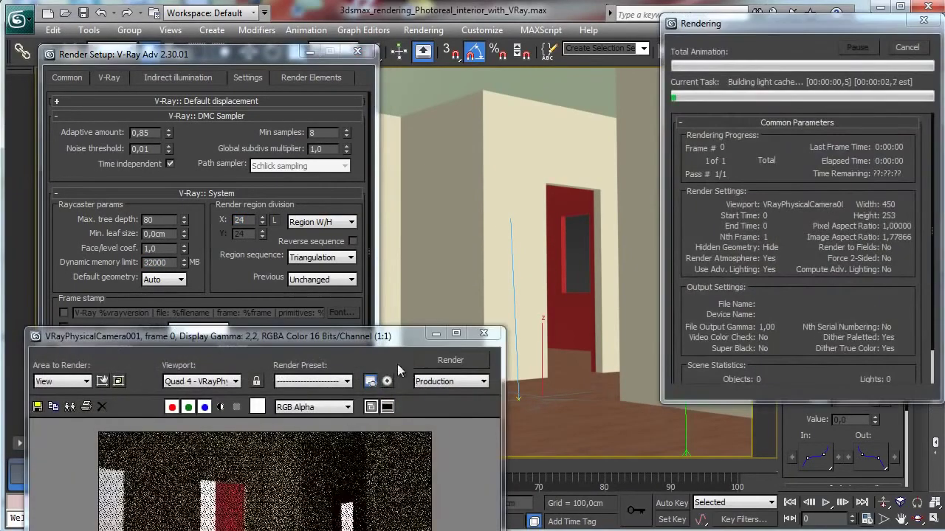
left_click_drag(368, 338, 471, 106)
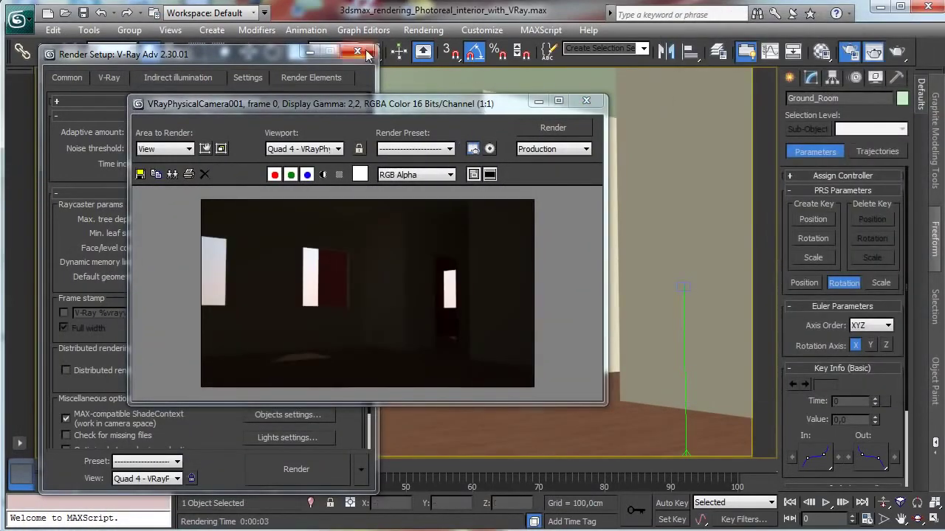
left_click(538, 101)
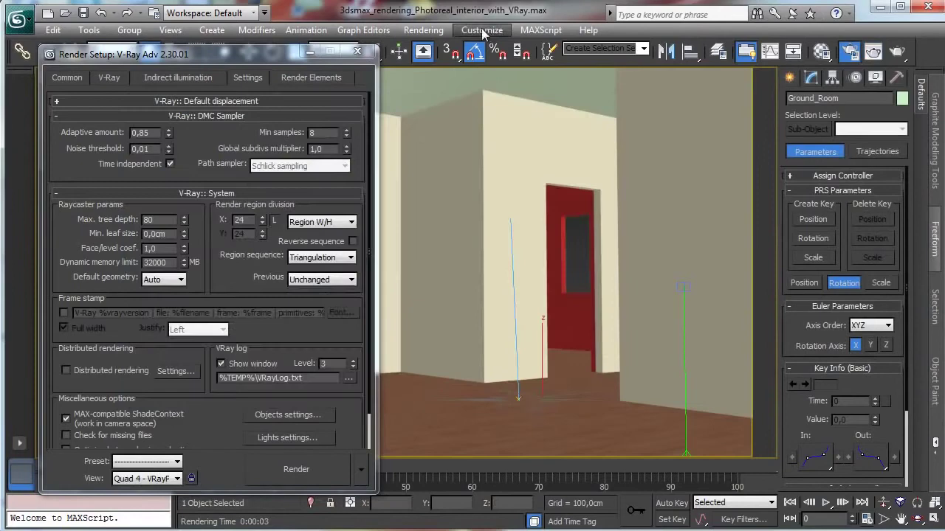
Check the gamma and LUT correction values in the preferences.
left_click(423, 30)
left_click(465, 376)
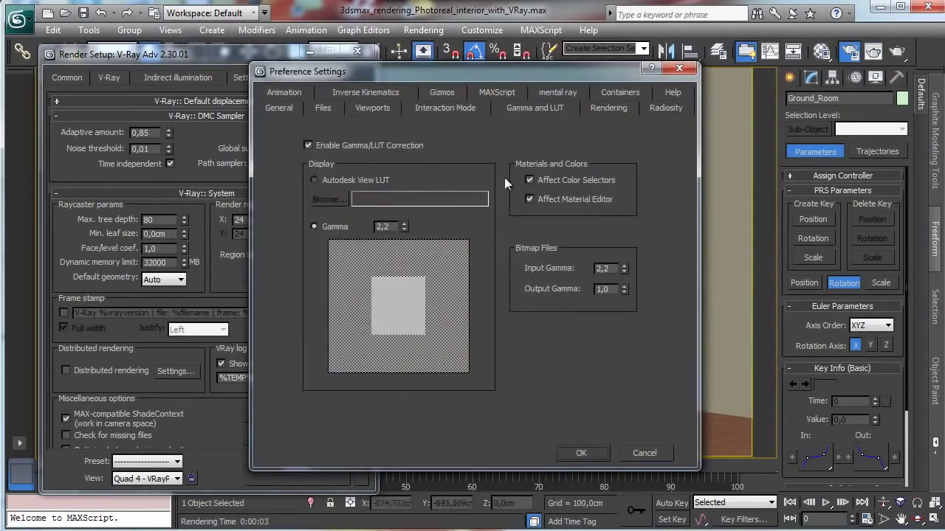
left_click(583, 453)
Set the gamma in V-Ray's color mapping to 2,2.
left_click(107, 77)
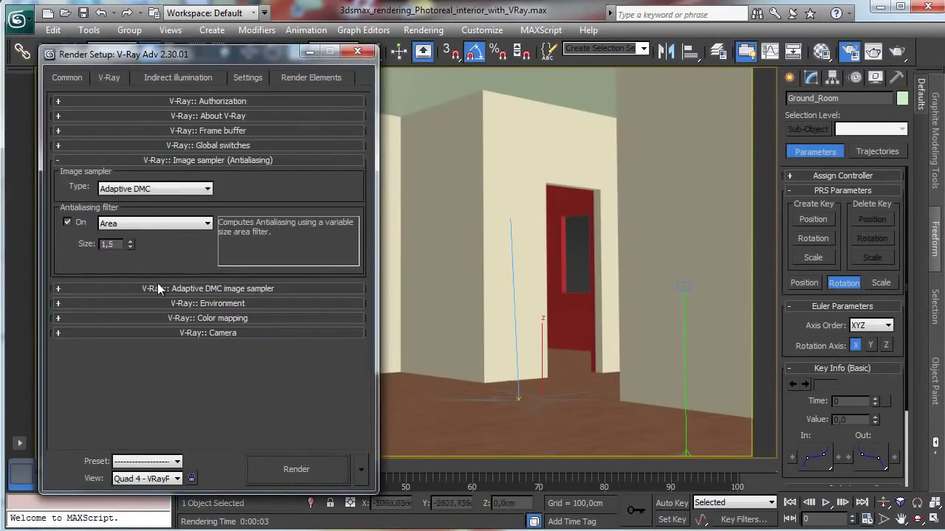
left_click(157, 318)
double_click(171, 392)
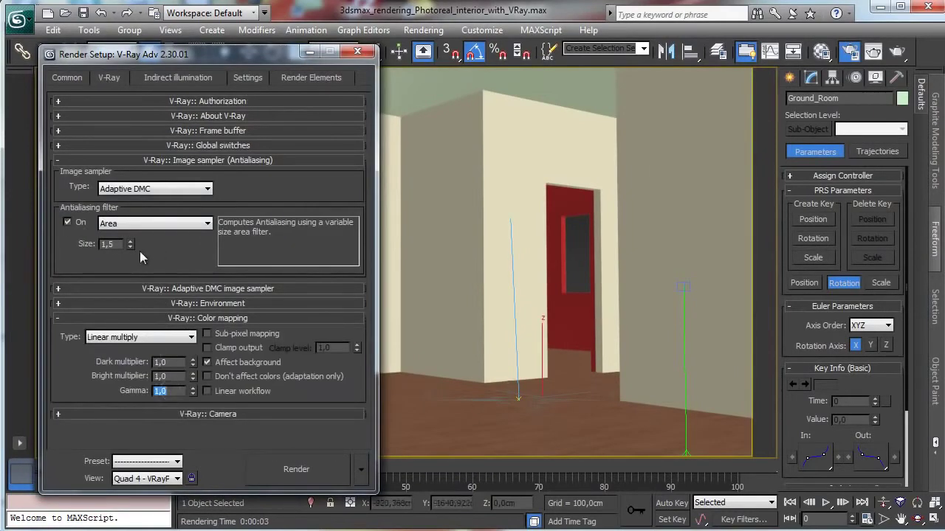
type("2,2")
key("Return")
Render the camera view with the new color mapping gamma, inspect the image and minimize the render windows.
left_click(324, 468)
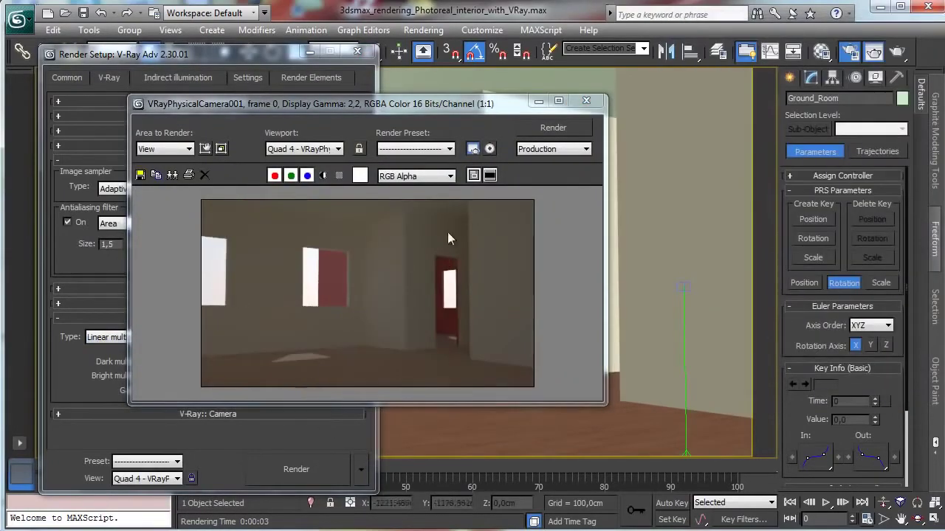
left_click(311, 62)
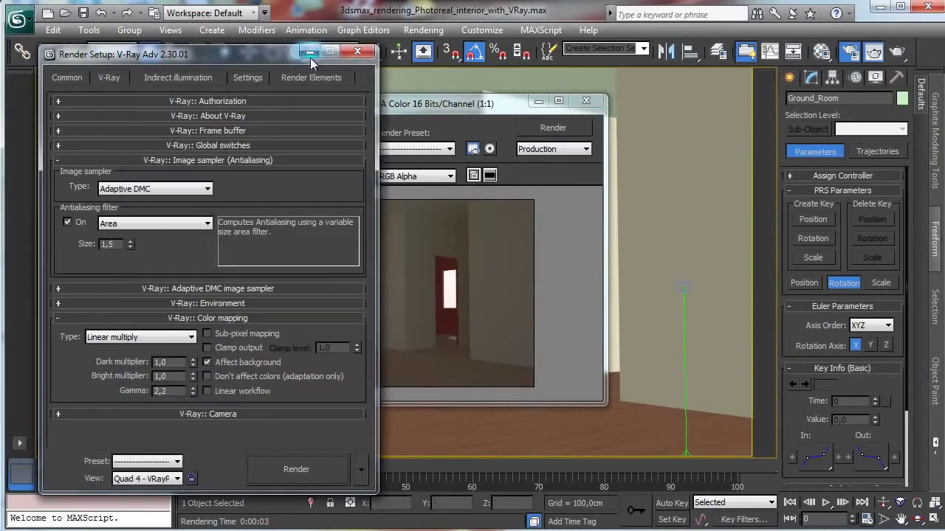
left_click(310, 51)
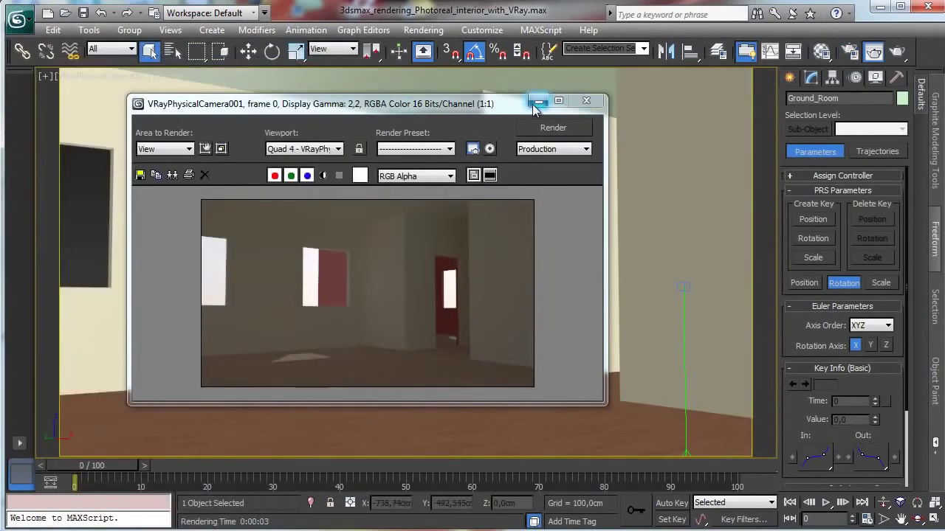
left_click(538, 107)
Reopen the render setup, expand V-Ray's global switches and enable the built-in frame buffer.
left_click(850, 51)
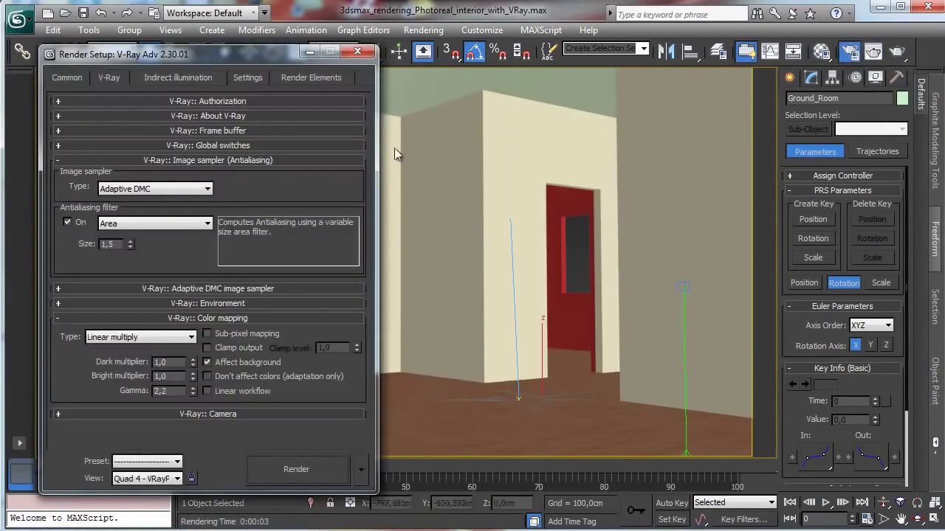
left_click(153, 146)
left_click(155, 131)
left_click(90, 145)
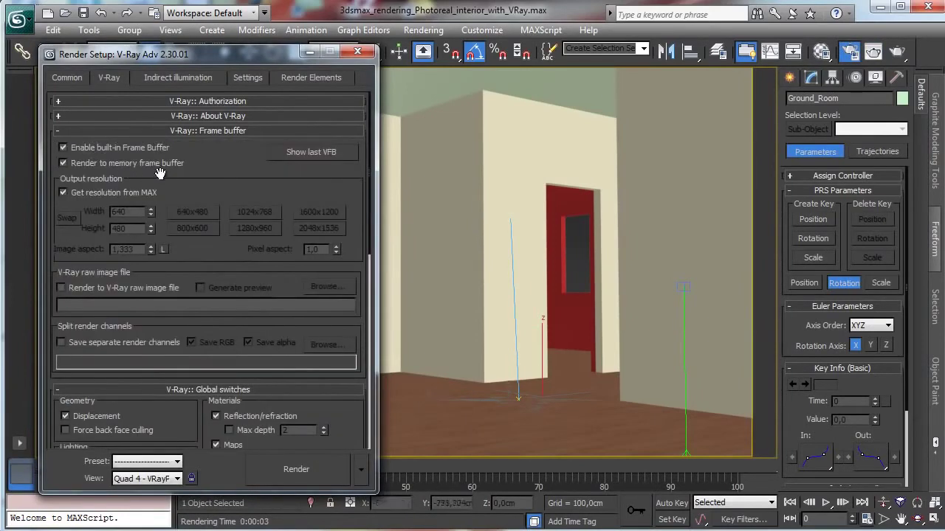
Minimize the render setup, select the camera of the current view and choose Still cam as its type.
left_click(67, 77)
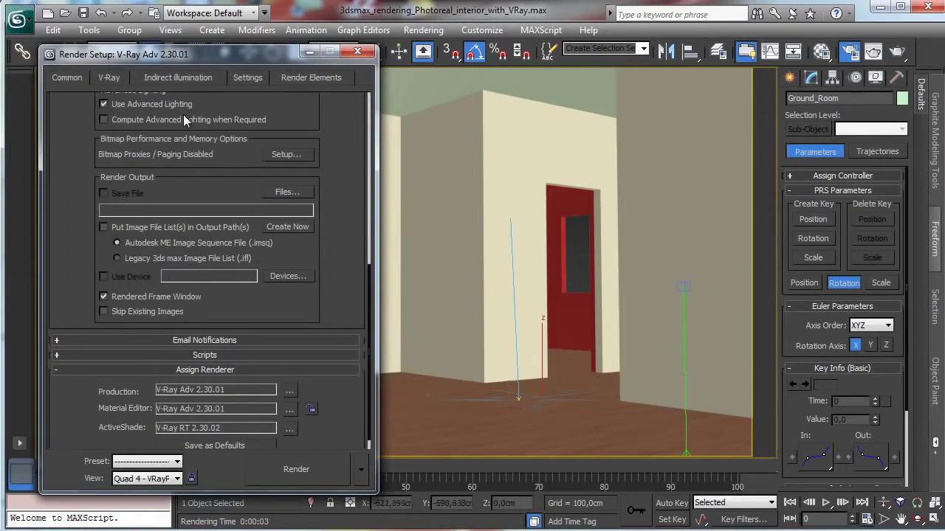
left_click(310, 50)
left_click(90, 76)
left_click(140, 321)
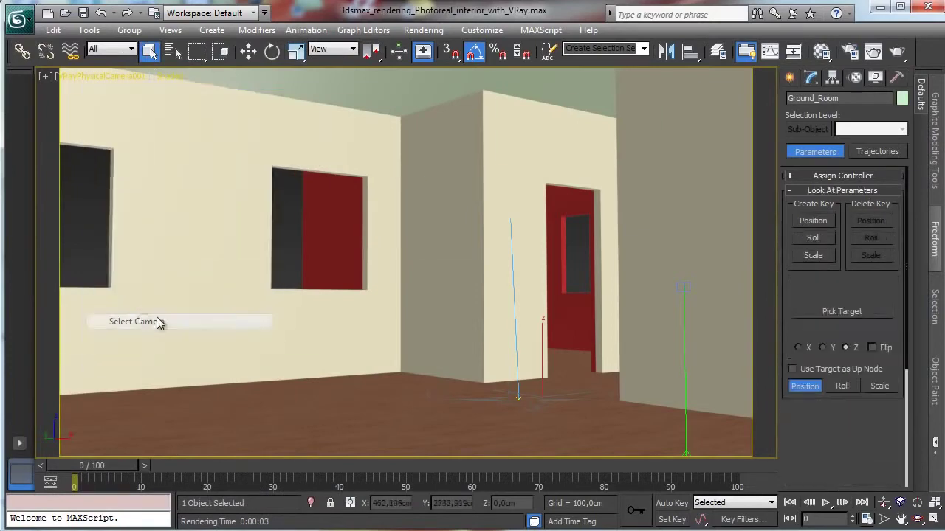
left_click(811, 78)
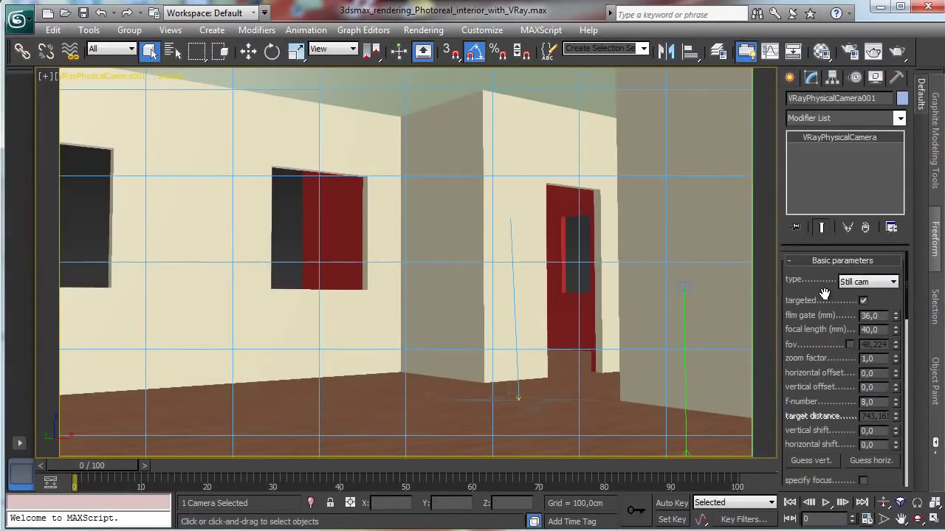
left_click(872, 282)
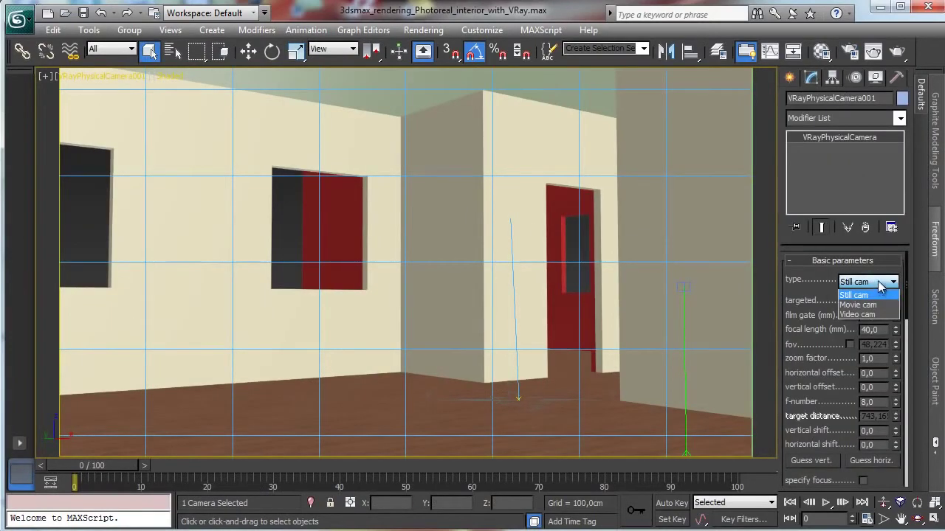
left_click(855, 295)
Turn off the physical camera's vignetting and set its white balance to Neutral and film speed (ISO) to 250.
scroll(885, 304, "down", 5)
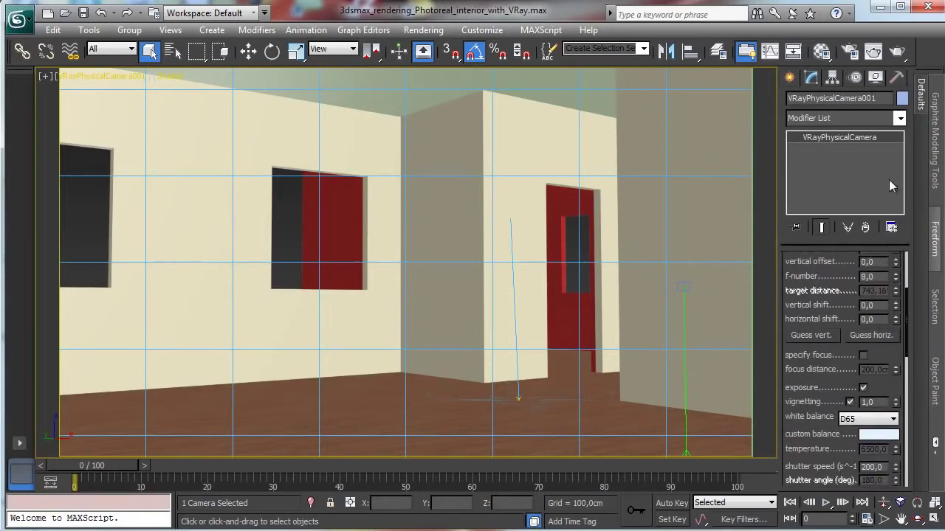
scroll(879, 347, "down", 3)
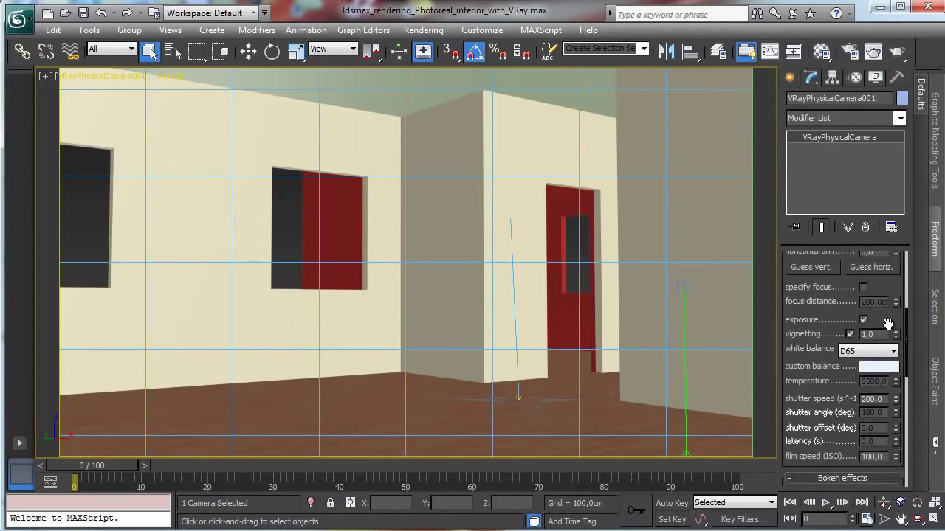
left_click(850, 334)
left_click(877, 353)
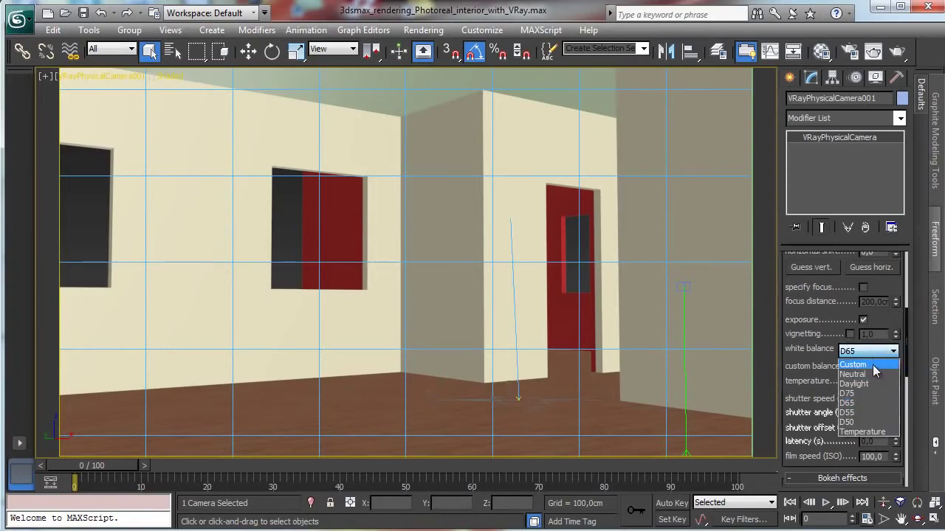
left_click(873, 365)
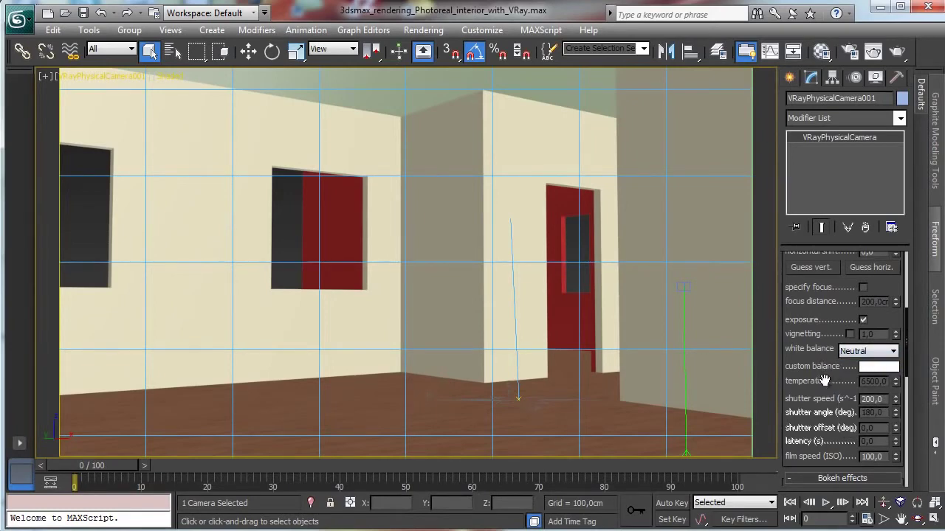
left_click(878, 457)
Render the camera view with sRGB display in the V-Ray frame buffer, minimize it and return to the four-viewport layout.
left_click(905, 50)
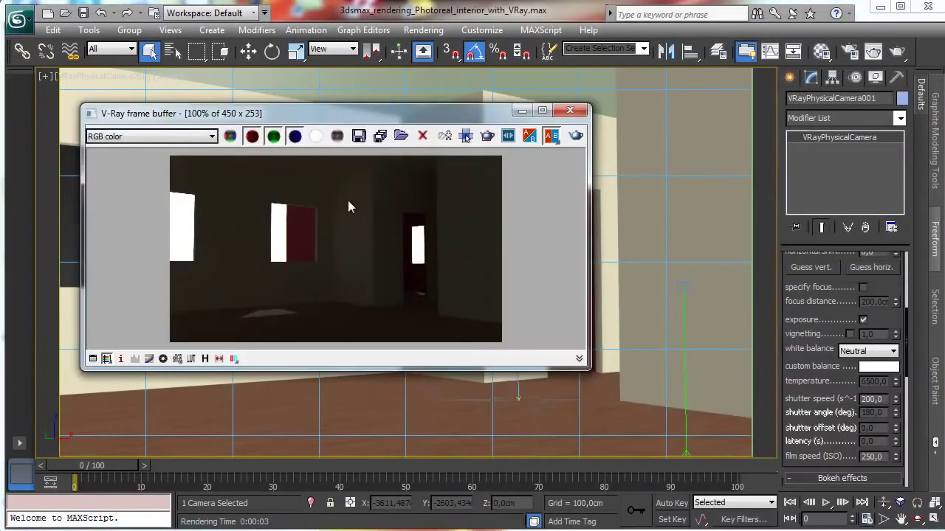
left_click(176, 359)
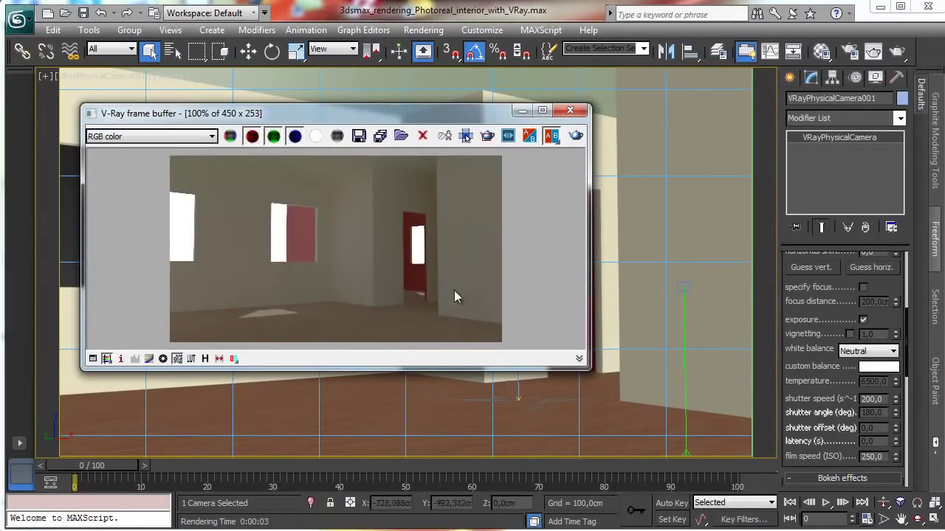
left_click_drag(816, 288, 816, 479)
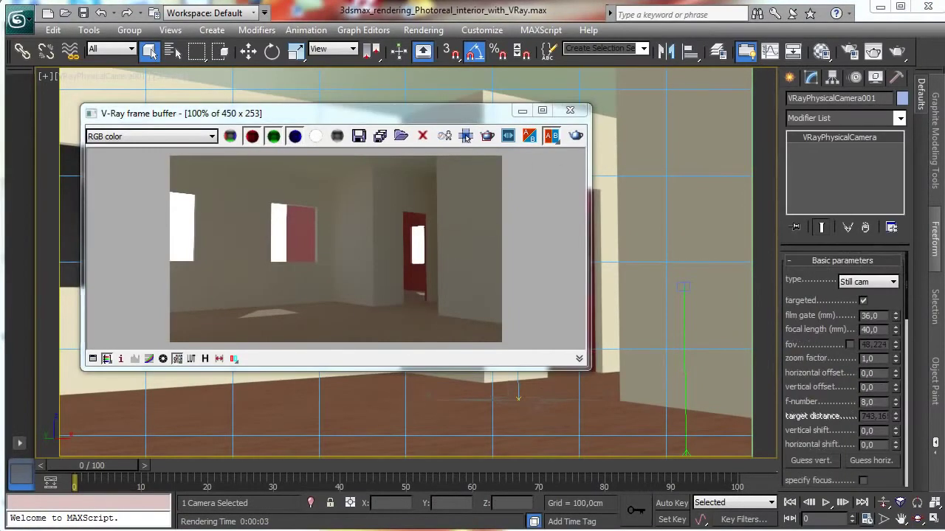
left_click(522, 111)
left_click(933, 522)
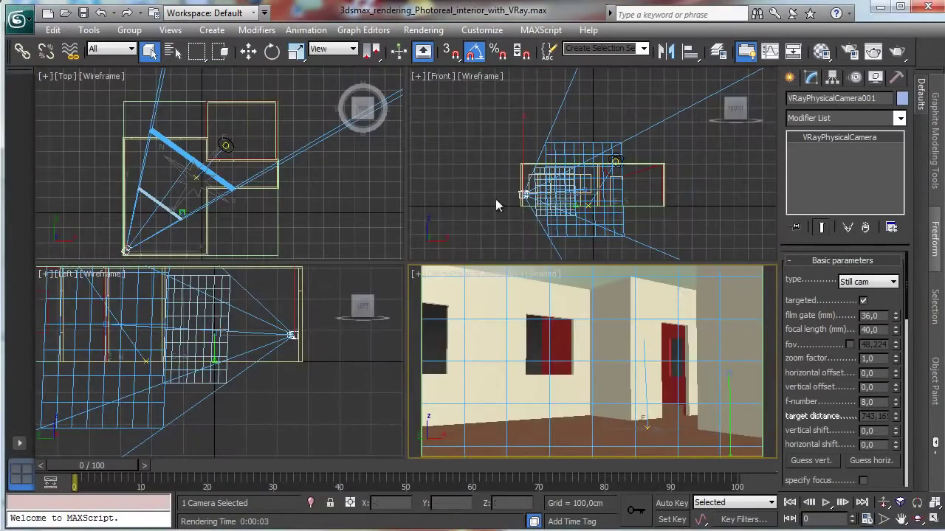
Bring up the V-Ray light types for creating a new light.
left_click(789, 78)
left_click(830, 102)
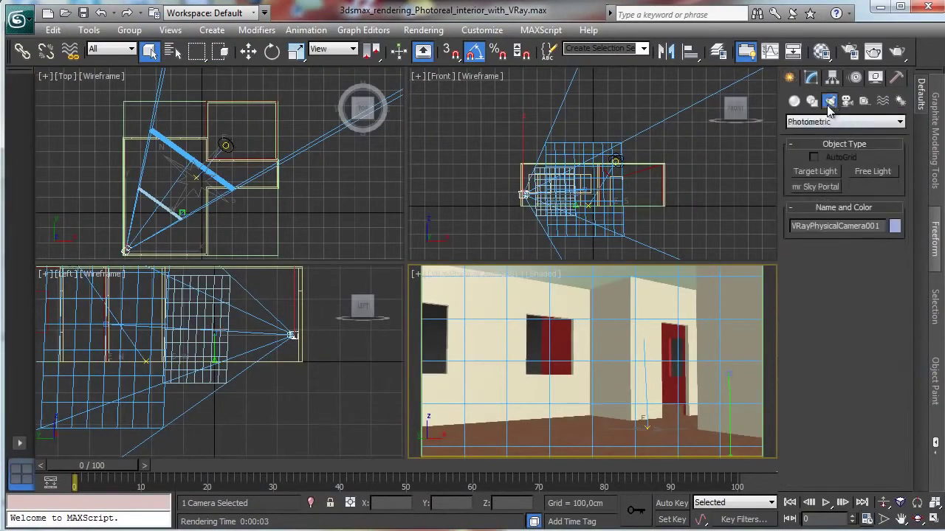
left_click(824, 123)
left_click(813, 152)
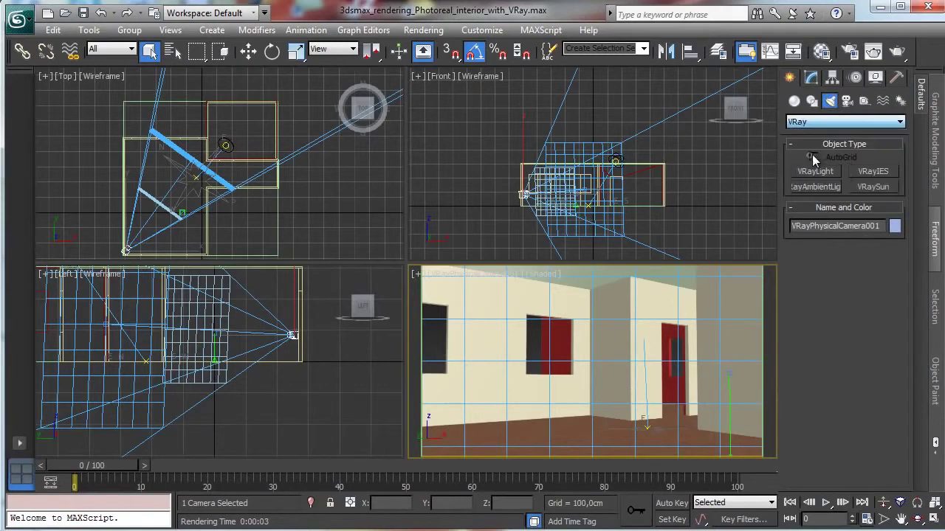
Try placing a VRaySun in the top view near the compass and remove it again.
left_click(870, 189)
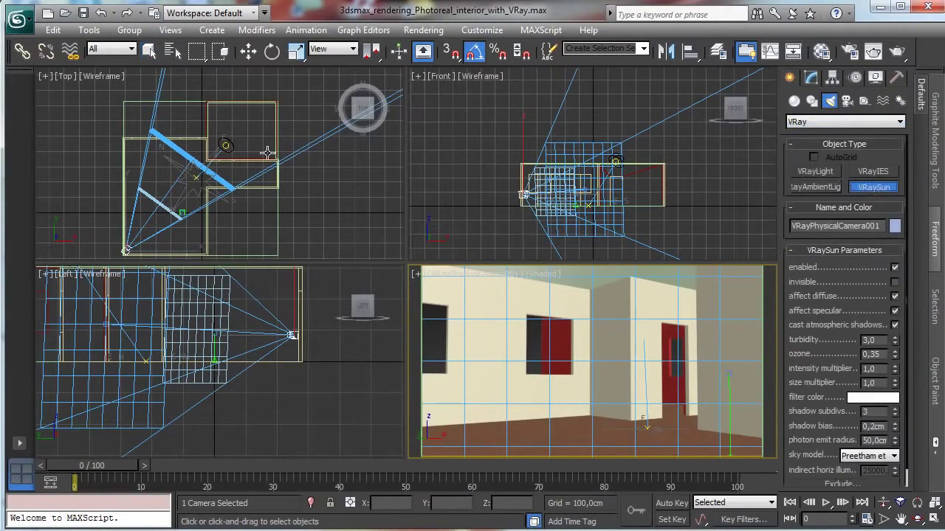
left_click_drag(192, 175, 205, 191)
left_click(768, 456)
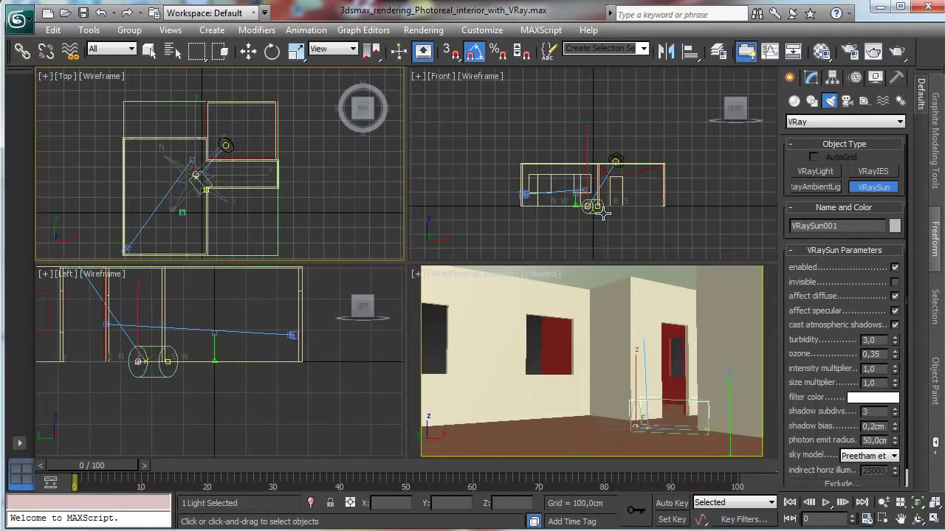
left_click(604, 213)
Create a VRayLight near the room's centre in the top view and change its type to Dome.
left_click(815, 171)
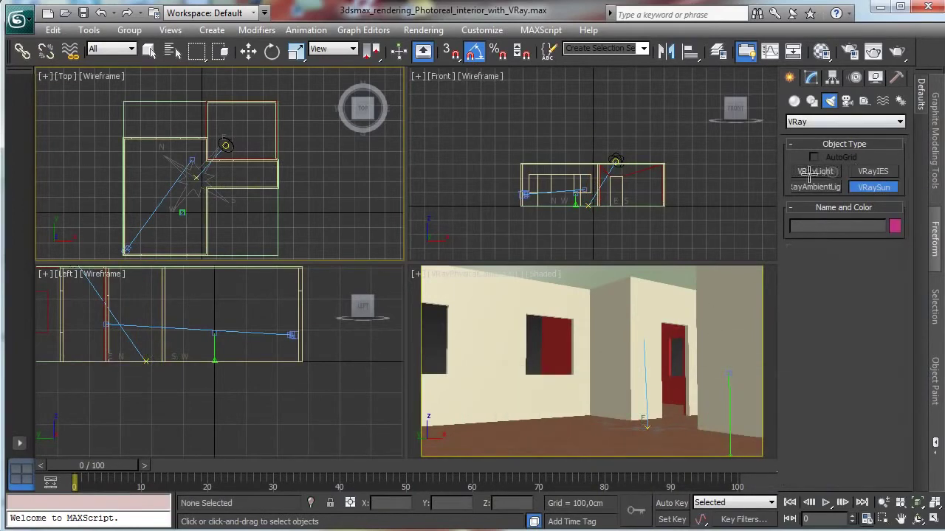
left_click_drag(187, 168, 211, 206)
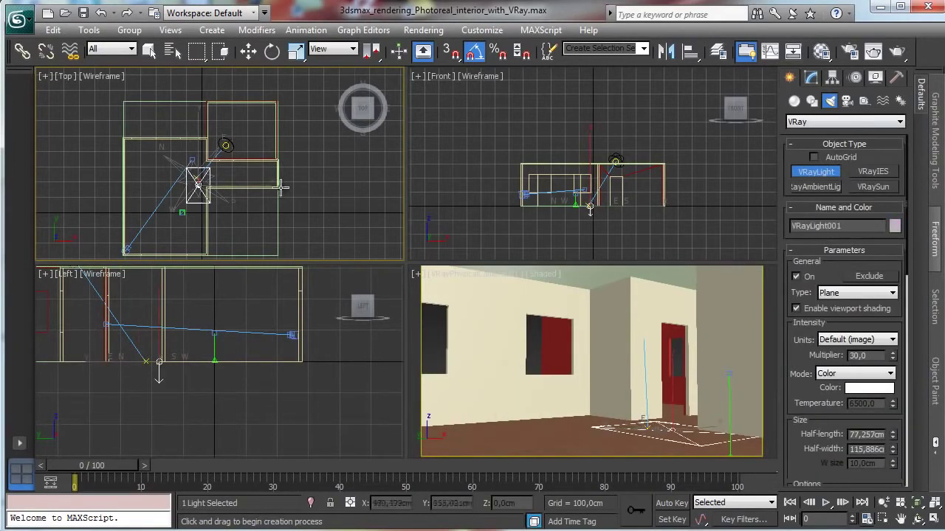
left_click(812, 79)
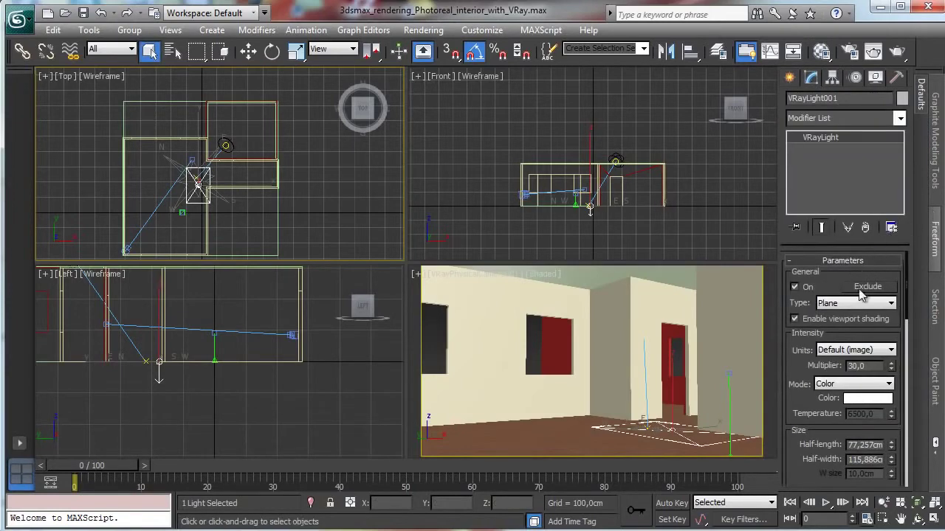
left_click(856, 303)
left_click(847, 323)
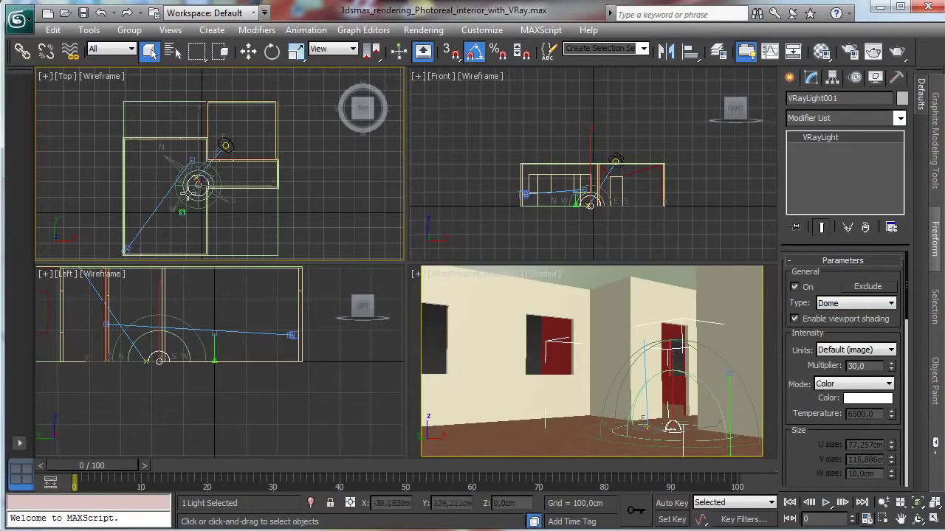
Deactivate the daylight system's sunlight and skylight and reselect the dome light.
left_click(226, 145)
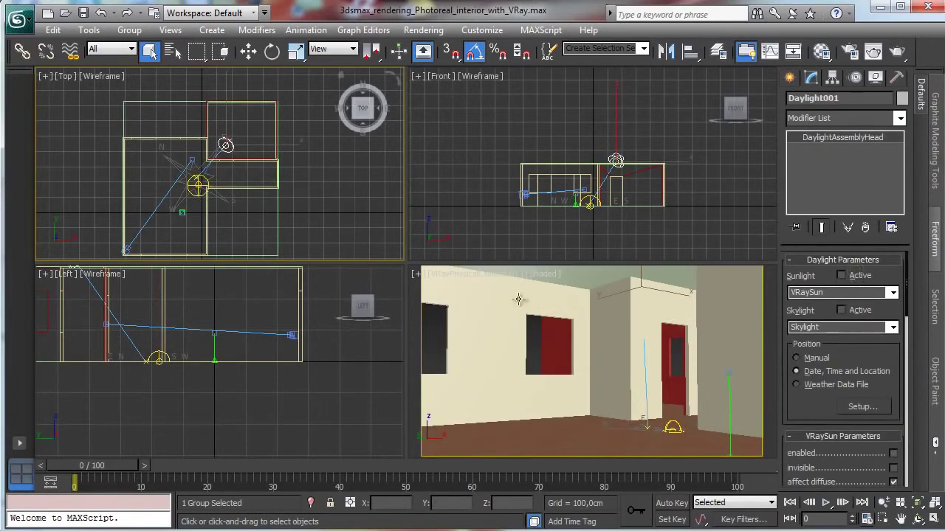
left_click(198, 194)
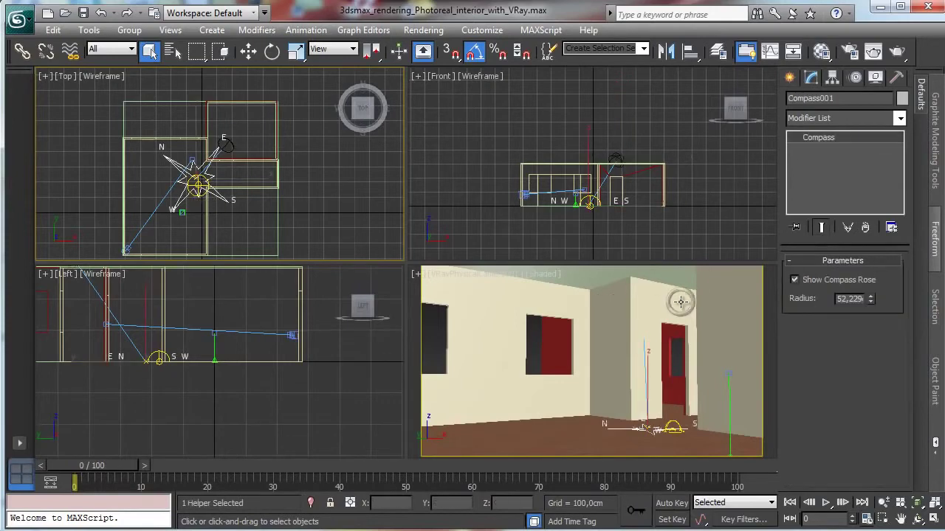
middle_click(680, 301)
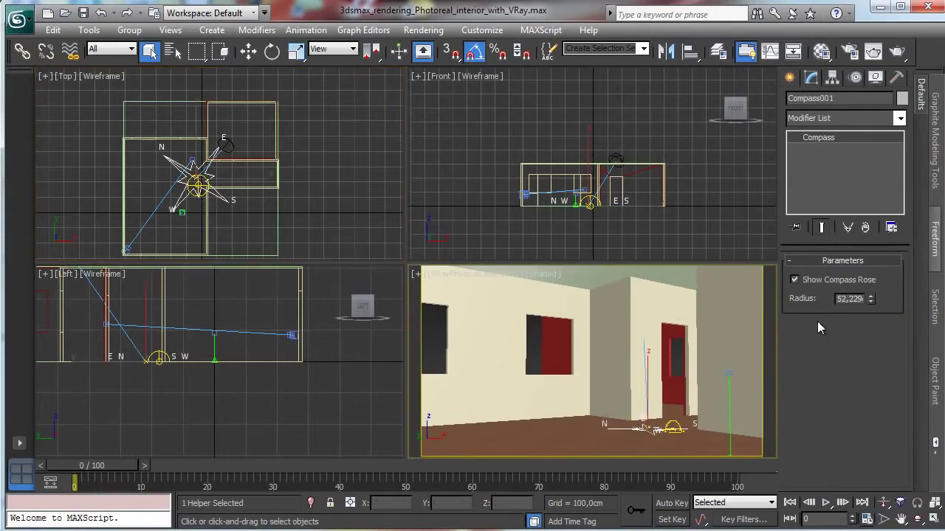
left_click(673, 424)
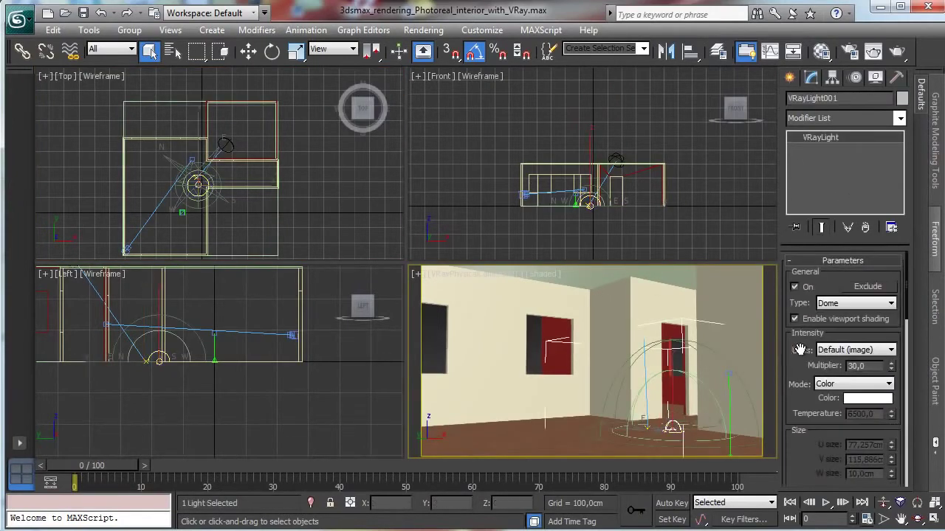
Assign a VRayHDRI map to the diffuse color of the second sample material in the Material Editor.
left_click(821, 51)
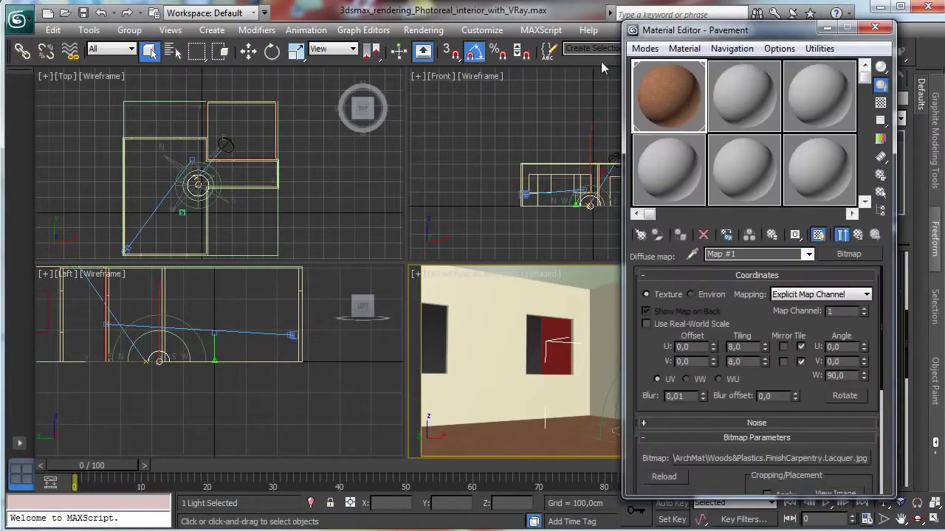
left_click(763, 93)
left_click_drag(753, 31, 238, 33)
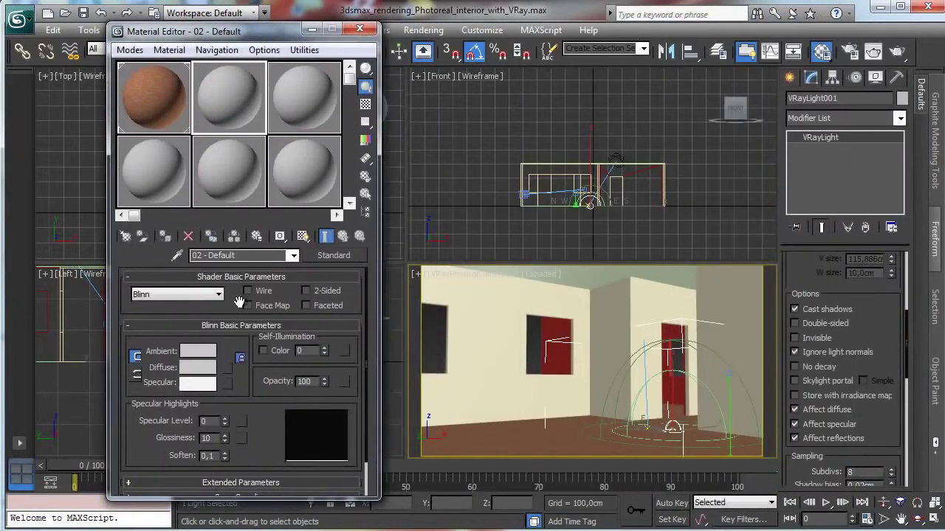
left_click(226, 367)
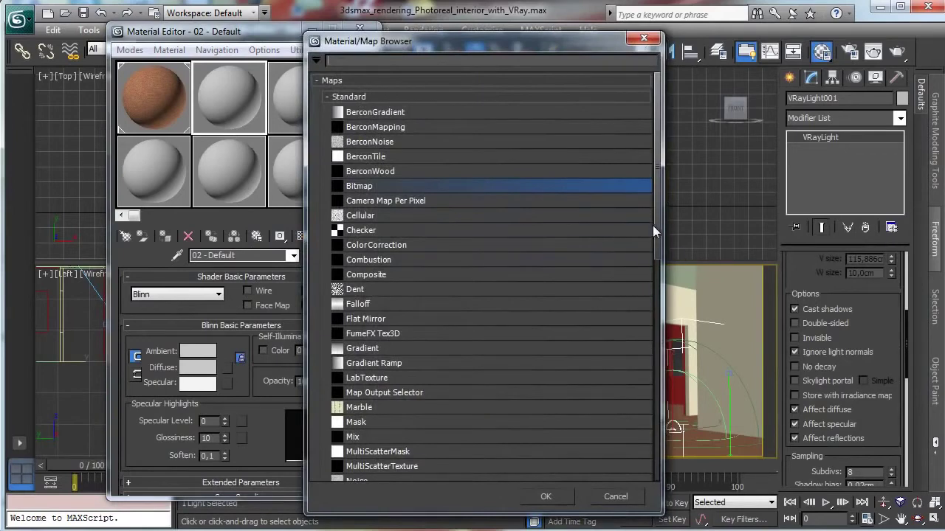
left_click_drag(652, 231, 631, 439)
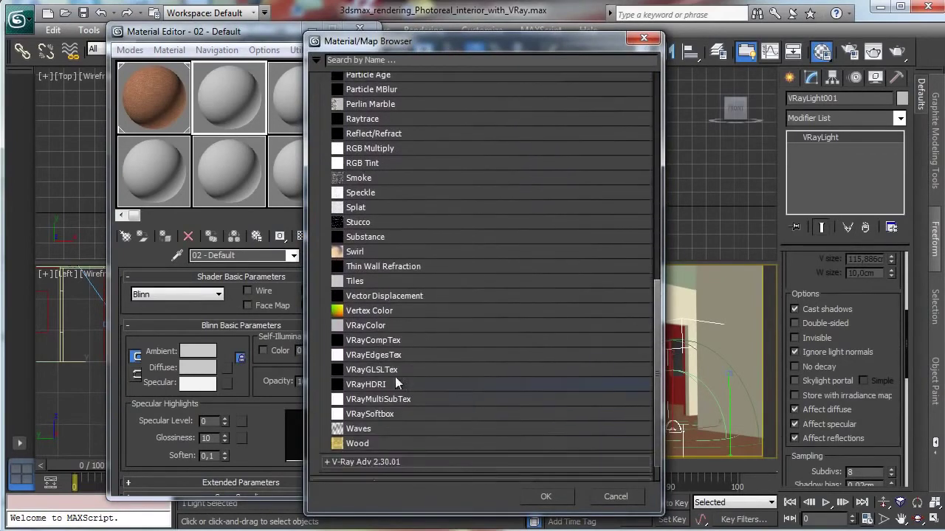
left_click(385, 385)
left_click(536, 504)
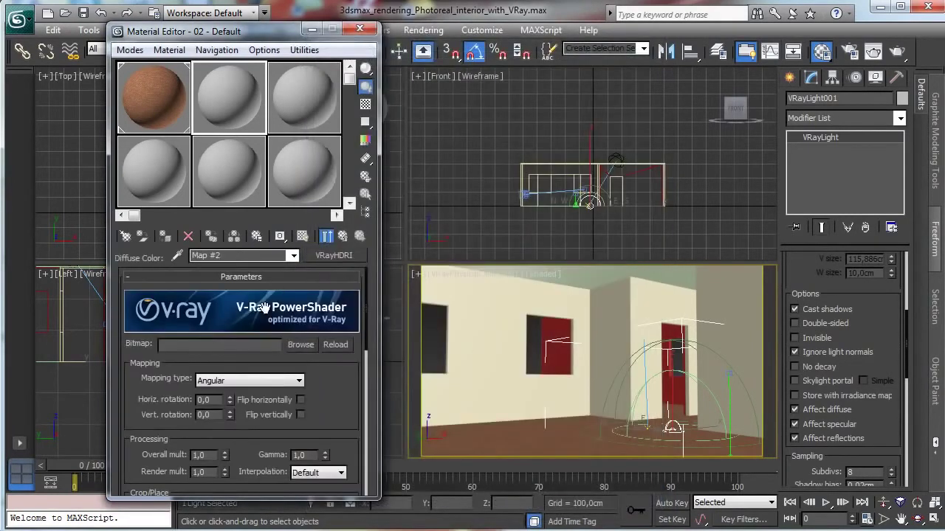
Load SpheronVR_hdri_02.hdr into the VRayHDRI map and set its mapping type to Spherical.
left_click(302, 346)
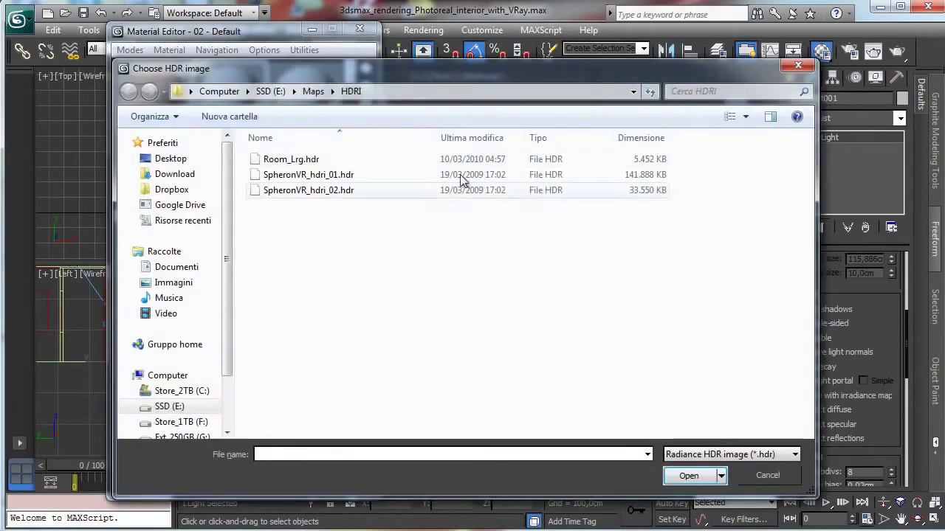
left_click(326, 189)
left_click(689, 475)
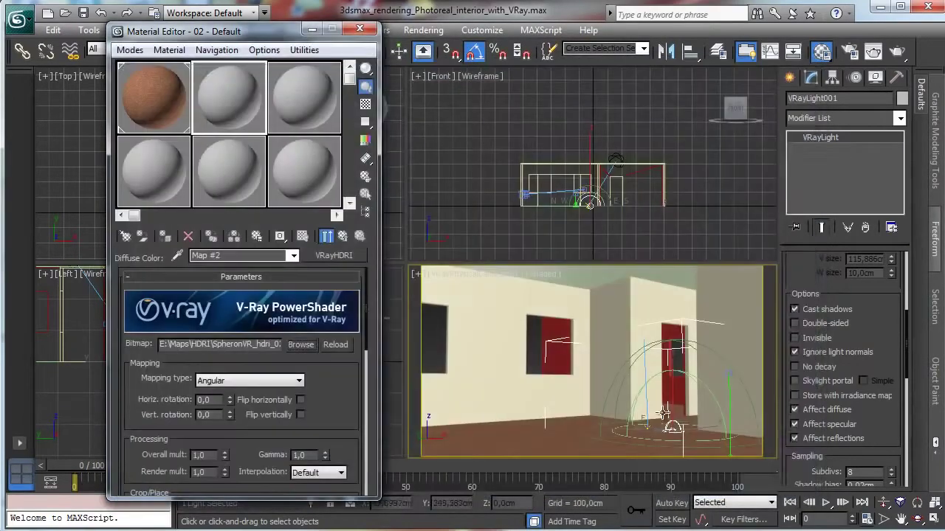
left_click(239, 385)
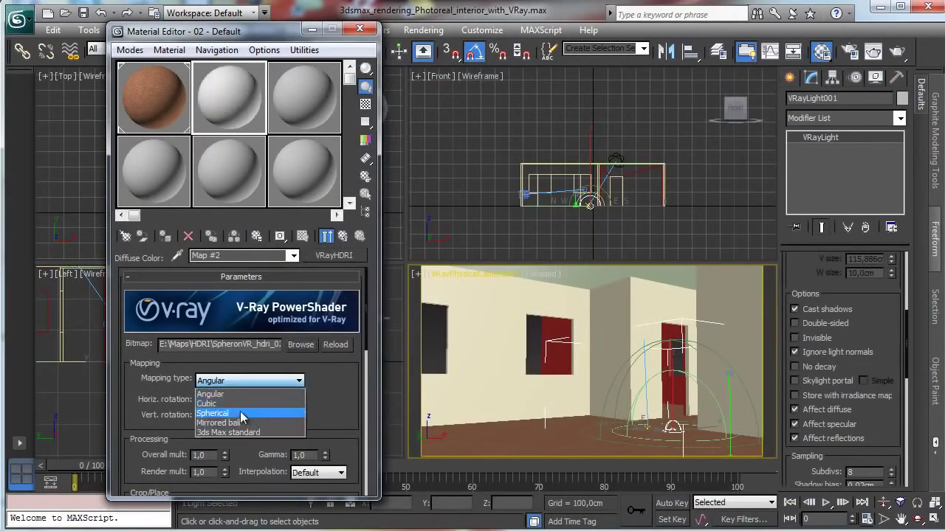
left_click(241, 412)
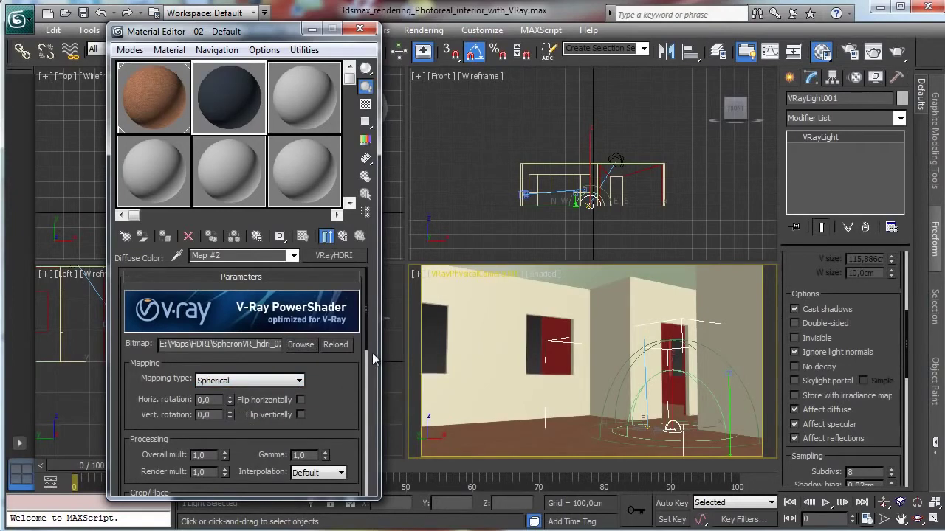
Place the VRayHDRI map in the dome light's texture slot as an instance.
scroll(834, 332, "down", 5)
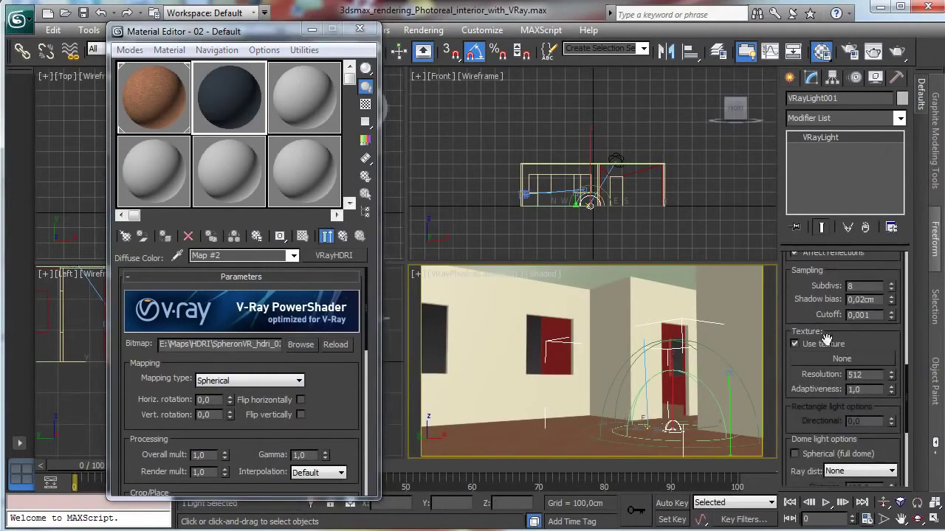
left_click_drag(327, 255, 822, 357)
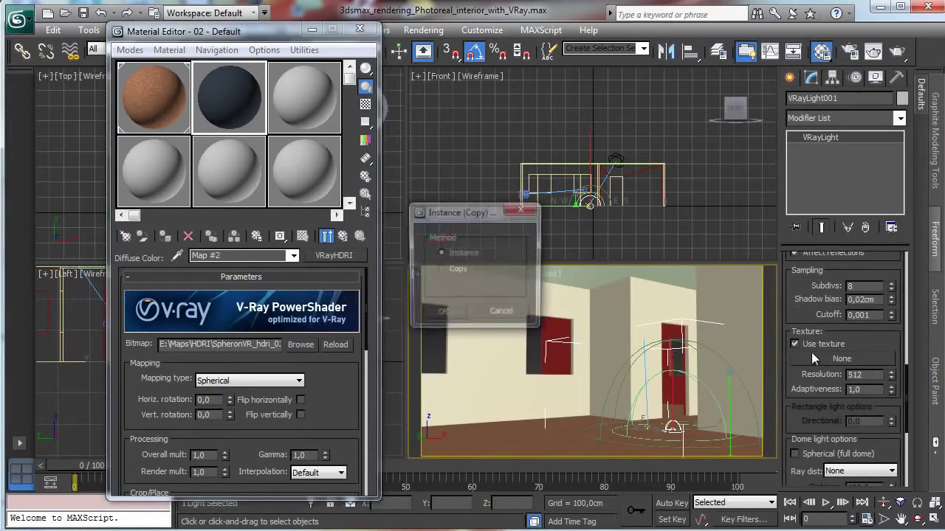
left_click(441, 315)
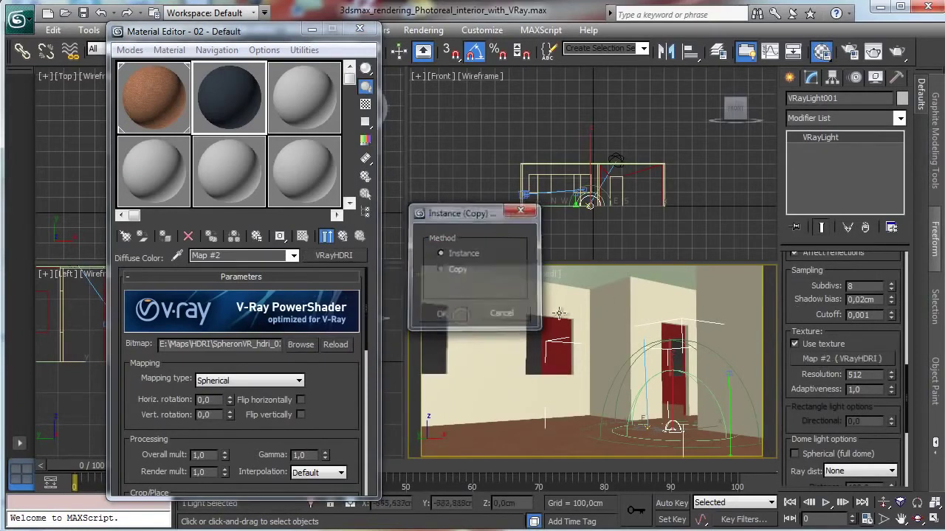
Set the dome light's texture resolution to 1024 and enable its Spherical (full dome) option.
double_click(868, 374)
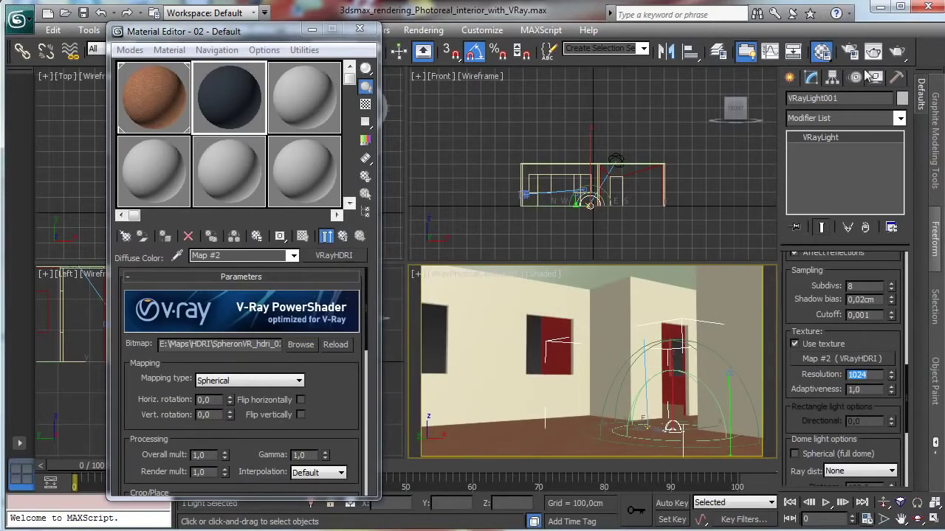
left_click(799, 454)
scroll(812, 312, "up", 4)
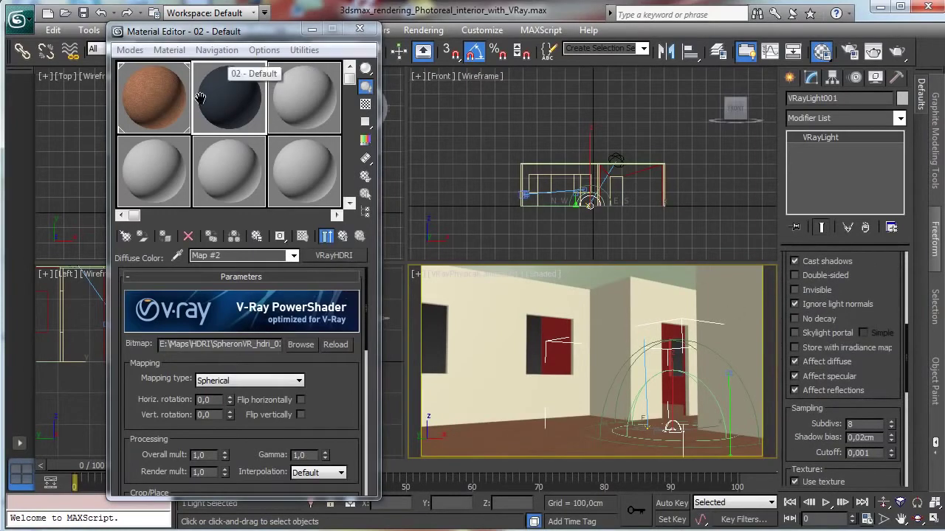
Test-render the camera view with the dome light and set the physical camera's shutter speed to 10.
left_click(360, 29)
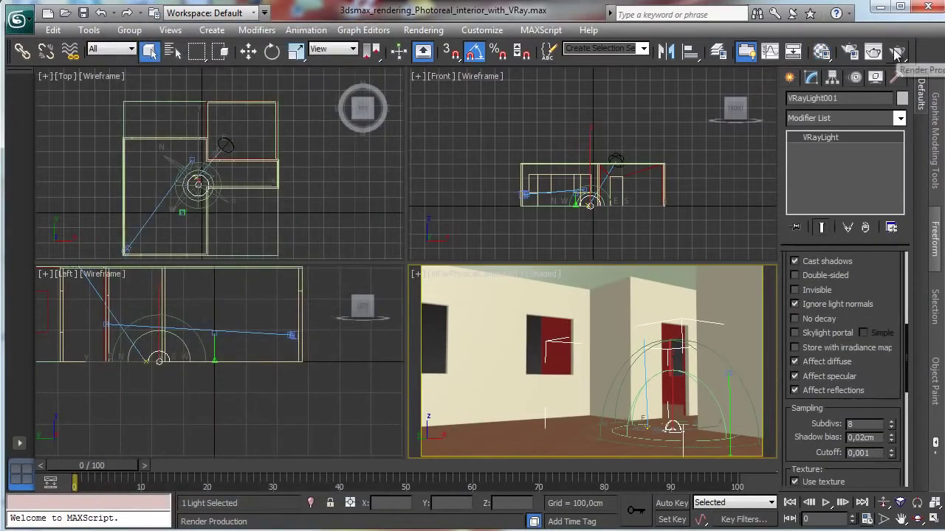
left_click(897, 51)
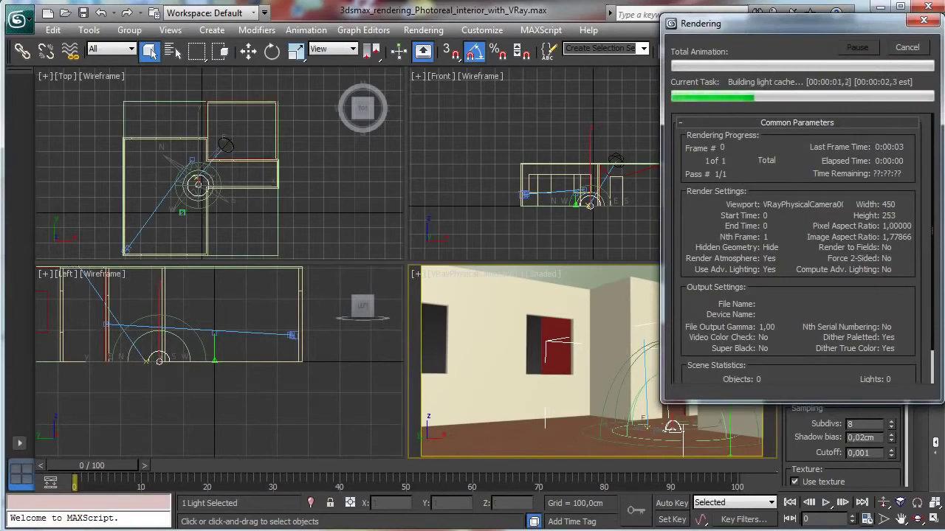
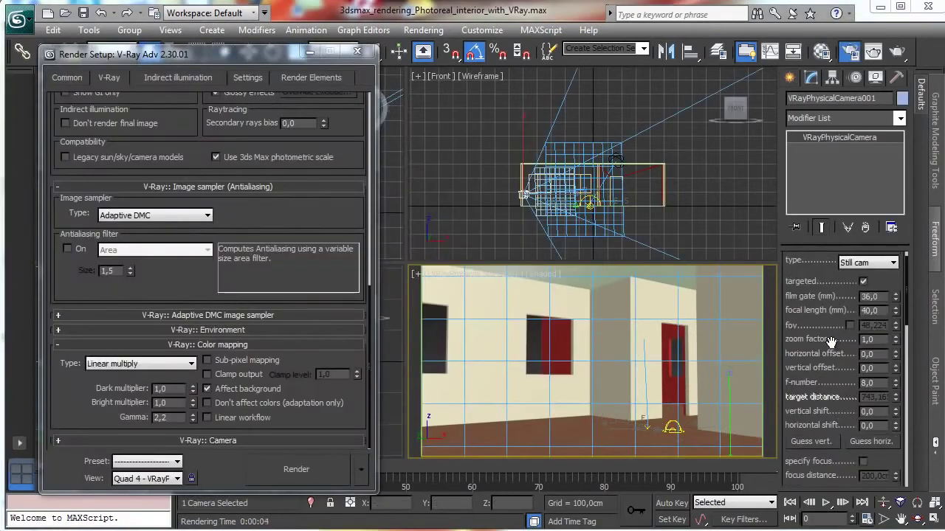
left_click_drag(831, 344, 800, 151)
double_click(884, 391)
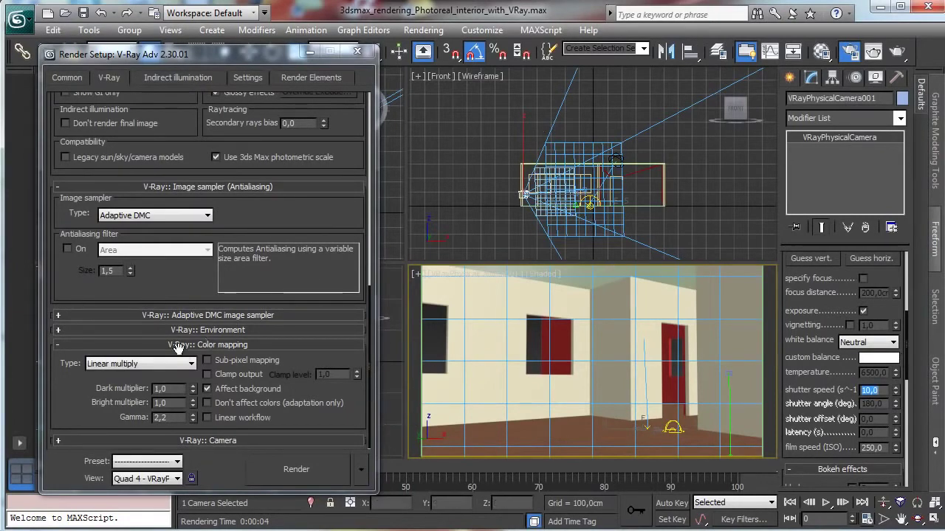
Change the V-Ray color mapping type to Reinhard and render the camera view to check the lighting.
left_click(140, 364)
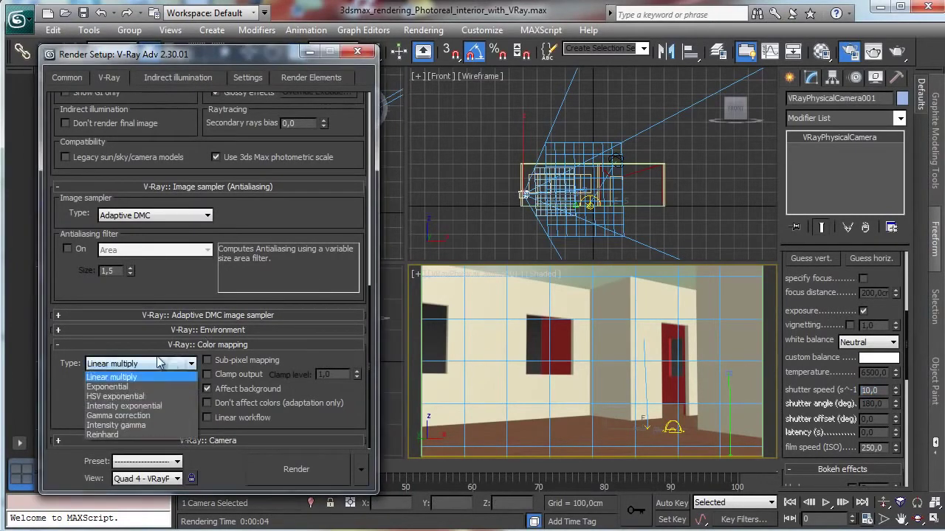
left_click(142, 435)
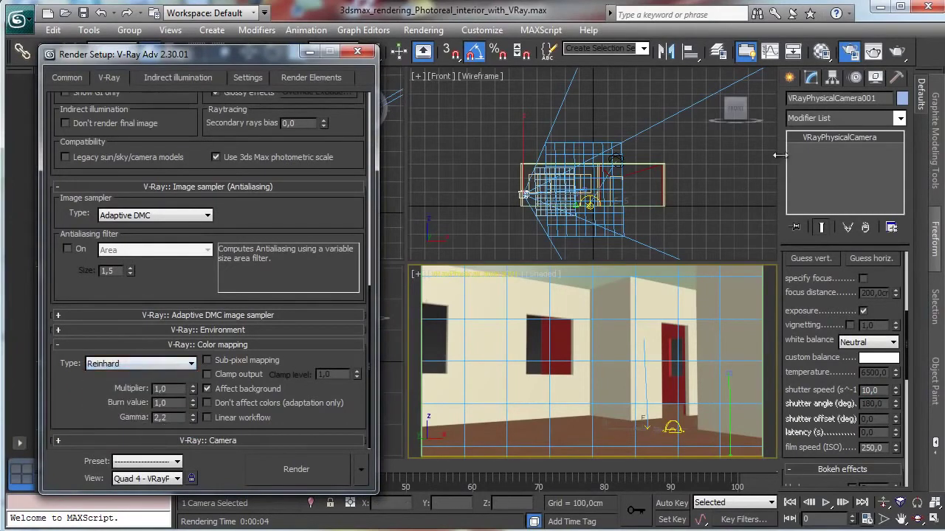
left_click(897, 53)
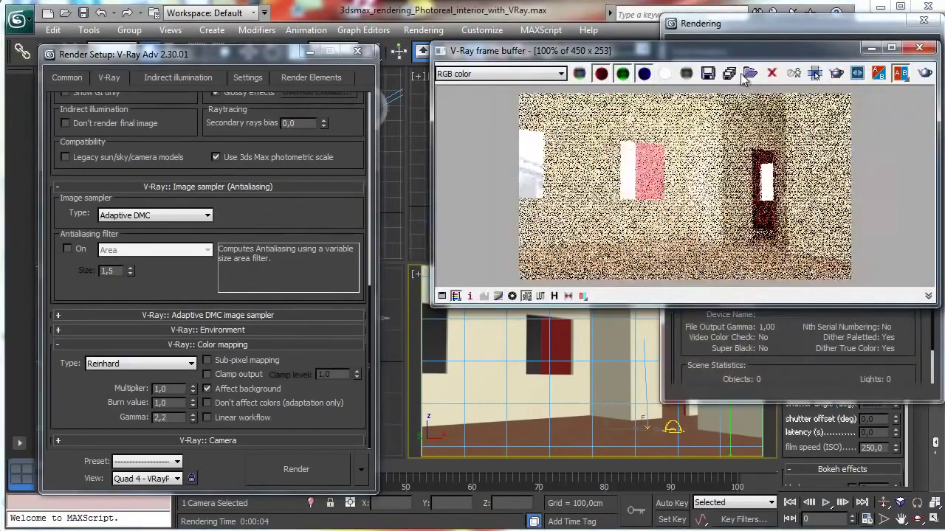
left_click_drag(715, 56, 429, 143)
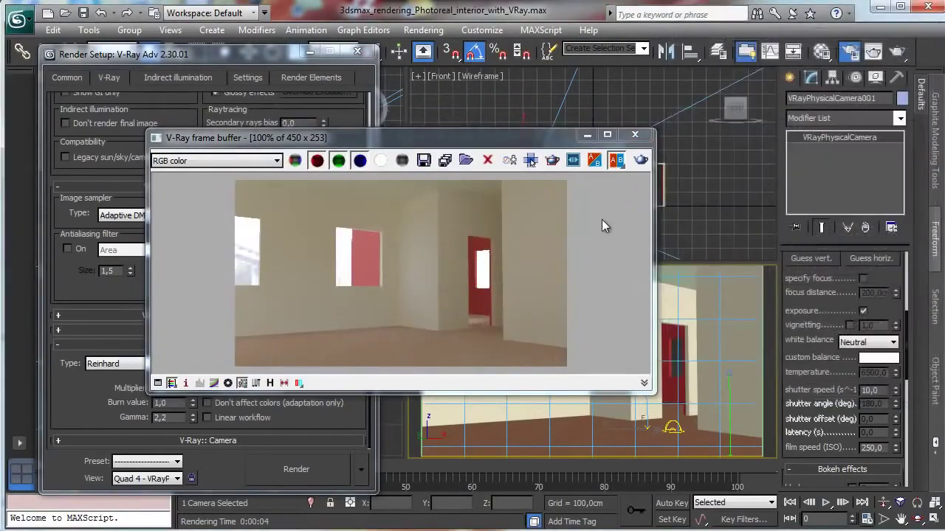
left_click_drag(434, 146, 534, 132)
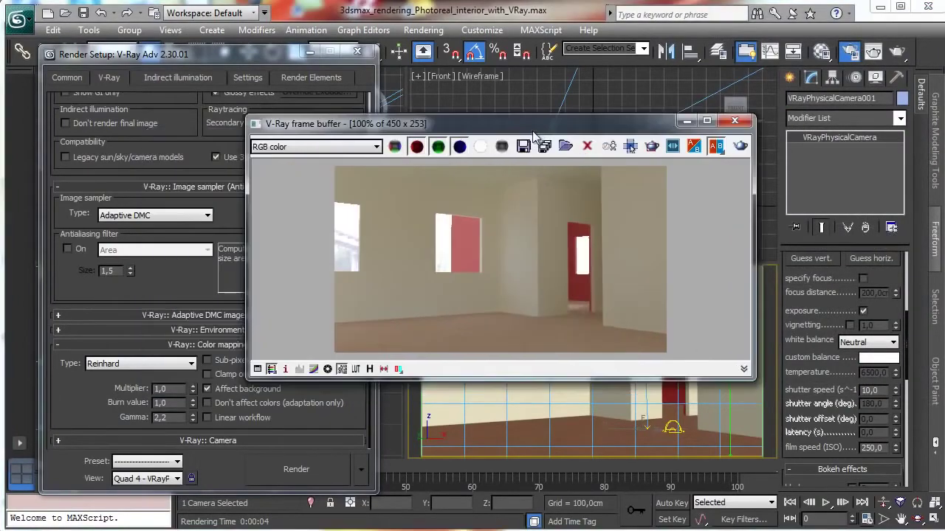
left_click(687, 121)
left_click(310, 51)
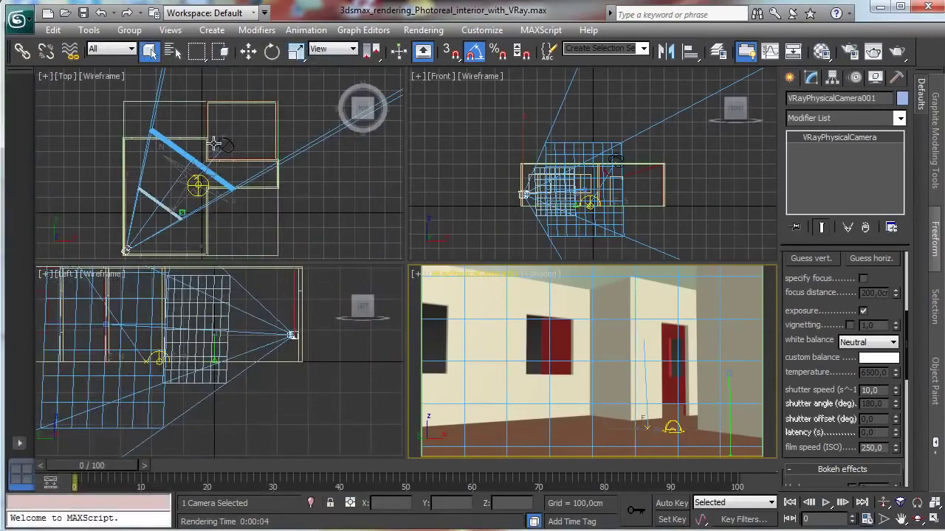
Wrap the VRayHDRI map in a Color Correction map, keeping the old map as a sub-map.
left_click(821, 51)
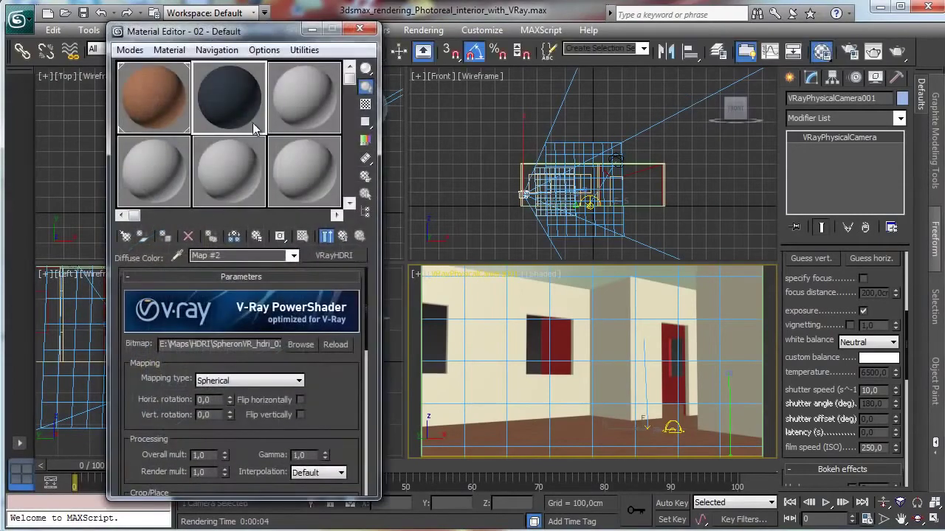
left_click(332, 256)
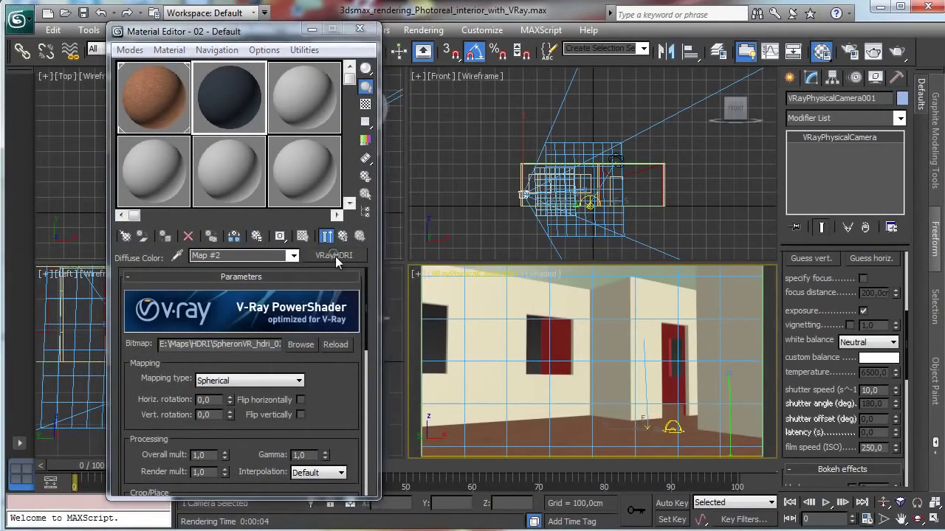
left_click_drag(657, 287, 652, 150)
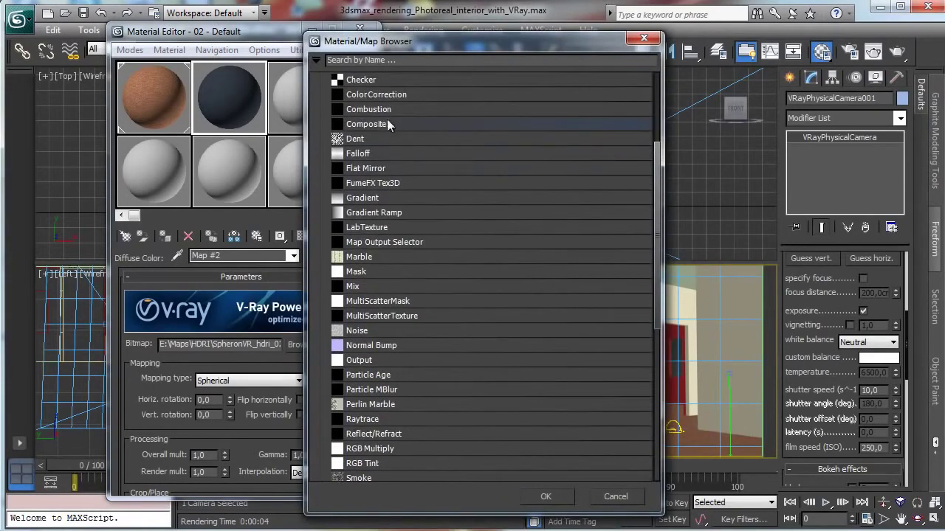
double_click(387, 96)
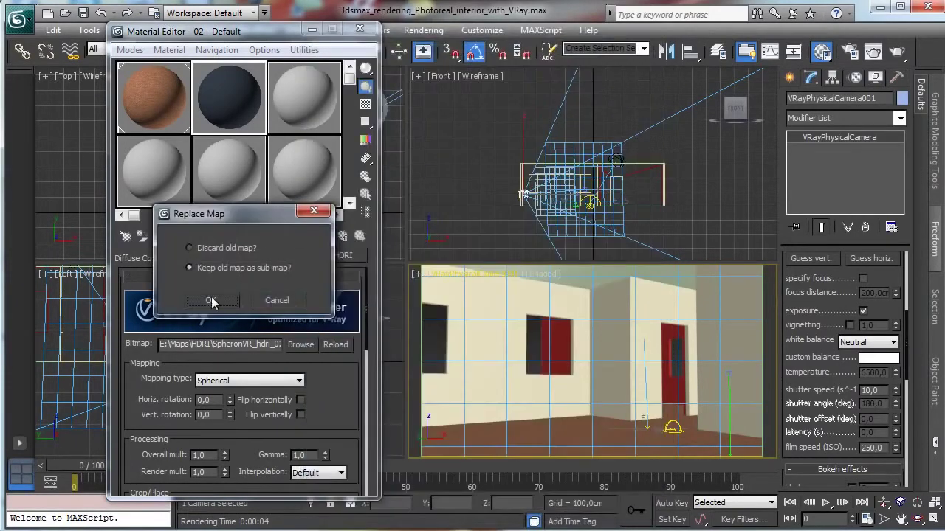
left_click(211, 302)
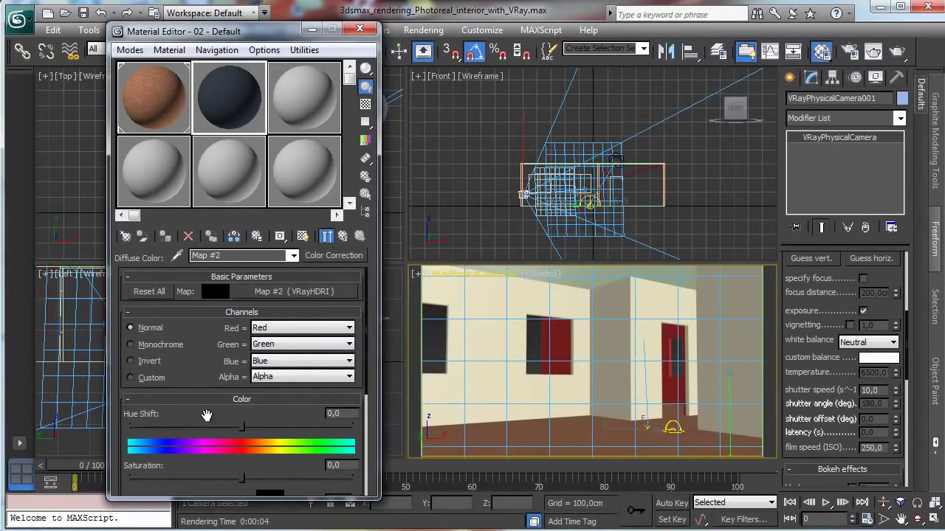
Raise the HDRI Color Correction's brightness to about 23.6 and its contrast to about 52.8.
scroll(207, 415, "down", 5)
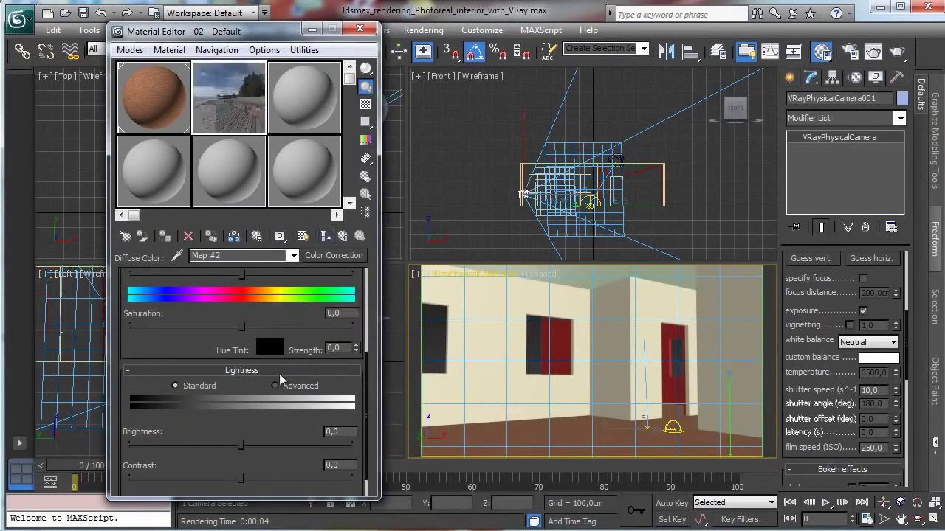
scroll(240, 428, "down", 2)
left_click_drag(254, 414, 314, 443)
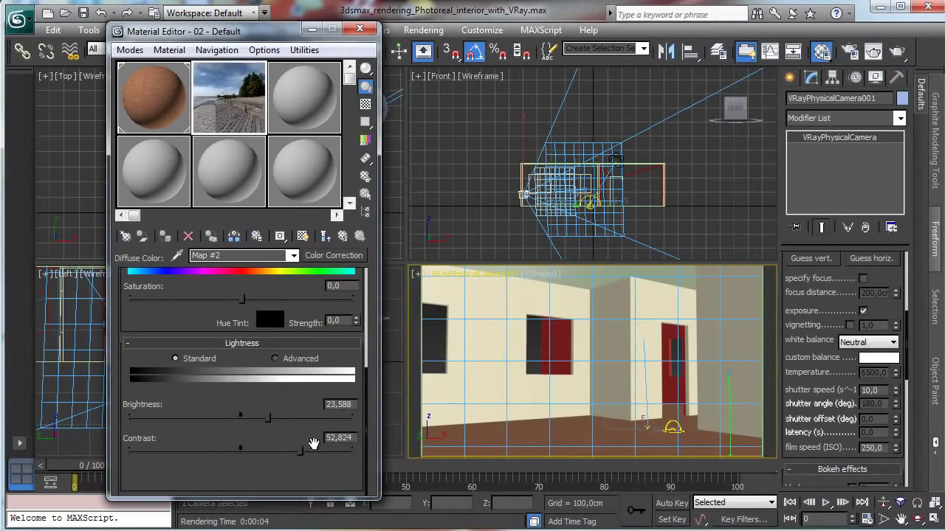
Render the camera view to examine the color-corrected HDRI through the windows, and minimize the frame buffer.
left_click(896, 51)
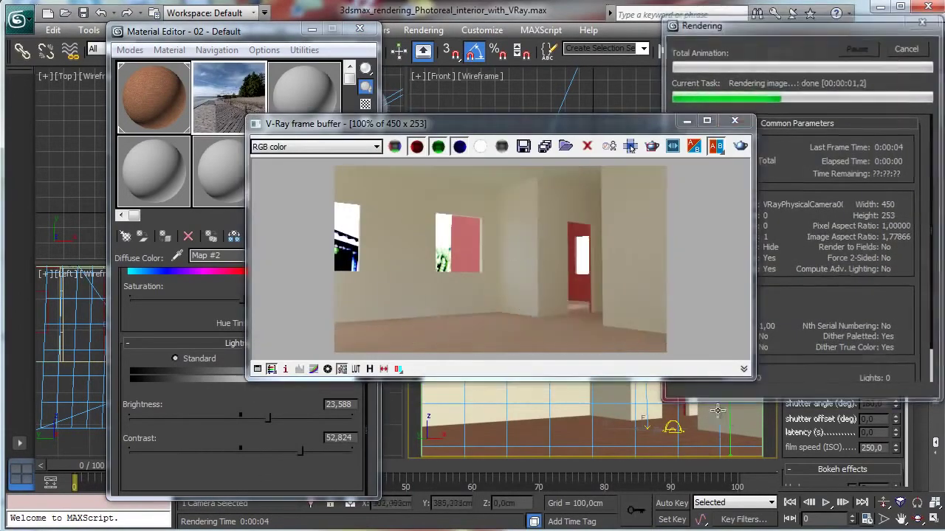
left_click(313, 30)
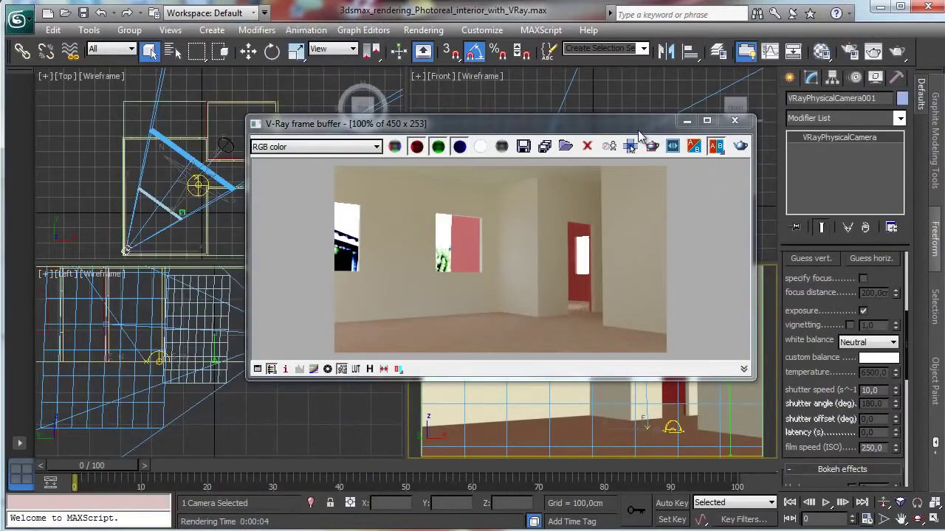
left_click_drag(489, 118, 120, 61)
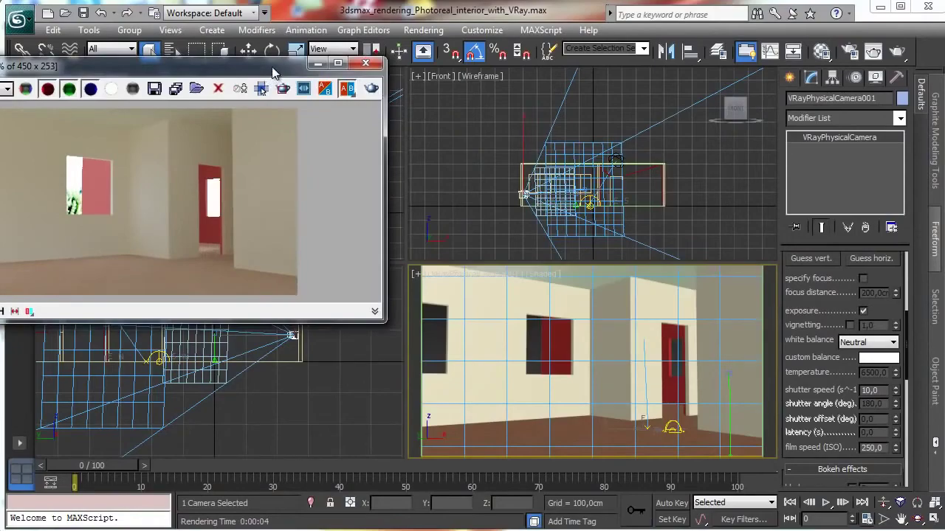
left_click_drag(273, 74, 392, 73)
left_click(435, 63)
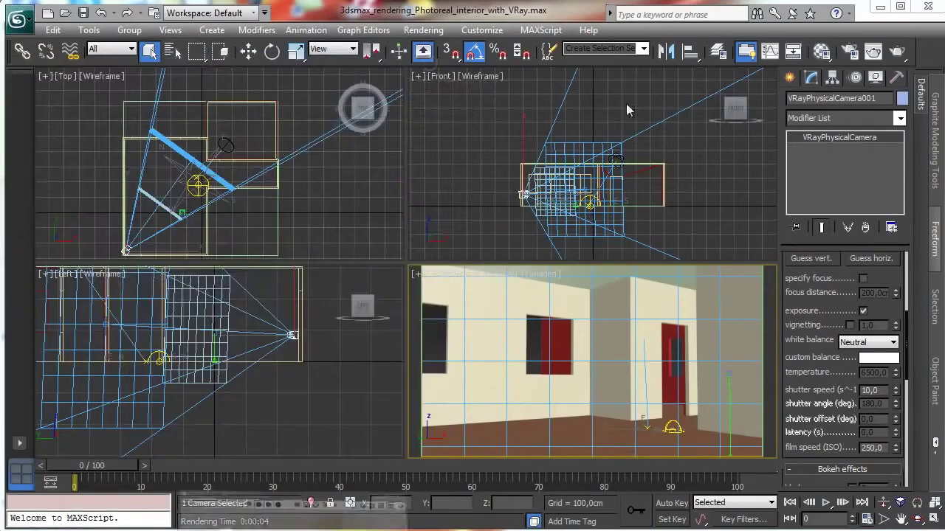
Start an ActiveShade preview of the camera view and place the Material Editor beside it with the Pavement material selected.
left_click_drag(324, 146, 307, 53)
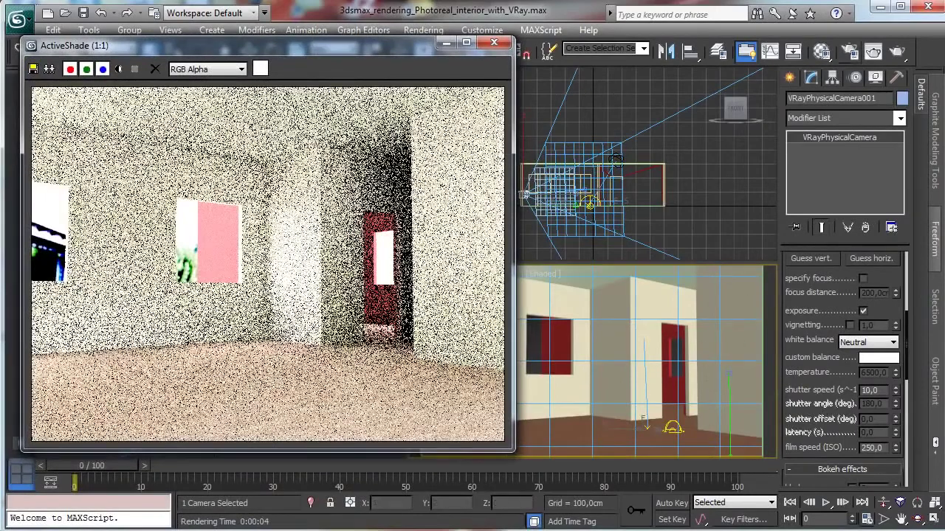
left_click(821, 51)
left_click(154, 98)
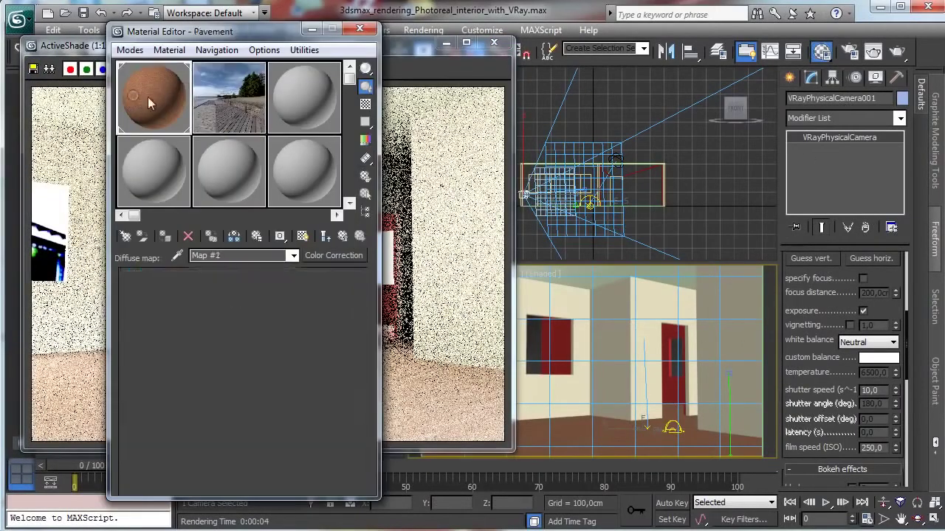
left_click_drag(208, 32, 658, 31)
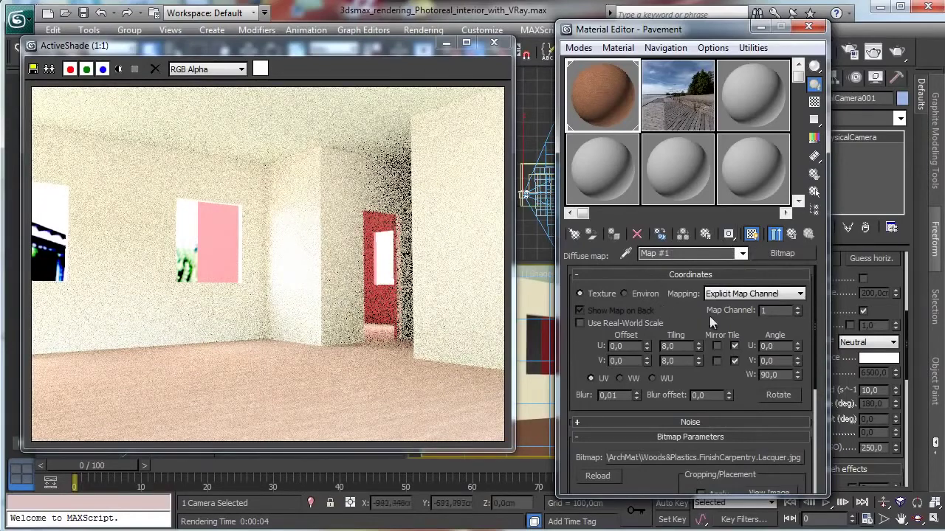
Wrap the Pavement material's diffuse bitmap in a Color Correction map, keeping the old map as a sub-map.
left_click(790, 241)
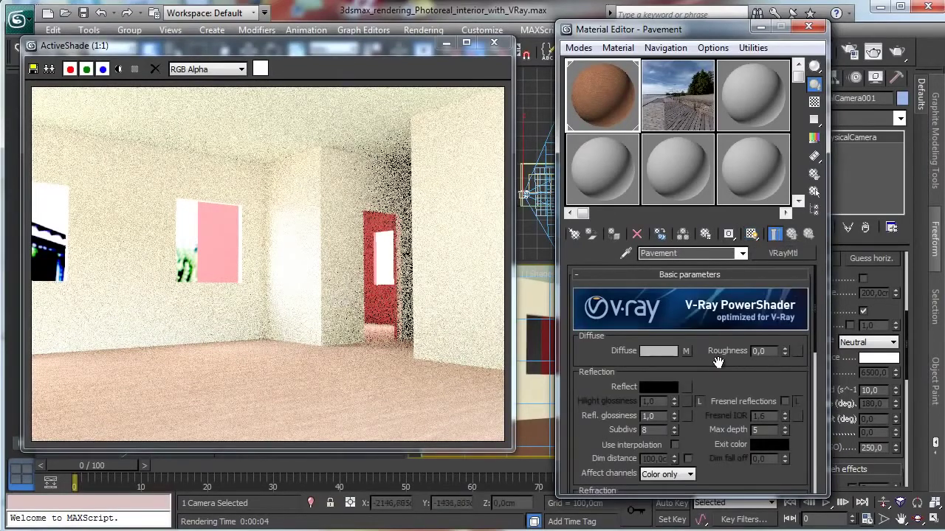
left_click(689, 352)
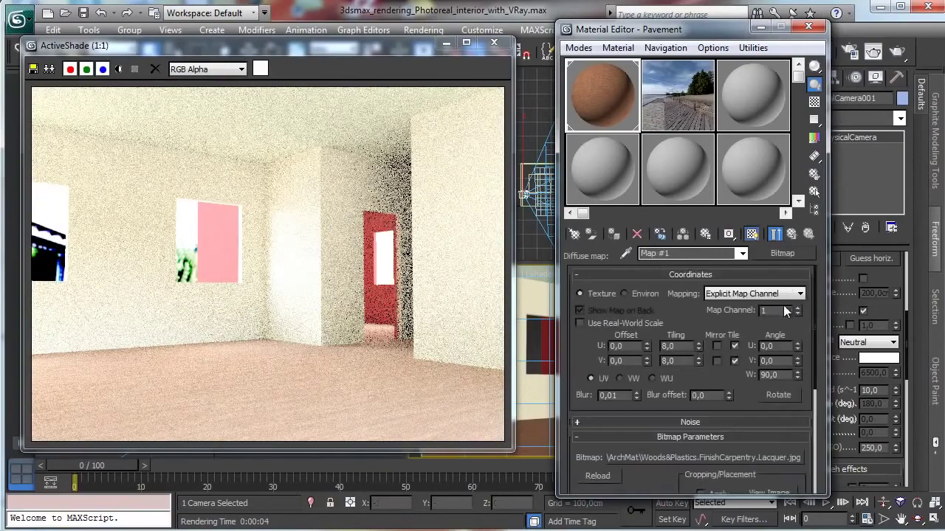
left_click(783, 253)
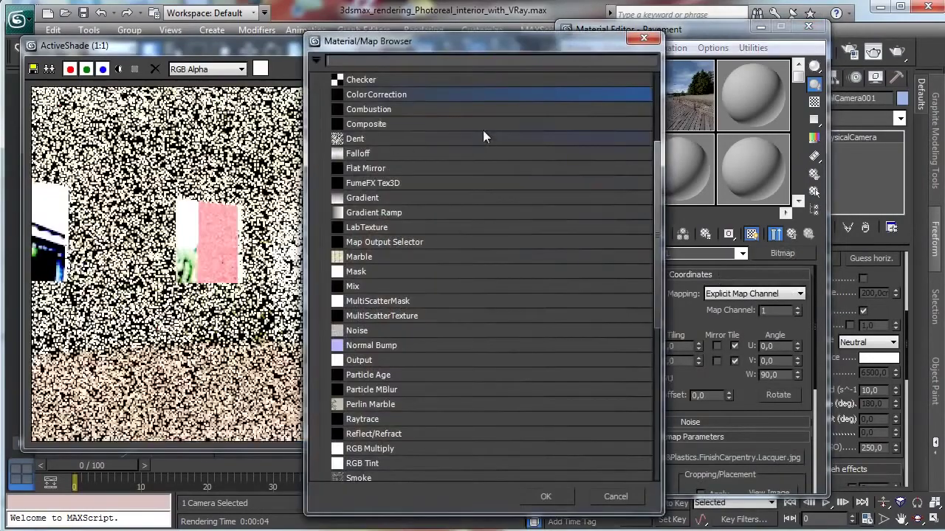
double_click(391, 94)
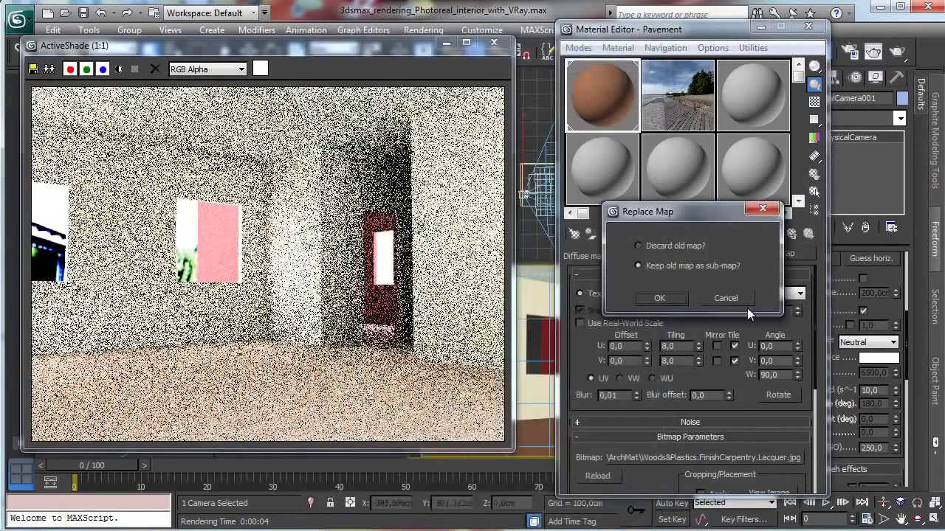
left_click(672, 298)
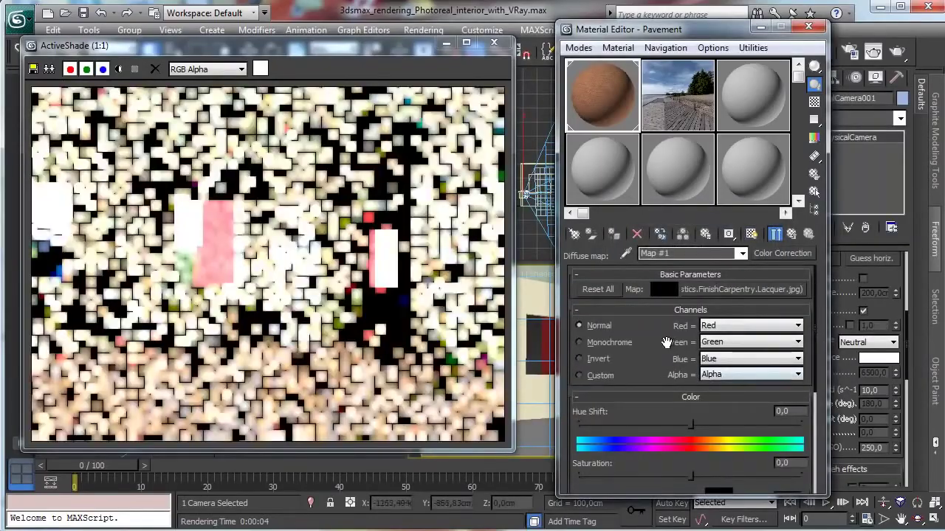
scroll(714, 327, "down", 2)
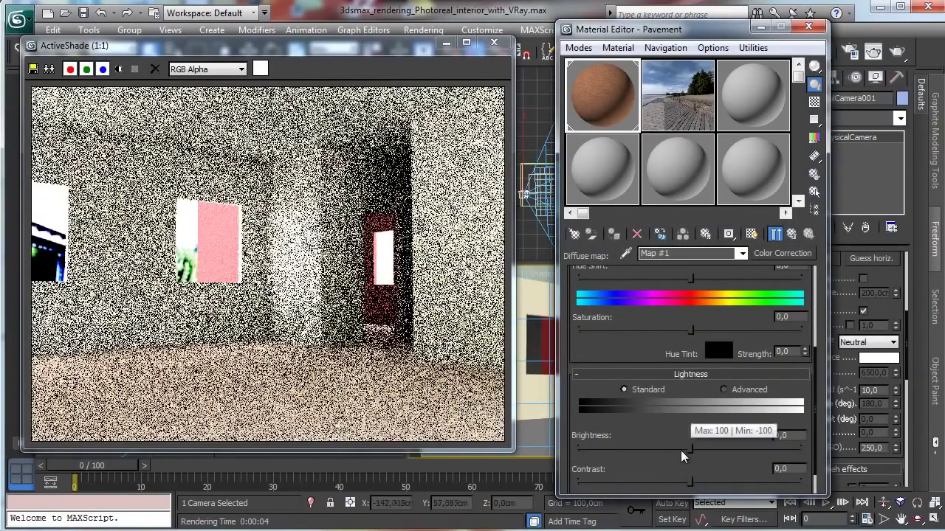
Lower the Pavement Color Correction's brightness to about -18.9 and its contrast to about -13.6.
left_click_drag(681, 451, 662, 449)
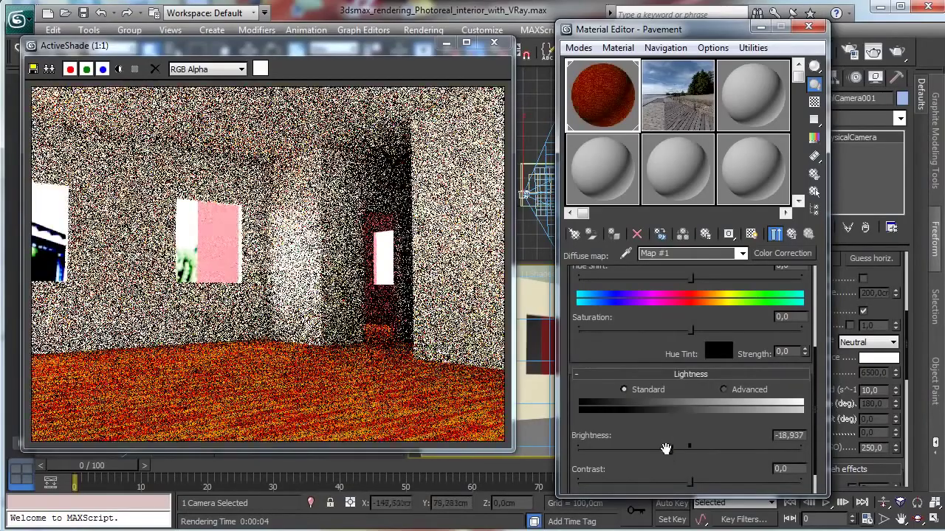
left_click(674, 486)
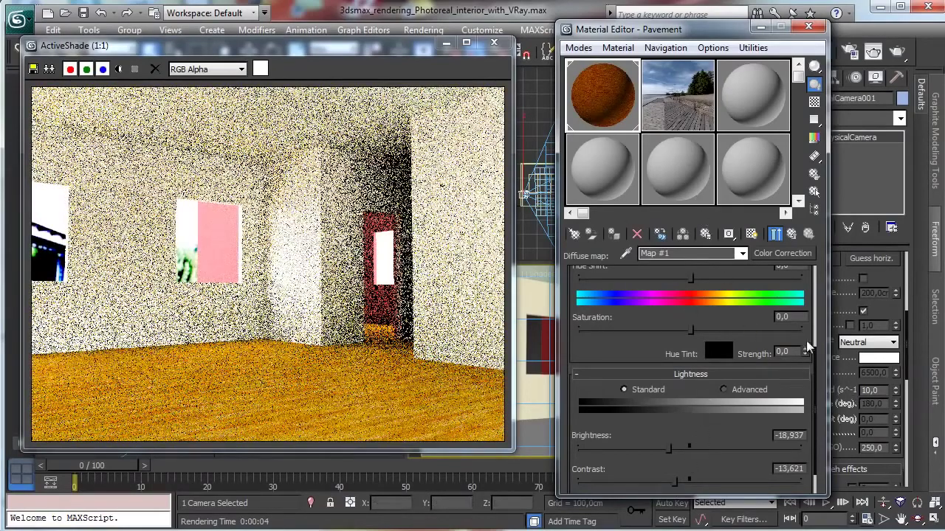
Replace the Pavement's Color Correction with a copy of its Lacquer bitmap sub-map, and minimize the ActiveShade window.
scroll(781, 332, "up", 3)
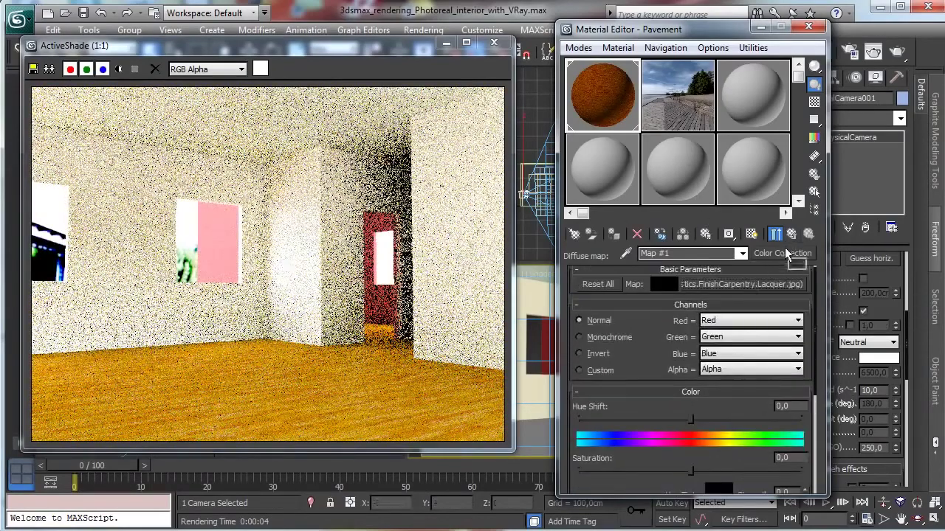
left_click_drag(782, 253, 727, 262)
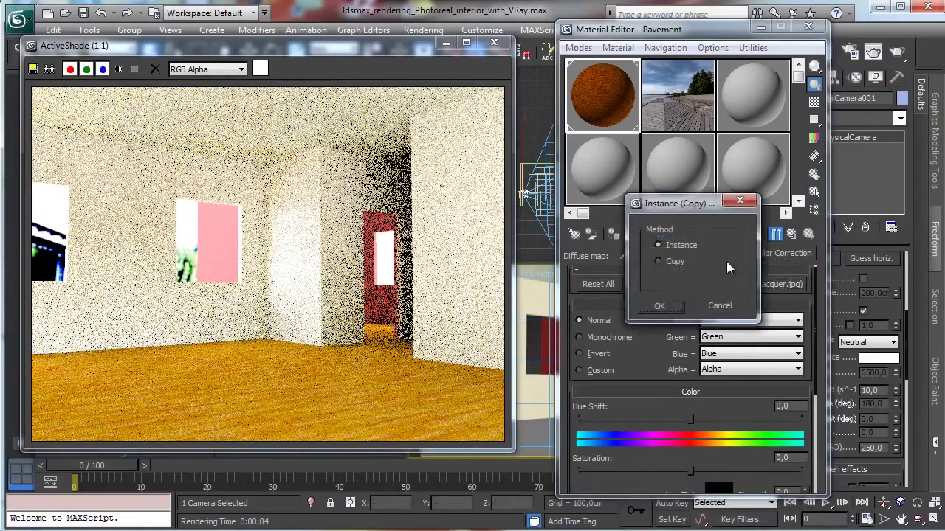
left_click(675, 262)
left_click(664, 307)
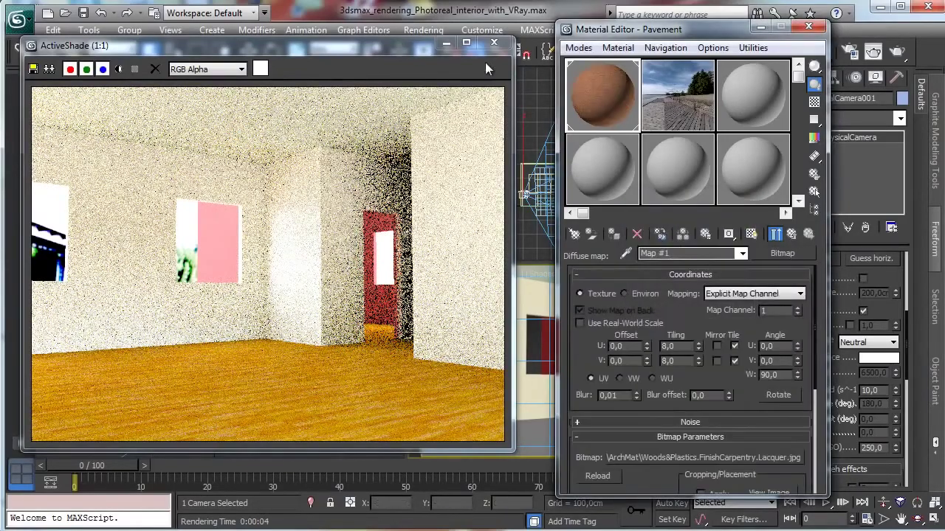
left_click(445, 44)
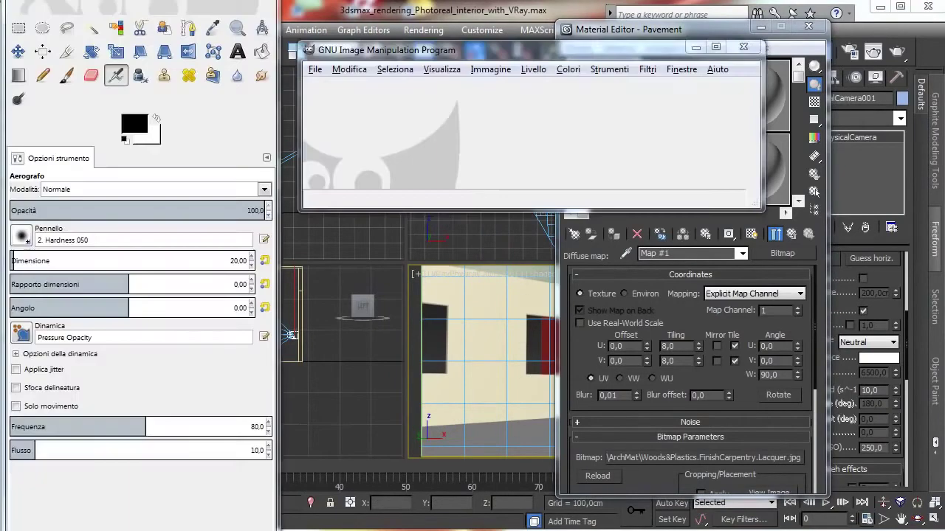
Switch to GIMP, start opening an image and browse to the ArchMat folder inside Maps.
left_click(314, 69)
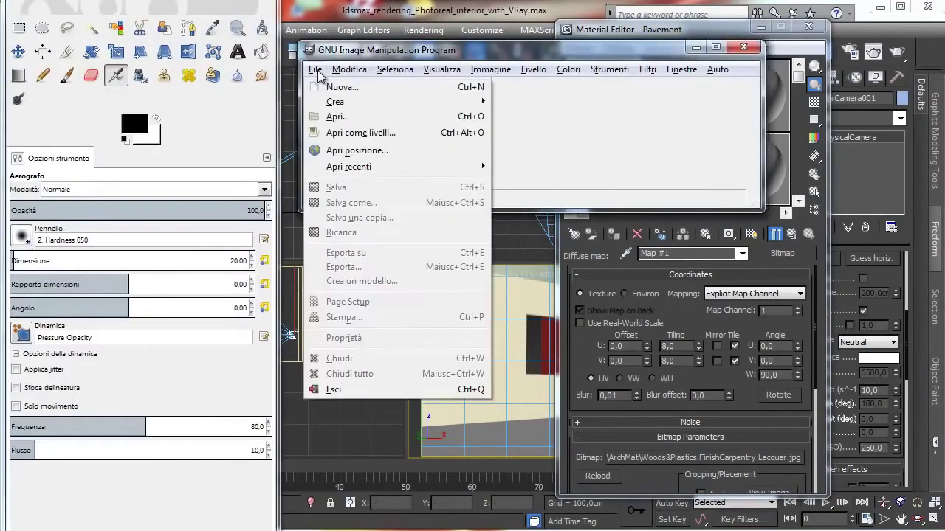
left_click(364, 118)
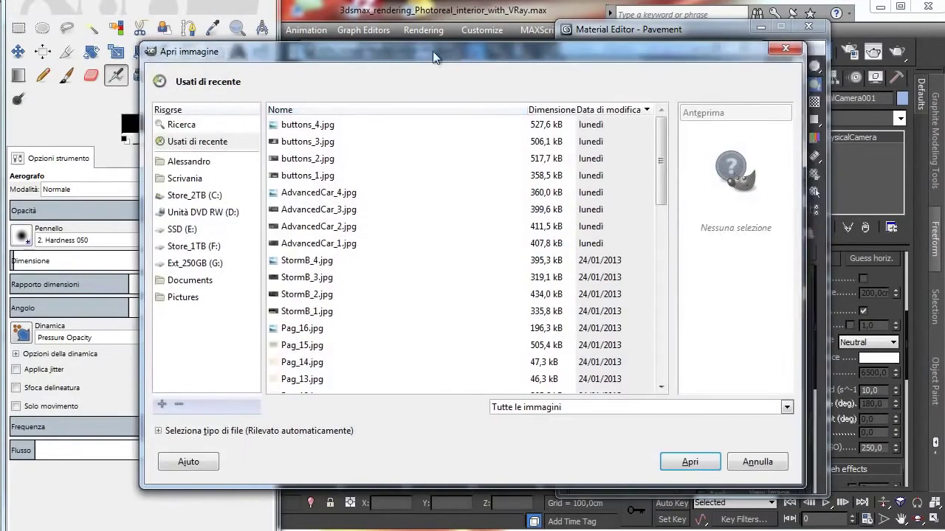
left_click_drag(413, 77, 337, 26)
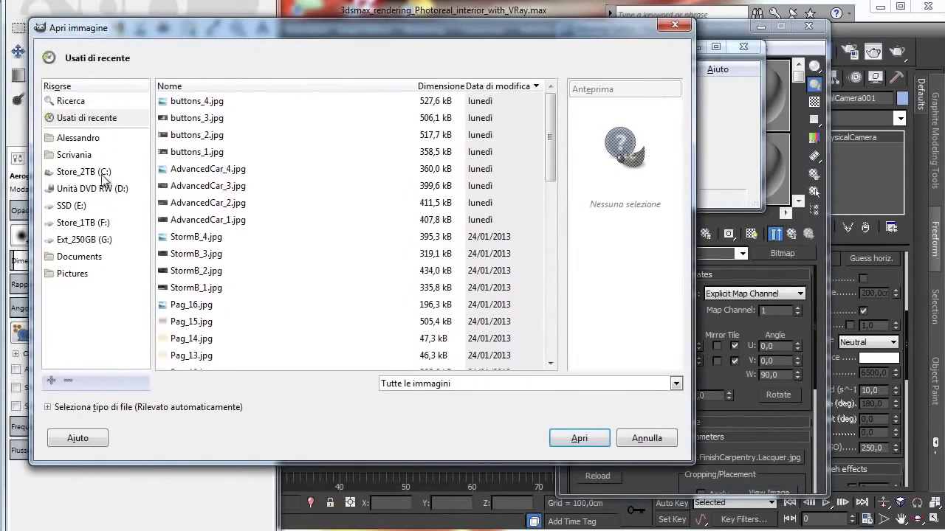
left_click(106, 201)
left_click(183, 152)
double_click(181, 186)
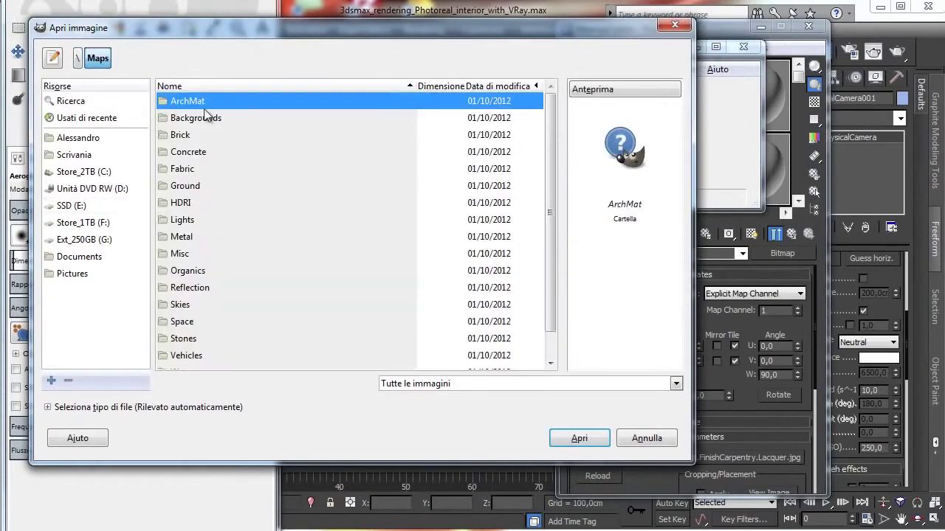
double_click(207, 102)
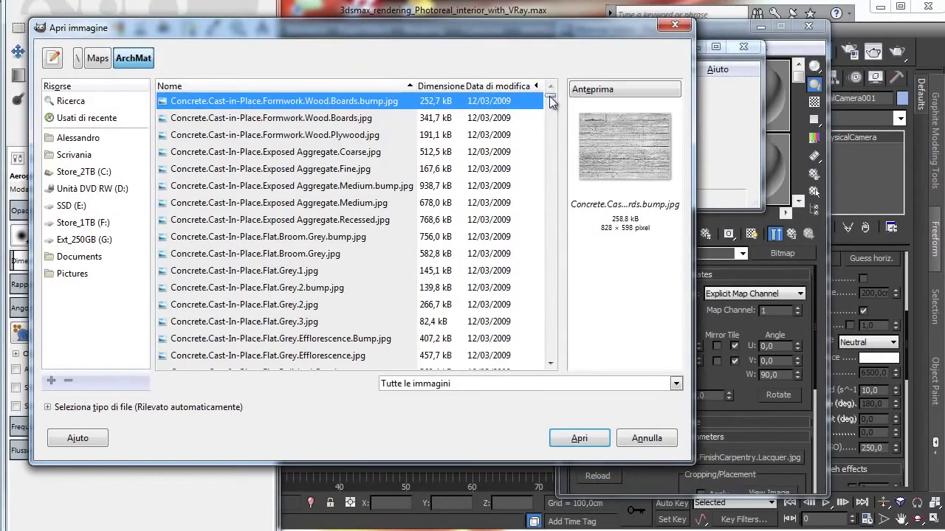
Find Woods&Plastics.FinishCarpentry.Lacquer.jpg among the ArchMat textures and open it.
left_click(345, 119)
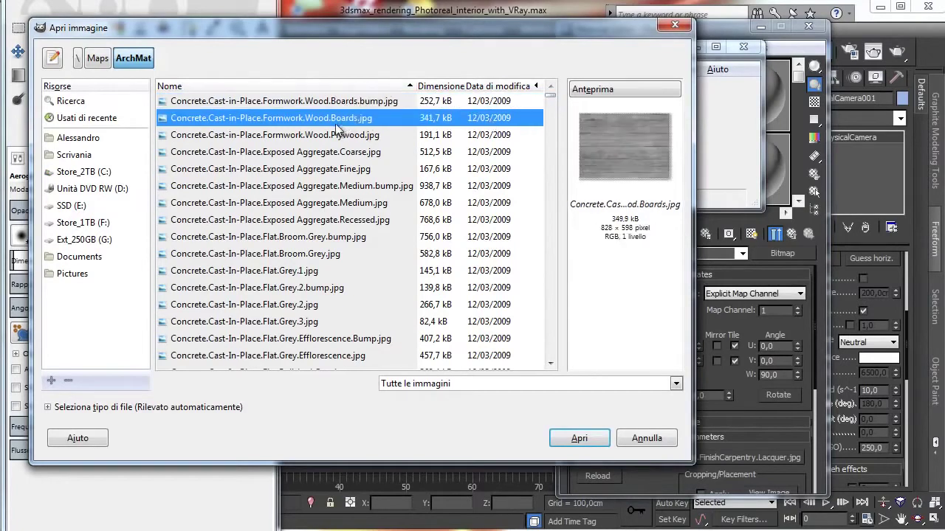
left_click(333, 136)
left_click(340, 119)
left_click(354, 103)
left_click(349, 118)
left_click(345, 186)
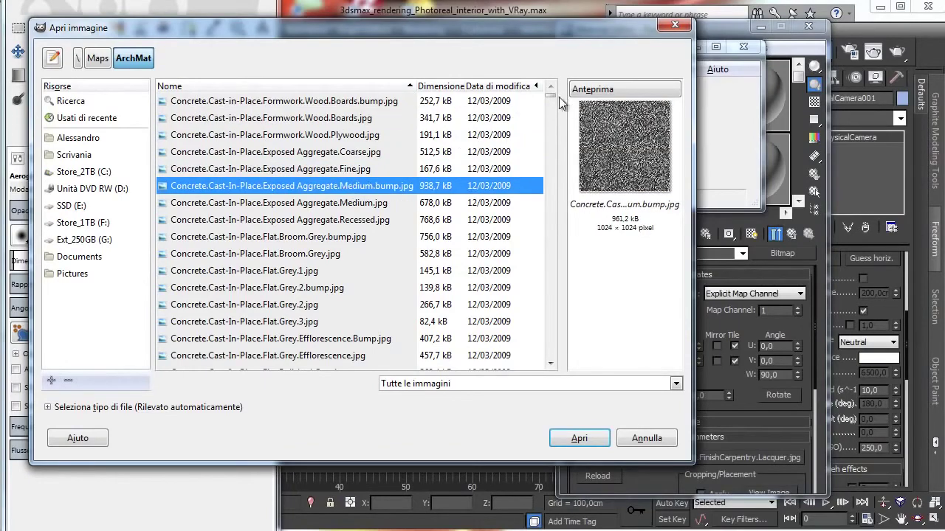
left_click_drag(550, 96, 544, 366)
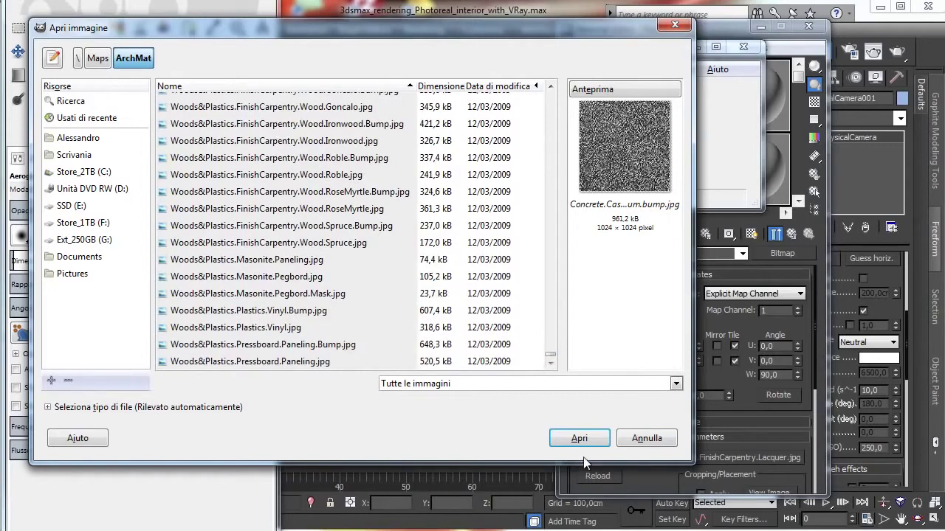
left_click_drag(587, 461, 587, 418)
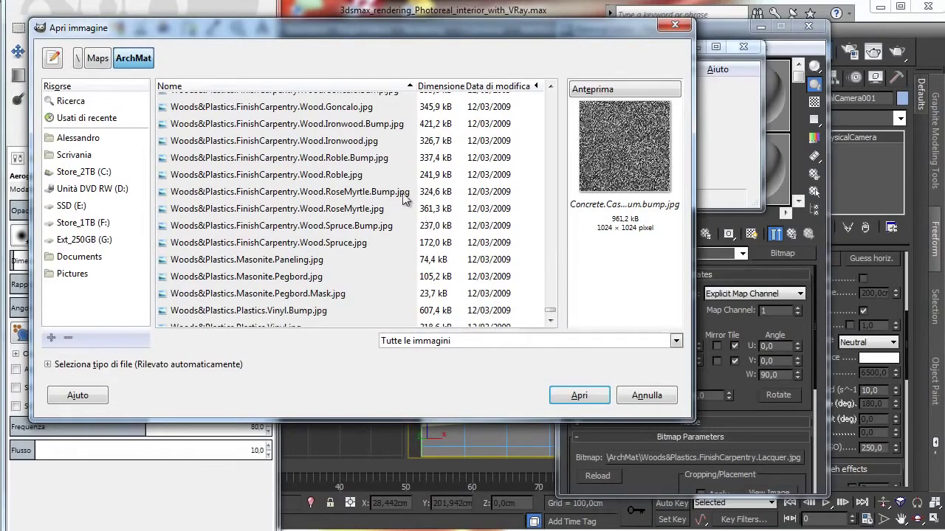
left_click(550, 85)
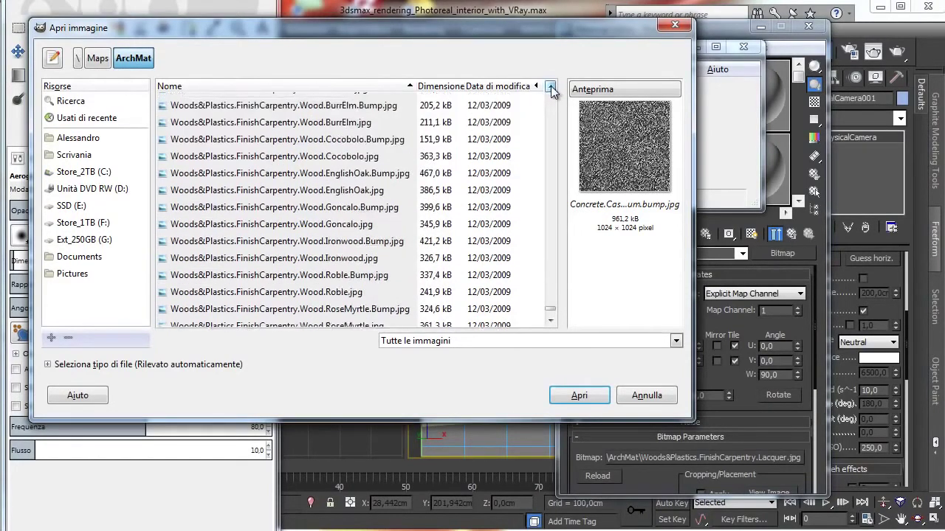
left_click_drag(547, 313, 553, 308)
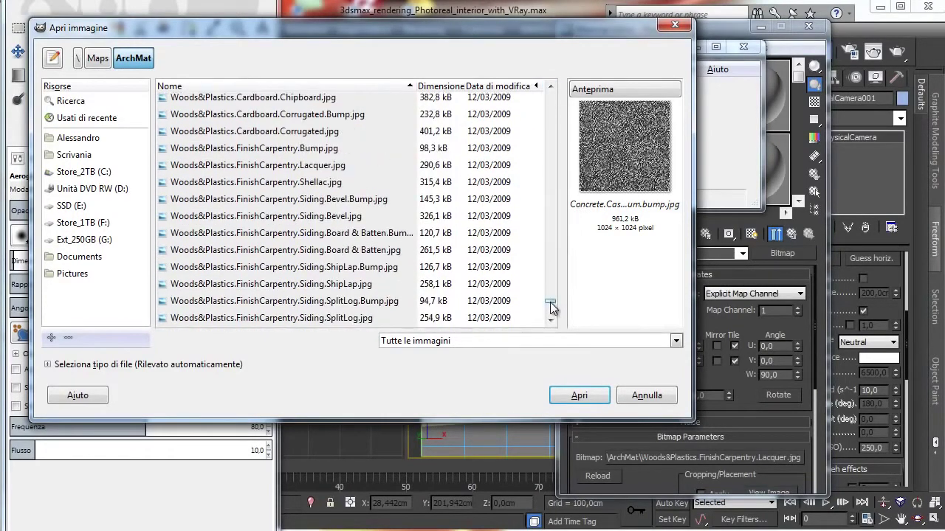
left_click(329, 165)
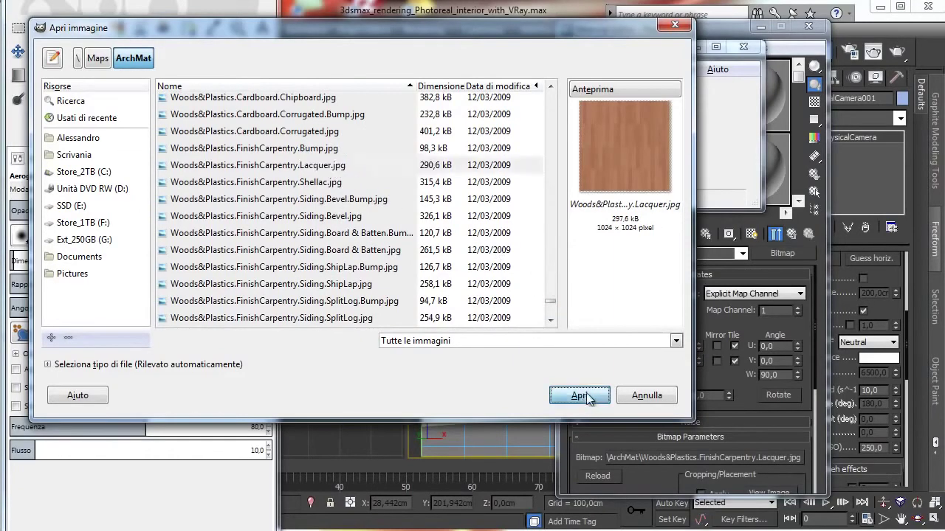
left_click(579, 395)
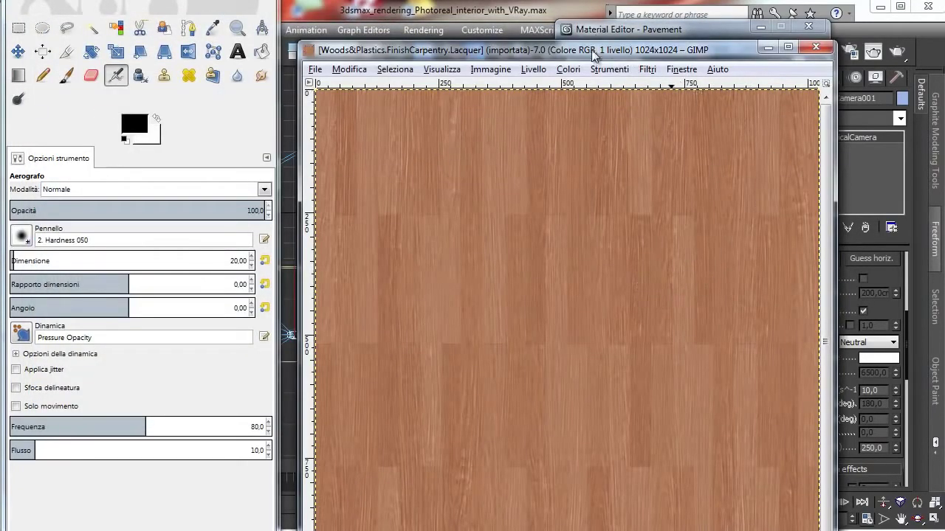
Adjust the Lacquer texture with Brightness-Contrast, setting brightness to -80 and contrast to 40.
left_click_drag(595, 50, 577, 16)
left_click(595, 38)
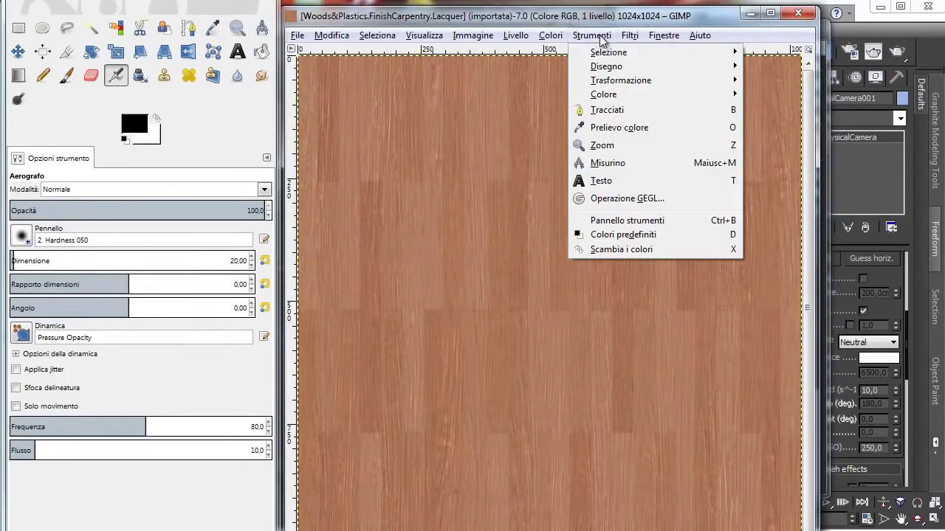
mouse_move(553, 35)
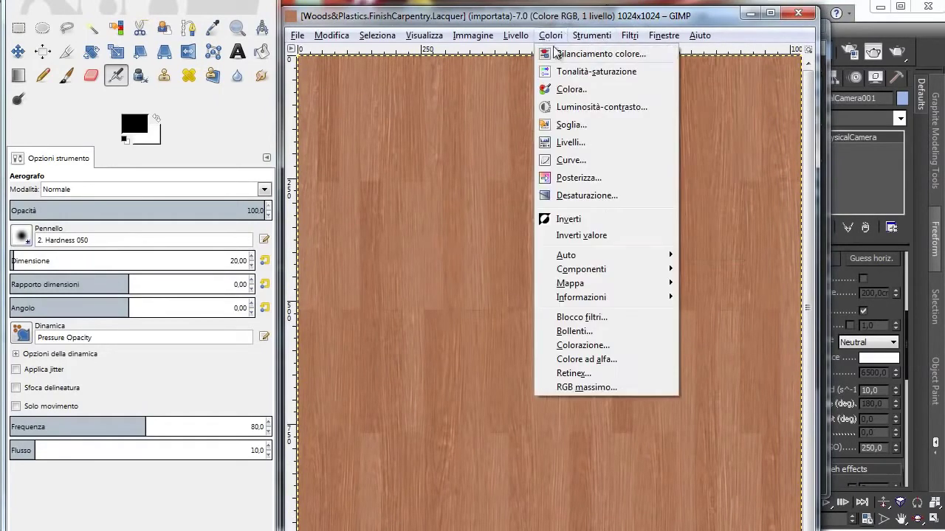
mouse_move(644, 35)
left_click(601, 107)
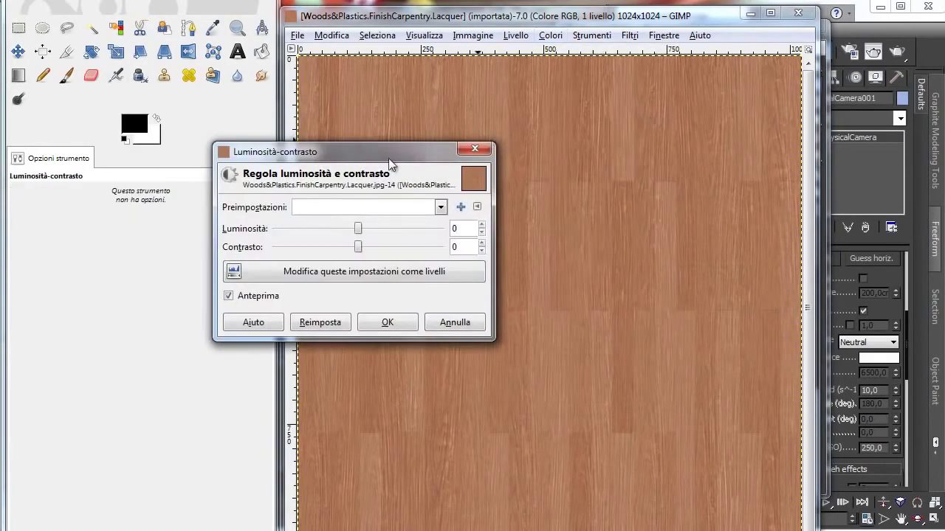
left_click_drag(389, 159, 602, 92)
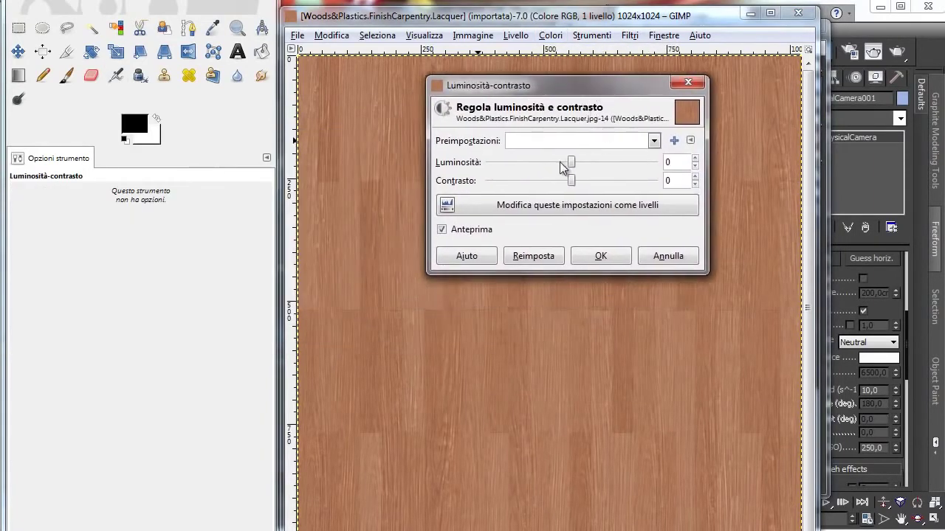
left_click_drag(561, 167, 516, 167)
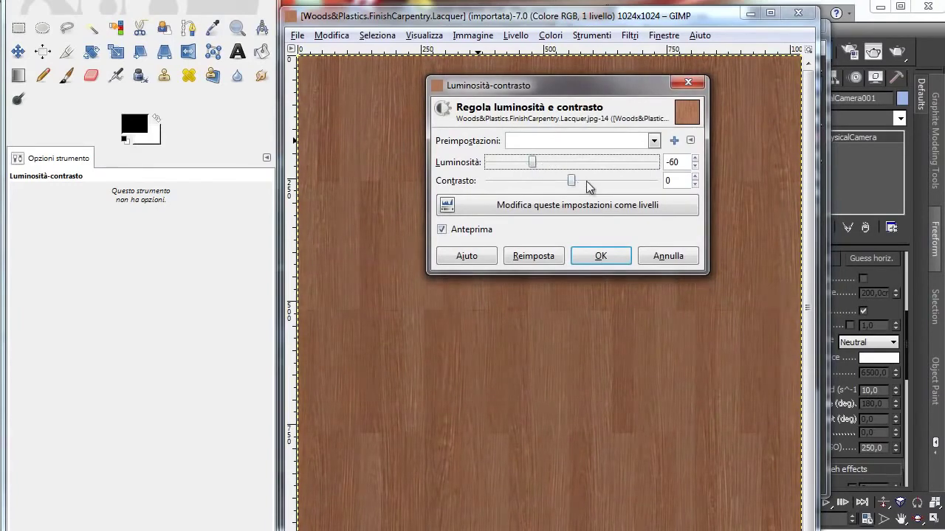
left_click_drag(589, 185, 603, 187)
left_click_drag(538, 165, 526, 167)
left_click_drag(591, 186, 606, 186)
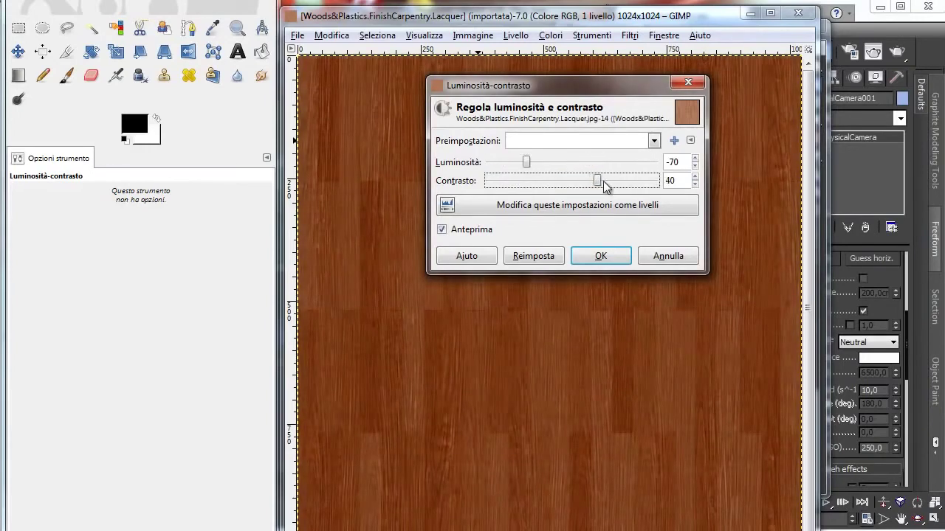
left_click(521, 164)
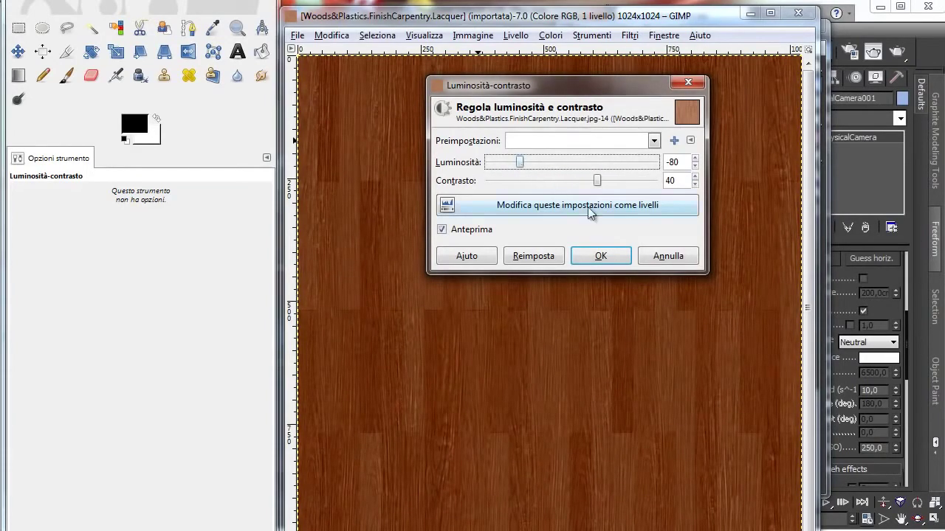
Compare the texture with and without the brightness and contrast preview, and apply the adjustment.
left_click(459, 231)
left_click(456, 231)
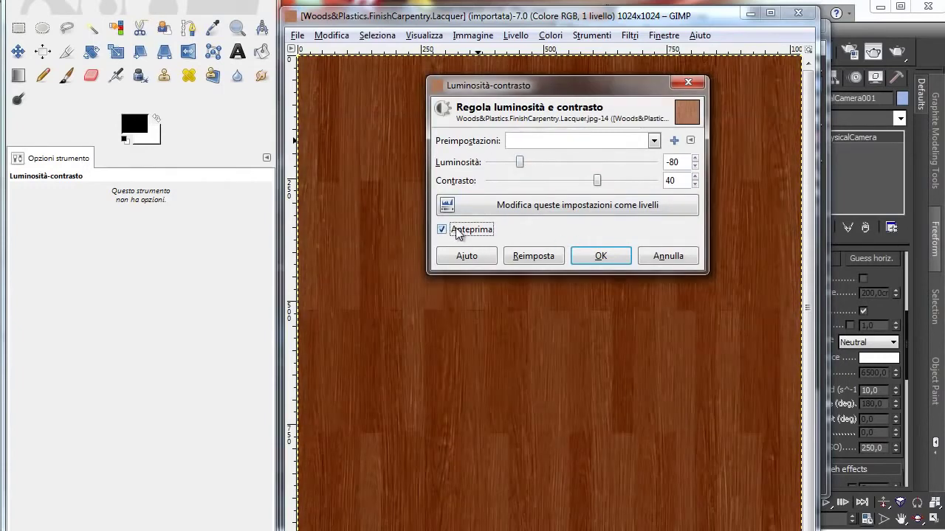
left_click(457, 232)
left_click(457, 232)
left_click(599, 257)
Adjust the wood texture with Hue-Saturation: hue -1, lightness -6 and saturation -33, checking the preview before applying.
left_click(550, 35)
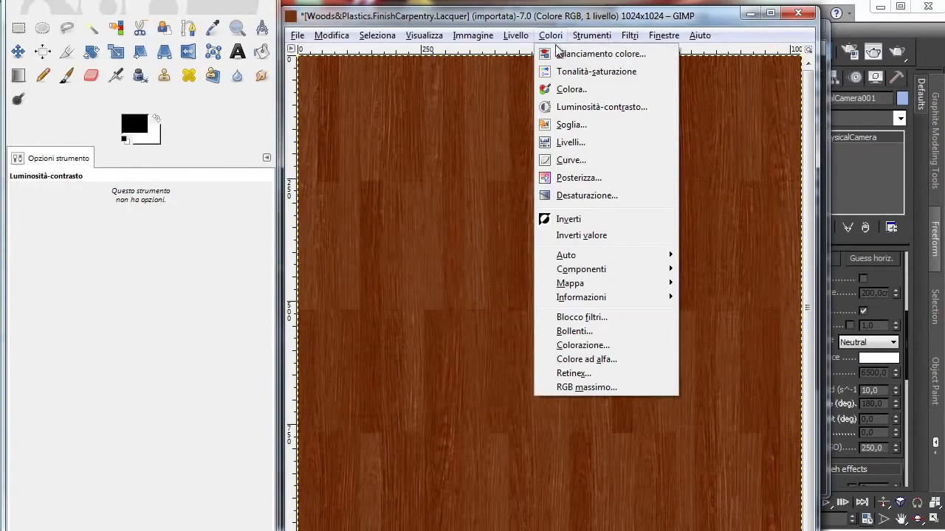
left_click(609, 73)
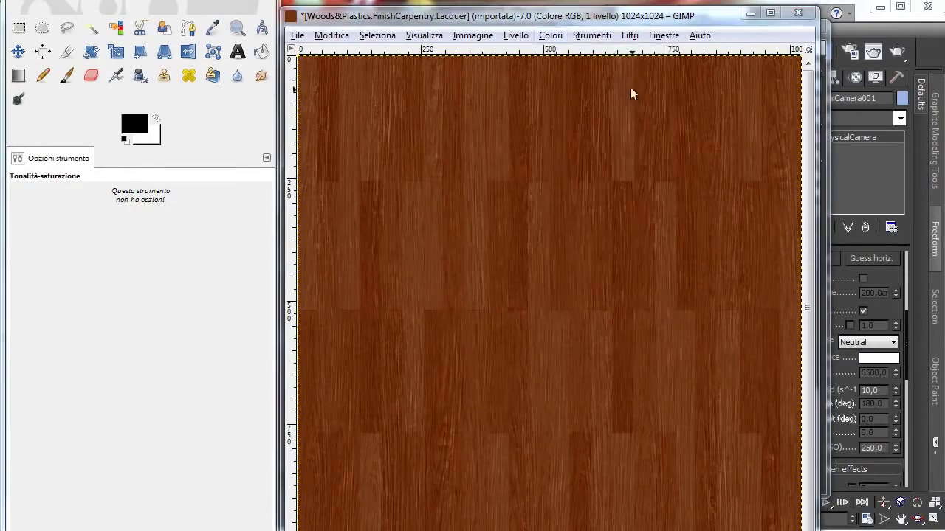
left_click_drag(403, 103, 419, 46)
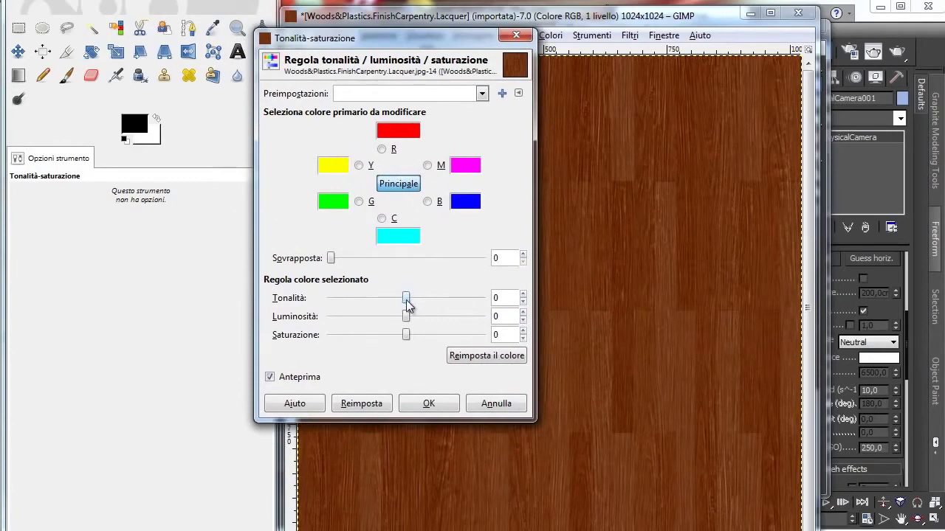
left_click_drag(409, 340, 387, 338)
mouse_move(407, 299)
left_mouse_down()
mouse_move(421, 302)
mouse_move(402, 313)
left_mouse_up()
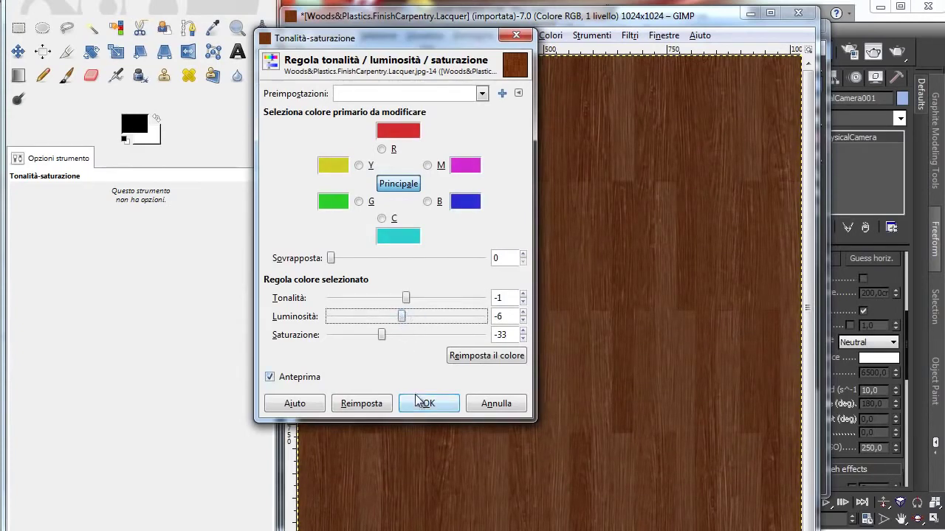
left_click(299, 378)
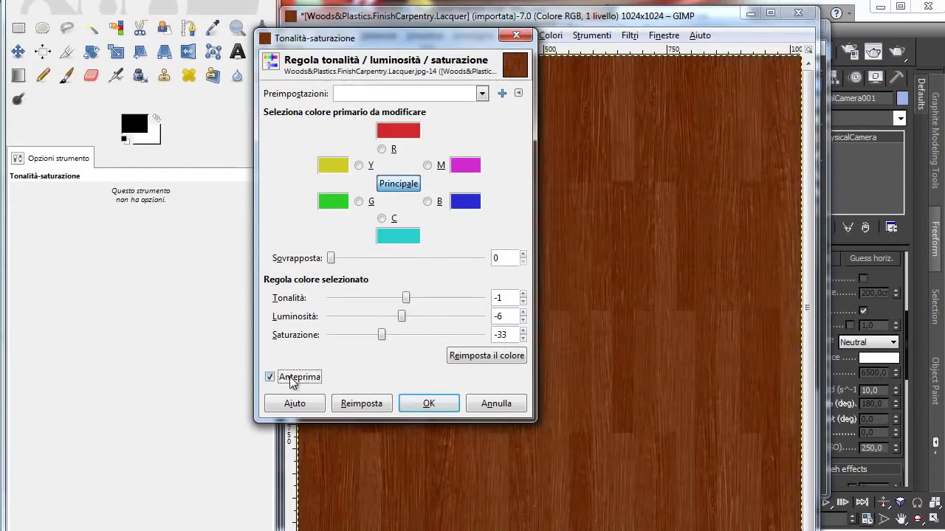
left_click(429, 404)
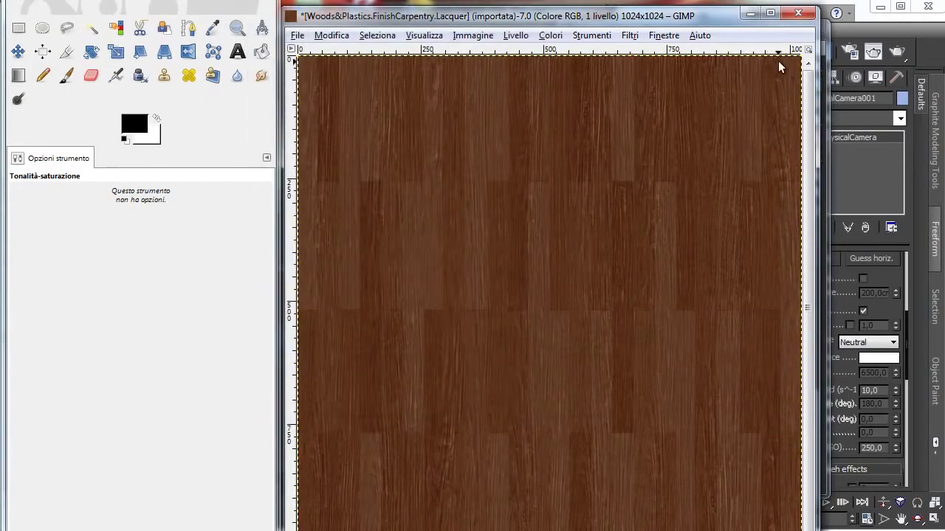
Increase the wood texture's contrast to 20 with Brightness-Contrast, leaving brightness at 0, and apply the adjustment.
left_click(546, 36)
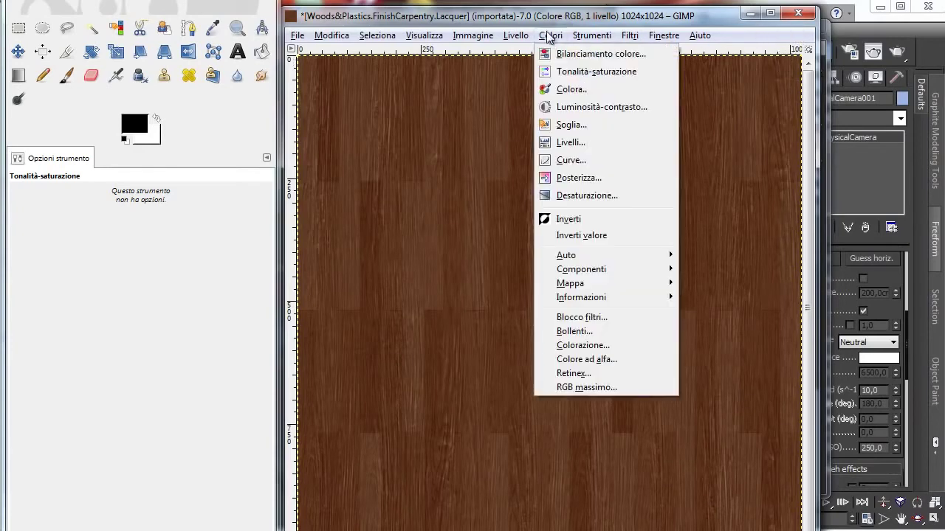
left_click(625, 107)
left_click(588, 180)
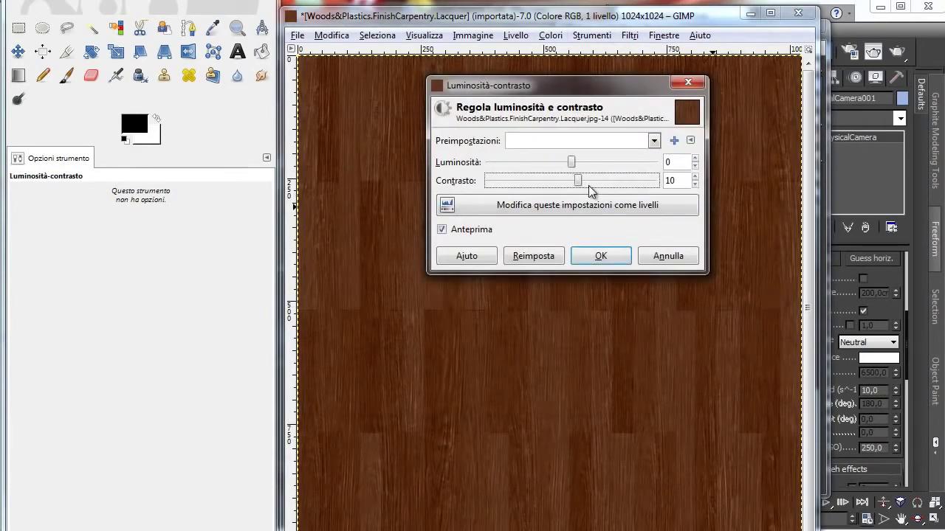
left_click(589, 182)
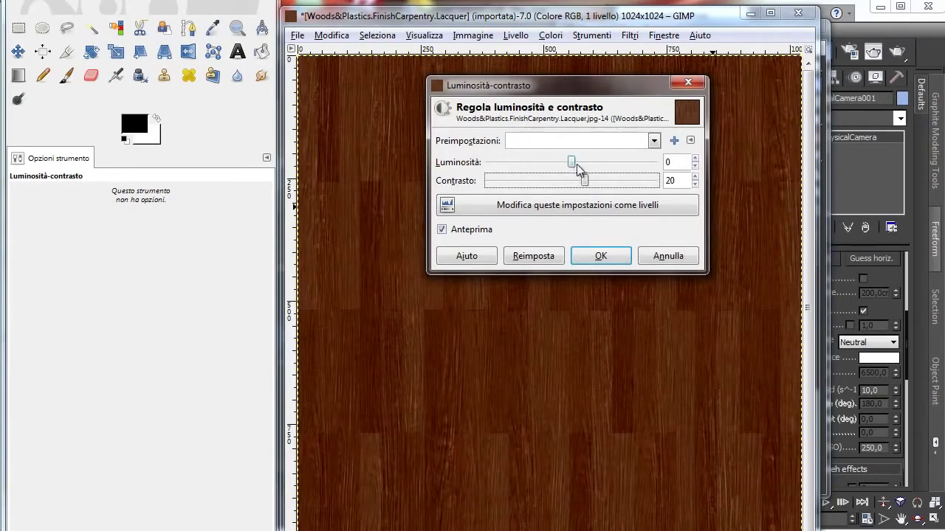
left_click(607, 257)
Reduce the wood texture's saturation to -20 with Hue-Saturation and apply the adjustment.
left_click(590, 37)
mouse_move(552, 41)
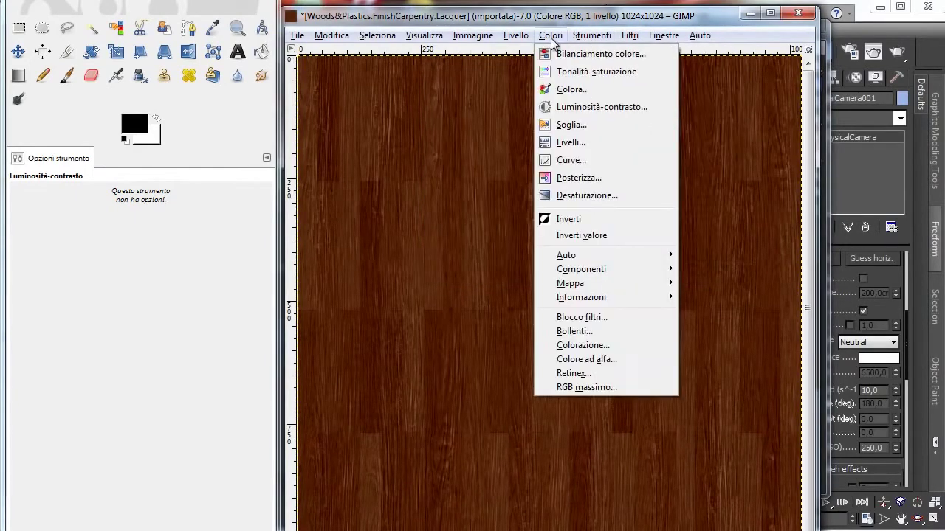
left_click(594, 72)
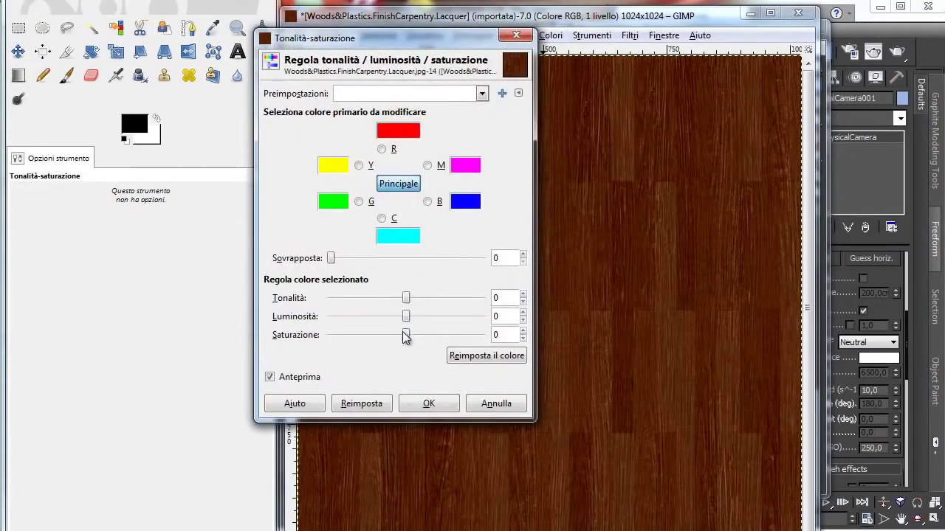
left_click_drag(406, 336, 394, 336)
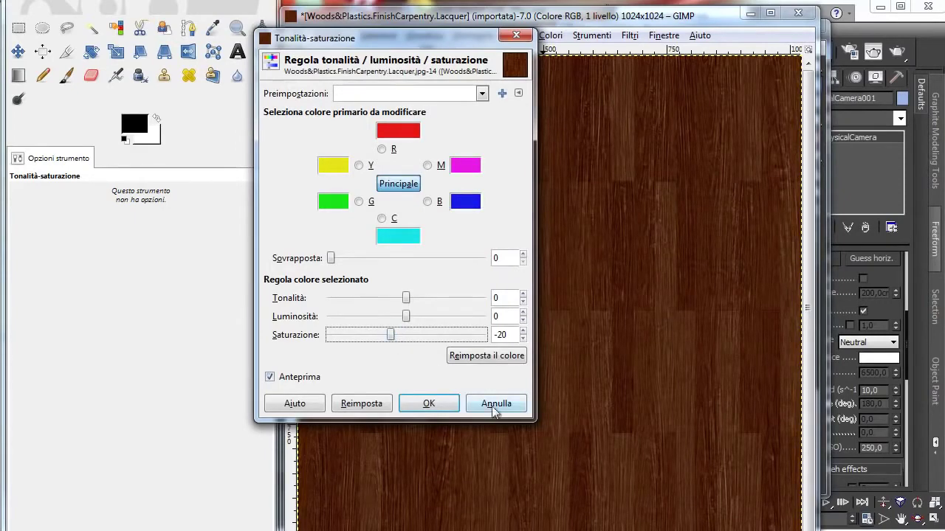
left_click(436, 404)
left_click(297, 36)
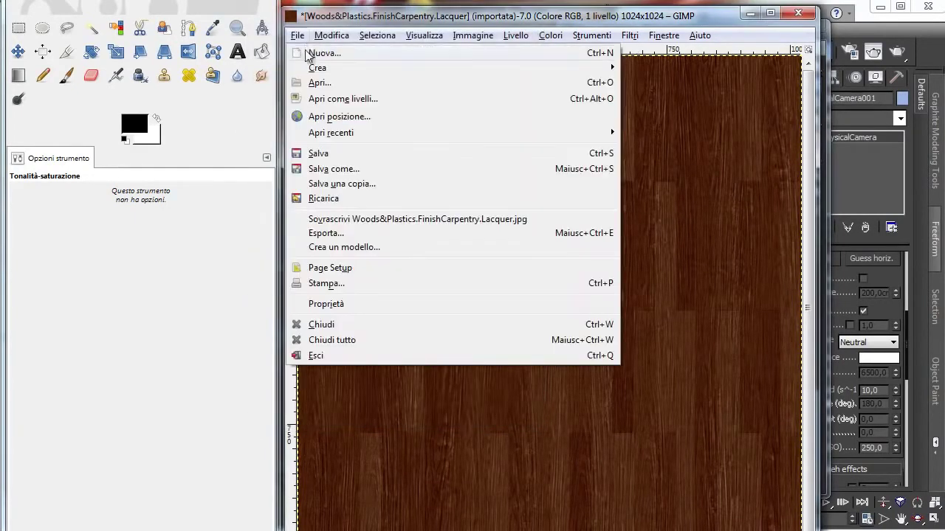
left_click(372, 169)
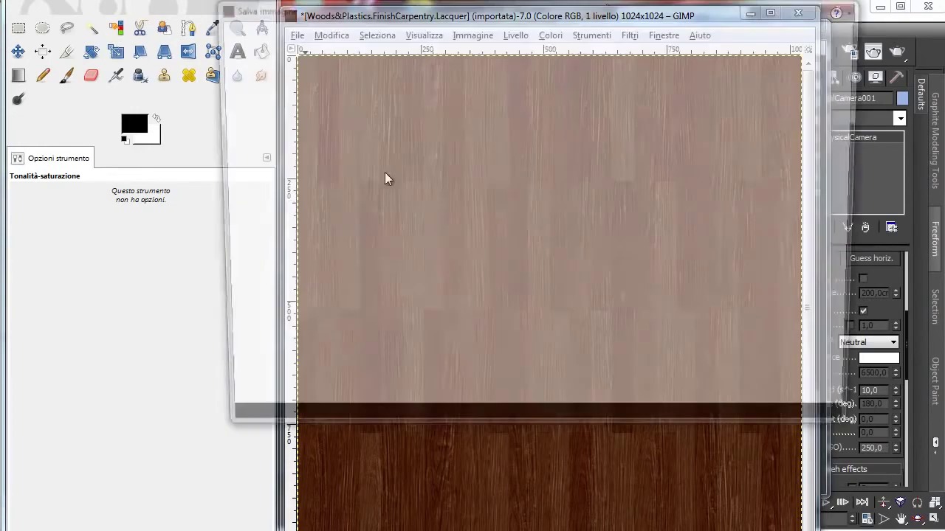
left_click(734, 365)
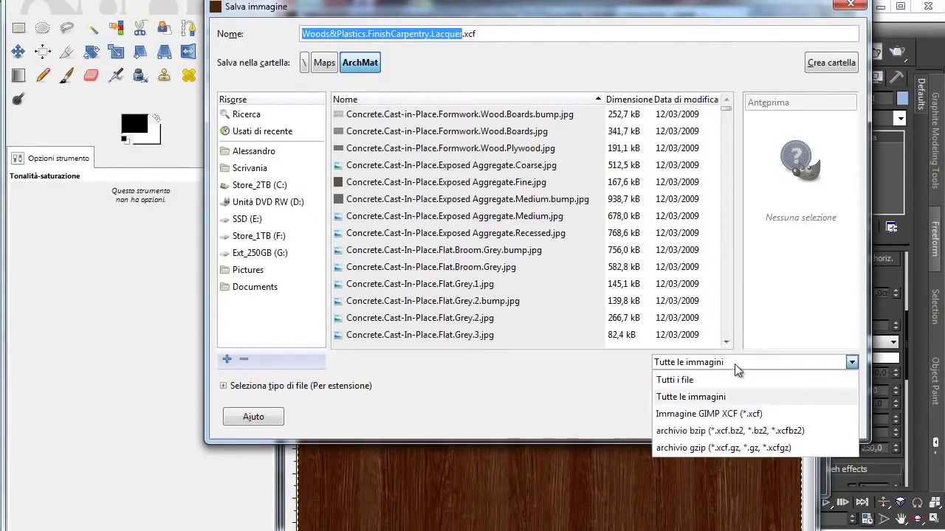
left_click(611, 378)
left_click(611, 380)
left_click(819, 481)
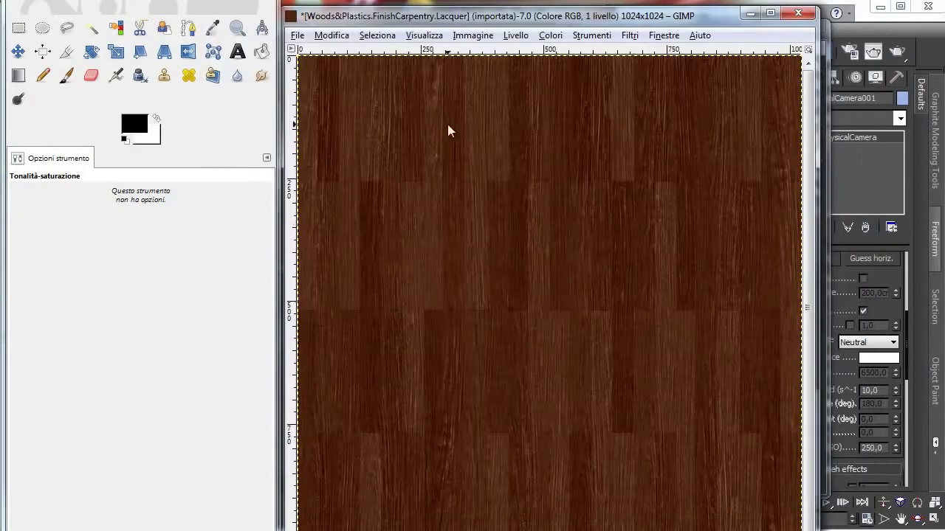
Start exporting the image and browse through the Dropbox tutorials folder, 2013 and February to the 3dsmax_rendering_Photoreal_interior_with_VRay folder.
left_click(297, 36)
left_click(378, 234)
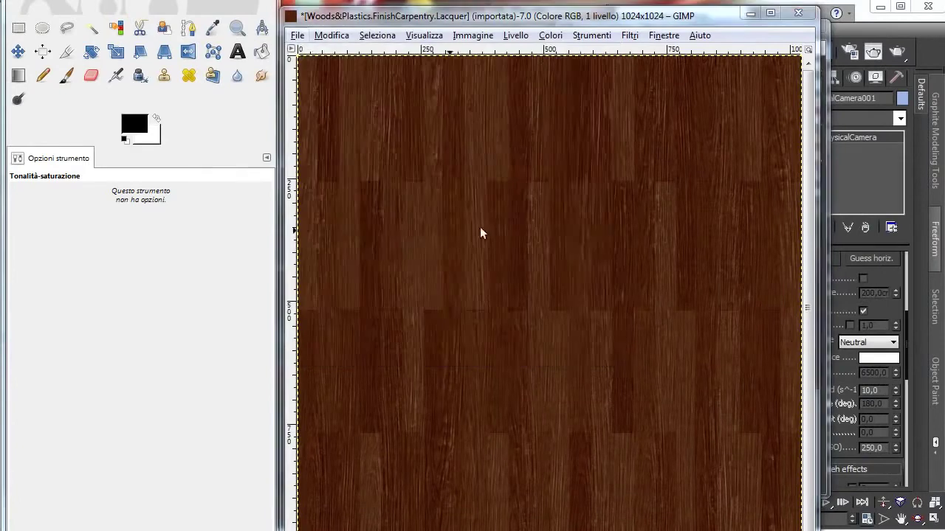
left_click_drag(702, 37, 463, 48)
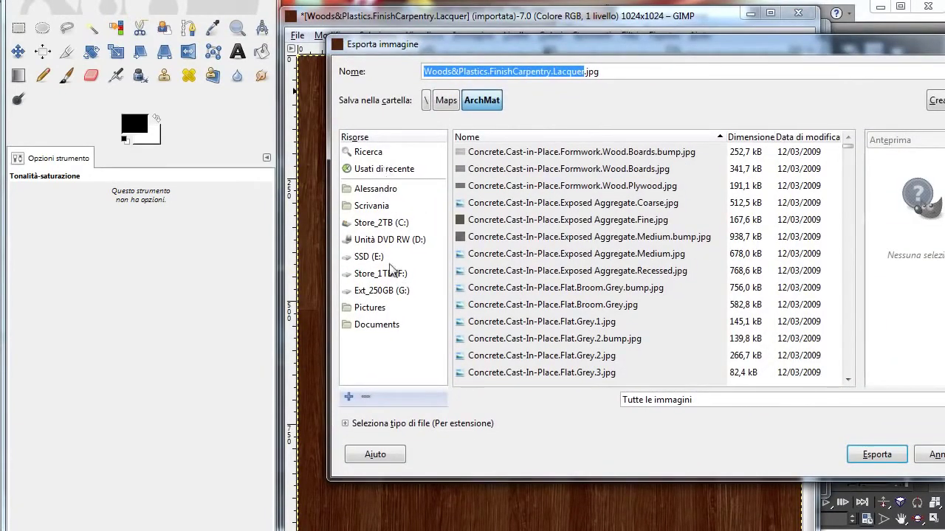
left_click(403, 207)
left_click(395, 190)
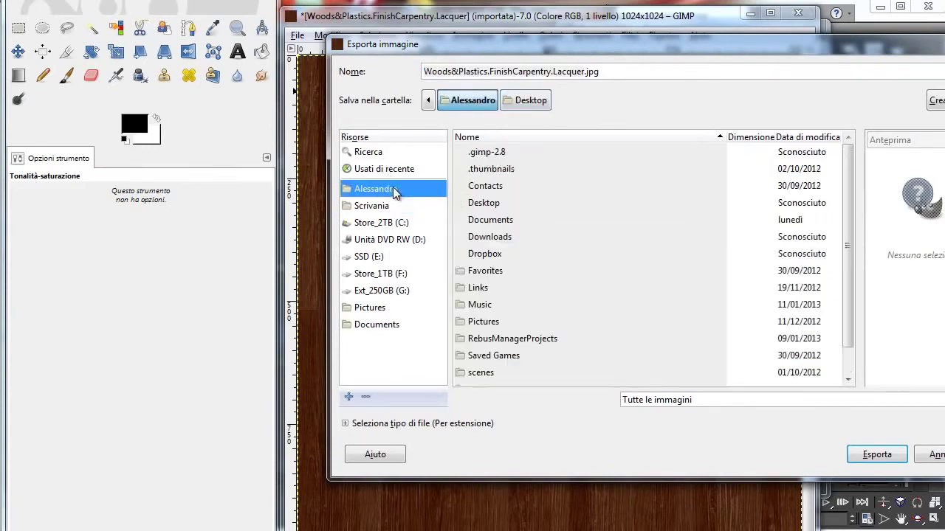
double_click(493, 253)
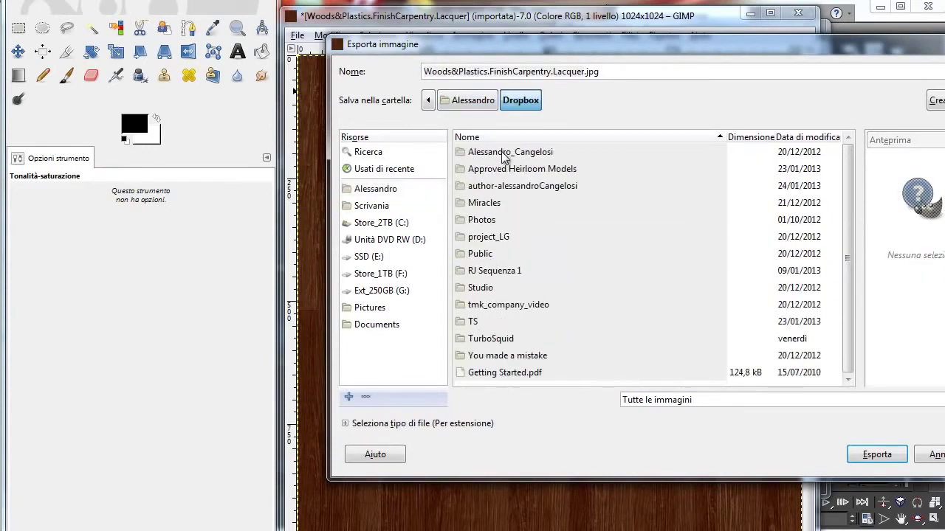
double_click(508, 186)
left_click(485, 189)
double_click(485, 191)
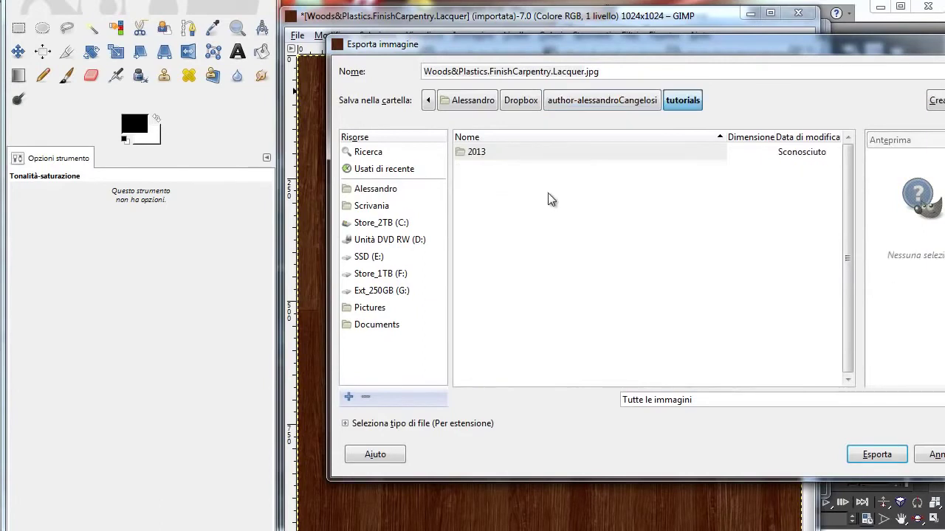
double_click(475, 151)
left_click(494, 154)
double_click(494, 154)
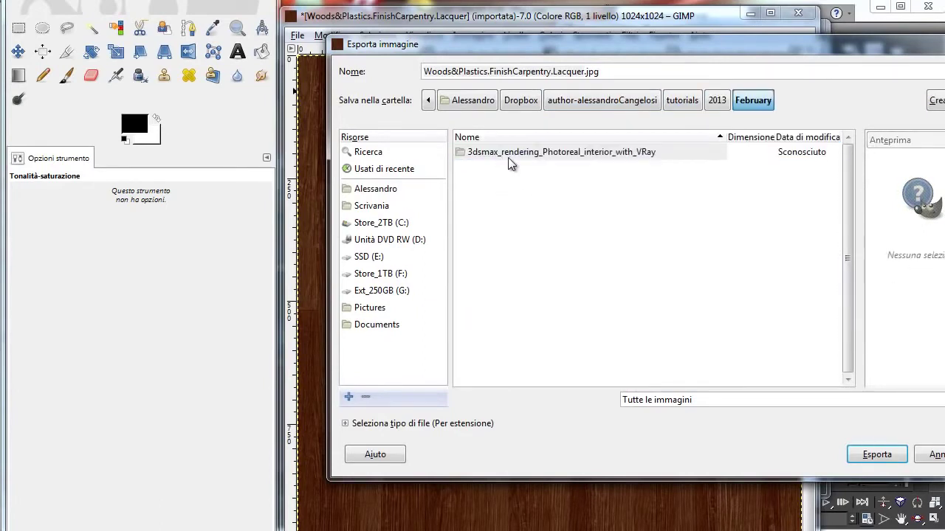
double_click(506, 156)
Create a folder named Textures inside the project folder as the export destination.
left_click(936, 101)
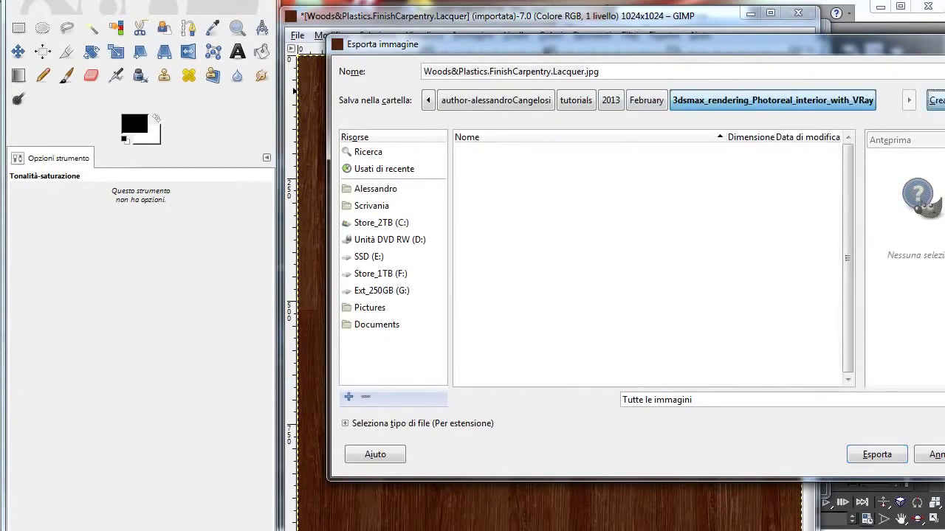
type("Texture")
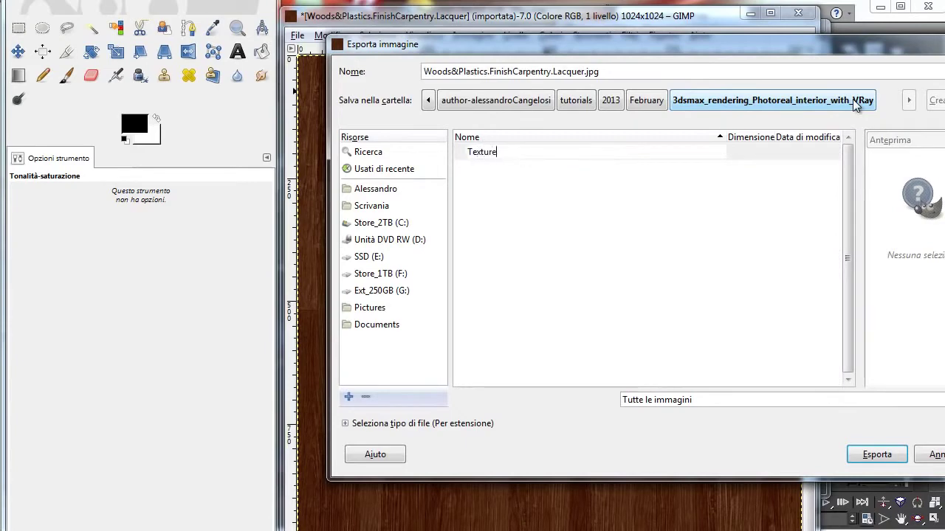
type("s")
key("Return")
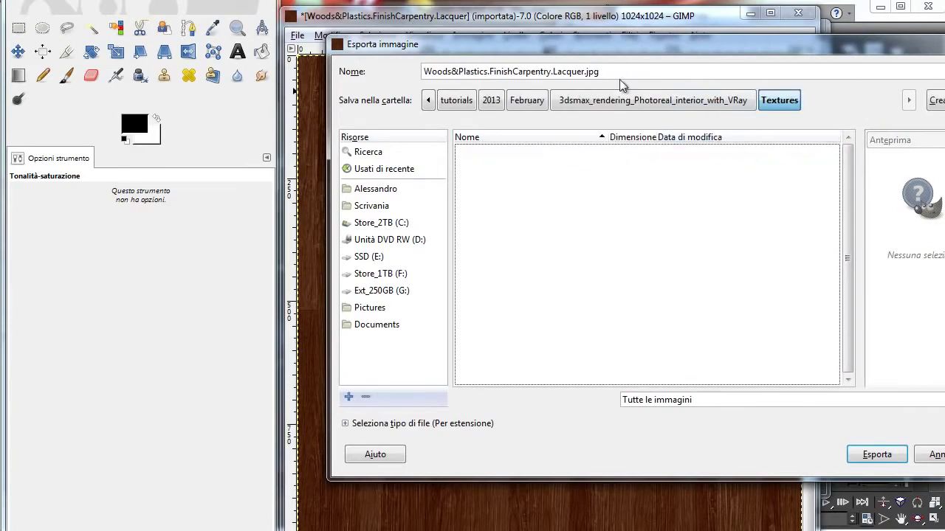
Name the exported image Wood_Pavement.jpg and export it to the Textures folder.
left_click_drag(620, 73, 249, 65)
type("Wood_Pavement")
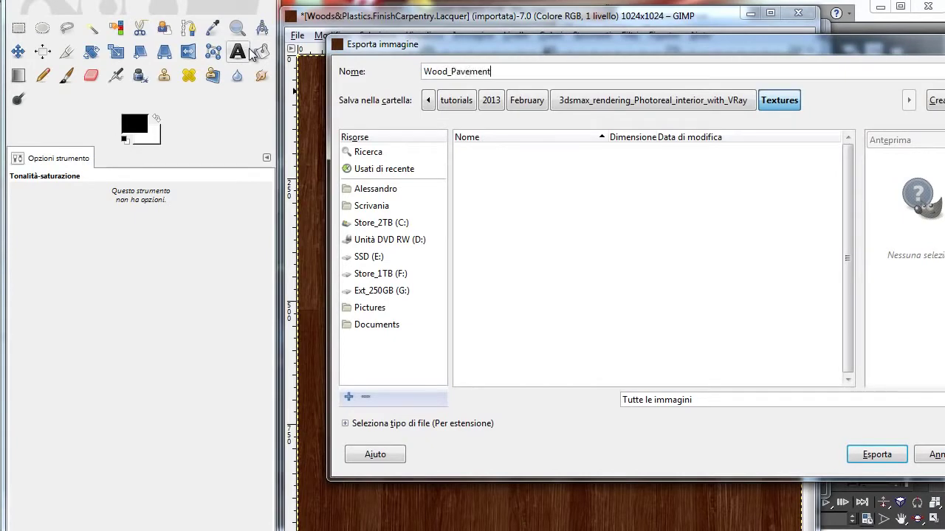
type(".jpg")
key("Return")
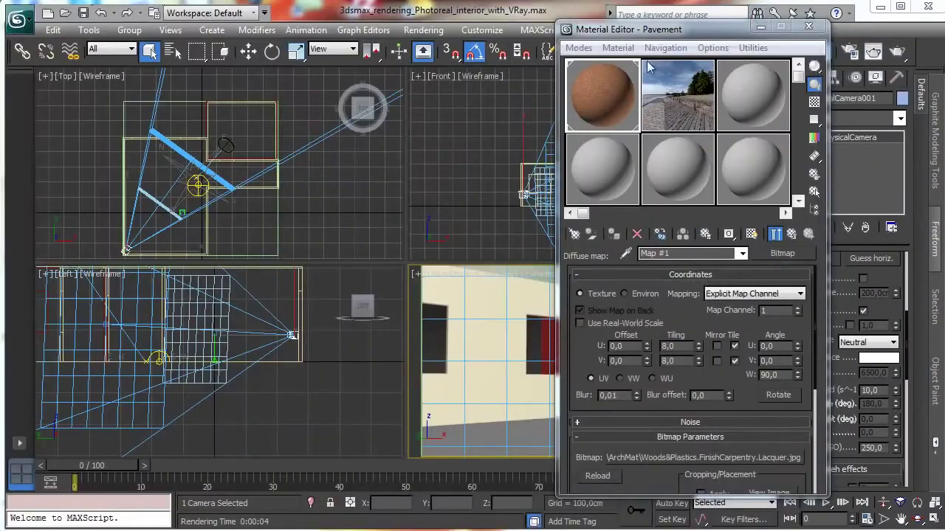
In 3ds Max, replace the Pavement material's diffuse bitmap with Wood_Pavement.jpg from the project's Textures folder.
left_click(722, 457)
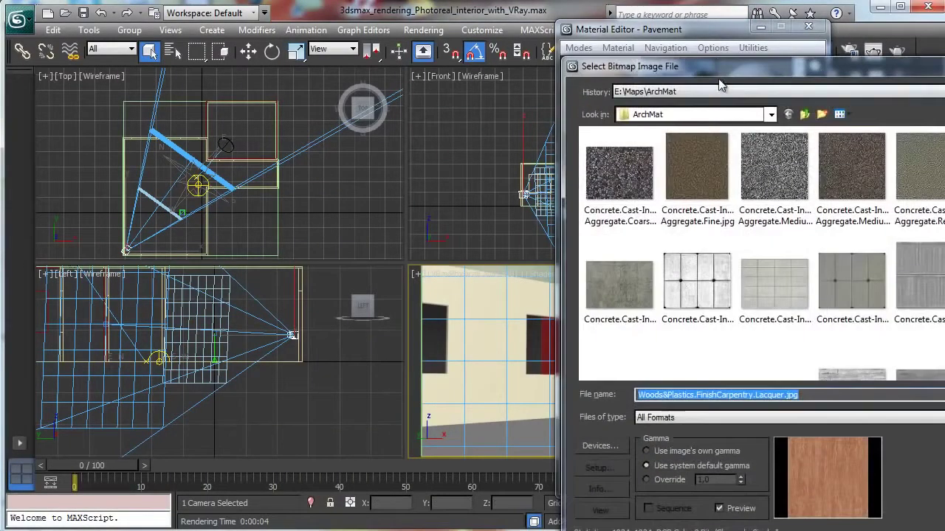
left_click_drag(720, 83, 373, 44)
left_click(421, 75)
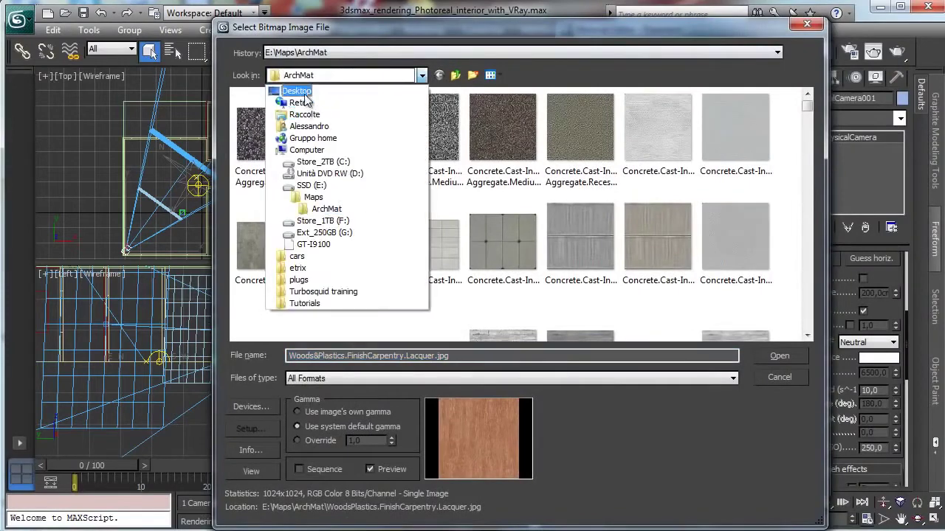
left_click(299, 91)
double_click(442, 225)
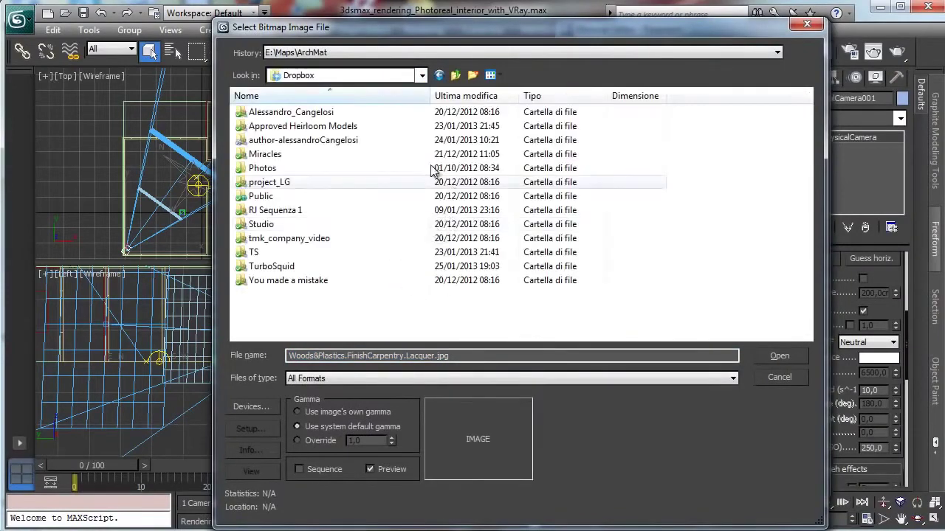
double_click(309, 141)
double_click(266, 142)
double_click(265, 114)
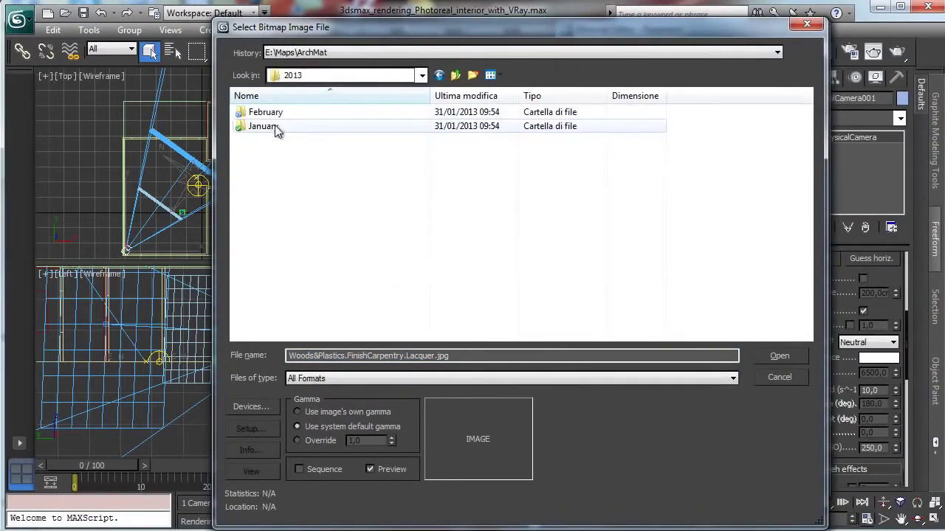
double_click(271, 113)
double_click(287, 114)
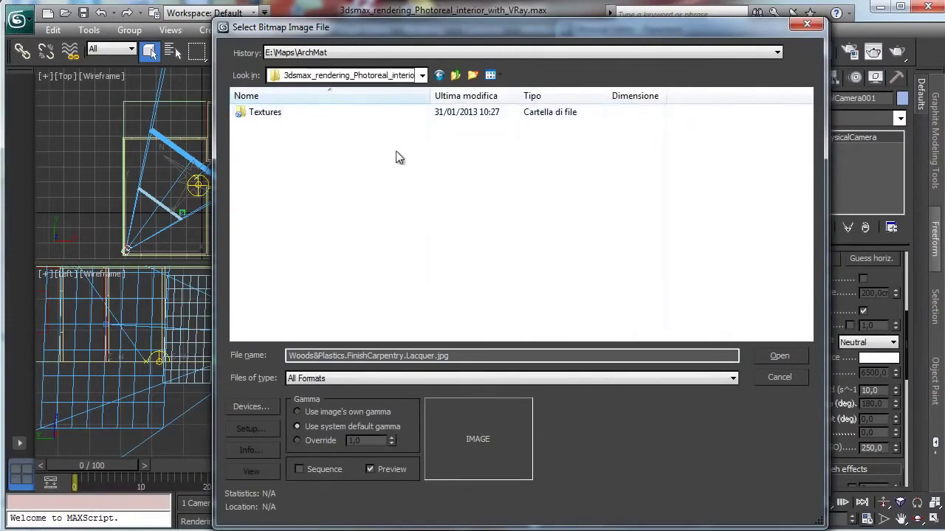
double_click(277, 117)
left_click(282, 122)
left_click(786, 356)
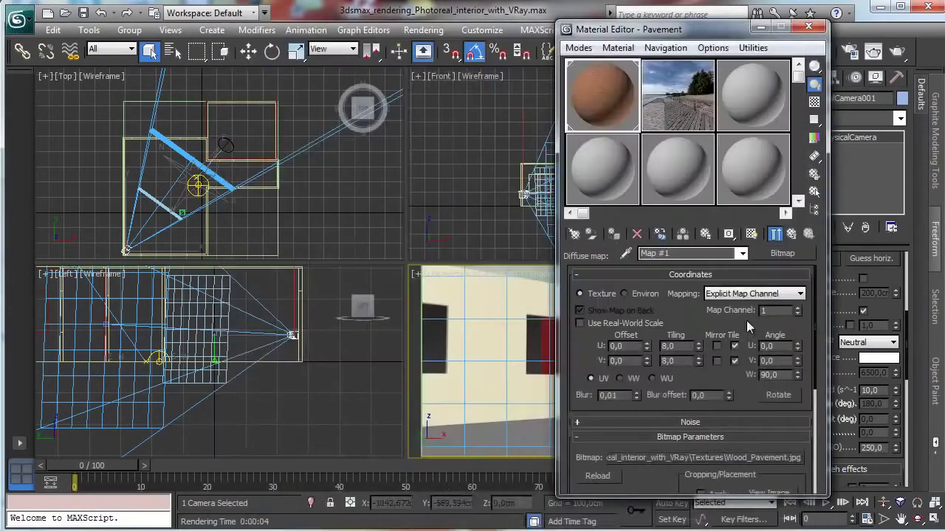
Render the camera view with the new floor texture and arrange the frame buffer beside the Material Editor.
left_click_drag(644, 33, 130, 32)
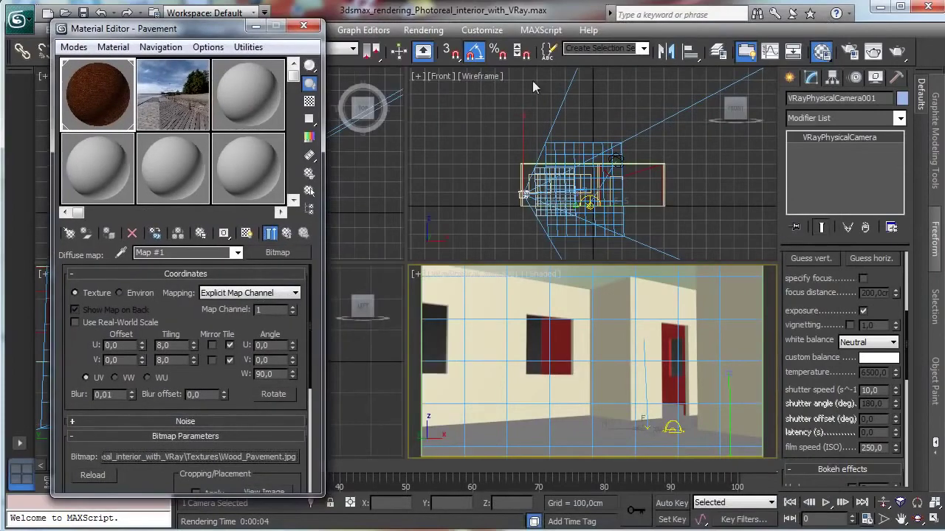
left_click(897, 51)
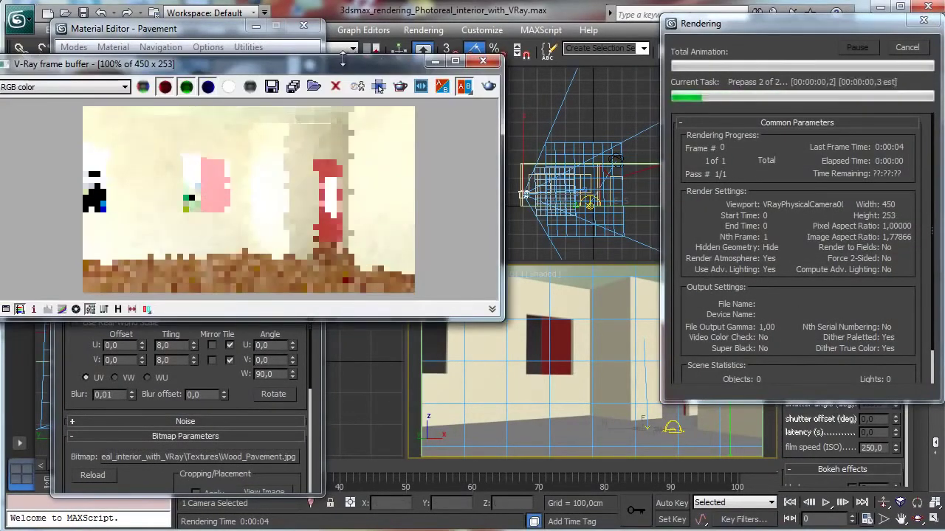
left_click_drag(337, 66, 603, 121)
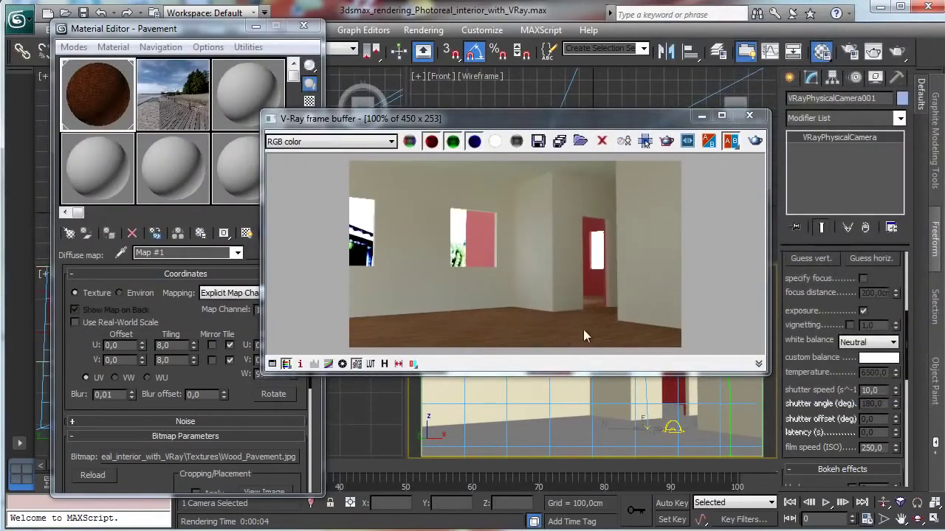
left_click_drag(513, 114, 627, 92)
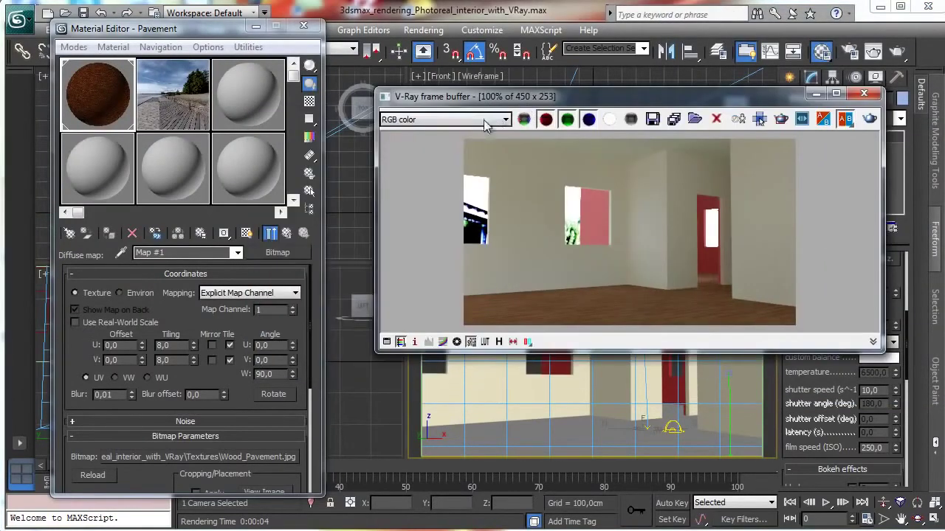
Set the Pavement material's Reflect colour to light grey and render the camera view again.
left_click(287, 233)
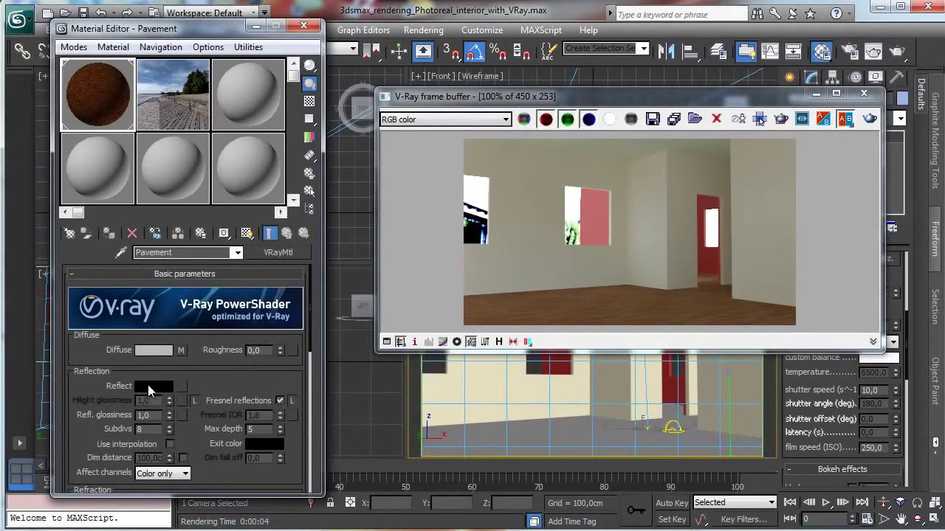
left_click(154, 386)
left_click_drag(411, 142, 460, 141)
left_click(487, 192)
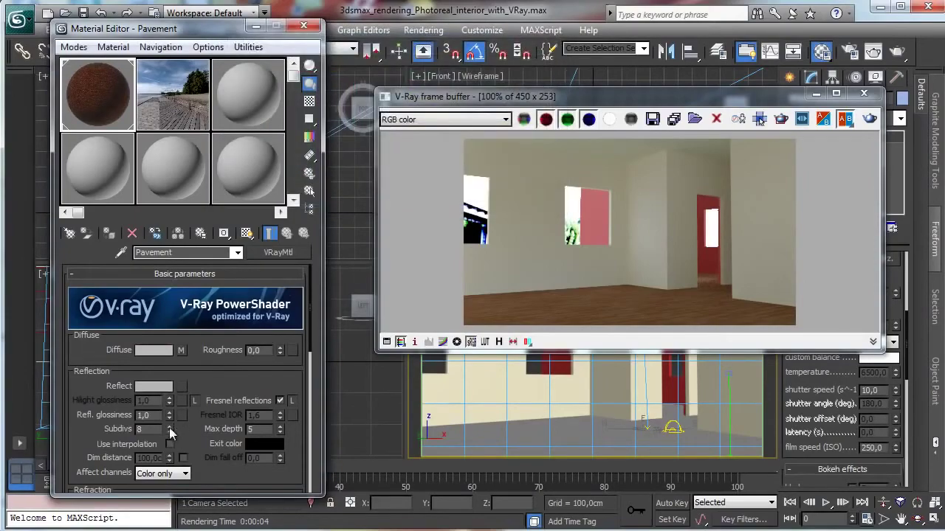
left_click(868, 118)
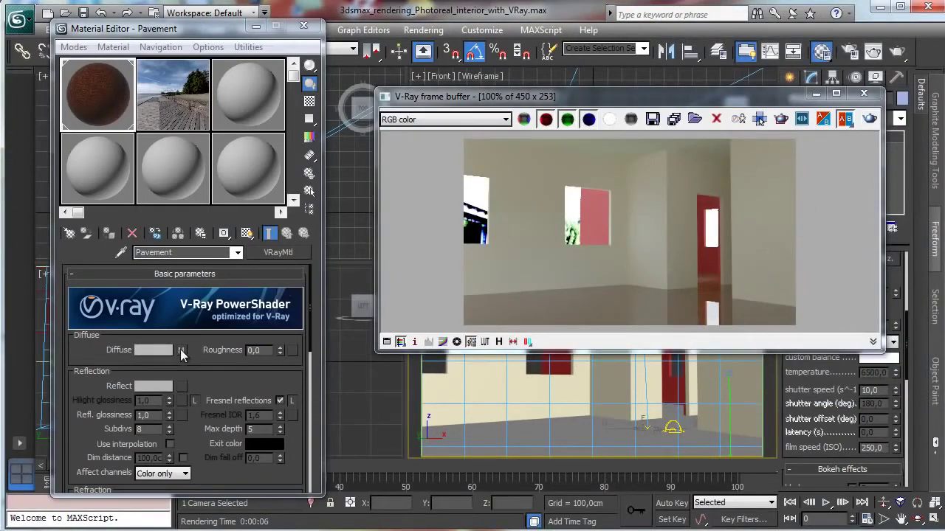
Copy the Pavement material's diffuse bitmap to Reflect and wrap it in a ColorCorrection map, keeping the bitmap as sub-map.
left_click_drag(182, 350, 187, 385)
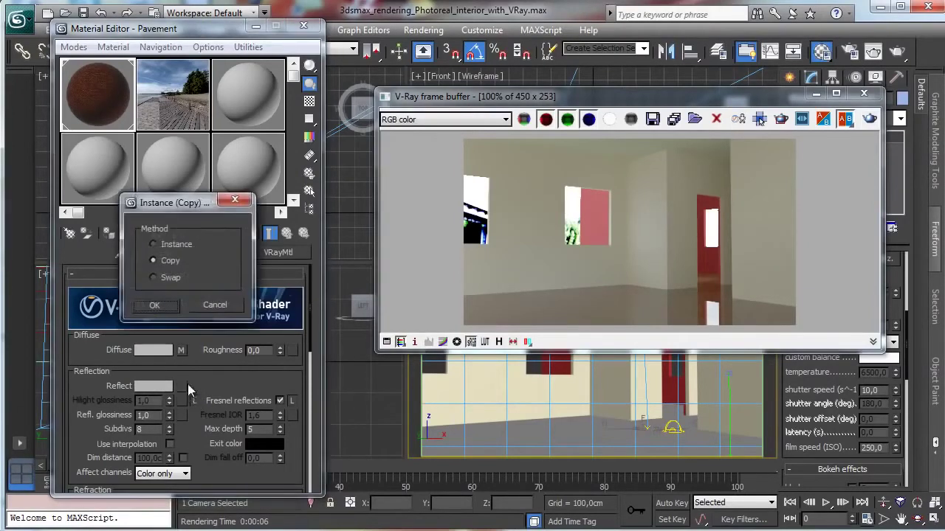
left_click(165, 304)
left_click(181, 386)
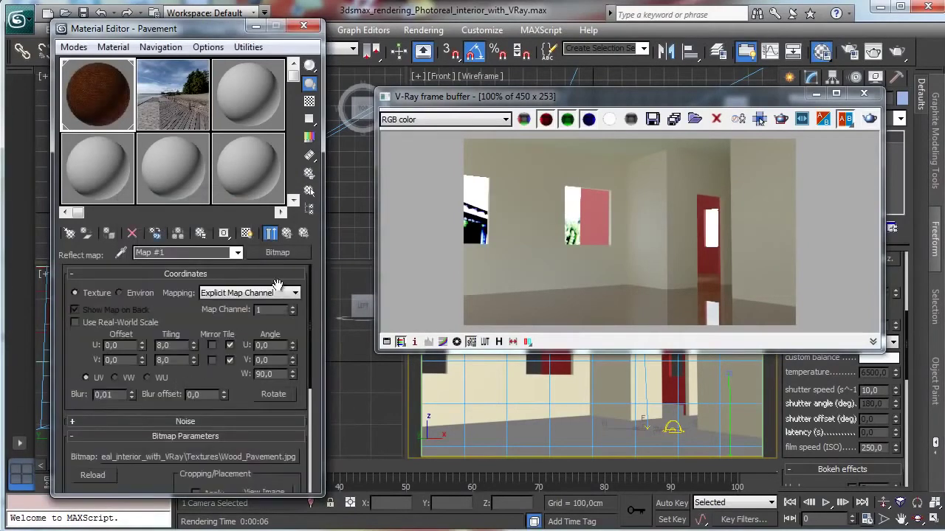
left_click(274, 253)
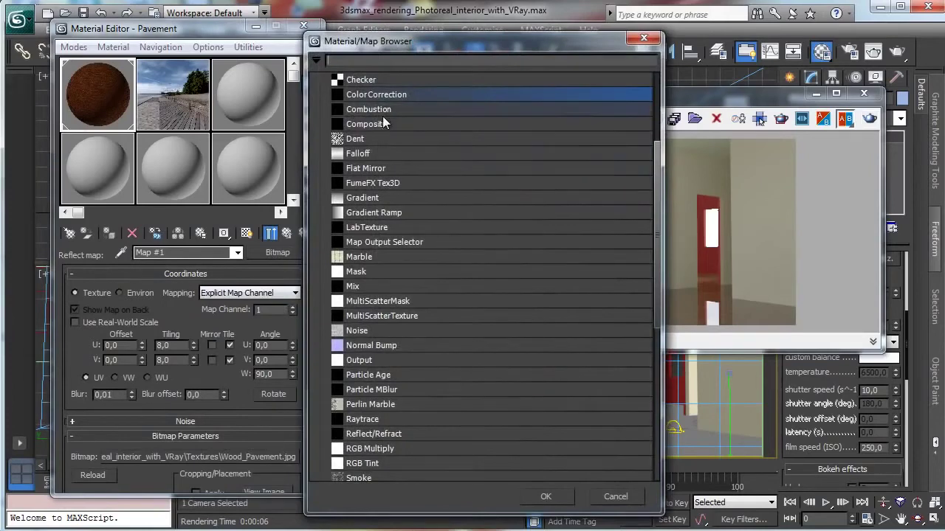
double_click(389, 95)
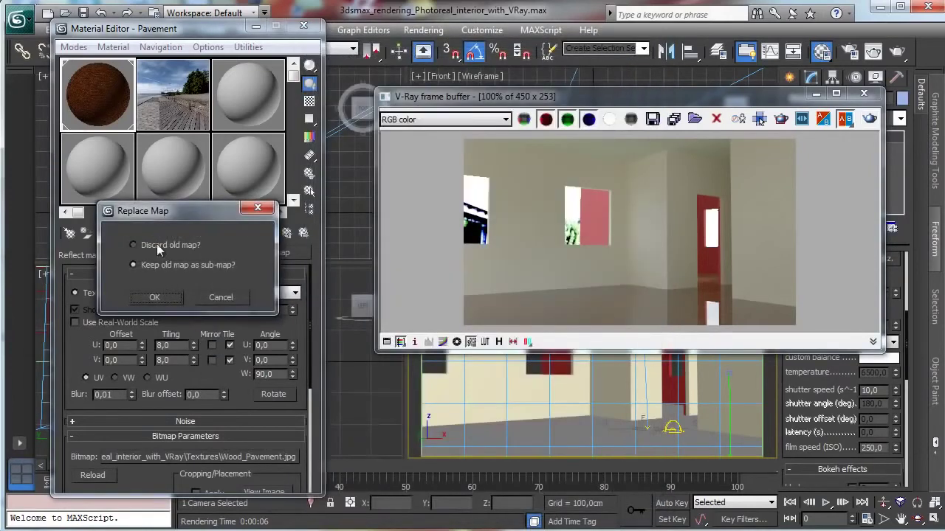
left_click(154, 297)
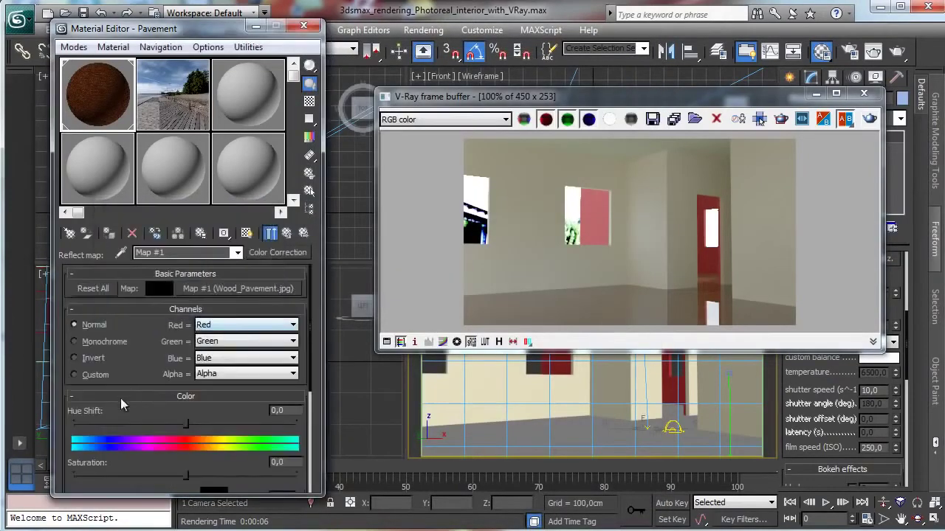
Desaturate the reflect map's Color Correction to -100 and render the camera view.
left_click(76, 475)
scroll(152, 417, "down", 3)
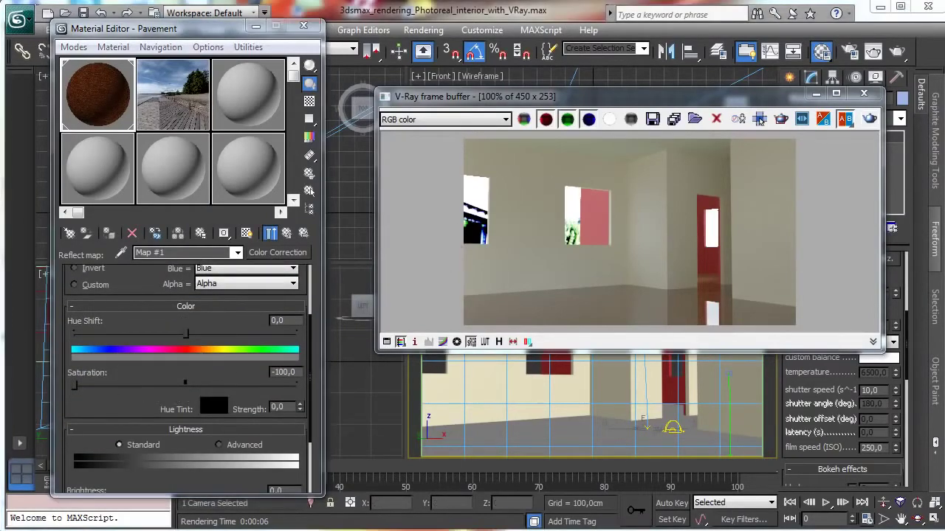
left_click(869, 119)
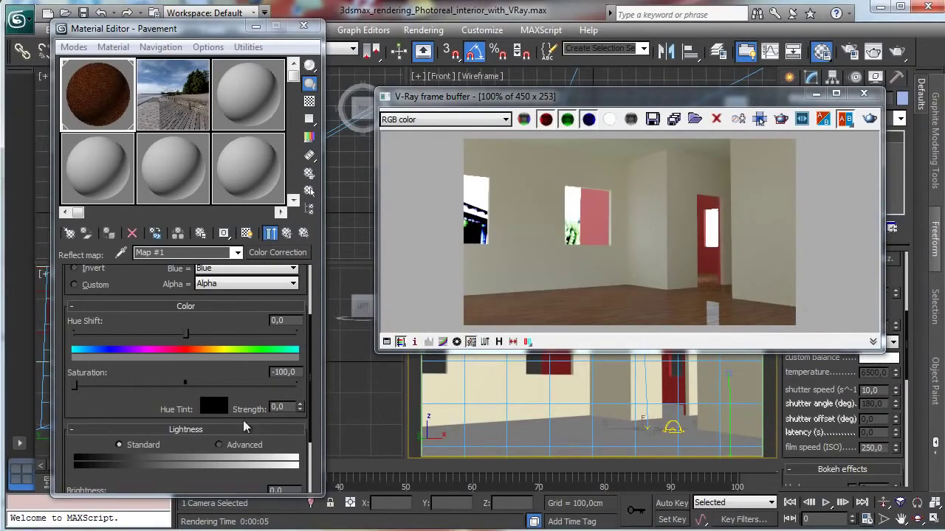
Set the reflect map's Contrast to about 68,8 and Brightness to about 30,9, and render the camera view.
left_click(270, 233)
scroll(136, 341, "down", 2)
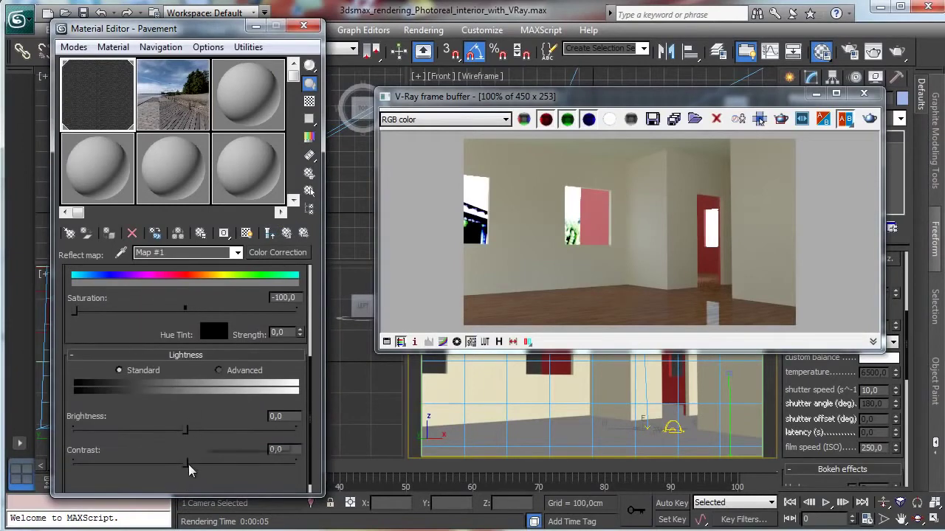
left_click_drag(188, 464, 261, 464)
left_click(207, 431)
left_click(243, 430)
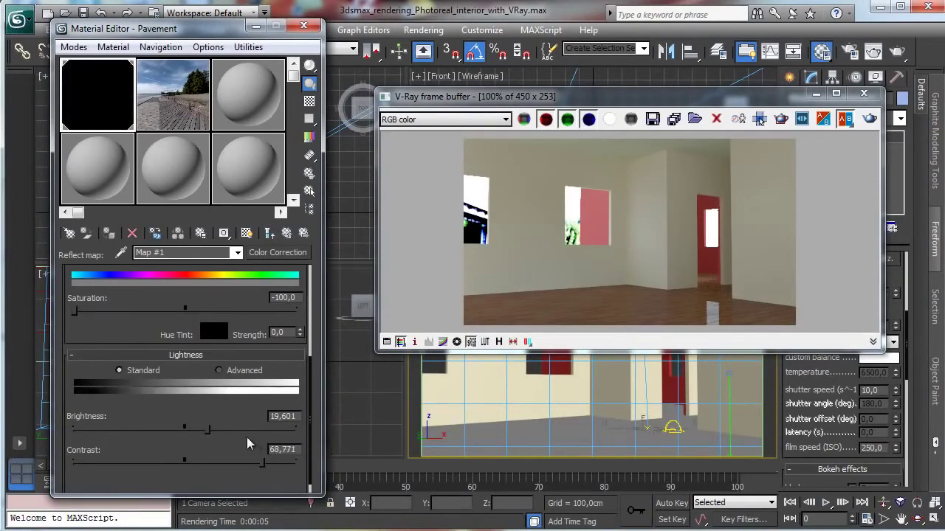
left_click(220, 431)
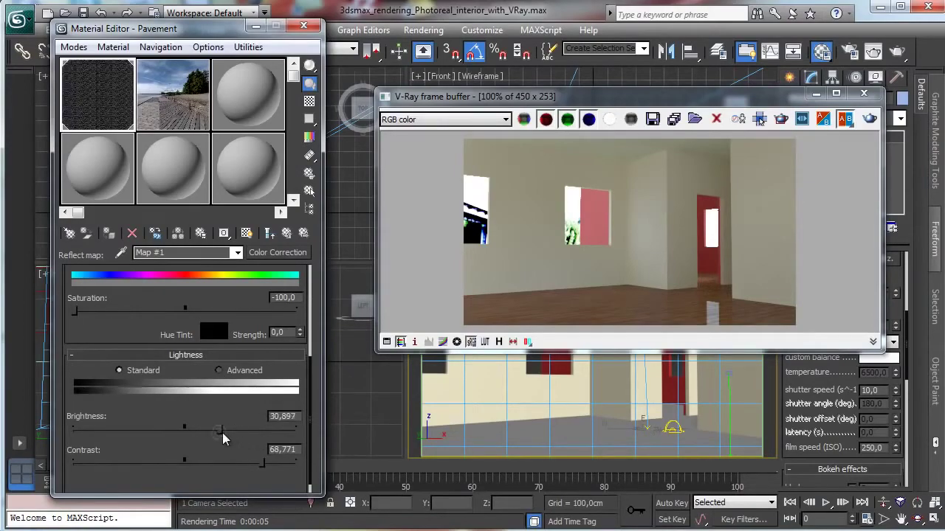
left_click(871, 119)
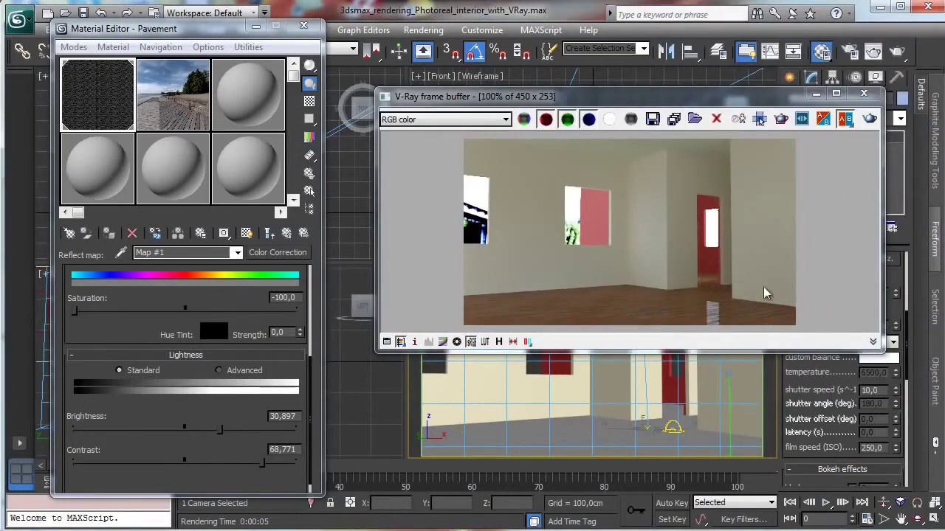
Set the Pavement material's Refl. glossiness to 0,78 and render the camera view.
left_click(269, 233)
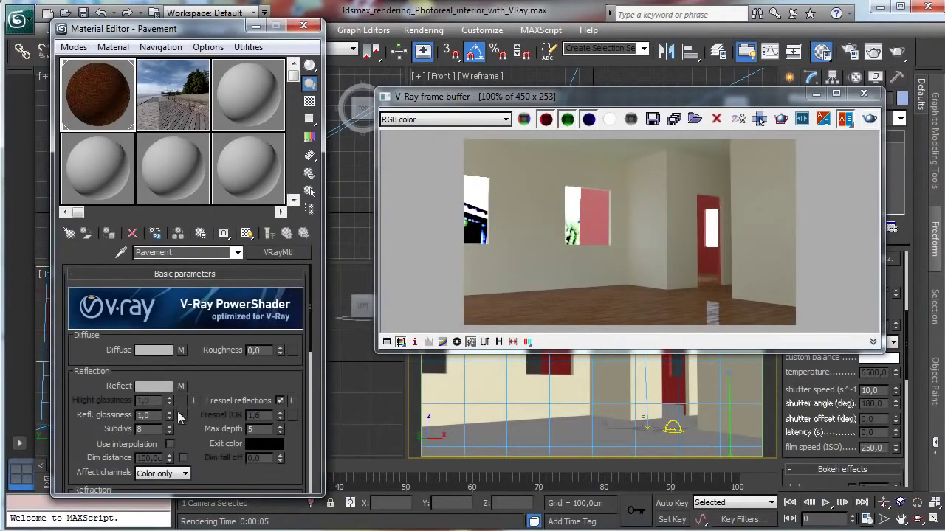
left_click_drag(169, 420, 168, 423)
left_click(869, 119)
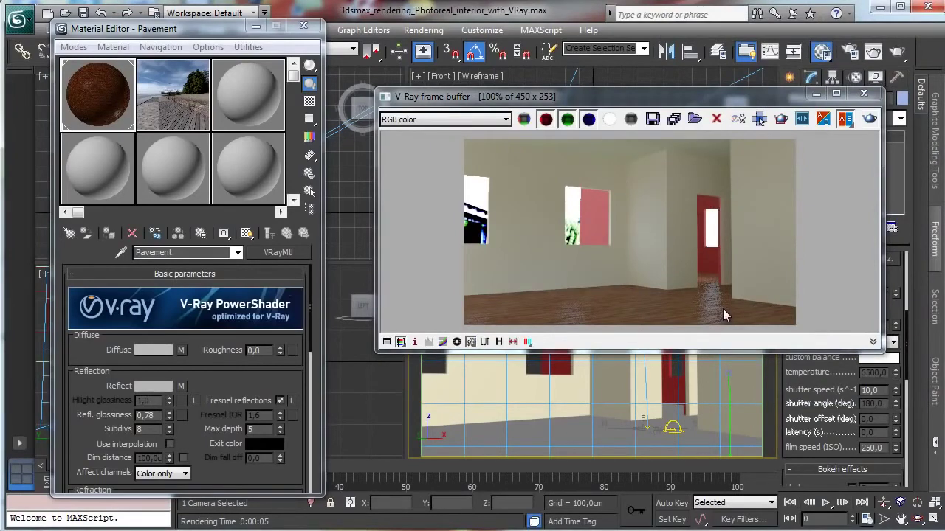
Set the Brightness of the reflect map's Color Correction to 40 and render the camera view.
left_click_drag(231, 384, 230, 353)
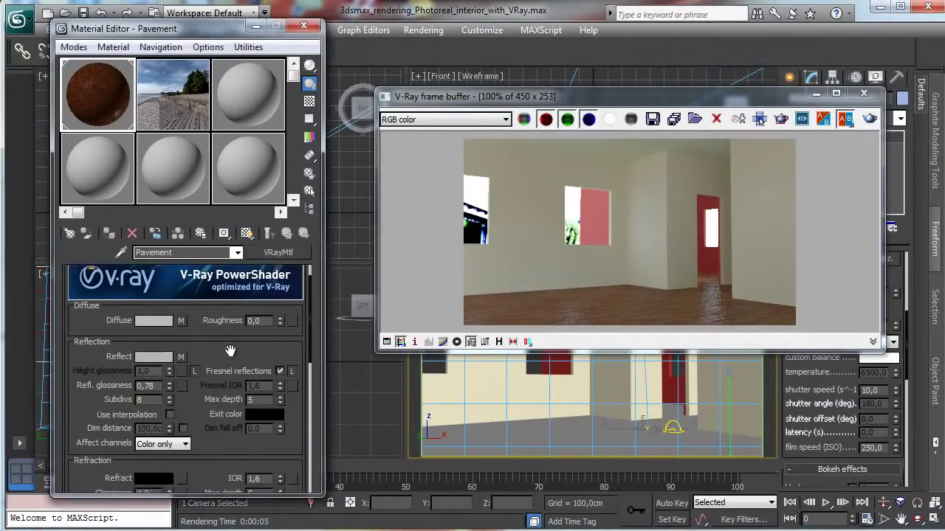
left_click(181, 358)
scroll(209, 407, "down", 5)
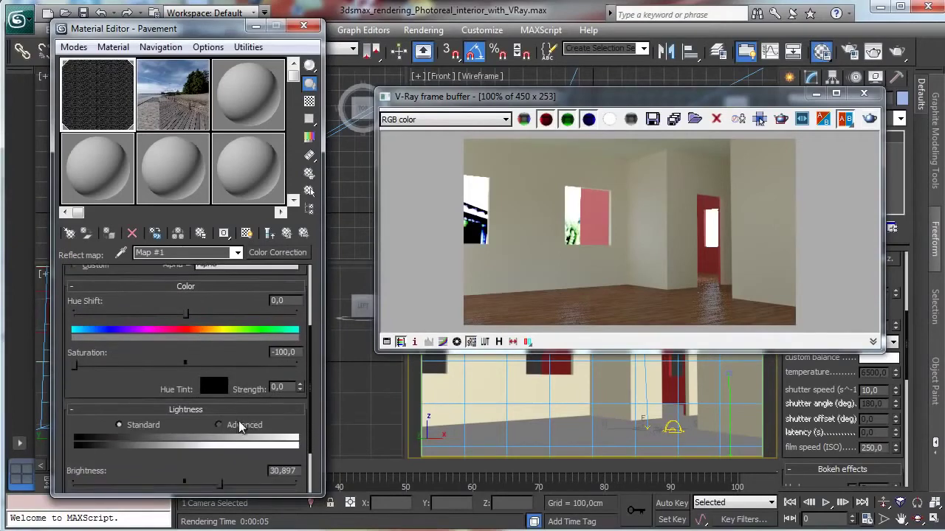
scroll(257, 408, "down", 3)
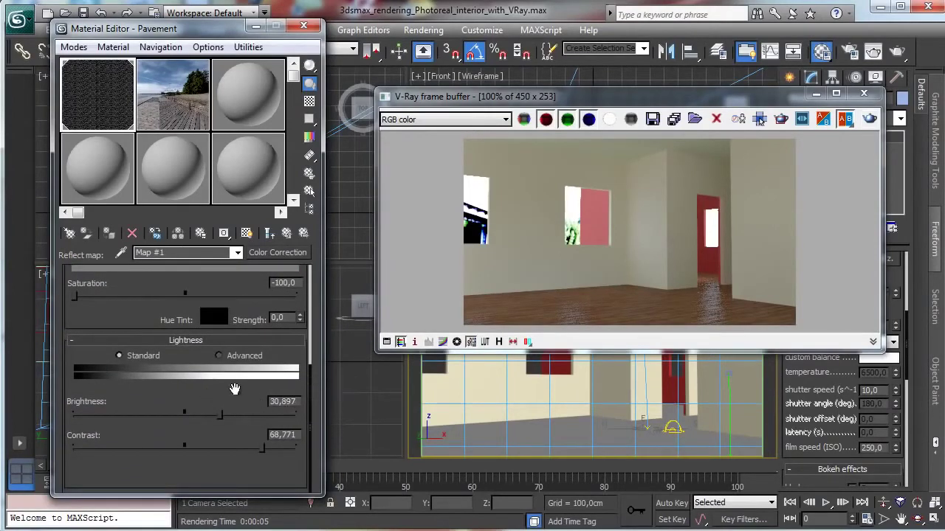
left_click(283, 401)
type("40")
key("Return")
left_click(870, 120)
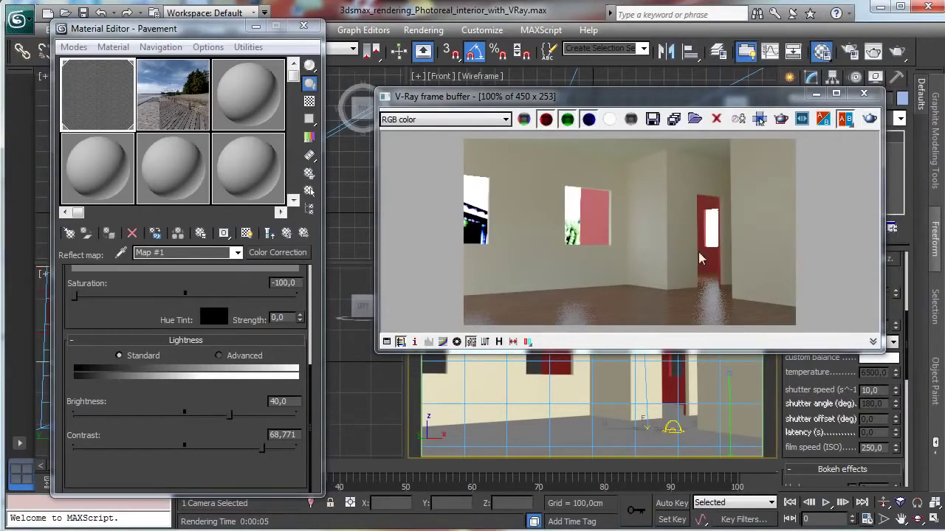
Set the Pavement material's reflection Subdivs to 16 and Refl. glossiness to 0,82, and render the camera view.
left_click(269, 234)
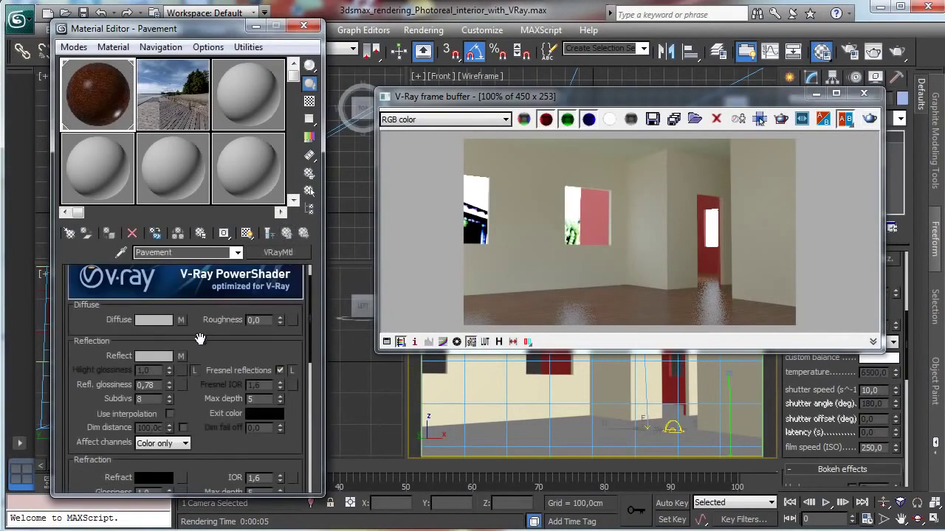
left_click_drag(196, 339, 214, 288)
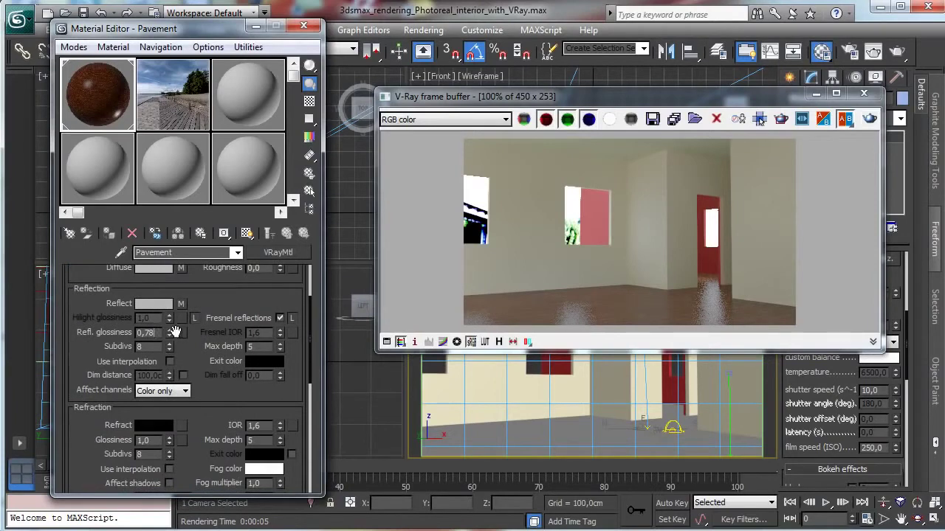
double_click(150, 345)
left_click(157, 332)
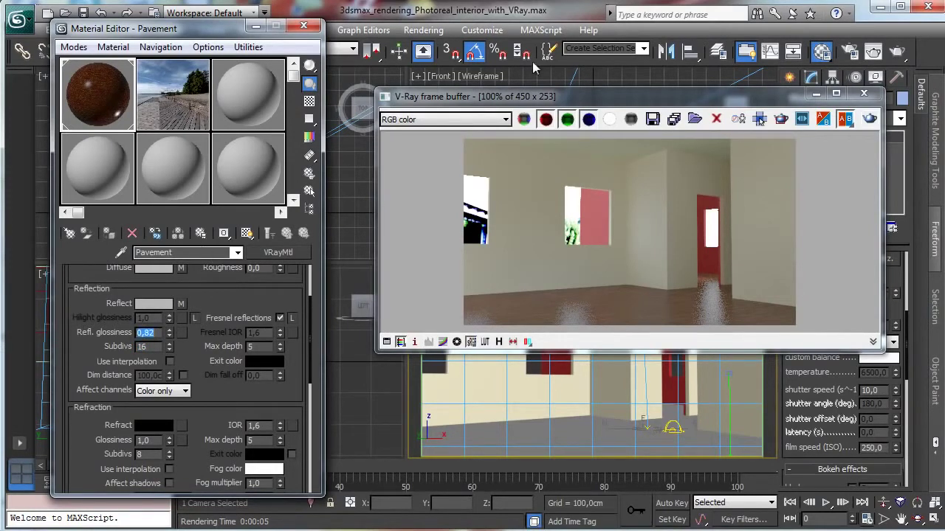
left_click(844, 119)
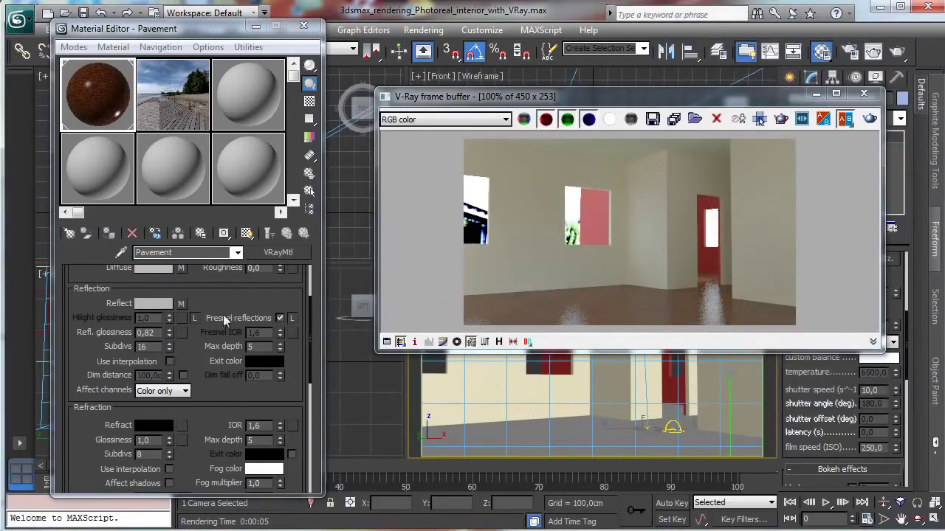
Copy the Color Correction map from Reflect to Refl. glossiness and open the glossiness map's lightness settings.
left_click_drag(182, 305, 183, 335)
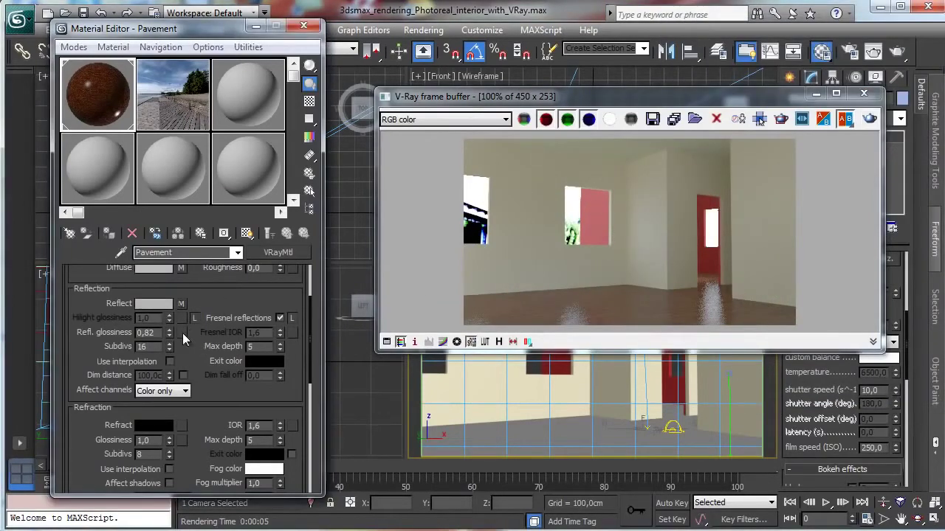
left_click(166, 305)
left_click(184, 334)
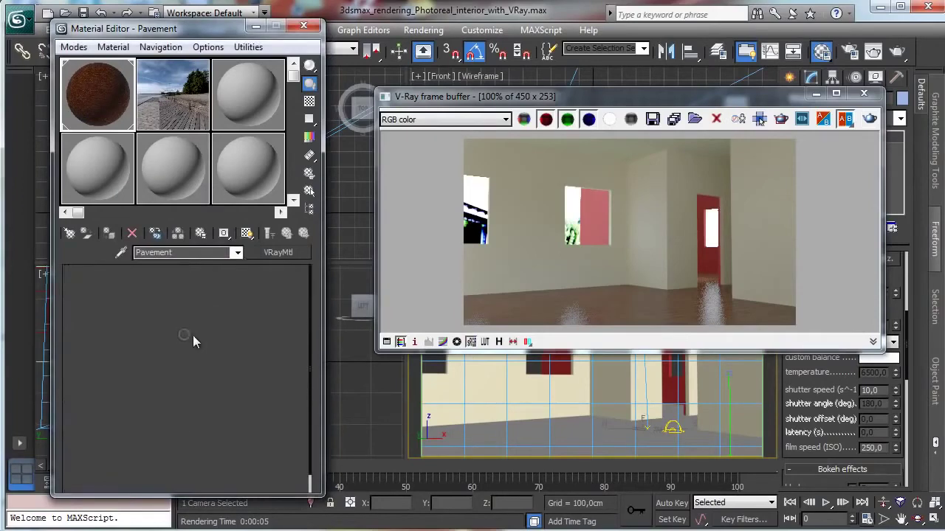
left_click_drag(156, 411, 175, 270)
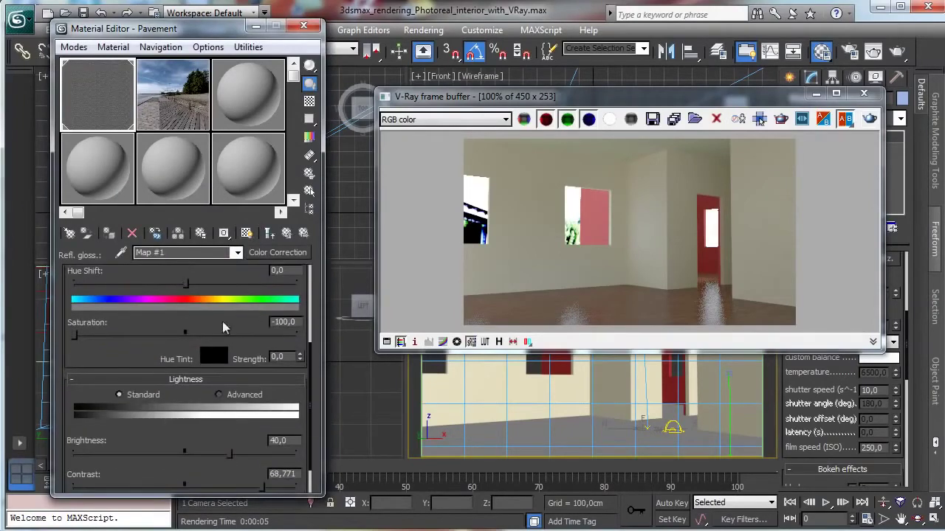
Set the glossiness map's Brightness to about 96 and Contrast to about 55,5, render the camera view and return to the Pavement material.
left_click_drag(247, 455, 254, 455)
left_click(271, 233)
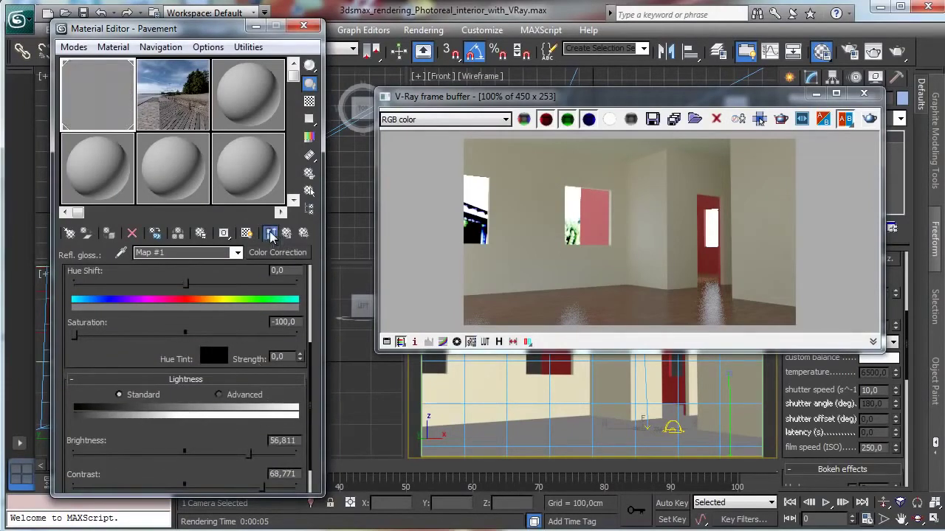
left_click_drag(270, 458, 295, 457)
mouse_move(263, 488)
left_mouse_down()
mouse_move(275, 488)
mouse_move(248, 485)
left_mouse_up()
left_click(869, 119)
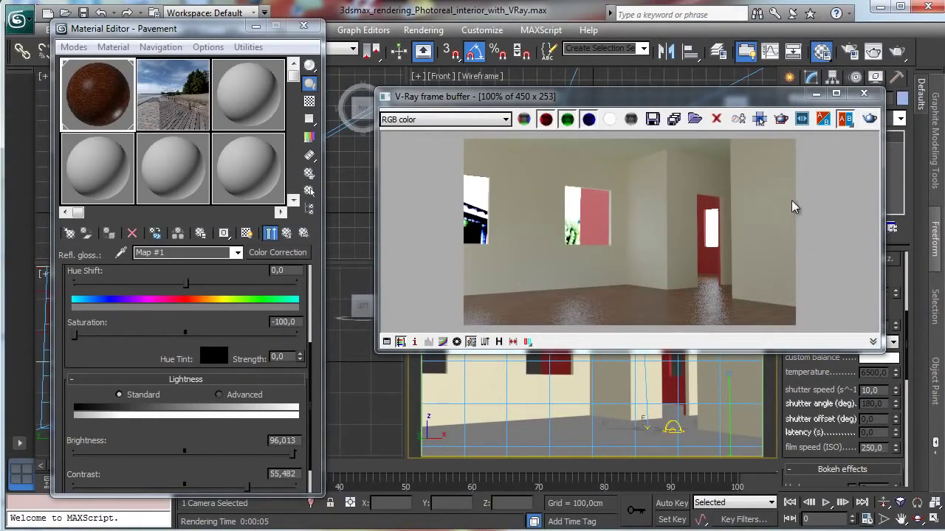
left_click(288, 235)
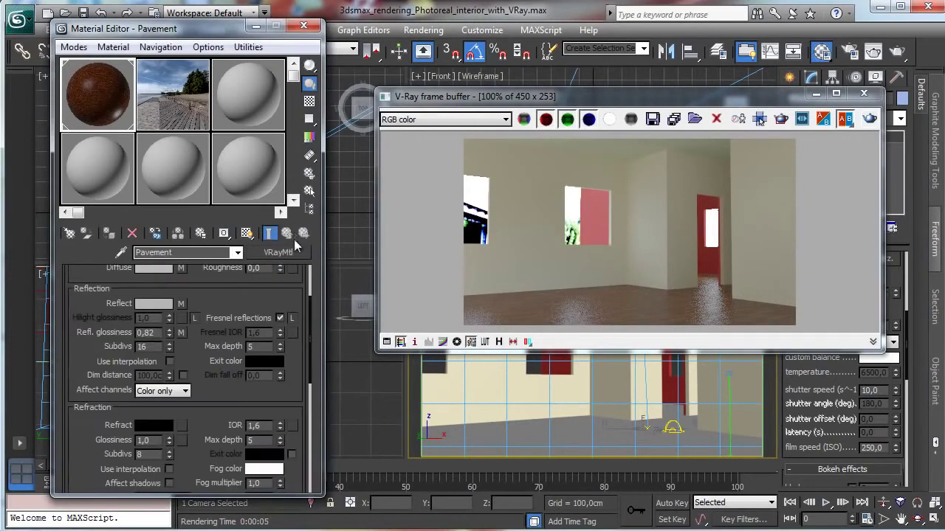
left_click_drag(195, 349, 193, 359)
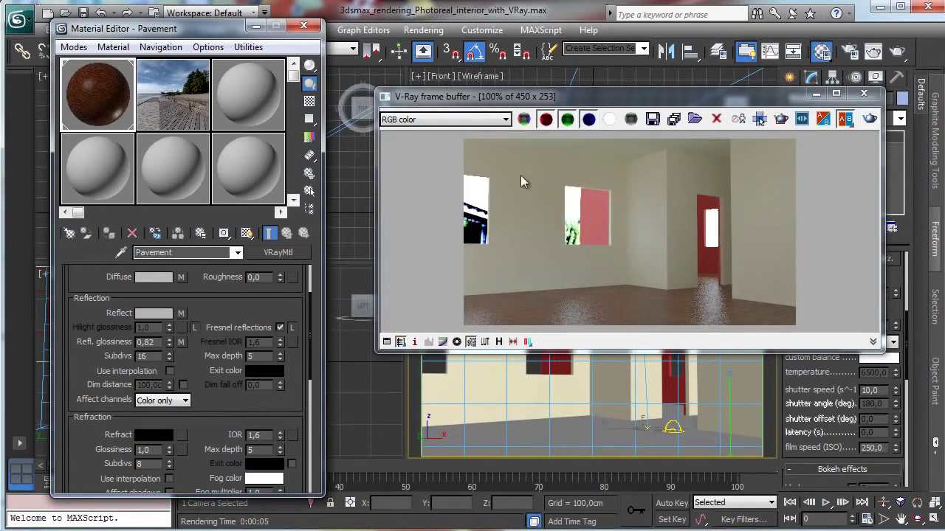
left_click_drag(240, 307, 233, 385)
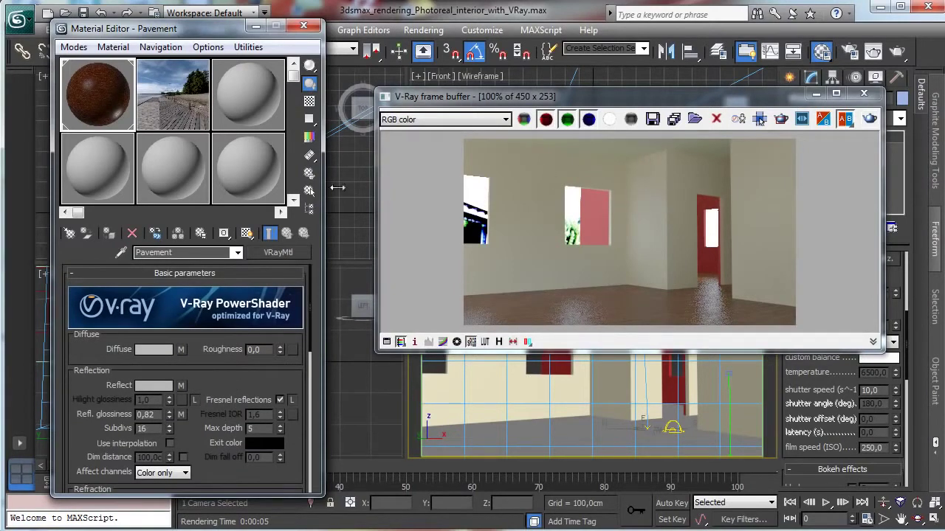
Minimise the frame buffer and name the unused third sample material Wall - Ceiling.
left_click(268, 122)
left_click(816, 93)
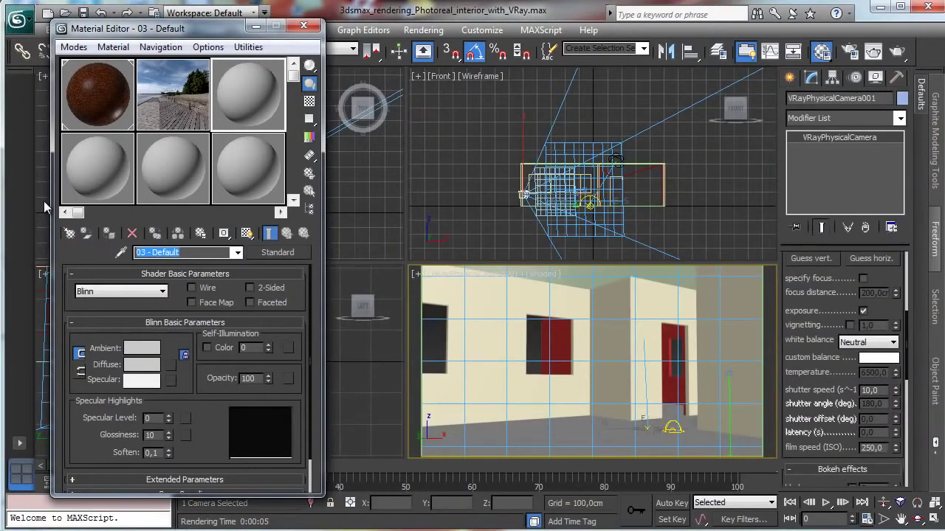
type("Wall")
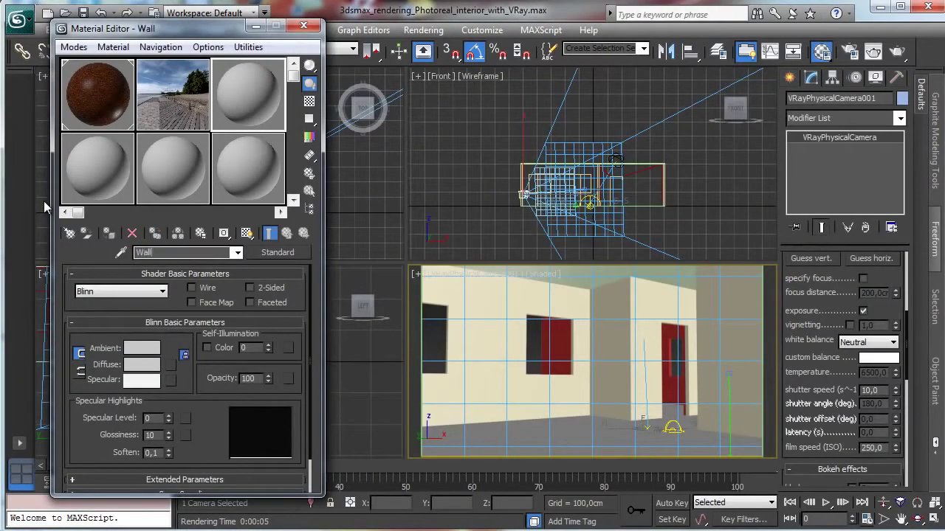
type(" - Ceiling")
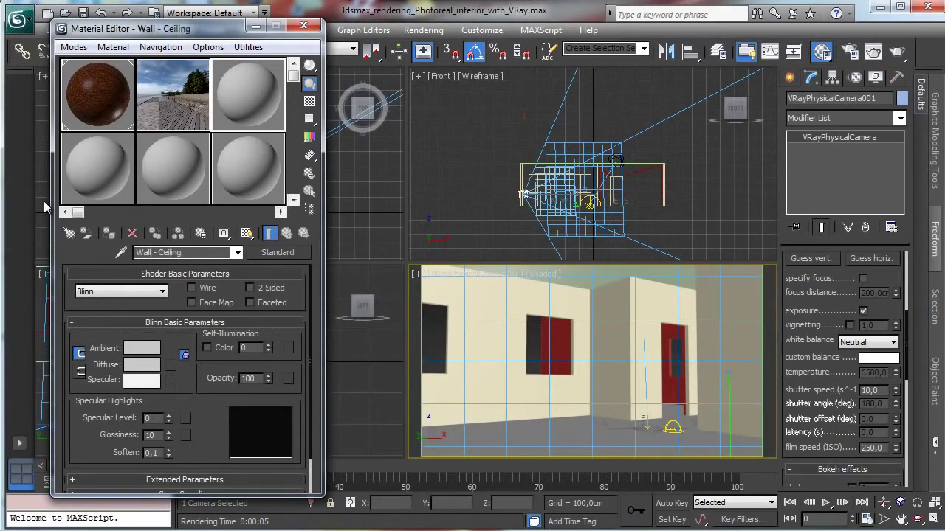
Assign the Wall - Ceiling material to the Room Wall 1 mesh and rename the material Wall 1 - Ceiling.
left_click(601, 295)
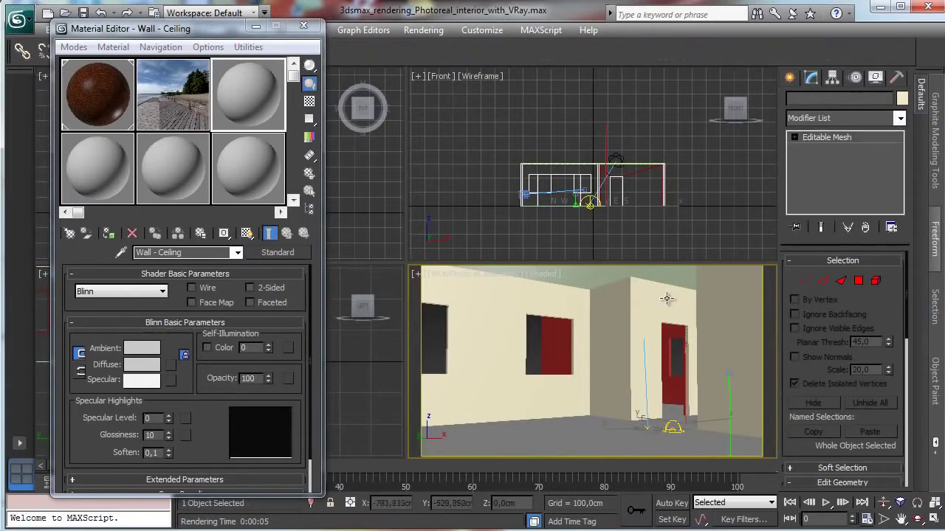
left_click(109, 233)
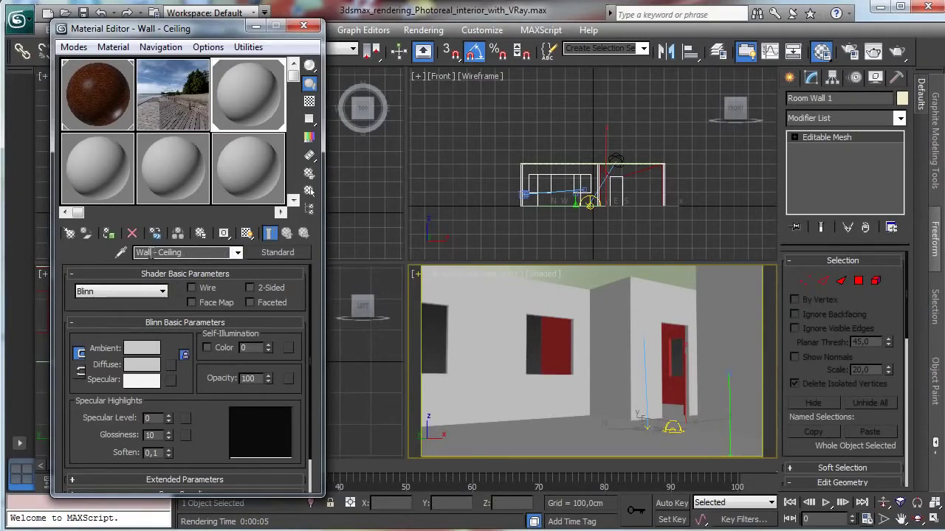
type("1")
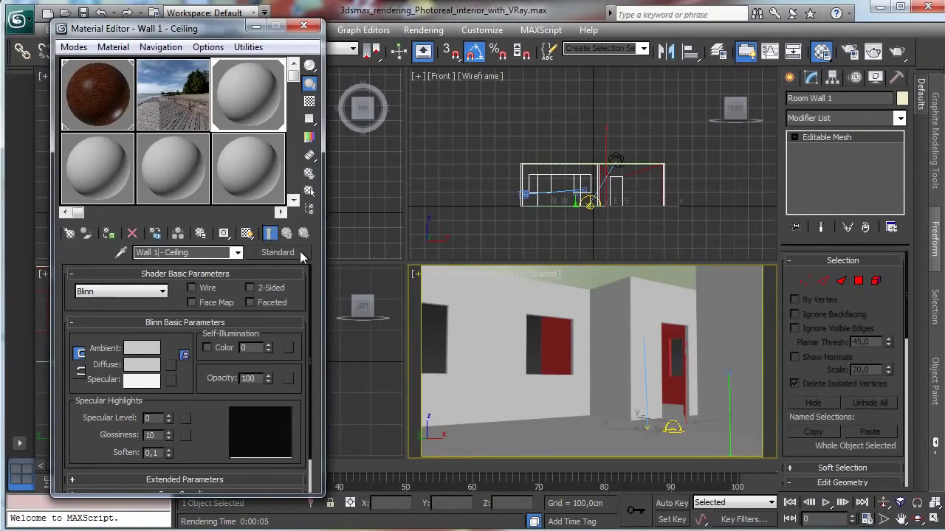
Change the Wall 1 - Ceiling material to VRayMtl and put a Noise map in its Diffuse slot.
left_click(284, 253)
double_click(366, 372)
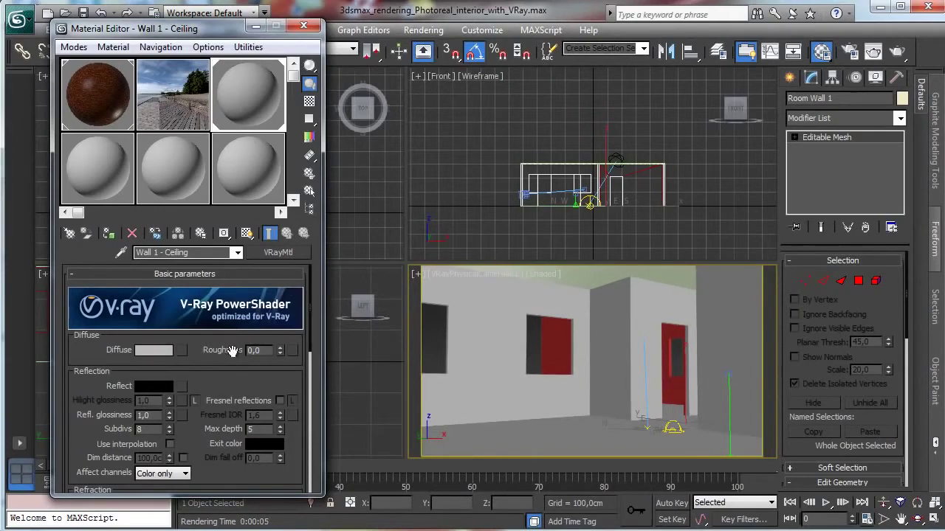
left_click(158, 351)
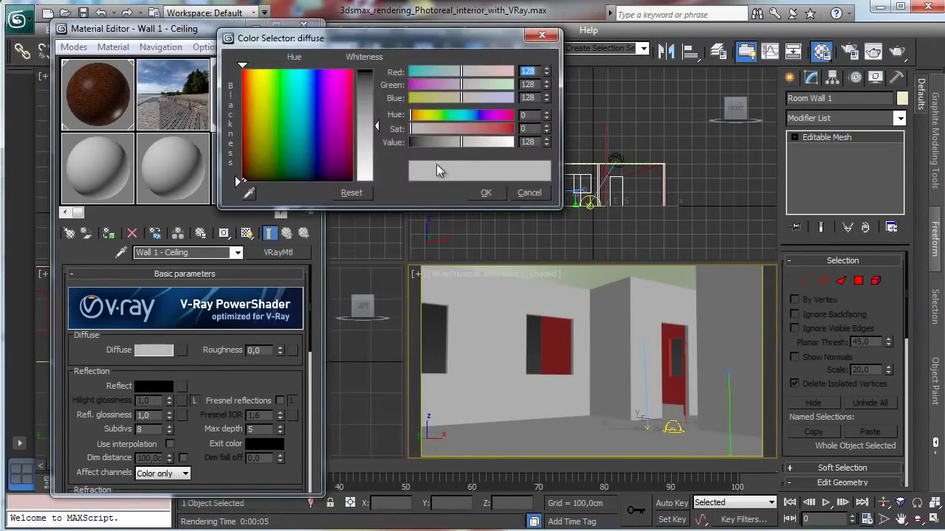
left_click(529, 193)
left_click(182, 350)
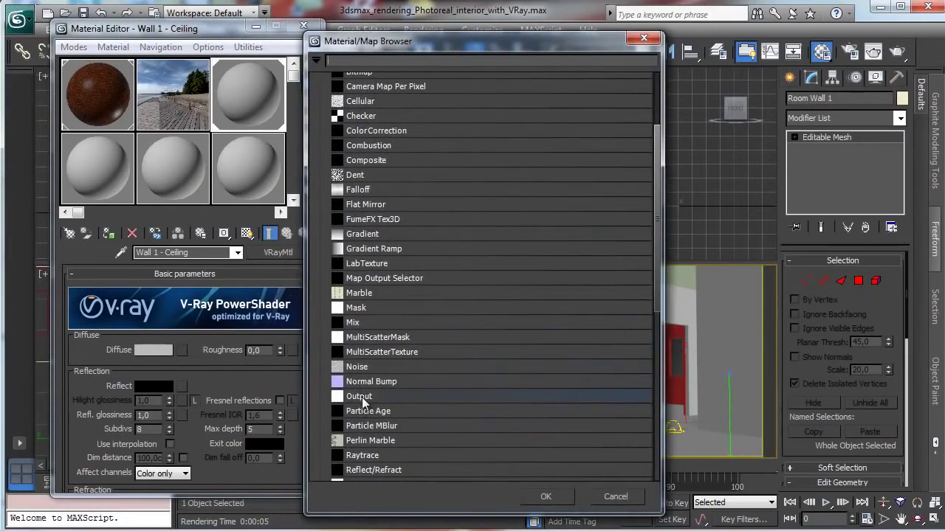
double_click(355, 367)
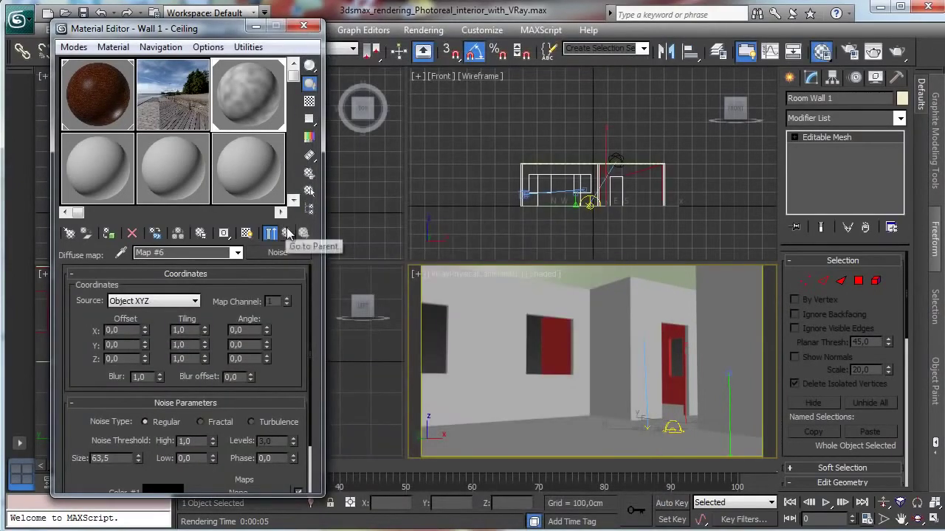
left_click(287, 235)
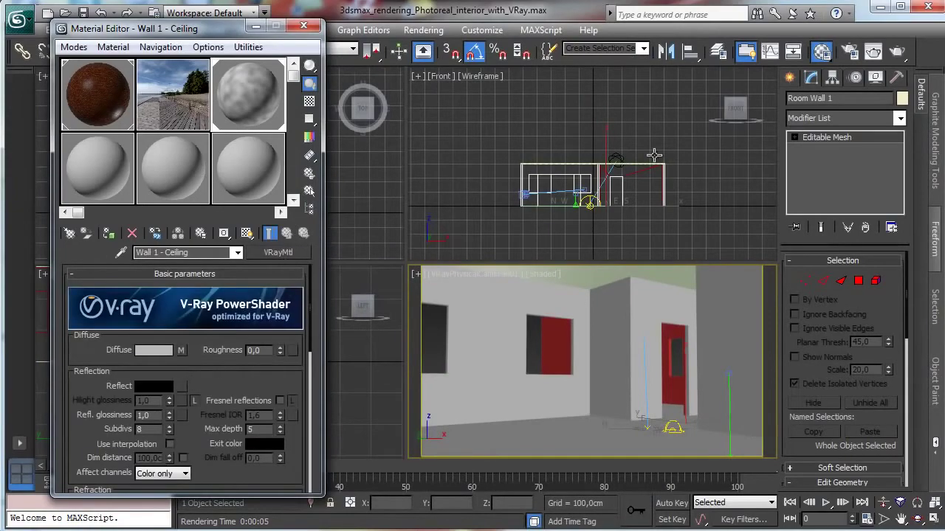
Render the camera view, and set the ceiling material's diffuse Noise map to Fractal with size 30.
left_click(897, 52)
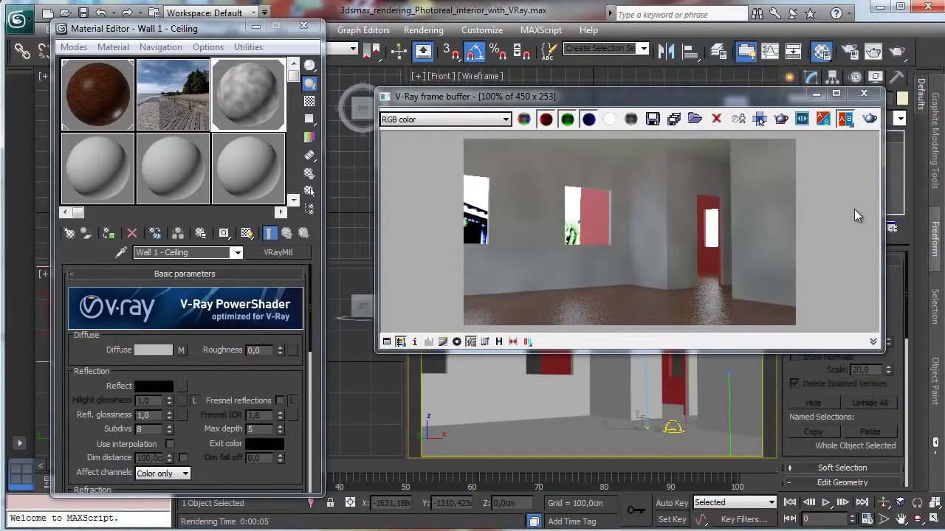
left_click(181, 350)
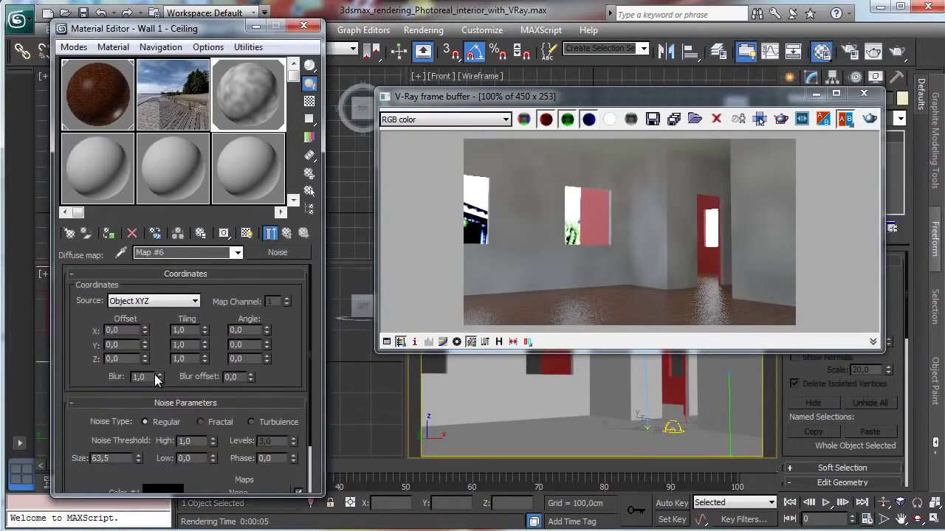
double_click(112, 458)
key("Return")
left_click(208, 420)
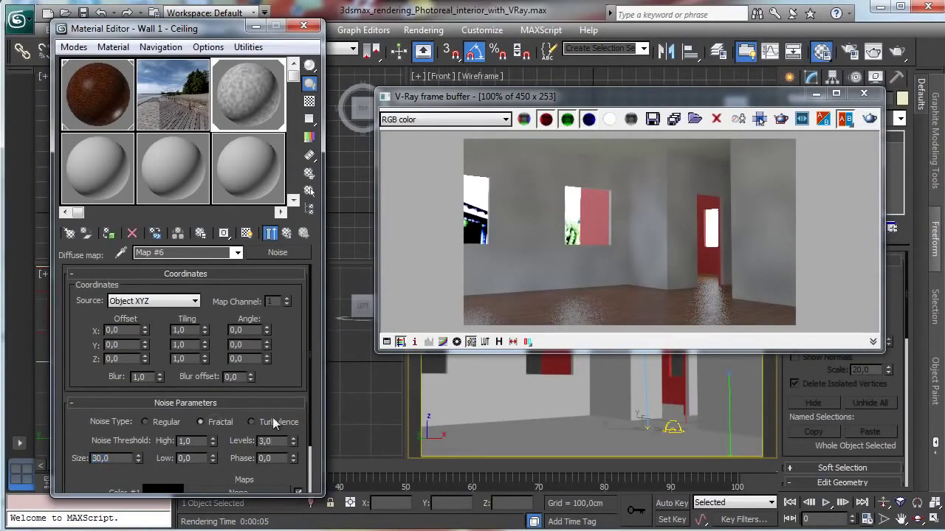
Set the Noise map's Color #2 to a warm off-white with RGB 217, 209, 191.
scroll(293, 346, "down", 2)
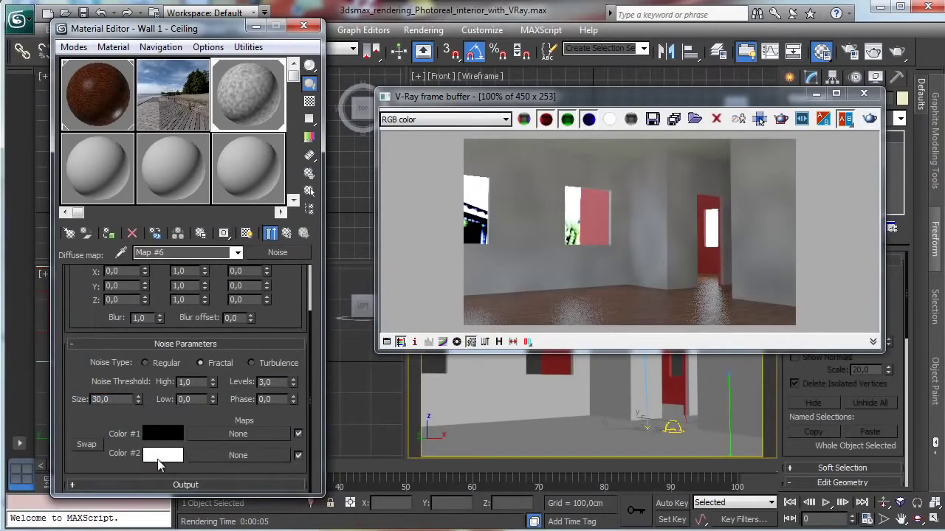
left_click(162, 456)
left_click(255, 163)
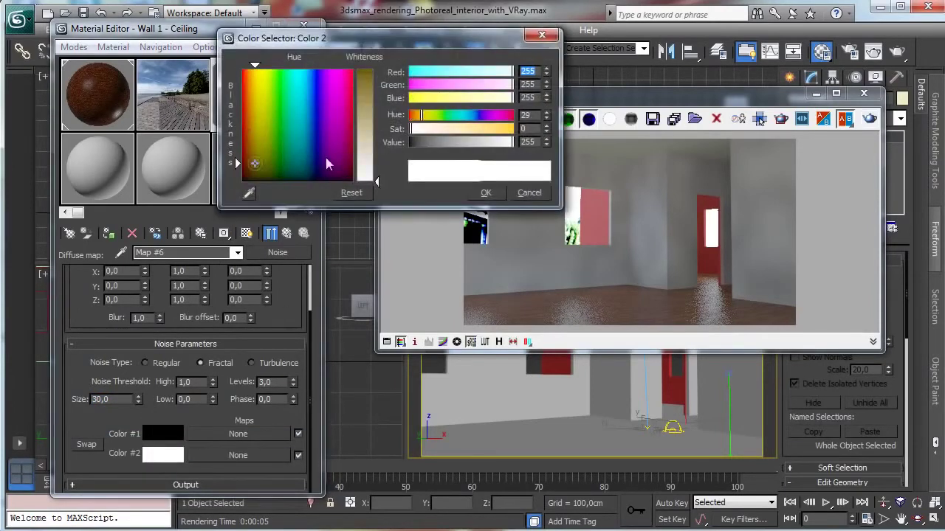
left_click(375, 164)
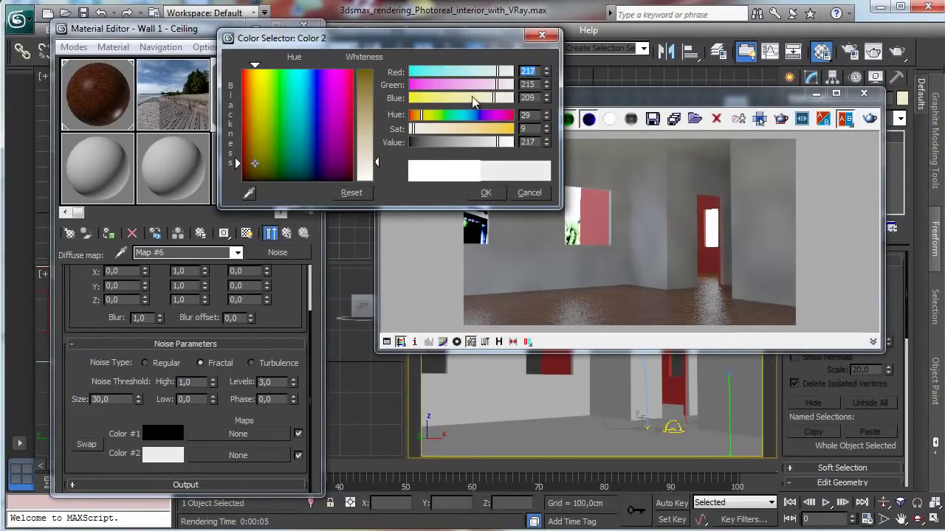
left_click(421, 129)
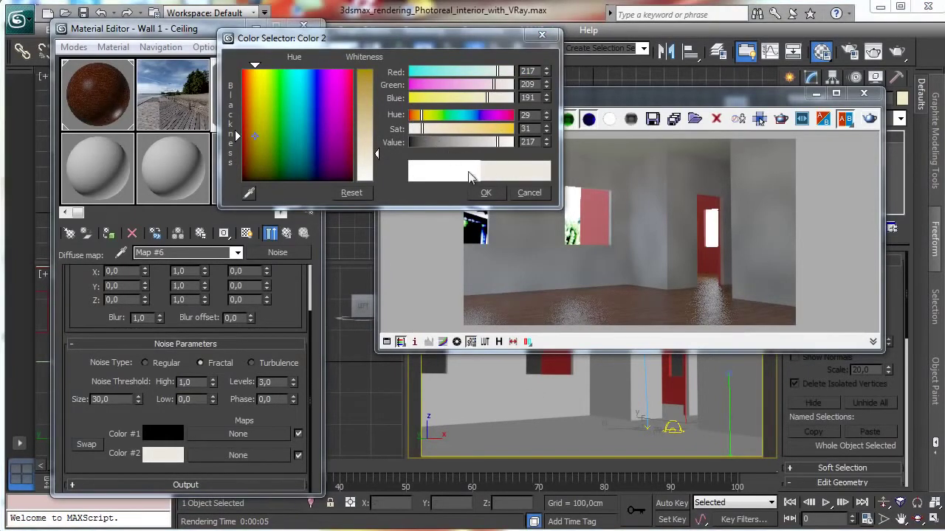
left_click(486, 192)
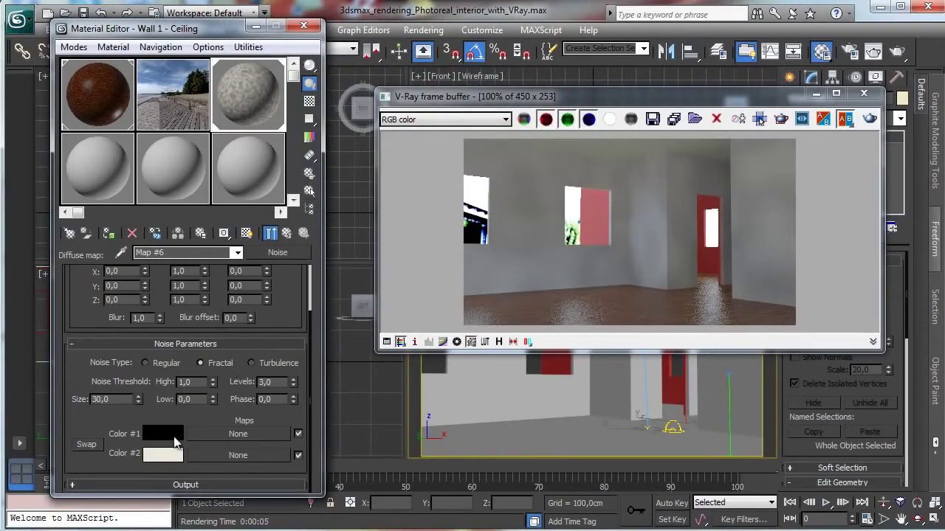
Copy Color #2 into Color #1 of the Noise map, darken it to a value of 187, and re-render the room.
left_click(177, 440)
left_click(528, 194)
left_click_drag(164, 443, 164, 453)
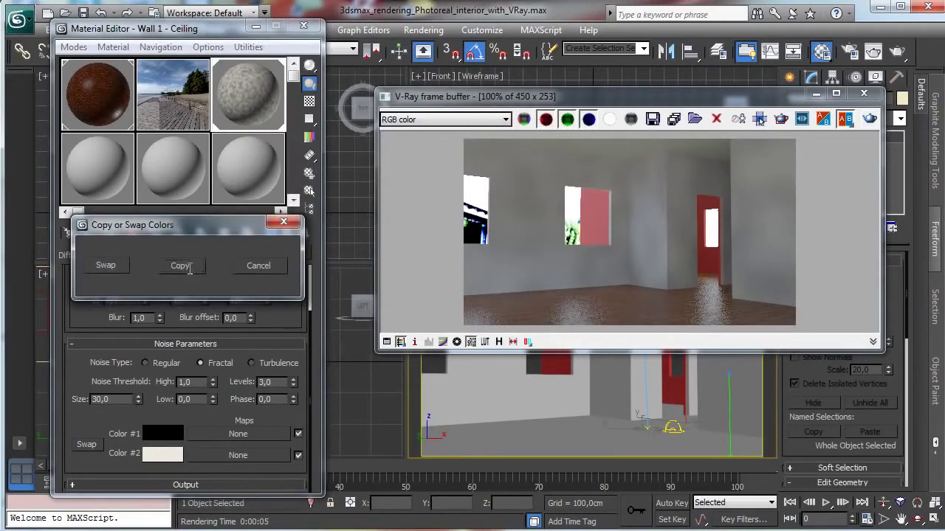
left_click(180, 266)
left_click(163, 434)
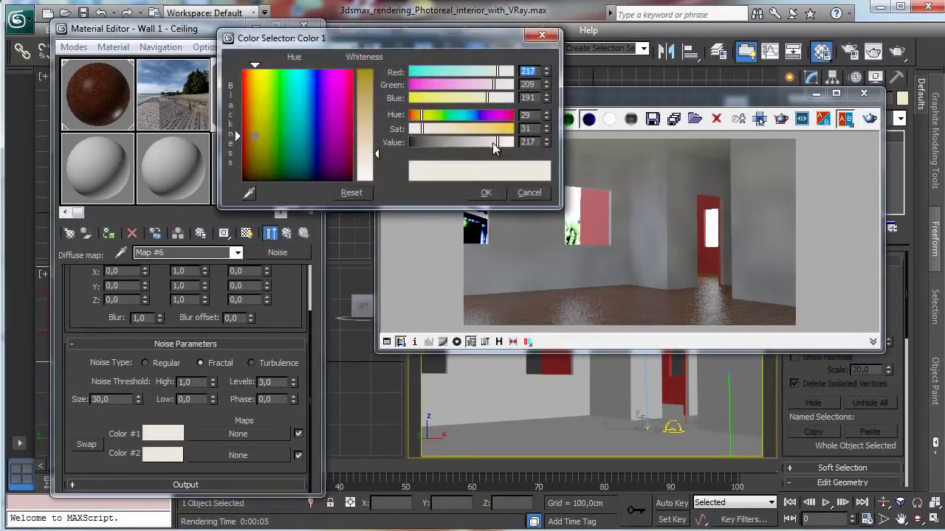
left_click_drag(493, 140, 485, 147)
left_click(486, 192)
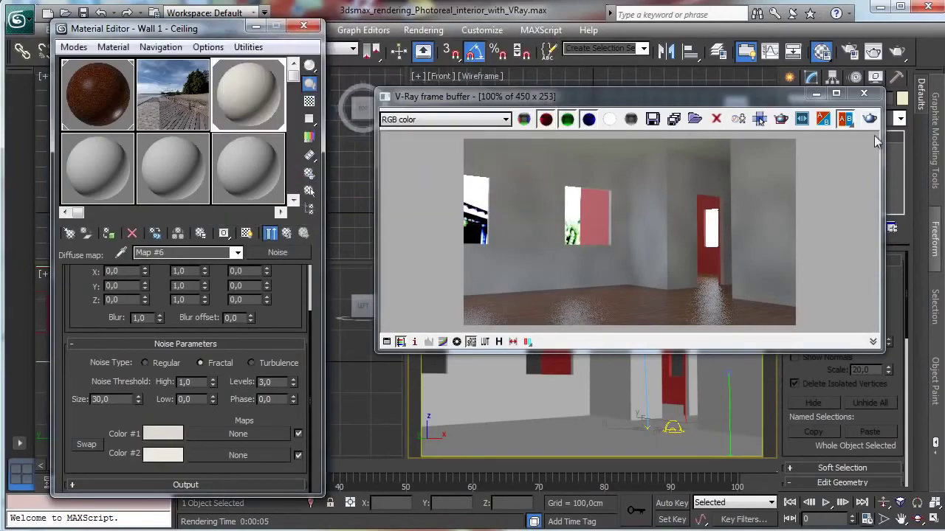
left_click(870, 119)
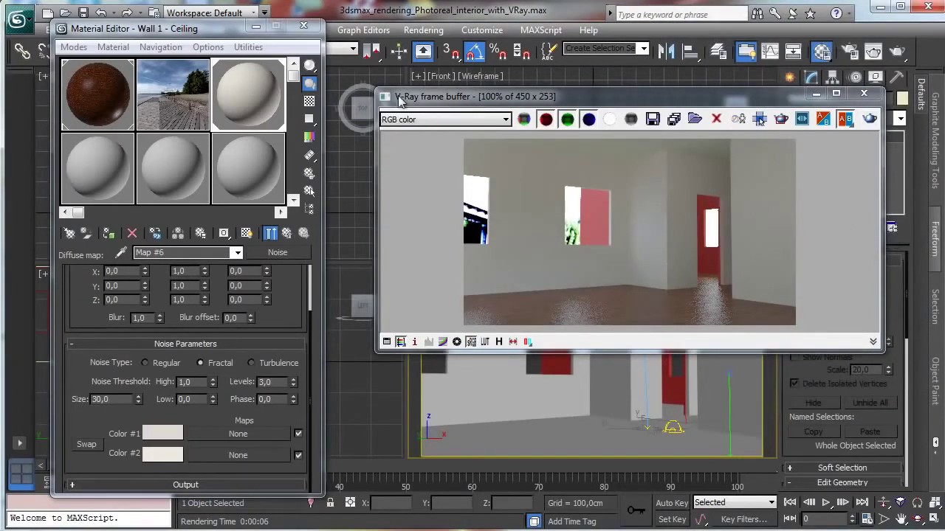
Return to the parent VRayMtl and set its diffuse roughness to 0.15.
key("Up")
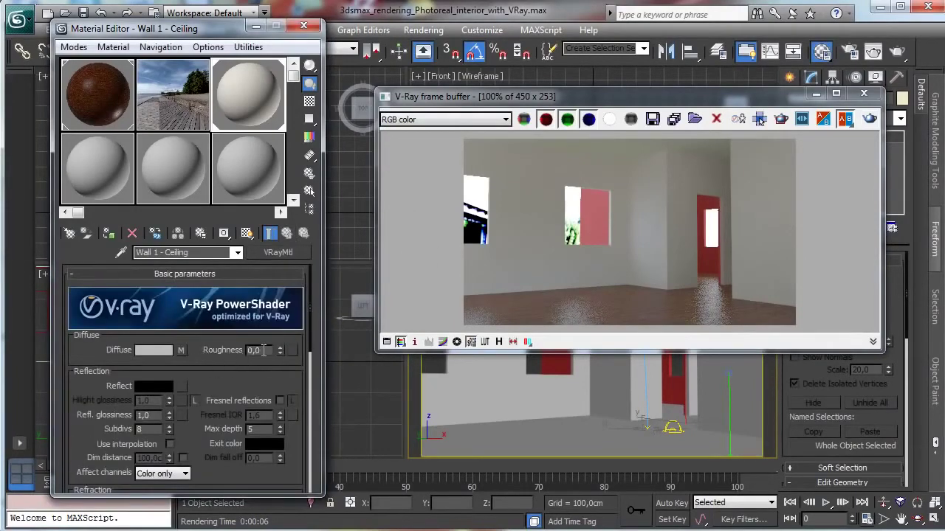
left_click(263, 351)
key("BackSpace")
type("15")
key("Return")
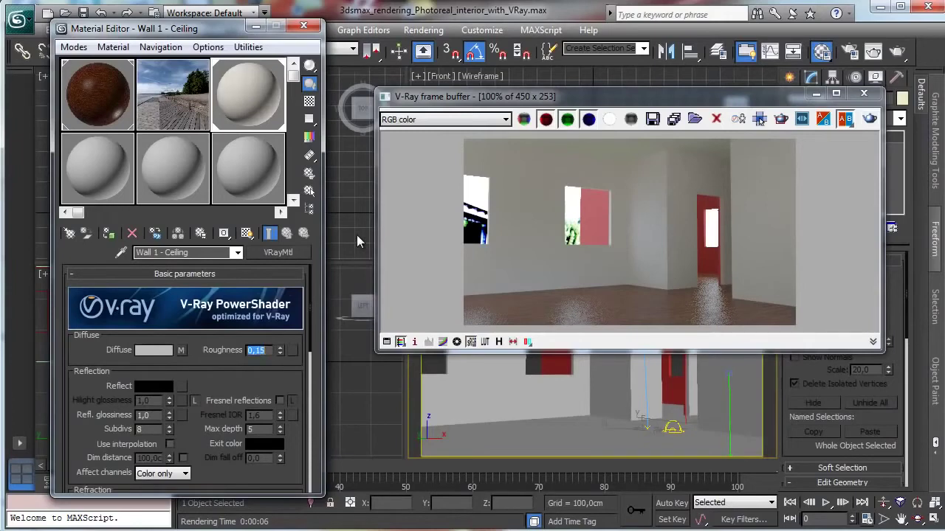
Enable Fresnel reflections on the wall material with a dark gray reflection color, and render the result.
left_click(280, 400)
left_click(148, 387)
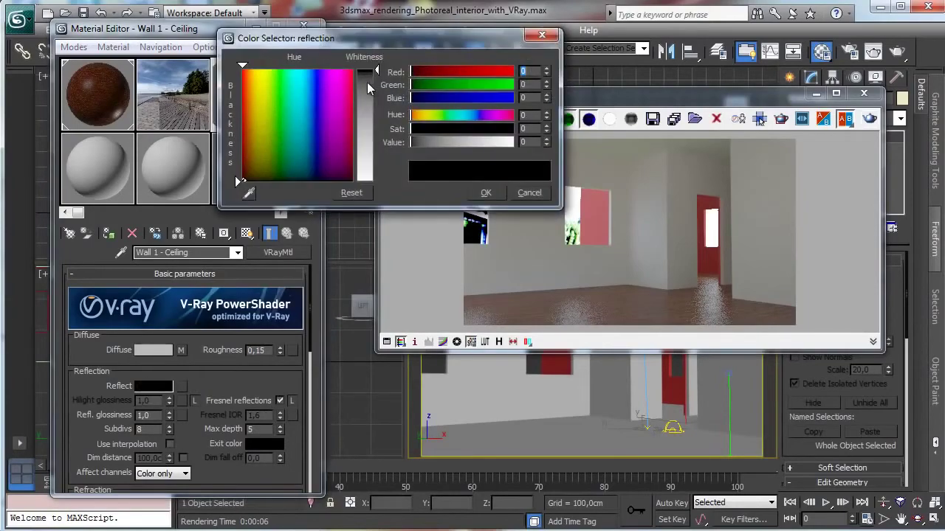
left_click(376, 89)
left_click(496, 191)
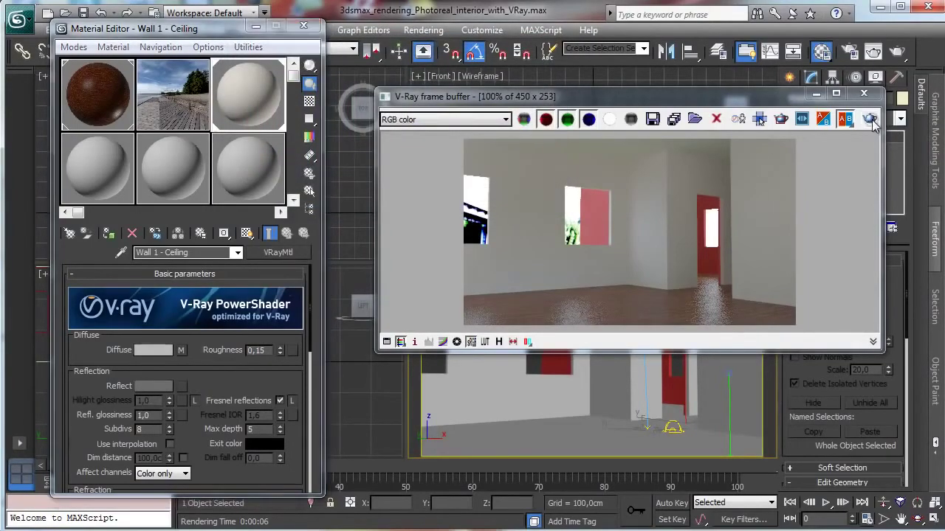
left_click(870, 119)
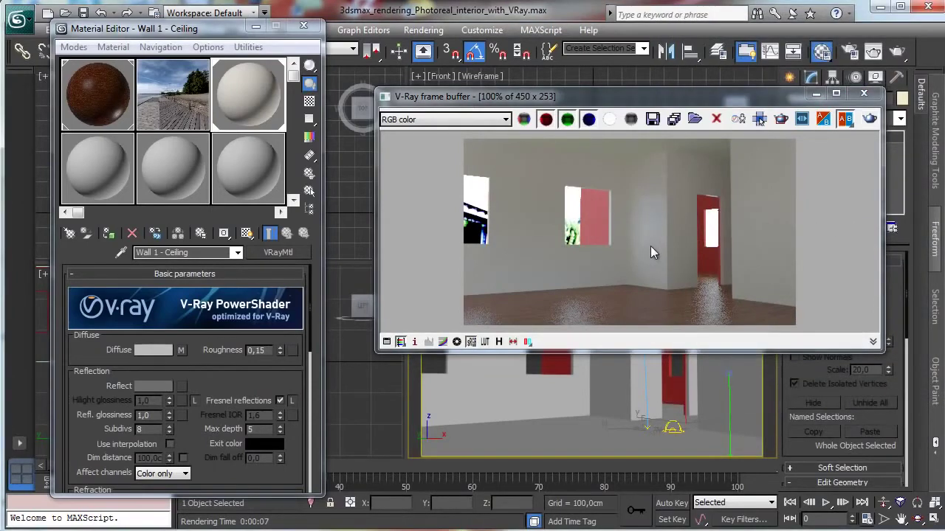
Set the reflection glossiness to 0.65 and reflection subdivs to 16, and re-render the room.
scroll(234, 372, "down", 3)
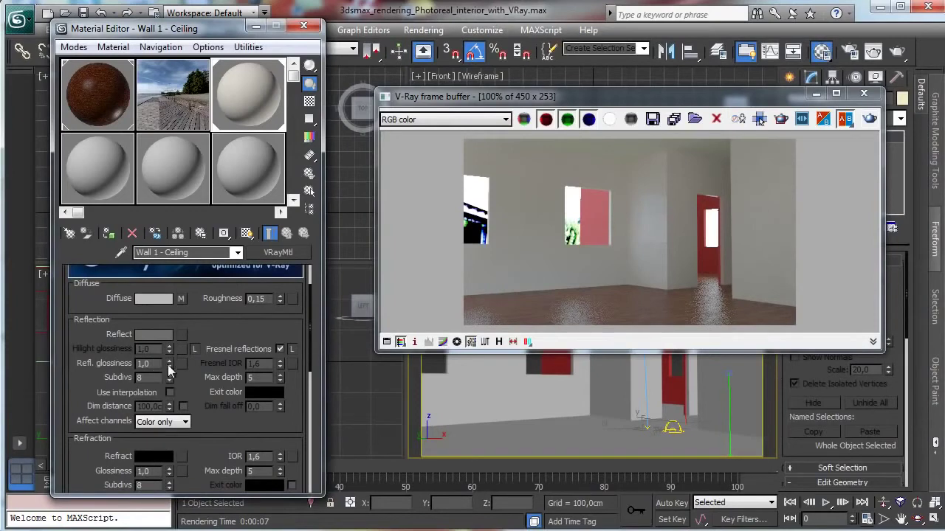
left_click_drag(168, 366, 167, 390)
left_click_drag(149, 379, 138, 379)
left_click(870, 119)
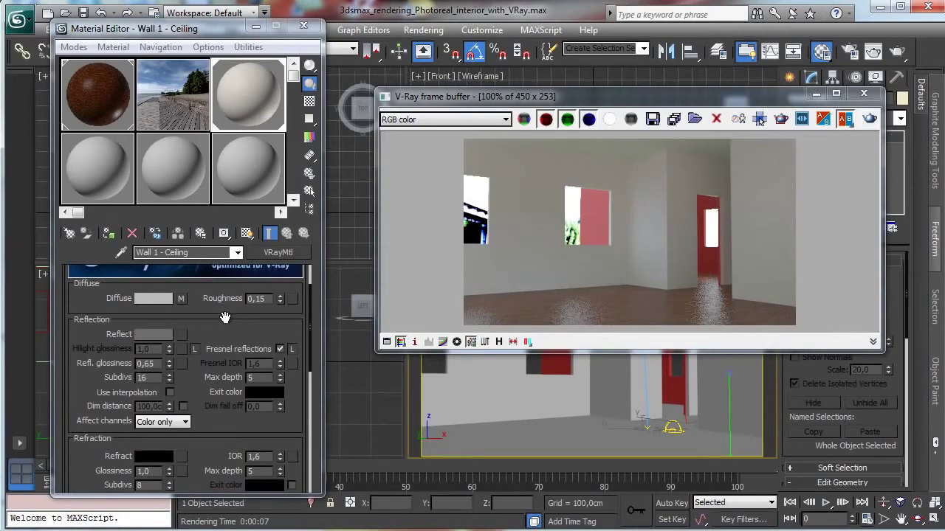
Lighten the reflection color to a gray with value 70, and shorten the material's name to Wall 1.
left_click(155, 334)
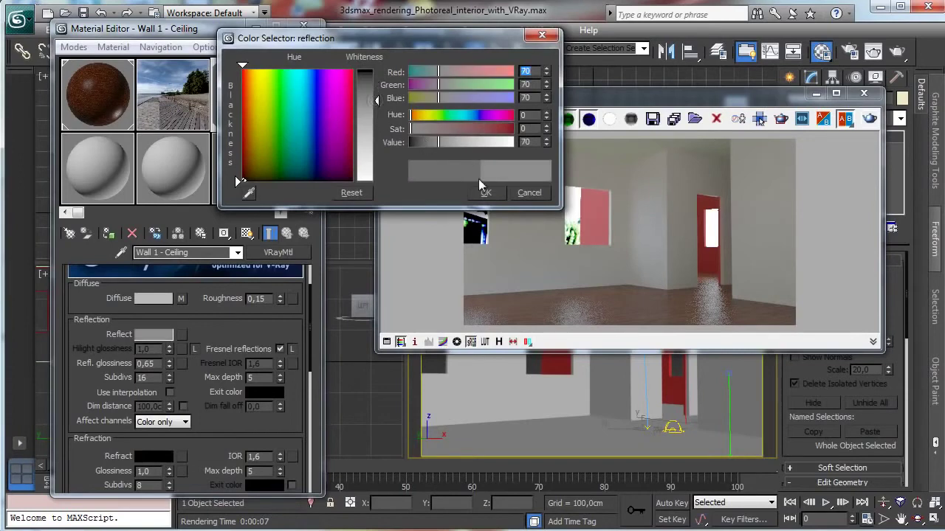
left_click(486, 193)
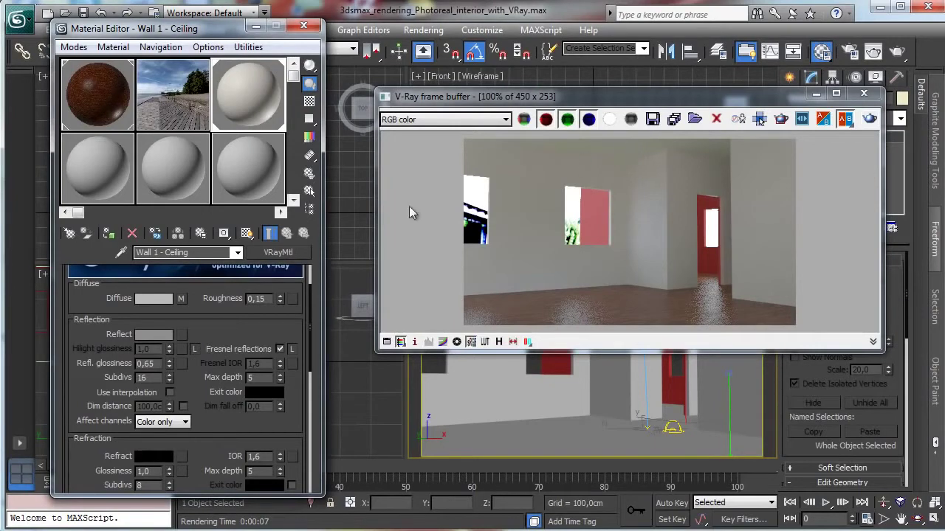
left_click_drag(163, 253, 210, 256)
key("BackSpace")
key("BackSpace")
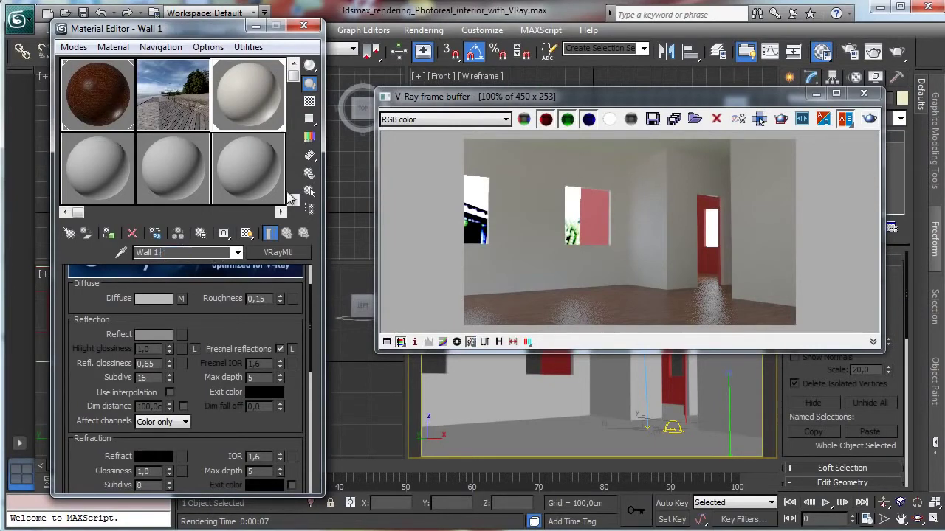
Set the saturation of Color #2 in the diffuse Noise map to 40.
left_click(180, 298)
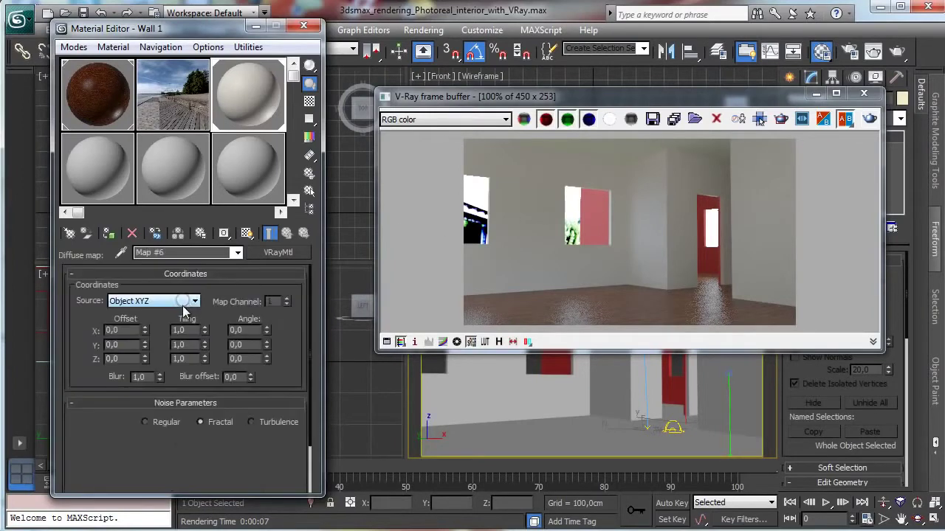
scroll(175, 400, "down", 5)
scroll(175, 399, "down", 1)
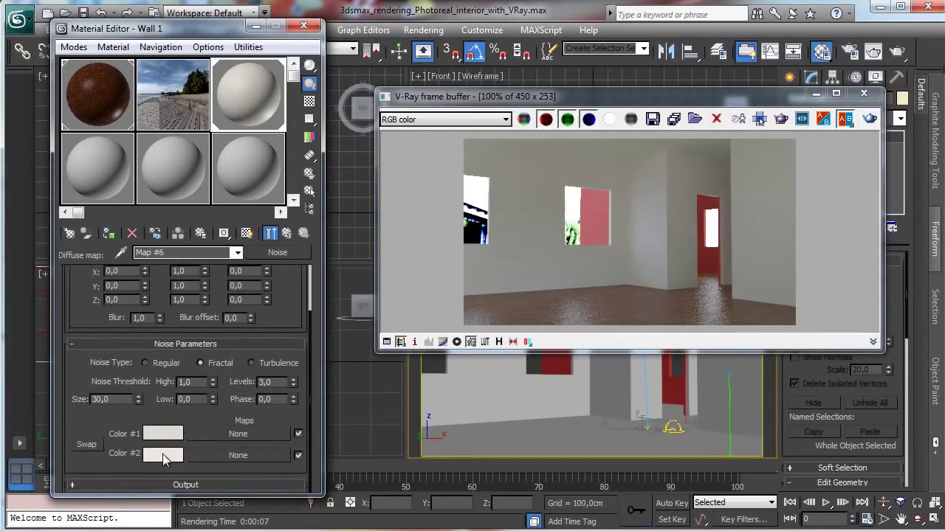
left_click(166, 455)
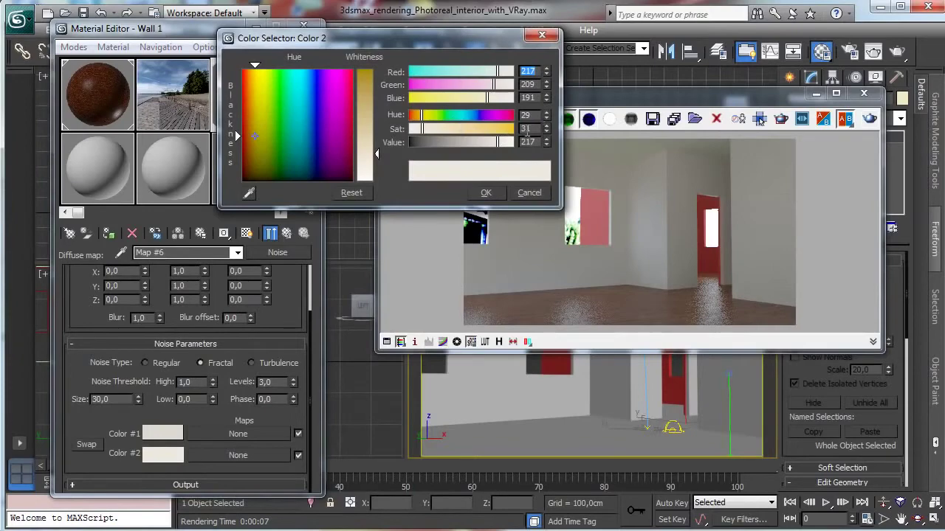
double_click(527, 129)
type("40")
key("Return")
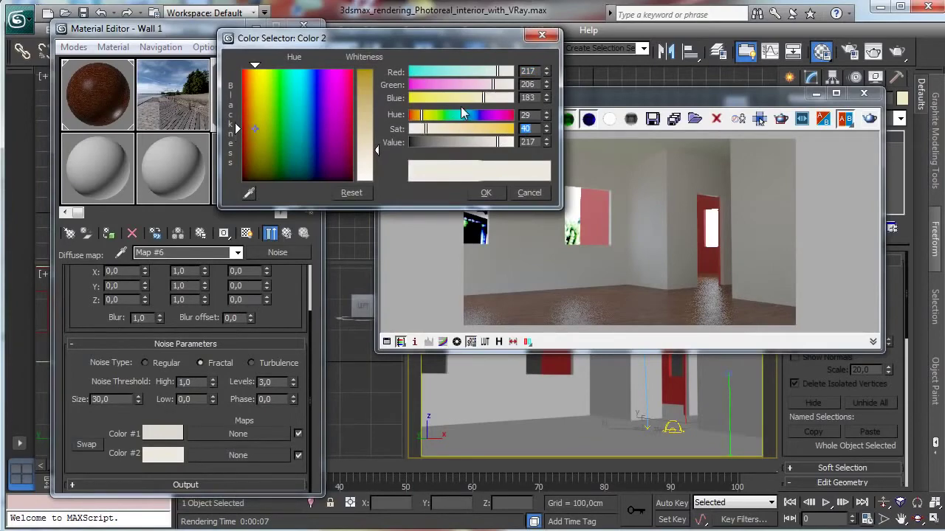
left_click(486, 193)
Set the Noise map's Color #1 to saturation 40 and value 180.
left_click(163, 434)
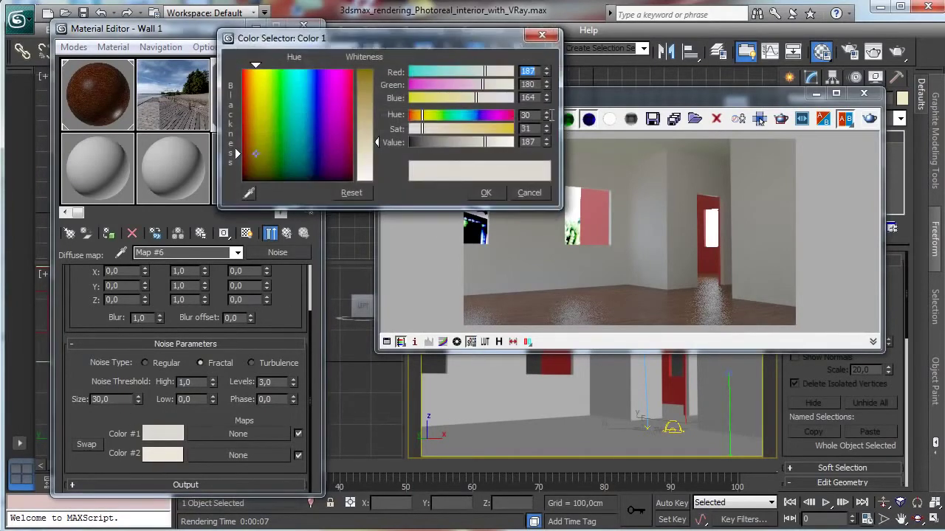
double_click(536, 128)
type("40")
key("Return")
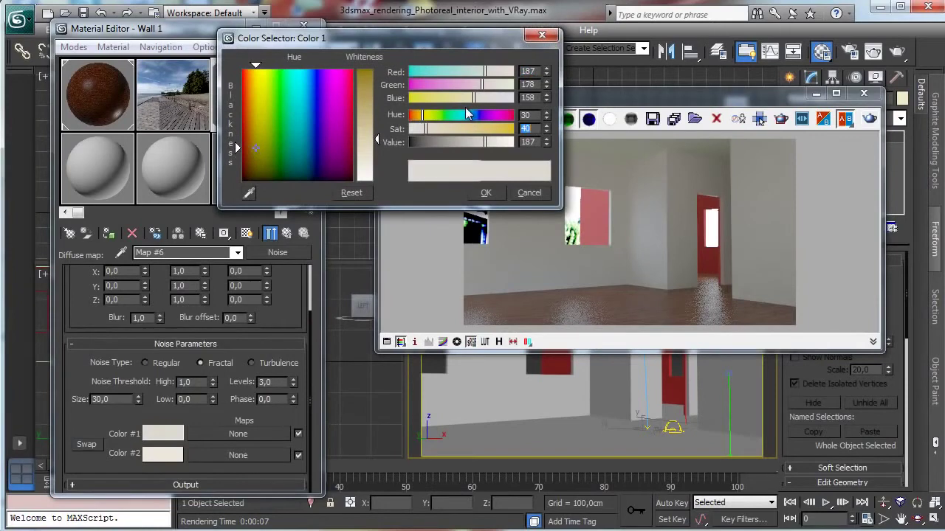
left_click(488, 192)
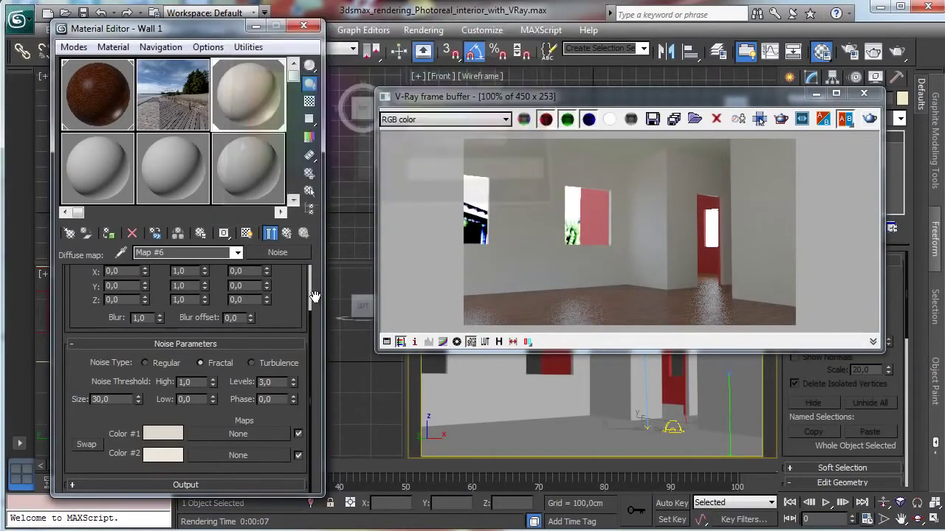
left_click(163, 434)
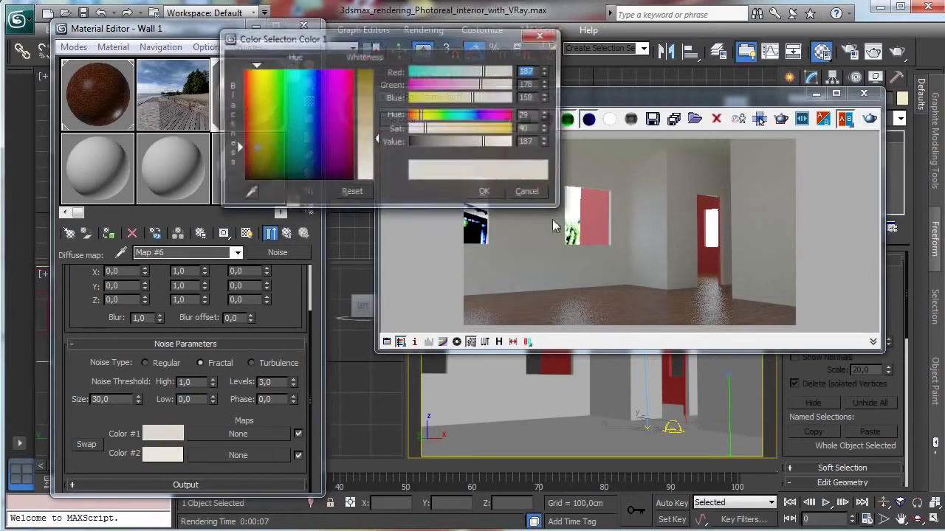
double_click(538, 143)
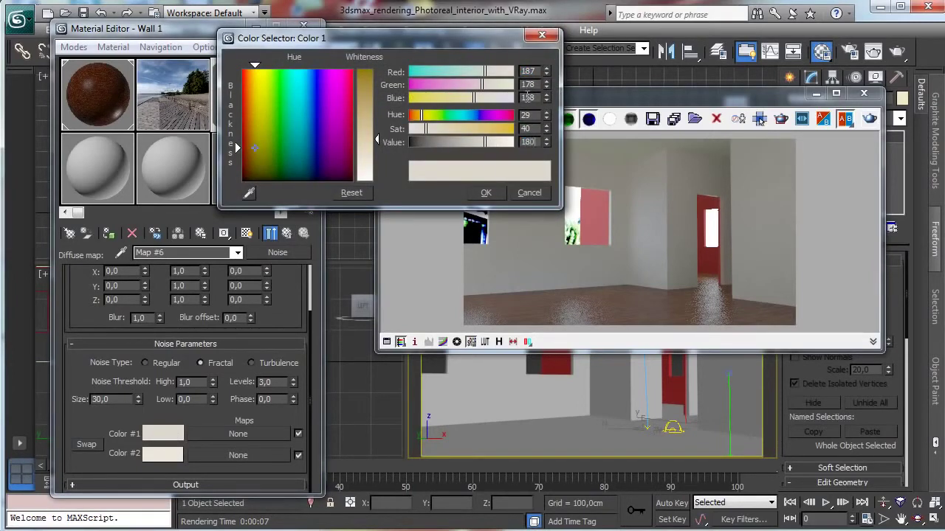
key("Return")
left_click(487, 193)
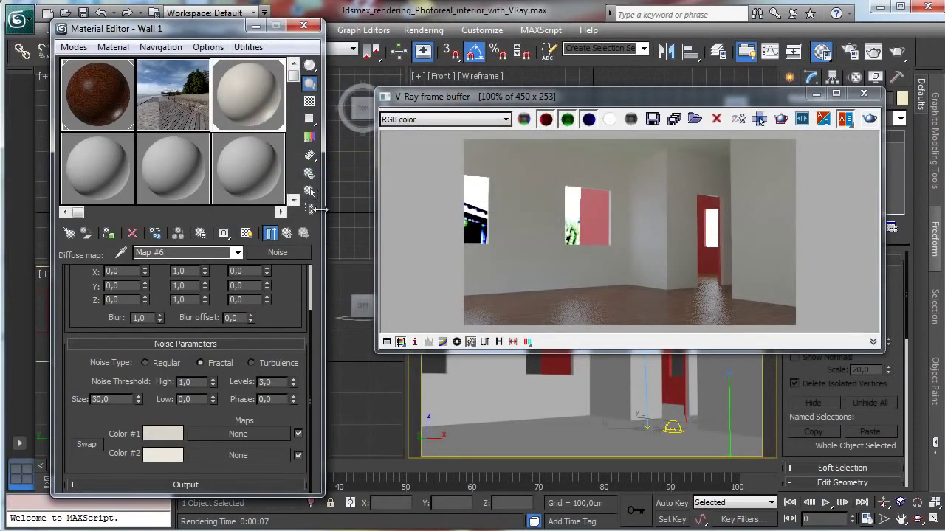
Assign the bitmap Concrete.Cast-In-Place.Exposed Aggregate.Medium.bump.jpg as the bump map of the Wall 1 material.
left_click(287, 233)
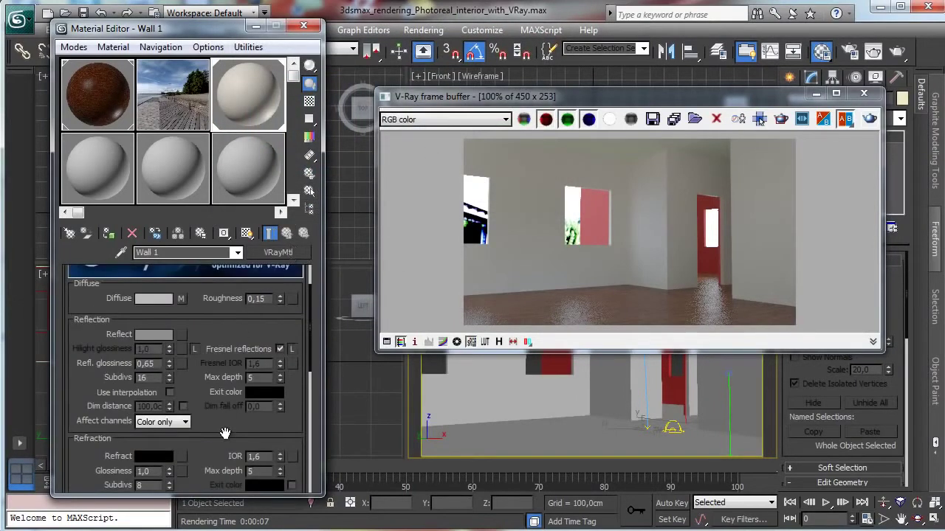
scroll(220, 428, "down", 5)
scroll(217, 353, "down", 3)
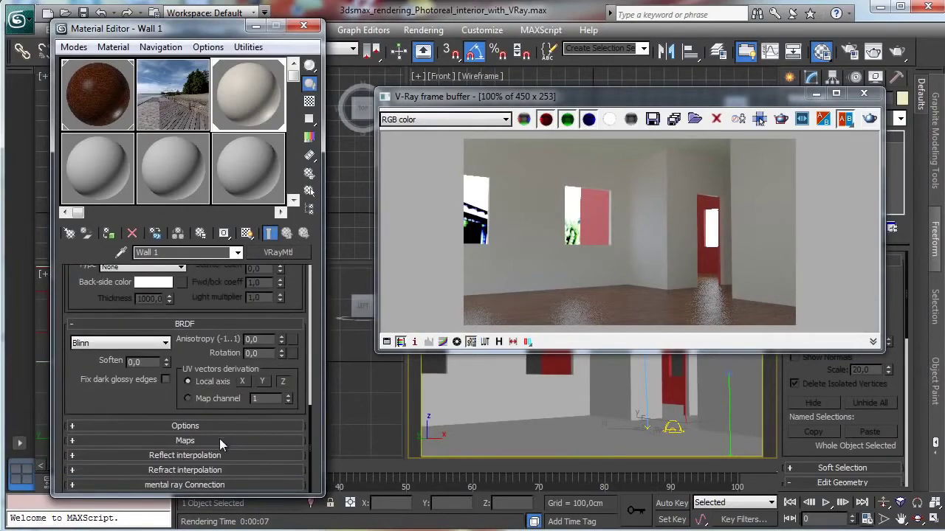
left_click(219, 441)
left_click(221, 462)
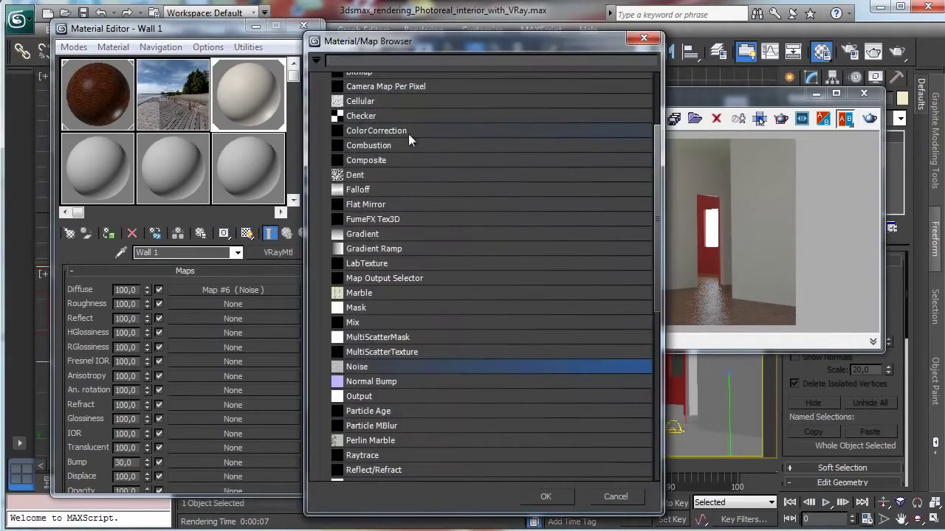
left_click(409, 74)
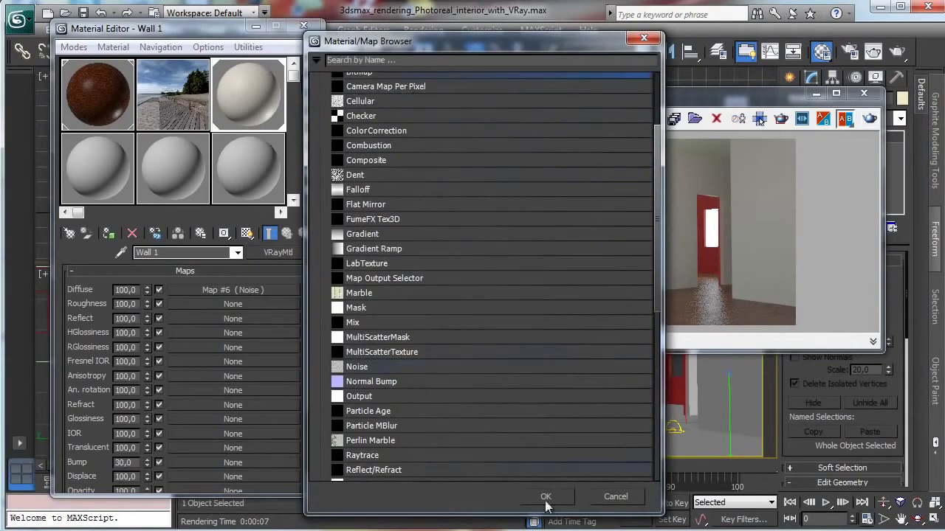
left_click(546, 496)
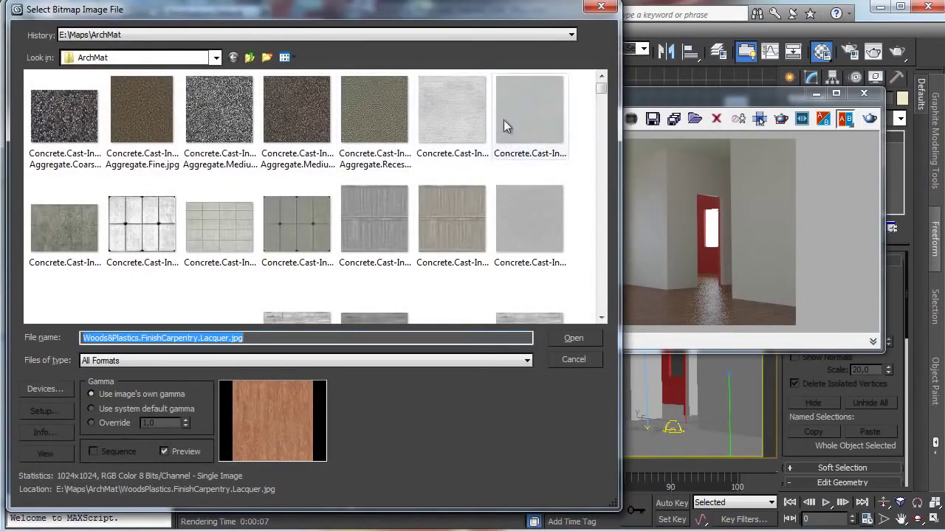
left_click(222, 115)
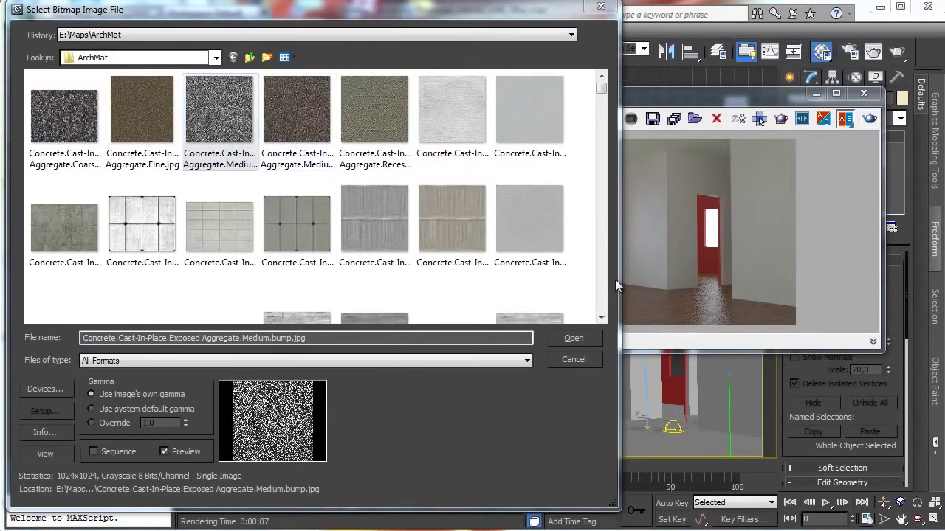
left_click(573, 339)
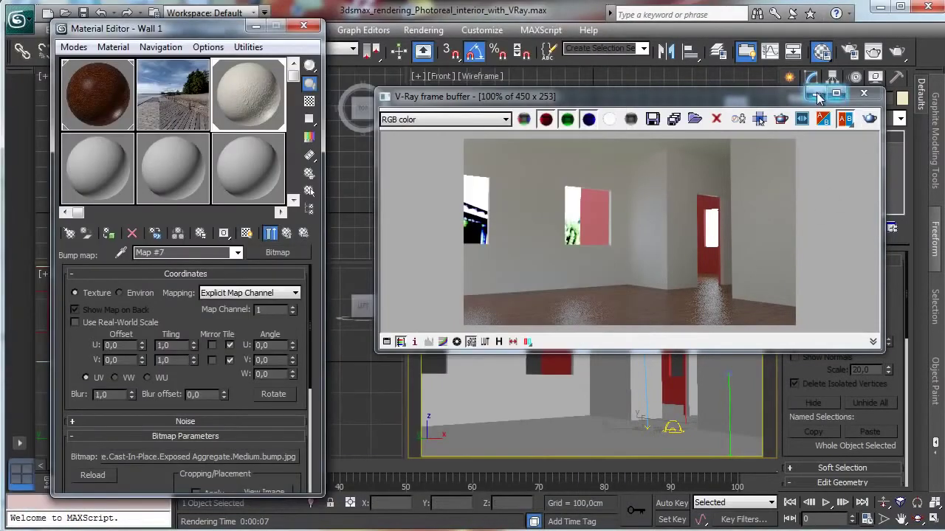
Display the bump bitmap on the walls in the viewport and add a UVW Map modifier with Box mapping to Room Wall 1.
left_click(816, 94)
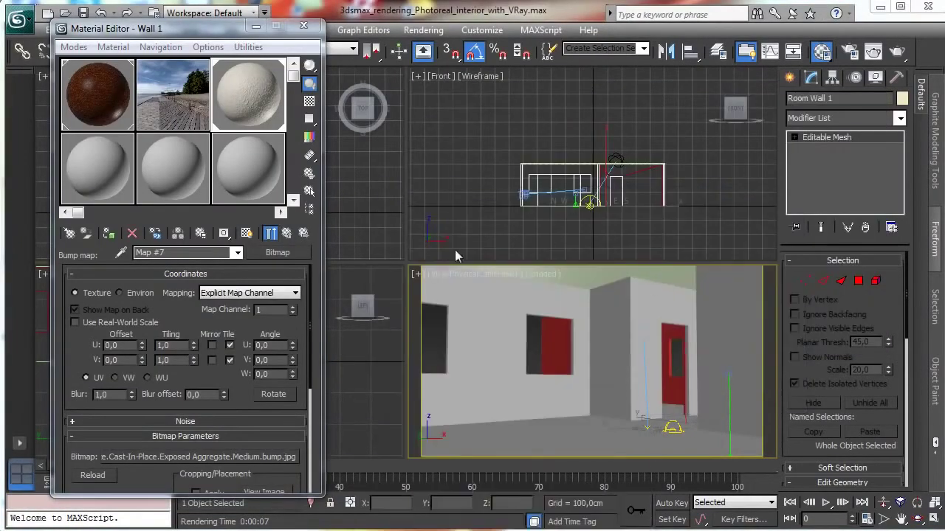
left_click(246, 233)
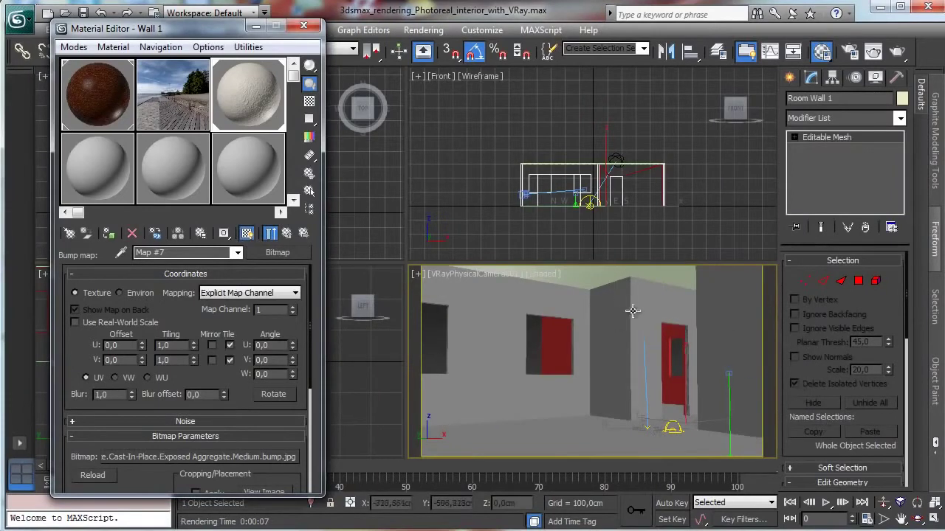
left_click(901, 121)
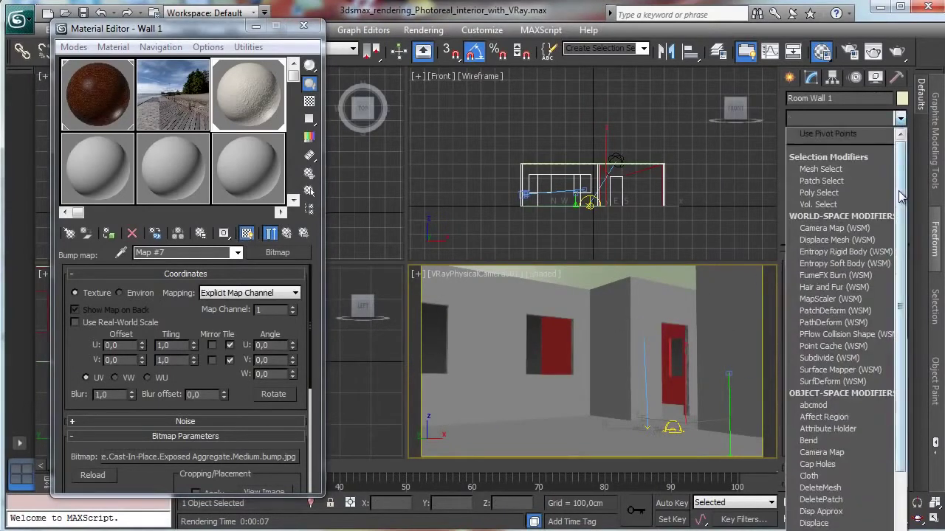
scroll(893, 471, "down", 10)
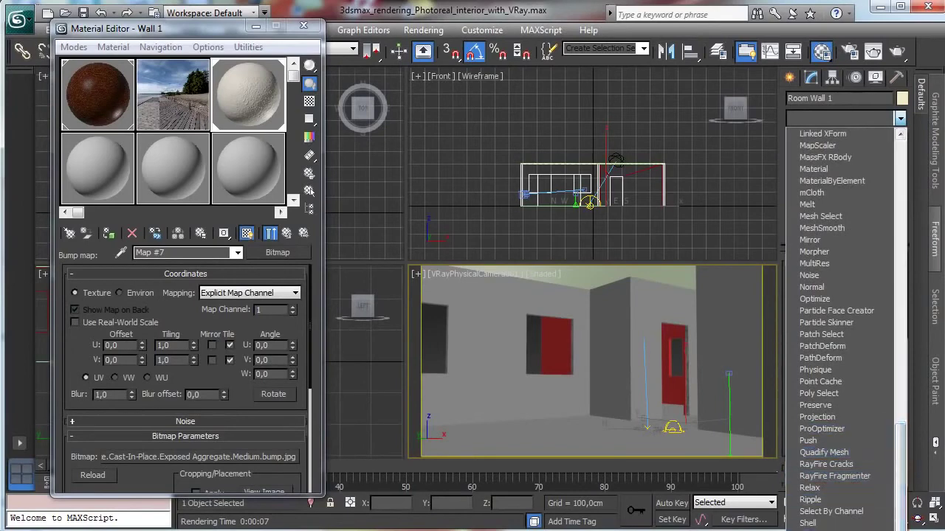
scroll(873, 465, "down", 3)
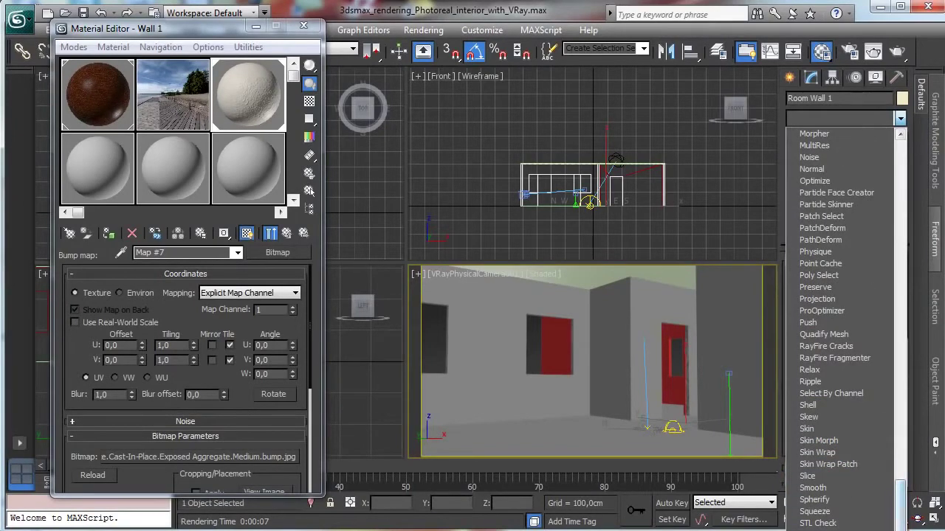
left_click(848, 529)
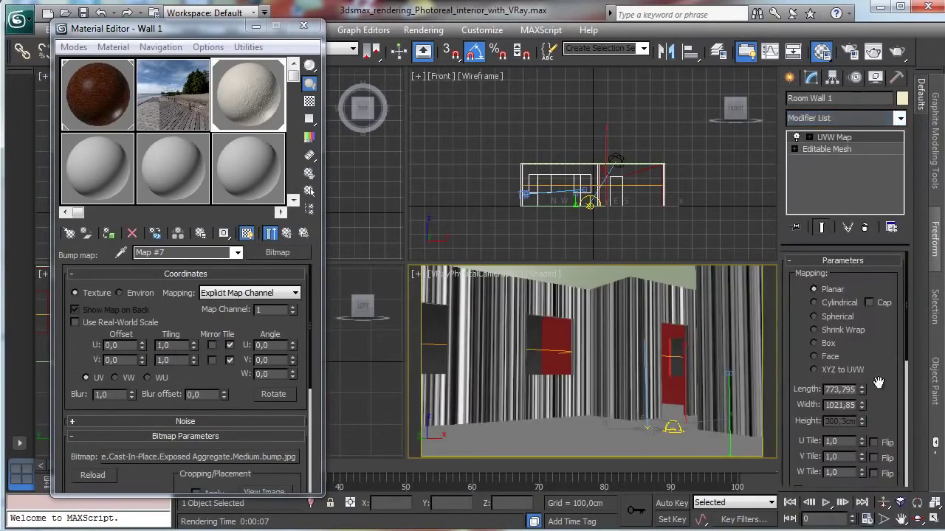
left_click(816, 344)
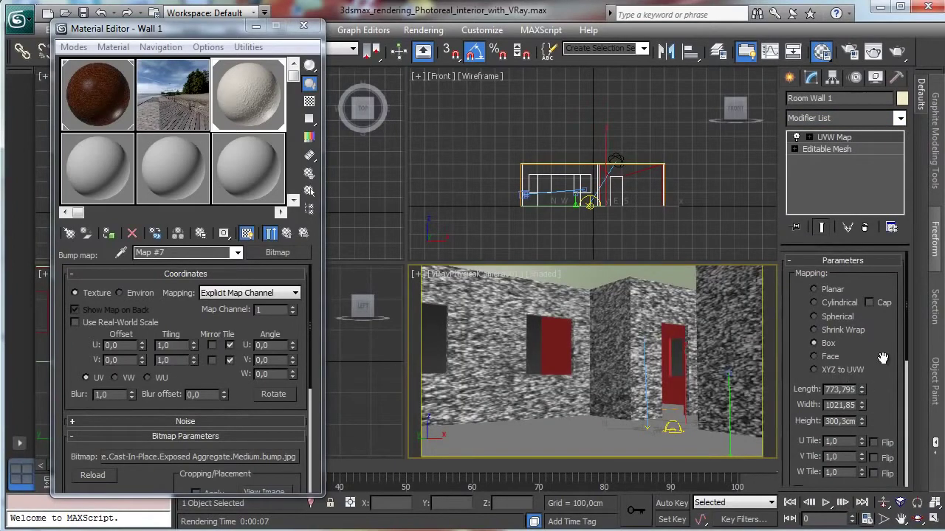
Try a tiling of 10 in both U and V for the wall's bump bitmap.
left_click_drag(193, 343, 174, 337)
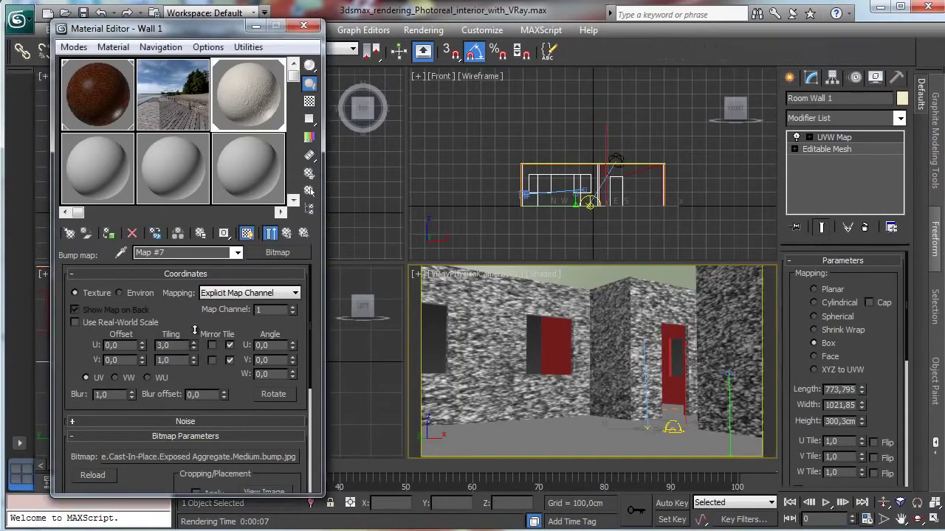
double_click(178, 345)
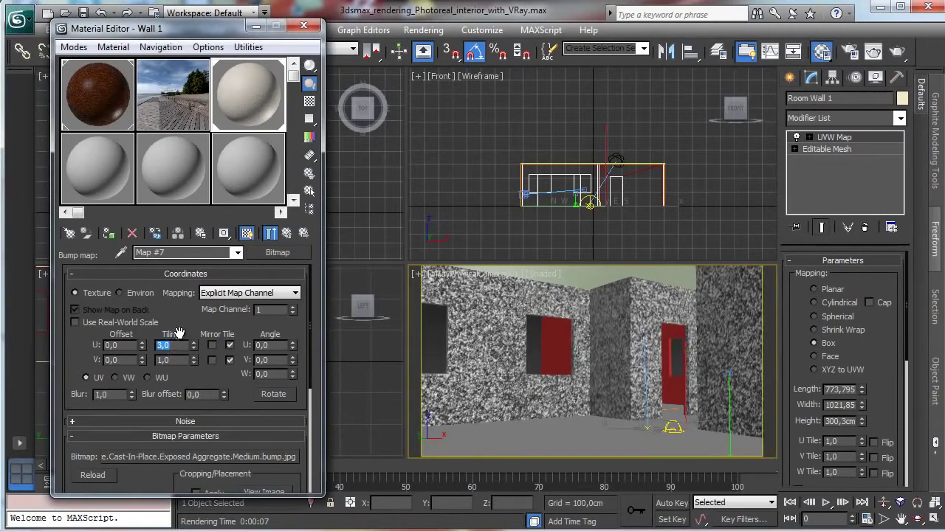
type("10")
key("Return")
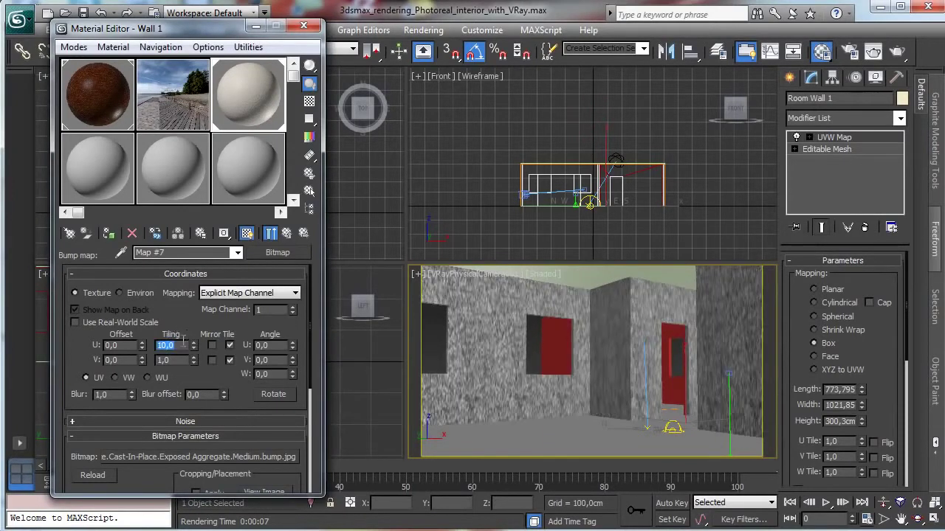
key("Tab")
type("20")
key("Return")
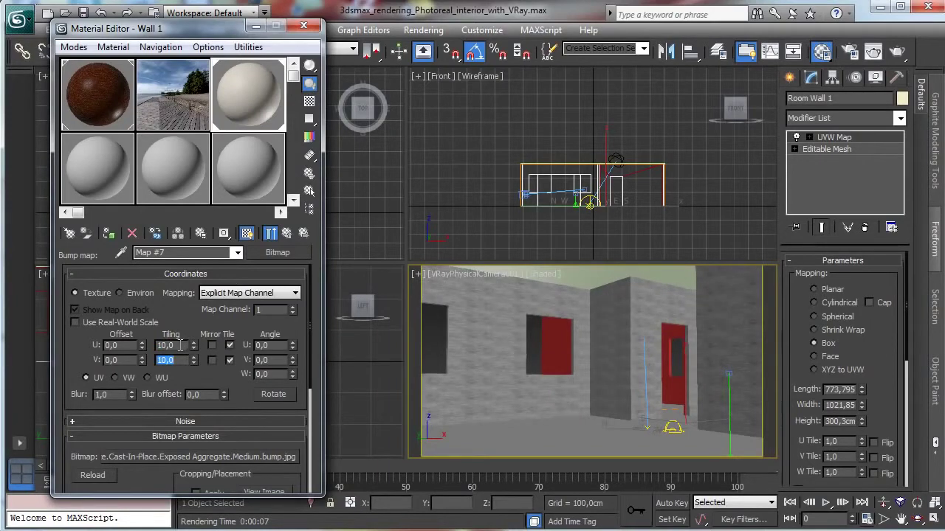
Set the wall bump bitmap's tiling to 20 in U and 8 in V.
type("8")
key("Return")
double_click(175, 345)
type("20")
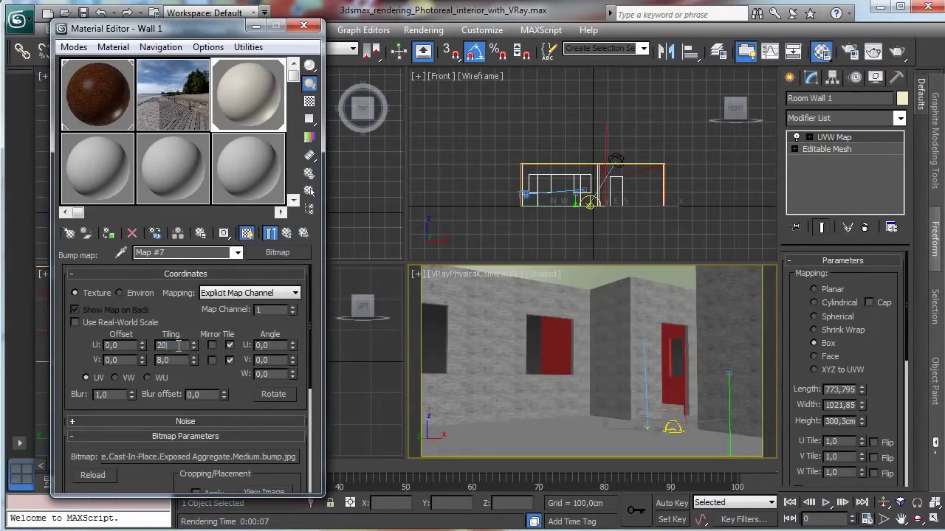
key("Return")
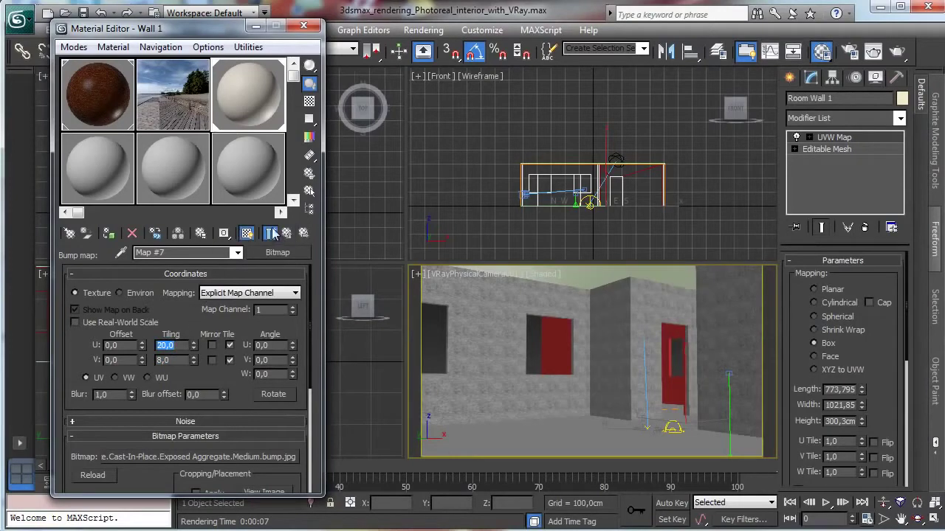
Set the bump bitmap's blur to 0.25 and re-render the room.
double_click(121, 394)
type("0,25")
key("Return")
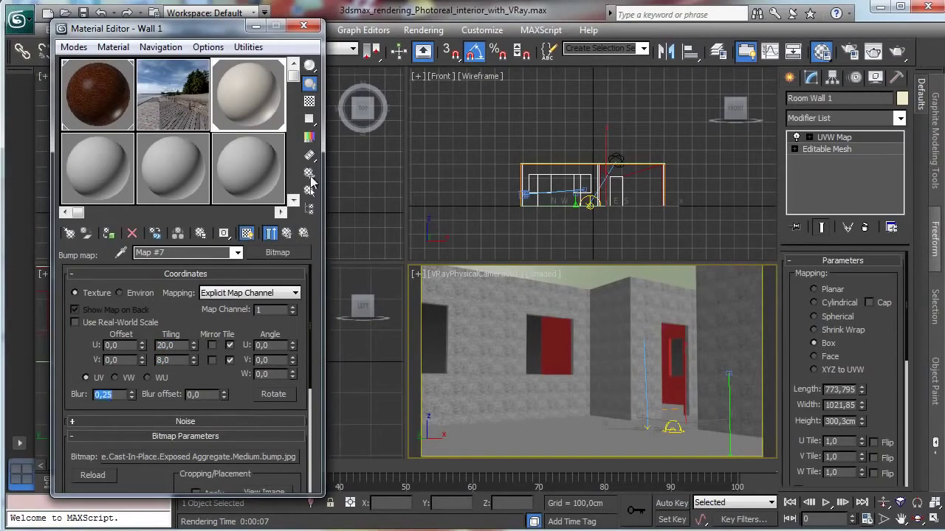
left_click(286, 234)
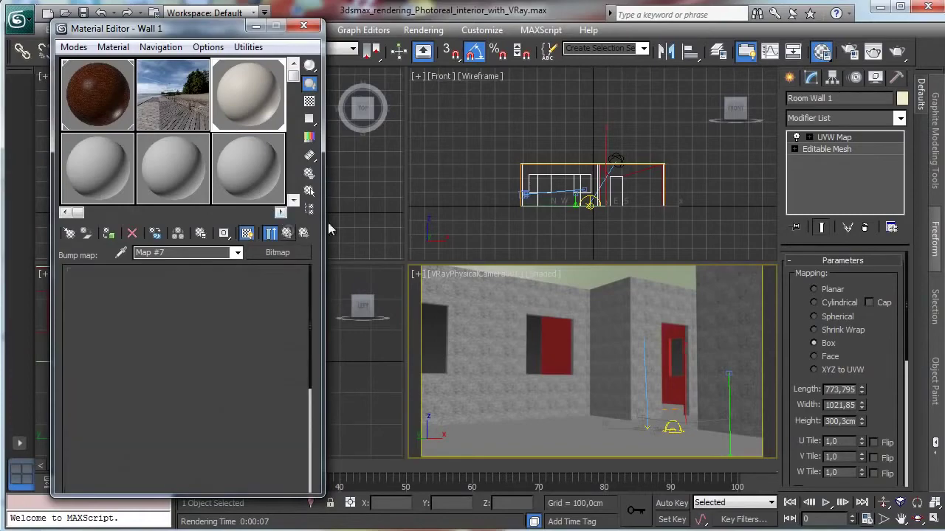
left_click(897, 53)
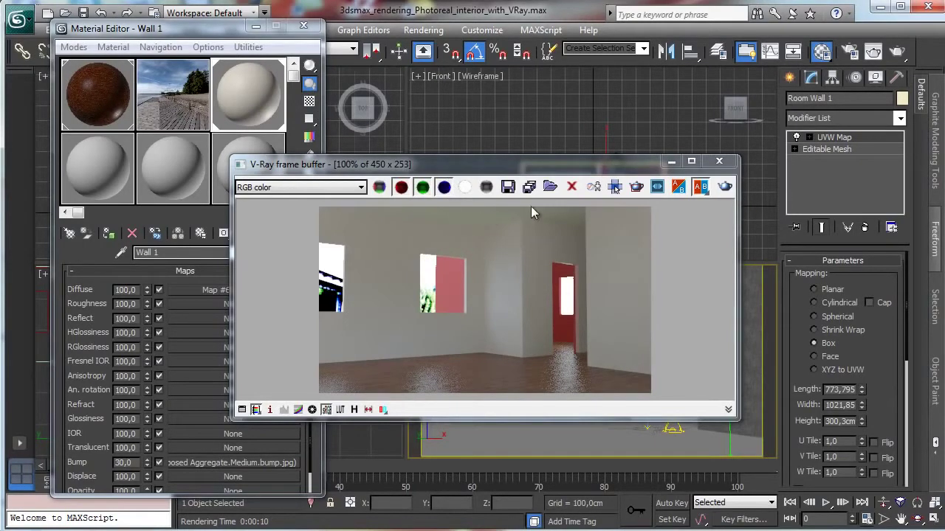
Copy the Wall 1 material to an unused sample slot as Ceiling and assign it to the ceiling object.
left_click(673, 162)
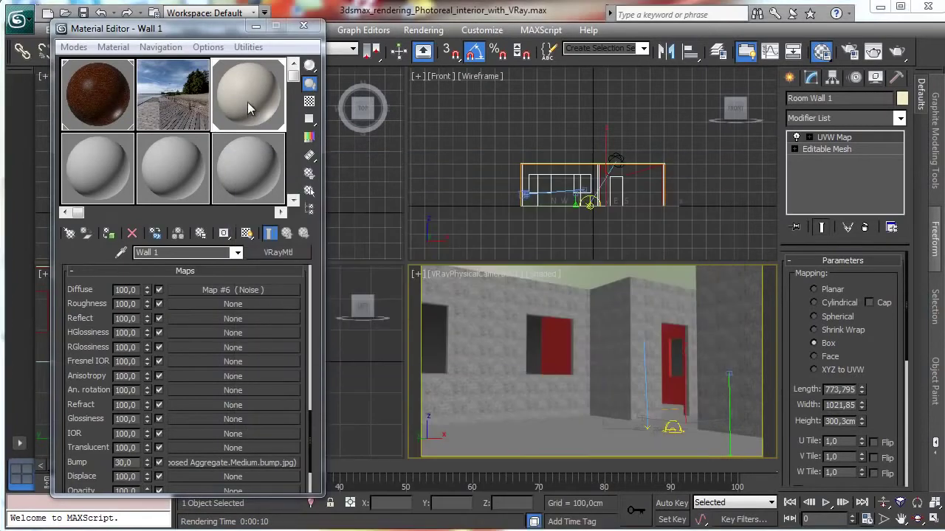
left_click_drag(247, 103, 91, 172)
left_click(188, 252)
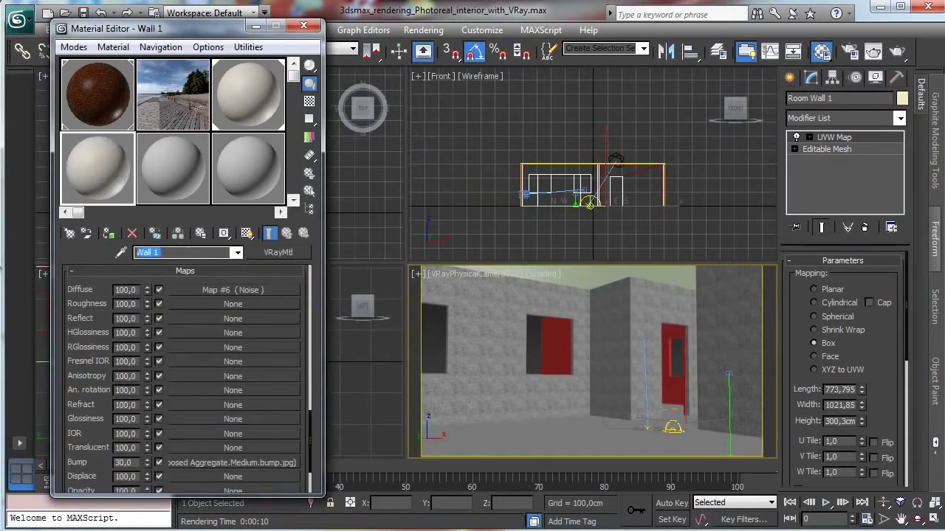
type("Ceiling")
left_click(618, 281)
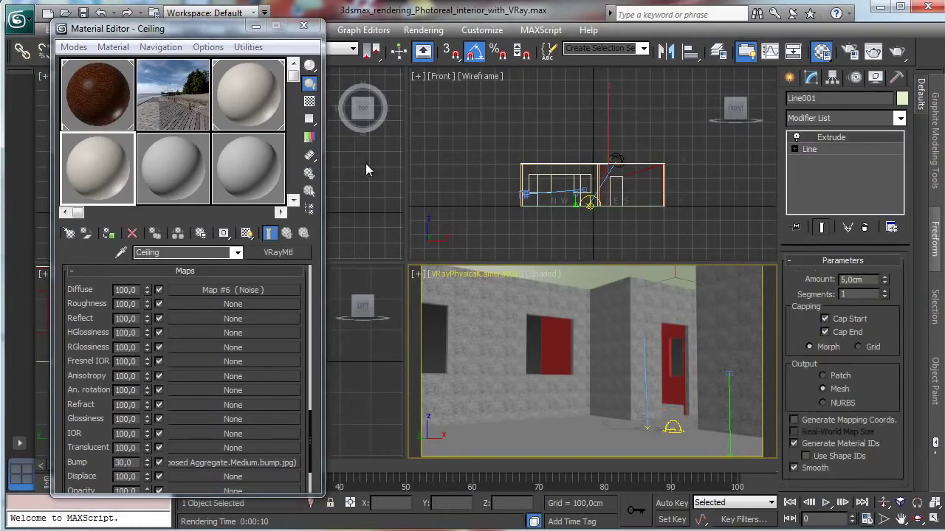
left_click(109, 233)
Set Color #2 in the Ceiling material's diffuse Noise map to pure white, RGB 255.
left_click(232, 290)
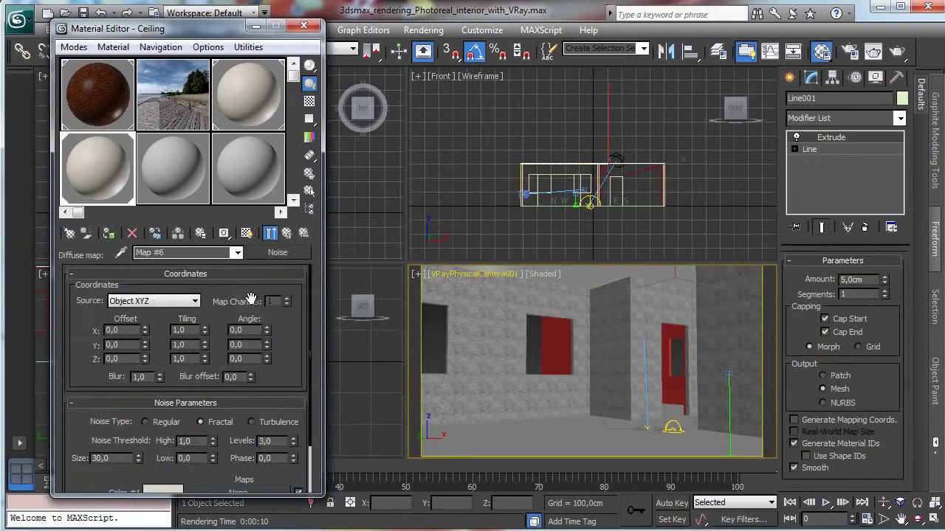
left_click_drag(286, 397, 251, 211)
left_click(163, 455)
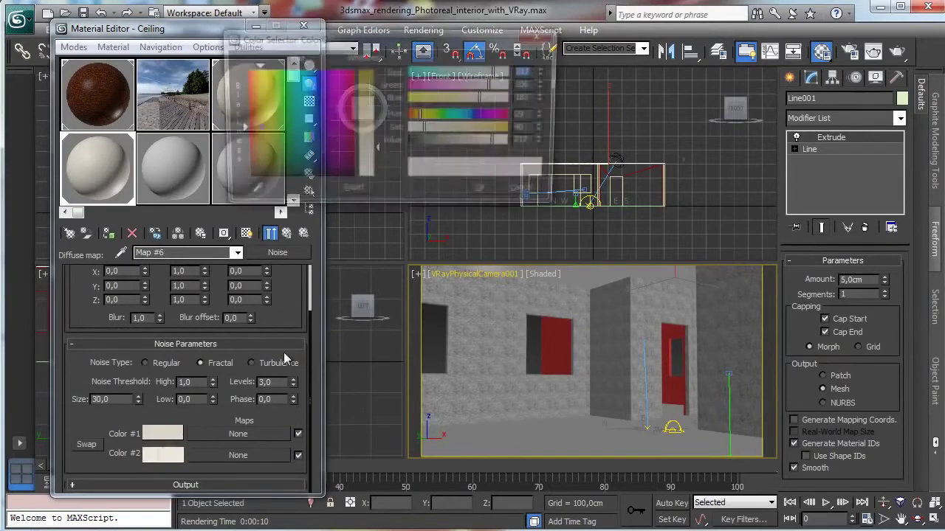
left_click_drag(375, 177, 369, 199)
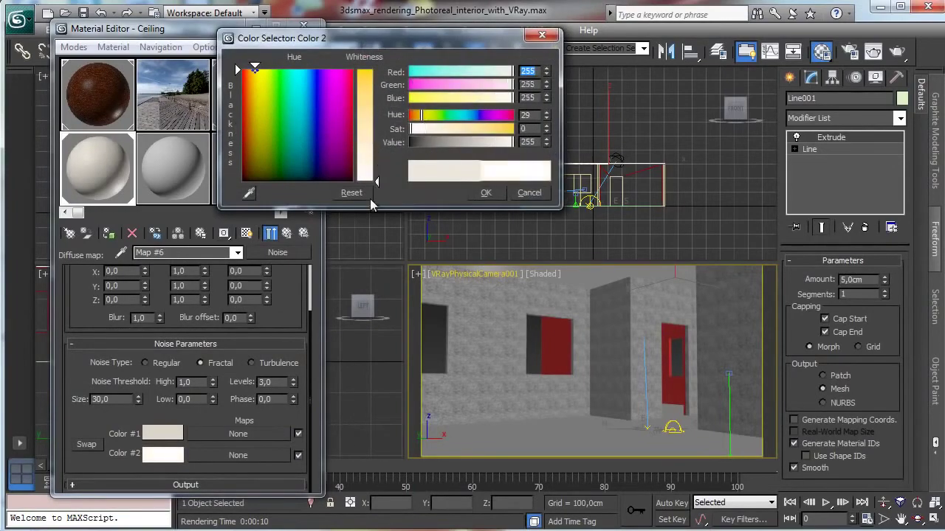
left_click(485, 192)
Set Color #1 in the Ceiling material's Noise map to a neutral gray with saturation 0 and value 180.
left_click(163, 434)
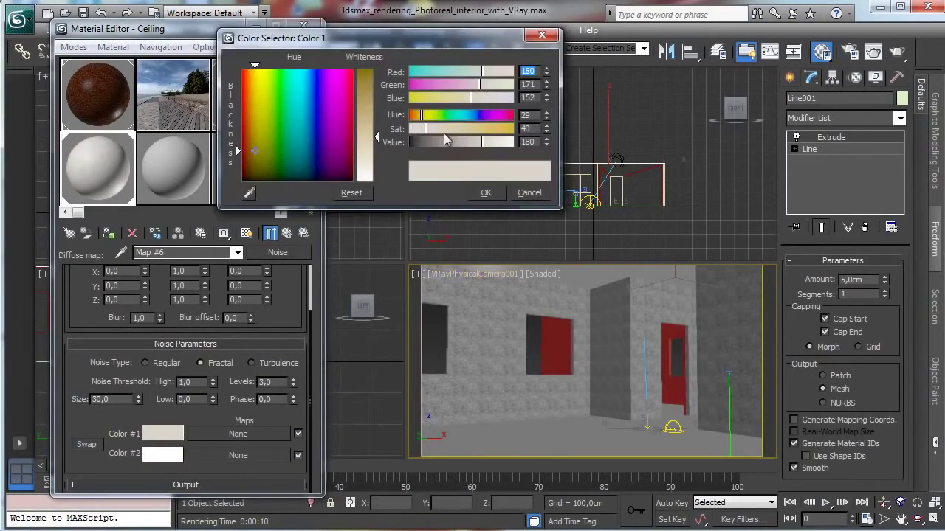
left_click_drag(380, 135, 376, 185)
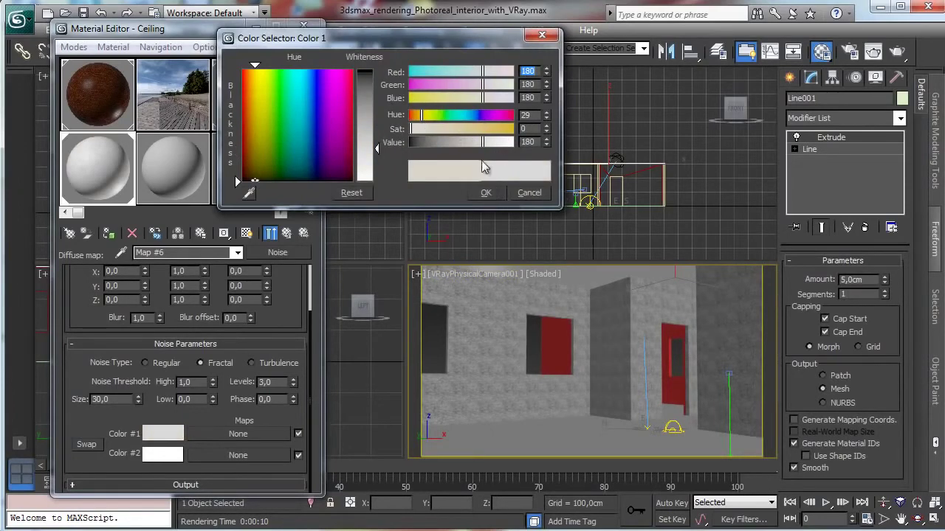
left_click(486, 192)
left_click(289, 233)
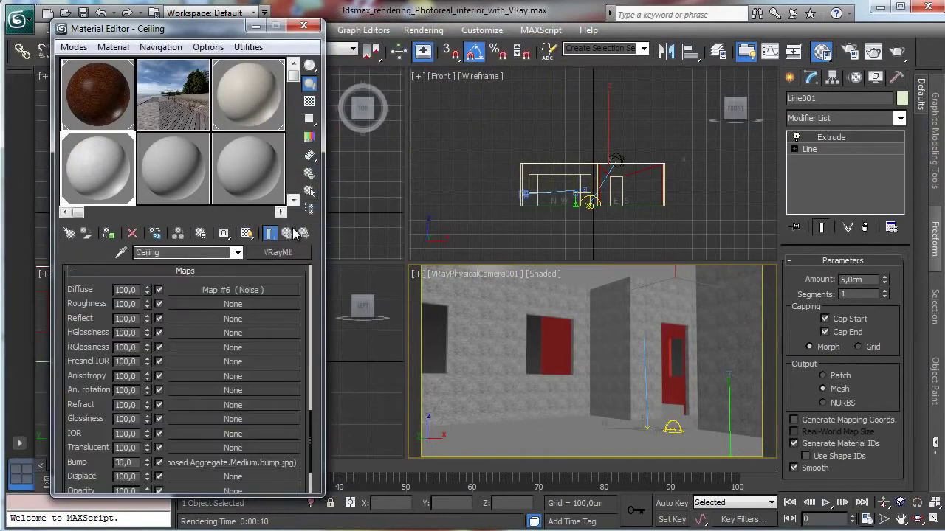
Open the Ceiling material's bump bitmap settings and enable generated mapping coordinates on the ceiling's Extrude modifier.
left_click(203, 463)
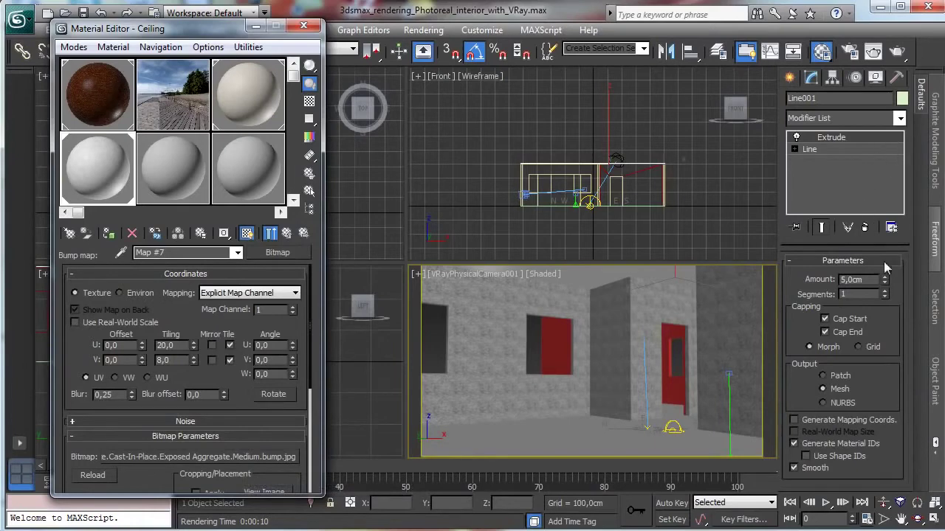
left_click(840, 419)
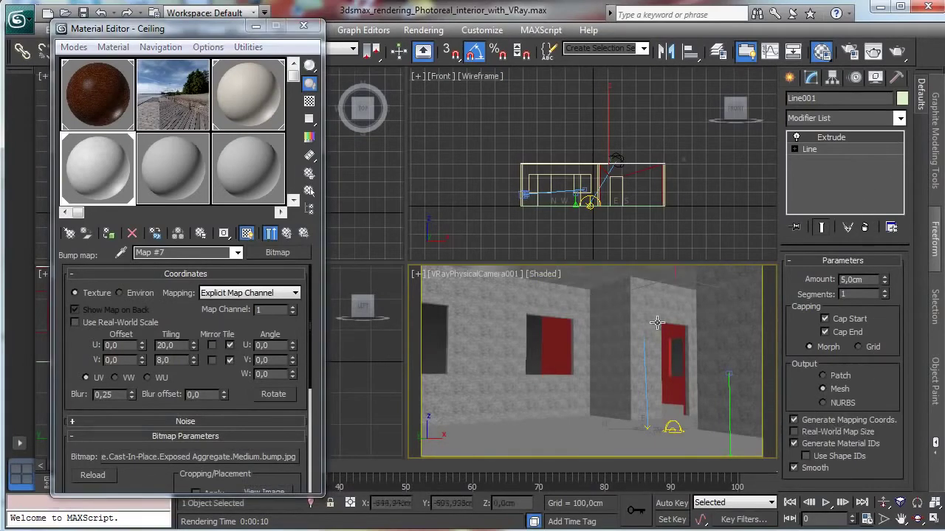
Set the Ceiling bump bitmap's tiling to 20 in both U and V.
double_click(177, 345)
type("5")
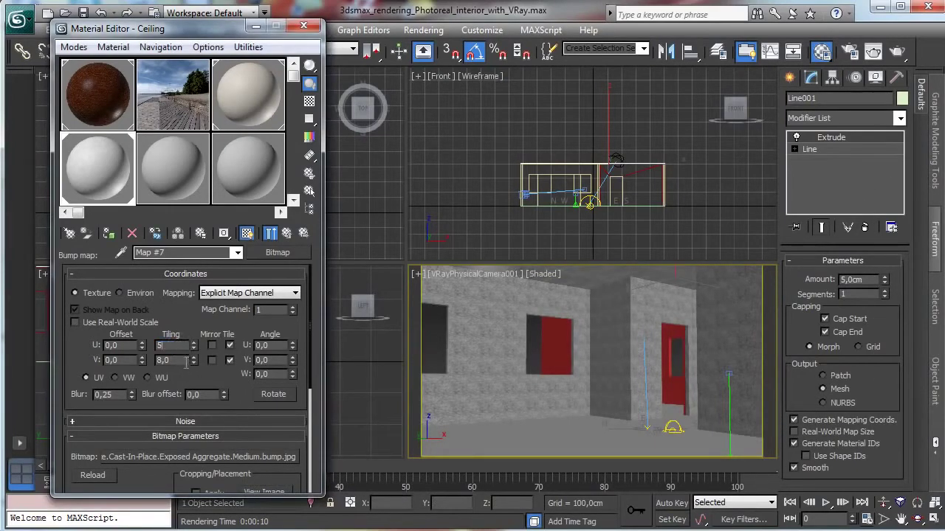
key("Return")
type("20")
key("Return")
double_click(180, 360)
type("20")
key("Return")
Replace the Ceiling bump bitmap with Concrete.Cast-In-Place.Flat.Polished.Grey.jpg from the ArchMat folder.
left_click(237, 457)
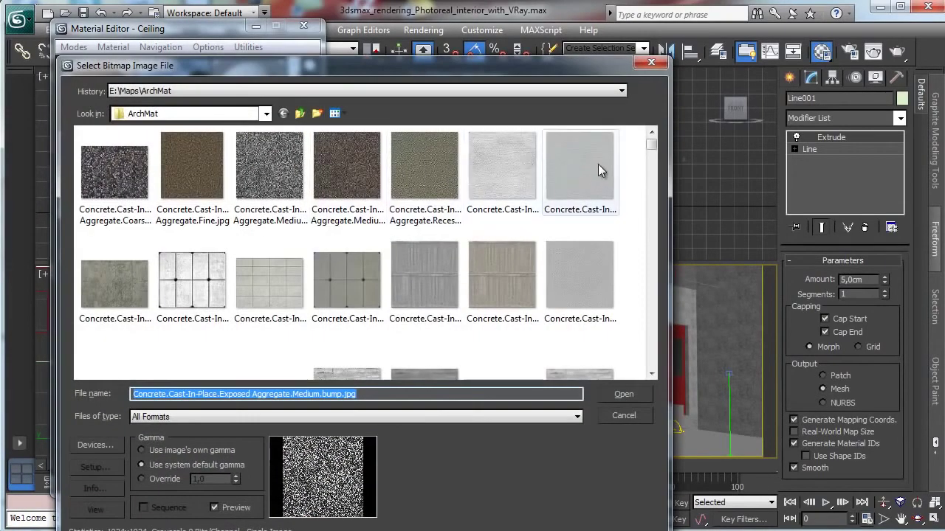
left_click(515, 165)
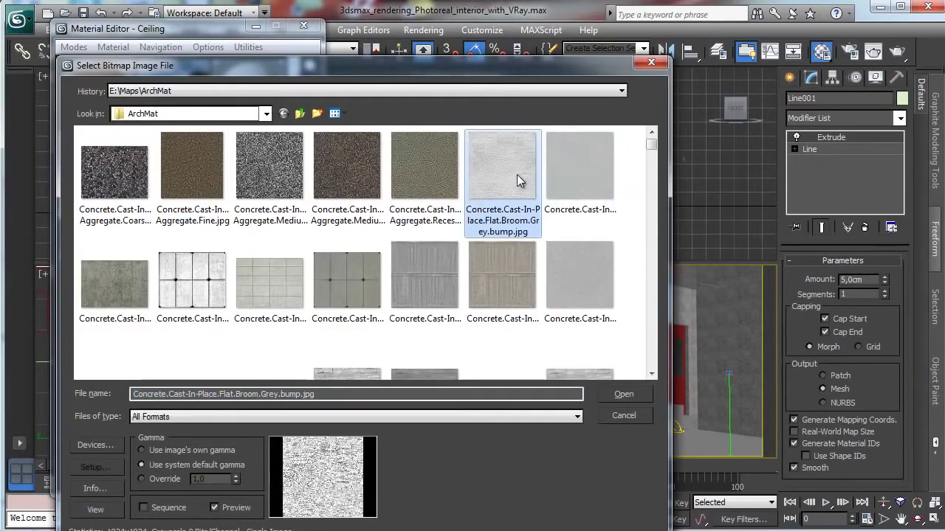
left_click(604, 270)
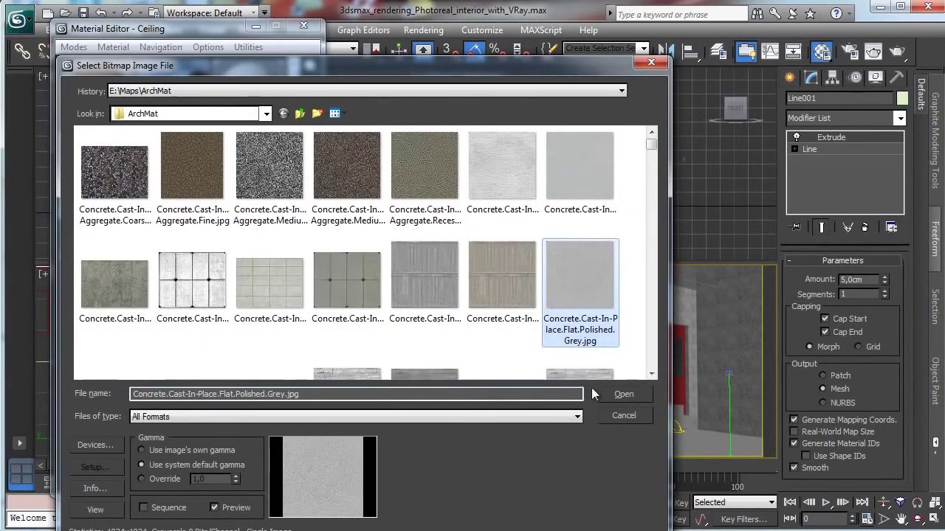
left_click(627, 393)
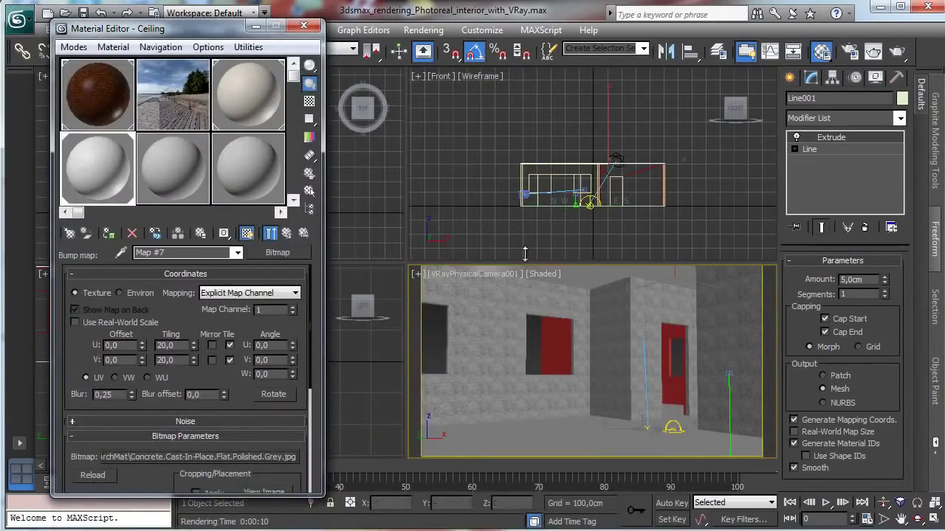
Try a tiling of 10 in U and V on the polished concrete bump bitmap.
double_click(176, 351)
type("10")
key("Return")
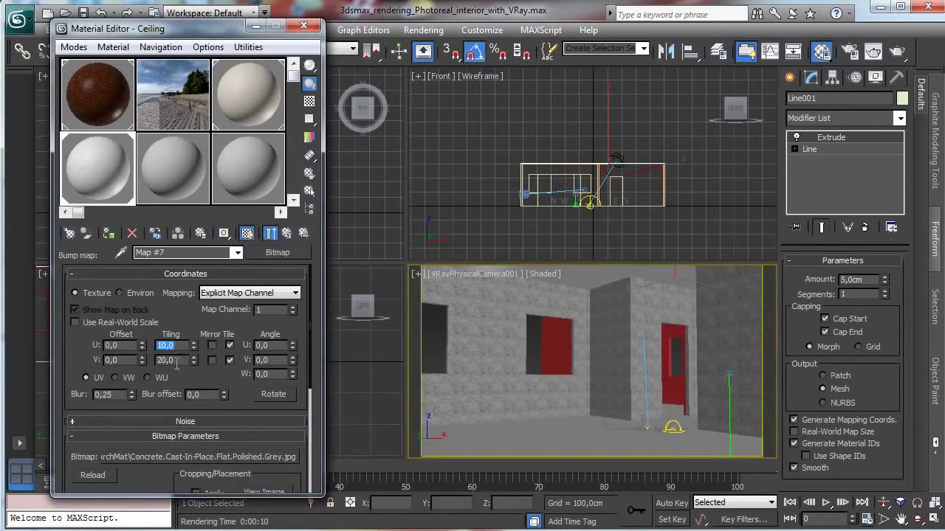
double_click(176, 360)
type("10")
key("Return")
Reduce the Ceiling bump bitmap's tiling to 5 in both V and U.
type("5")
key("Return")
double_click(171, 345)
type("5")
key("Return")
left_click(935, 521)
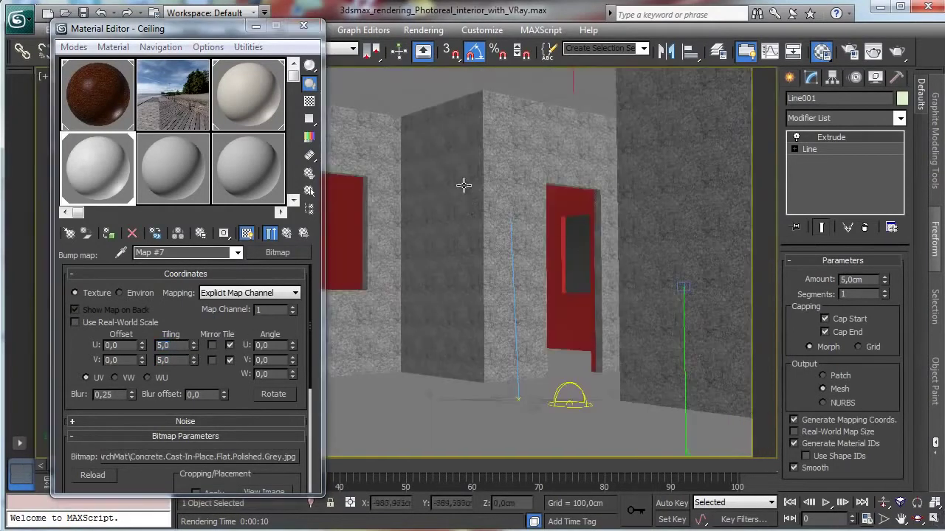
Try a tiling of 1 in U and V on the Ceiling bump bitmap.
double_click(171, 345)
type("1")
key("Return")
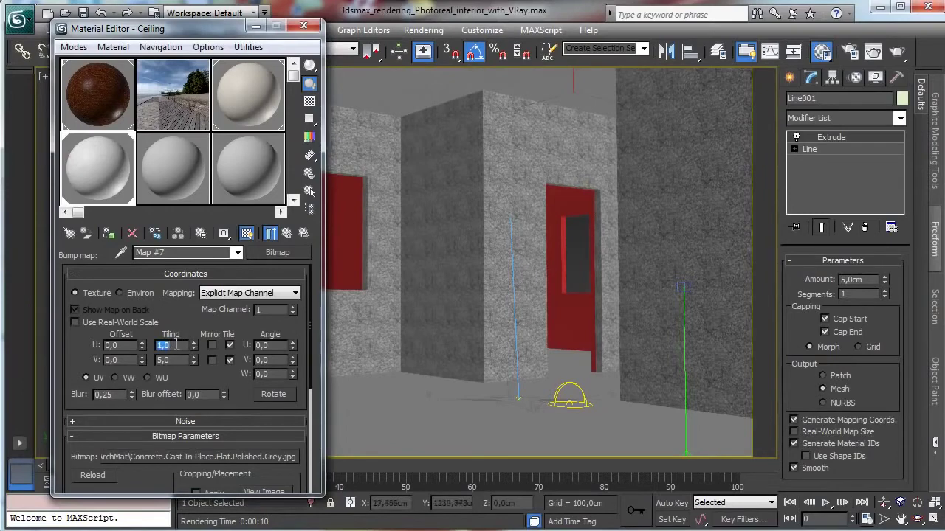
double_click(164, 360)
type("1")
key("Return")
Put the Ceiling bump bitmap's U and V tiling back to 5.
double_click(179, 346)
type("5")
key("Return")
double_click(180, 360)
type("5")
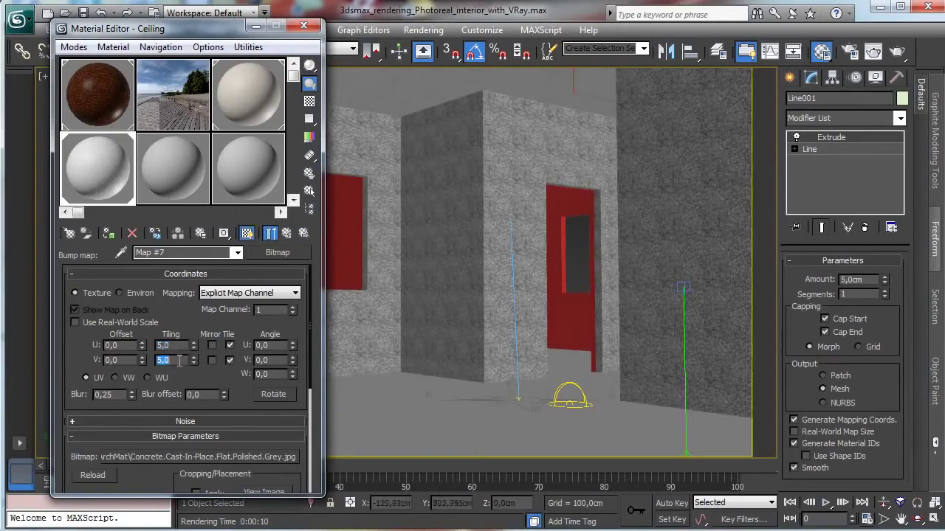
Set the Ceiling bump bitmap's tiling to 10 in both U and V.
double_click(179, 346)
type("10")
key("Return")
double_click(180, 360)
type("10")
key("Return")
Return to the Ceiling material's top level, save the scene and render the camera view.
left_click(286, 236)
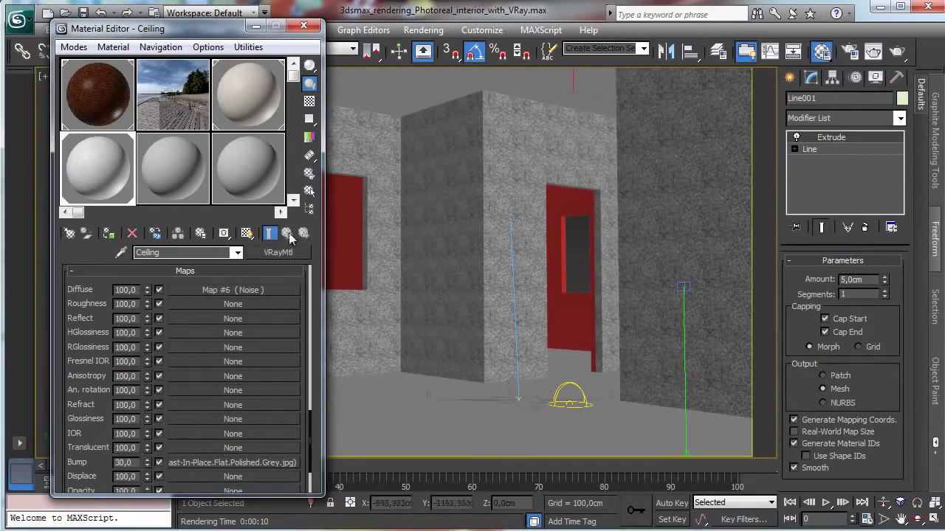
left_click(82, 14)
left_click(898, 52)
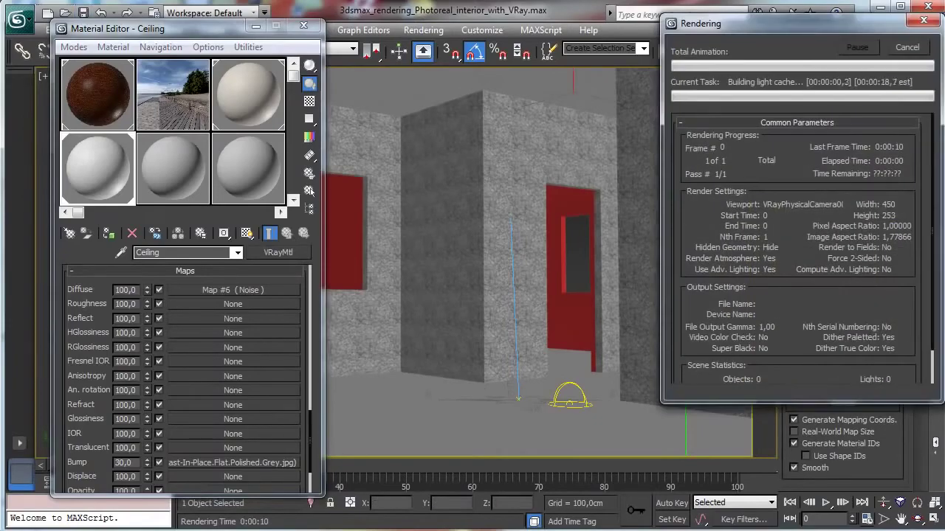
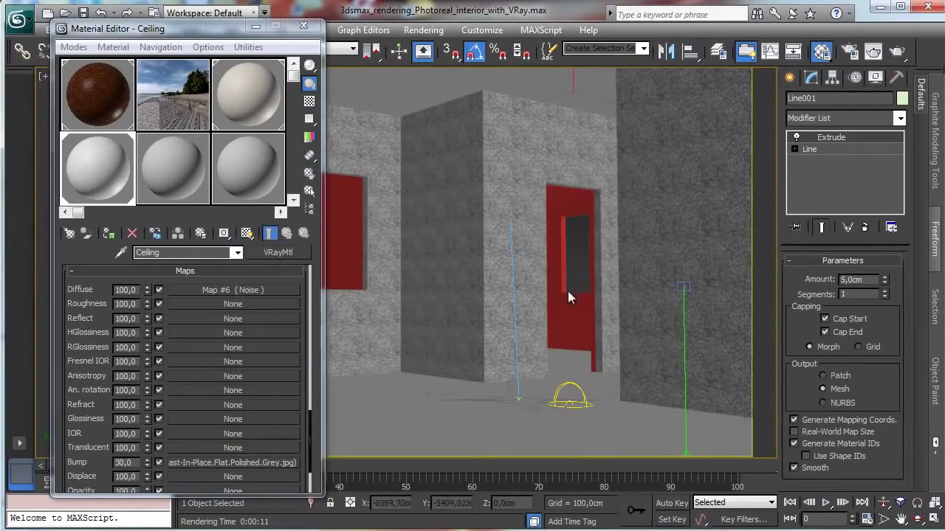
Copy the Wall 1 material to an unused sample slot as Wall 2 and assign it to the Room Wall 2 object.
left_click(565, 295)
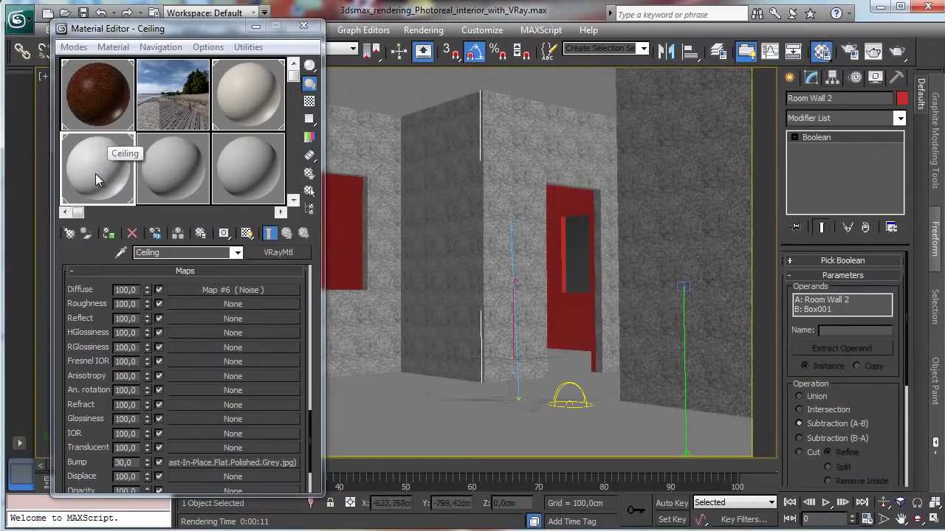
left_click(174, 188)
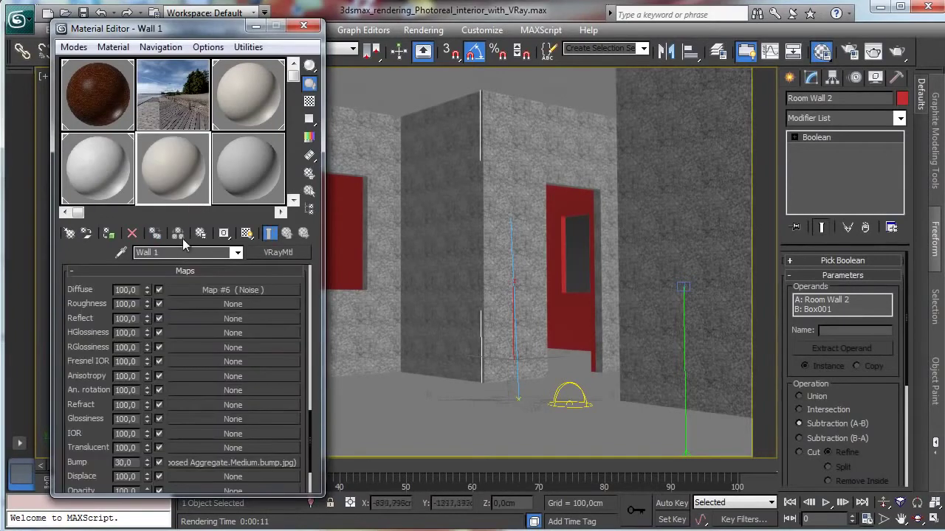
key("BackSpace")
left_click(225, 290)
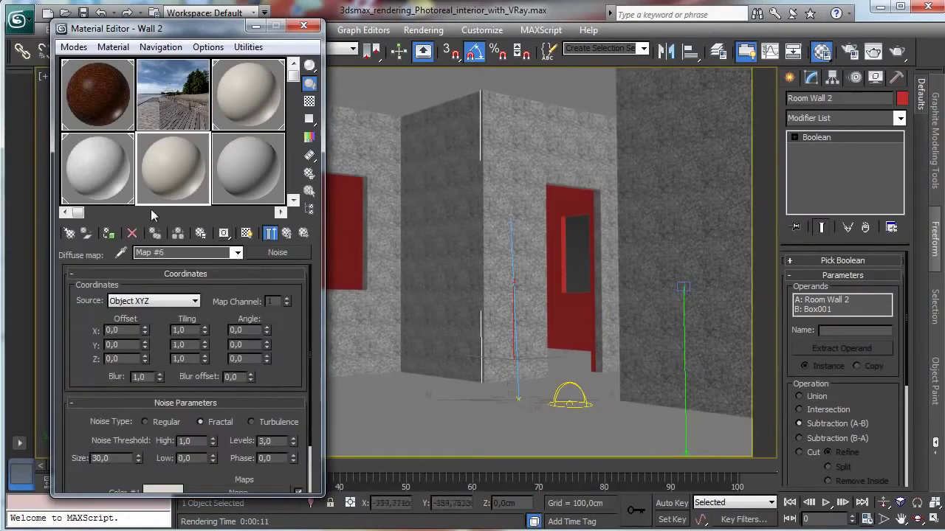
left_click(109, 233)
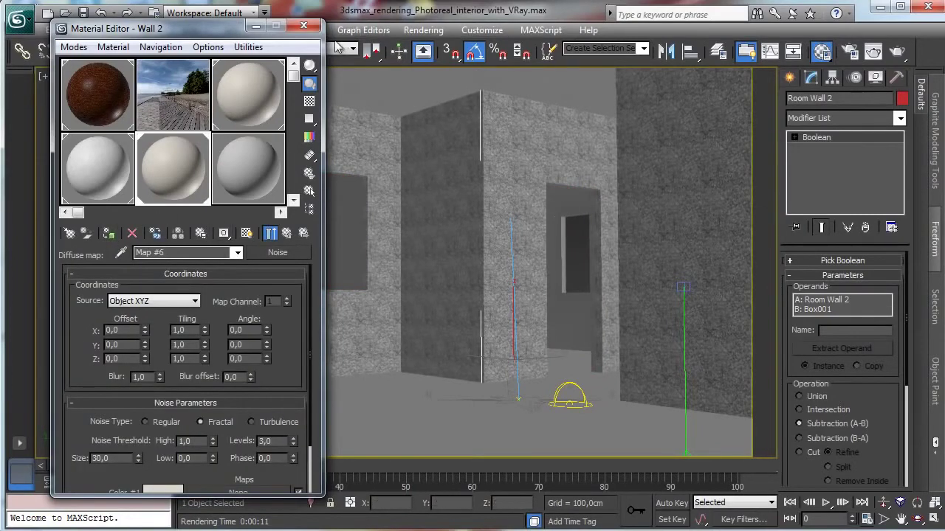
Add a UVW Map modifier to Room Wall 2 and acquire the adjacent wall's mapping with Acquire Relative.
left_click_drag(208, 32, 151, 82)
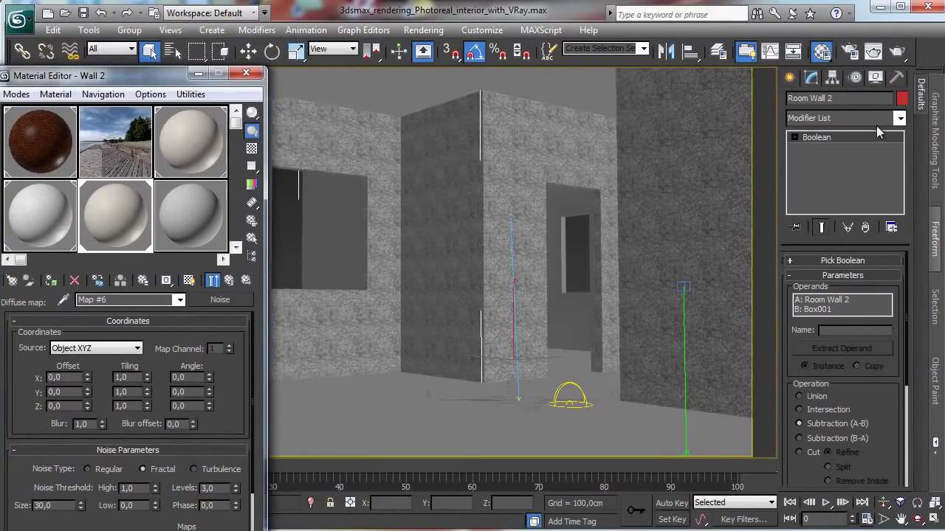
left_click(900, 119)
left_click_drag(900, 164, 887, 528)
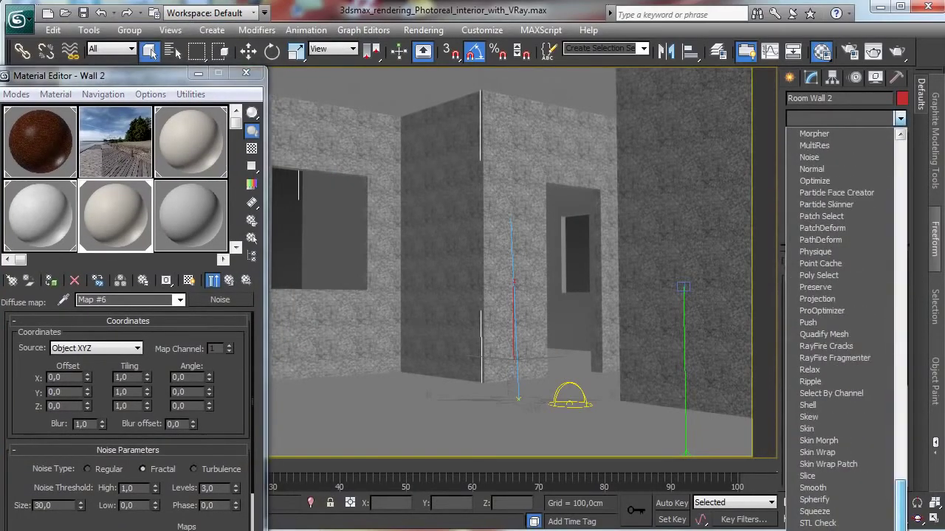
left_click(834, 530)
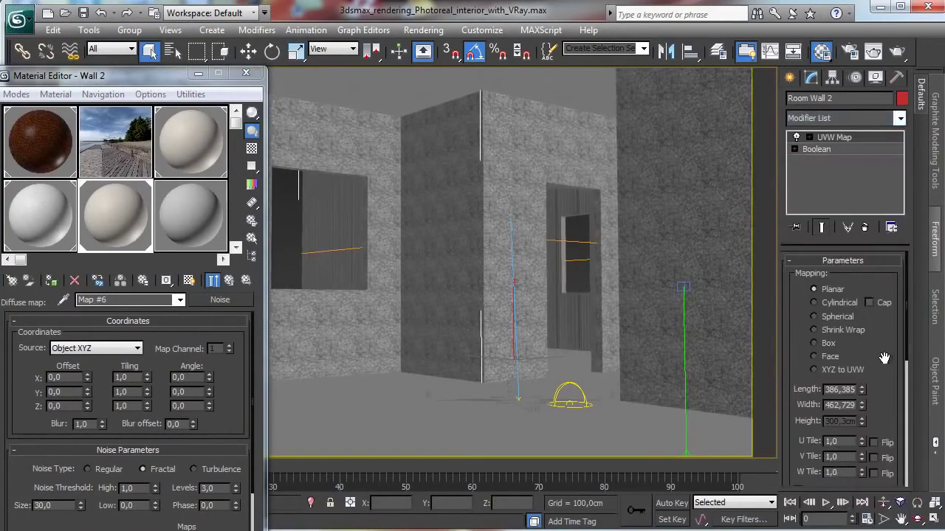
scroll(883, 358, "down", 5)
left_click(864, 416)
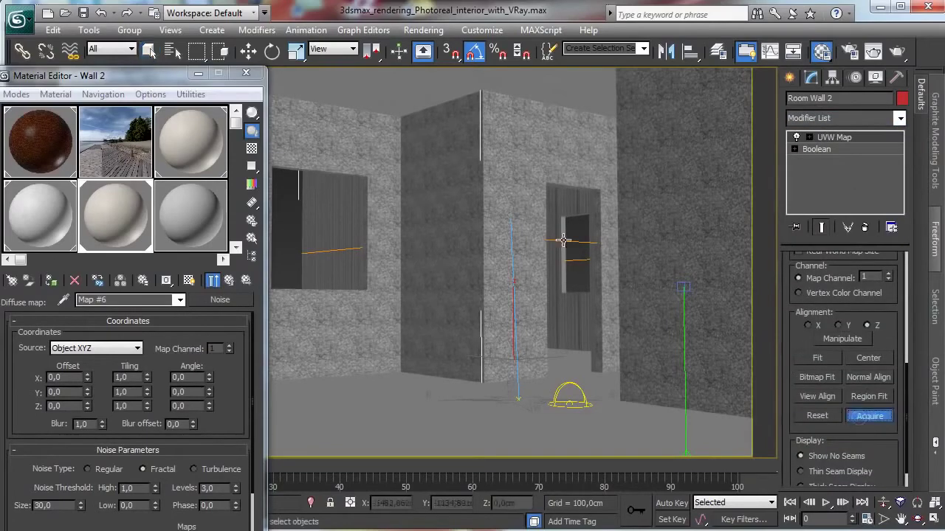
left_click(536, 142)
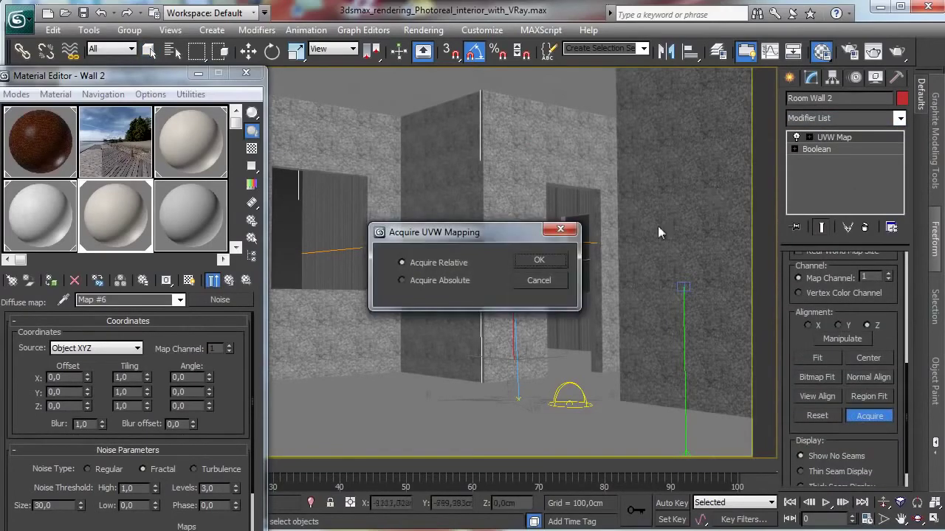
left_click(557, 260)
Set Color #2 in the Wall 2 material's diffuse Noise map to light blue, RGB 141, 173, 203.
left_click_drag(173, 75, 305, 32)
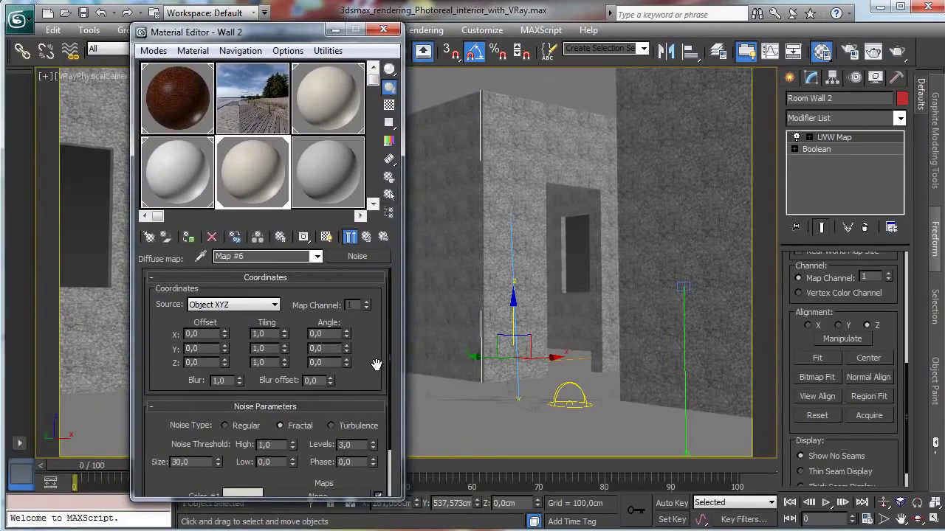
scroll(375, 362, "down", 2)
left_click(242, 461)
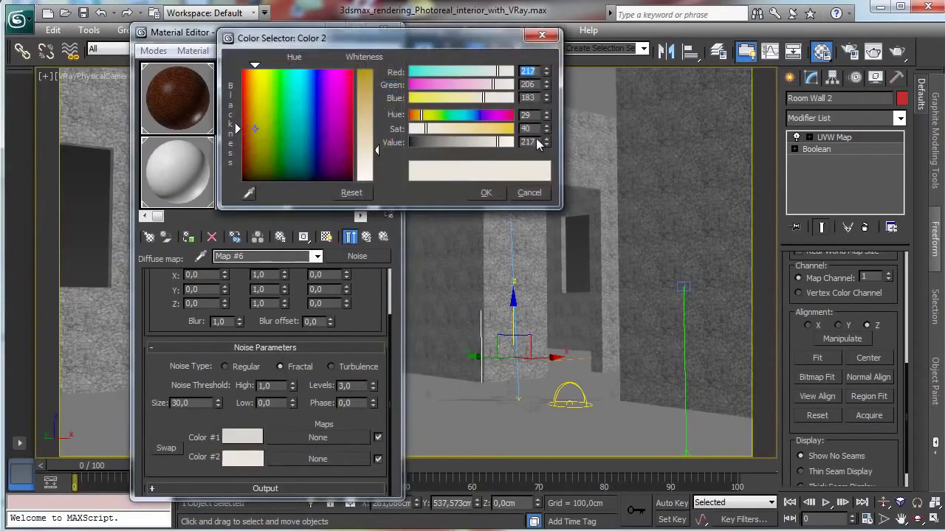
left_click(307, 123)
left_click_drag(376, 150, 377, 133)
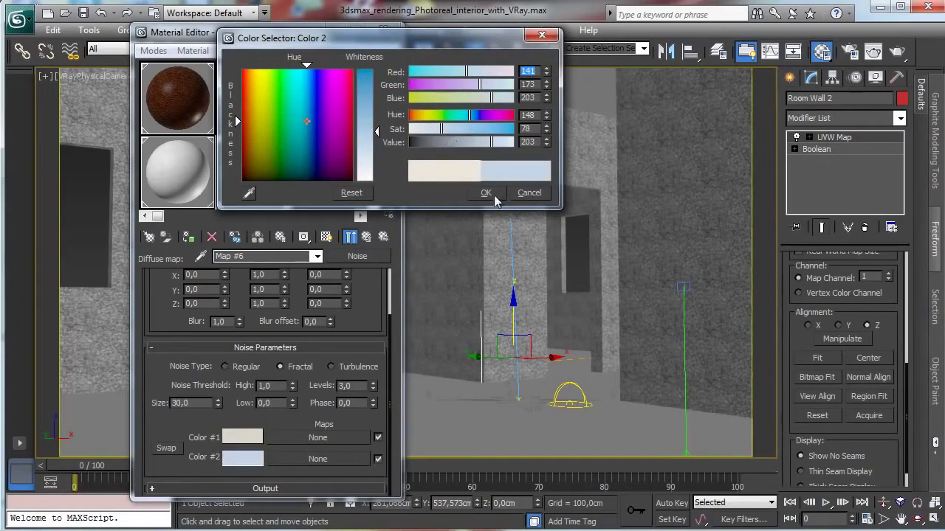
left_click(486, 193)
Copy the light blue of Color #2 onto Color #1 in the Wall 2 Noise map.
left_click(243, 438)
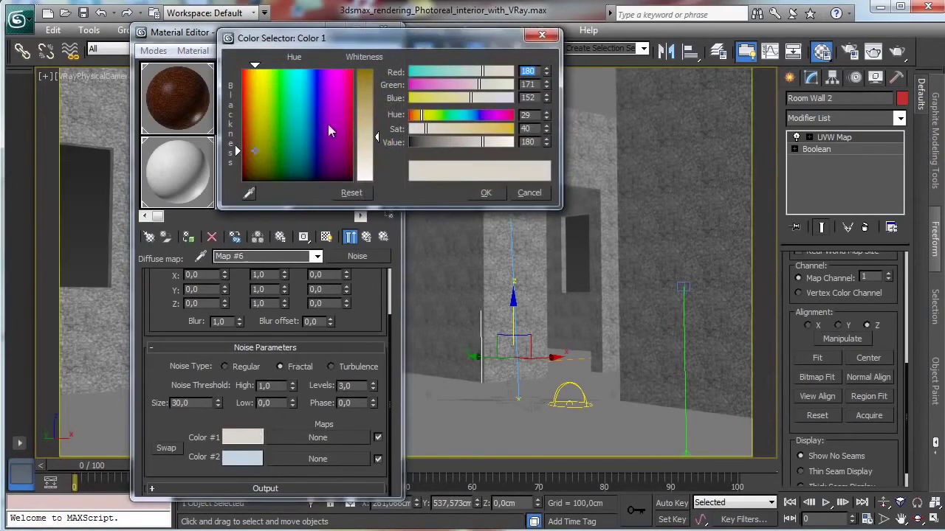
left_click(529, 193)
left_click_drag(242, 460, 243, 438)
left_click(259, 270)
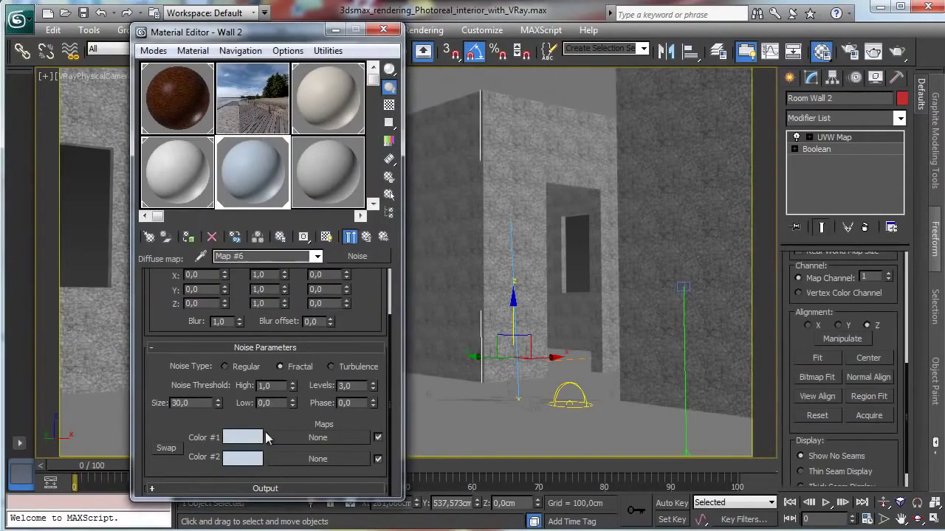
Set the saturation of Color #1 in the Wall 2 Noise map to 104 and darken its value slightly.
left_click(255, 439)
left_click(453, 131)
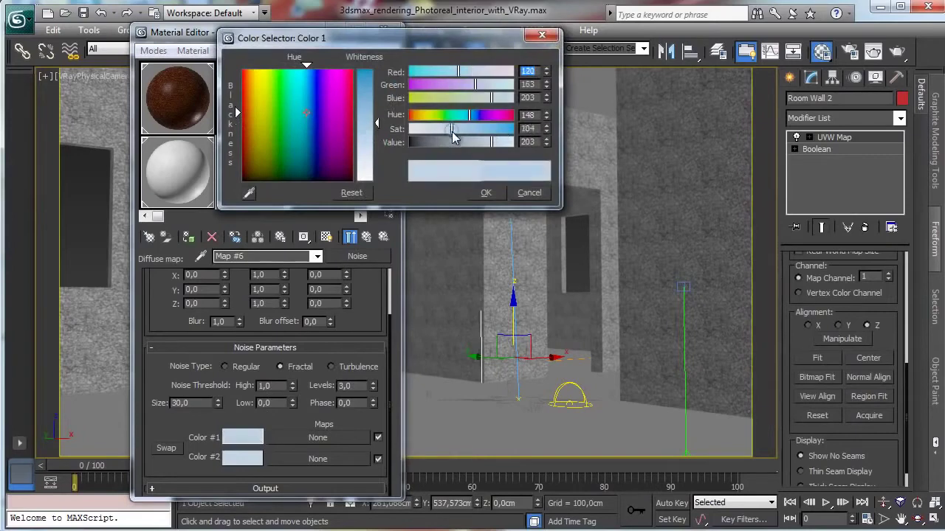
left_click(484, 145)
left_click(487, 194)
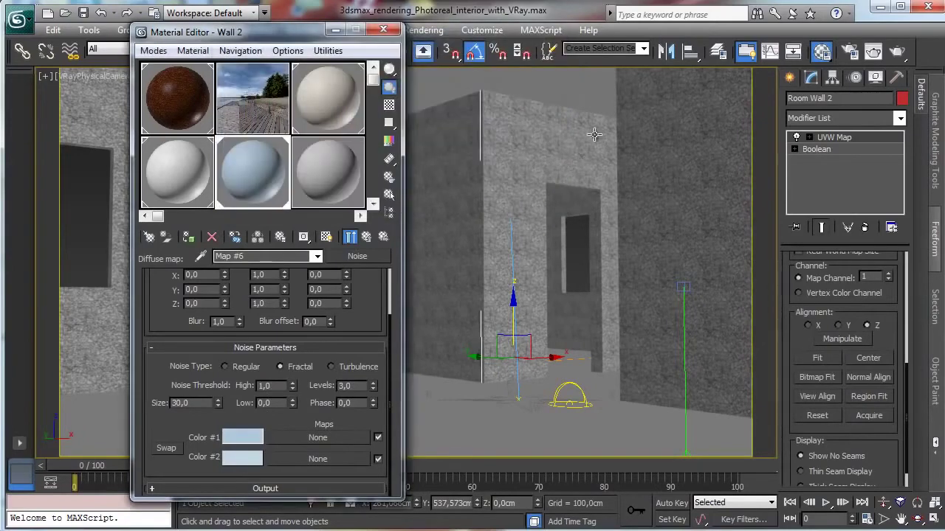
Render the room to check the blue wall, then minimize the frame buffer and the Material Editor.
left_click(898, 57)
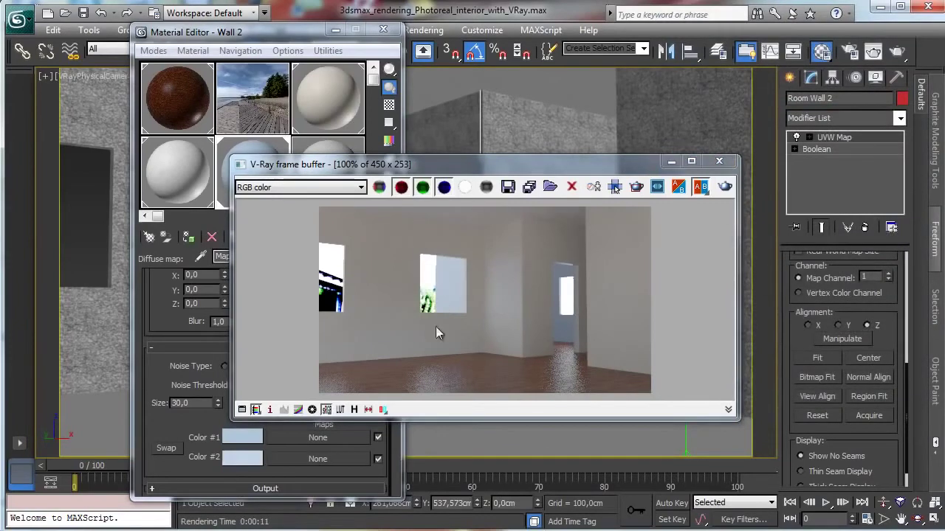
left_click(671, 161)
left_click(335, 31)
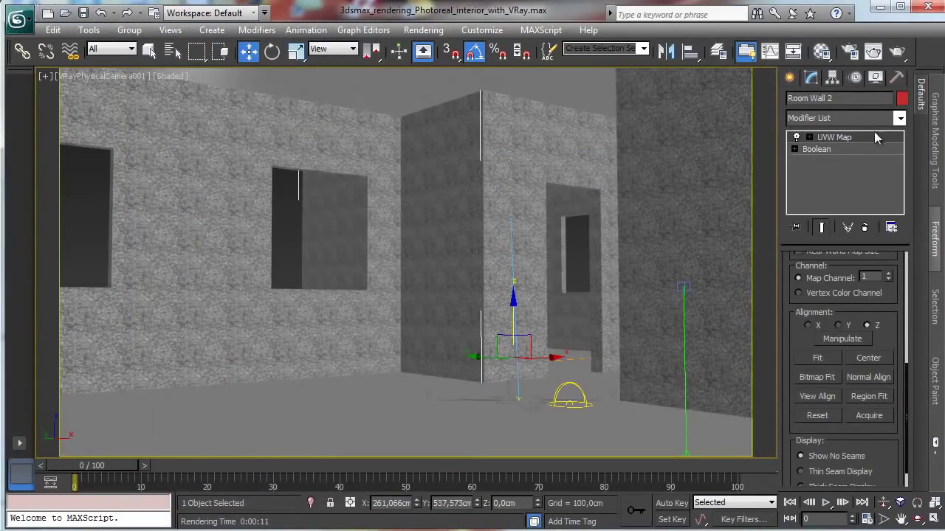
Add an Edit Poly modifier to Room Wall 2 above the UVW Map and switch to polygon selection.
left_click(899, 123)
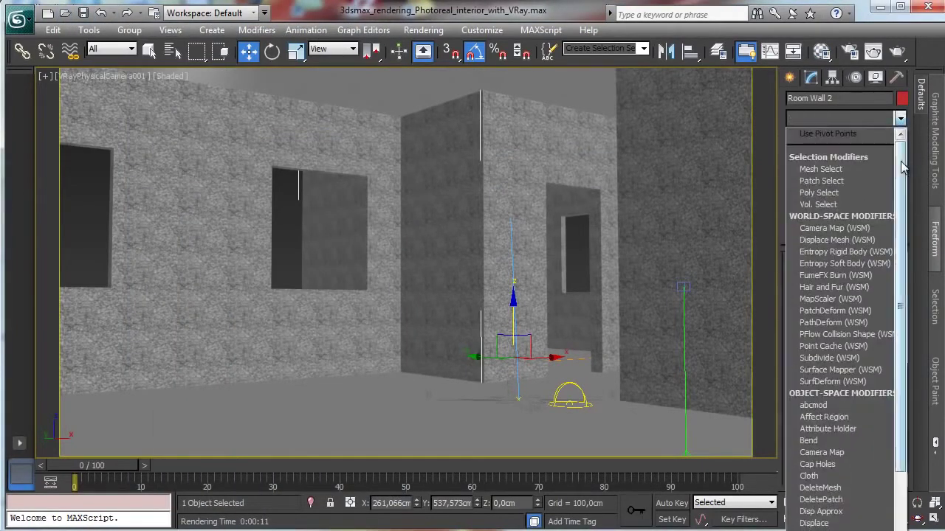
scroll(905, 216, "down", 2)
scroll(905, 217, "up", 2)
scroll(905, 216, "down", 2)
scroll(905, 216, "down", 1)
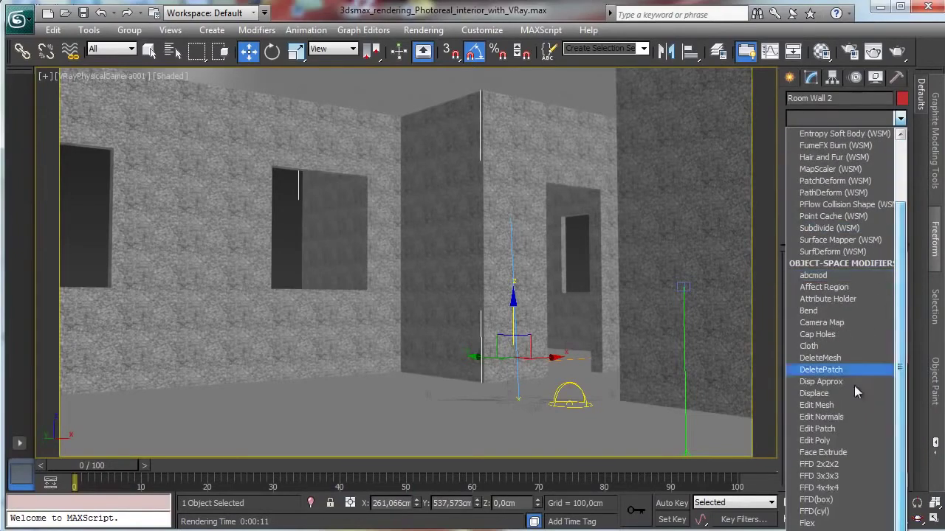
left_click(815, 440)
left_click(857, 376)
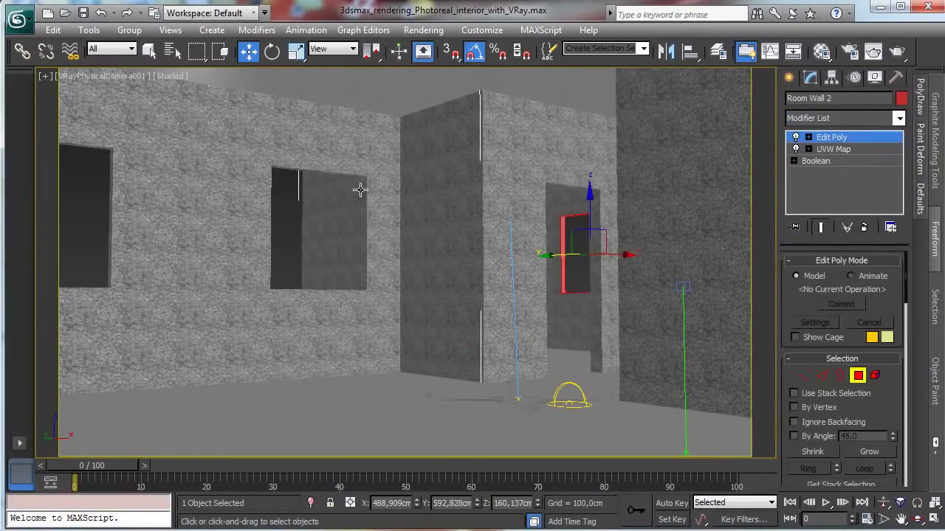
Select the two large outer wall polygons of Room Wall 2 that face away from the camera, using a Perspective view.
left_click(322, 229)
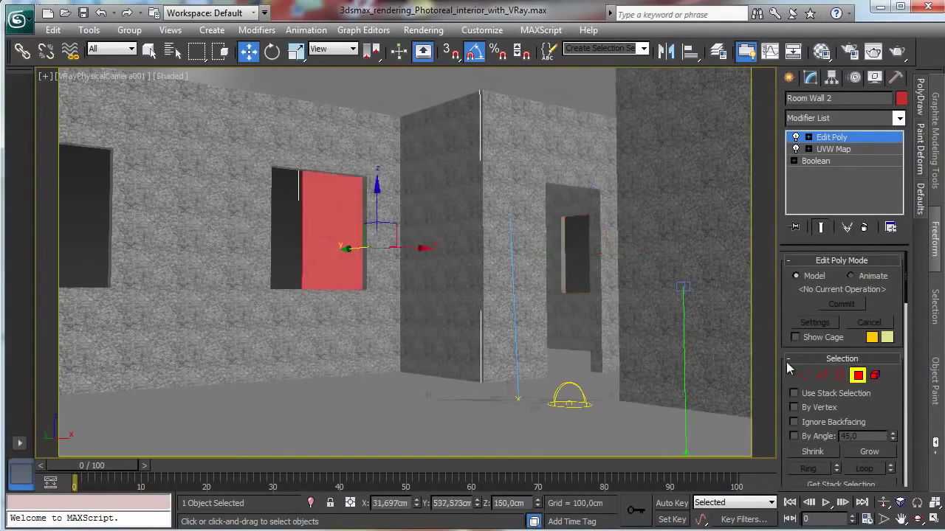
left_click(931, 519)
left_click(459, 274)
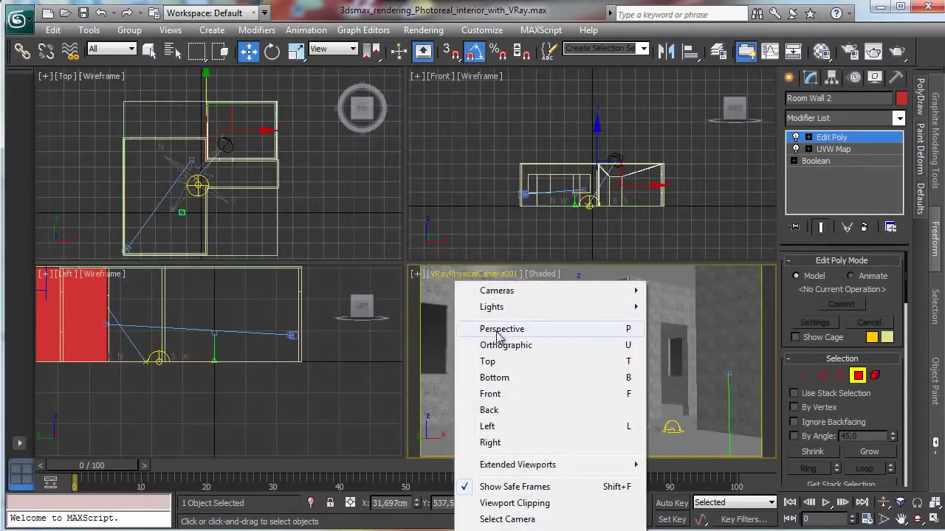
left_click(496, 328)
left_click(920, 519)
left_click_drag(584, 358, 766, 381)
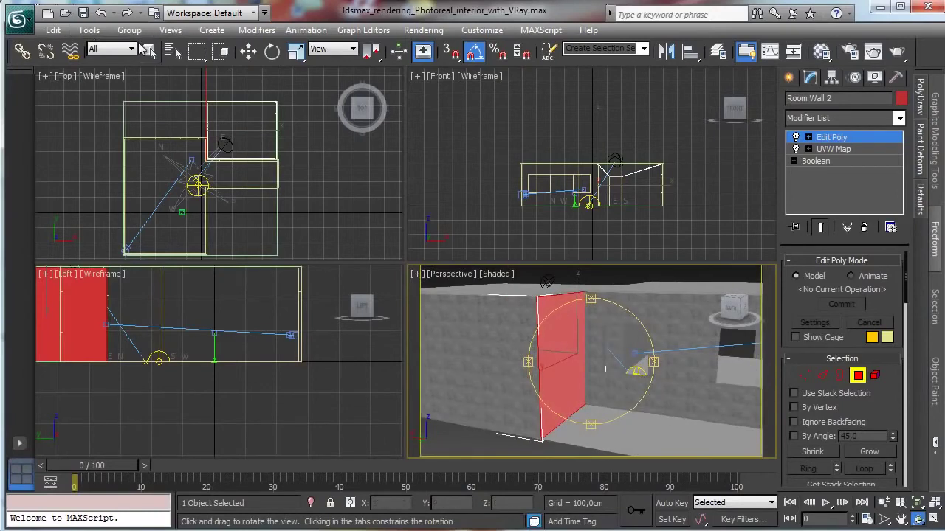
left_click(150, 50)
left_click(535, 368, "ctrl")
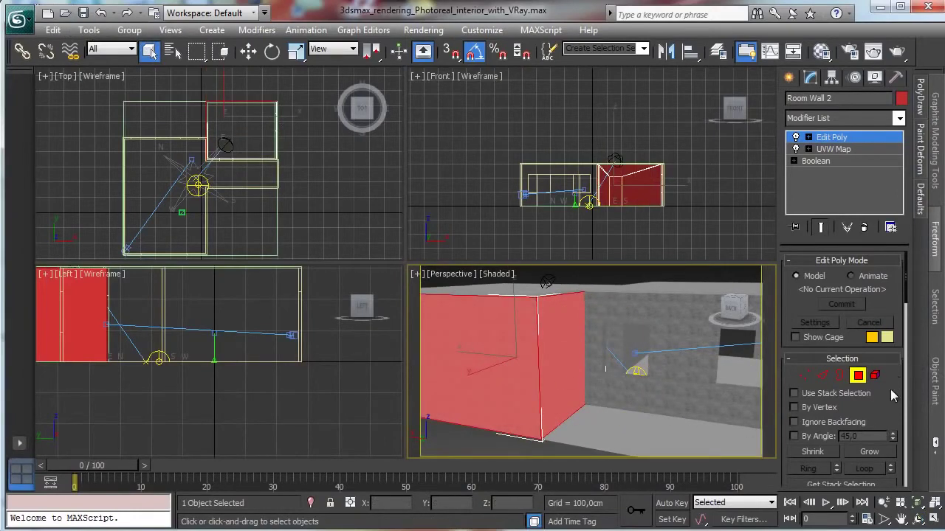
Assign material ID 2 to the two selected outer wall polygons.
left_click_drag(894, 402, 855, 144)
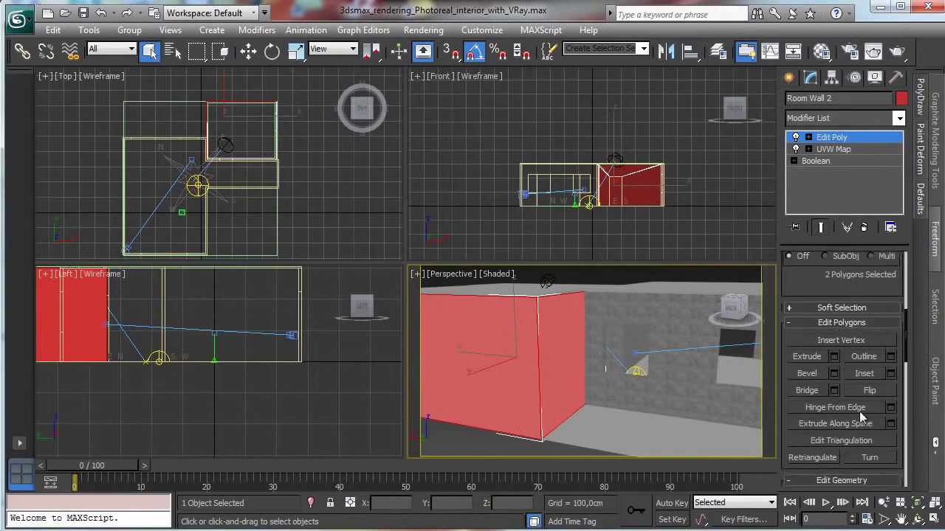
left_click_drag(818, 286, 777, 115)
left_click_drag(878, 358, 860, 100)
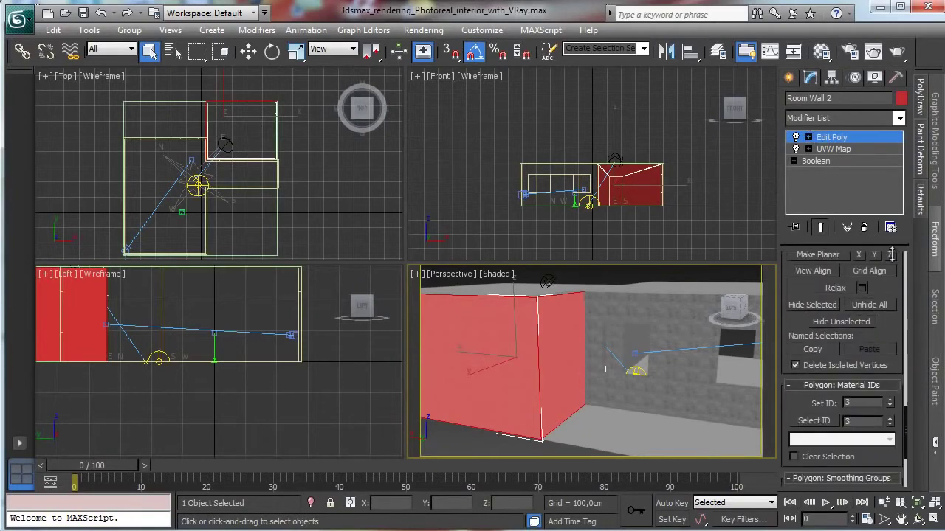
left_click(890, 401)
Invert the polygon selection, assign material ID 1 to the remaining faces, and leave polygon selection.
left_click(53, 30)
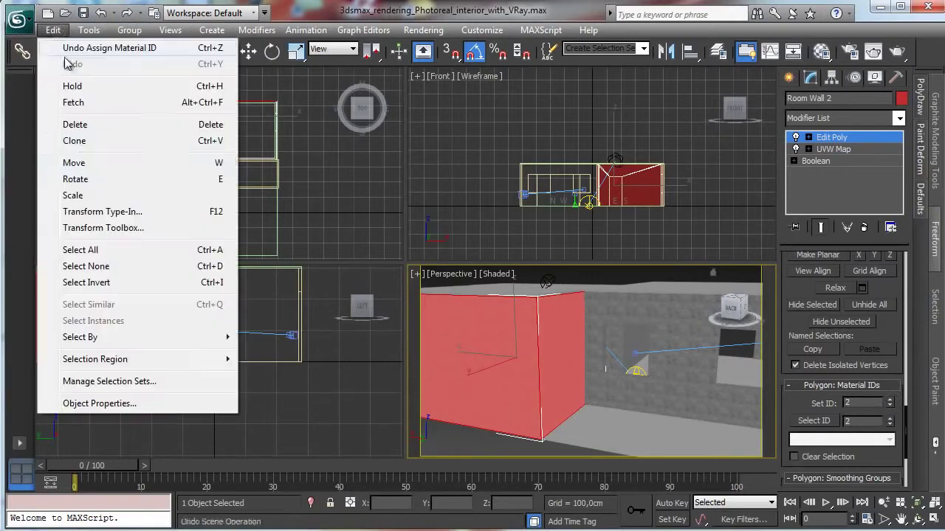
left_click(118, 266)
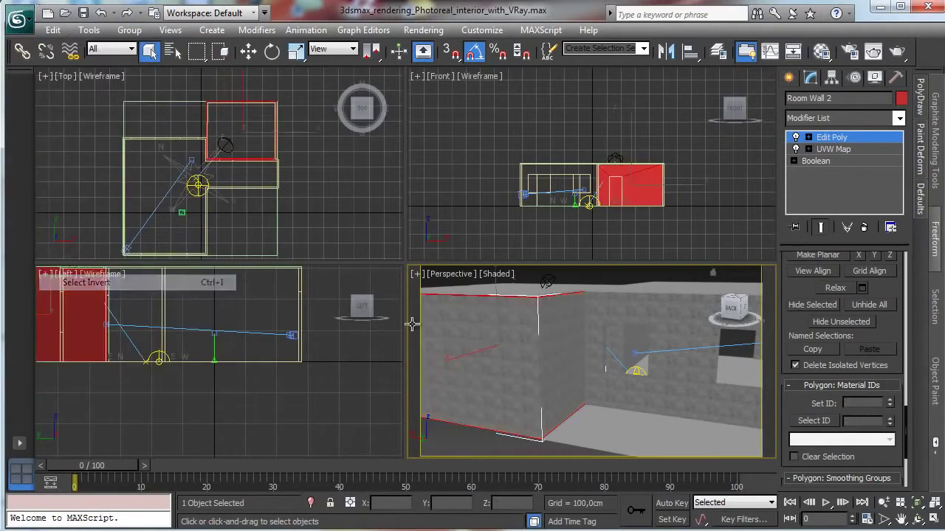
left_click(889, 403)
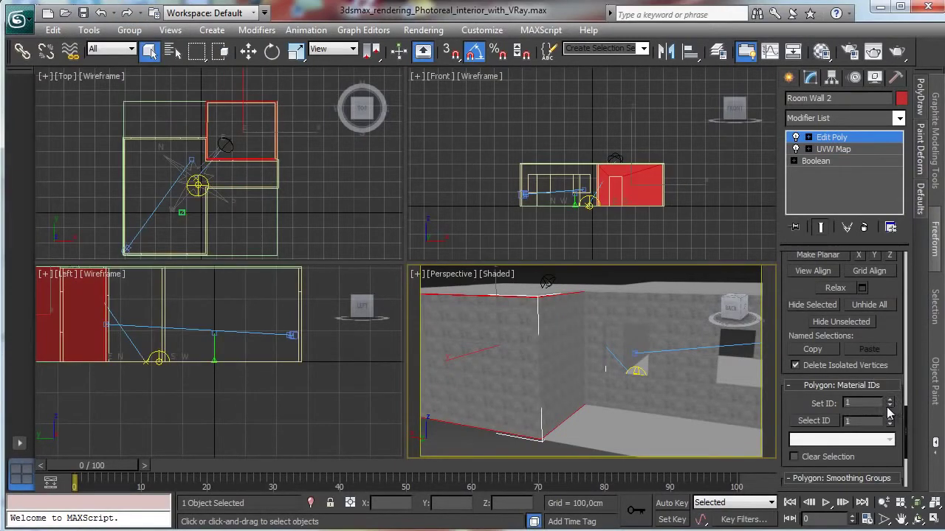
left_click(832, 138)
Switch the Perspective viewport back to the VRayPhysicalCamera001 view.
left_click(461, 275)
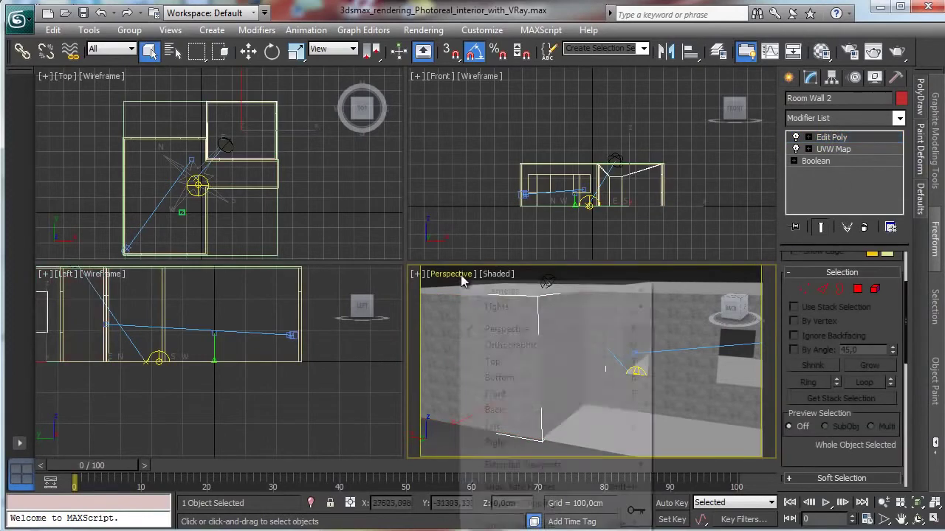
mouse_move(558, 291)
left_click(685, 291)
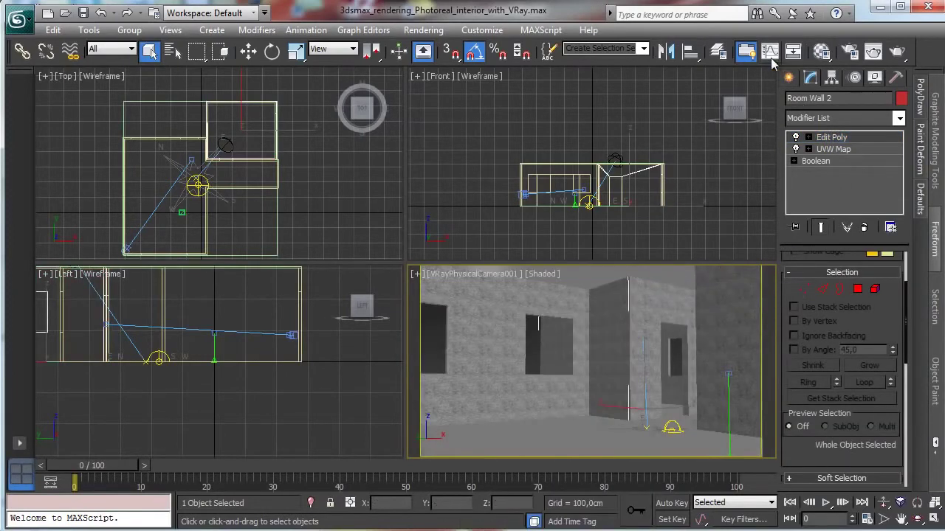
Convert the Wall 2 material to Multi/Sub-Object, keeping the old material as a sub-material.
left_click(822, 52)
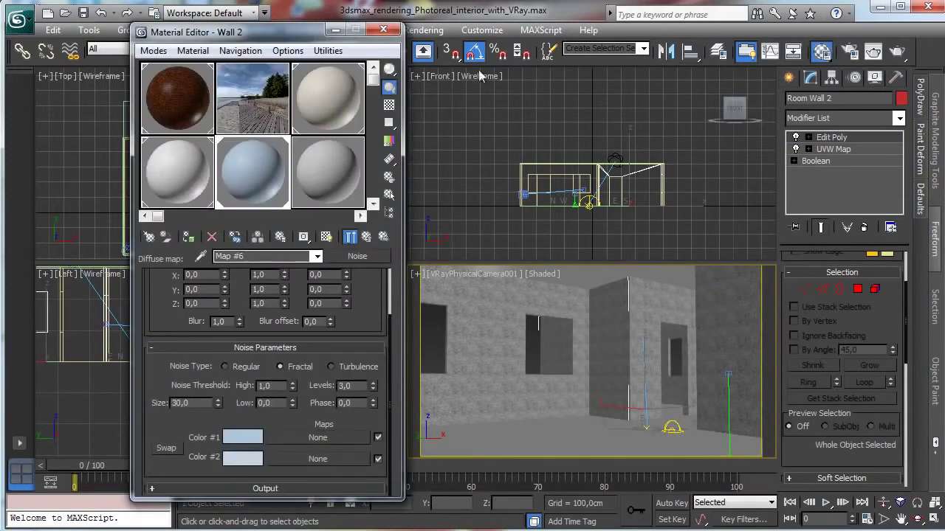
left_click(367, 237)
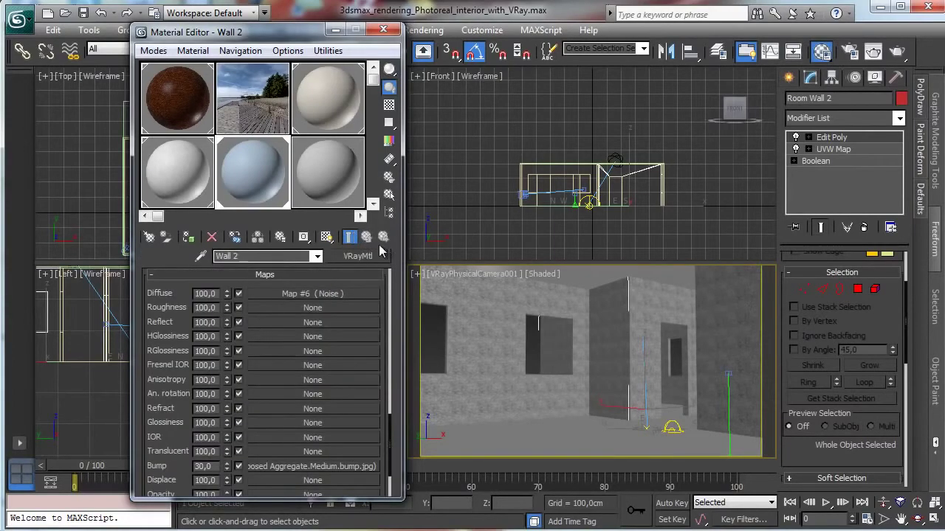
left_click(377, 254)
left_click(409, 116)
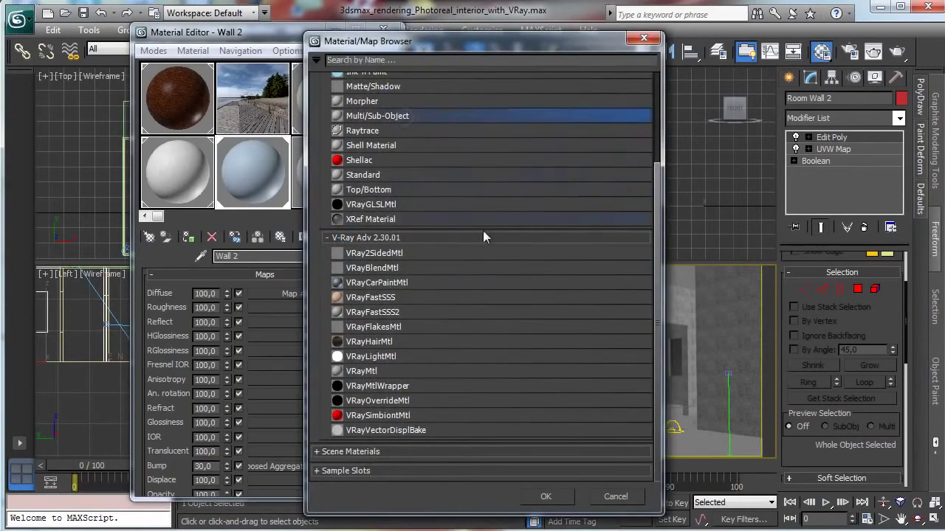
left_click(557, 502)
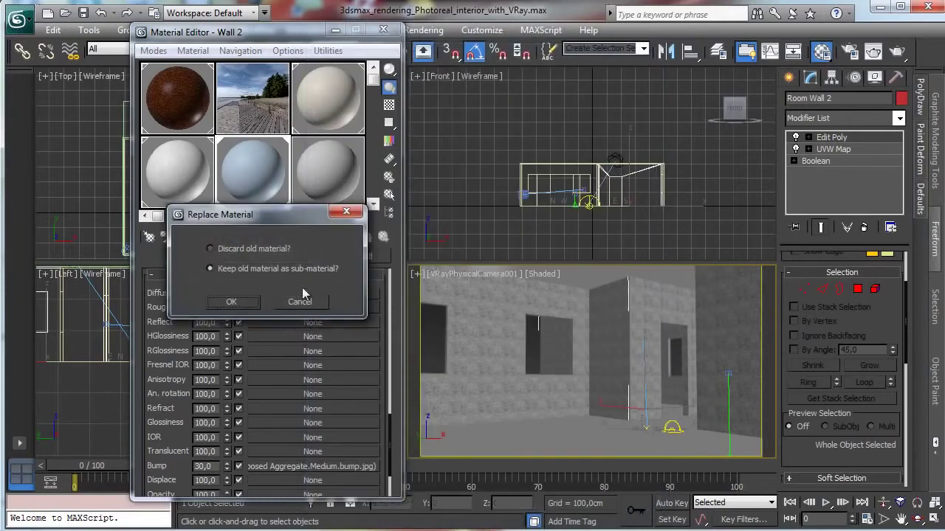
left_click(242, 300)
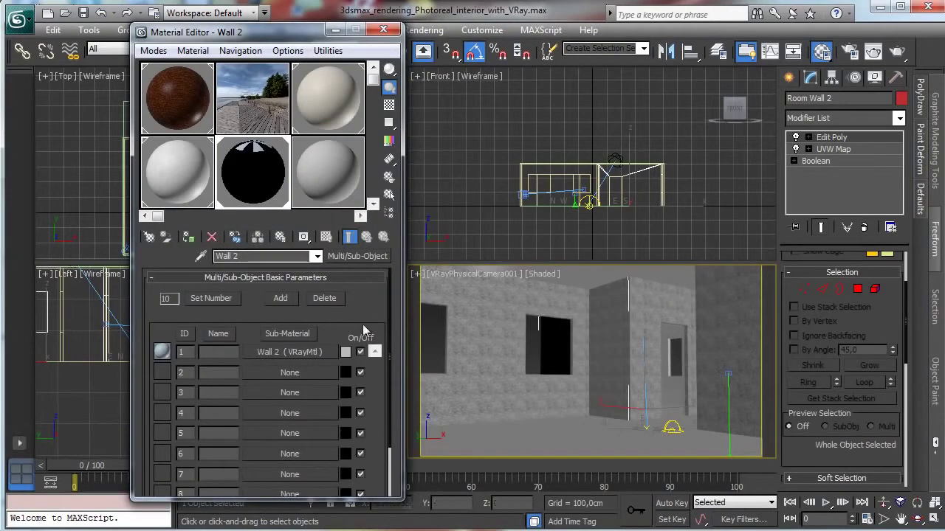
Limit the Wall 2 Multi/Sub-Object material to 2 sub-materials, naming ID 1 Interior wall and ID 2 Exterior wall.
type("Interior wall")
left_click(193, 295)
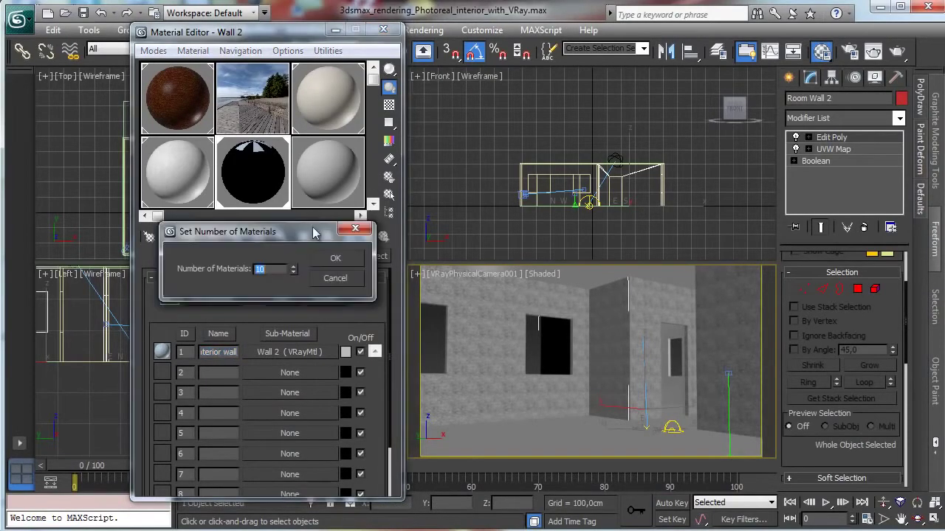
type("1")
left_click(294, 267)
left_click(335, 258)
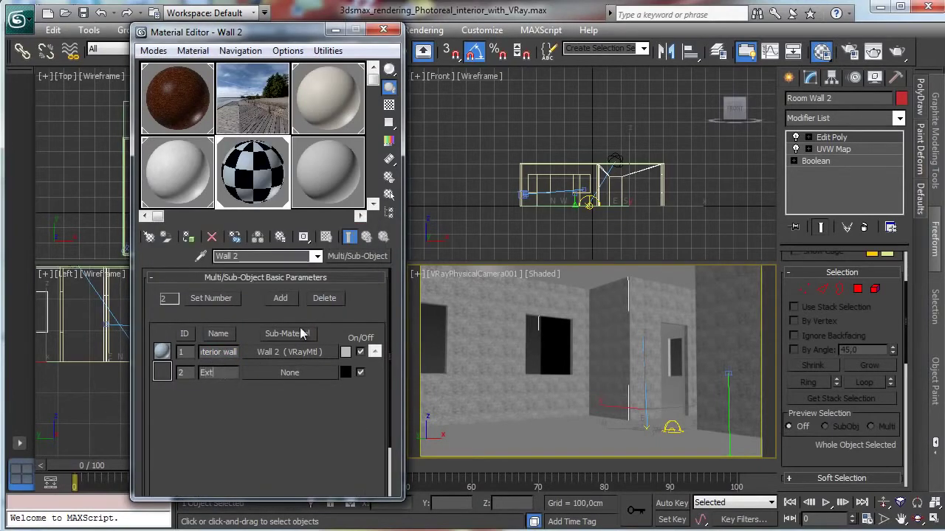
type("ll")
key("Return")
Create a VRayMtl for the Exterior wall sub-material and choose Bitmap as its diffuse map type.
left_click(289, 372)
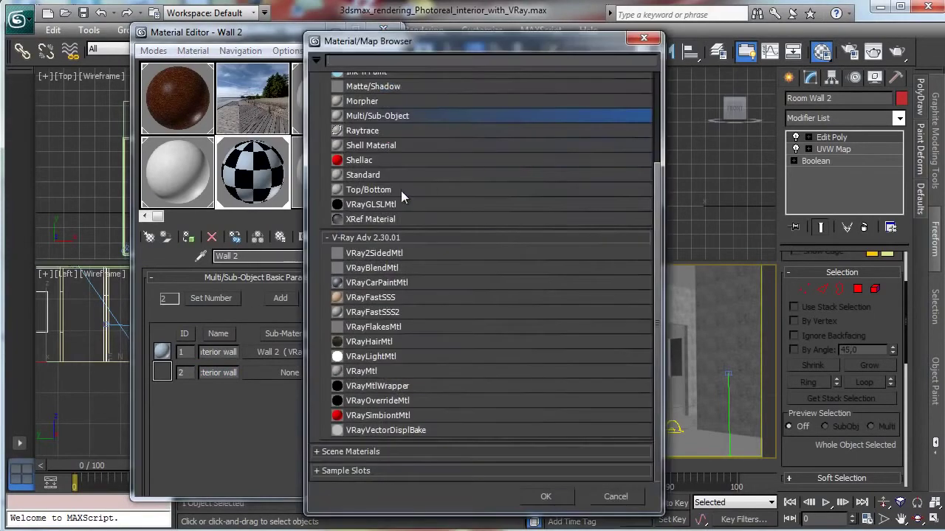
double_click(378, 369)
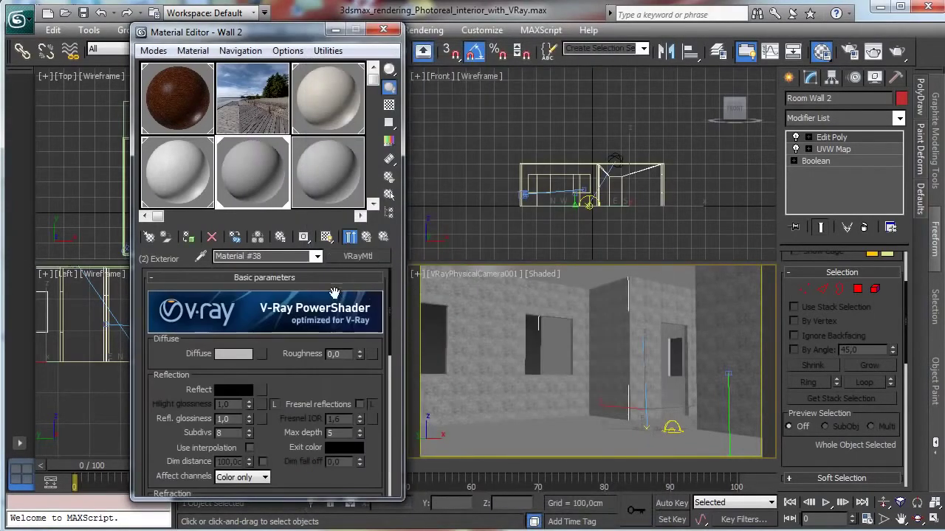
left_click(261, 354)
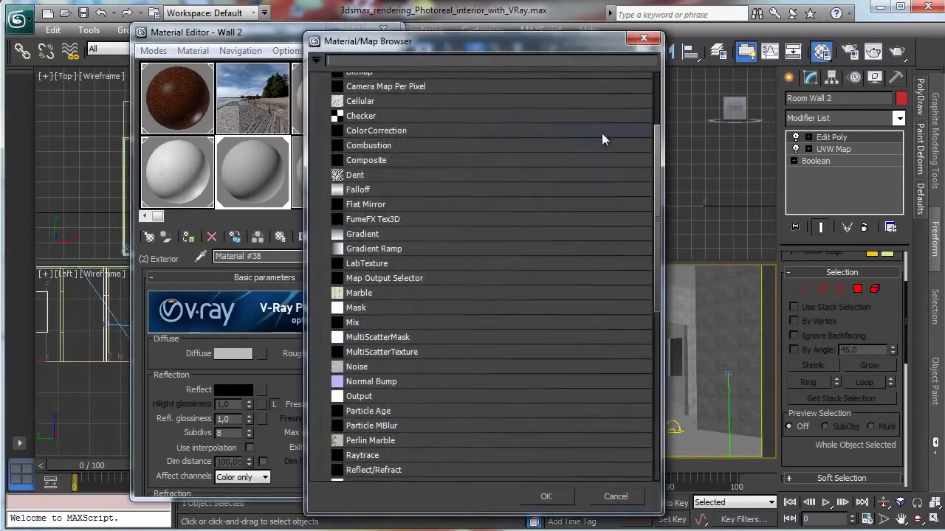
left_click_drag(655, 140, 654, 78)
double_click(367, 167)
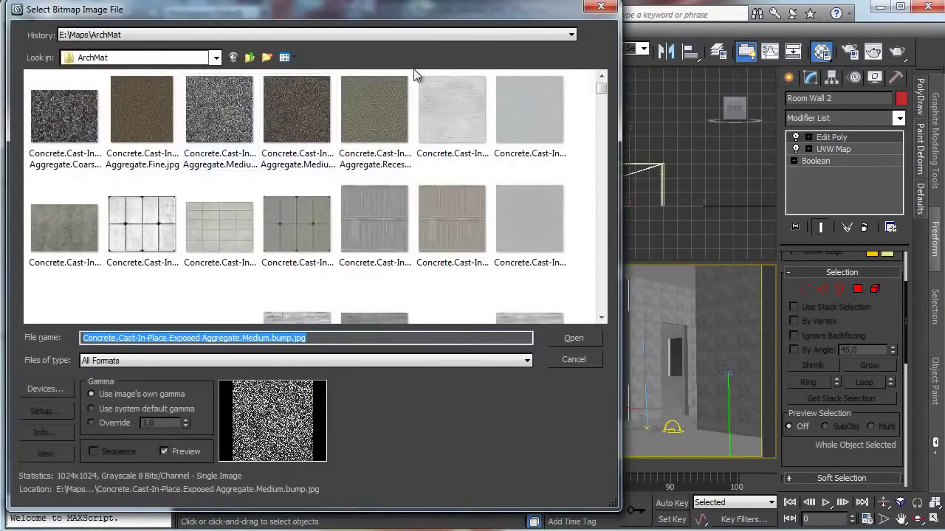
left_click(251, 59)
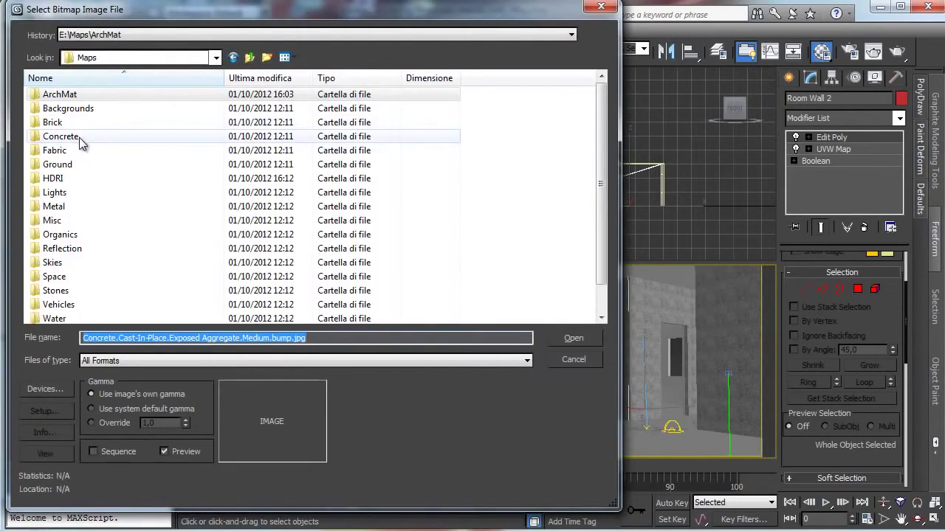
double_click(80, 291)
left_click_drag(599, 137, 376, 81)
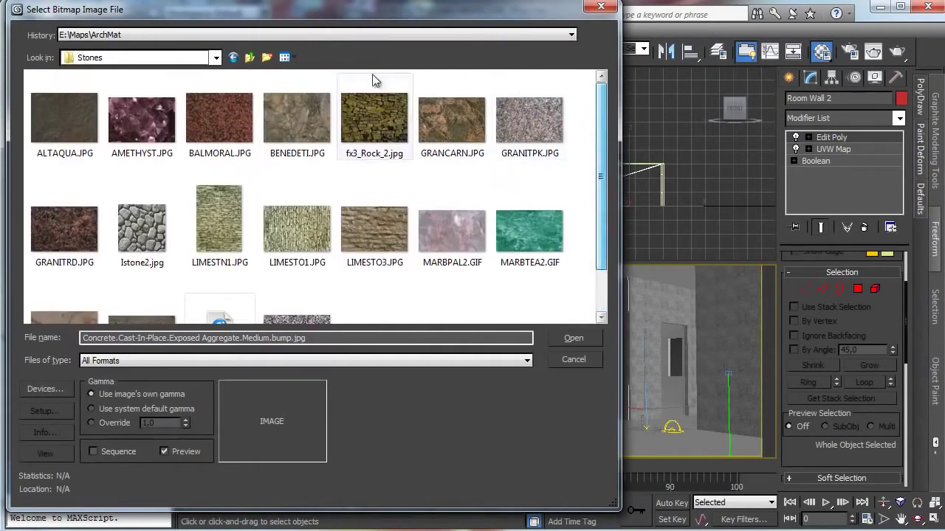
left_click(250, 57)
double_click(63, 95)
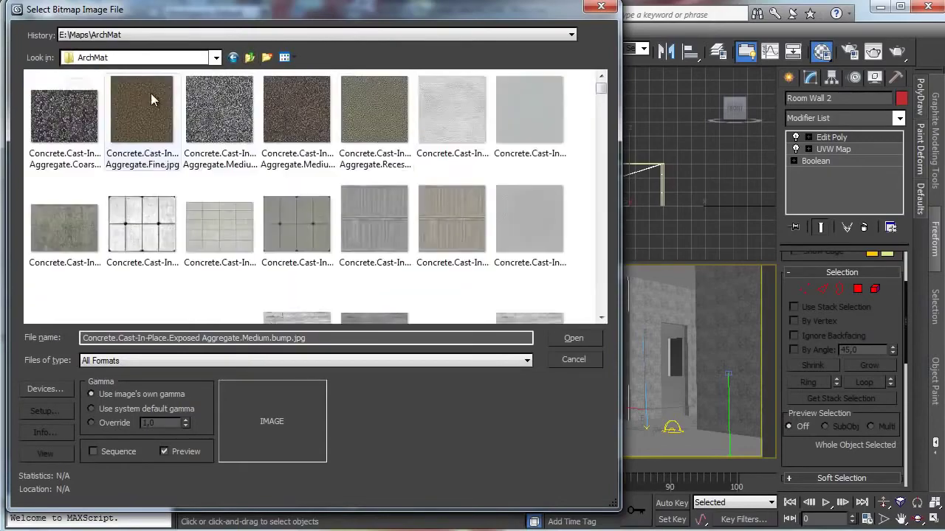
Load Masonry.Unit Masonry.Brick.Modular.English Cross.jpg from the ArchMat folder as the Exterior wall material's diffuse bitmap.
left_click_drag(602, 82, 604, 130)
scroll(602, 103, "down", 8)
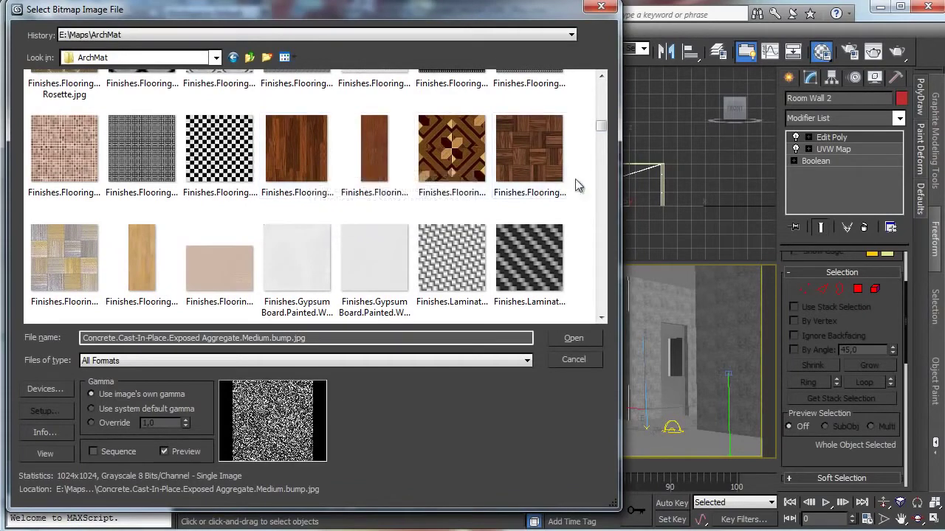
left_click_drag(602, 126, 602, 186)
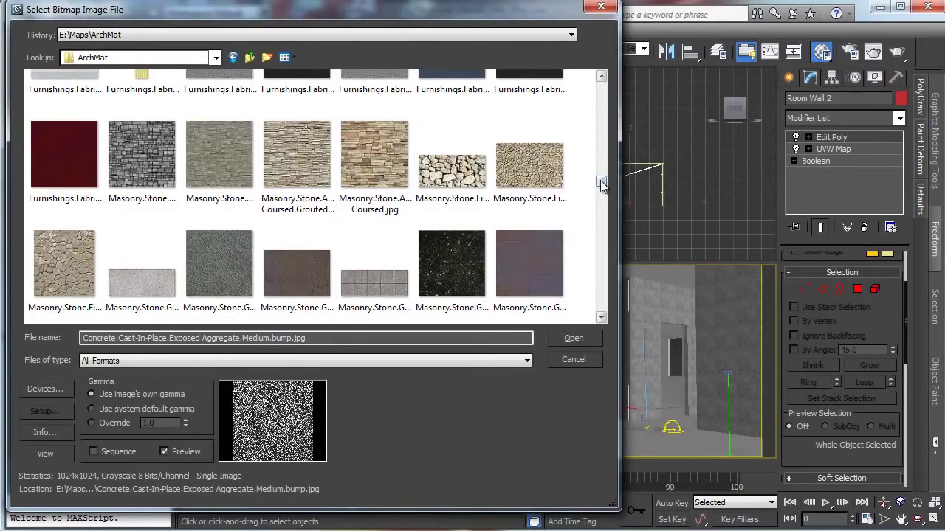
scroll(602, 185, "down", 2)
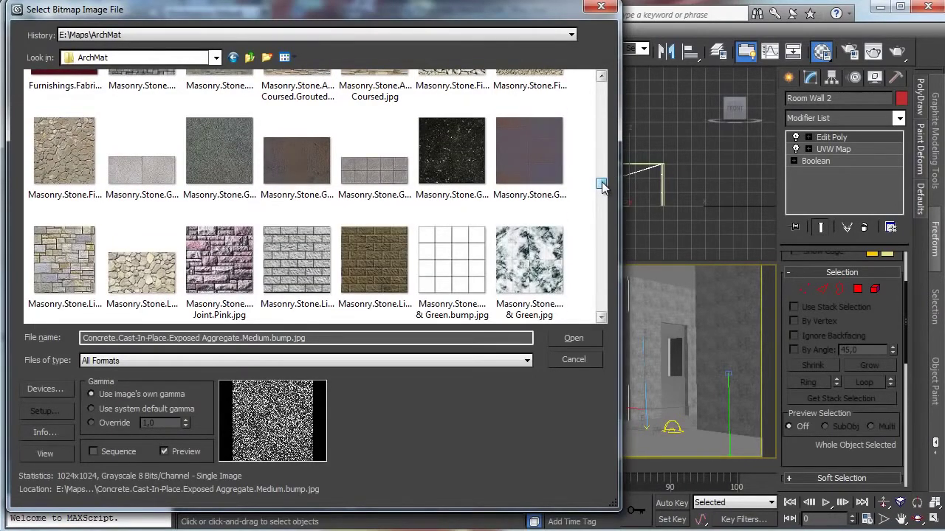
scroll(603, 187, "down", 5)
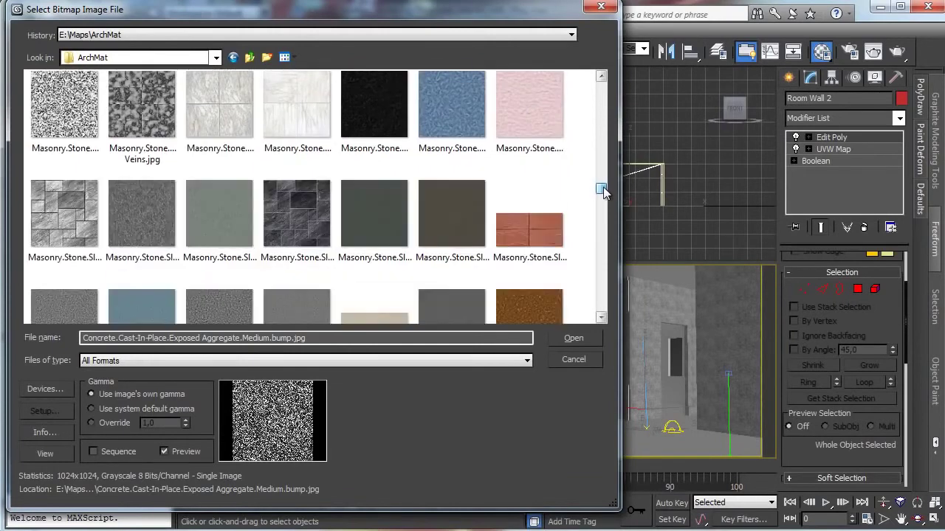
scroll(603, 190, "down", 4)
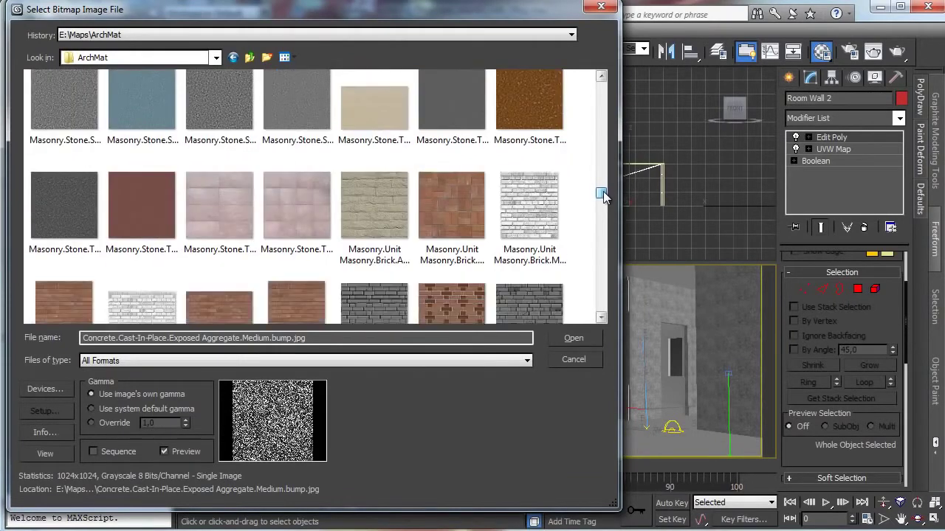
scroll(602, 195, "down", 1)
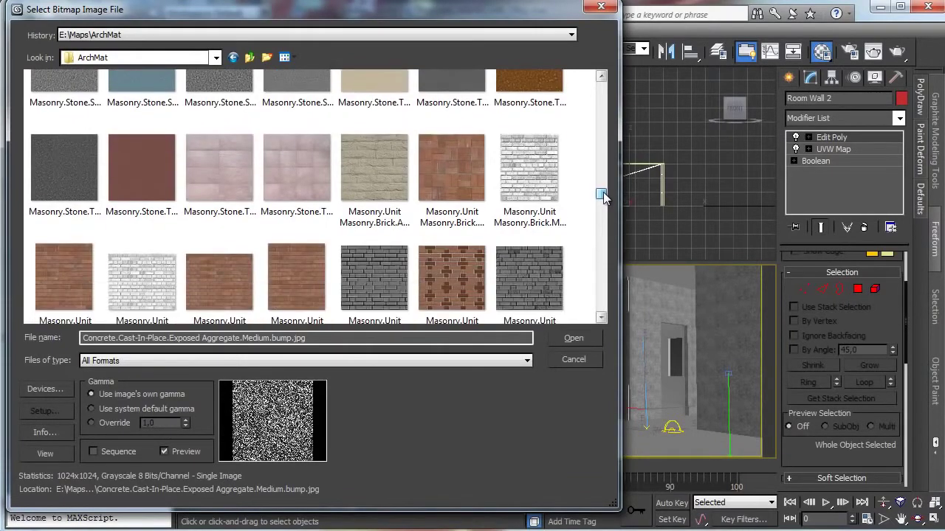
scroll(603, 193, "down", 2)
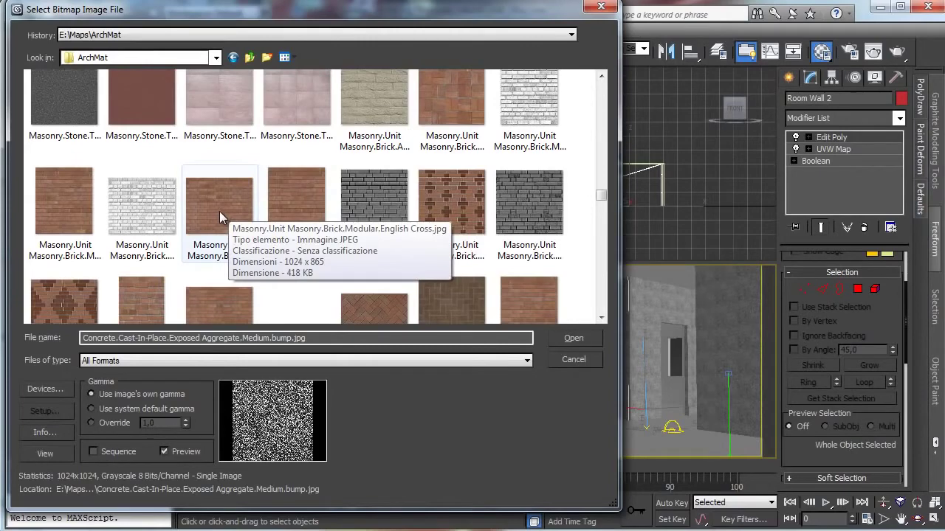
left_click_drag(604, 194, 604, 201)
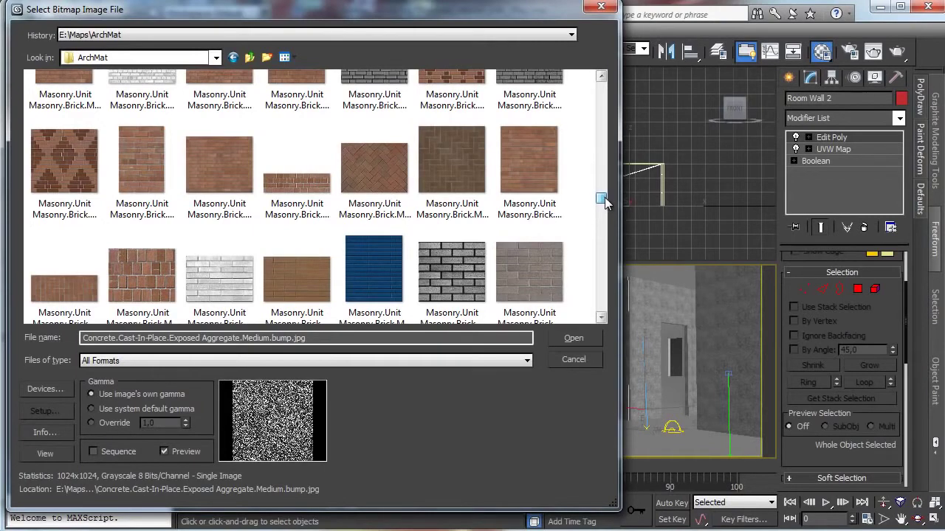
scroll(603, 203, "up", 1)
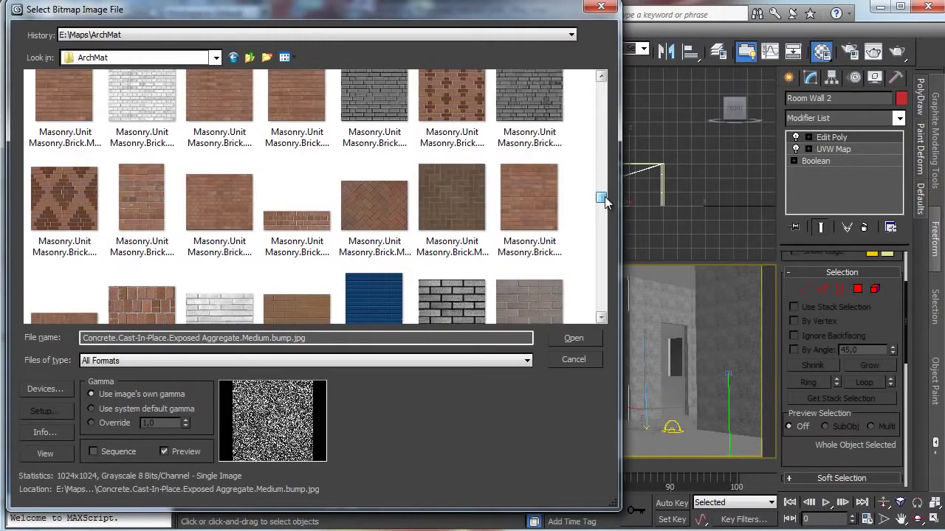
scroll(604, 201, "up", 2)
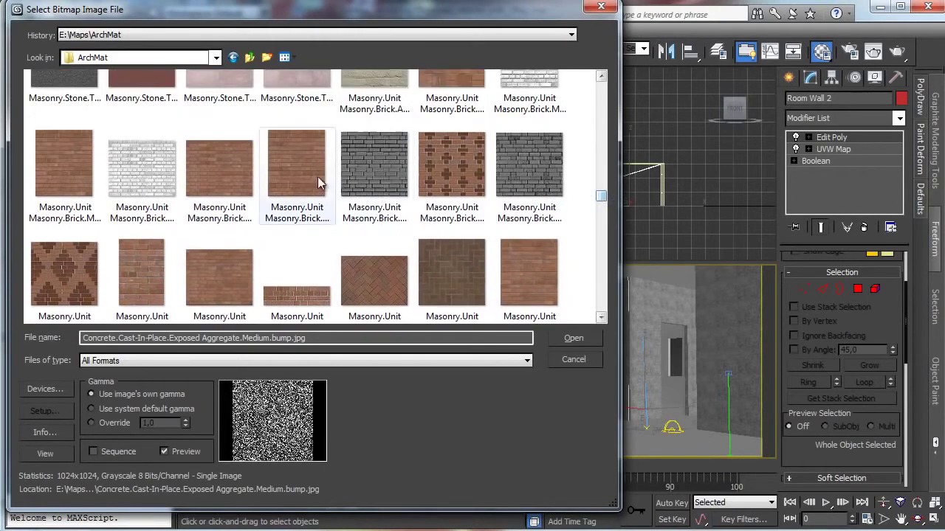
left_click(228, 175)
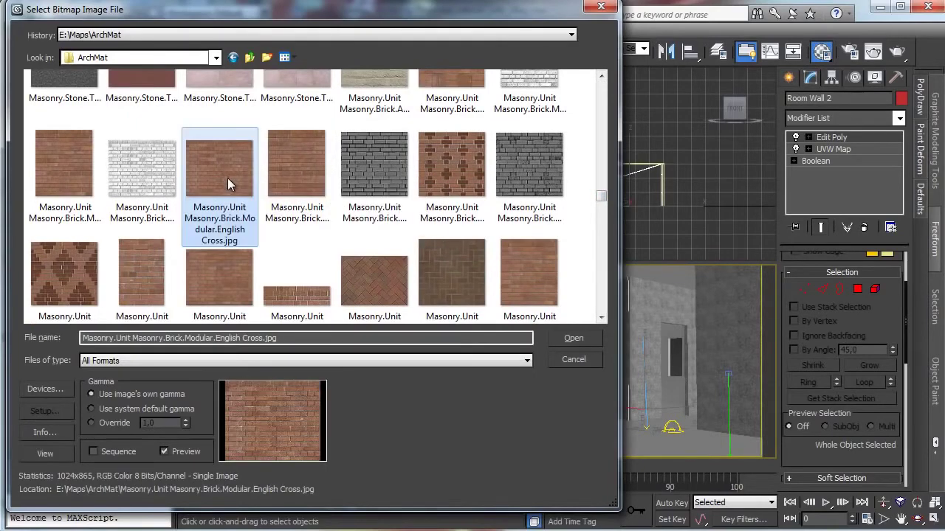
left_click(573, 339)
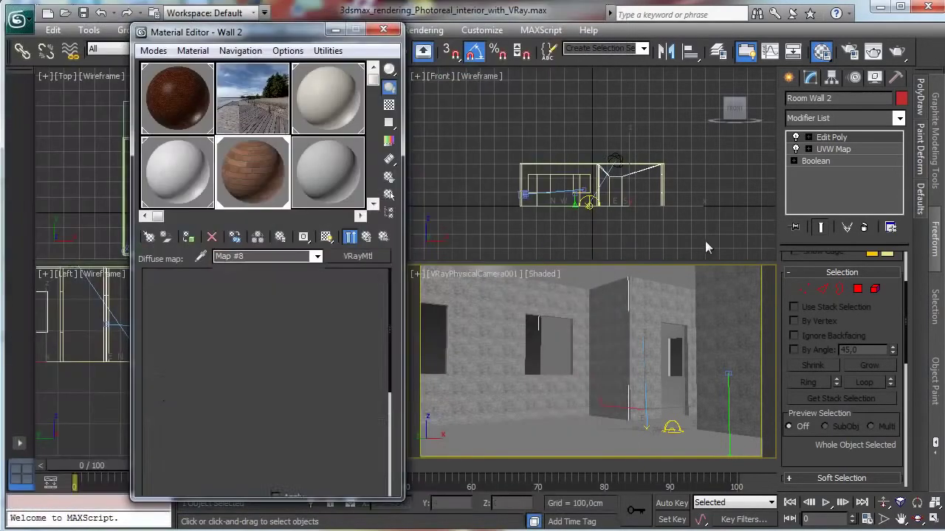
Show the brick map in the maximized camera viewport, with blur 0,01 and both U and V tiling set to 3,0.
left_click(327, 237)
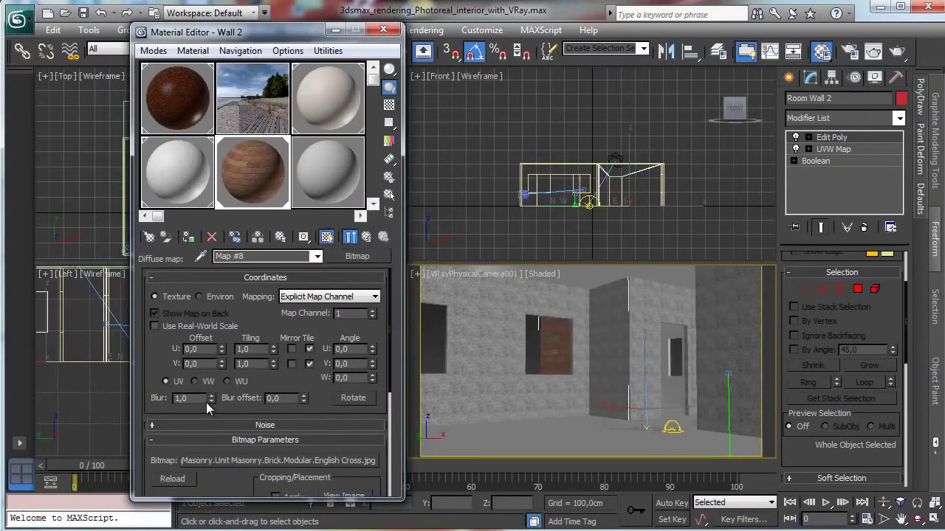
left_click_drag(210, 401, 211, 506)
double_click(259, 350)
type("3")
key("Return")
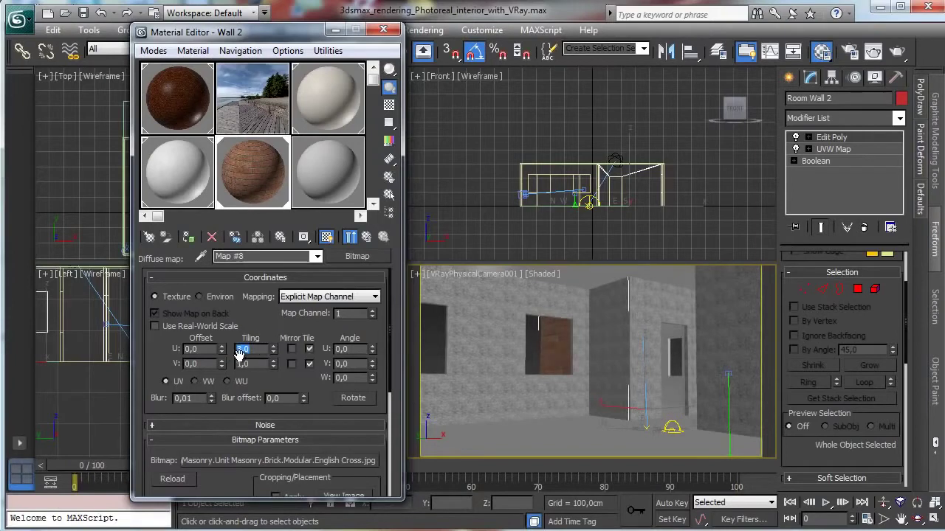
double_click(255, 365)
type("3")
key("Return")
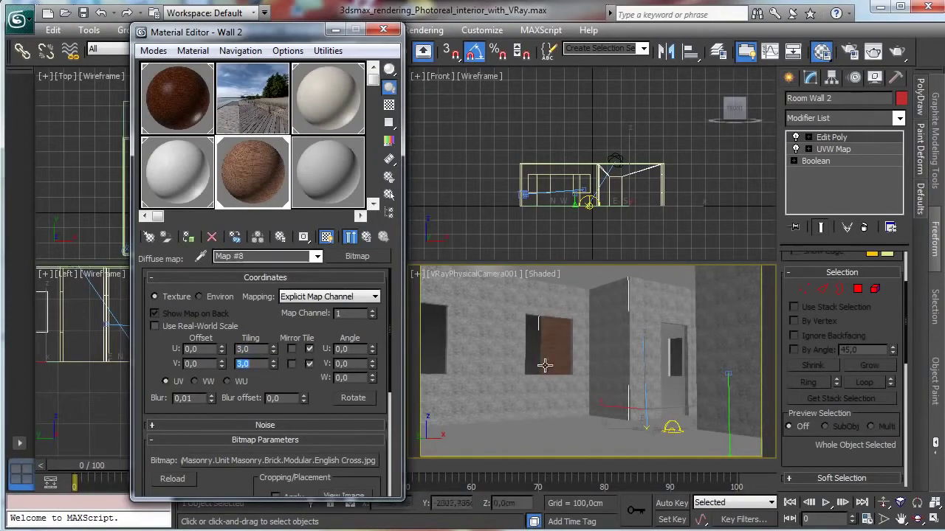
left_click(935, 519)
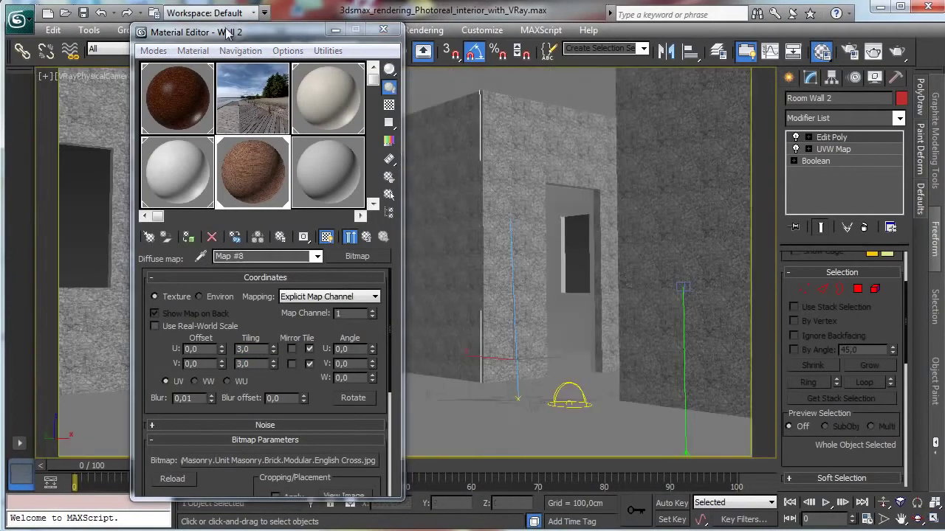
left_click_drag(253, 36, 716, 47)
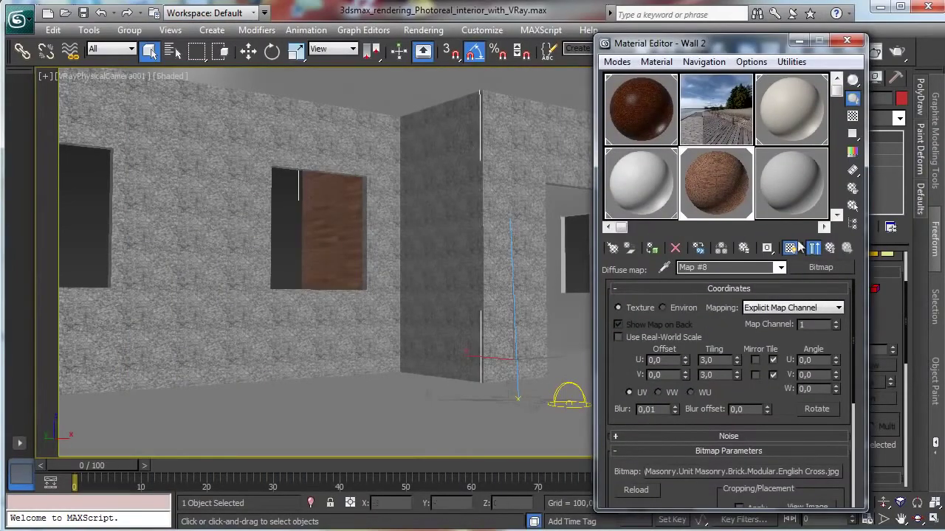
Copy the Exterior wall material's brick diffuse map into its Bump map slot.
left_click(831, 248)
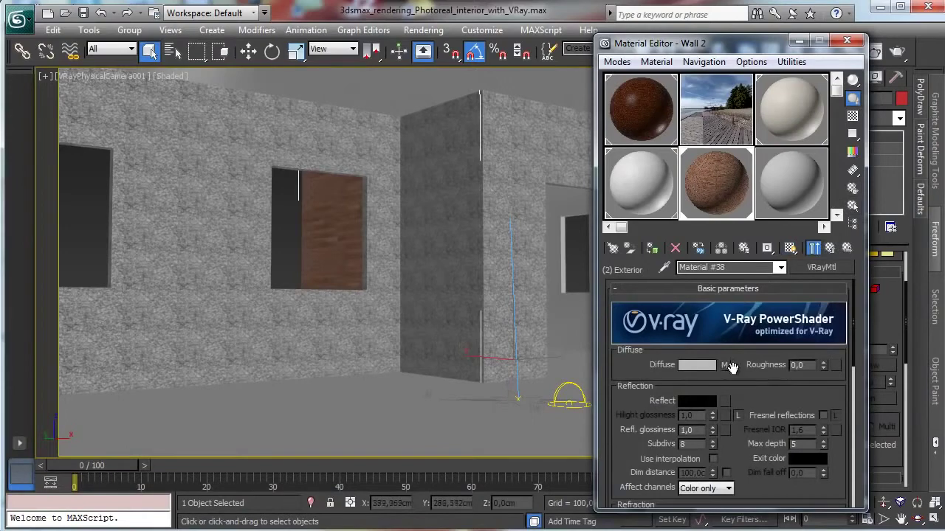
scroll(753, 391, "down", 5)
scroll(740, 394, "down", 3)
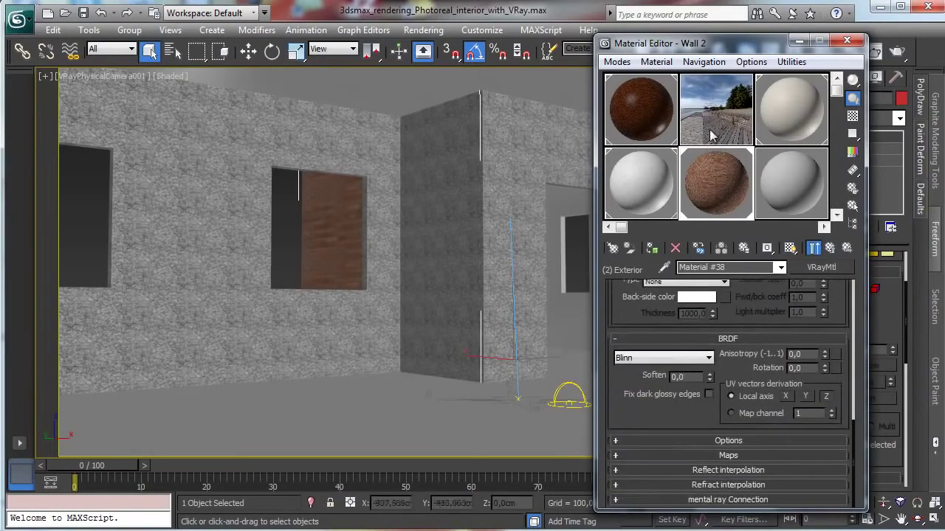
left_click(759, 455)
scroll(803, 378, "down", 5)
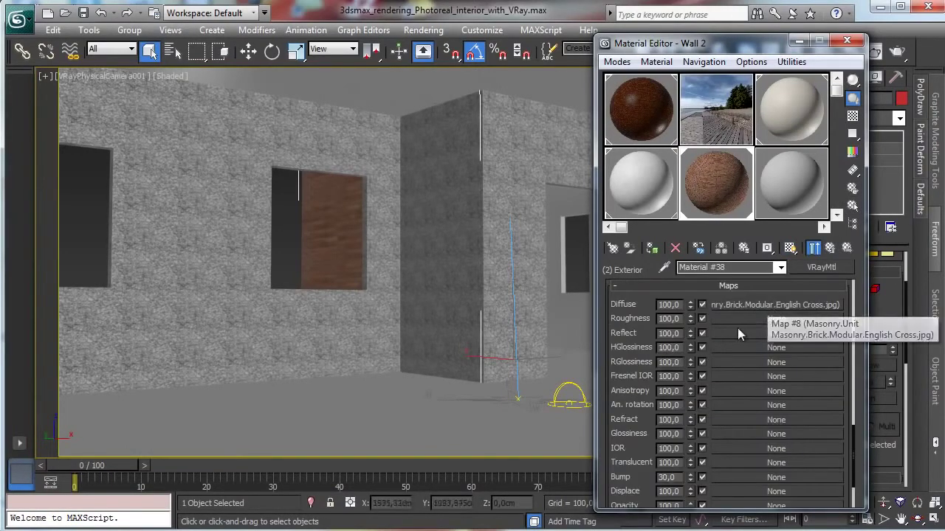
left_click_drag(748, 482, 741, 474)
left_click(711, 321)
Replace the Bump map's bitmap with Masonry.Unit Masonry.Brick.Modular.English Cross.bump.jpg.
left_click(775, 477)
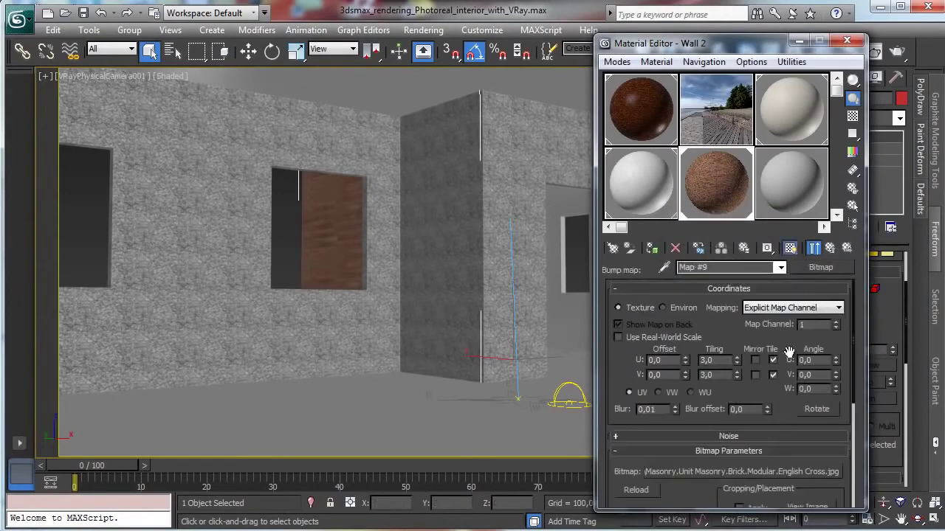
left_click(780, 472)
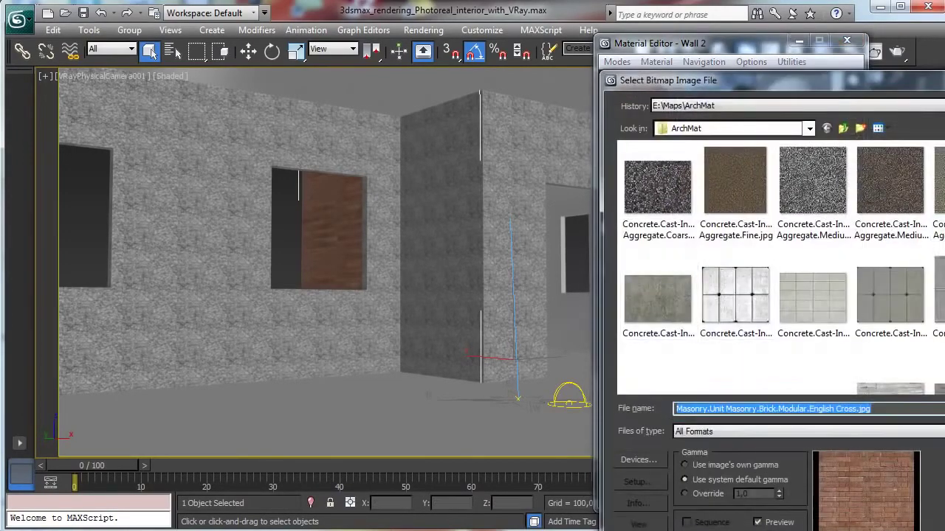
left_click_drag(932, 94, 443, 29)
left_click_drag(700, 89, 701, 221)
left_click_drag(699, 215, 688, 208)
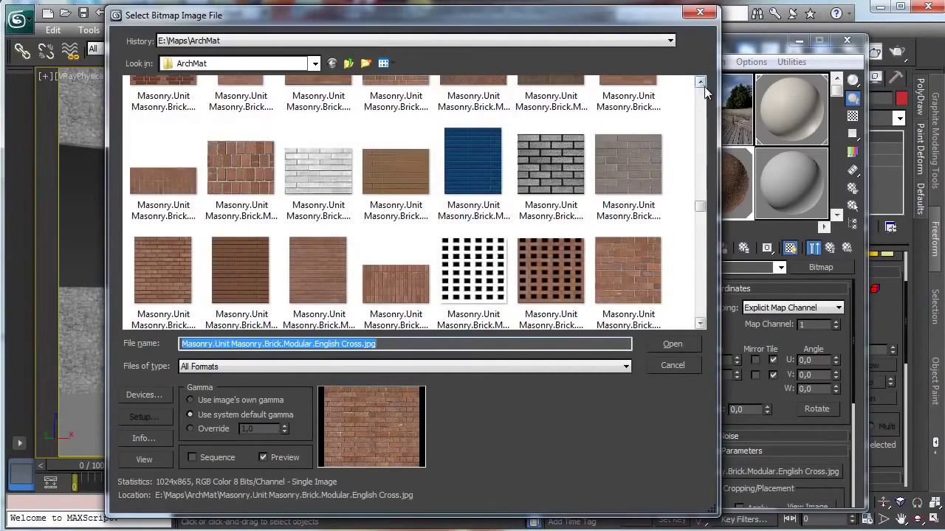
scroll(705, 86, "up", 2)
left_click(241, 111)
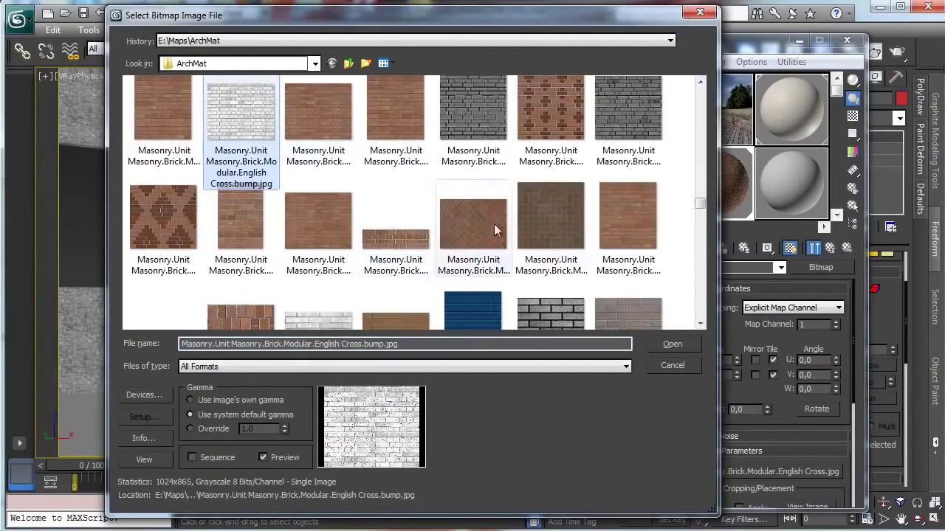
left_click(692, 345)
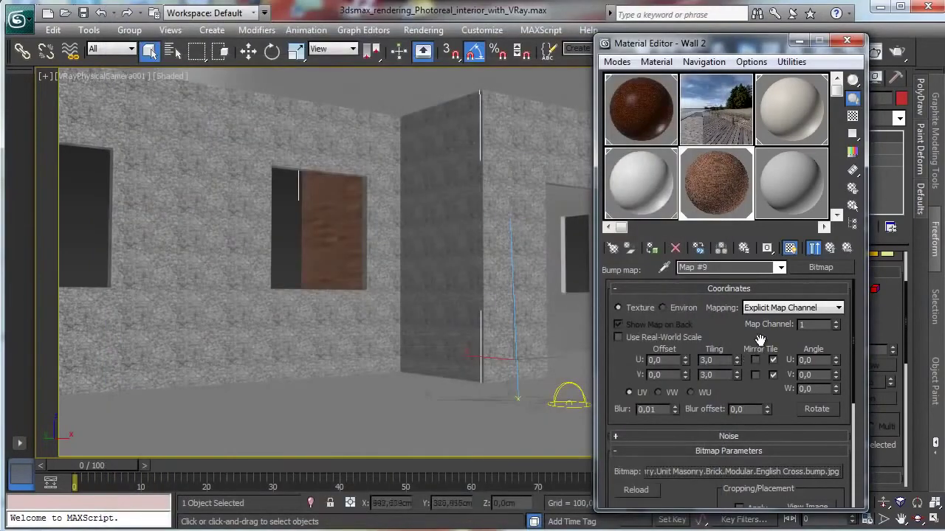
Return to the Exterior wall material and disable its Bump map.
left_click(830, 248)
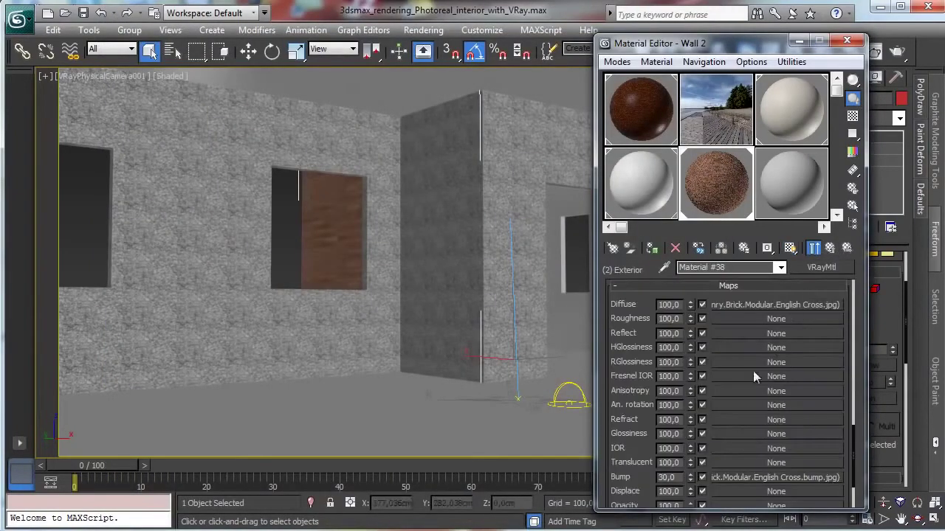
left_click(702, 477)
left_click_drag(722, 45, 164, 54)
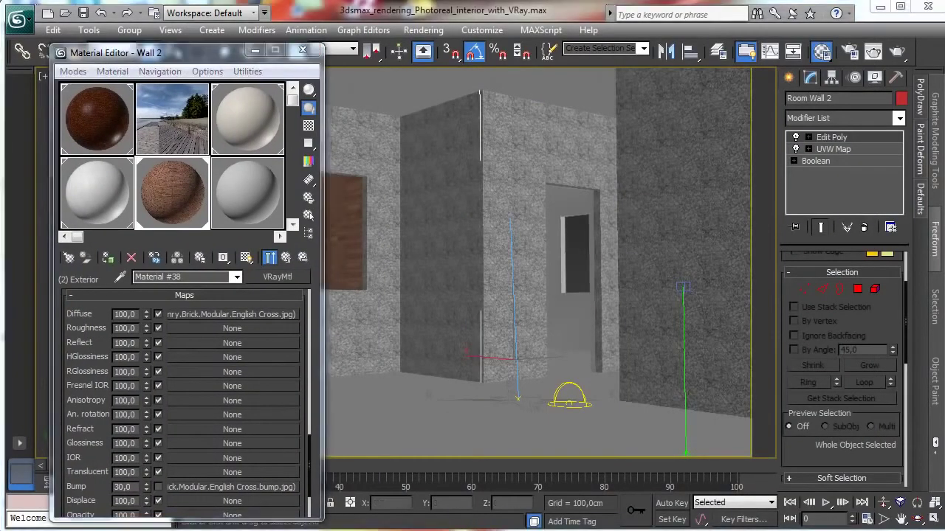
Render only a region around the middle window in the V-Ray frame buffer, and turn region rendering off again.
key("alt+Tab")
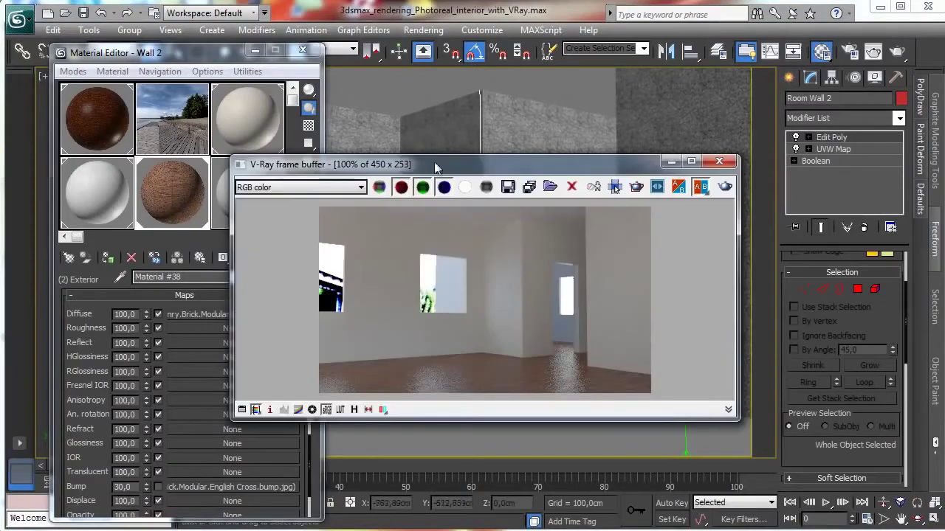
left_click_drag(451, 169, 502, 129)
left_click(665, 146)
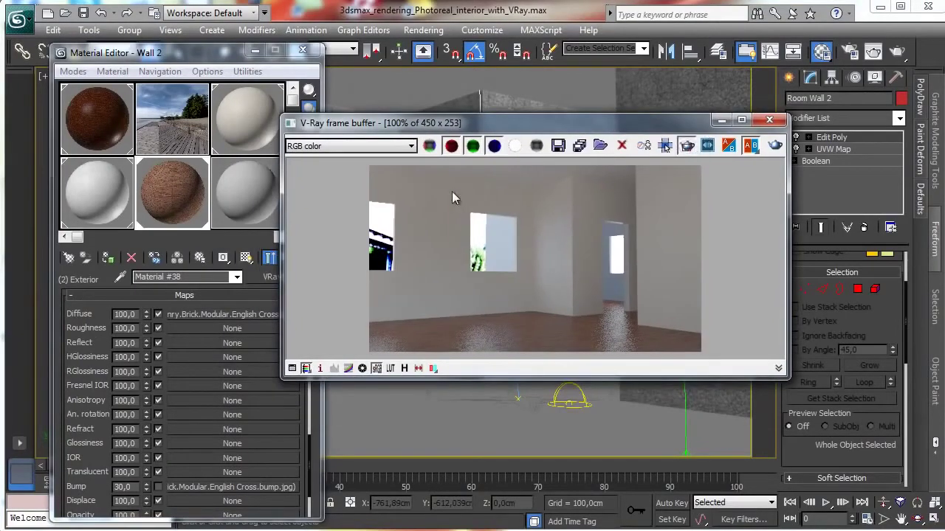
left_click_drag(452, 191, 556, 305)
left_click(775, 145)
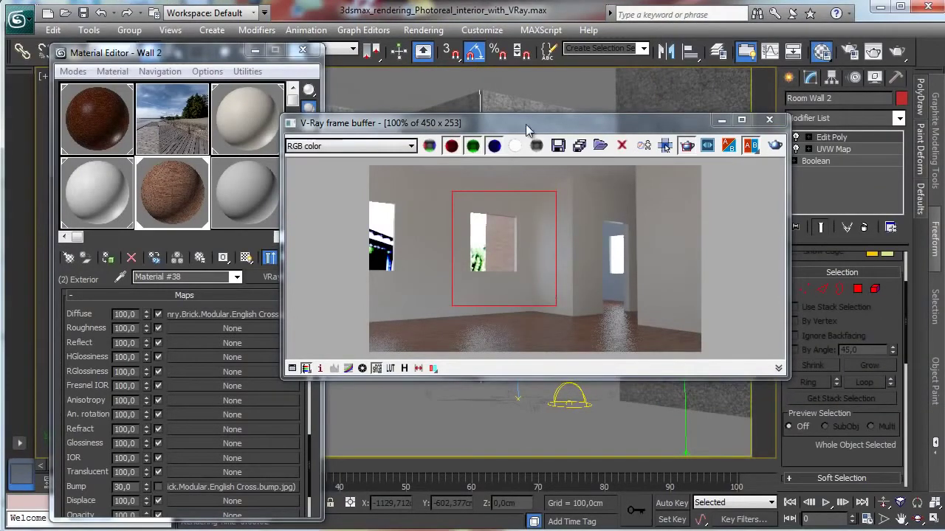
left_click_drag(590, 122, 662, 93)
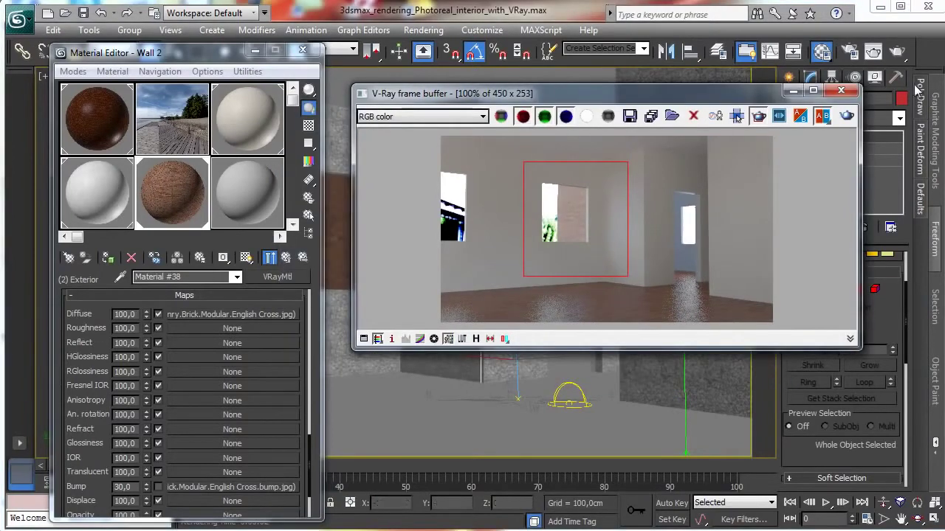
left_click(758, 115)
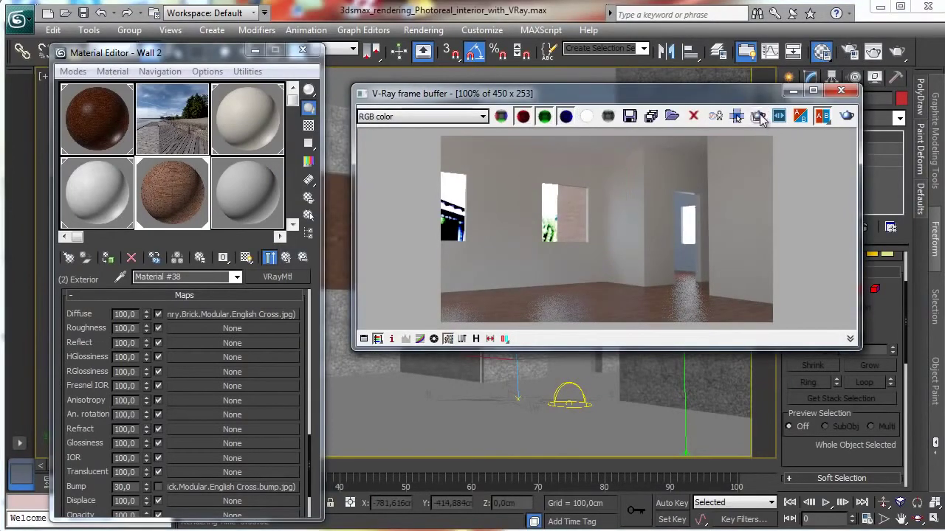
Set the render output size to 900 × 506 and render the camera view.
left_click(849, 51)
left_click(68, 78)
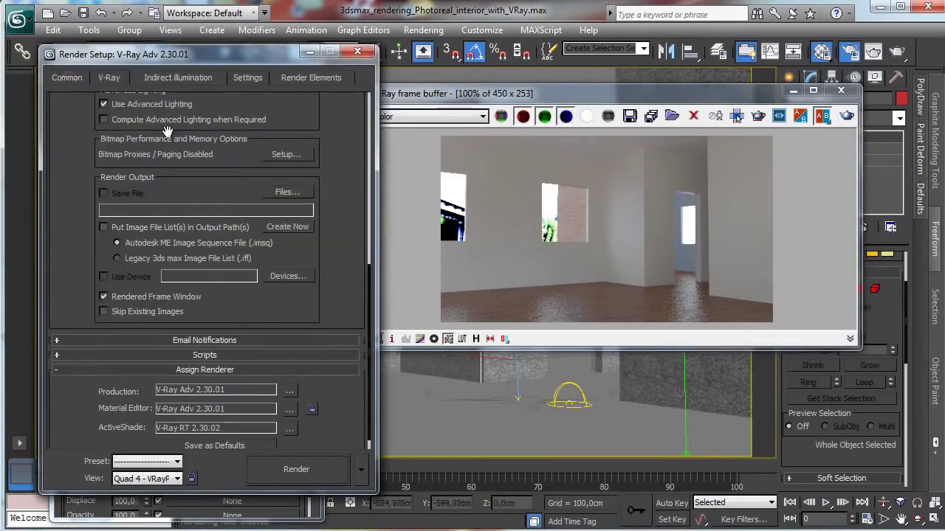
scroll(214, 251, "up", 5)
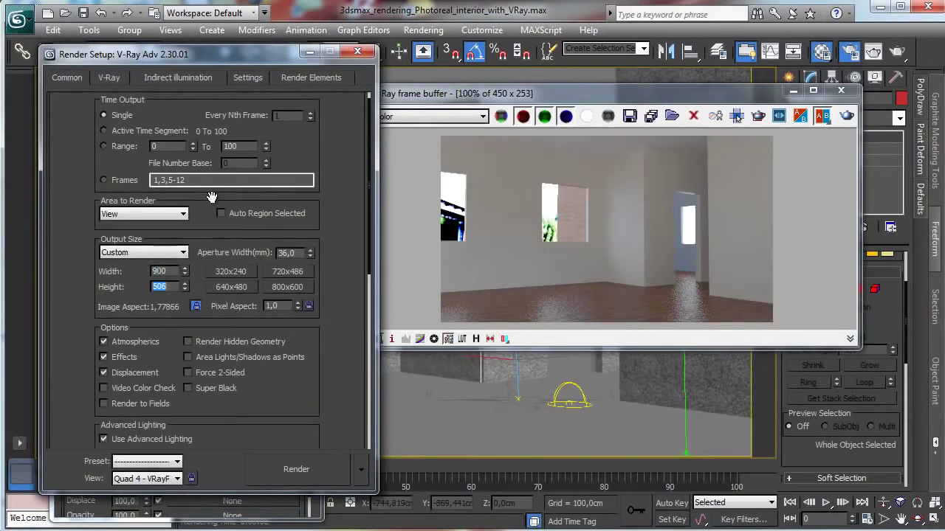
left_click(325, 469)
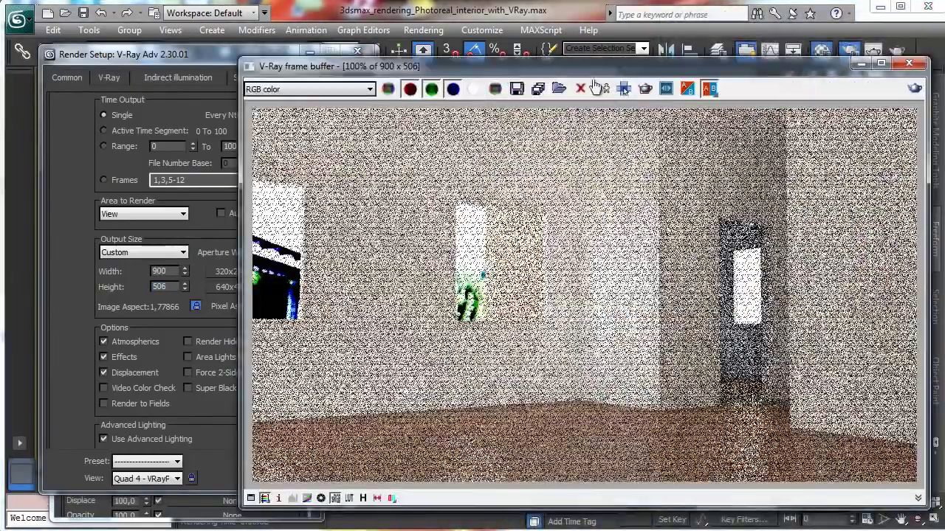
Draw a render region around the middle window in the V-Ray frame buffer and render only that region.
left_click(646, 89)
left_click_drag(445, 171, 587, 376)
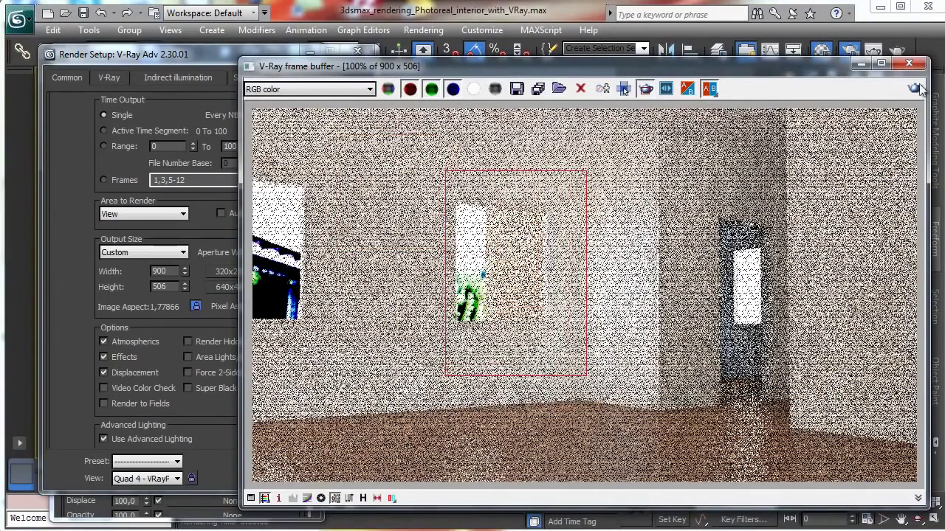
left_click(915, 89)
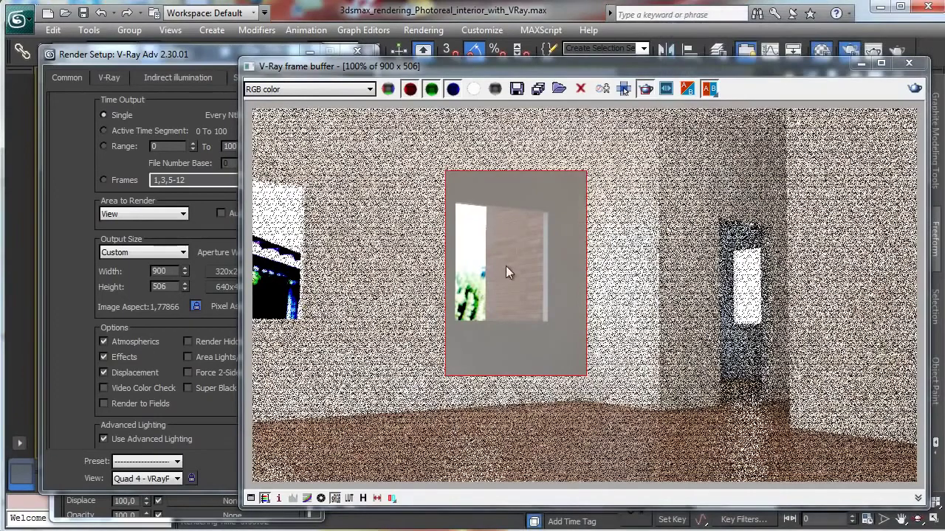
Copy the Exterior wall material's Bump bitmap into its Displace slot as an independent copy.
left_click(308, 50)
left_click_drag(201, 57, 161, 41)
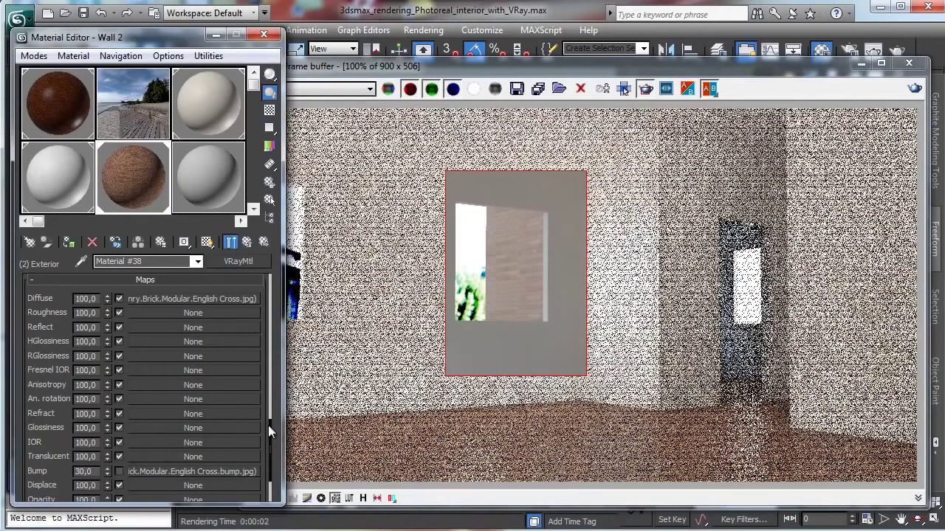
left_click_drag(269, 425, 269, 465)
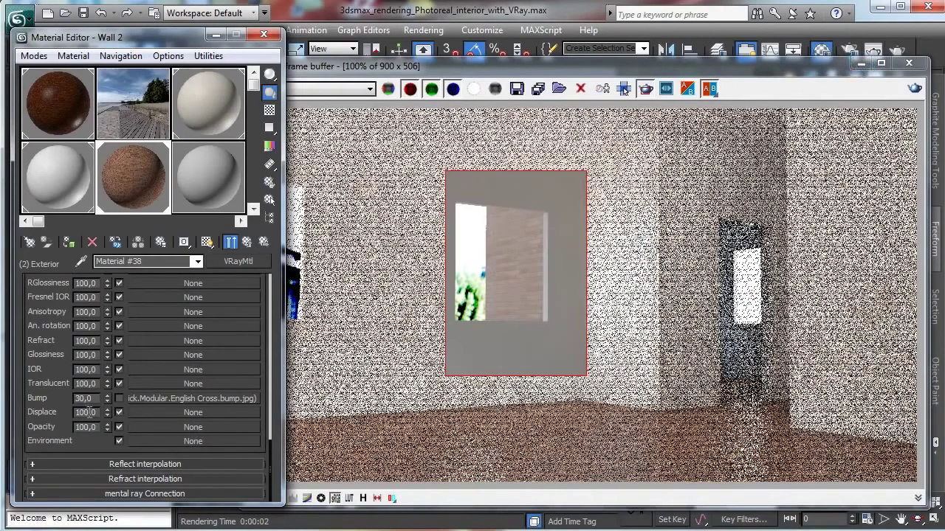
left_click_drag(152, 399, 151, 410)
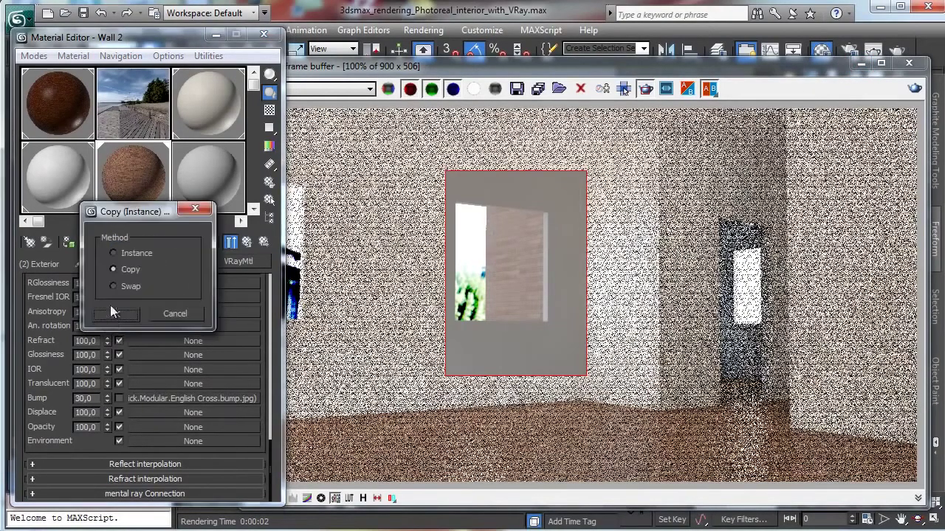
left_click(116, 312)
Set the Exterior material's Displace amount to 20 and render the window region again.
double_click(99, 414)
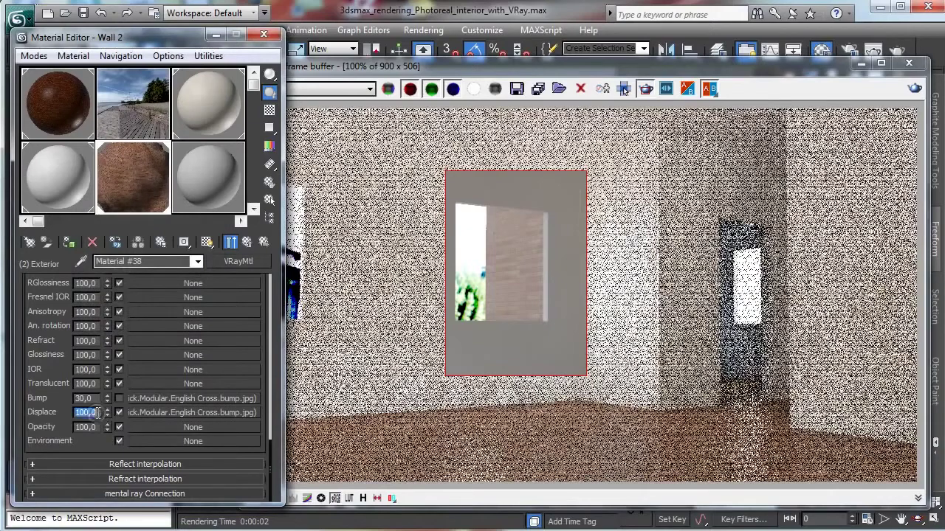
type("20")
key("Return")
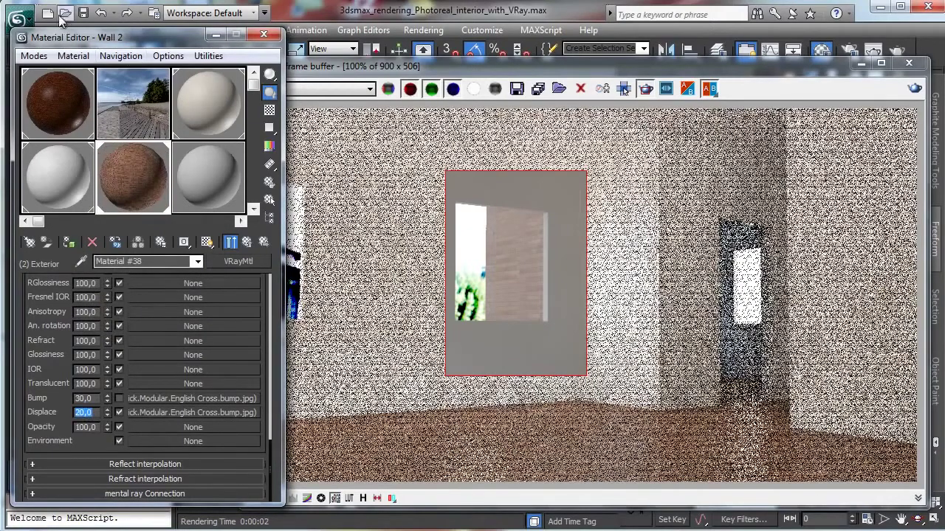
left_click(916, 88)
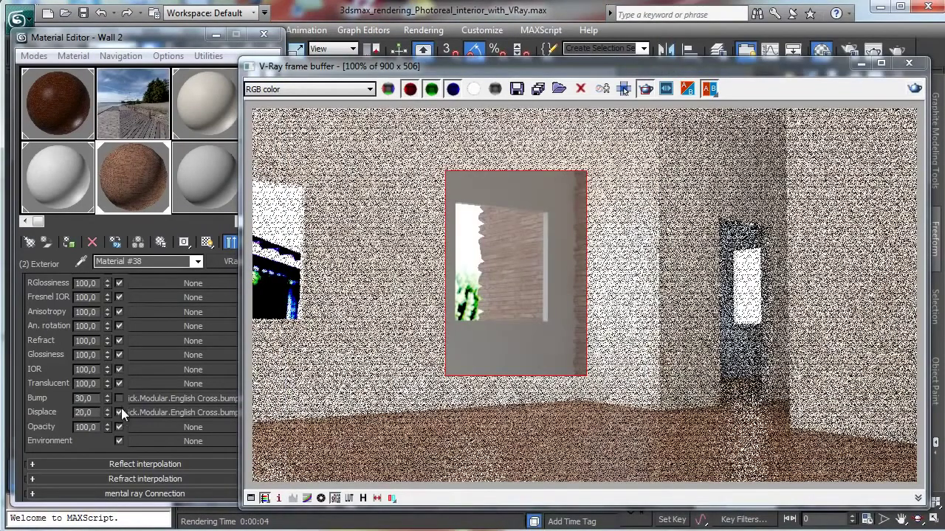
Set the Displace amount to 10, open the displacement bitmap's parameters, and render the window region again.
left_click(102, 412)
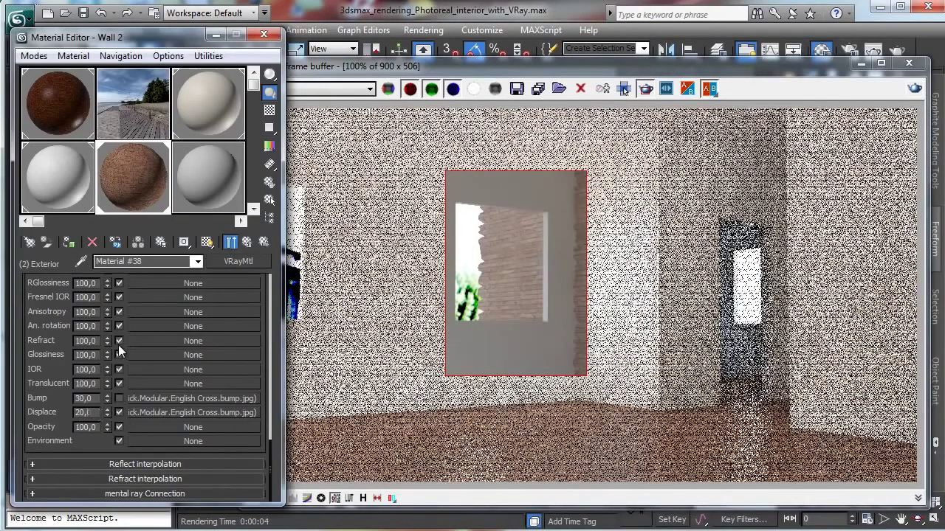
type("10")
key("Return")
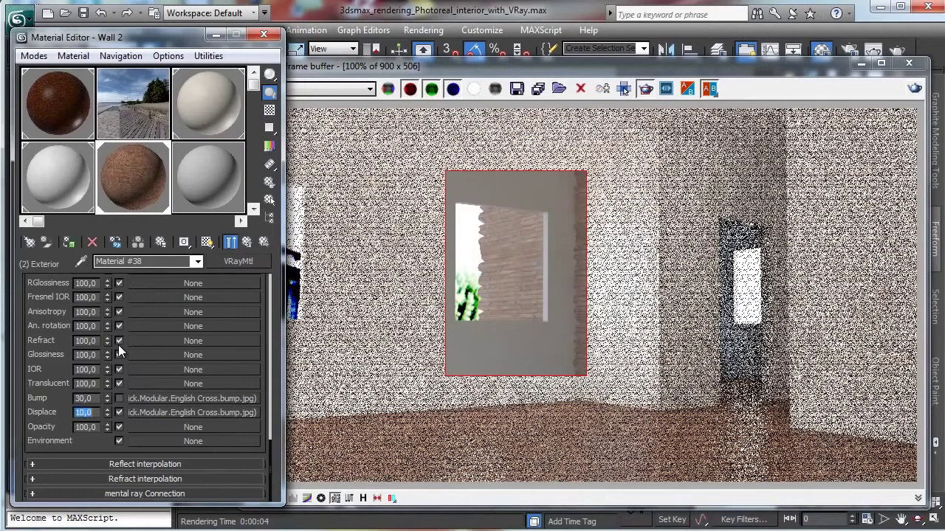
left_click(145, 413)
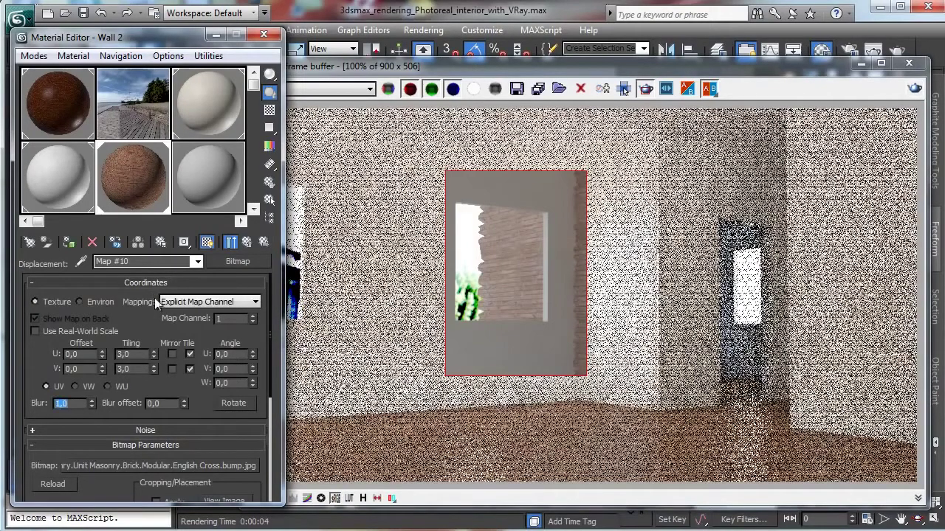
left_click(914, 89)
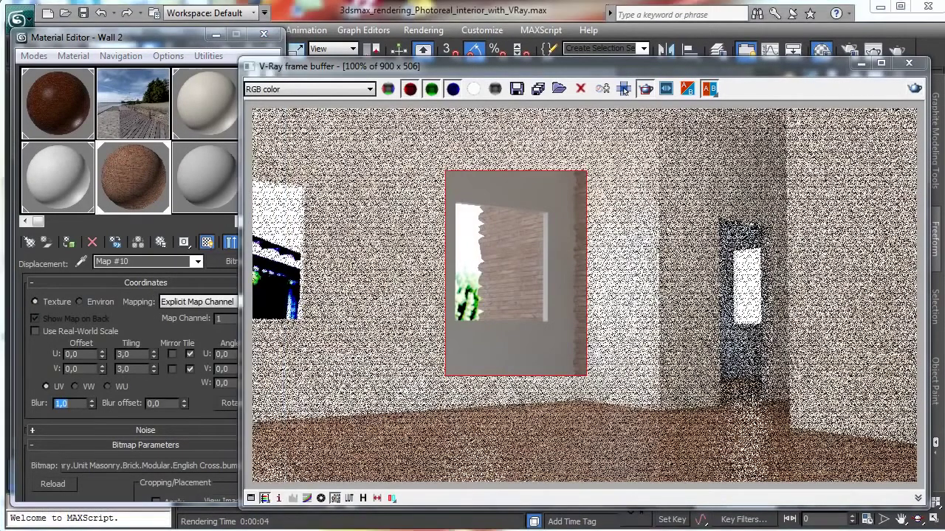
Set the V-Ray default displacement edge length to 1 pixel and render the window region again.
left_click(624, 89)
left_click(586, 73)
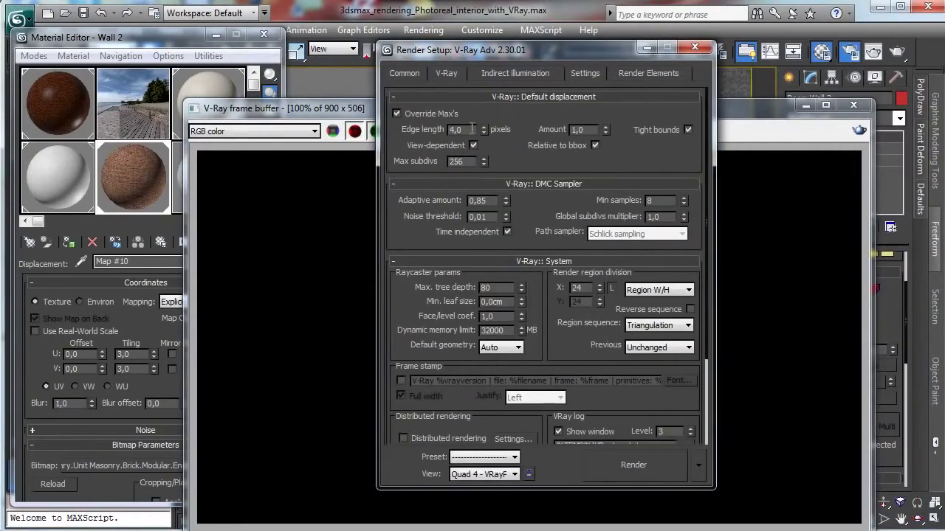
double_click(455, 129)
type("1")
key("Return")
left_click(695, 47)
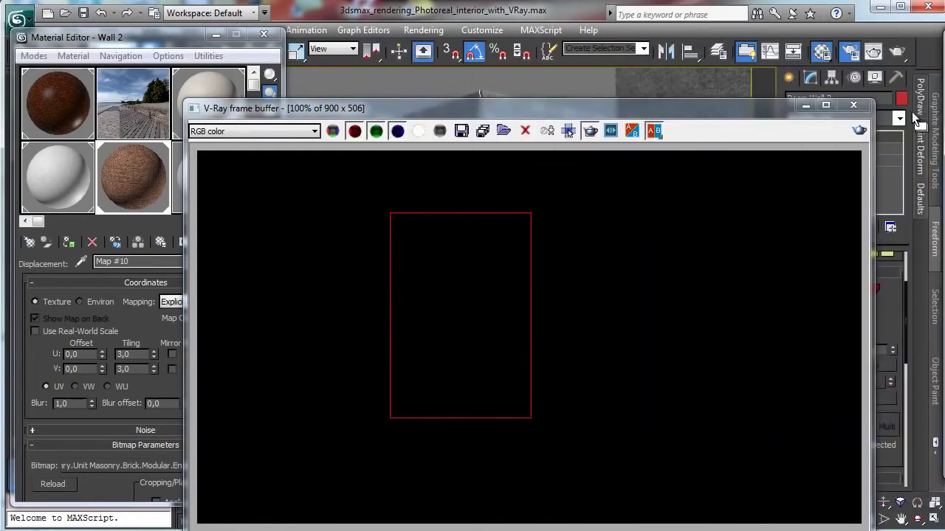
left_click(859, 131)
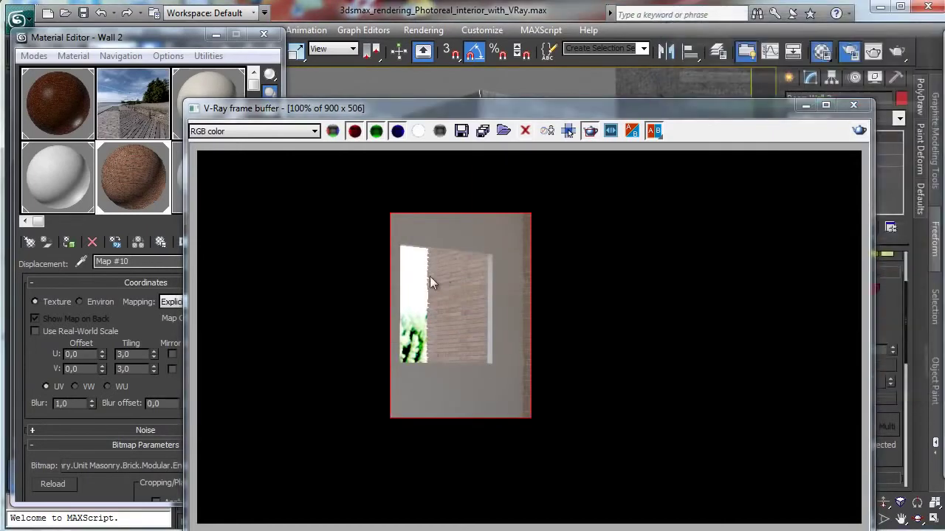
Set the Exterior material's Displace amount to 5 and show its displacement map alone in an enlarged preview.
left_click(805, 105)
left_click(247, 242)
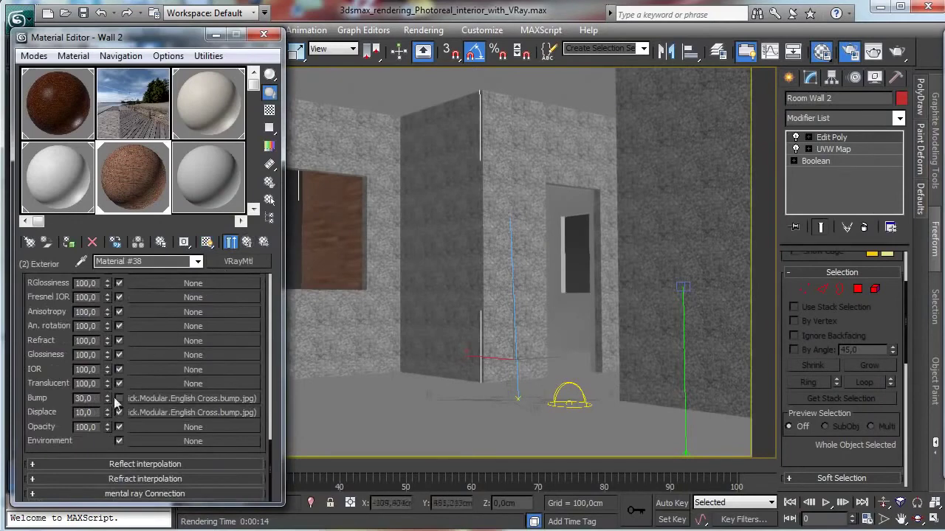
double_click(95, 414)
left_click(221, 413)
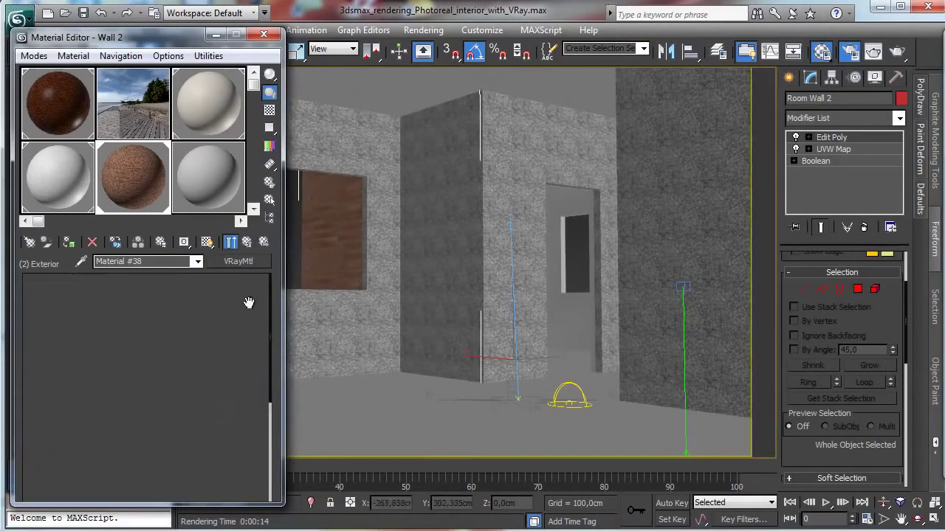
left_click(231, 244)
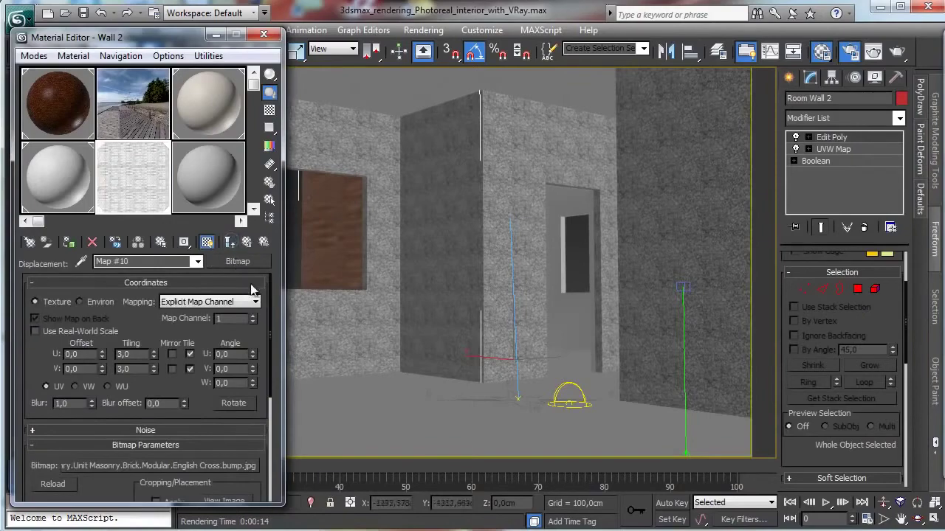
double_click(147, 198)
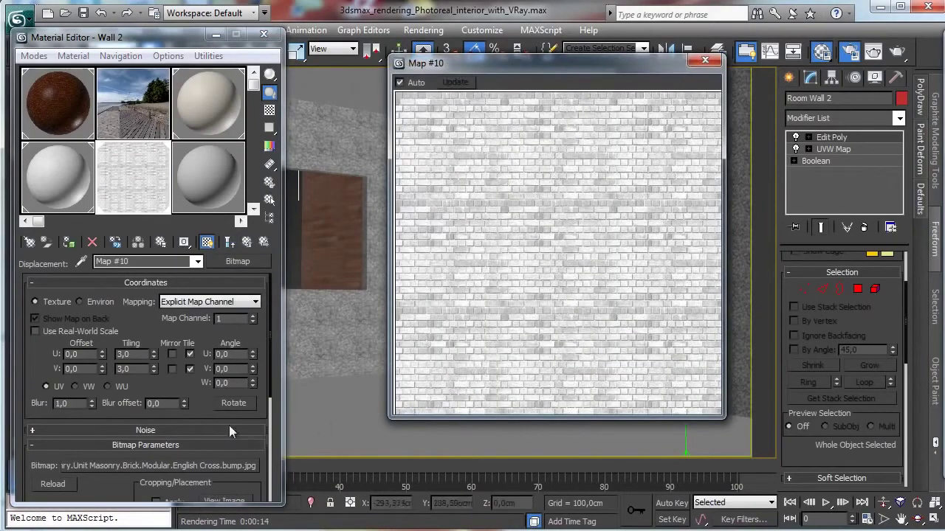
Change the displacement map to a Color Correction map, keeping the brick bitmap as its sub-map.
scroll(203, 399, "down", 3)
left_click(237, 261)
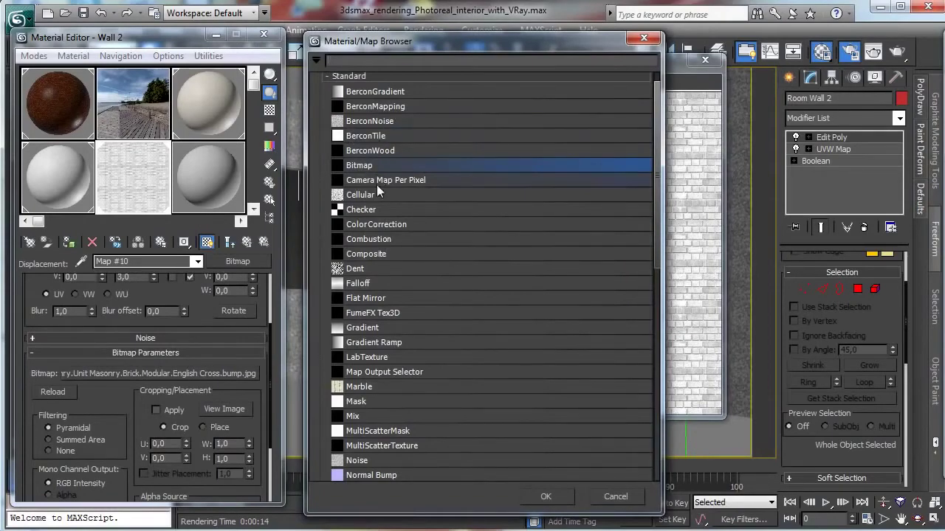
double_click(387, 224)
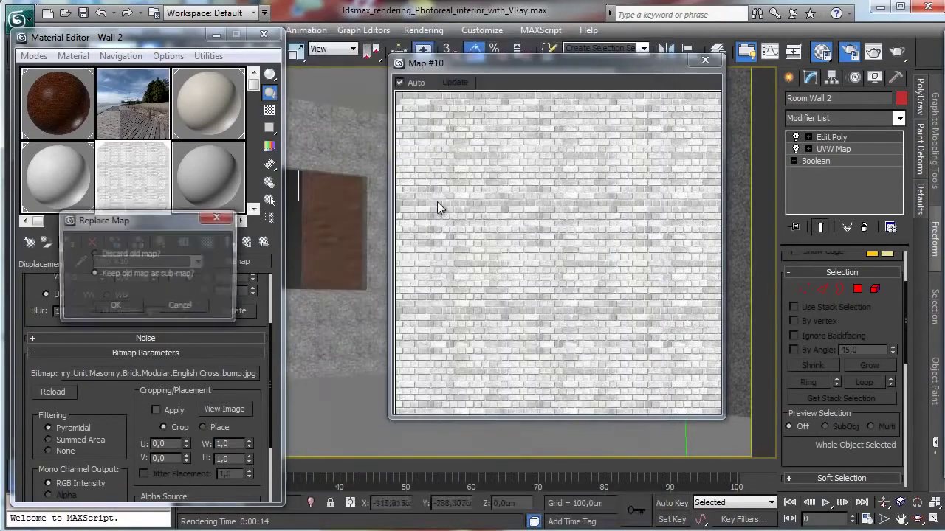
left_click(127, 306)
Set the Color Correction's saturation to -100, brightness to 32.89 and contrast to 89.369, then return to the Exterior material.
scroll(111, 324, "down", 3)
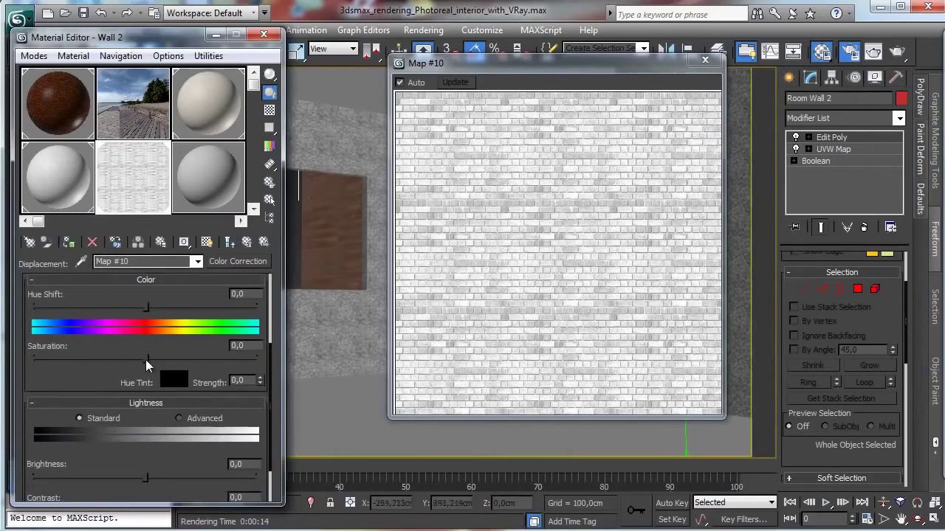
left_click_drag(147, 361, 91, 210)
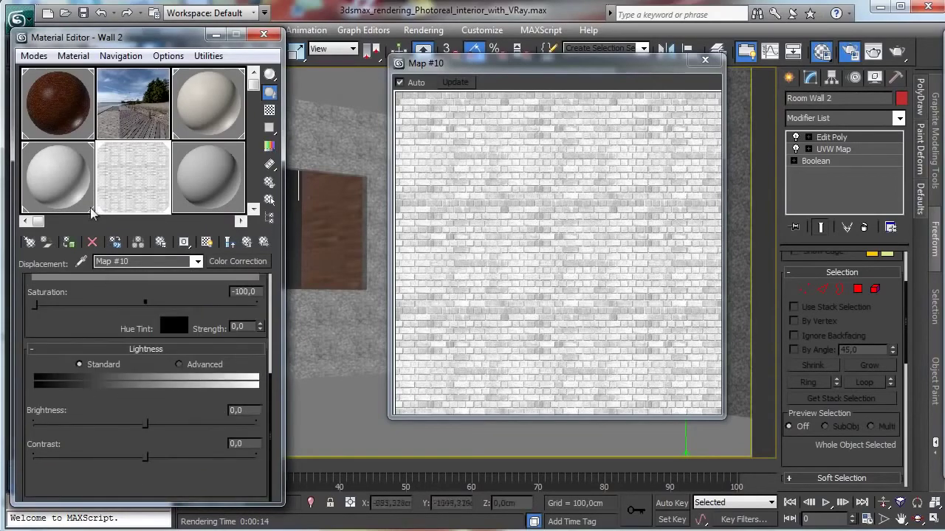
left_click_drag(144, 423, 184, 424)
left_click_drag(145, 457, 244, 457)
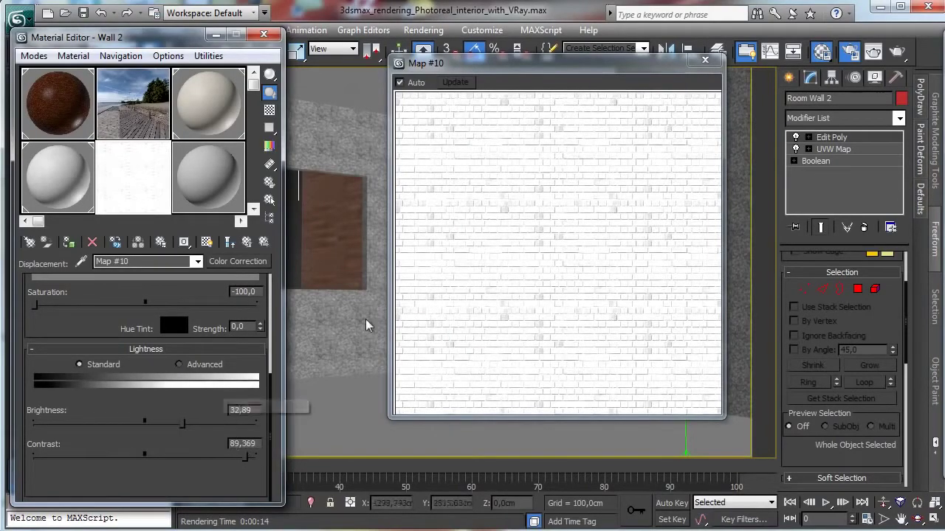
left_click(707, 61)
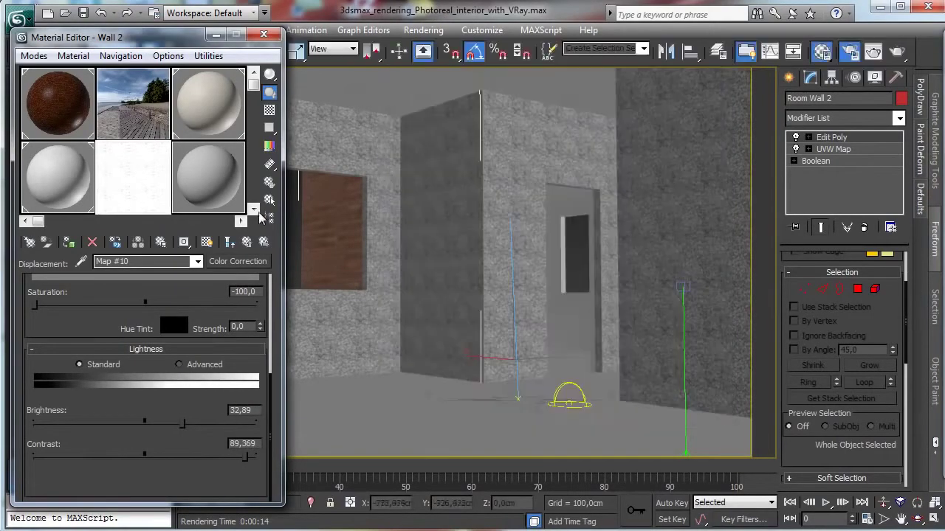
left_click(248, 242)
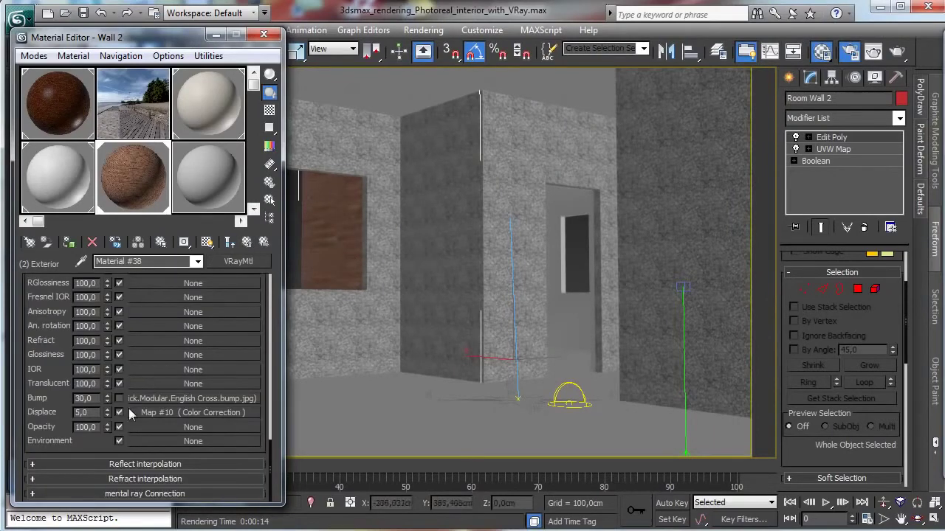
Try a Displace amount of 10 with the corrected map and render the window region.
double_click(90, 412)
type("10")
key("Return")
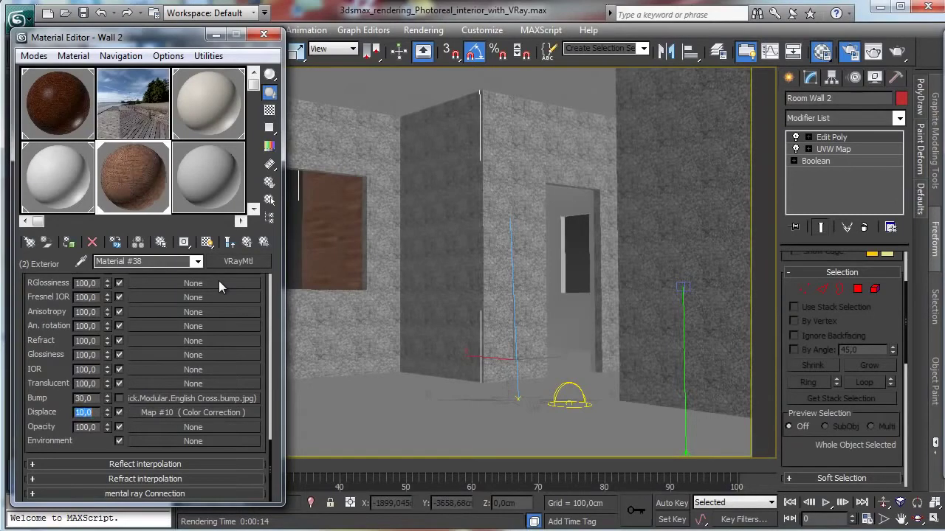
key("shift+q")
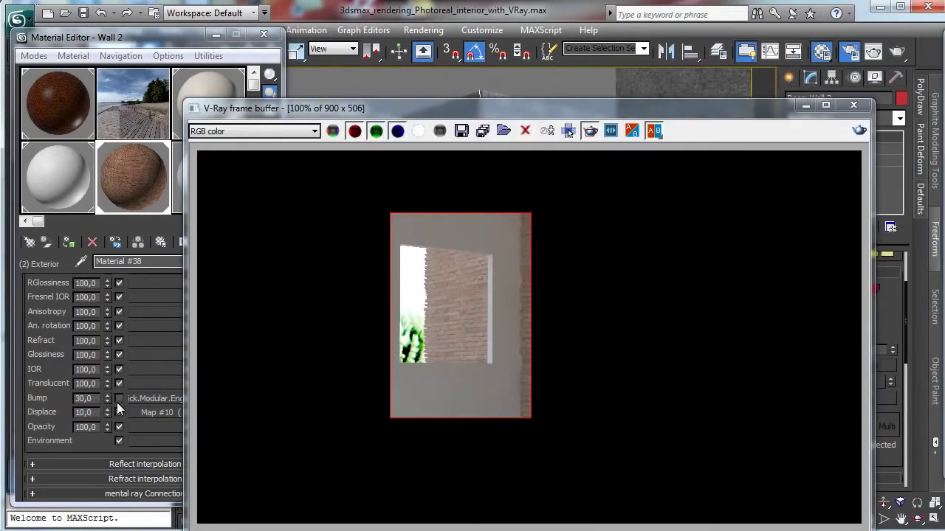
Set the Exterior material's Displace amount to 5, leaving the displacement map enabled.
left_click(94, 411)
key("BackSpace")
key("BackSpace")
key("BackSpace")
key("BackSpace")
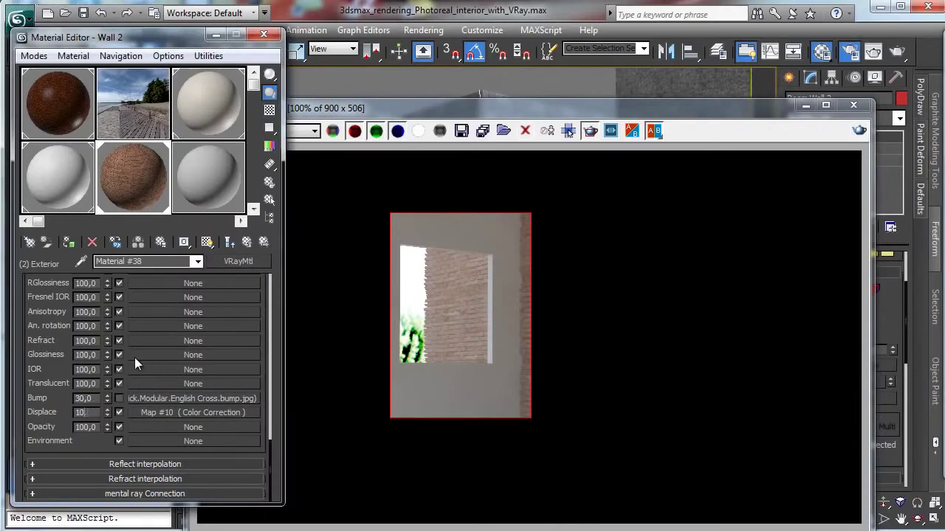
type("5")
key("Return")
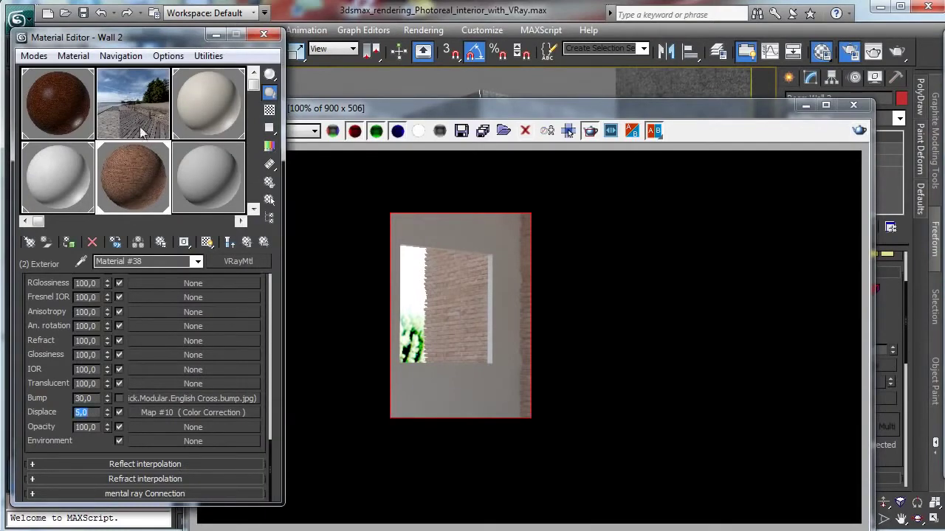
left_click(118, 413)
left_click(119, 412)
Turn off Displacement in the V-Ray global switches of the render setup and close the settings.
left_click(568, 131)
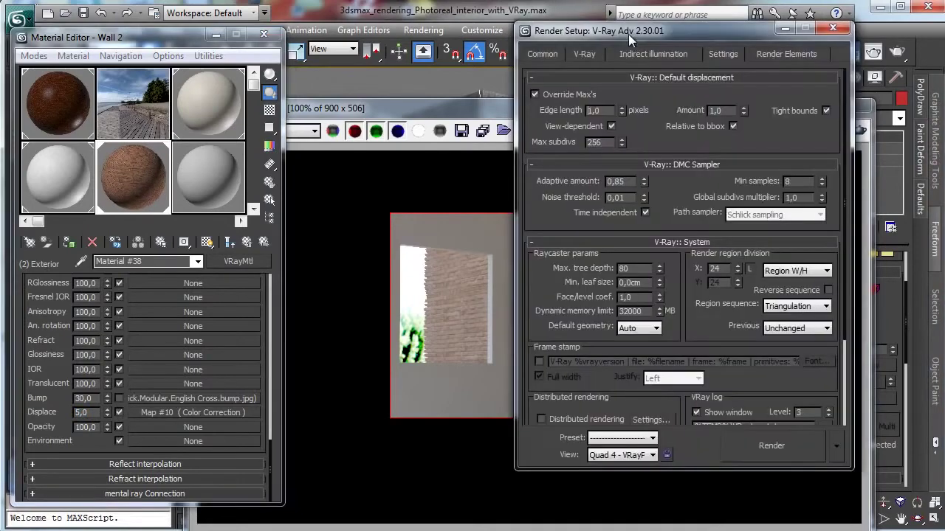
left_click(586, 56)
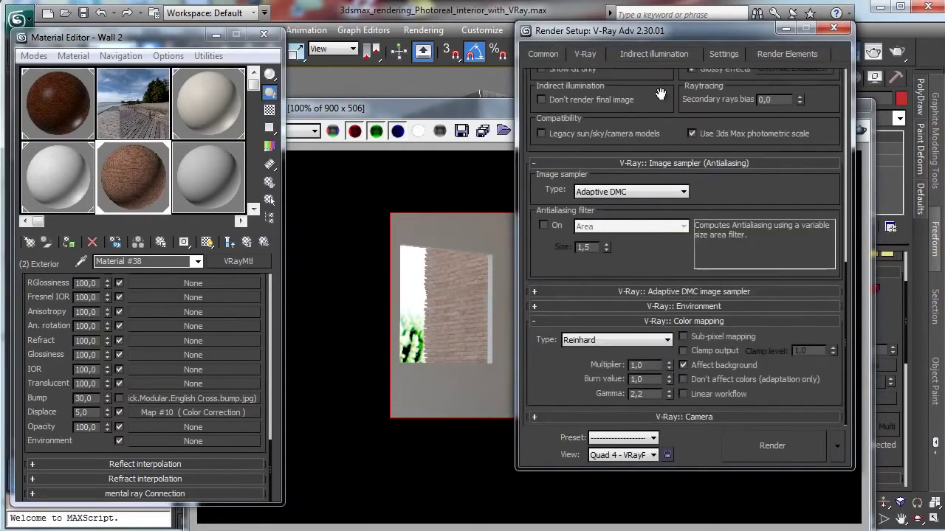
scroll(567, 200, "up", 5)
left_click(542, 193)
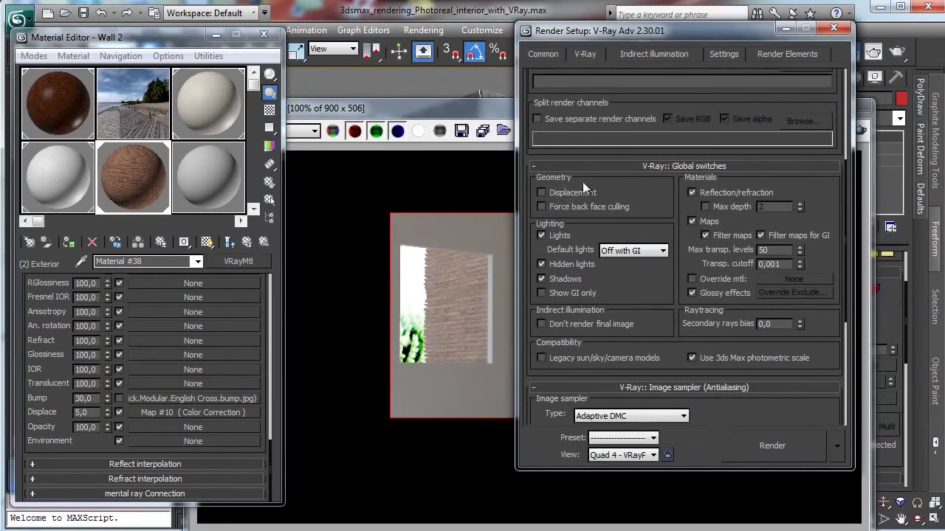
left_click(833, 28)
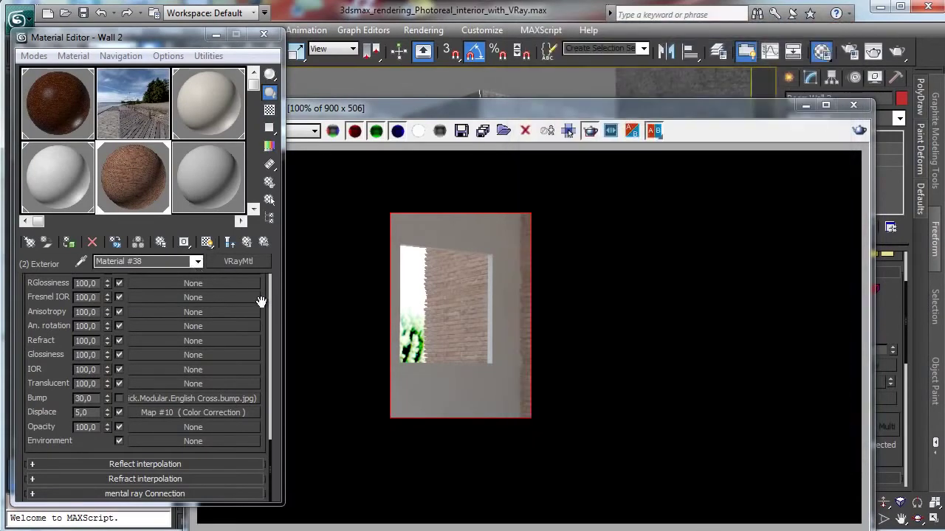
Copy the brick bump bitmap into the Exterior material's Reflect map slot as an independent copy.
left_click_drag(263, 296, 234, 472)
left_click(230, 242)
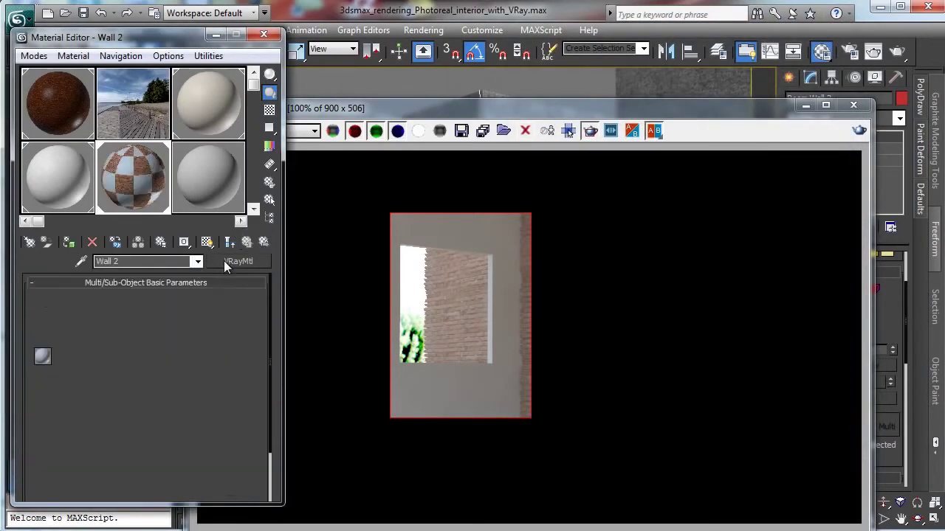
left_click(154, 380)
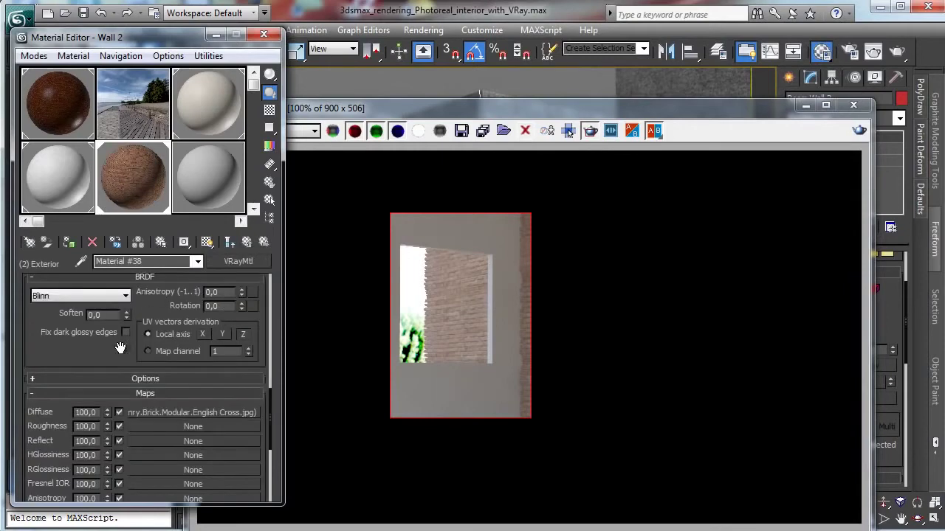
left_click_drag(117, 351, 106, 256)
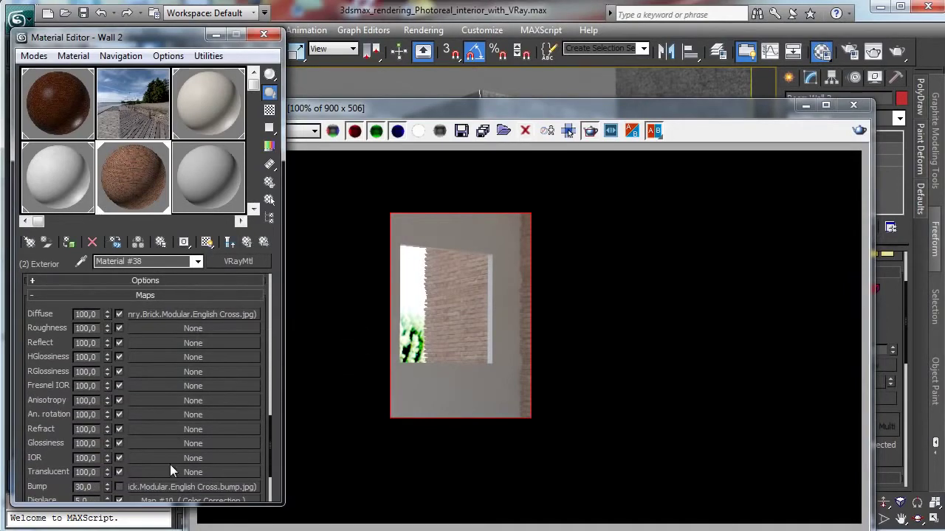
left_click_drag(175, 491, 169, 343)
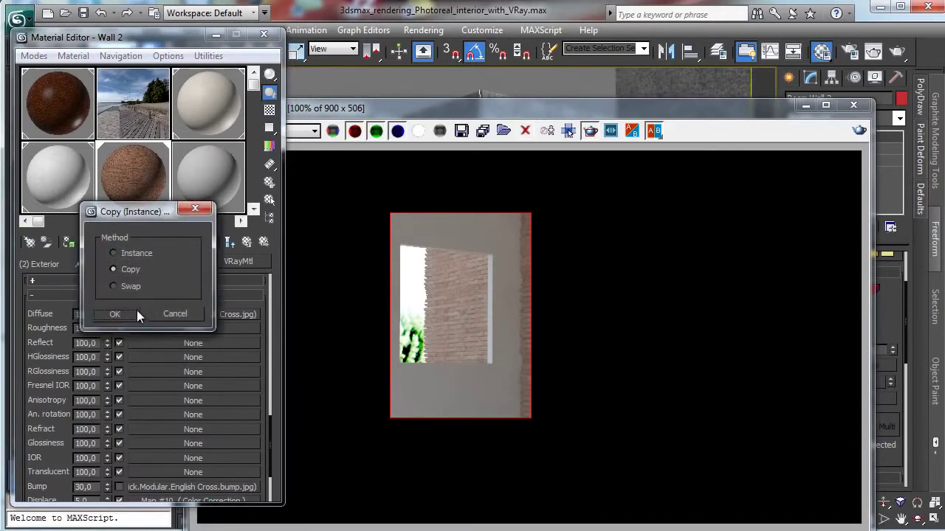
left_click(137, 311)
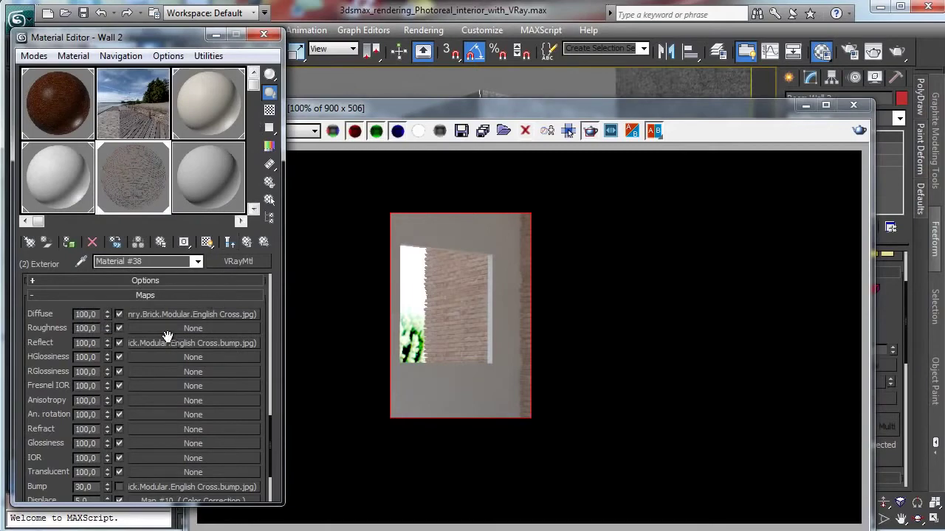
Enable Fresnel reflections on the Exterior material, set its refraction IOR to 1.5, and render the window region.
left_click(241, 247)
left_click(185, 378)
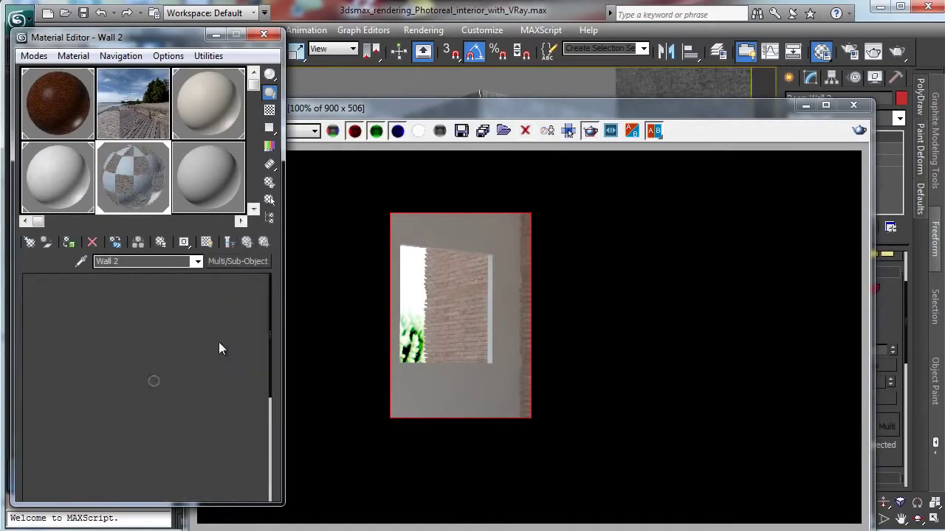
left_click(246, 295)
scroll(258, 307, "up", 5)
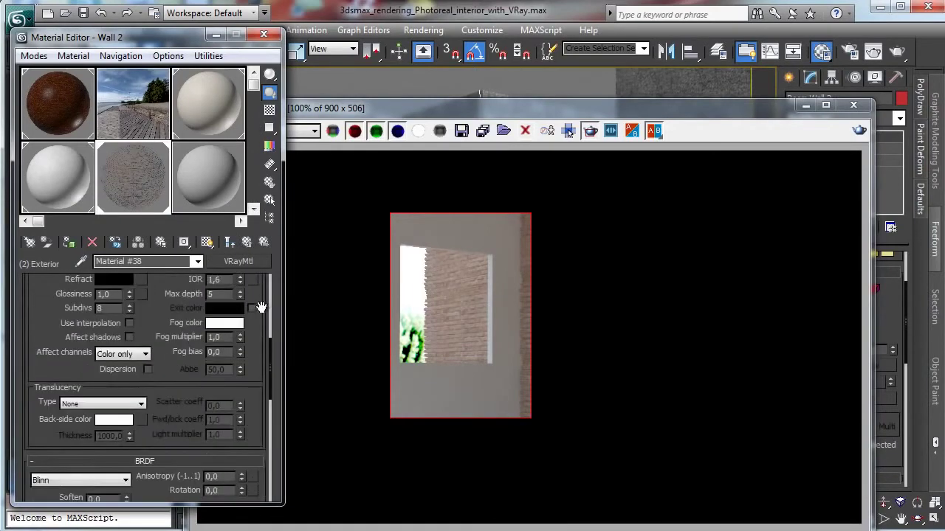
scroll(246, 307, "up", 5)
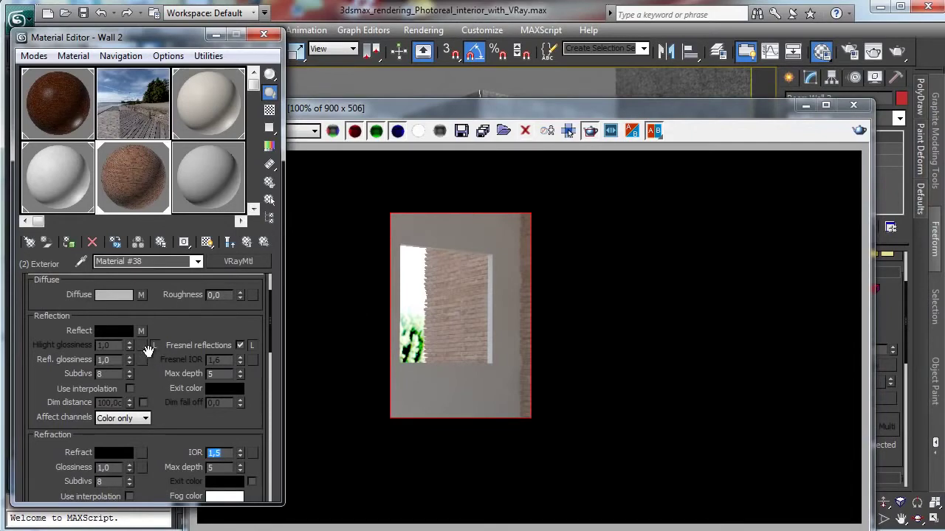
left_click(857, 129)
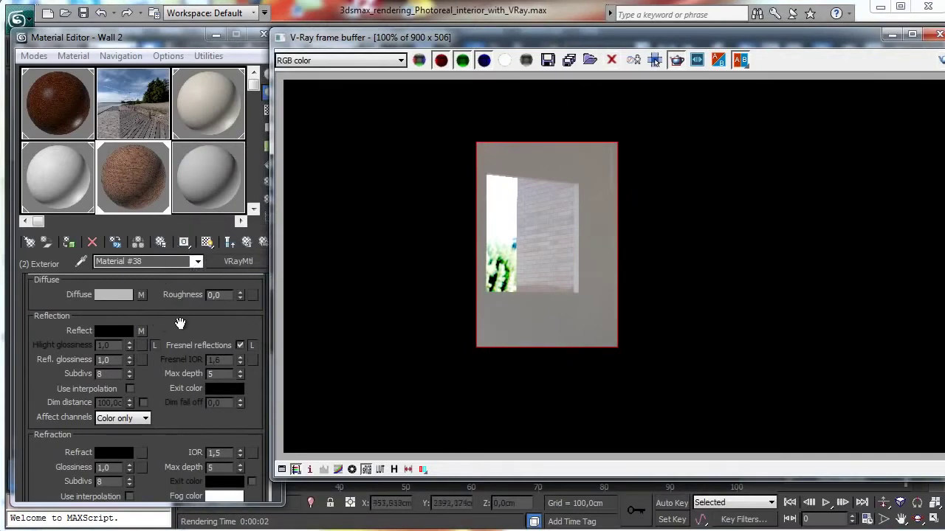
Change the Reflect map to a Color Correction map, keeping the brick bump bitmap as its sub-map.
left_click(141, 331)
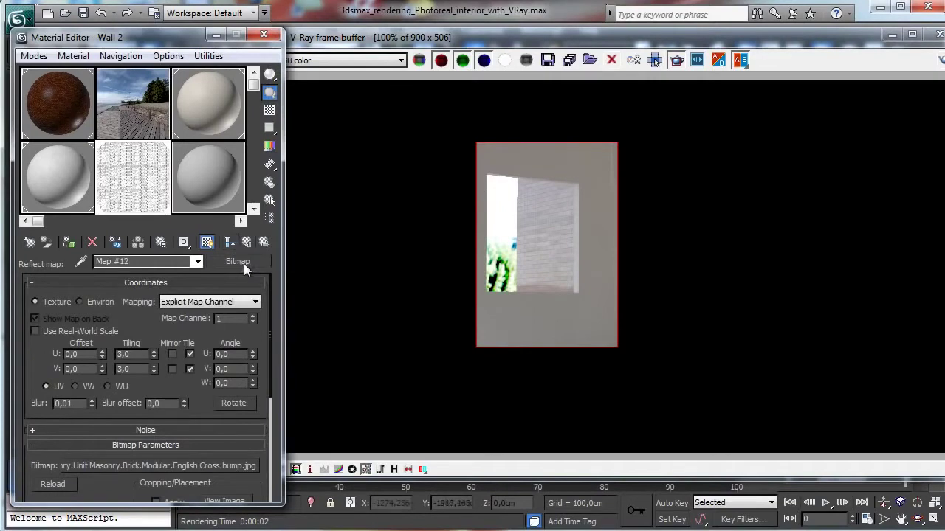
left_click(240, 262)
double_click(368, 222)
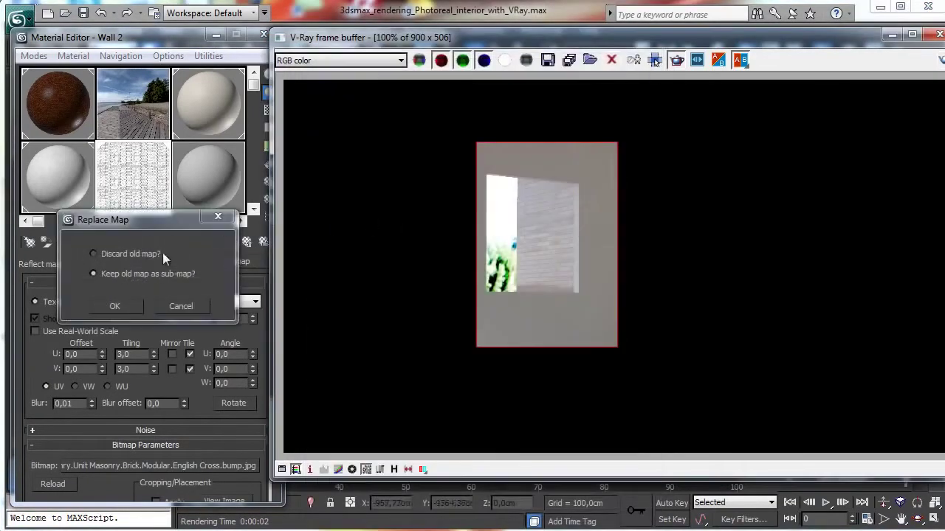
left_click(114, 309)
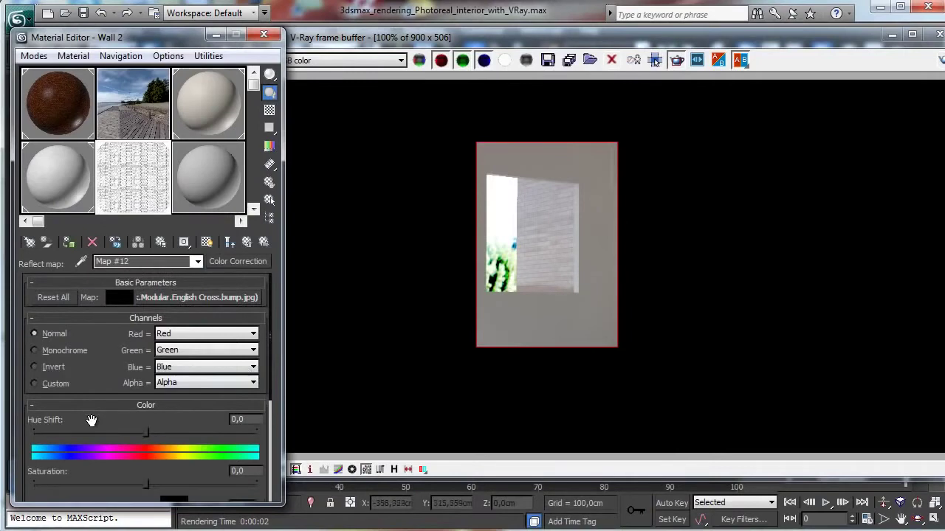
Lower the reflection Color Correction's brightness to -41.528 and render the window region.
left_click_drag(92, 421, 118, 304)
left_click(124, 486)
left_click_drag(111, 469, 114, 380)
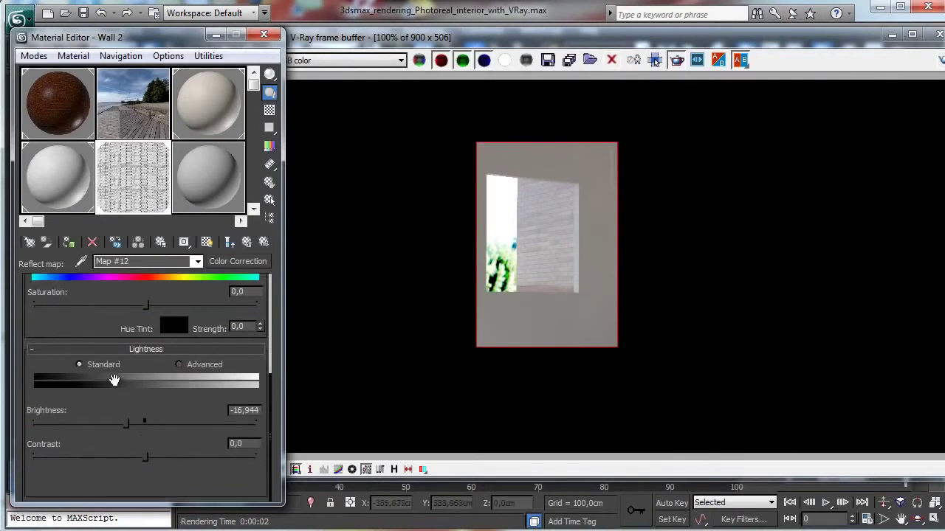
left_click_drag(113, 423, 99, 425)
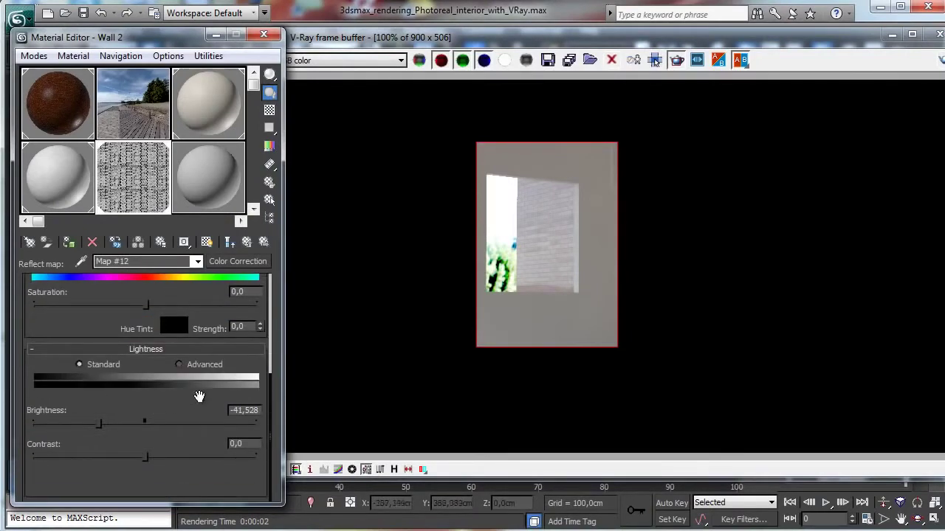
left_click(942, 60)
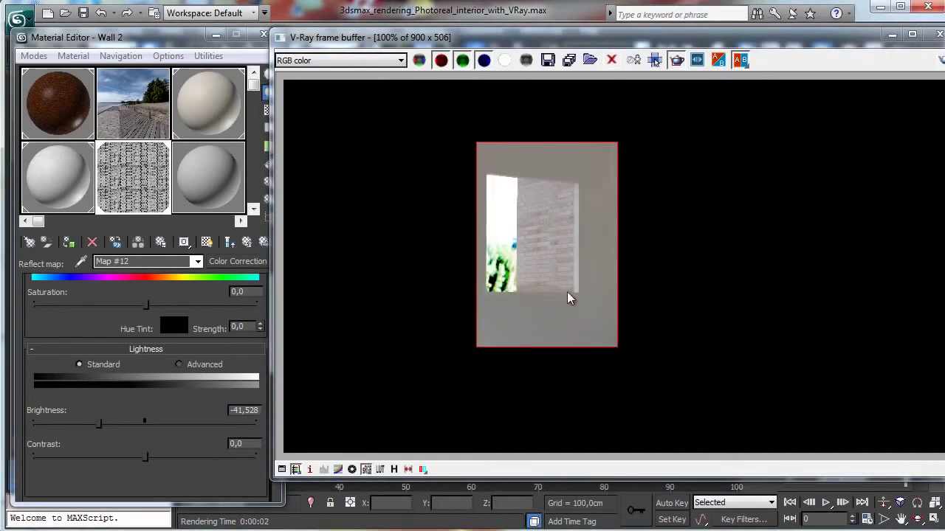
Set the Exterior material's reflection glossiness to 0.74 and render the window region.
left_click(246, 242)
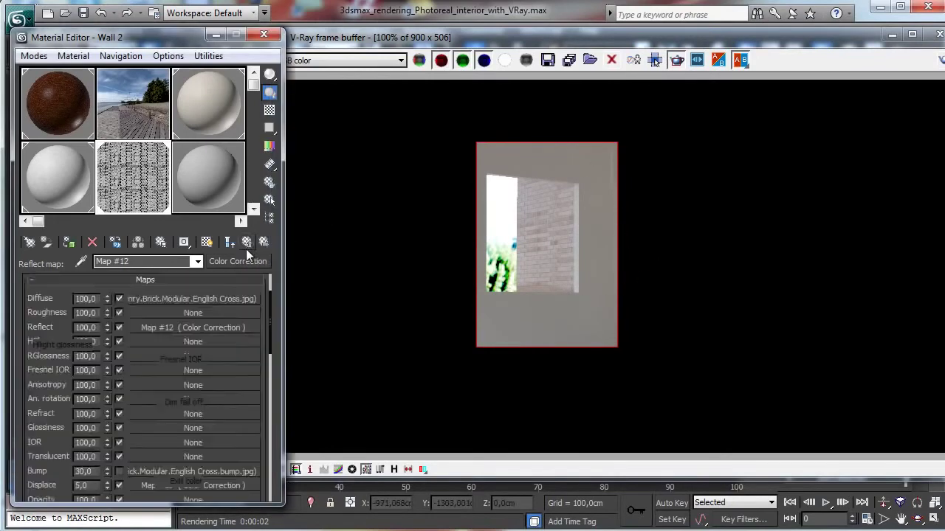
left_click_drag(176, 318, 175, 291)
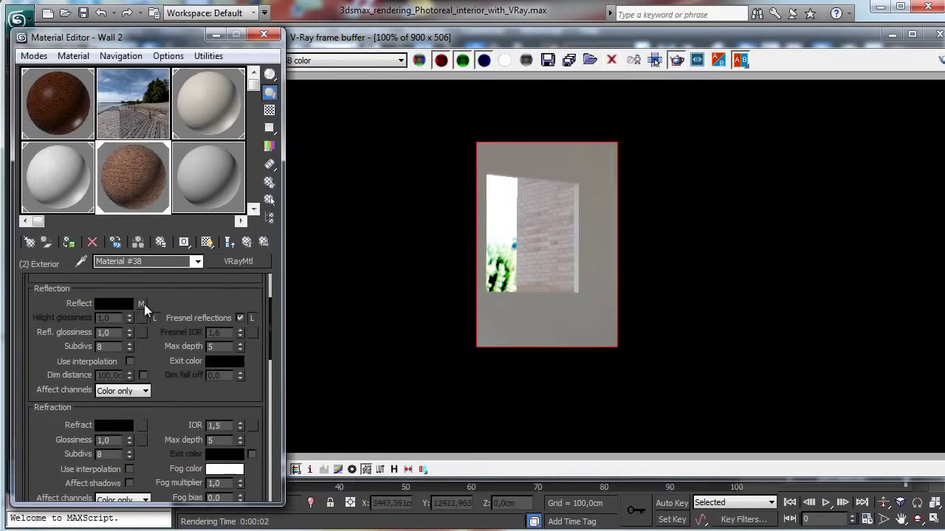
left_click_drag(129, 333, 130, 352)
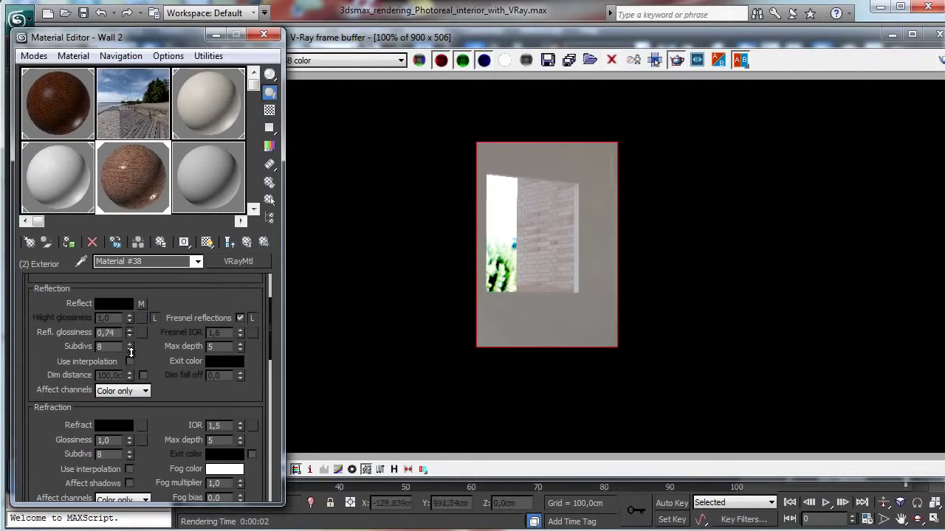
left_click(938, 63)
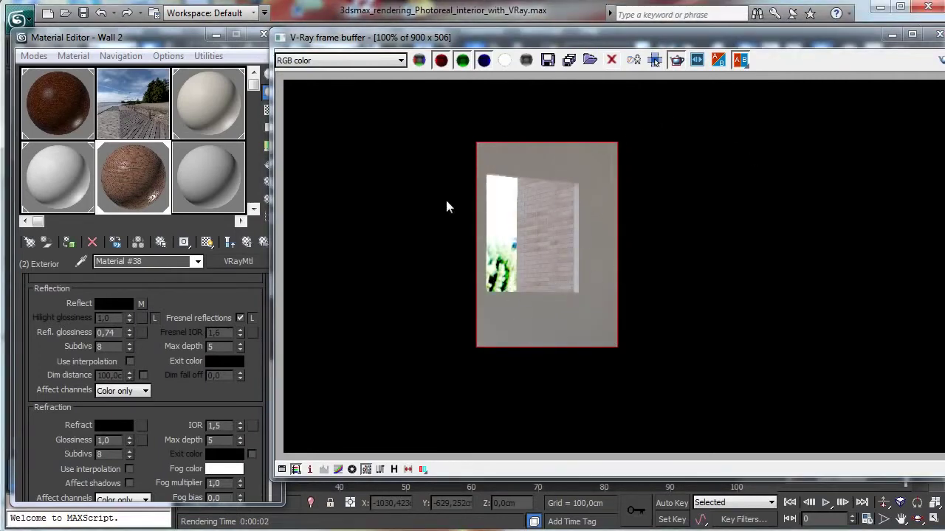
Reuse the Reflect map's Color Correction as the reflection glossiness map and render the window region.
left_click_drag(143, 305, 140, 335)
left_click(137, 313)
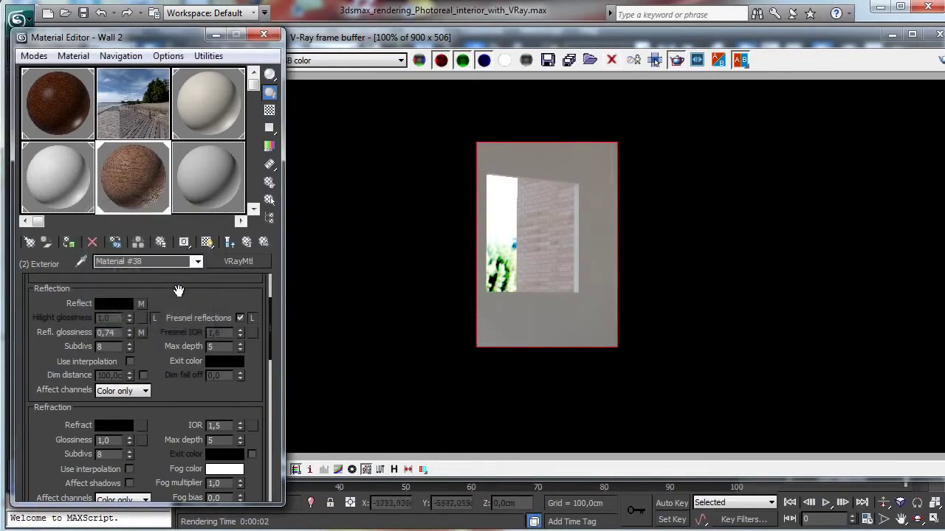
left_click(141, 333)
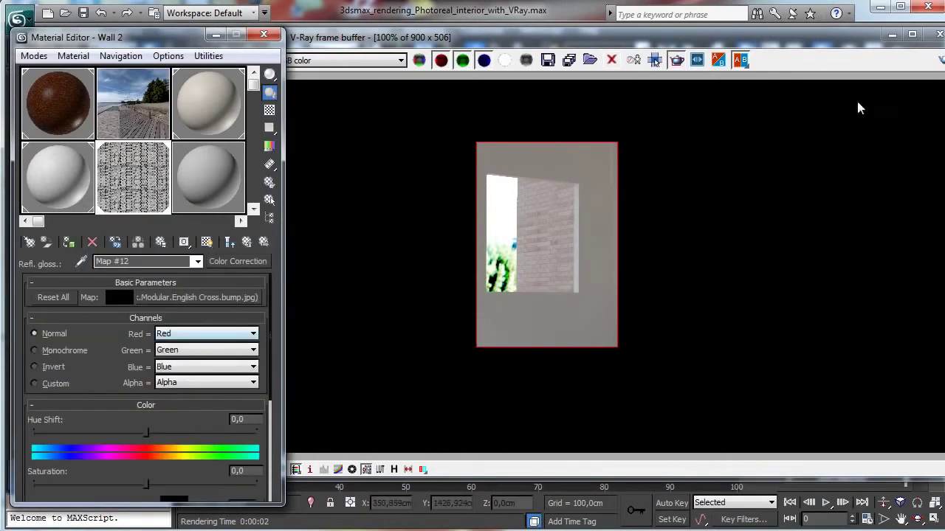
key("shift+q")
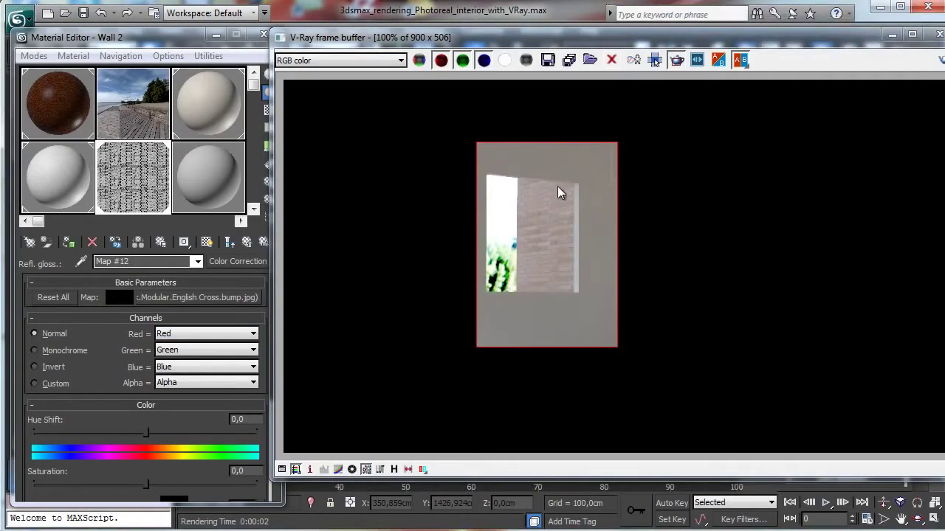
Enable the Exterior material's bump map, set its bitmap blur to 0.25, render the region and return to the material.
left_click(246, 244)
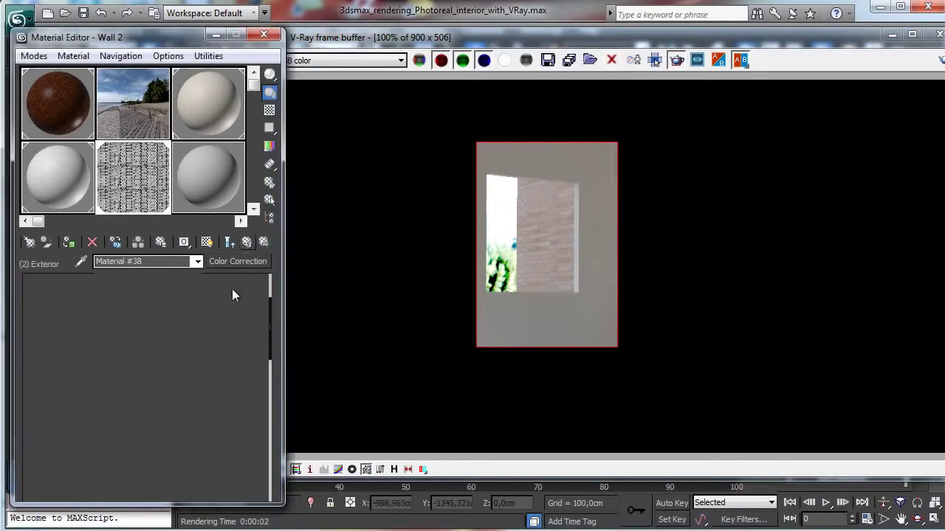
left_click_drag(186, 405, 184, 252)
scroll(140, 382, "down", 10)
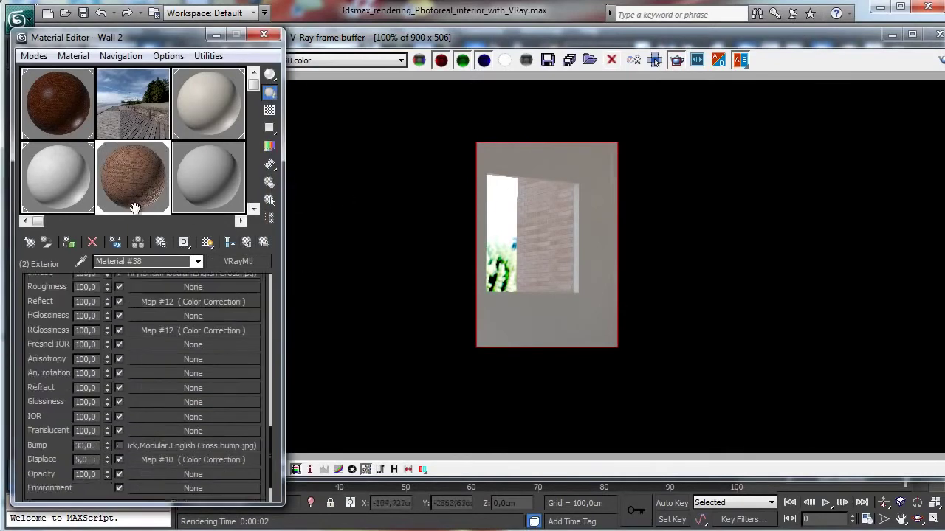
left_click(176, 400)
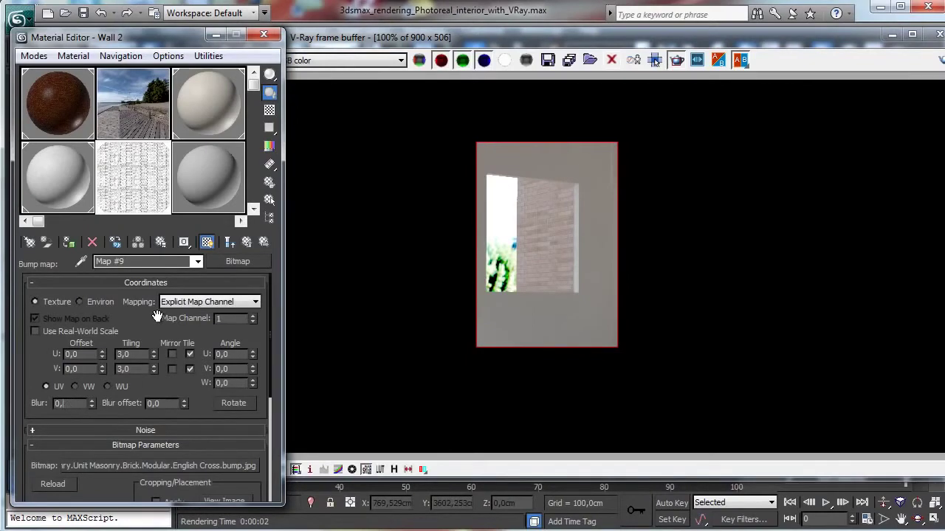
left_click(940, 61)
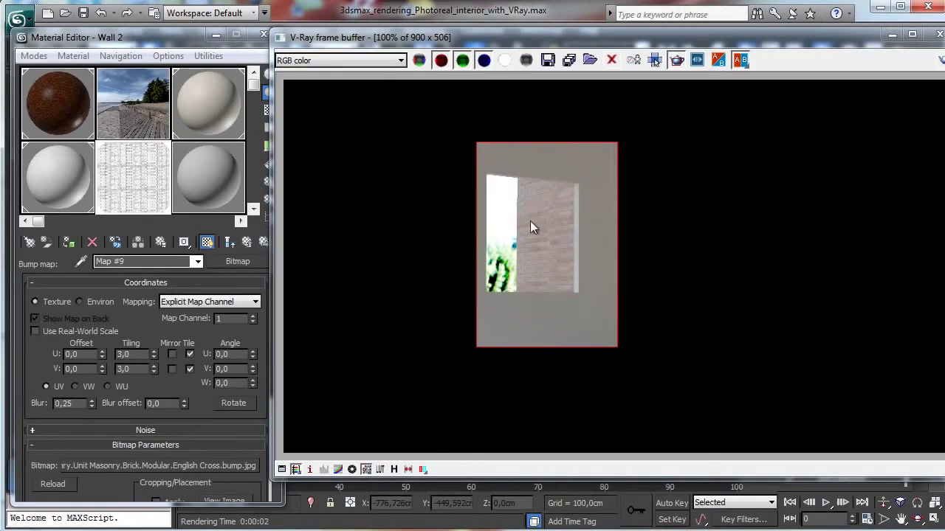
left_click(248, 244)
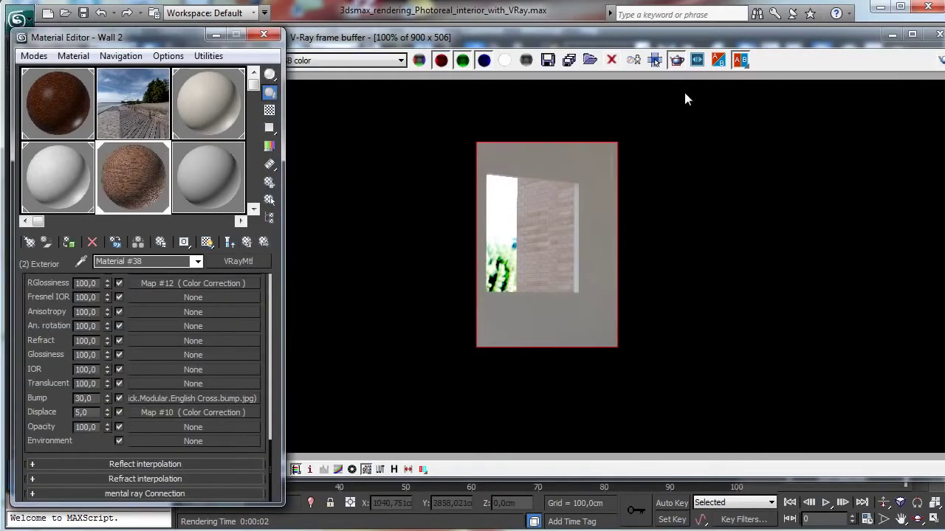
Set the render output width to 500, keeping the image aspect, and render the full camera view.
left_click_drag(543, 38, 417, 67)
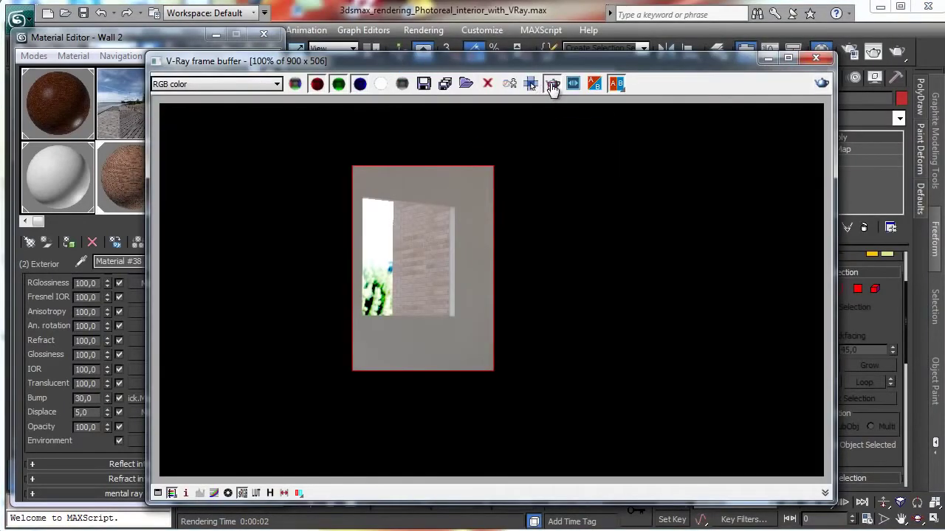
left_click(769, 58)
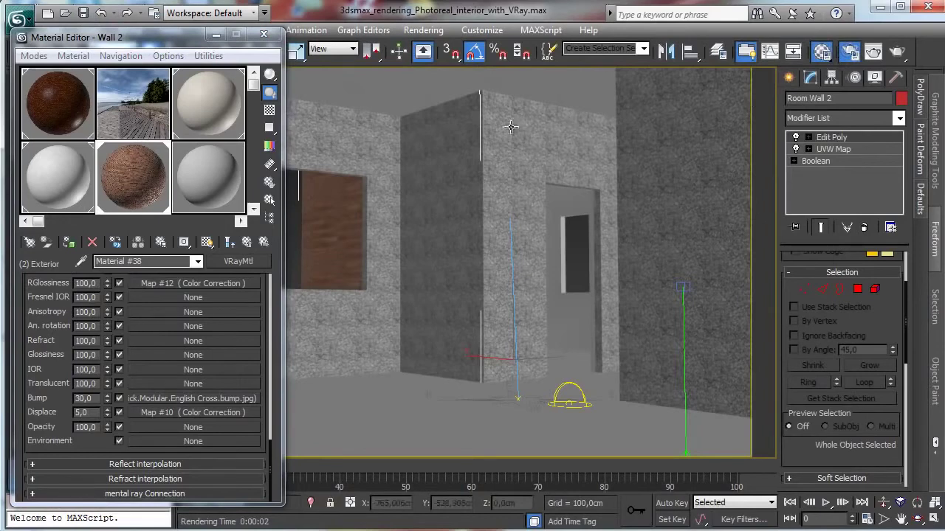
key("F10")
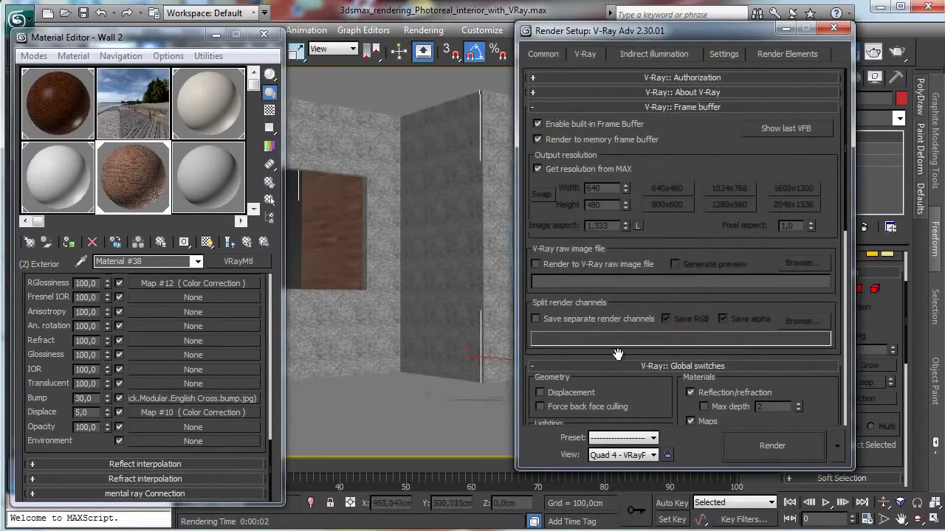
left_click(543, 54)
double_click(639, 263)
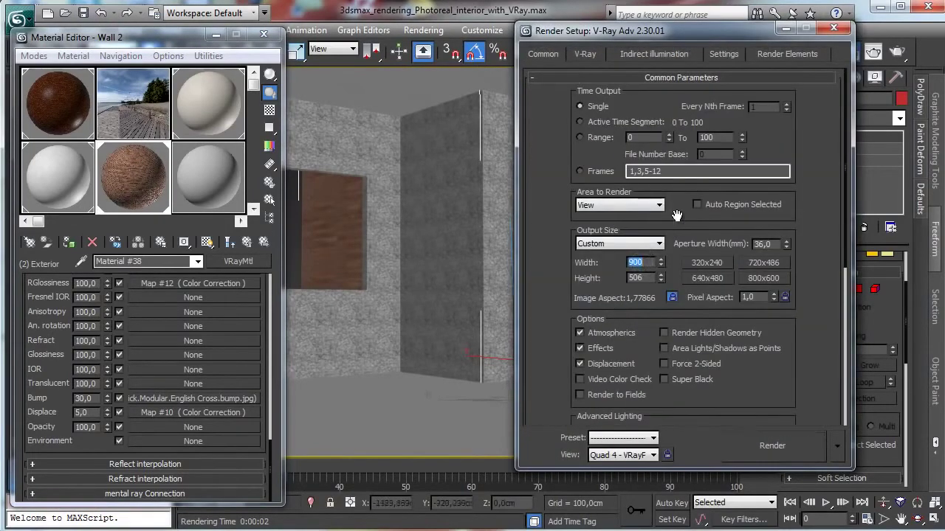
left_click(753, 452)
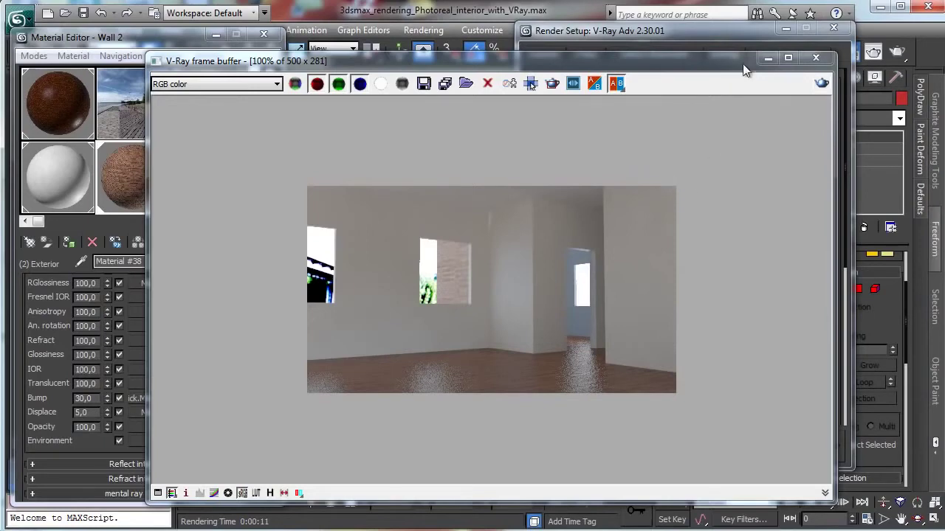
left_click(769, 60)
left_click(785, 31)
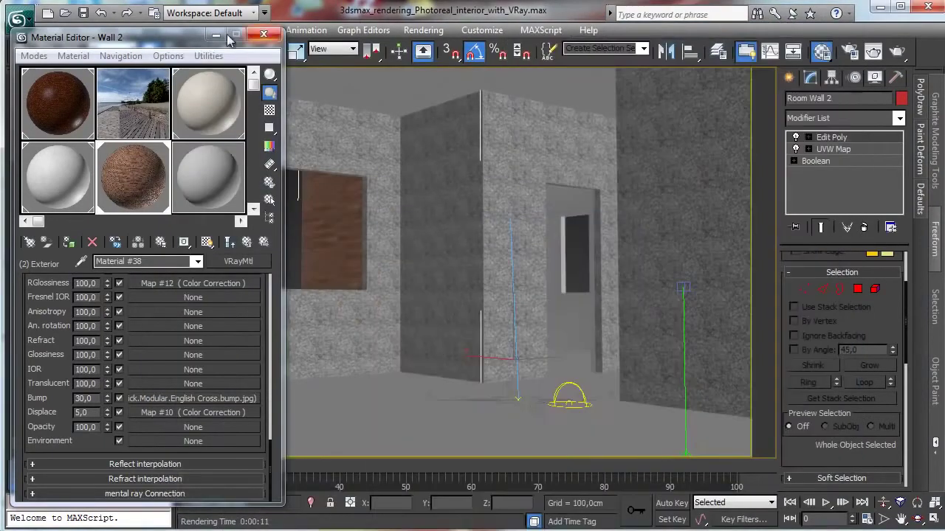
left_click(216, 36)
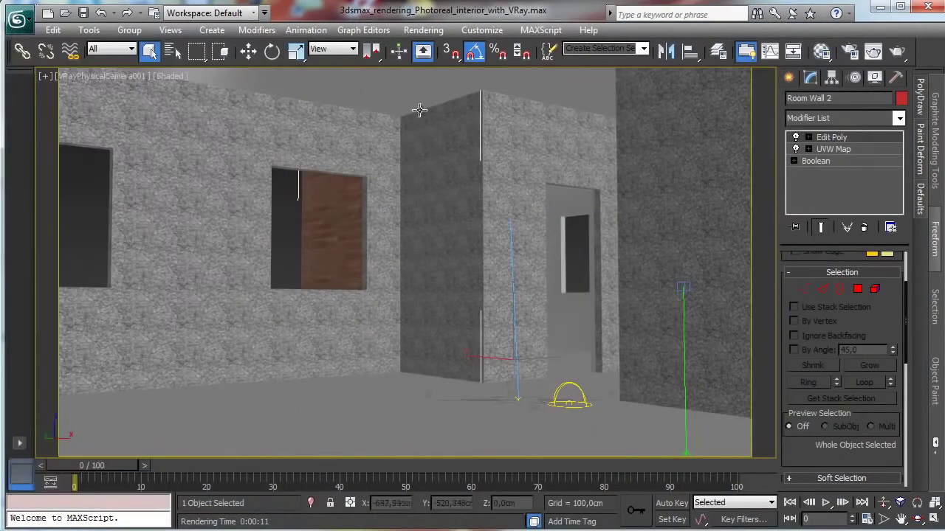
Select Room Wall 1 and add an Edit Poly modifier to it.
left_click(467, 223)
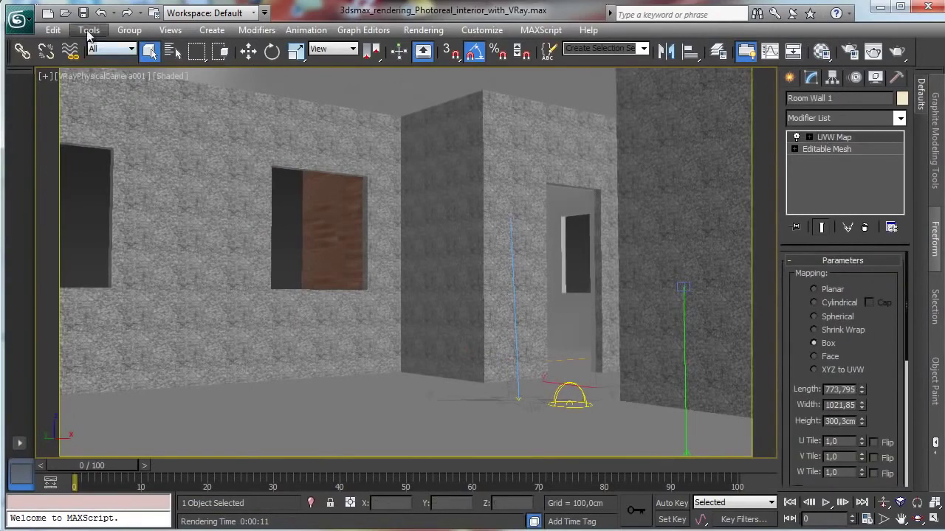
left_click(100, 13)
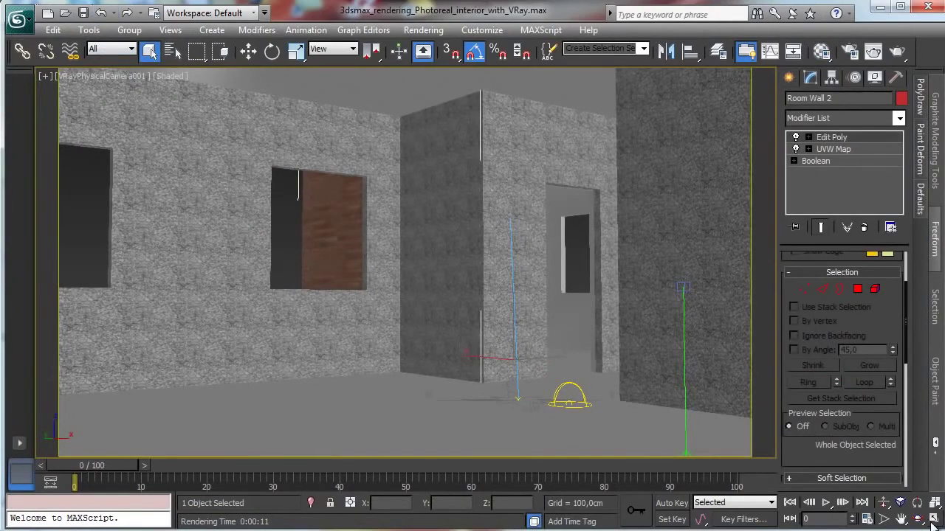
left_click(933, 520)
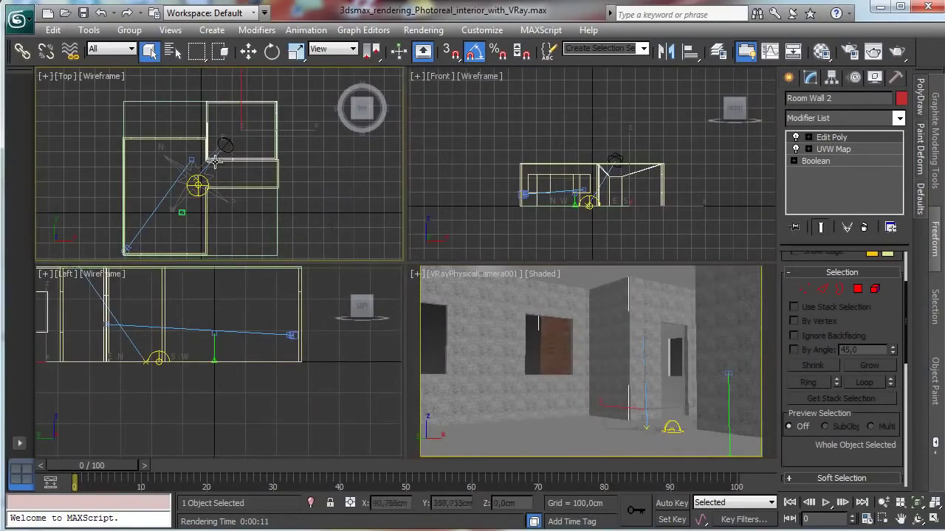
left_click(608, 323)
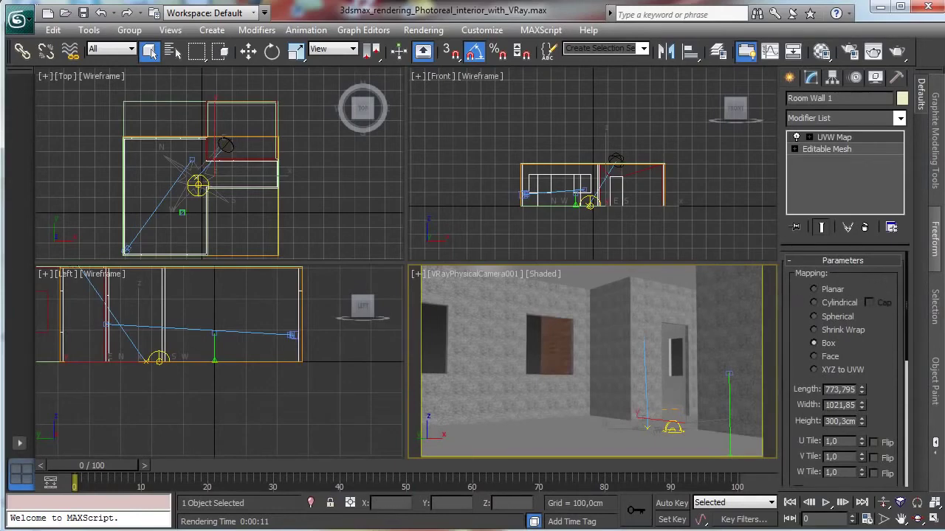
left_click(934, 519)
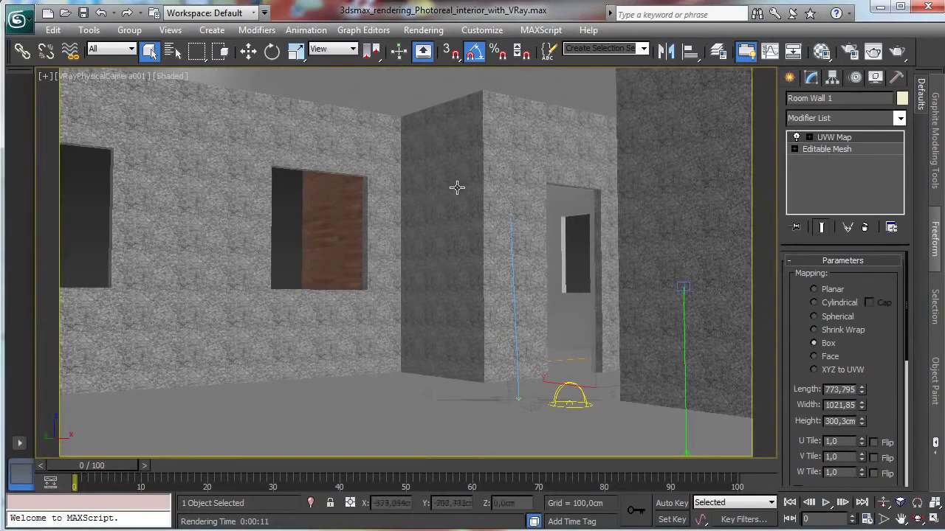
left_click(899, 118)
scroll(906, 155, "down", 5)
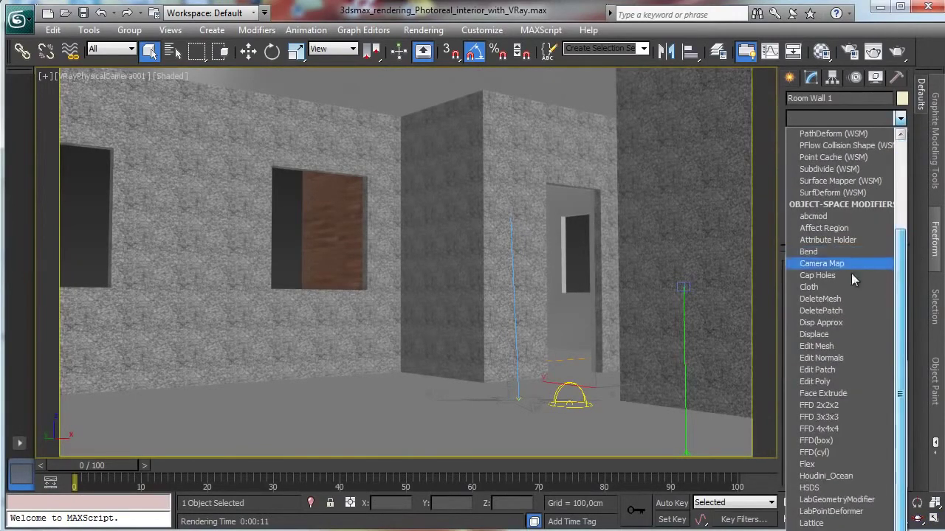
left_click(819, 382)
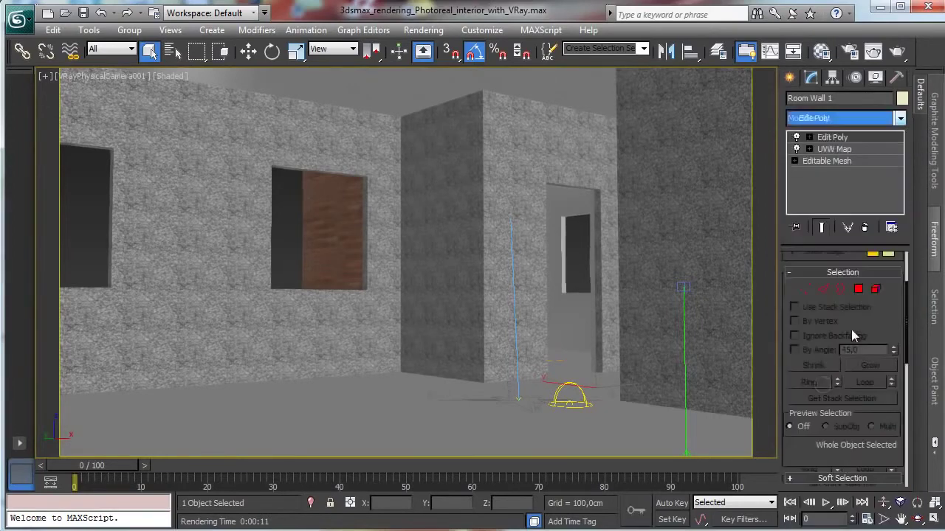
Select the three vertical corner edges of Room Wall 1 that are visible in the camera view.
left_click(826, 289)
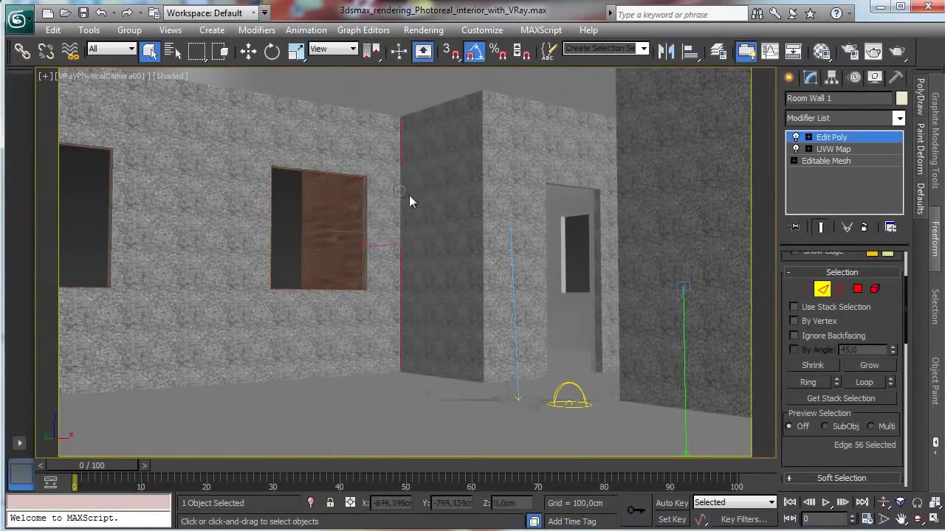
left_click(482, 232, "ctrl")
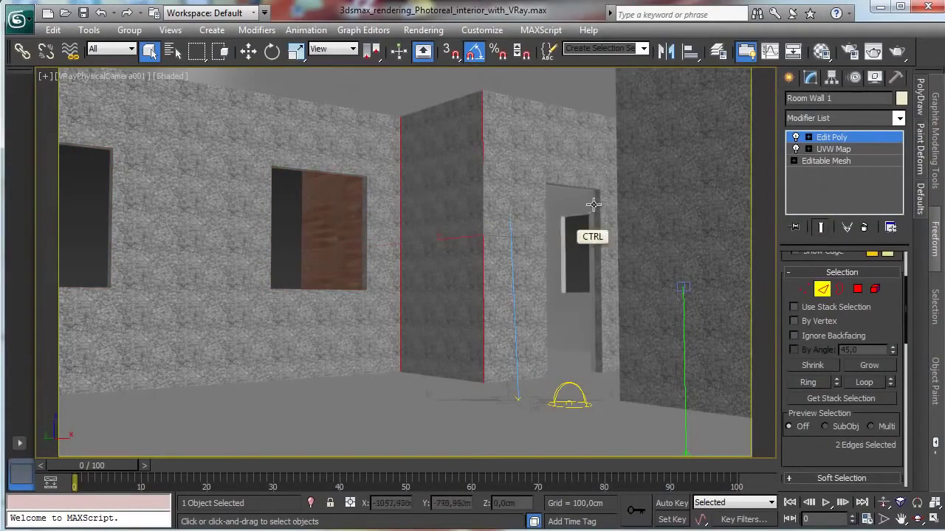
left_click(618, 177, "ctrl")
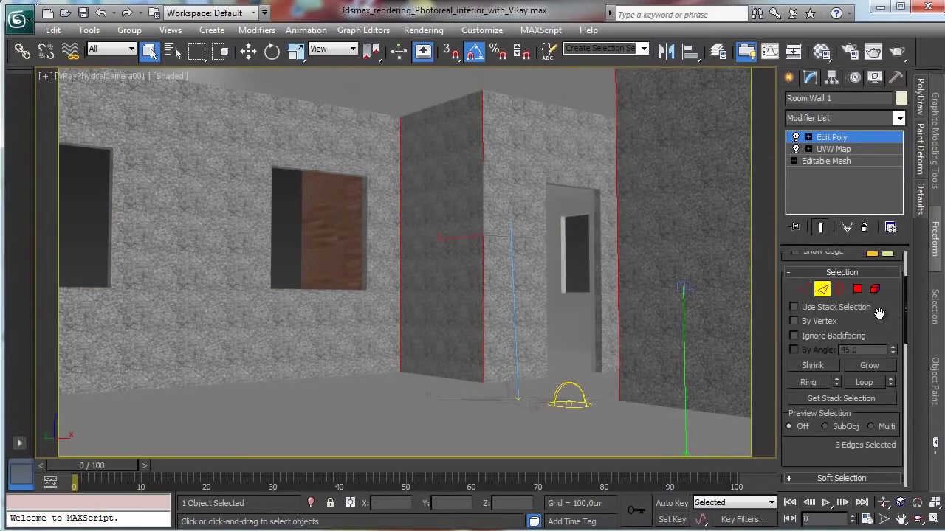
Chamfer the three selected corner edges by 0.5 cm with 3 segments and leave edge editing.
scroll(808, 421, "down", 5)
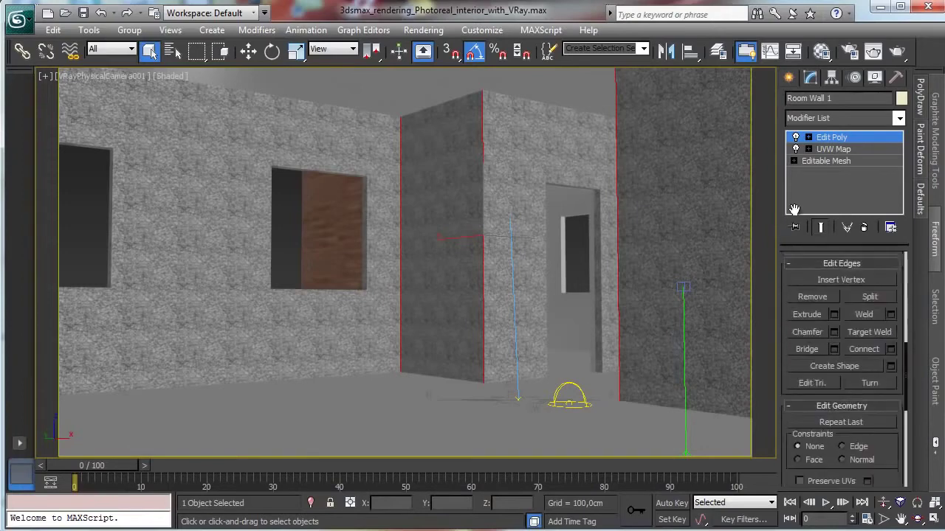
left_click(835, 316)
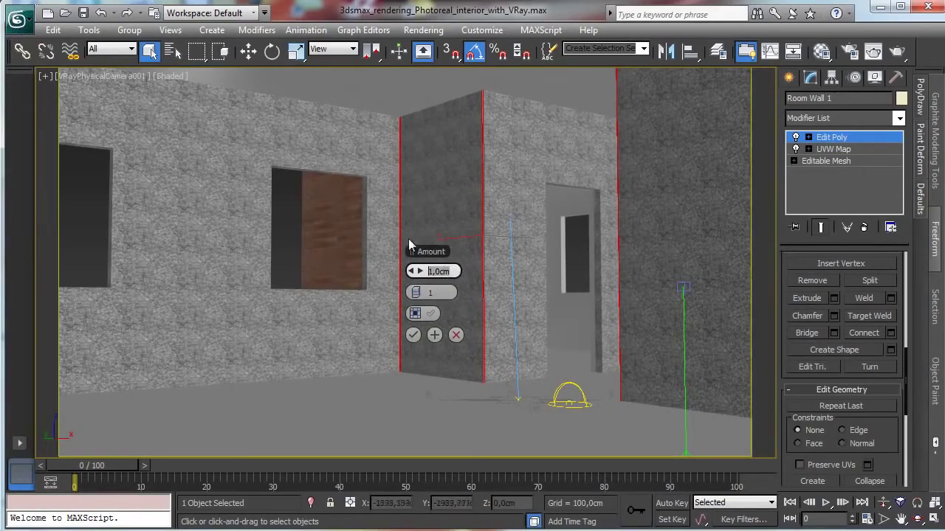
type("0,5")
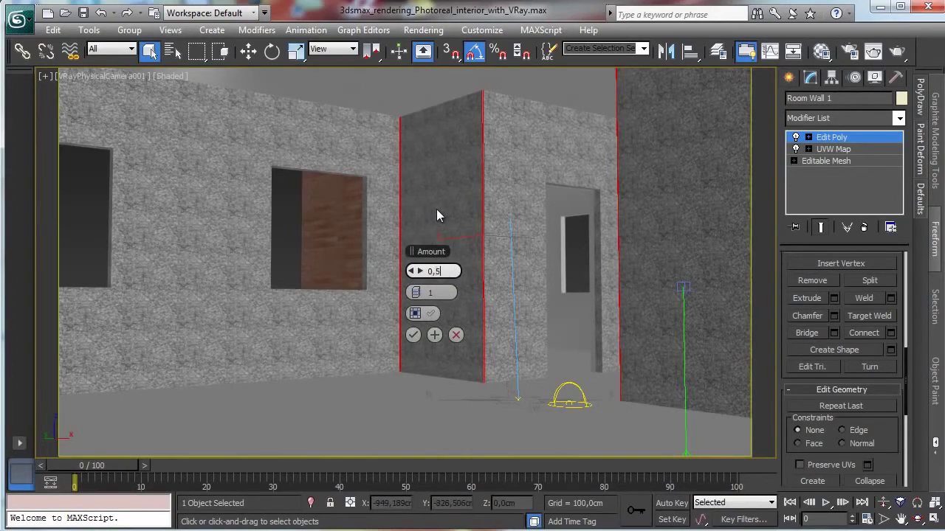
left_click(421, 292)
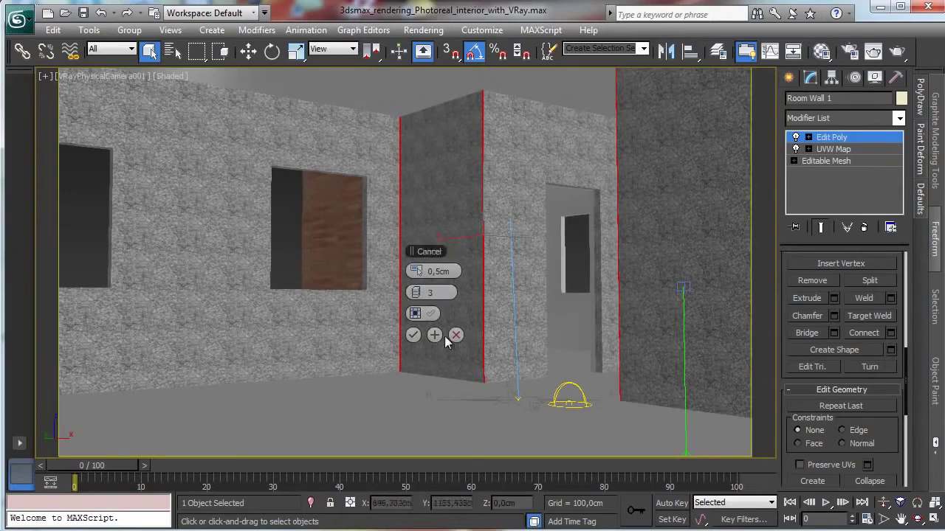
left_click(413, 335)
left_click(830, 140)
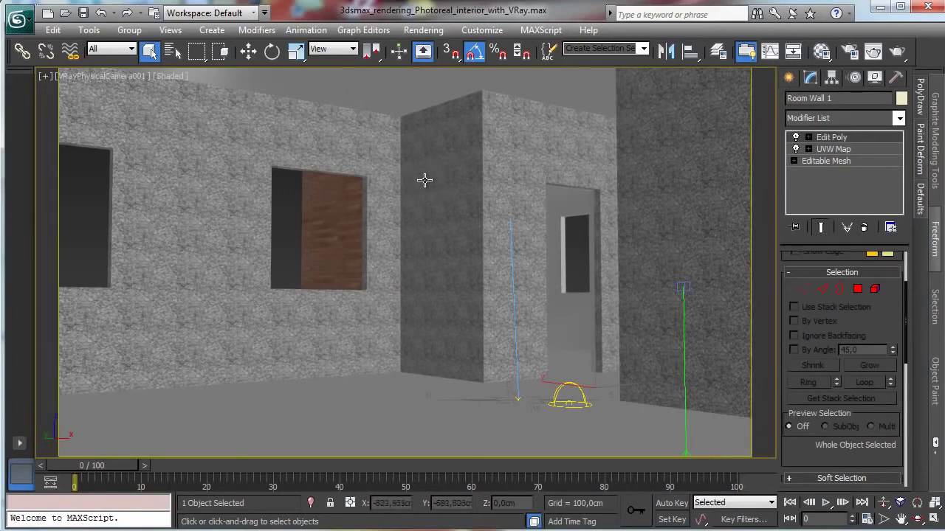
Undo the chamfer on Room Wall 1's corner edges, back to the three-edge selection.
left_click(113, 13)
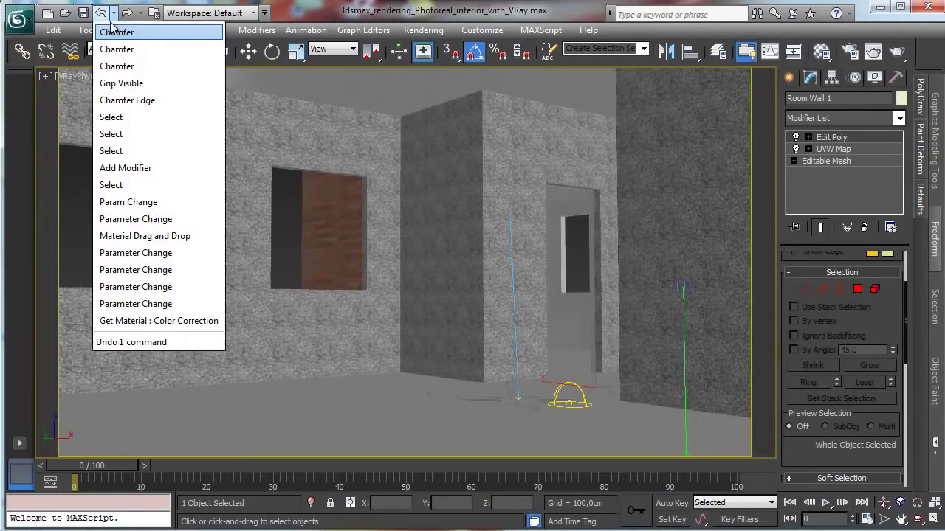
left_click(143, 74)
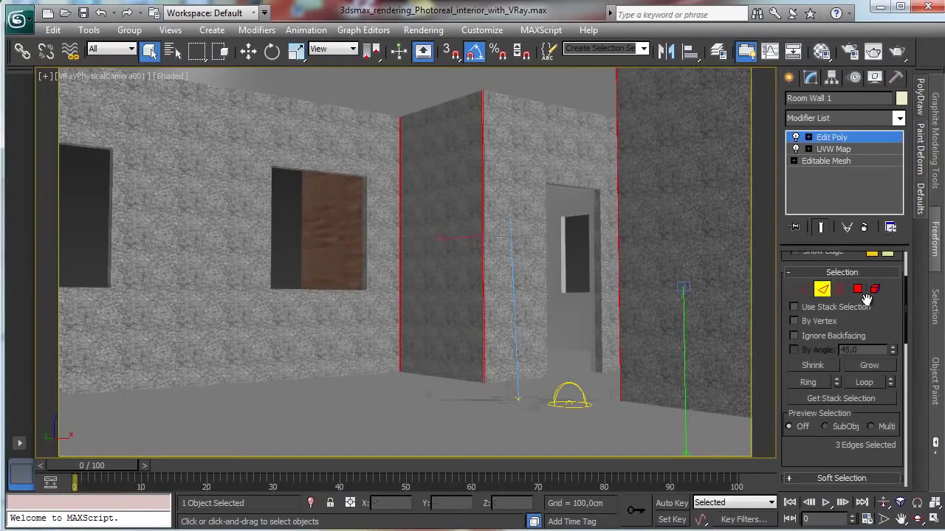
left_click(101, 15)
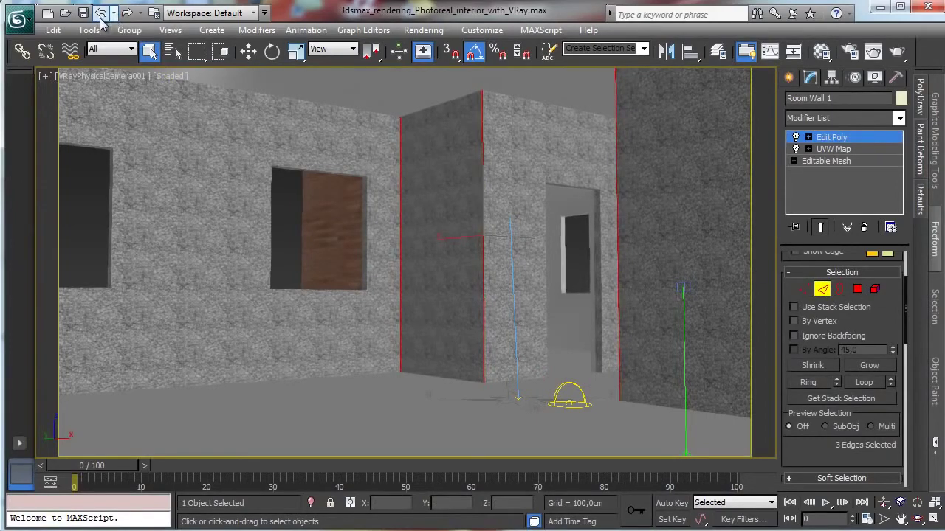
Chamfer Room Wall 1's three selected corner edges by 1.0 cm with 3 segments and leave edge editing.
left_click_drag(887, 319, 841, 245)
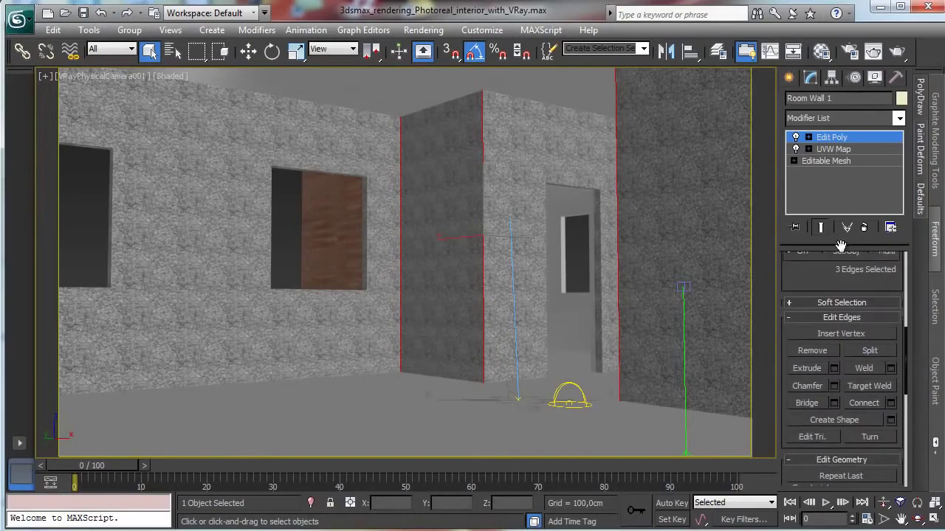
left_click(833, 386)
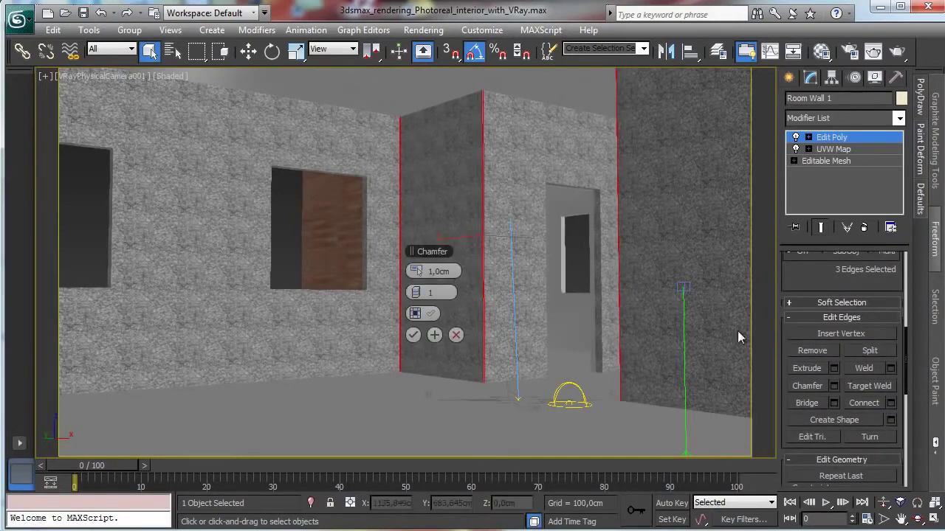
left_click(421, 294)
left_click(422, 294)
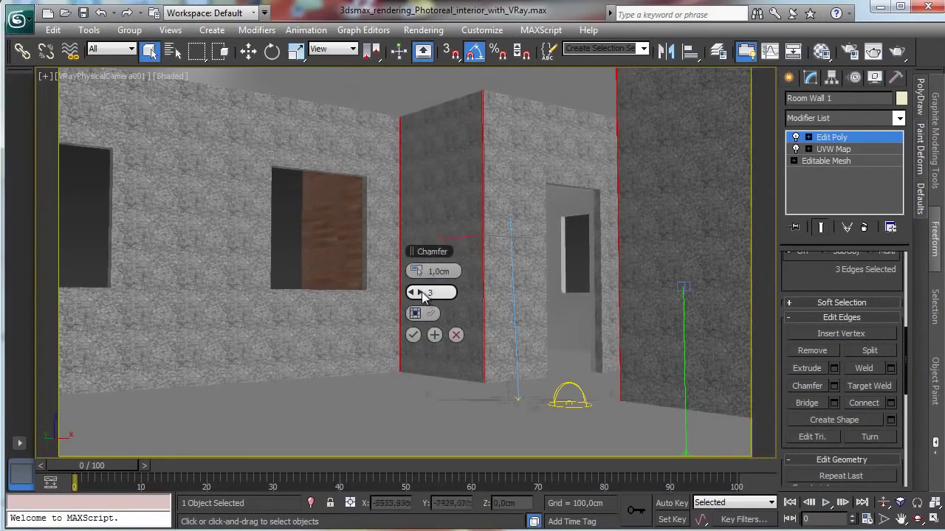
left_click(413, 336)
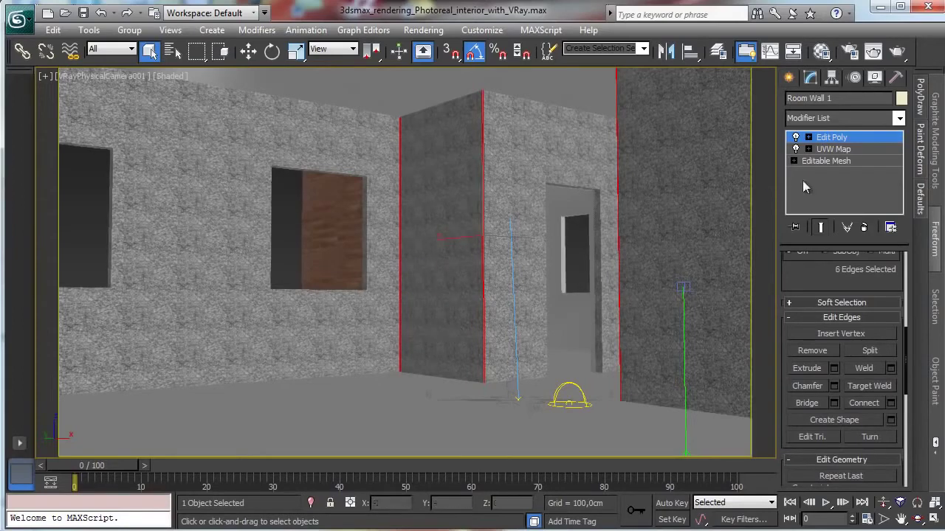
left_click(831, 139)
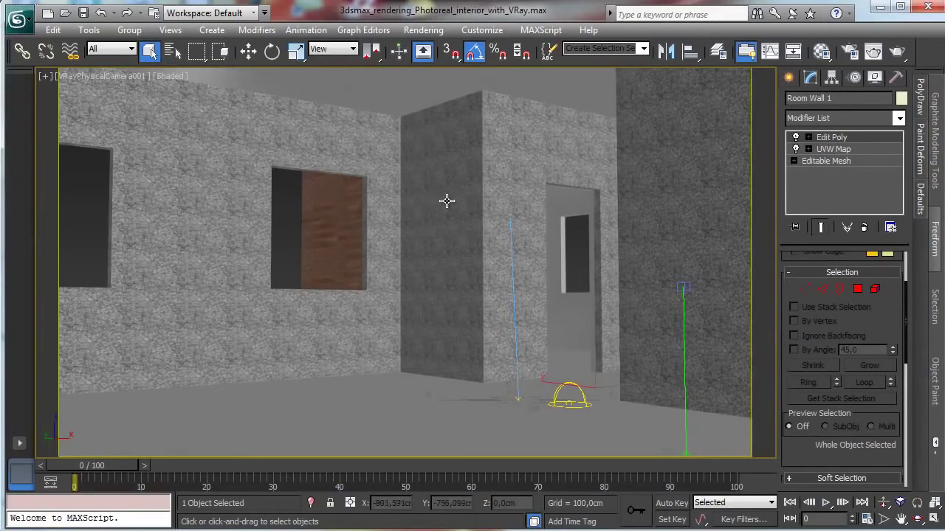
Maximize the Top view on the whole floor plan, turn on 3D snapping and activate the Line spline tool.
left_click(933, 519)
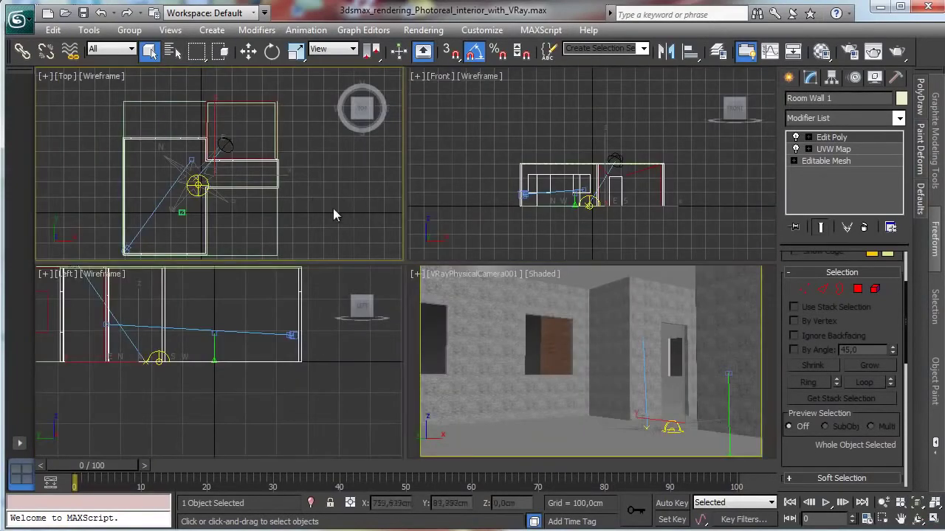
left_click(934, 520)
left_click(919, 502)
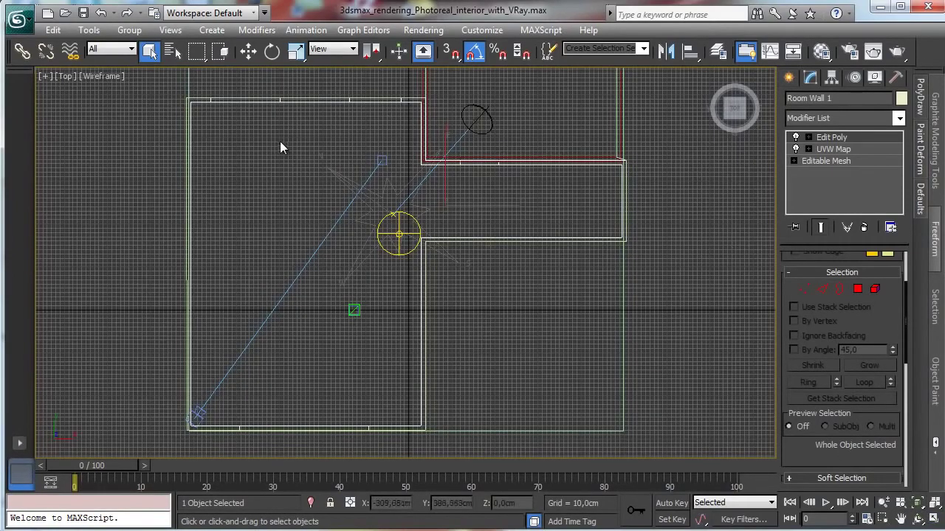
left_click(472, 54)
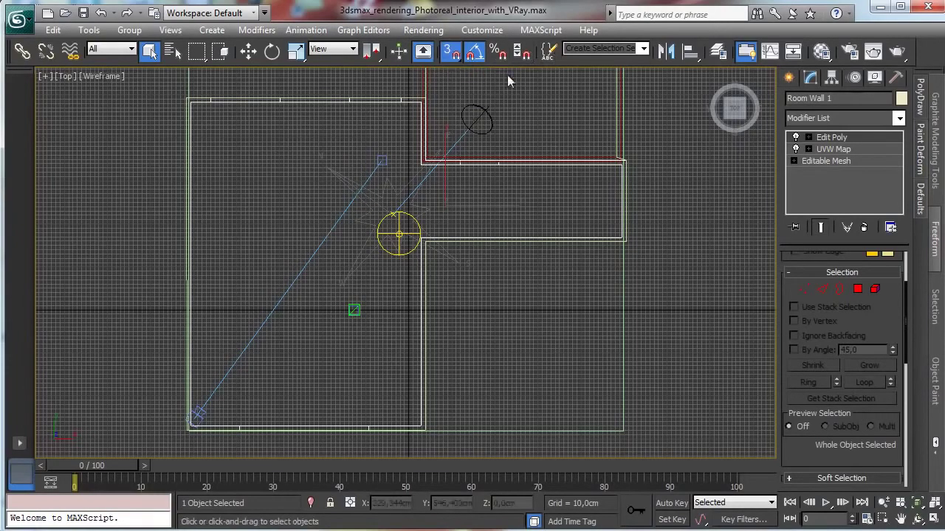
left_click(788, 79)
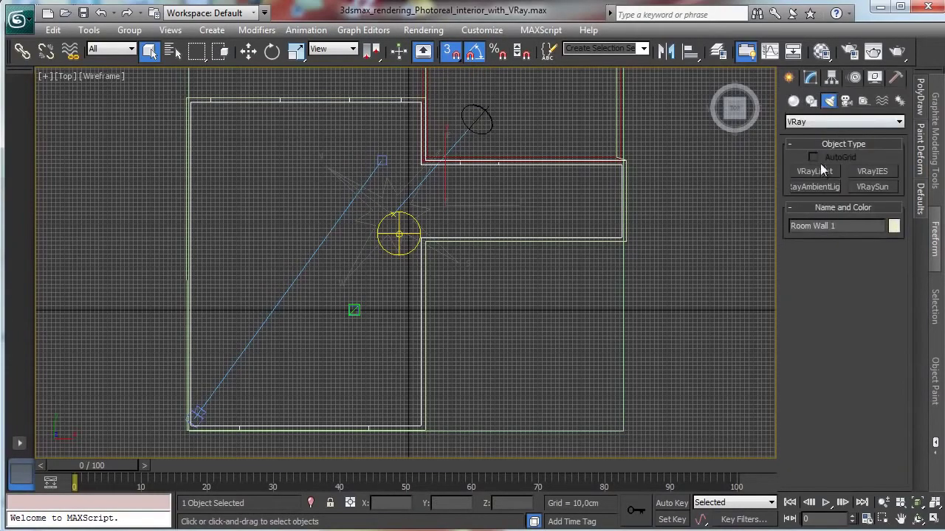
left_click(810, 101)
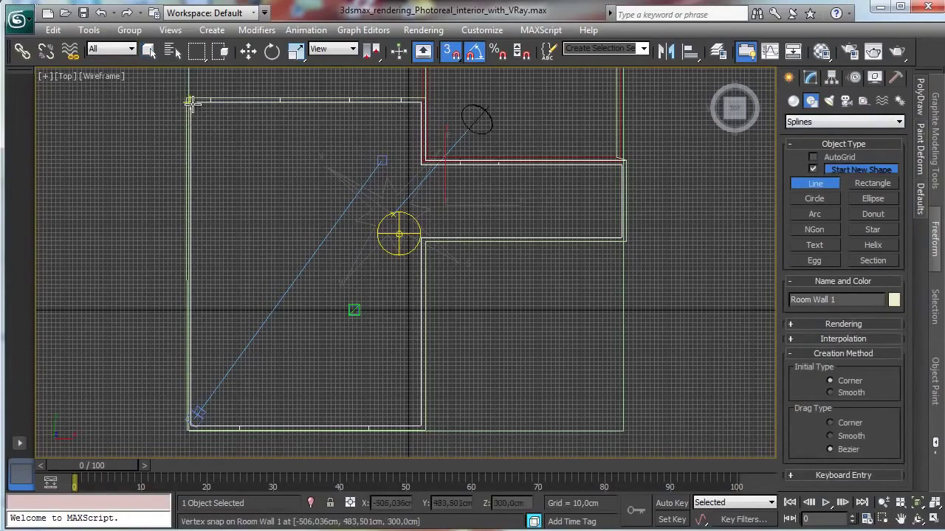
left_click(190, 102)
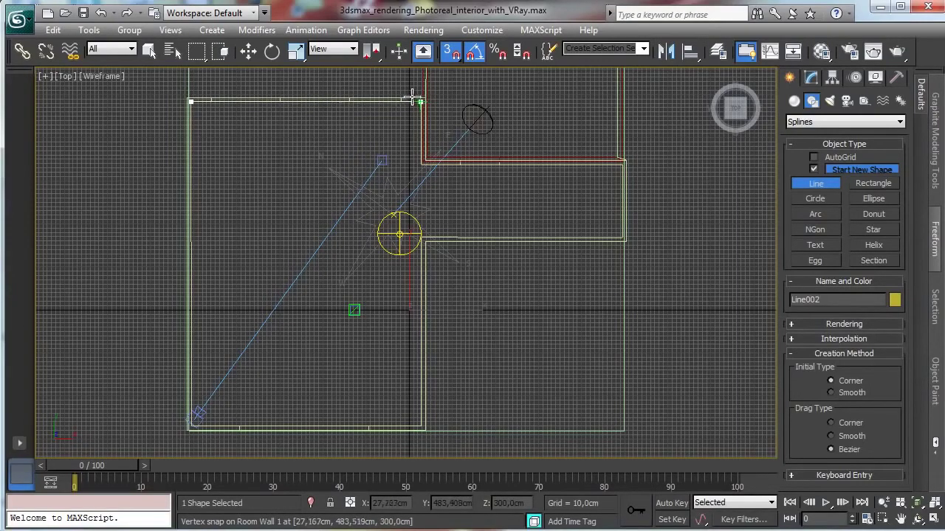
right_click(511, 117)
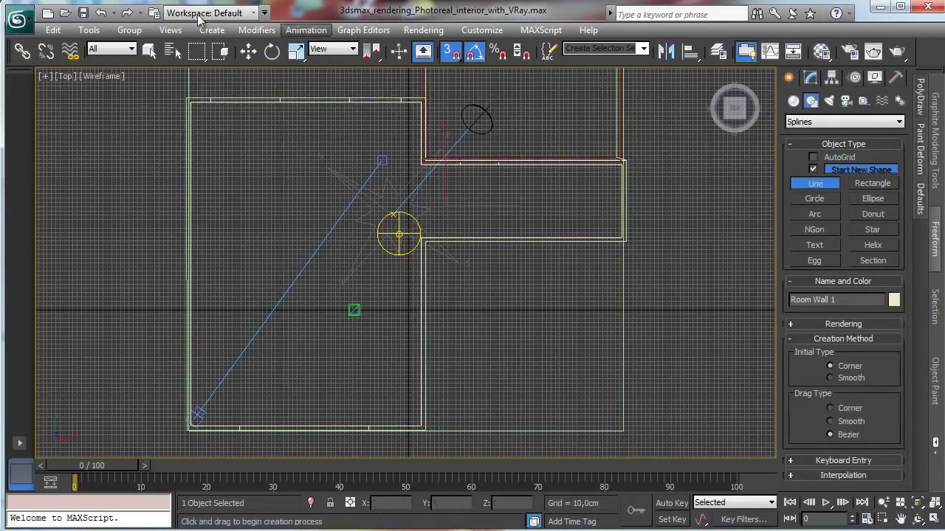
left_click(114, 14)
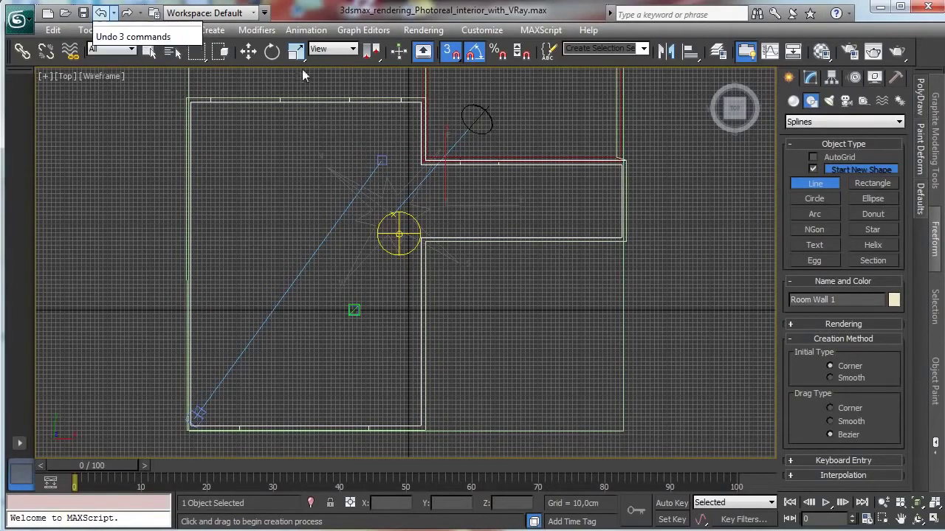
left_click(557, 14)
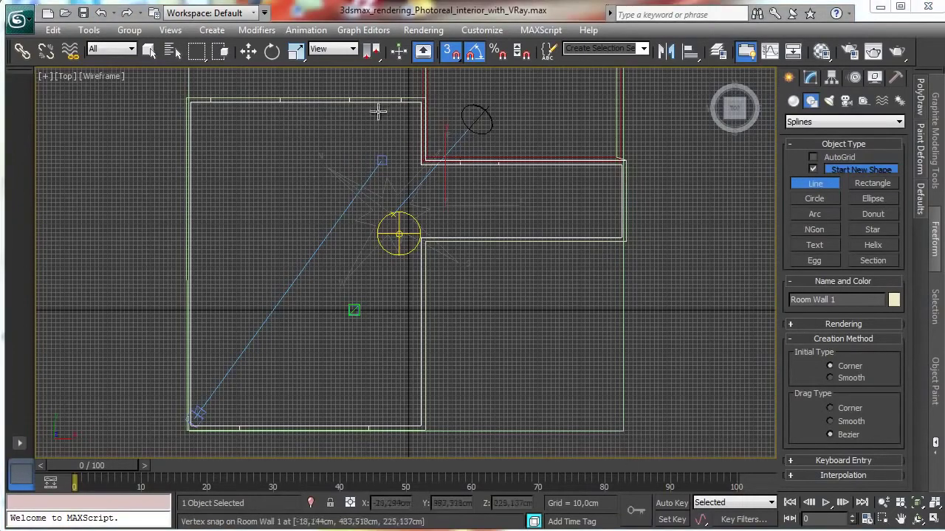
Draw a snapped line from the main room's lower-left inner corner along the lower and corridor walls to the doorway's right edge.
left_click(190, 426)
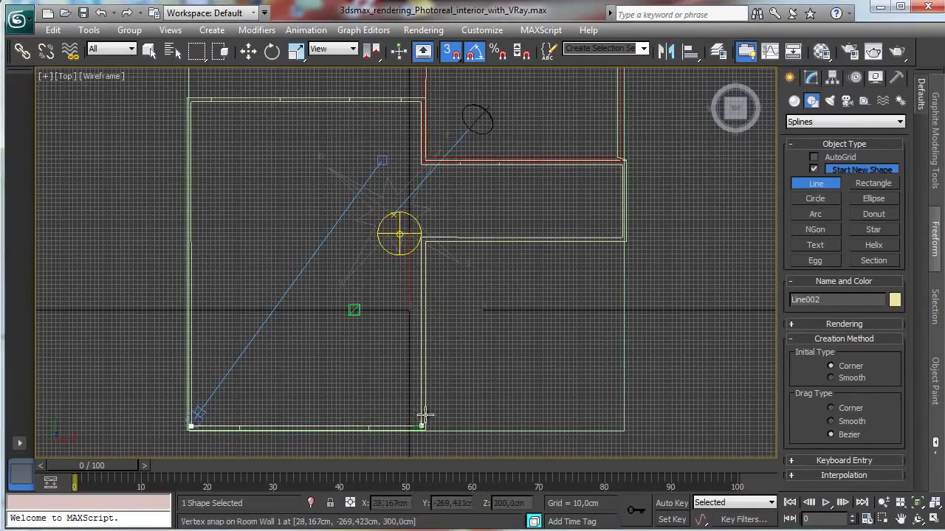
left_click(421, 426)
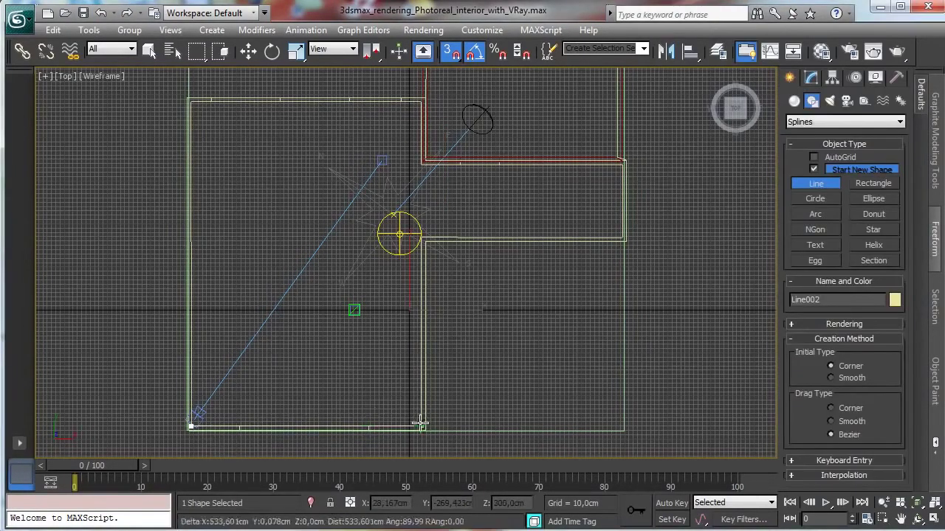
left_click(420, 237)
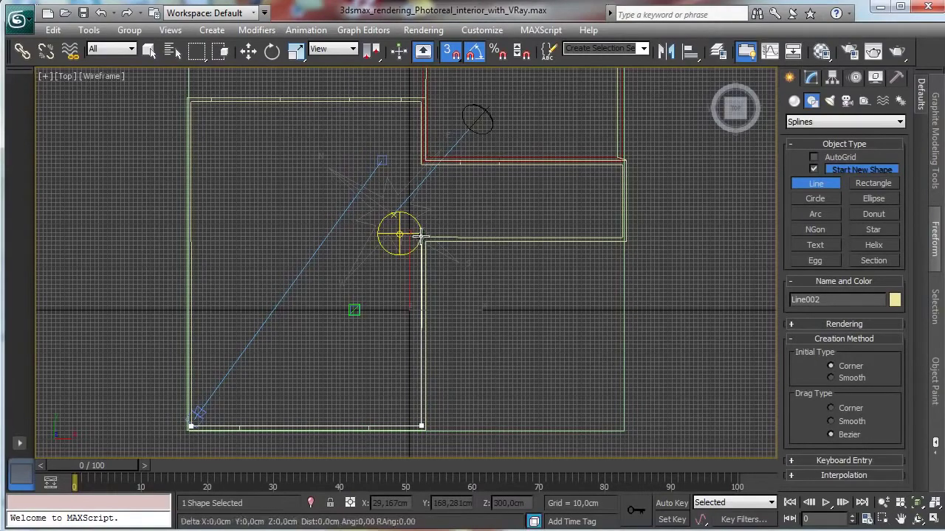
left_click(622, 238)
left_click(622, 164)
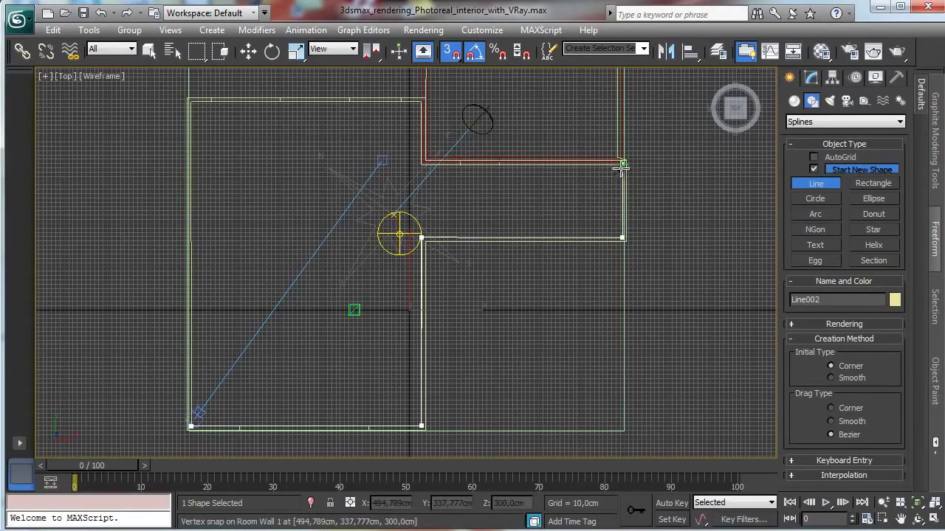
left_click(498, 166)
right_click(557, 219)
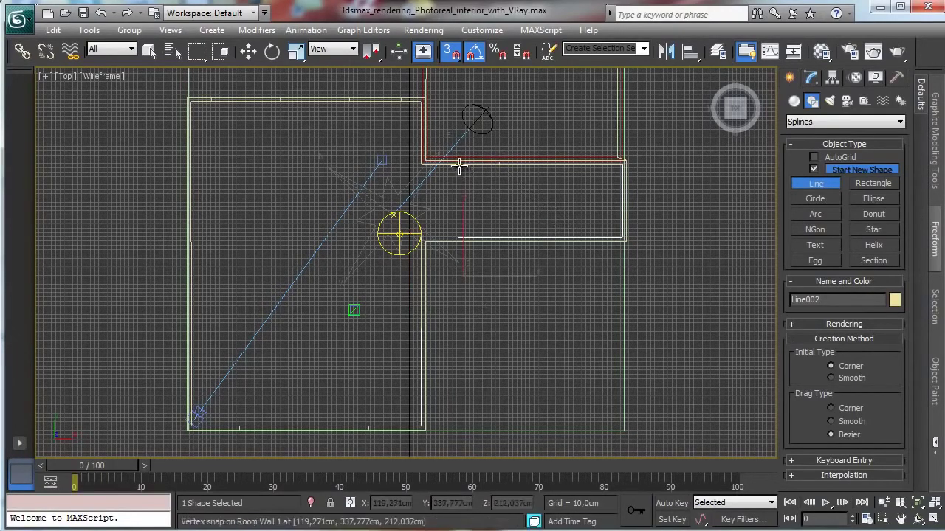
Draw a second snapped line from the doorway's left edge along the main room's upper and left inner walls to the lower-left corner.
left_click(459, 165)
left_click(421, 164)
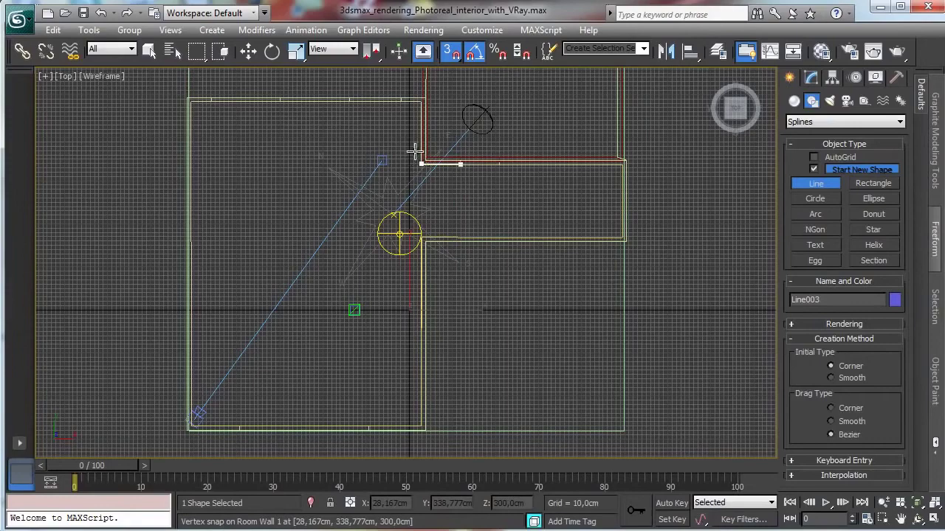
left_click(421, 101)
left_click(190, 101)
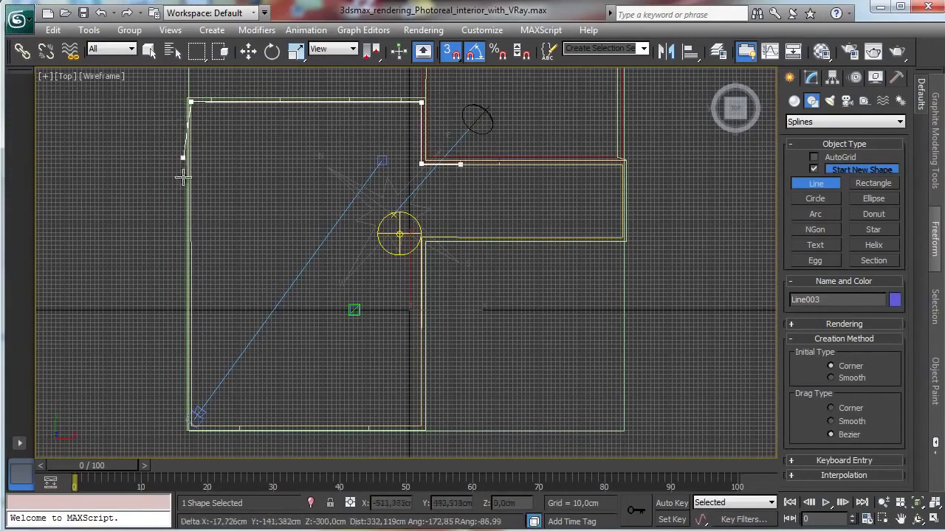
left_click(190, 426)
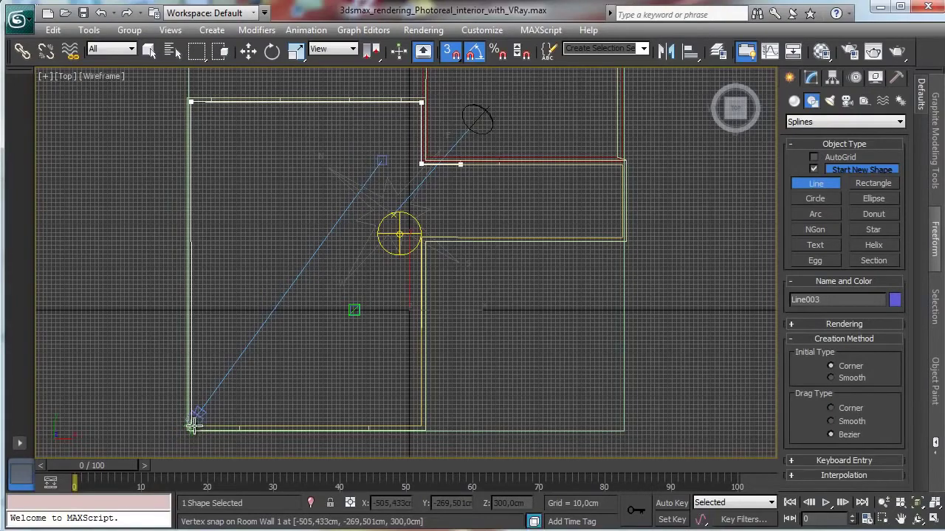
right_click(415, 266)
Hide the Geometry category so that the wall meshes do not cover the splines.
left_click(811, 77)
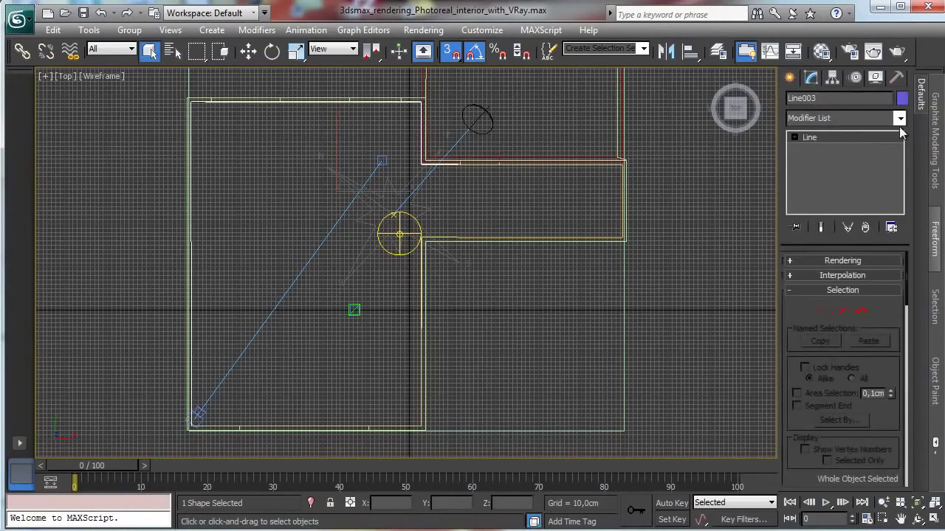
left_click(875, 78)
left_click(796, 220)
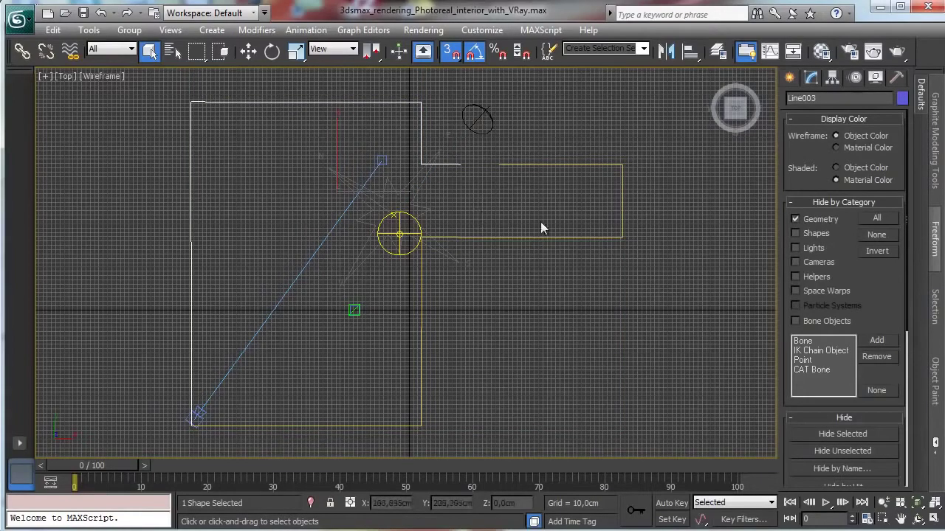
With snapping off, move the second spline's upper-right room corner vertex up to about Y 483.6 cm to straighten the upper segment.
left_click(811, 78)
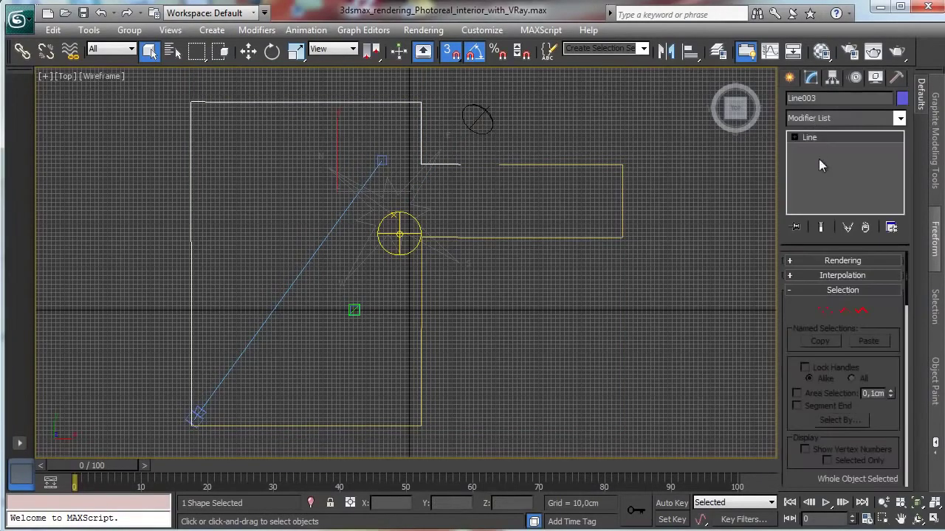
left_click(824, 311)
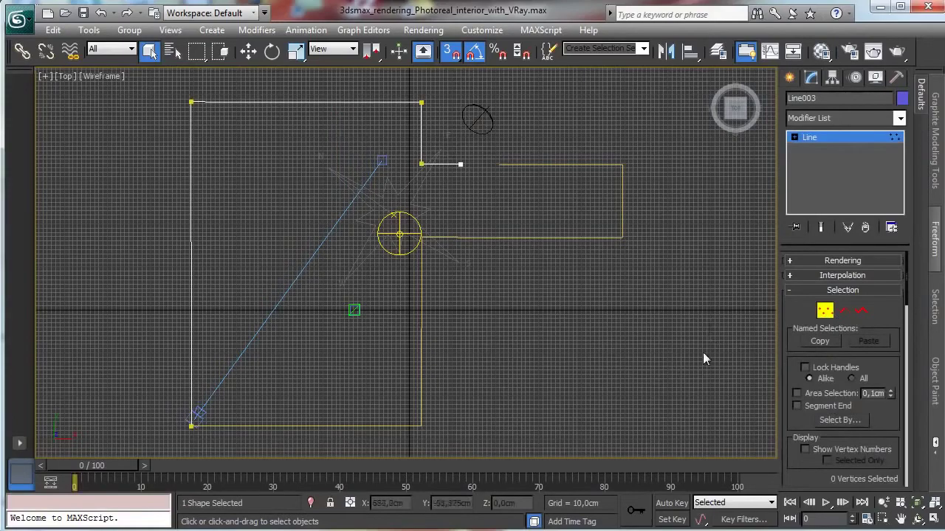
left_click(884, 519)
left_click_drag(384, 219, 496, 466)
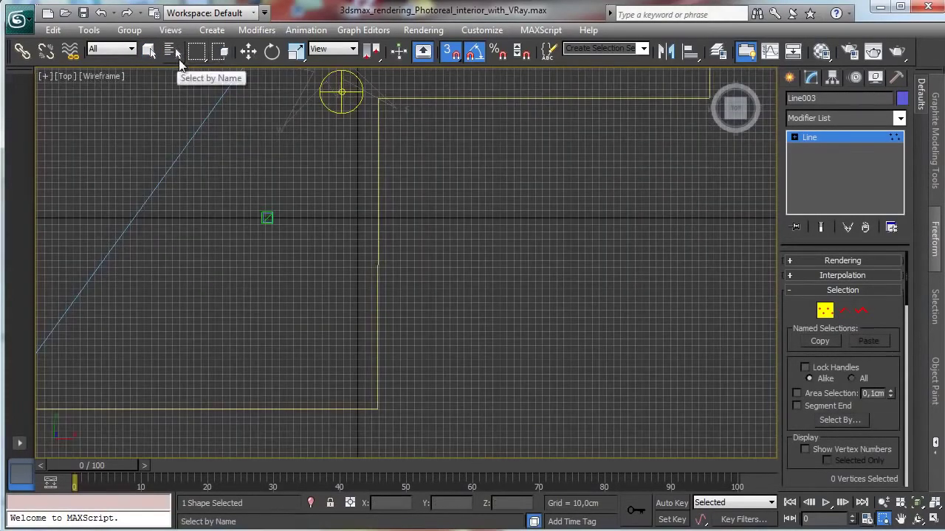
left_click(248, 51)
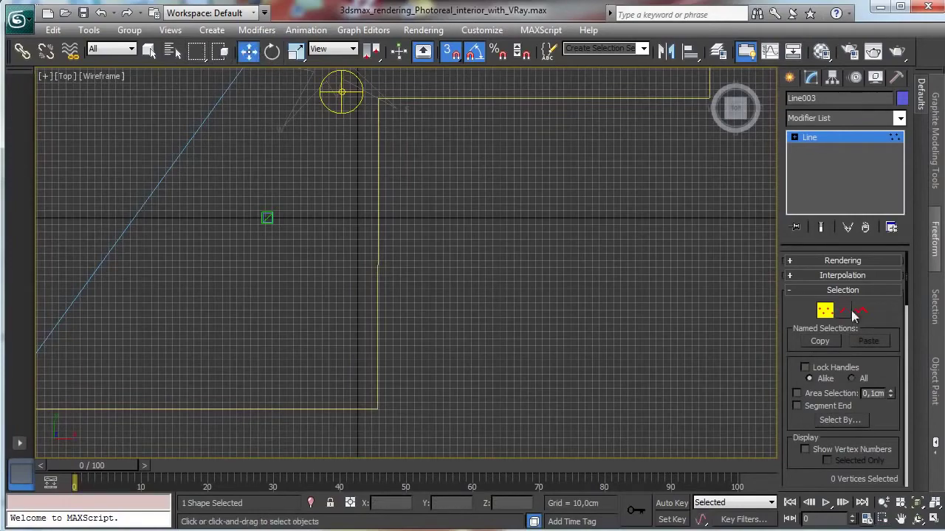
left_click(901, 520)
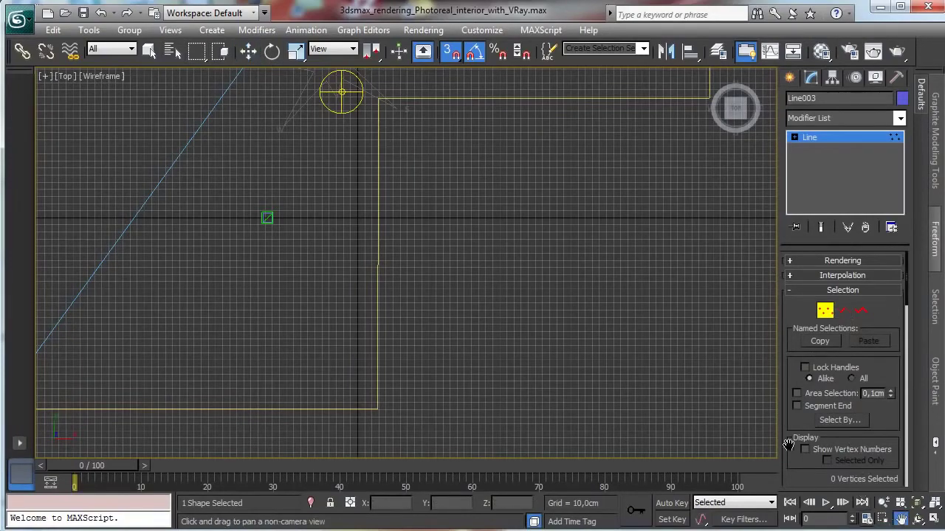
left_click_drag(216, 213, 406, 279)
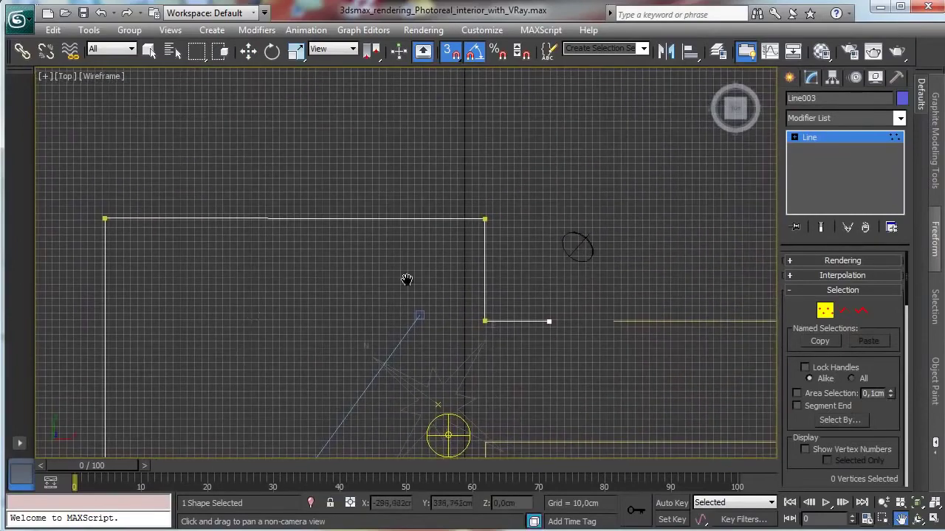
left_click(883, 503)
left_click_drag(323, 290, 323, 251)
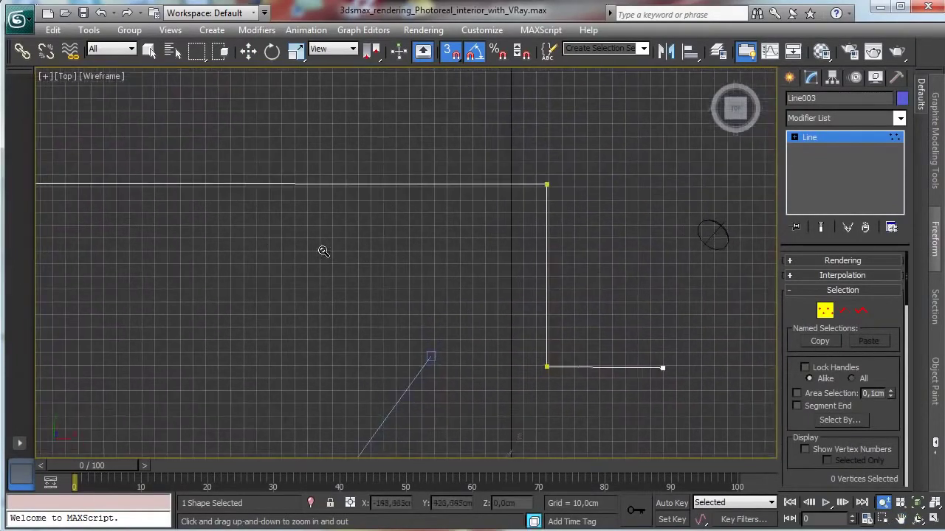
left_click(248, 51)
left_click_drag(506, 152, 583, 224)
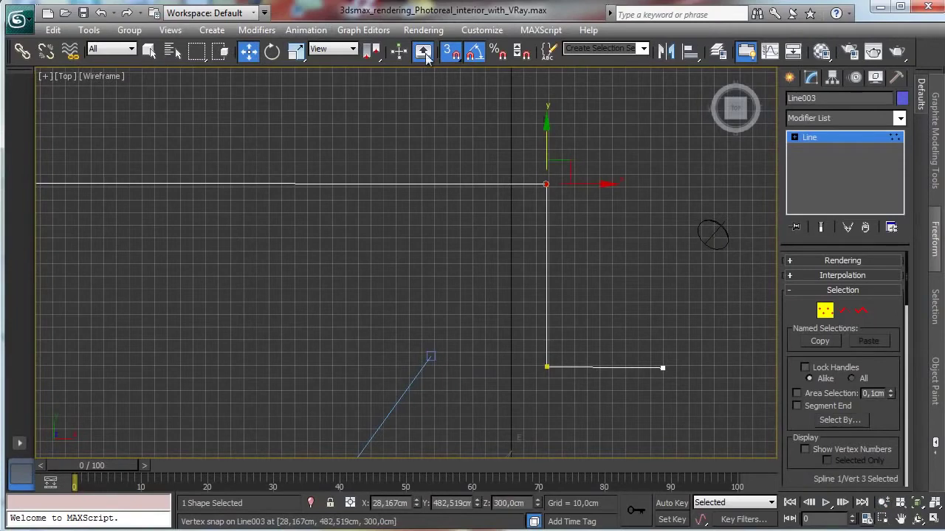
key("s")
left_click_drag(543, 135, 547, 134)
left_click(826, 310)
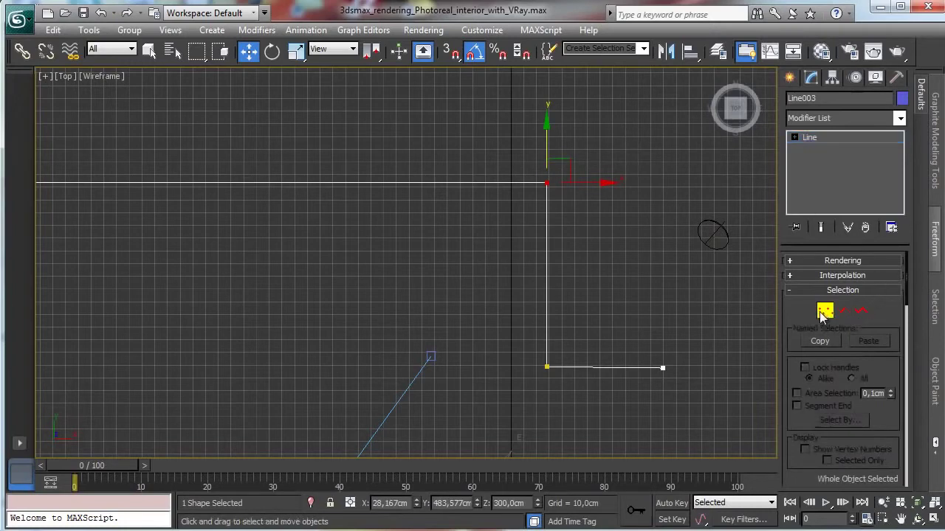
Move the second spline's doorway end vertex up about 0.75 cm to level its short segment, and leave vertex editing.
left_click(825, 311)
left_click(662, 367)
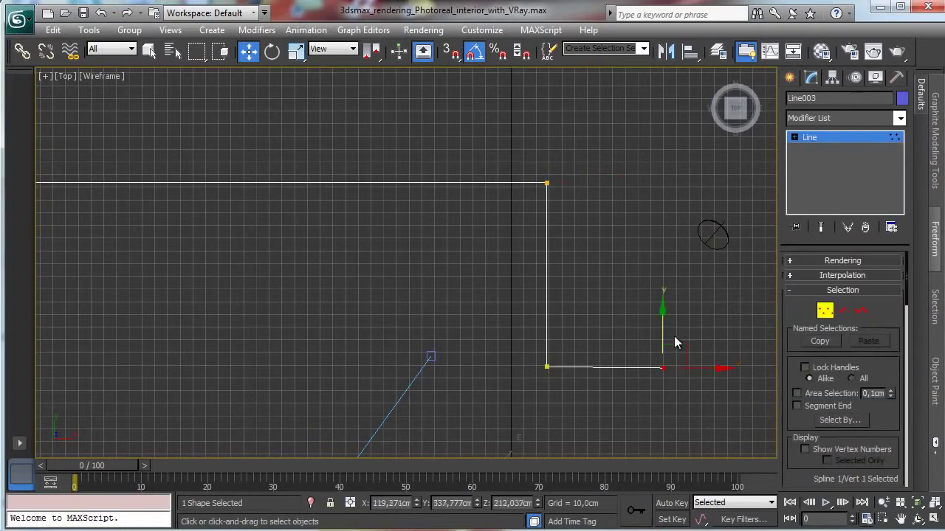
left_click_drag(665, 329, 668, 328)
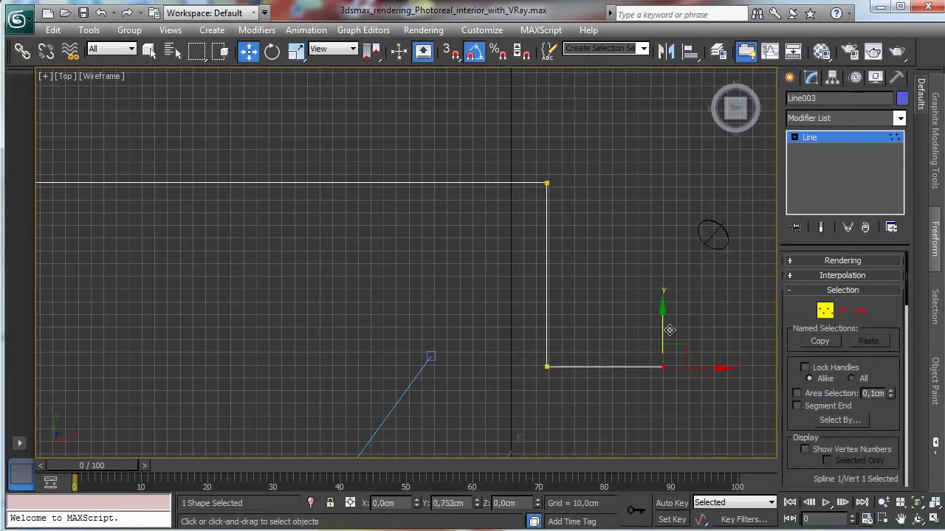
left_click(825, 310)
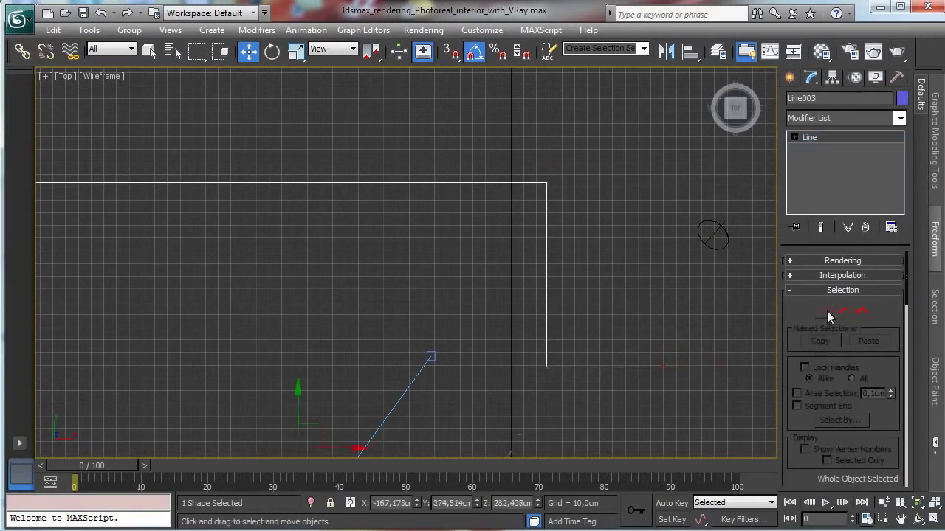
left_click(919, 503)
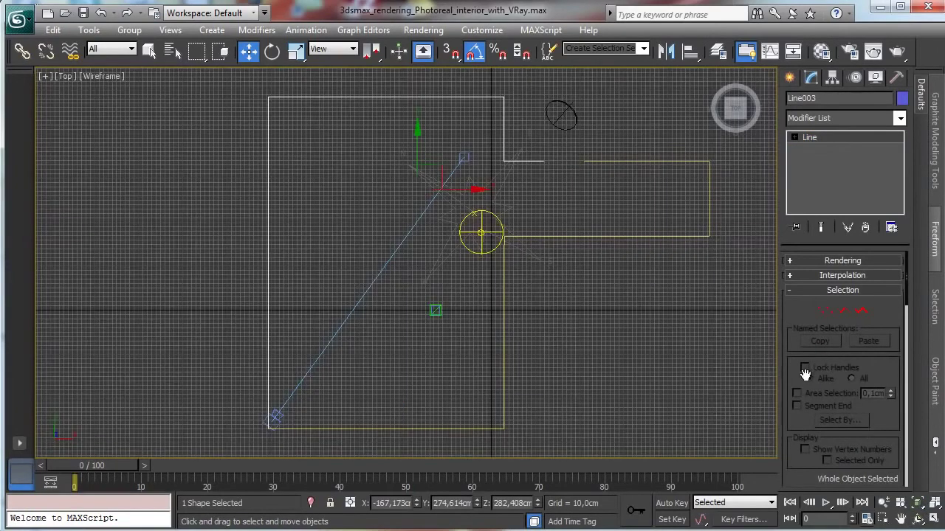
Unhide the Geometry category to show the walls with the splines.
left_click(896, 77)
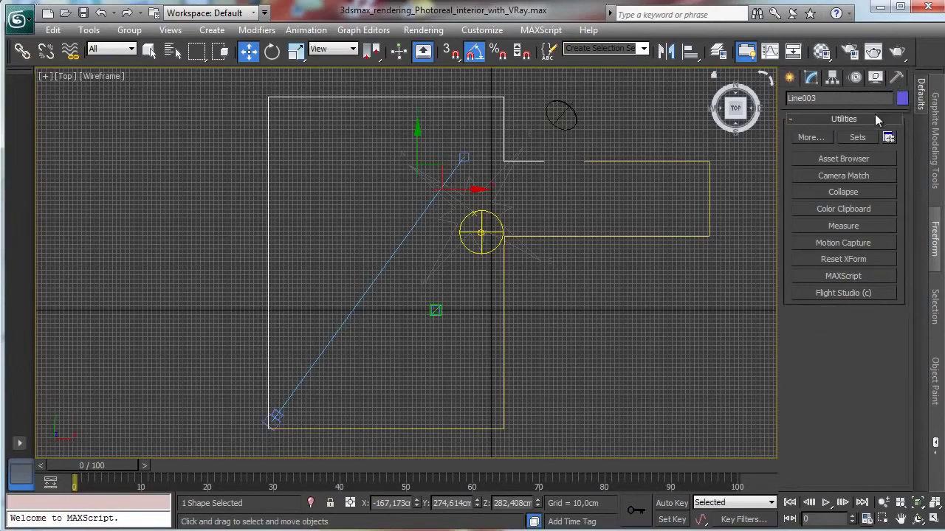
left_click(876, 77)
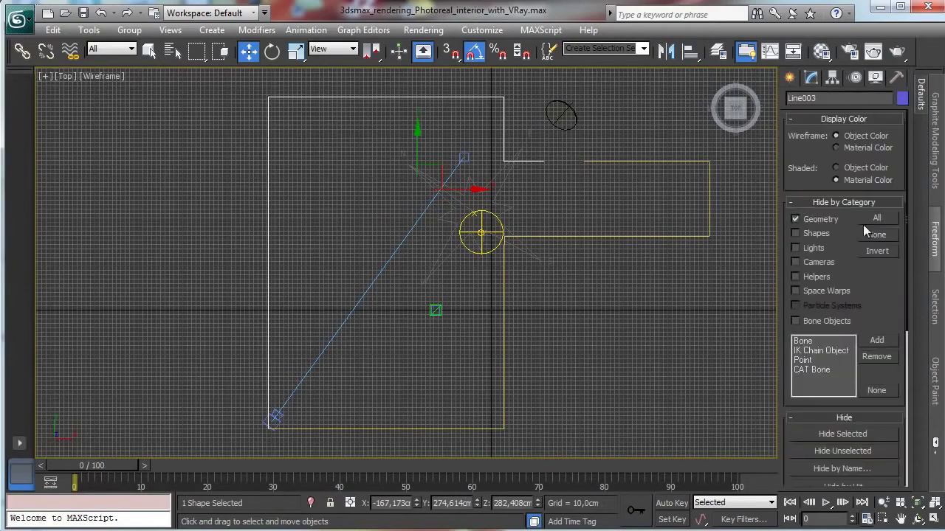
left_click(795, 219)
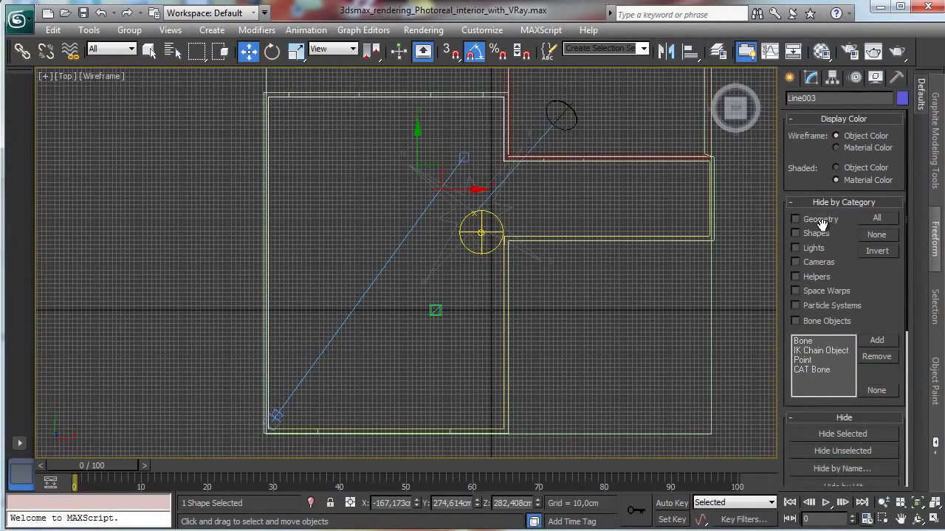
In the Front view, raise the first spline's doorway end vertex to the ceiling height of its other vertices and leave vertex editing.
left_click(934, 520)
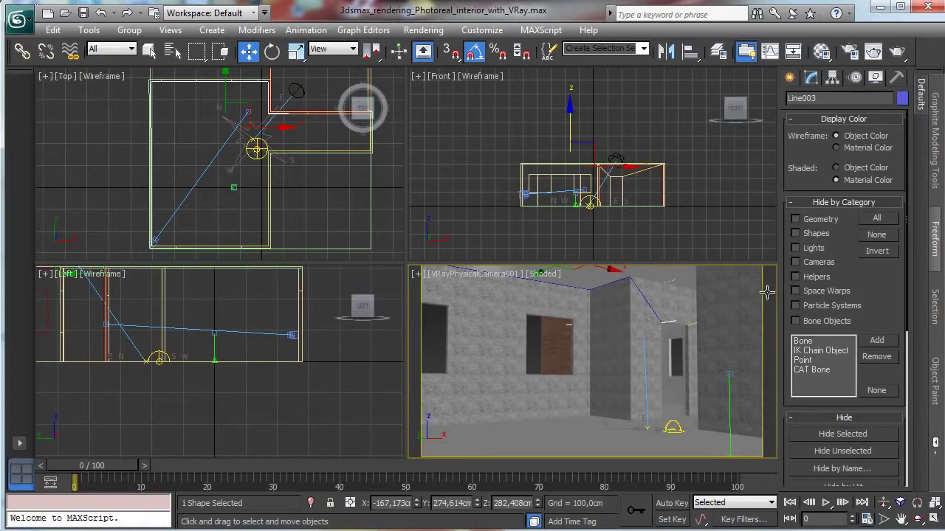
left_click(810, 79)
left_click(825, 311)
left_click(658, 311)
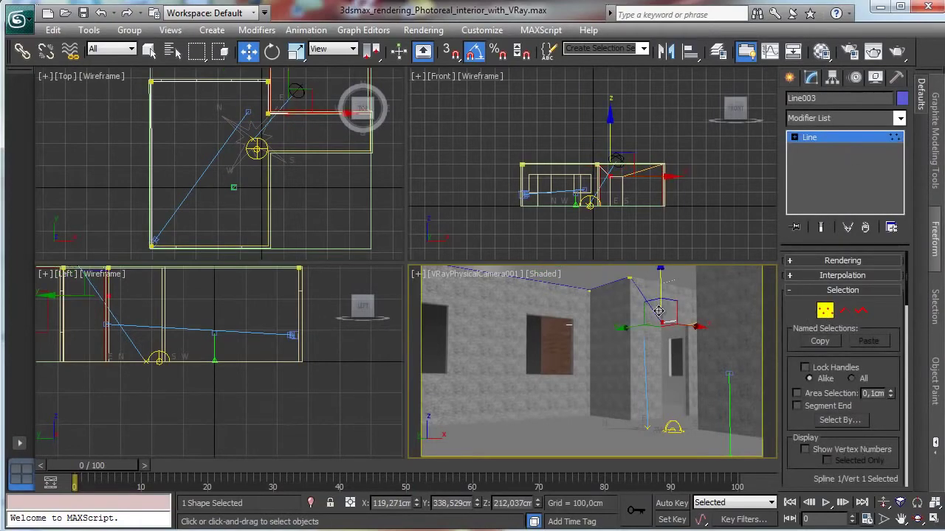
left_click(934, 519)
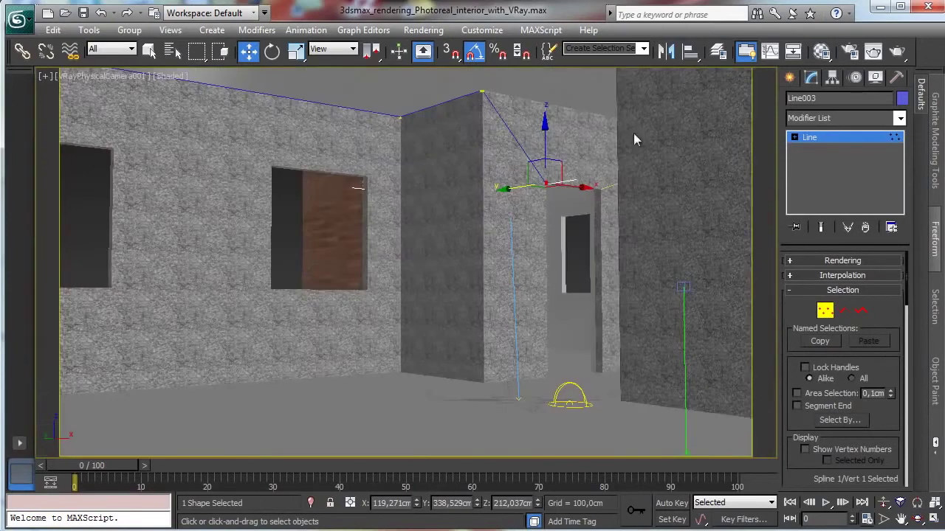
left_click(933, 519)
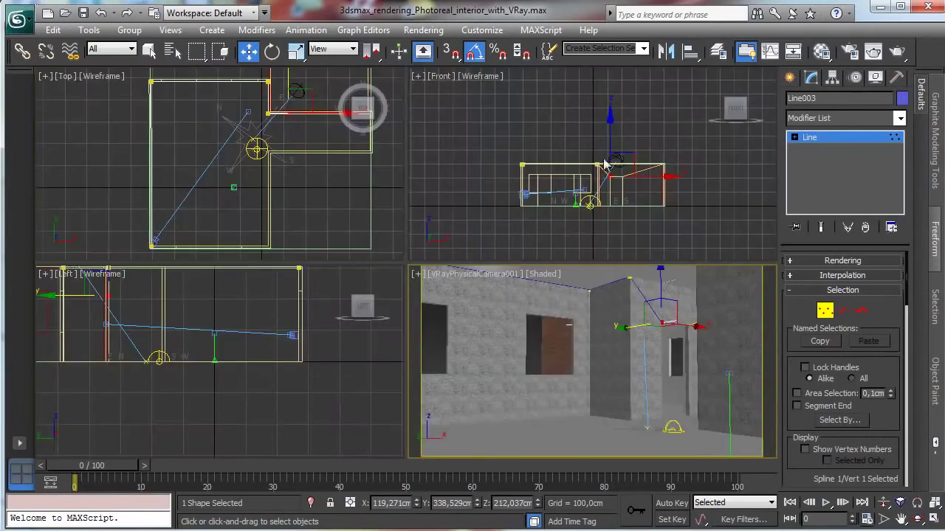
left_click(919, 504)
left_click(935, 519)
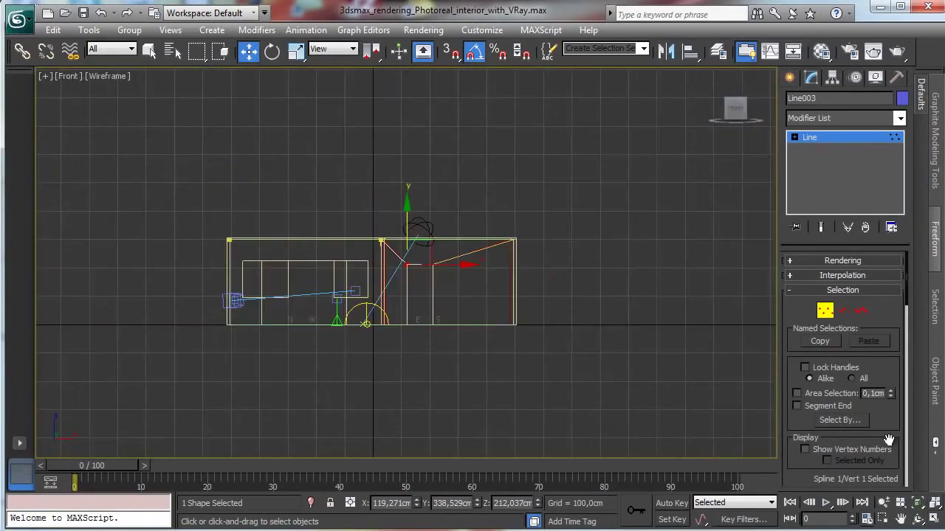
left_click(883, 503)
left_click_drag(409, 267, 404, 168)
left_click(248, 52)
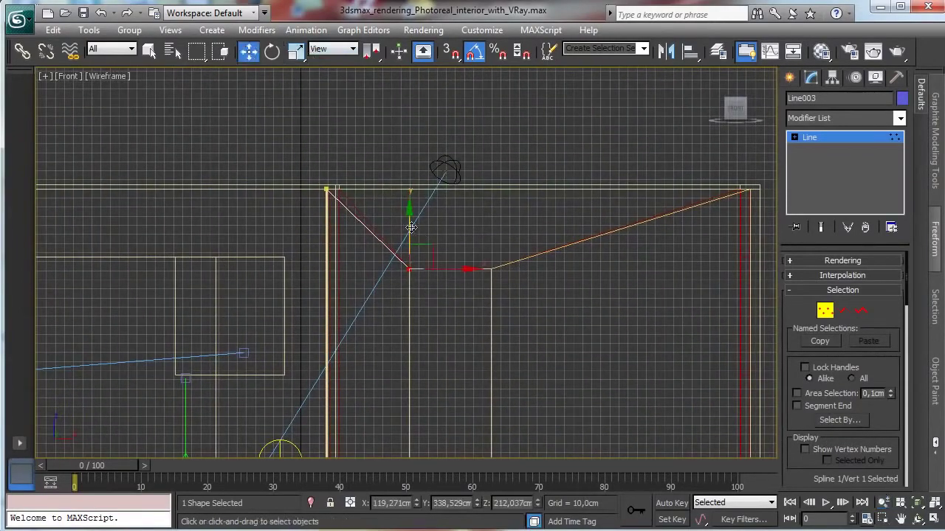
left_click_drag(411, 227, 410, 148)
left_click(828, 318)
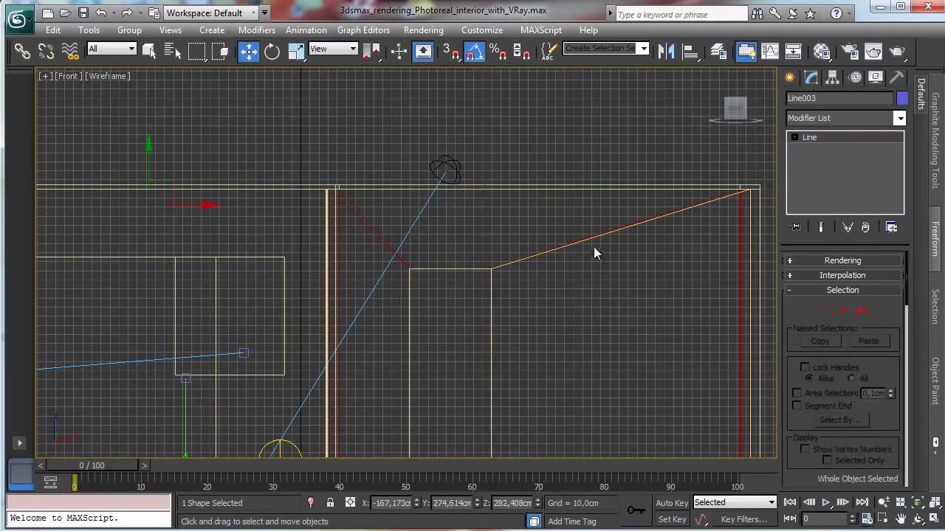
Raise the other spline's doorway end vertex to about Z 299.8 cm, leave vertex editing and return to the camera view in the four-view layout.
left_click(587, 241)
left_click(821, 312)
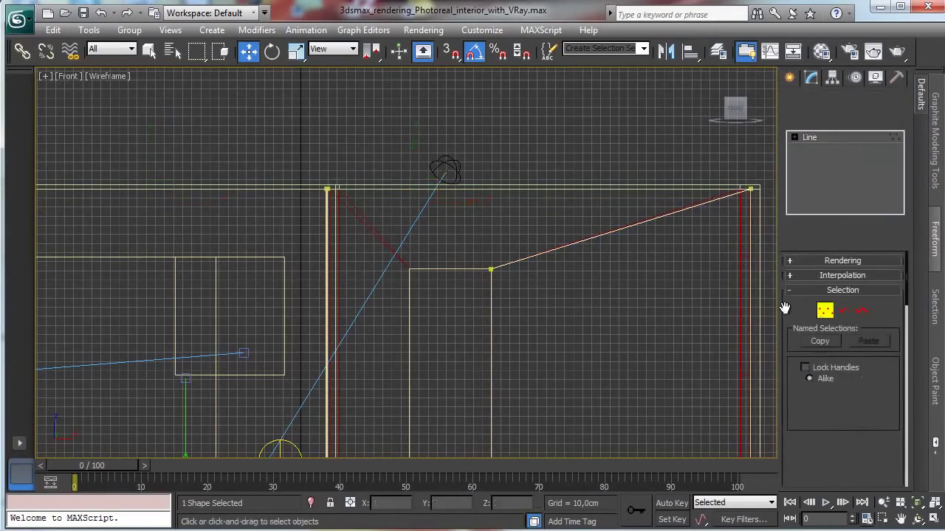
left_click(491, 270)
left_click_drag(487, 224, 504, 146)
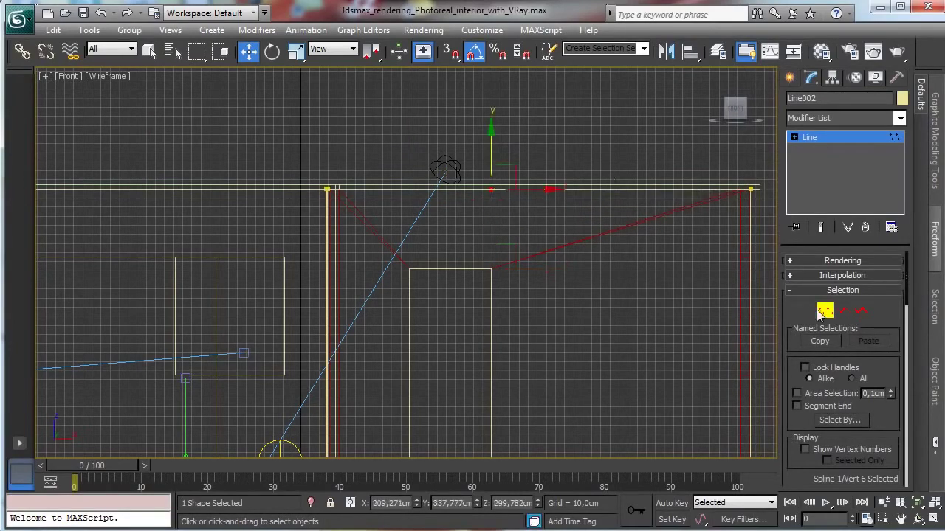
left_click(824, 310)
key("alt+w")
right_click(680, 340)
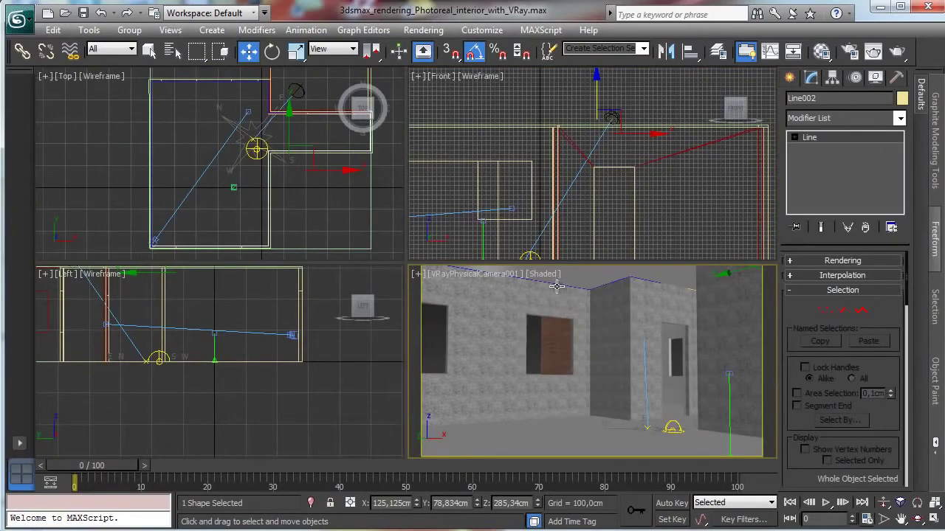
Restrict selection to Shapes, select both wall splines together and move them down about 52.7 cm in the Front view.
left_click(131, 49)
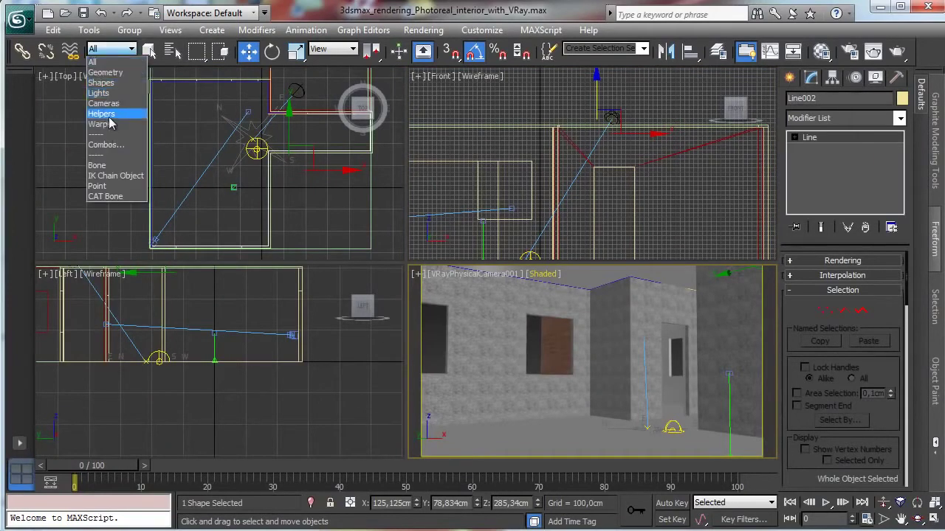
left_click(103, 82)
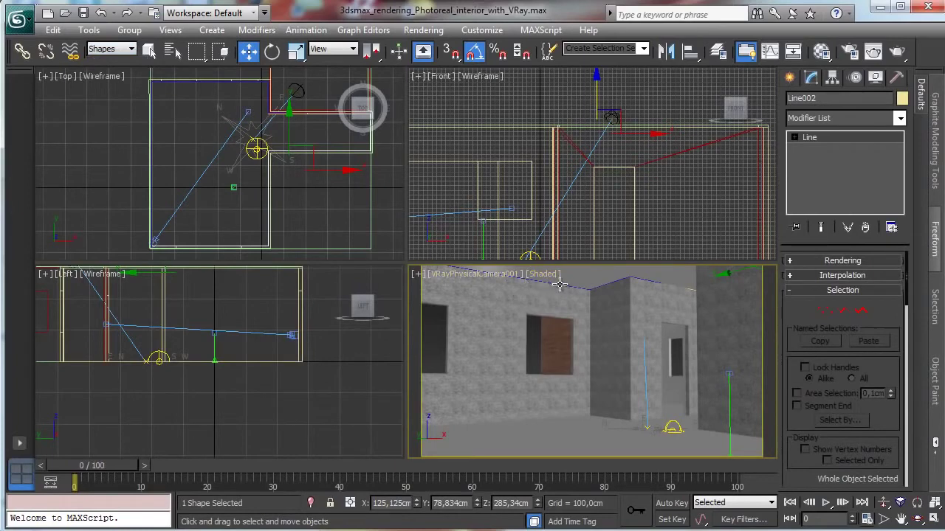
left_click(585, 286, "ctrl")
left_click_drag(485, 94, 493, 116)
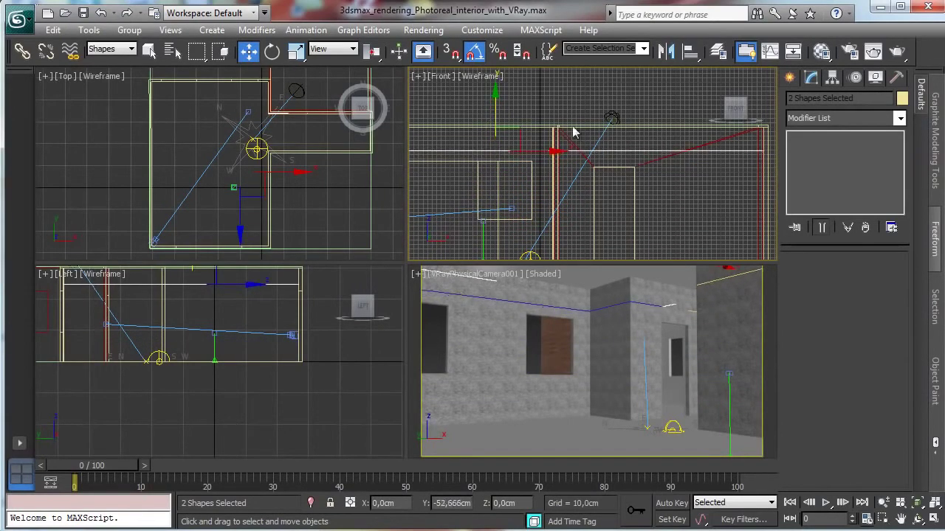
Clone the two selected wall splines in place as independent copies.
left_click(889, 519)
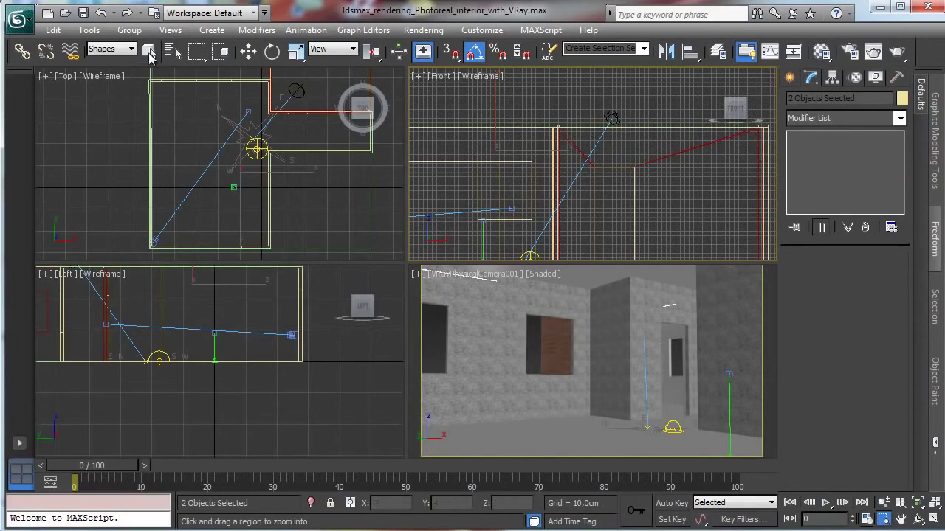
left_click(149, 50)
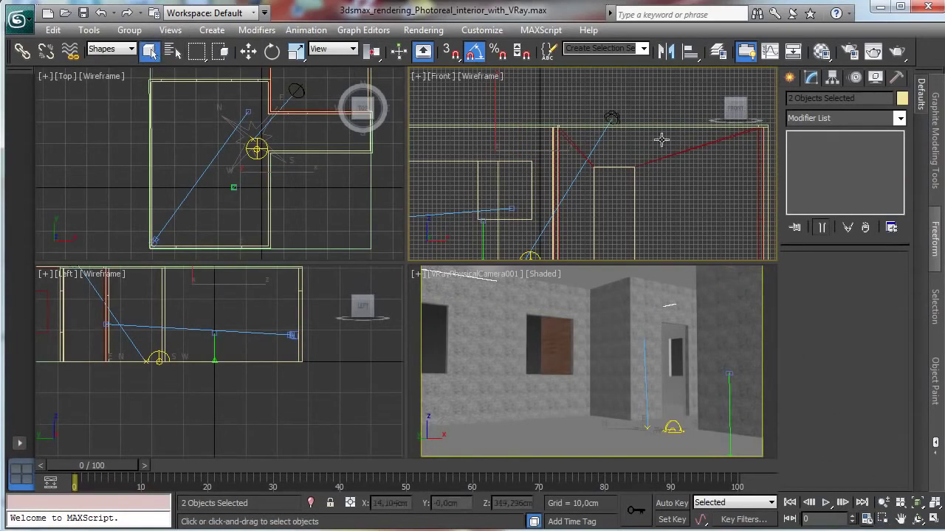
left_click(59, 33)
left_click(74, 137)
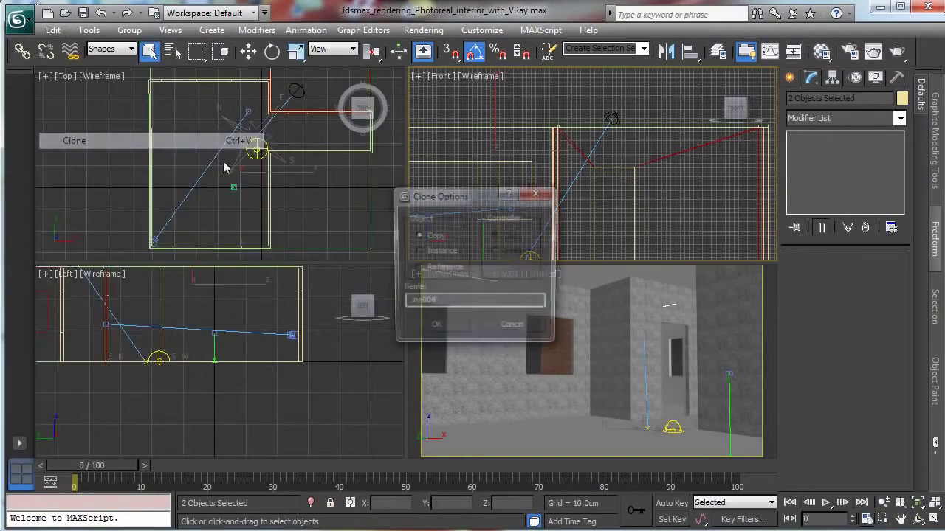
left_click(436, 329)
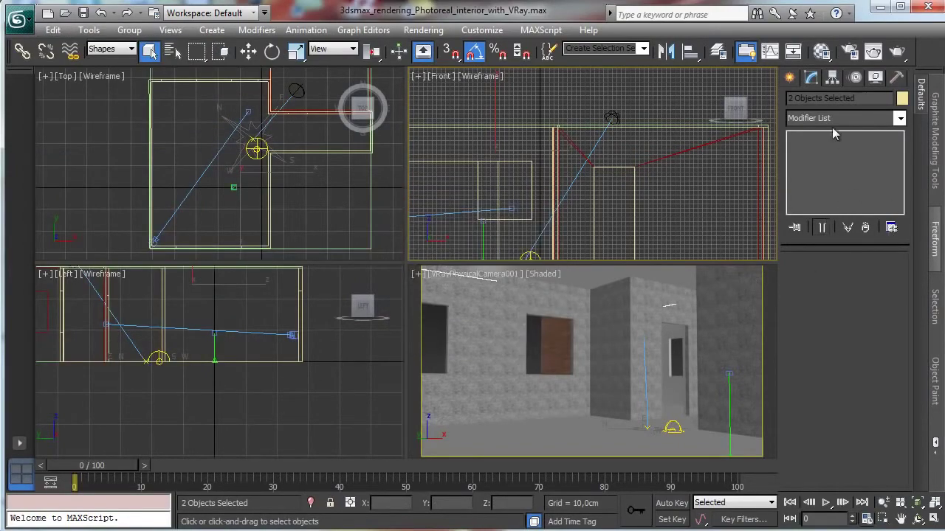
Draw a small angular moulding profile about 8 cm tall with the Line tool outside the wall in the Front view, ending at its start point.
left_click(789, 78)
left_click(818, 185)
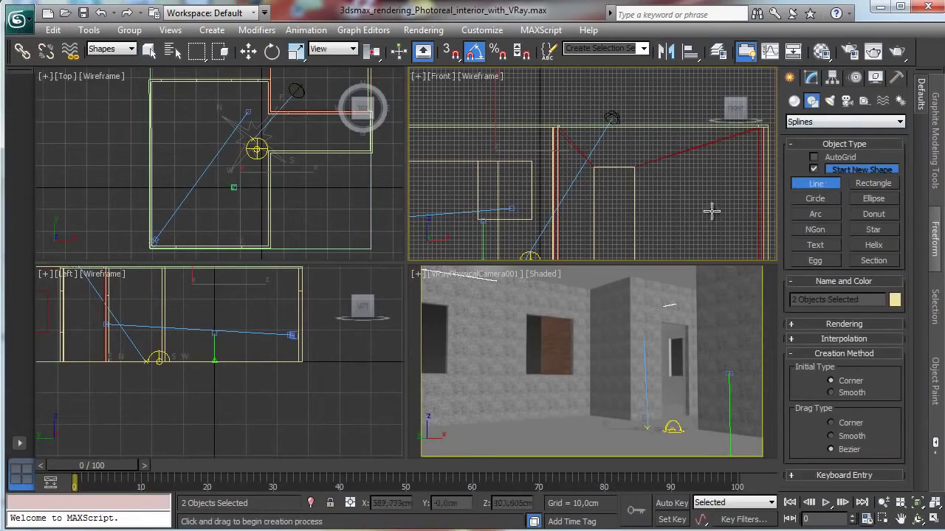
left_click(883, 519)
left_click_drag(729, 148, 765, 190)
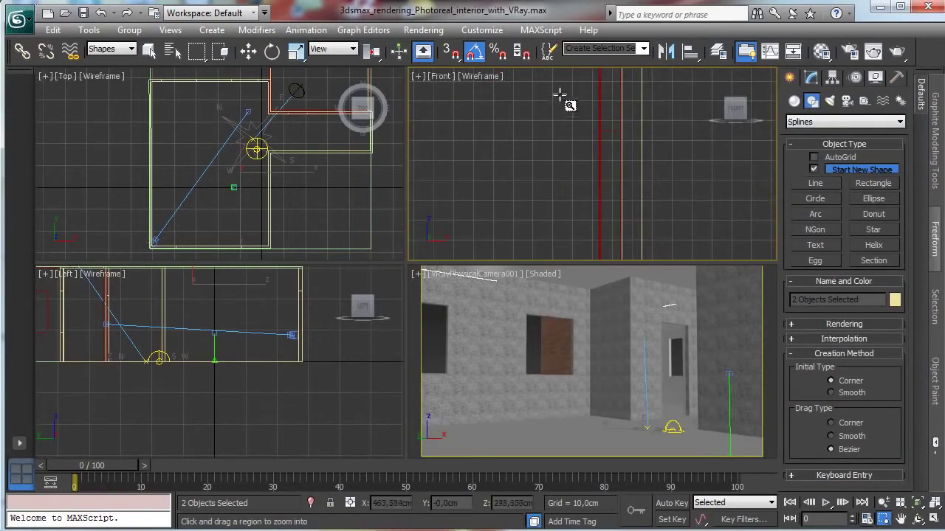
left_click(815, 183)
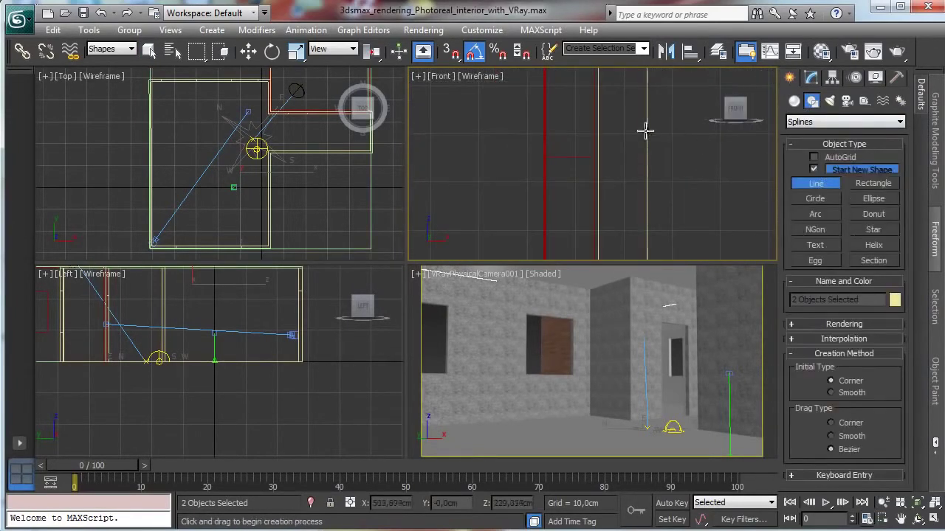
left_click(681, 153)
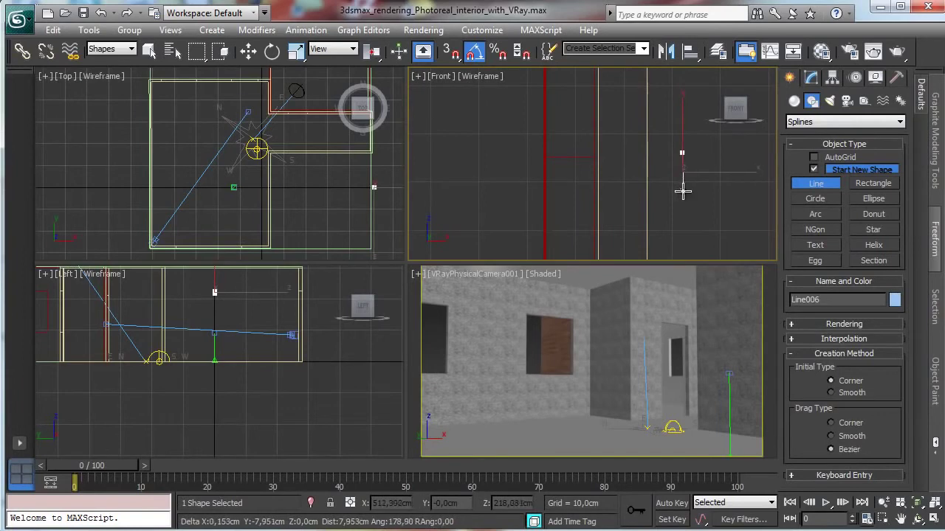
left_click(681, 192)
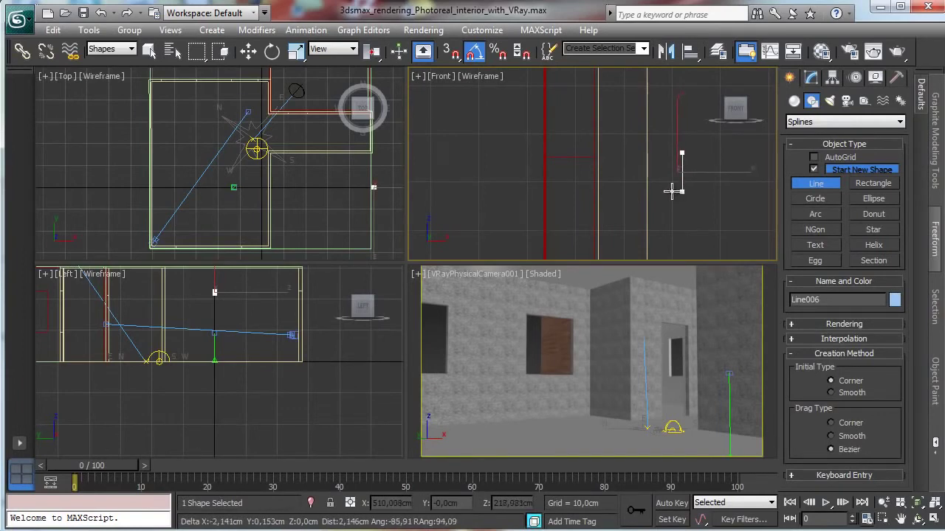
left_click(673, 192)
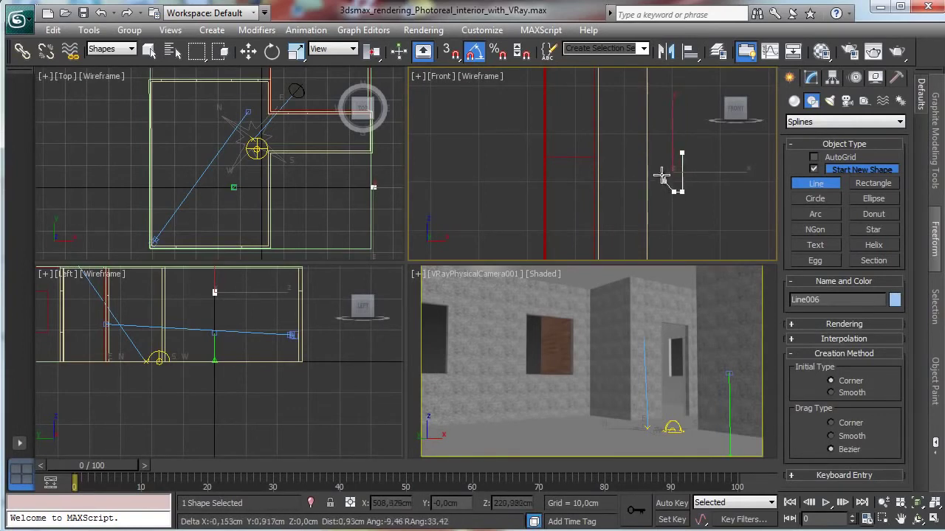
left_click(660, 169)
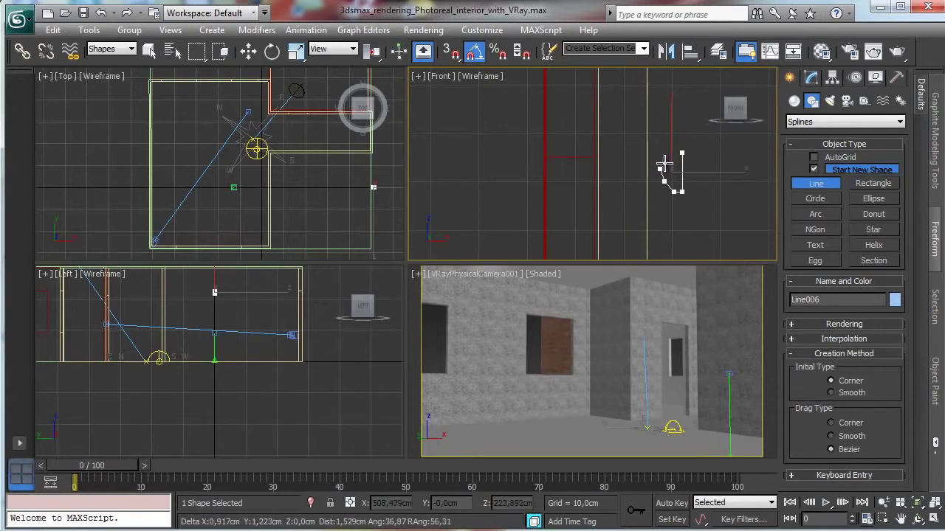
left_click(673, 160)
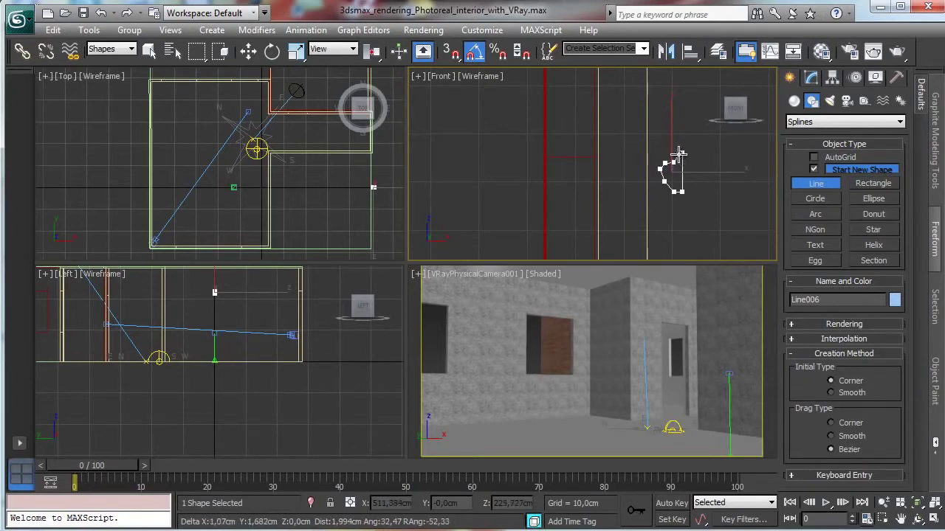
left_click(679, 153)
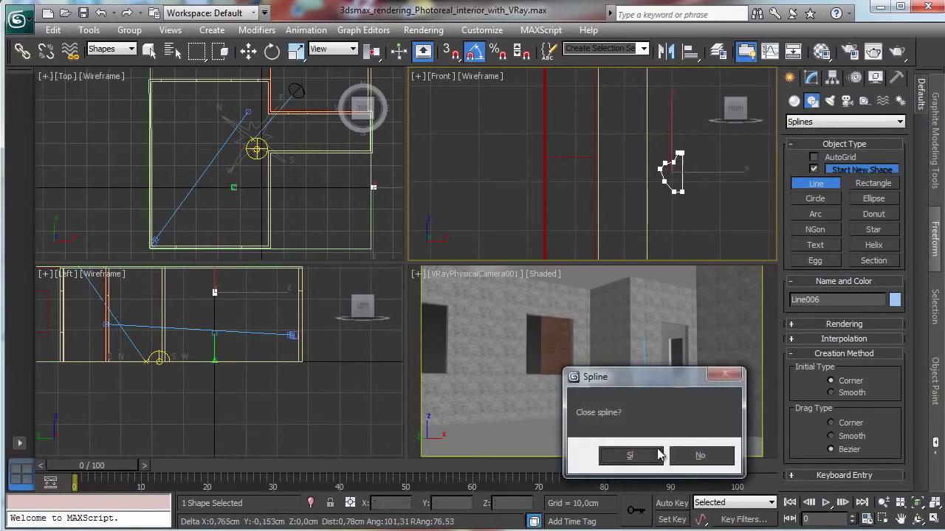
Close the small profile spline in the Front view and enter its vertex editing mode.
left_click(629, 456)
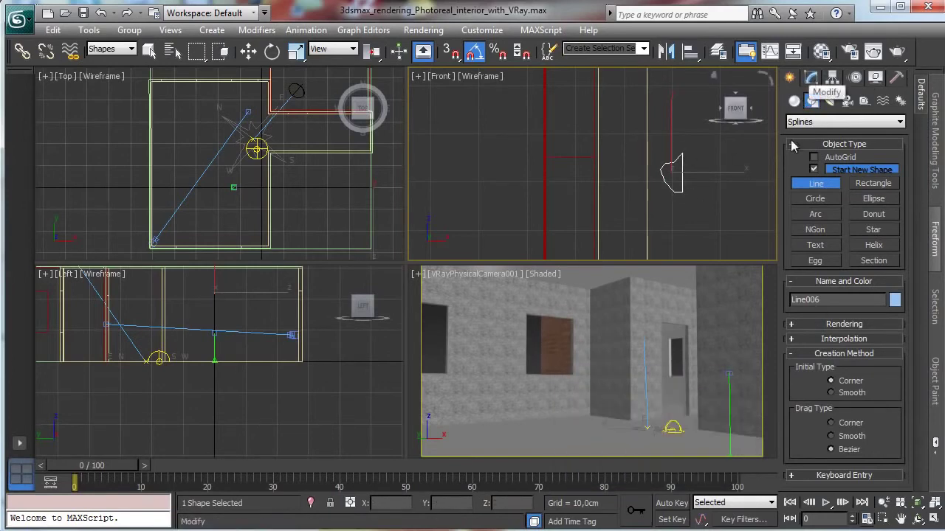
left_click(918, 503)
left_click(811, 76)
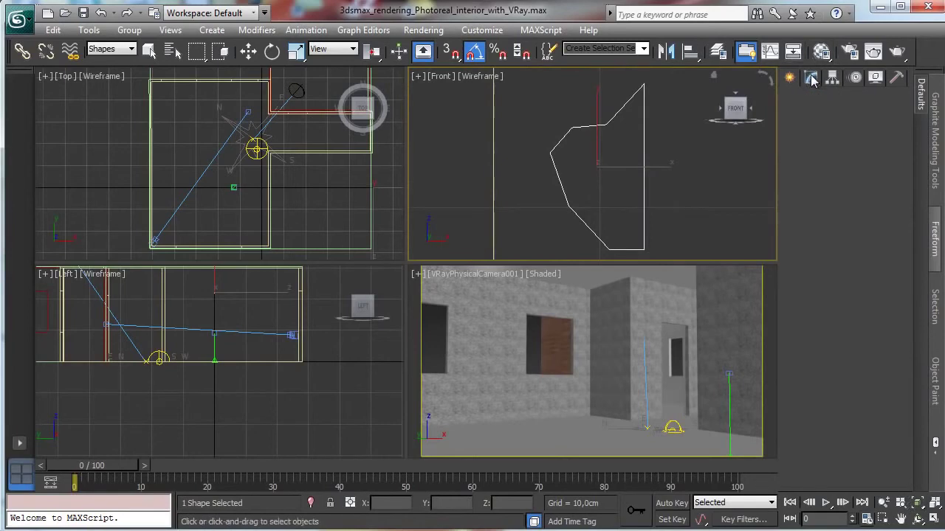
left_click(825, 311)
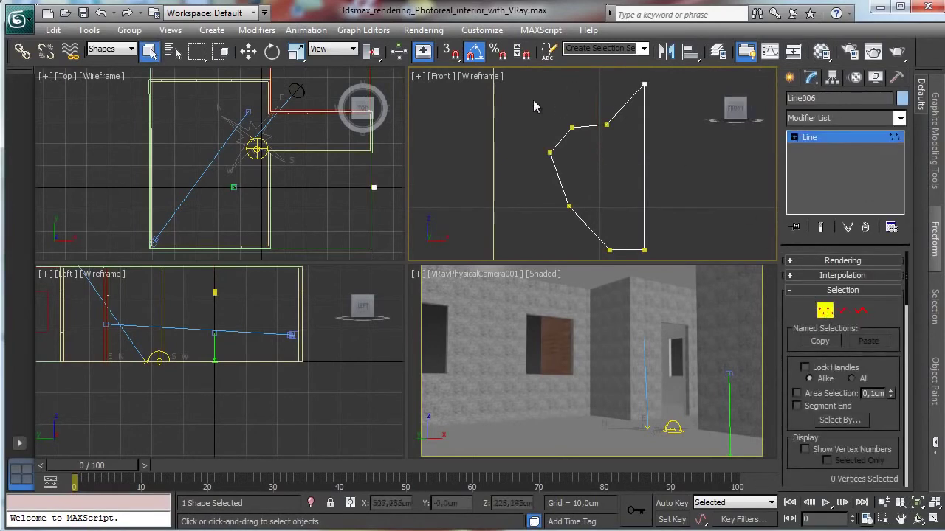
Fillet the five vertices along the outer side of the profile spline slightly.
left_click_drag(526, 90, 599, 204)
left_click_drag(630, 271, 630, 271)
left_click_drag(889, 364, 879, 155)
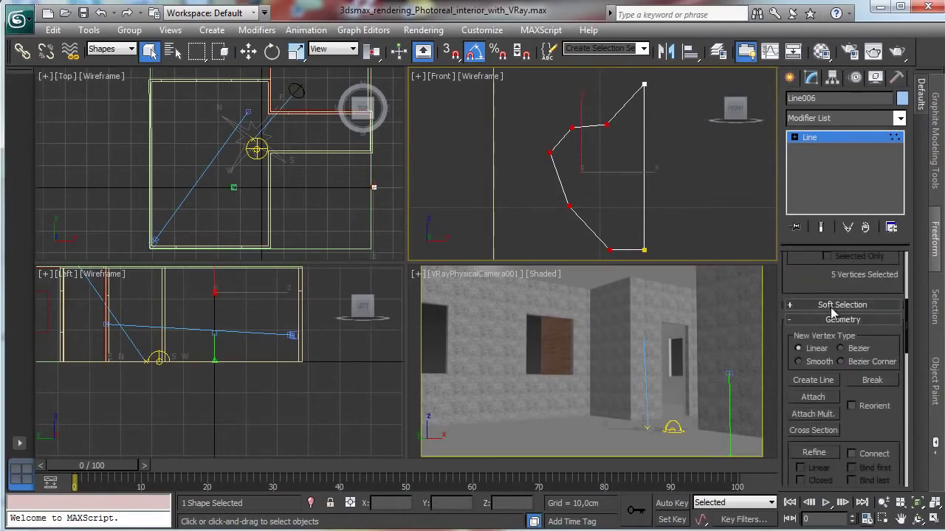
left_click_drag(818, 279, 815, 90)
scroll(841, 329, "down", 3)
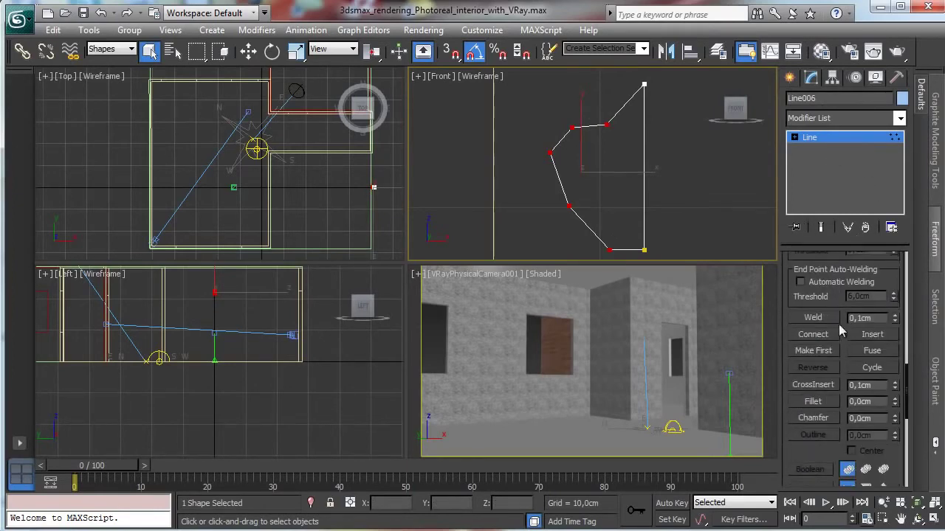
left_click(812, 401)
left_click_drag(572, 127, 573, 122)
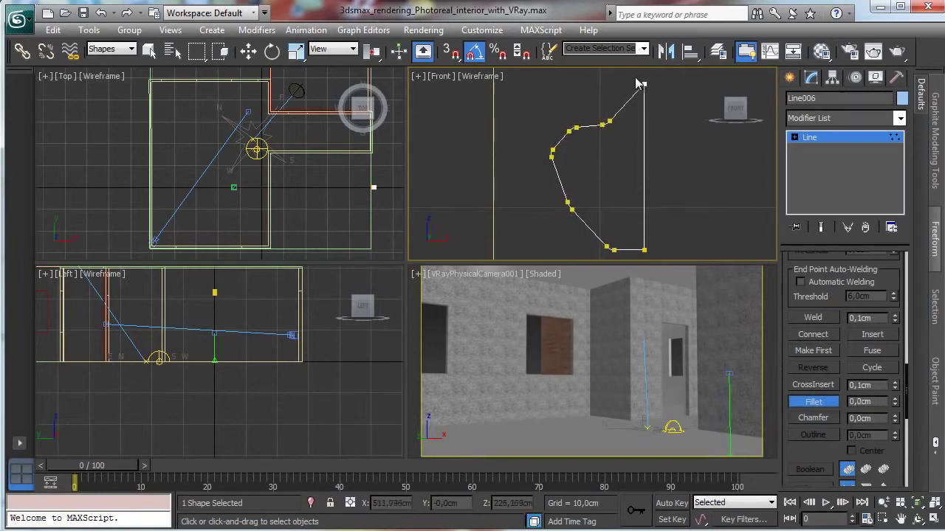
Chamfer the profile's pointed top vertex and leave vertex editing.
left_click(644, 86)
left_click(826, 419)
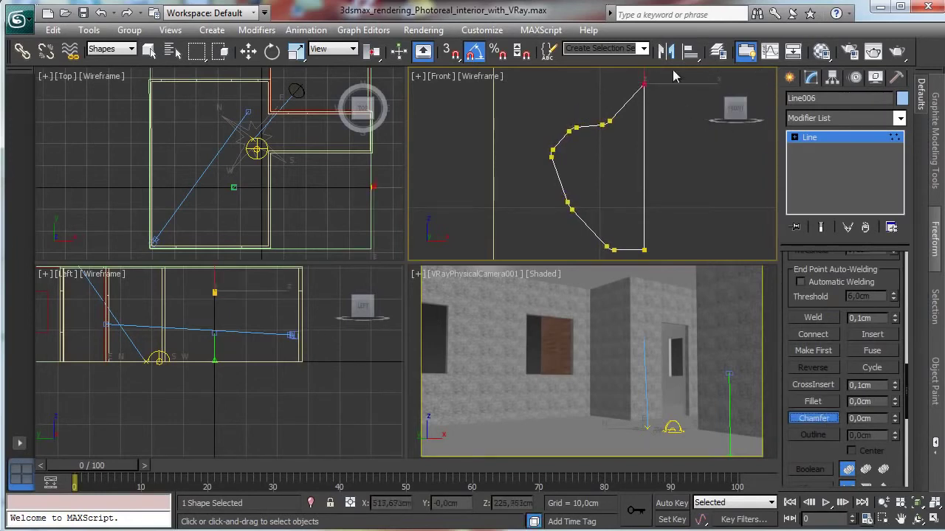
left_click_drag(643, 86, 647, 77)
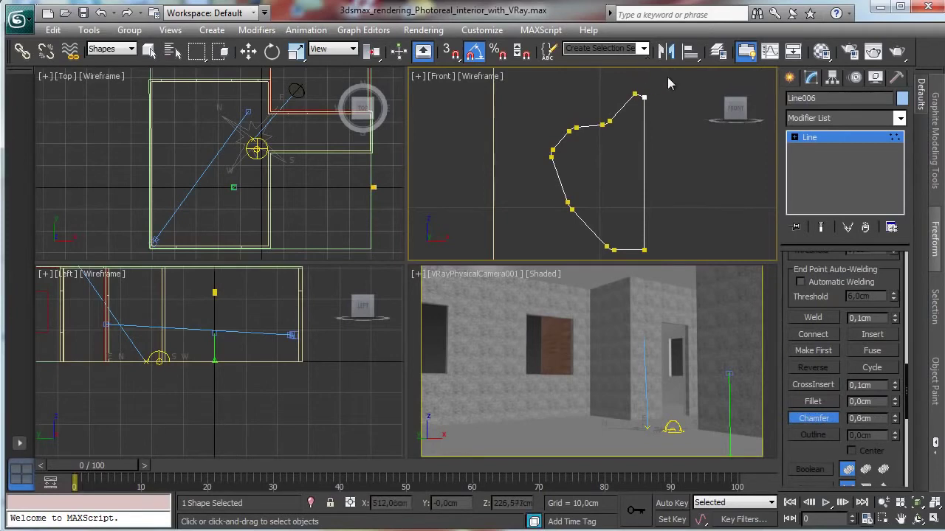
left_click(811, 138)
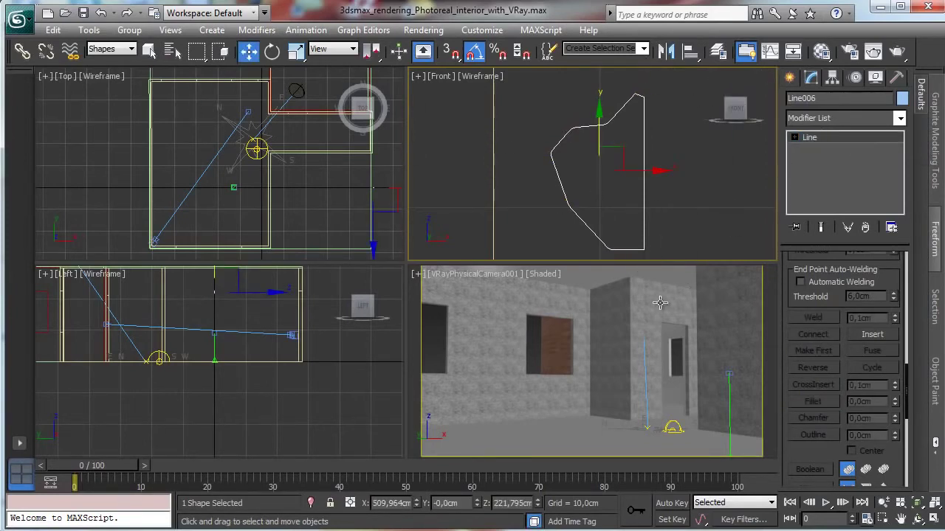
Change the VRayPhysicalCamera001 view's display style from Shaded to Wireframe.
right_click(533, 311)
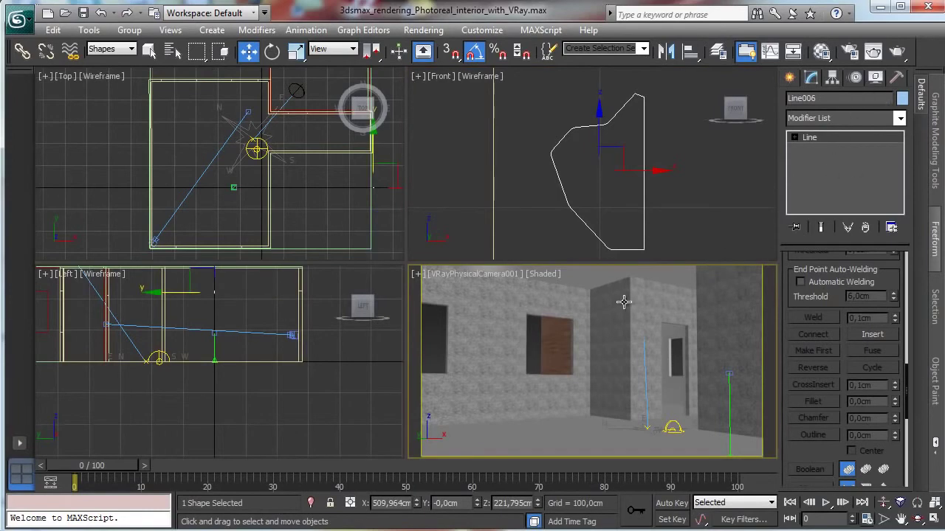
left_click(544, 275)
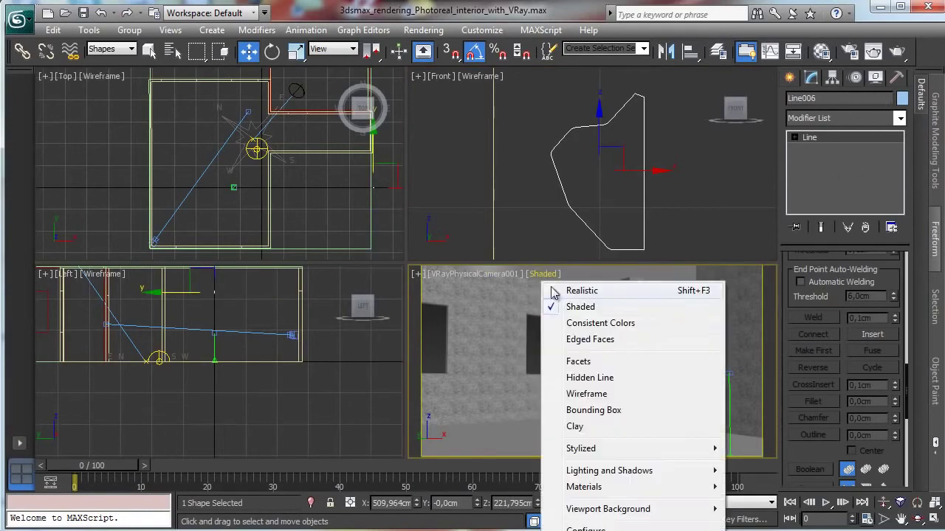
left_click(586, 394)
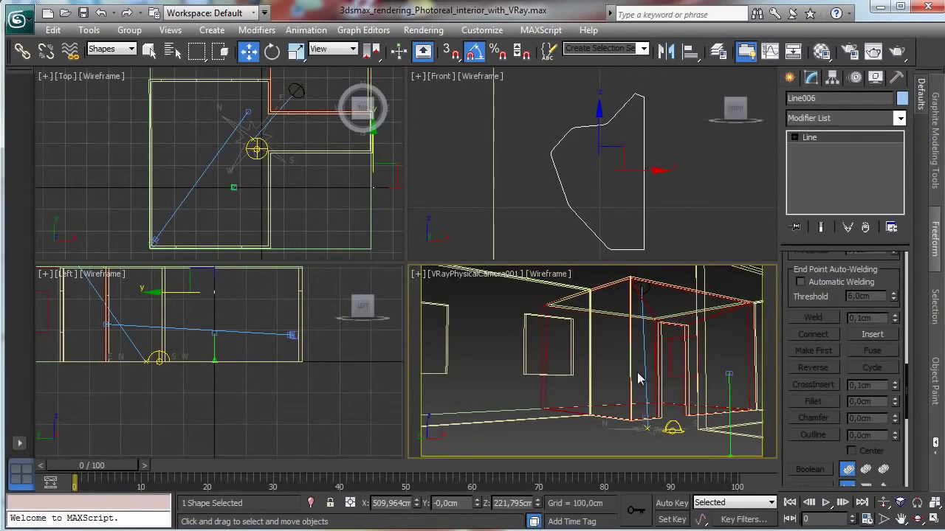
Set the selection filter to All and select Line005 by name from the scene.
left_click(875, 78)
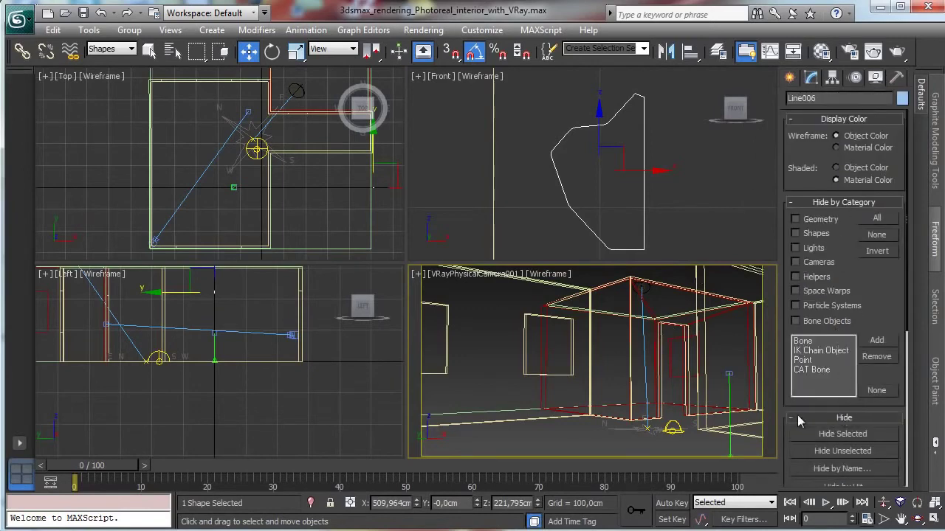
left_click(113, 54)
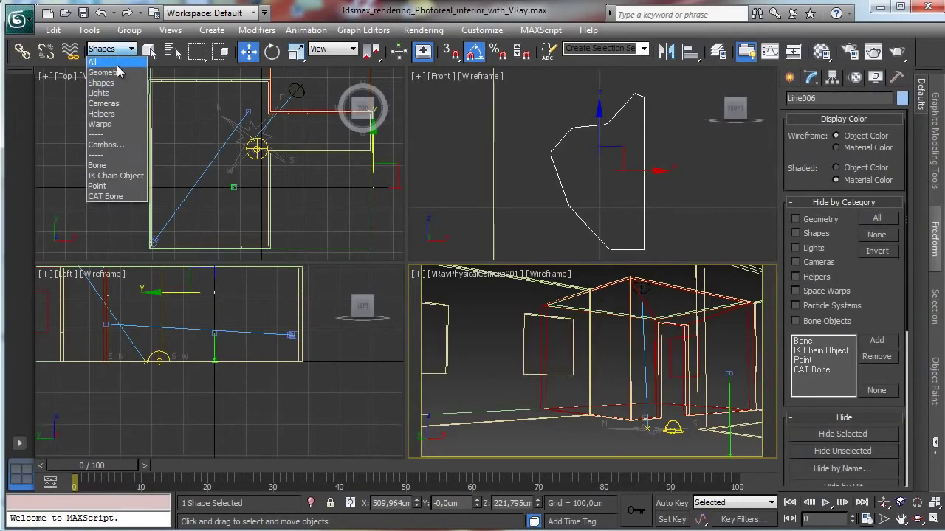
left_click(117, 63)
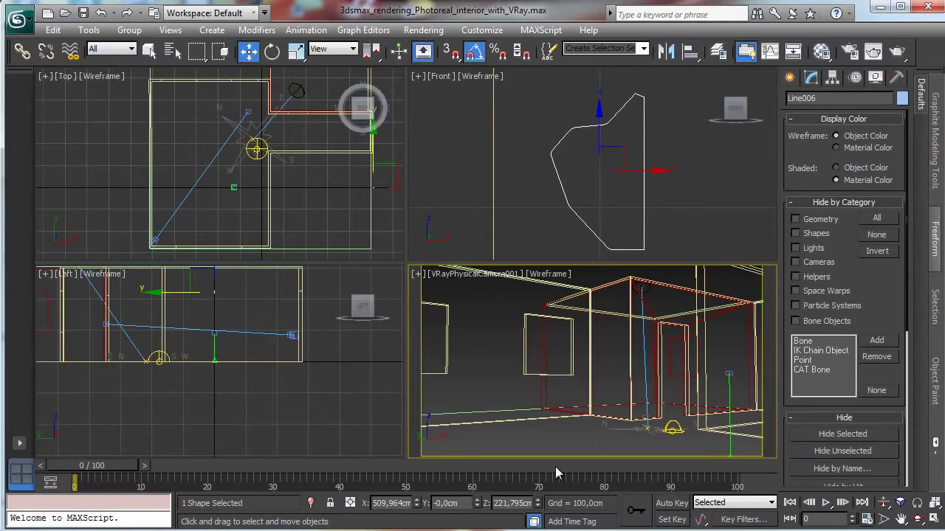
left_click(173, 50)
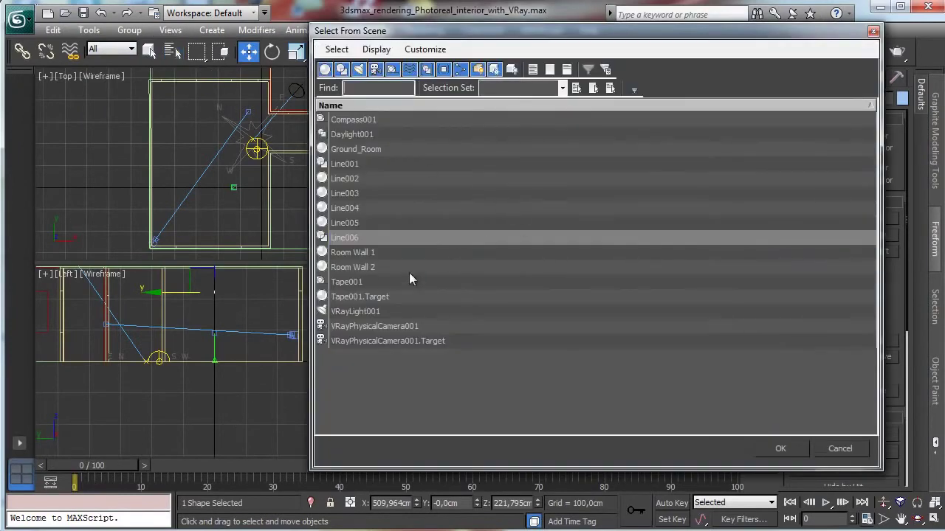
double_click(361, 222)
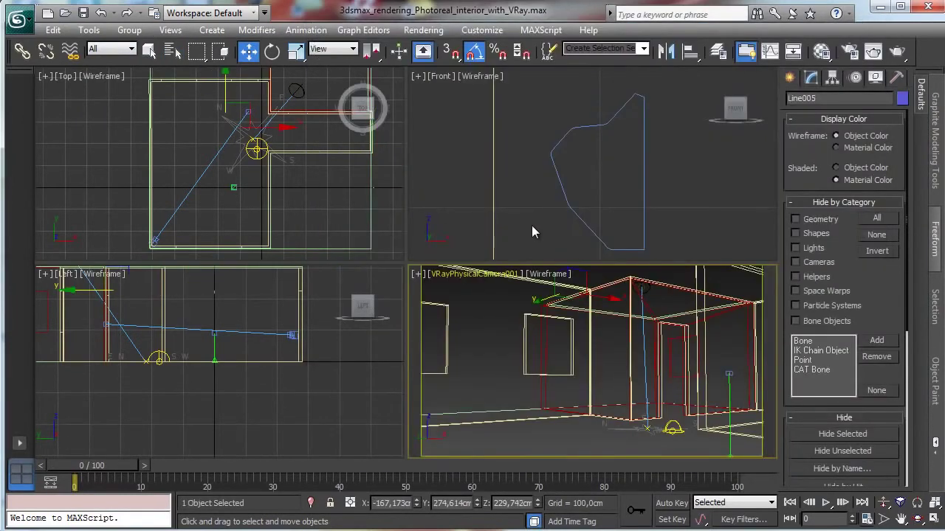
Check Line005 in the views, the compound object types offered for it, and its modifier stack.
right_click(544, 182)
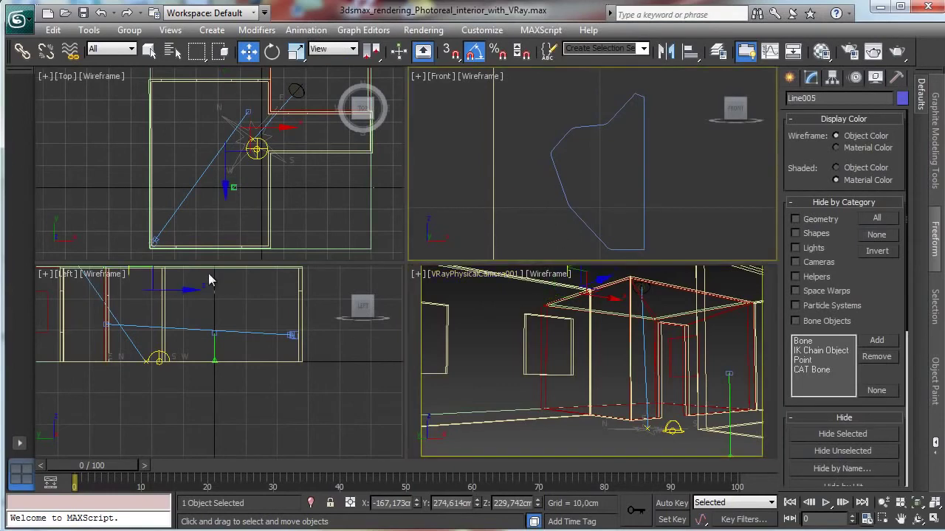
right_click(209, 308)
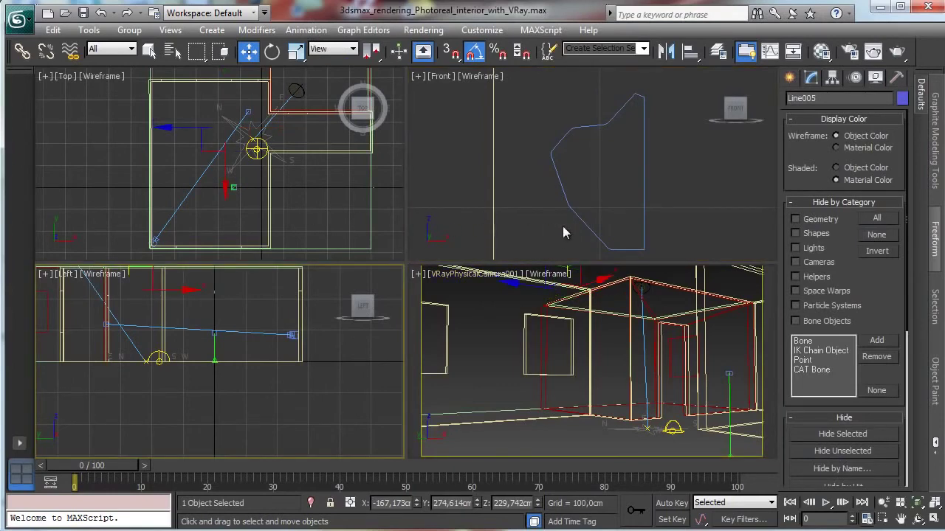
left_click(811, 76)
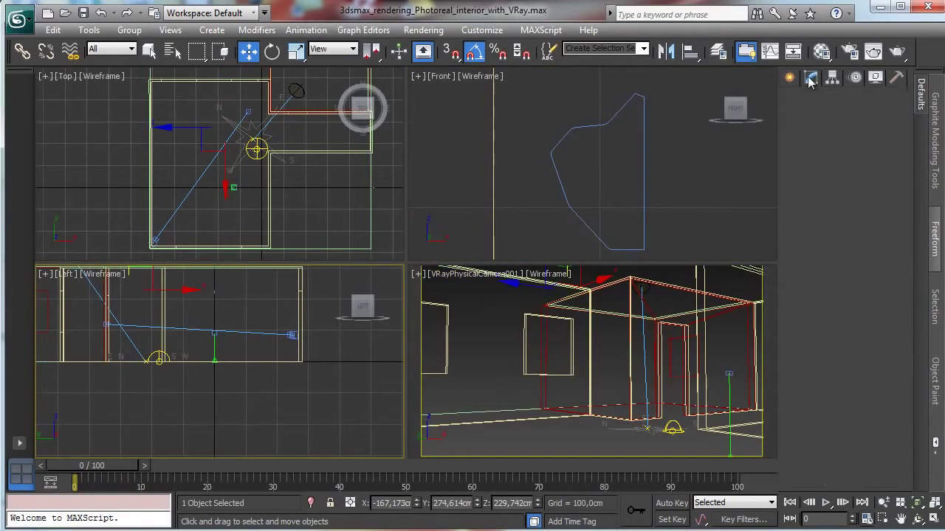
left_click(790, 77)
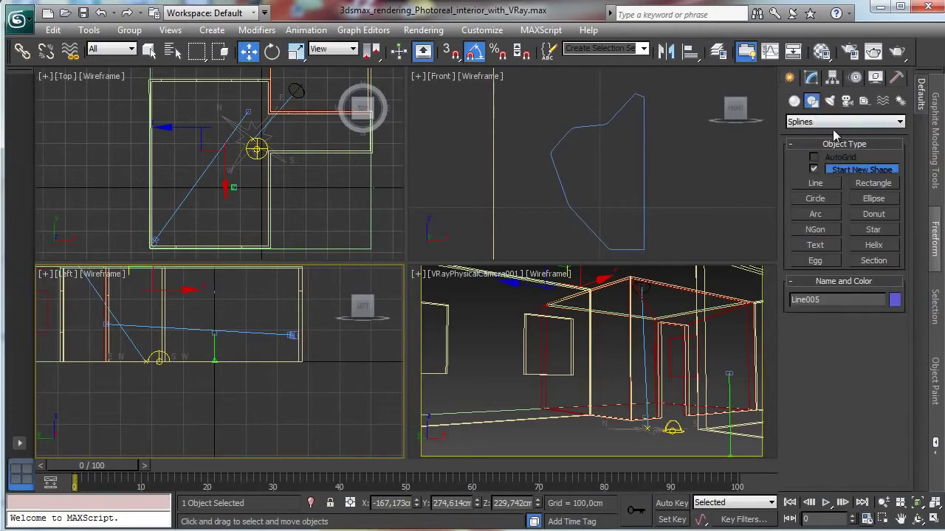
left_click(794, 100)
left_click(812, 122)
left_click(812, 127)
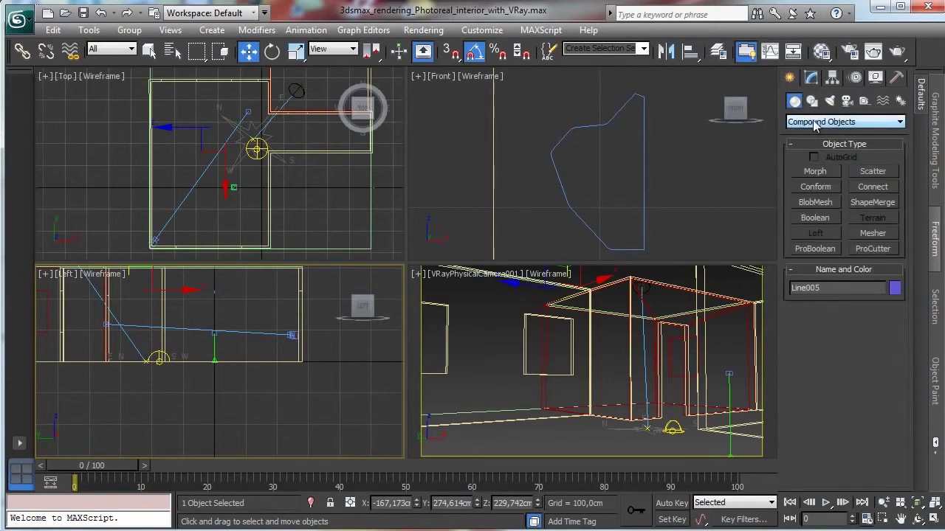
left_click(811, 79)
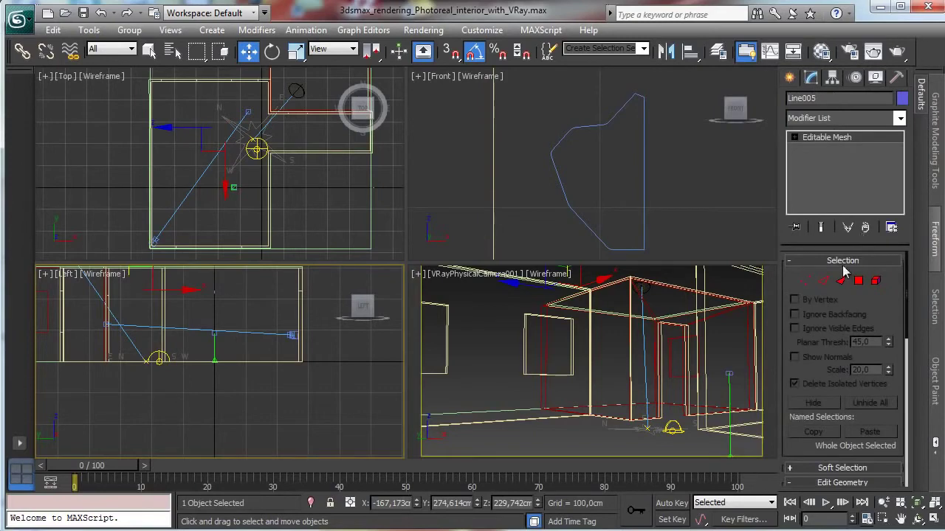
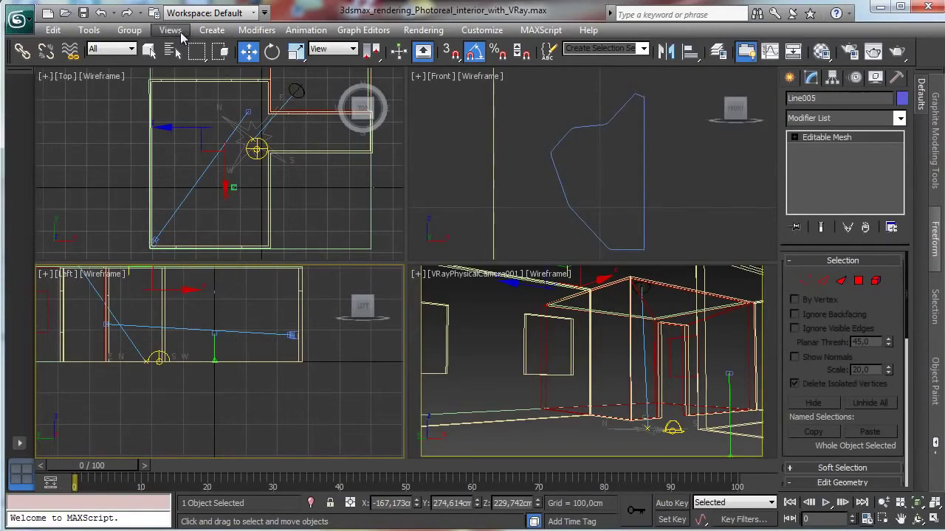
Trace the room's inner wall outline in the maximized Top view as a closed line with eight corners.
key("alt+w")
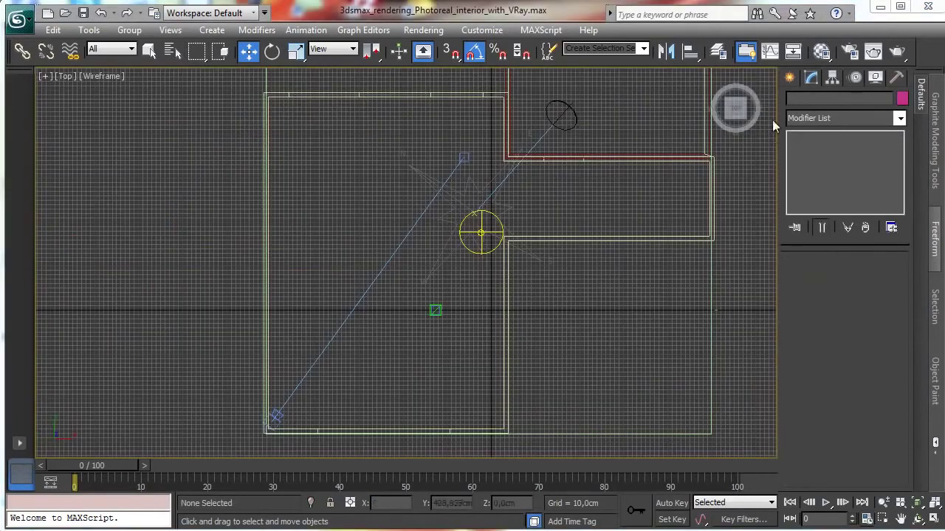
left_click(790, 79)
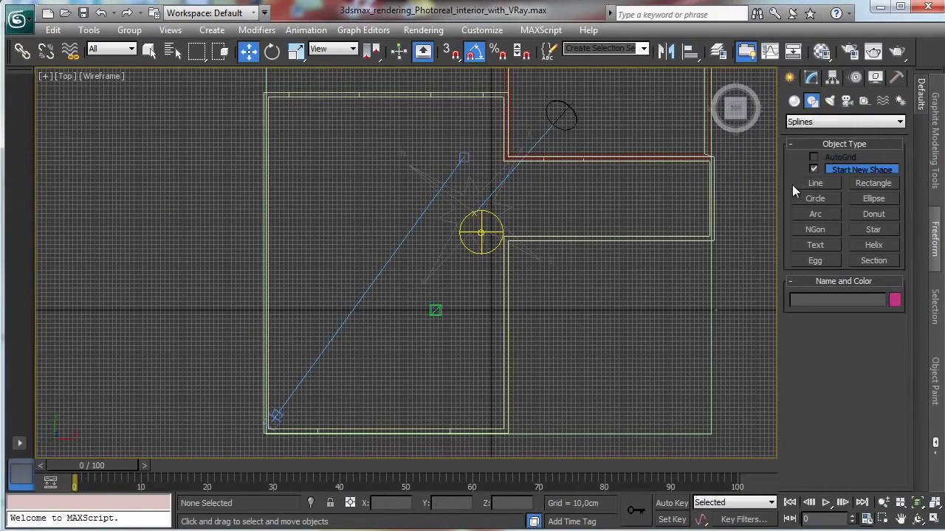
left_click(814, 183)
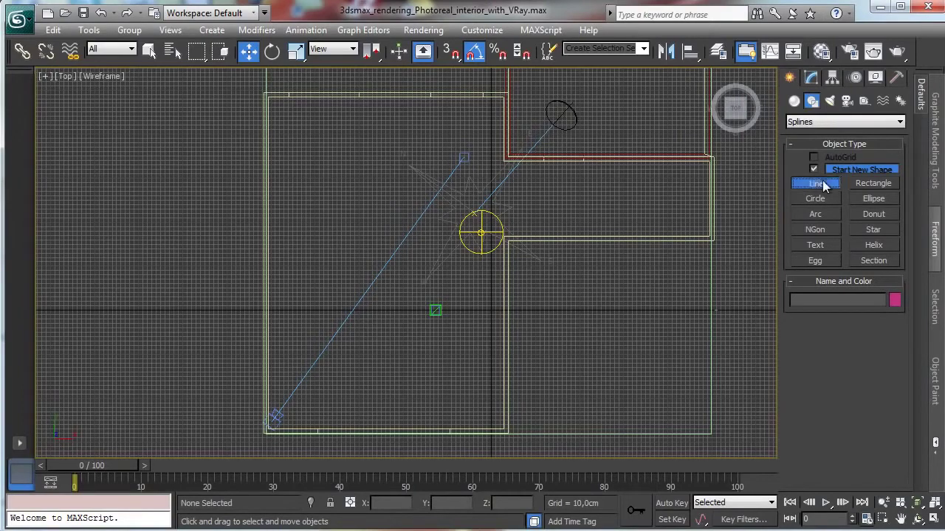
left_click(267, 96)
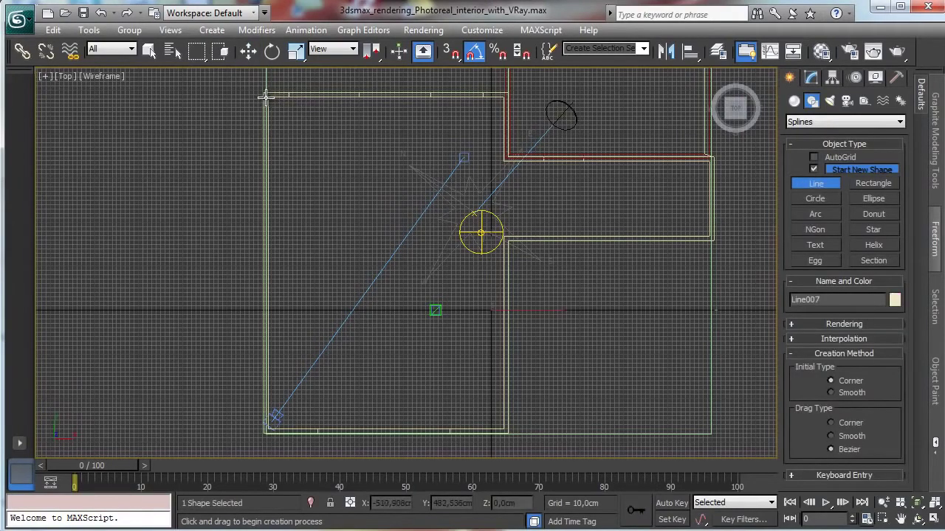
left_click(500, 96)
left_click(502, 161)
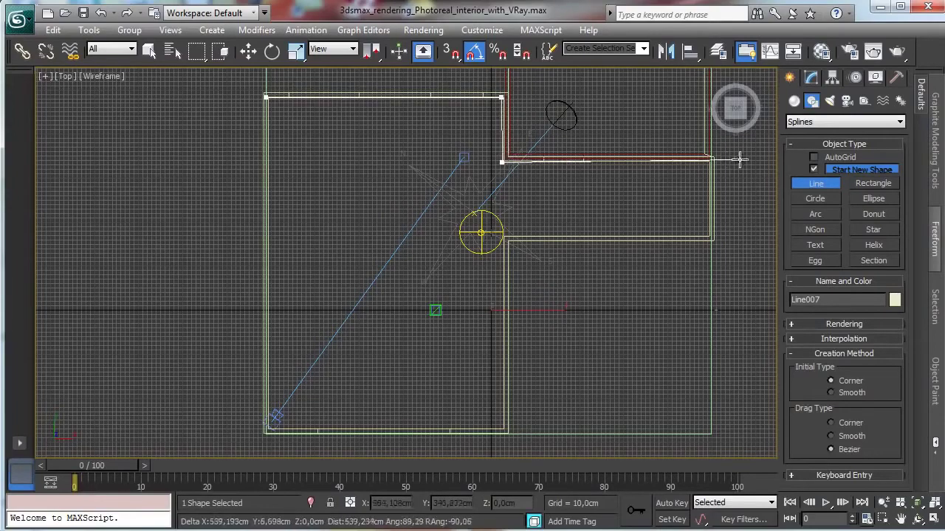
left_click(707, 161)
left_click(710, 237)
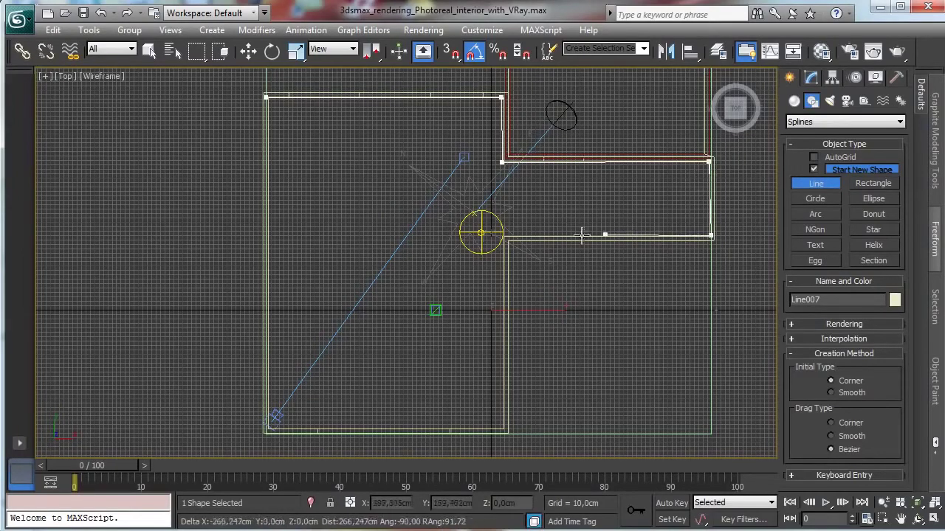
left_click(504, 236)
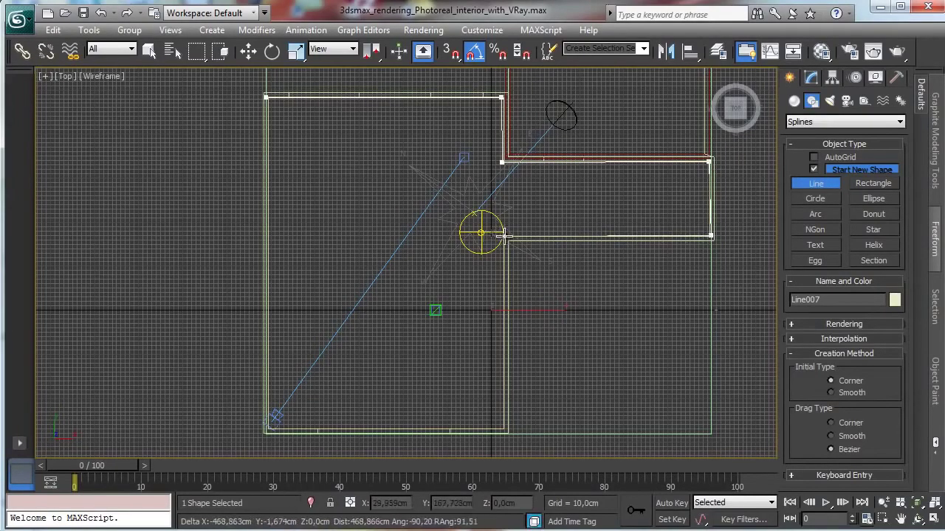
left_click(504, 428)
left_click(268, 428)
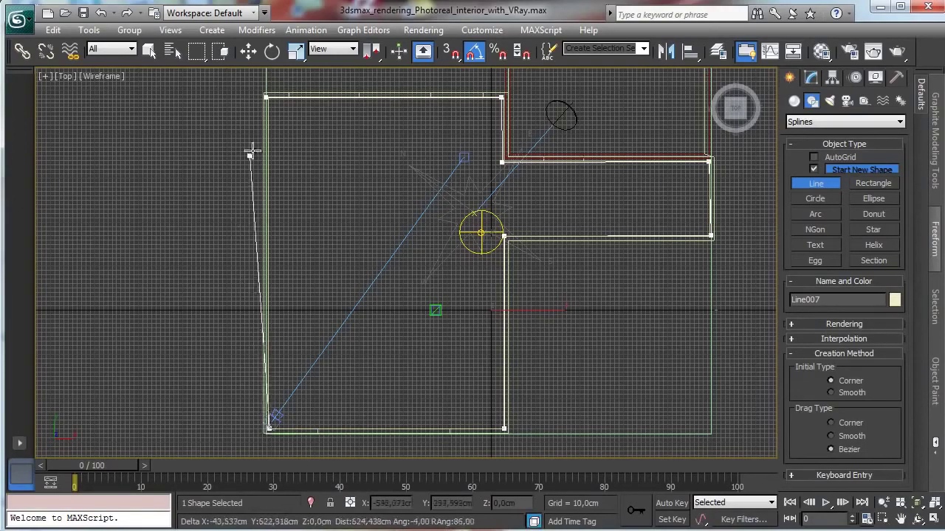
left_click(268, 97)
left_click(631, 453)
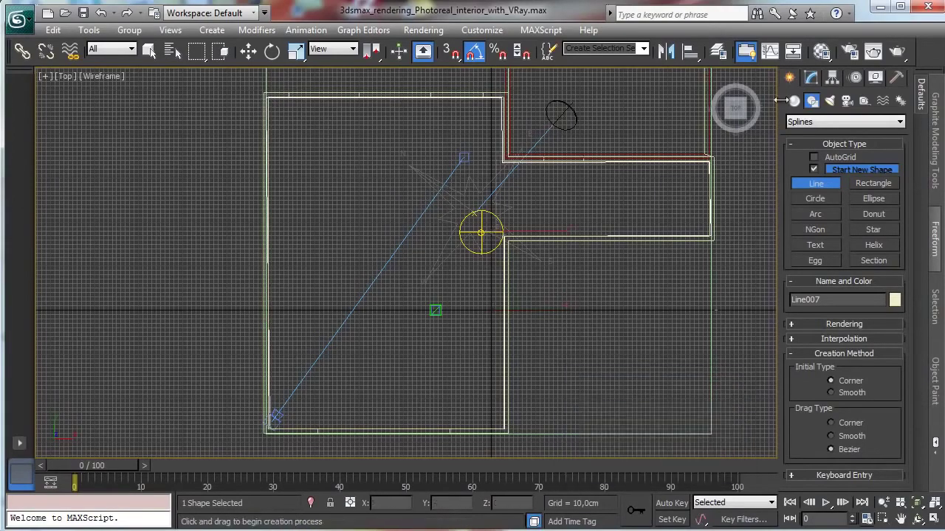
Edit the traced line's vertices and move the two at the far end of the corridor onto the inner wall corners.
left_click(811, 78)
left_click(794, 137)
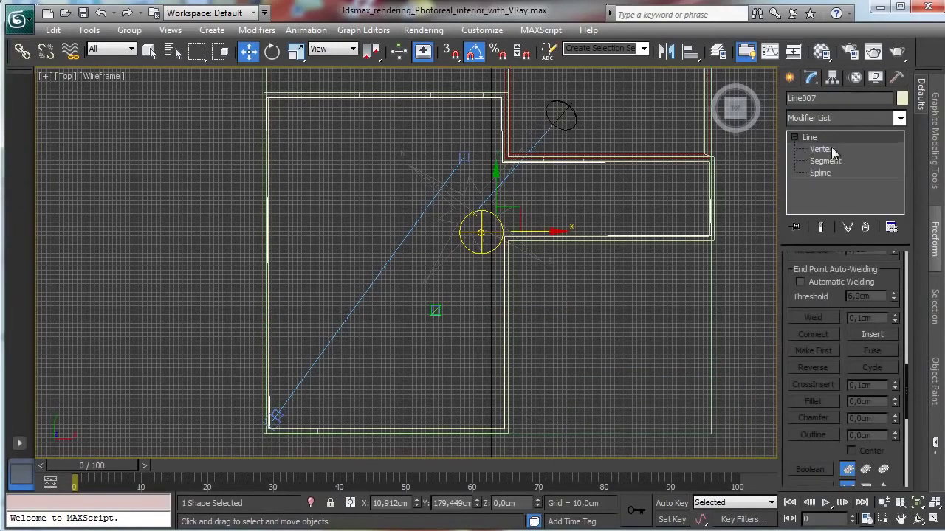
left_click(828, 149)
left_click(884, 519)
left_click_drag(664, 151, 751, 251)
left_click(248, 51)
left_click(413, 127)
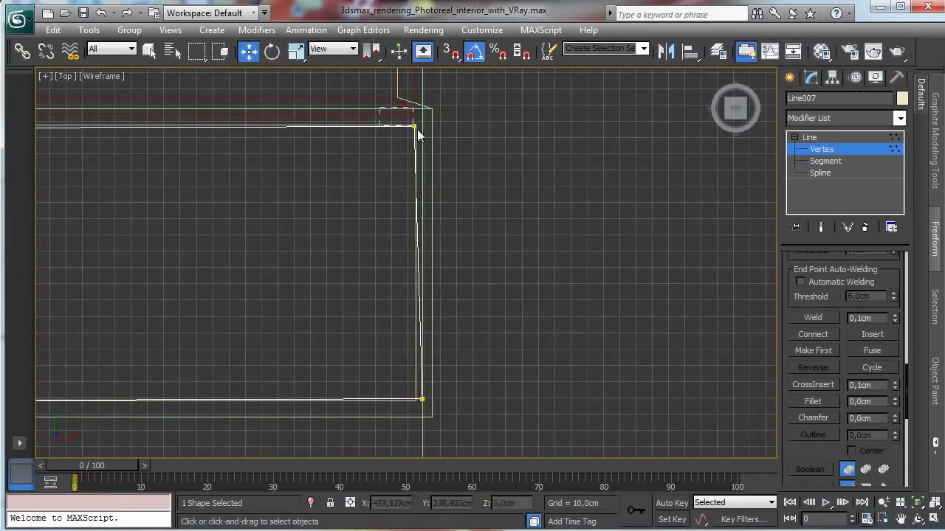
left_click_drag(438, 101, 440, 99)
left_click_drag(473, 430, 474, 432)
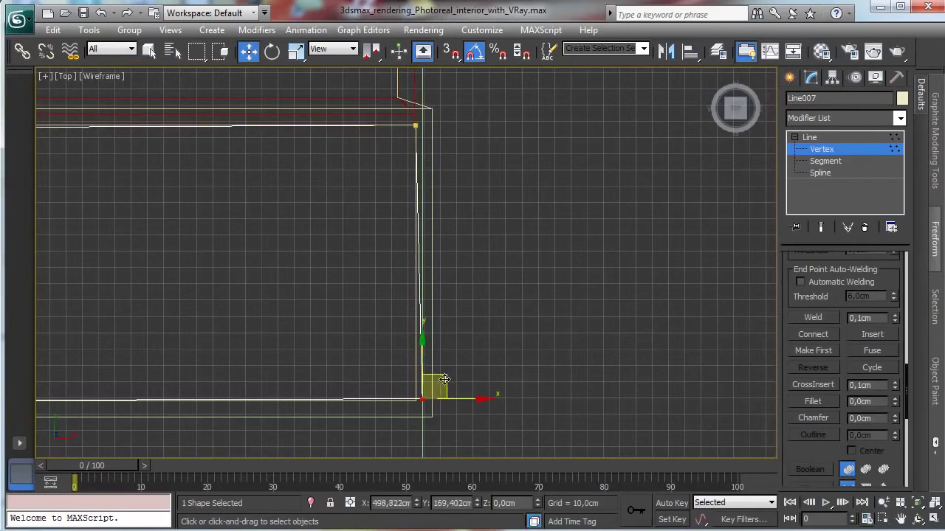
left_click_drag(446, 379, 434, 382)
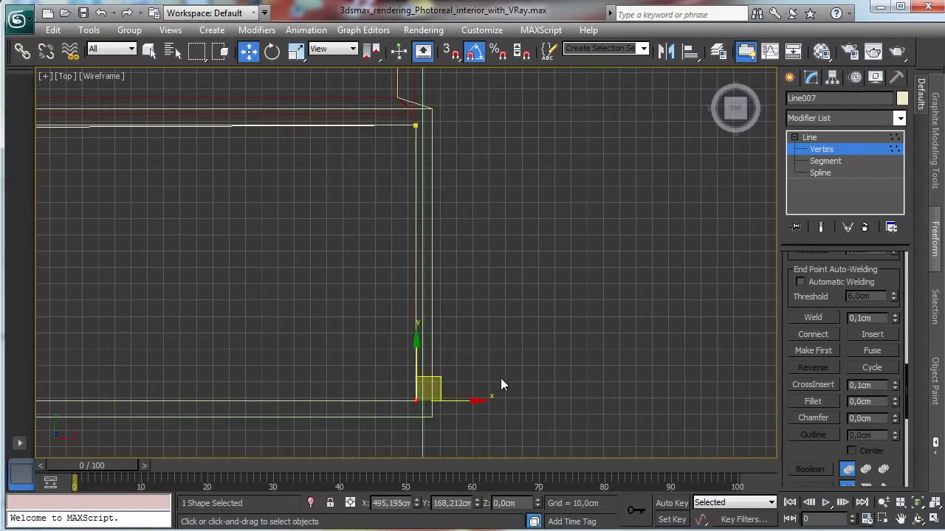
Move the two vertices where the corridor meets the main room onto the inner wall corners.
left_click(902, 519)
left_click_drag(229, 238, 668, 234)
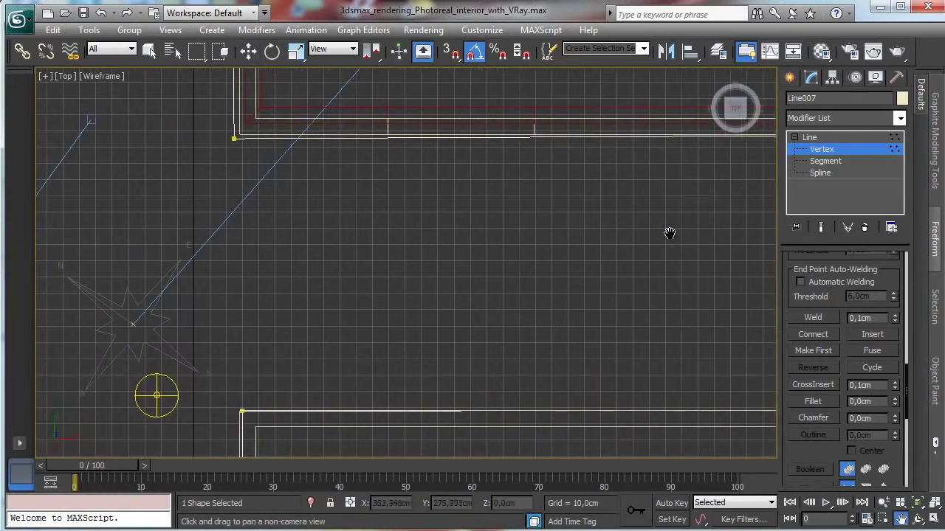
left_click(248, 50)
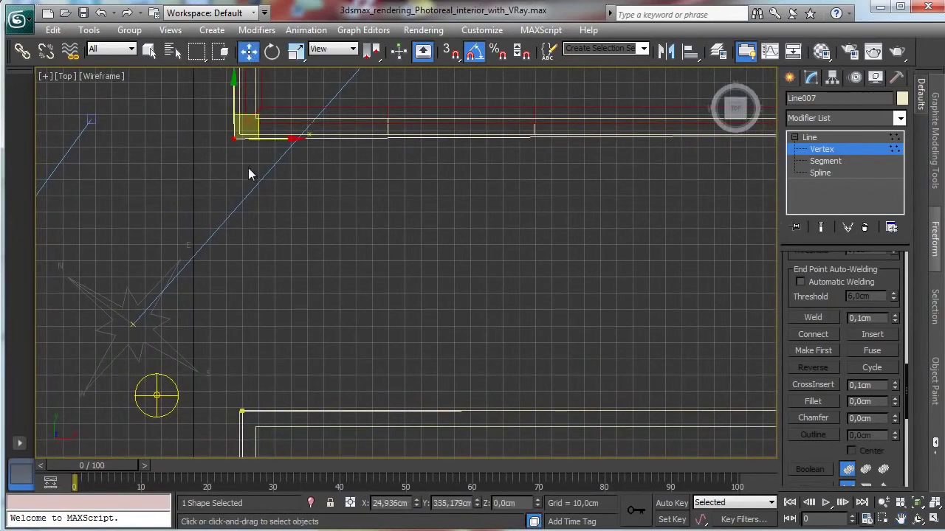
left_click_drag(258, 116, 266, 108)
left_click_drag(278, 443, 279, 442)
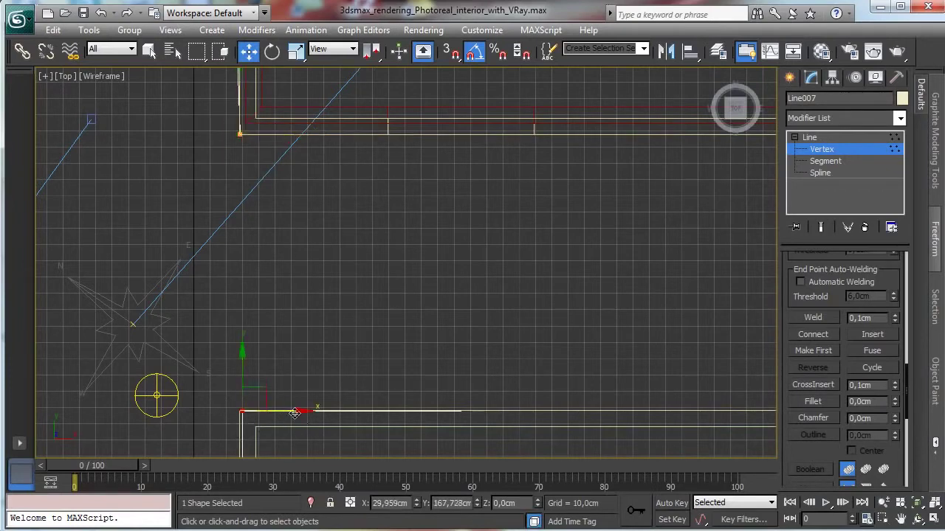
left_click_drag(263, 390, 262, 391)
Move the two lower vertices of the main room's outline onto the inner wall corners.
middle_click_drag(293, 323, 308, 116)
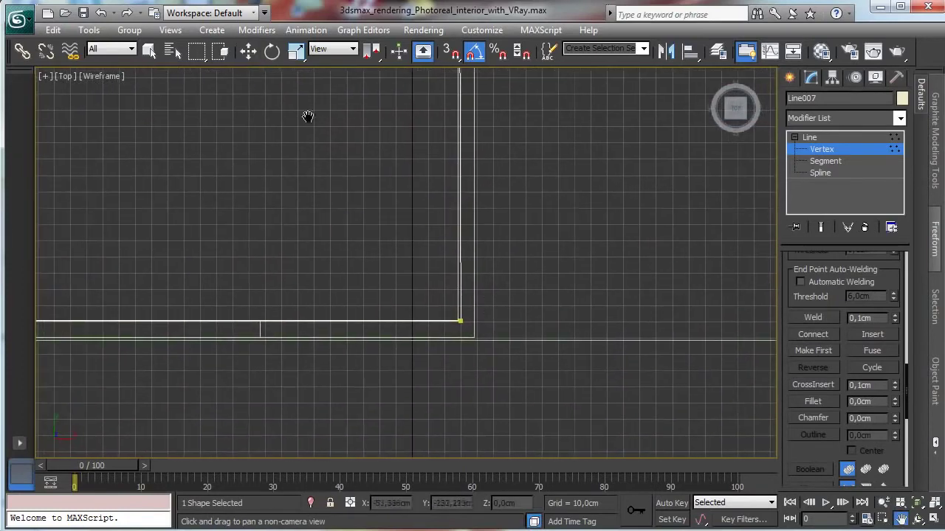
left_click(248, 52)
left_click(461, 320)
left_click_drag(481, 296, 471, 298)
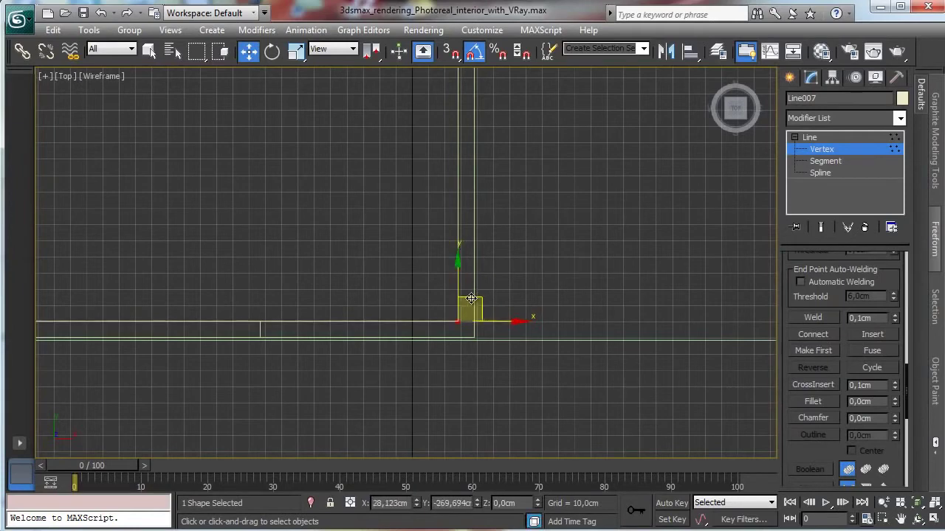
left_click(902, 522)
left_click_drag(342, 344, 591, 313)
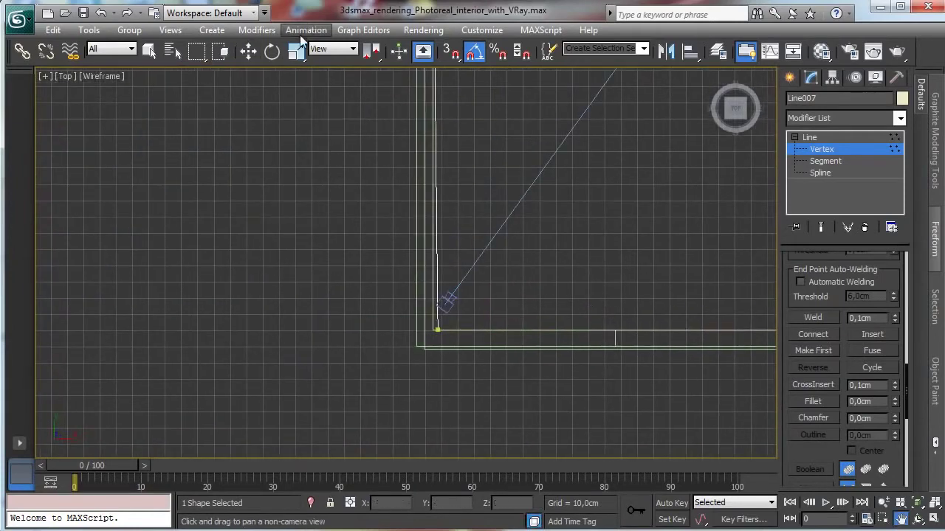
left_click(248, 51)
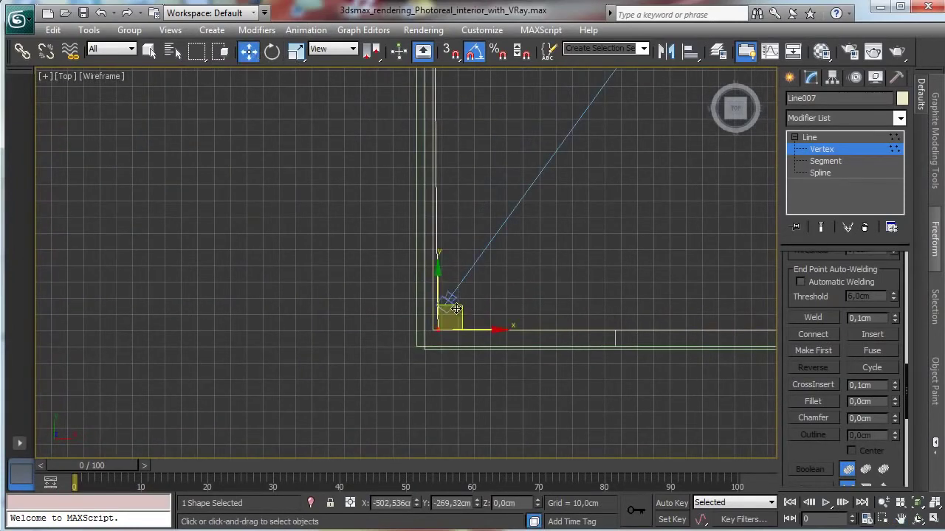
left_click_drag(456, 309, 338, 330)
Move the main room's upper-left vertex onto the inner wall corner.
left_click(900, 520)
left_click_drag(394, 118, 418, 394)
left_click(249, 51)
left_click_drag(242, 169, 372, 282)
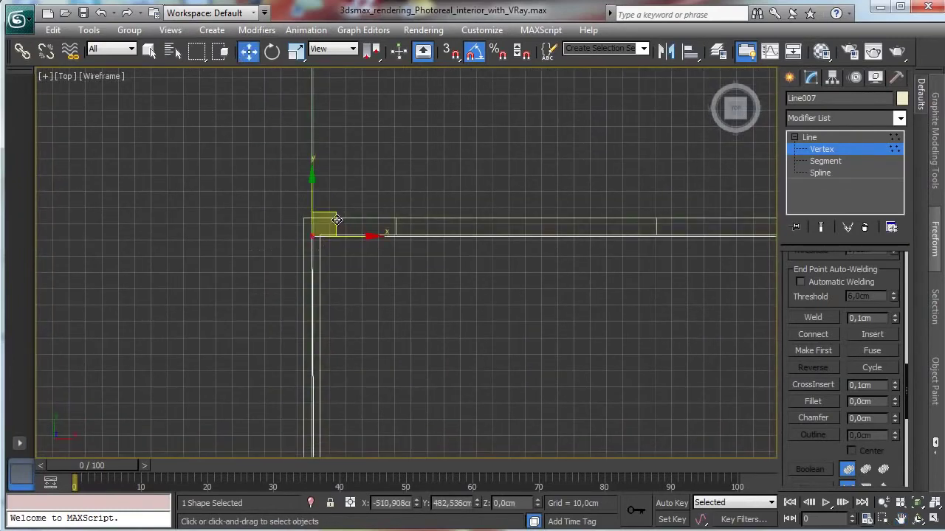
left_click_drag(335, 217, 343, 216)
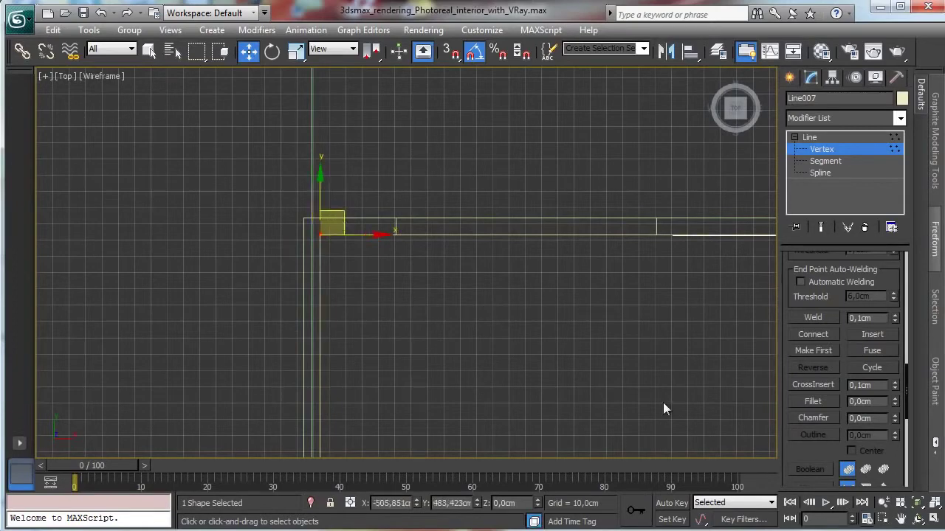
Move the main room's upper-right vertex onto the inner wall corner and leave vertex editing.
left_click(901, 519)
left_click_drag(702, 347, 189, 305)
left_click_drag(569, 314, 405, 338)
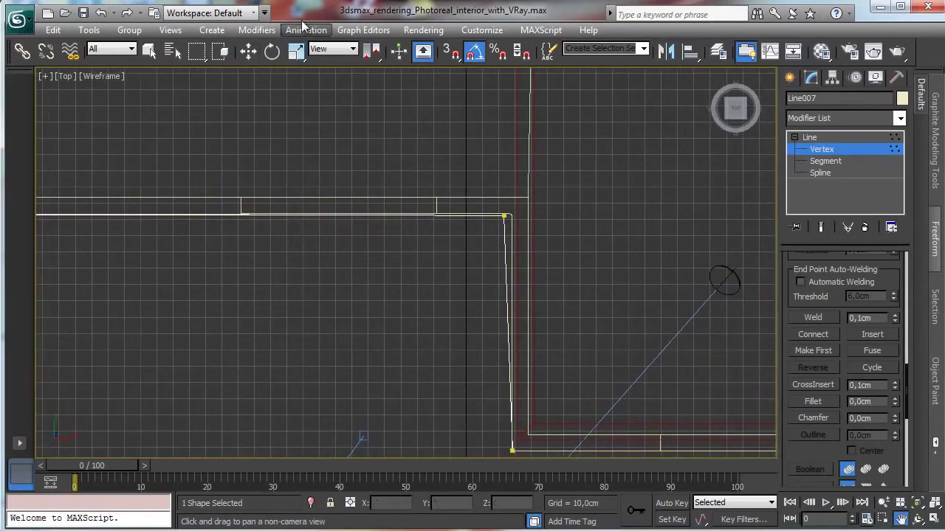
left_click(248, 51)
left_click_drag(462, 177, 613, 272)
left_click_drag(526, 192, 555, 198)
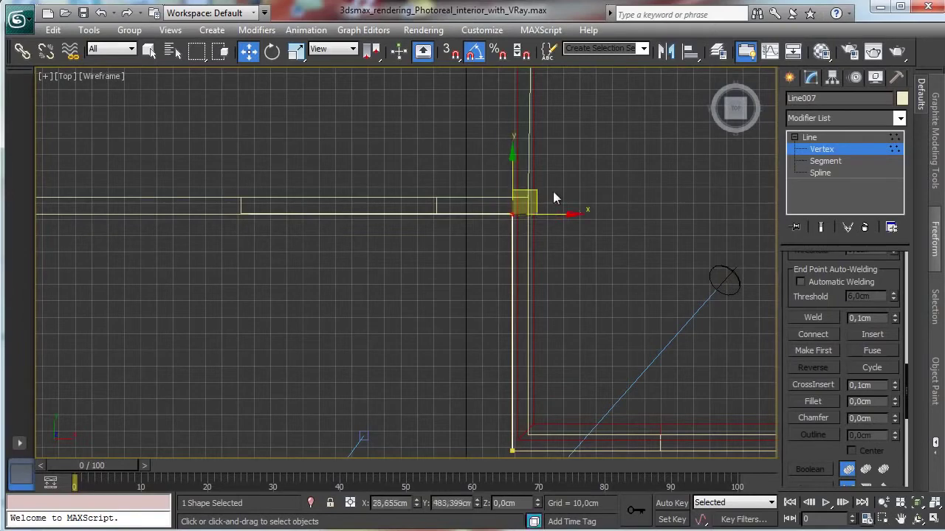
left_click(821, 151)
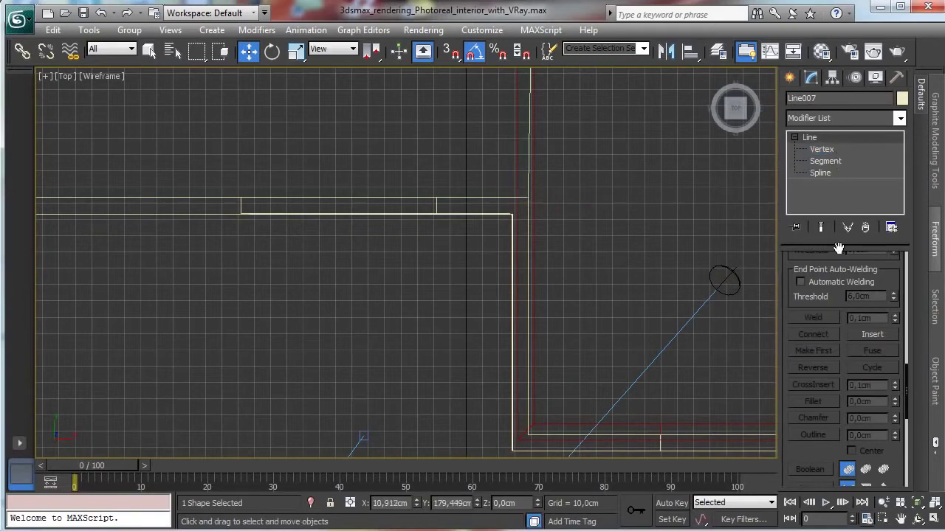
Return to the four-view layout and raise the wall outline to a height of about 246 cm in the camera view.
left_click(934, 520)
right_click(666, 367)
left_click_drag(685, 387, 704, 237)
Clone the wall outline, lower the copy to just above the floor, and reselect the upper outline.
left_click(53, 31)
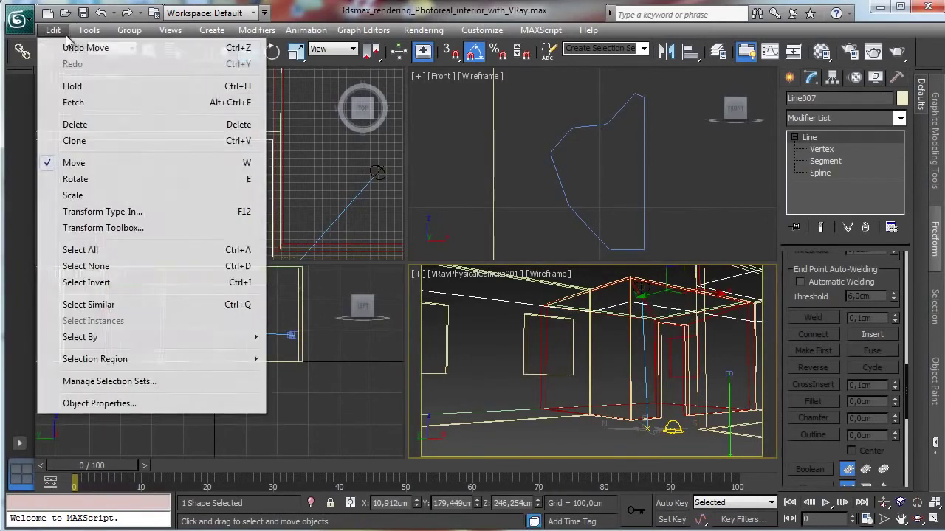
left_click(74, 141)
left_click(434, 327)
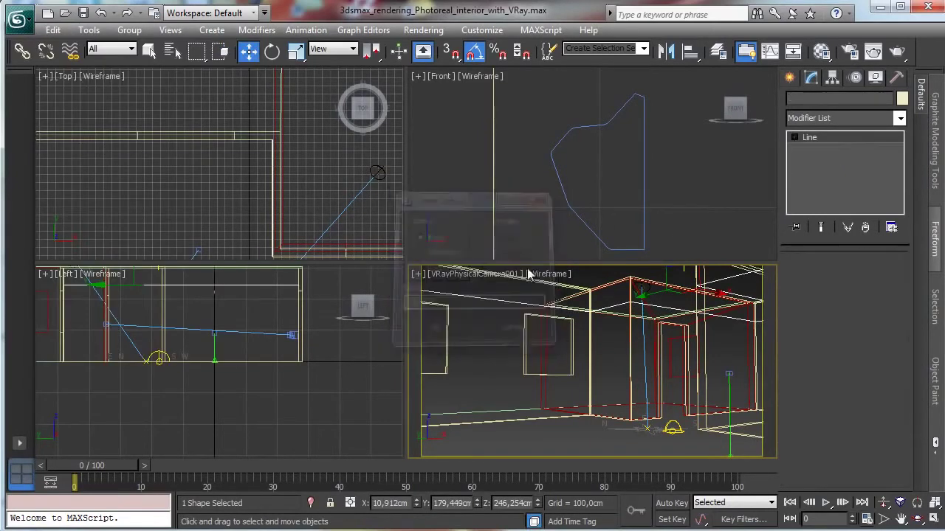
left_click_drag(683, 273, 617, 296)
left_click(612, 306)
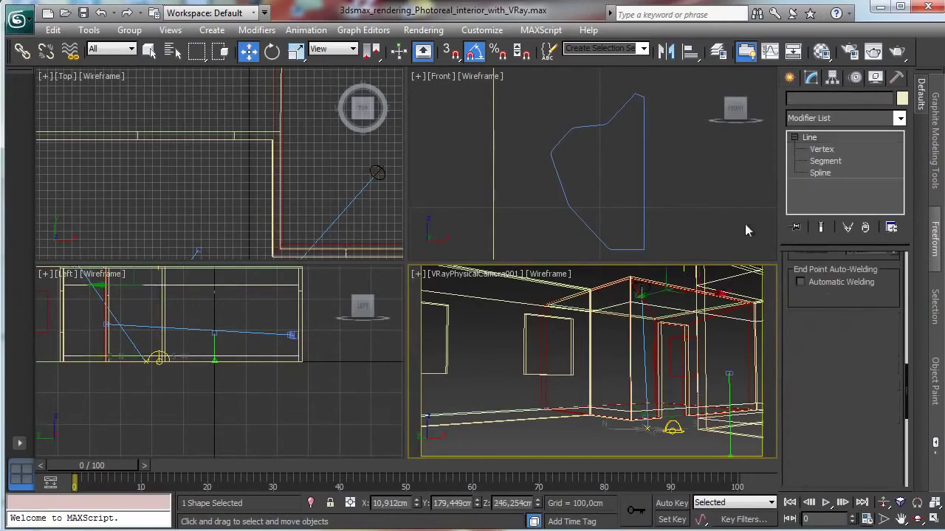
Loft the small profile from the Front view along the upper outline with Get Shape, and set the camera view to Shaded.
left_click(790, 79)
left_click(795, 101)
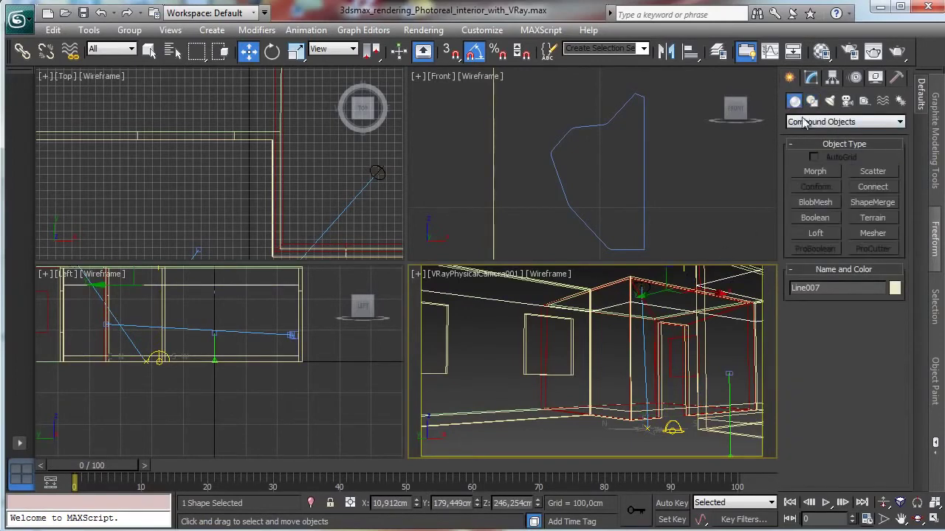
left_click(815, 233)
left_click(874, 326)
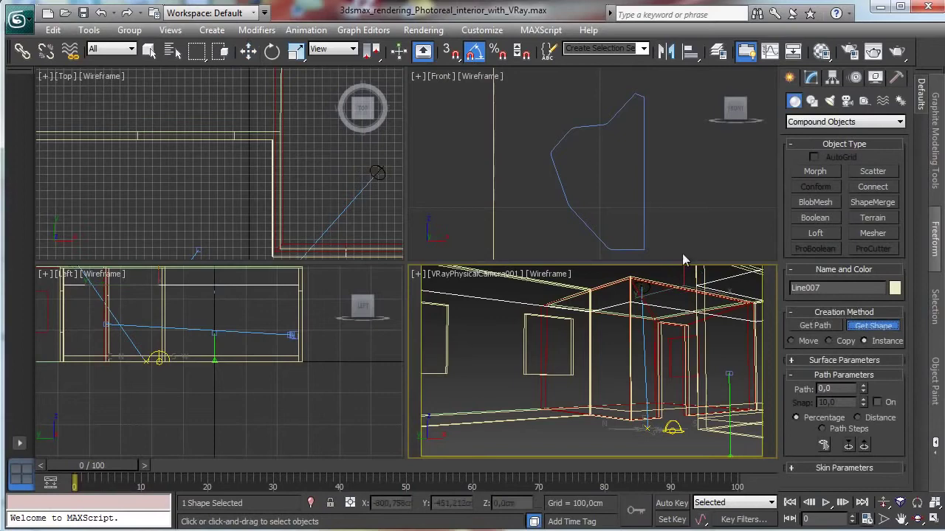
left_click(645, 220)
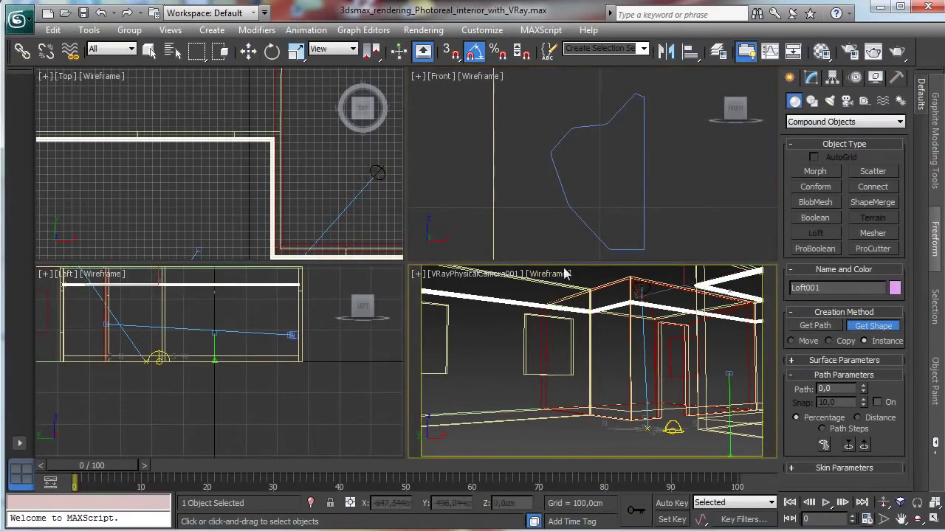
left_click(548, 274)
left_click(583, 308)
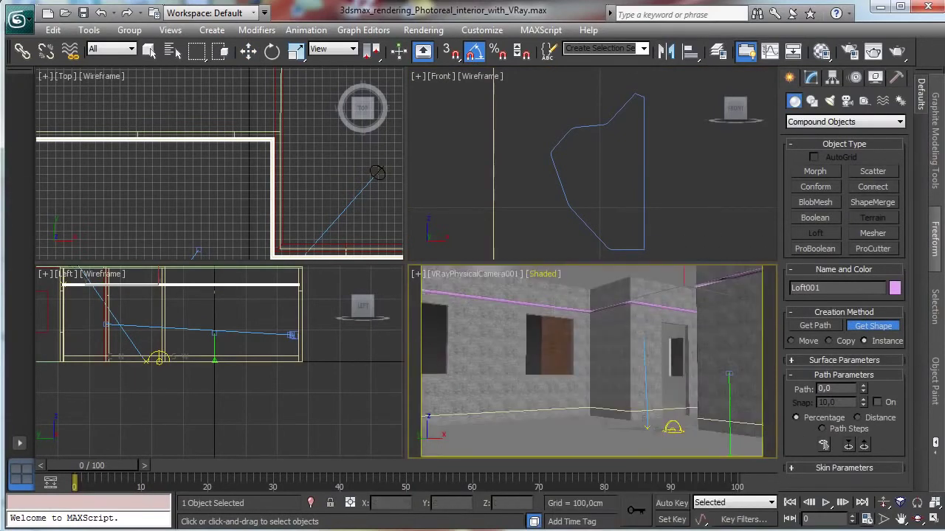
Examine the lofted moulding against the walls in the Front view and the maximized camera view.
left_click(648, 214)
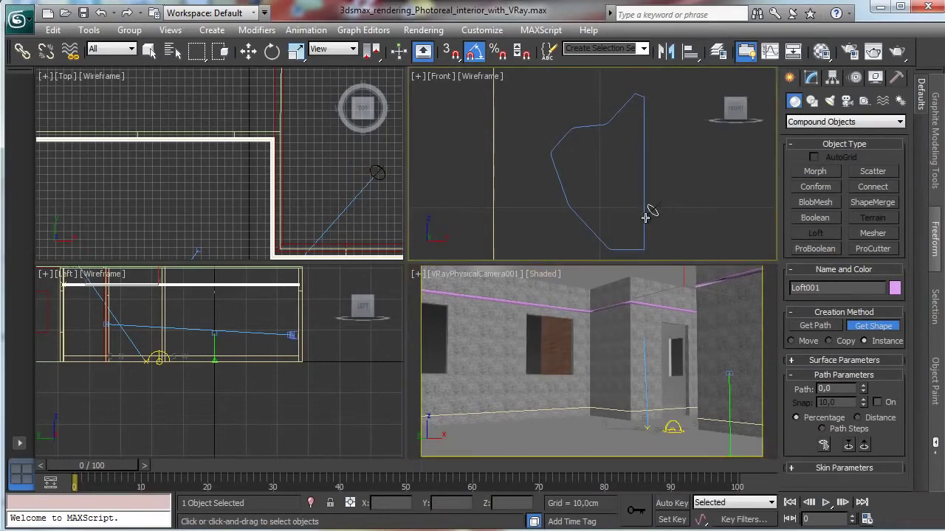
left_click(918, 503)
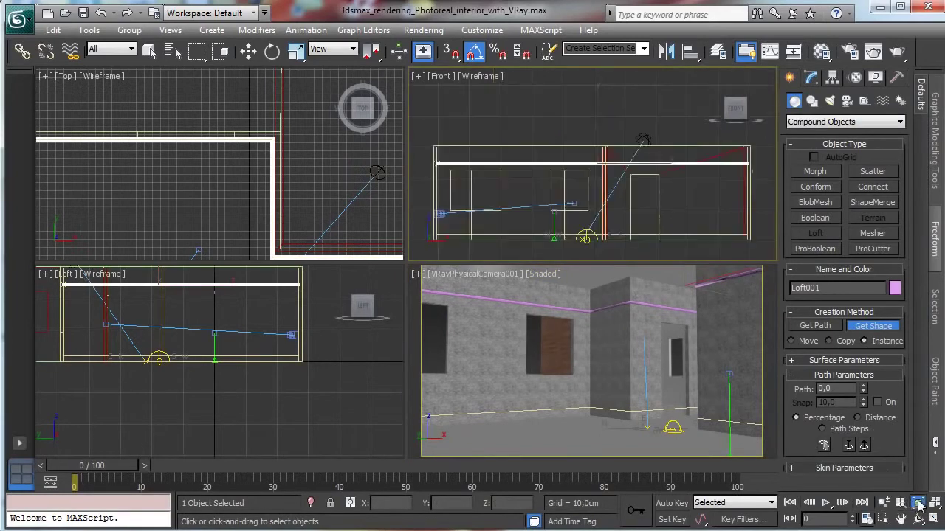
left_click(883, 519)
left_click_drag(708, 139, 744, 174)
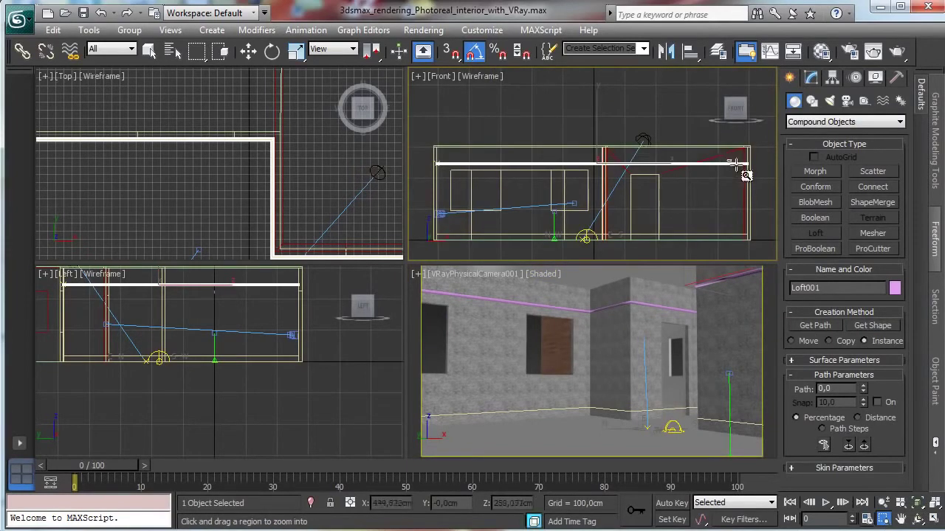
right_click(658, 323)
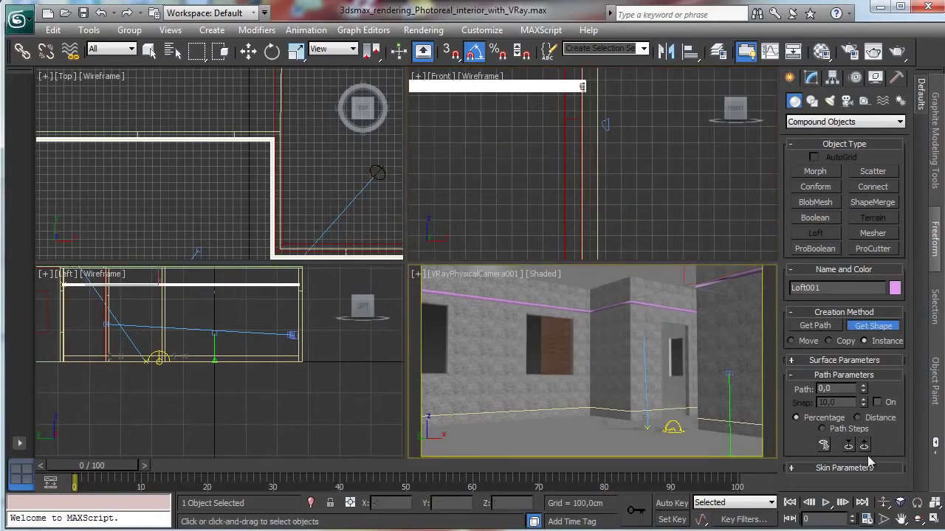
left_click(933, 520)
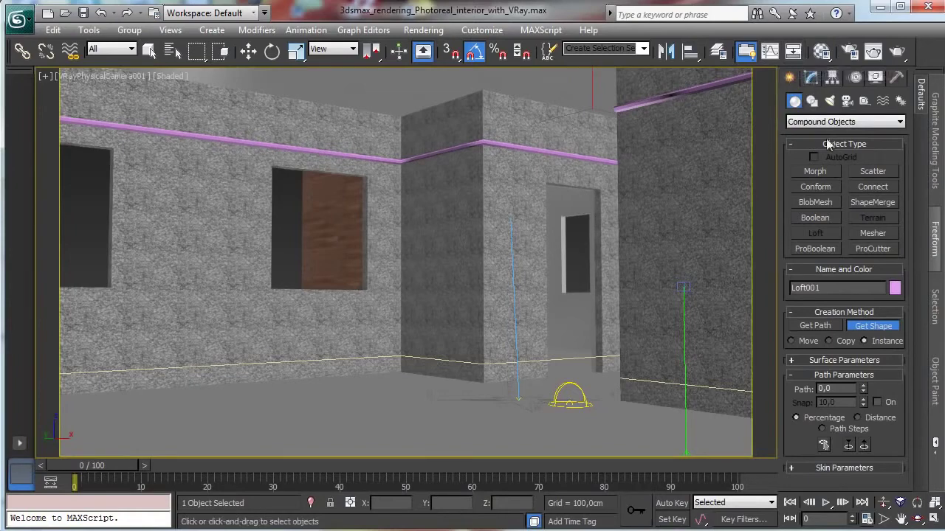
left_click(933, 509)
Open the loft's Shape sub-object level and select its cross-section at the room's upper-left corner in the Top view.
left_click(811, 78)
key("w")
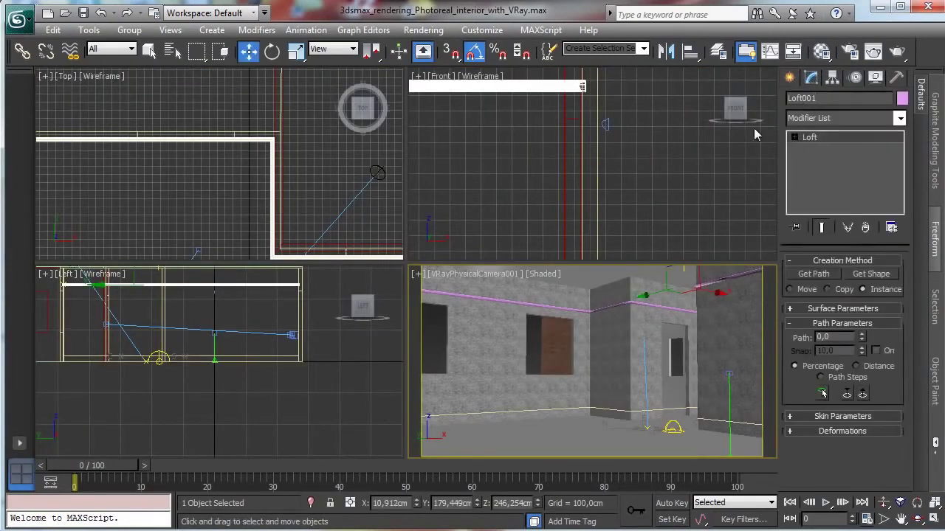
left_click(818, 149)
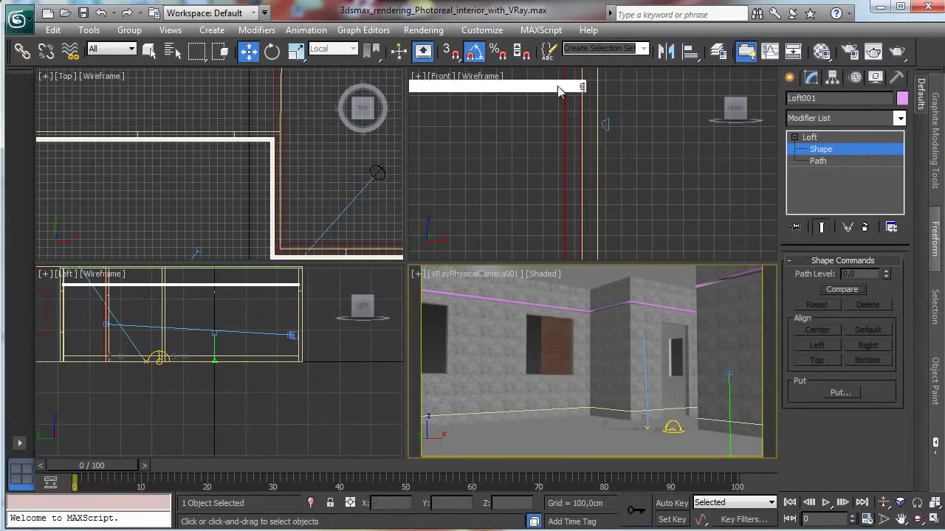
left_click(211, 126)
left_click(917, 502)
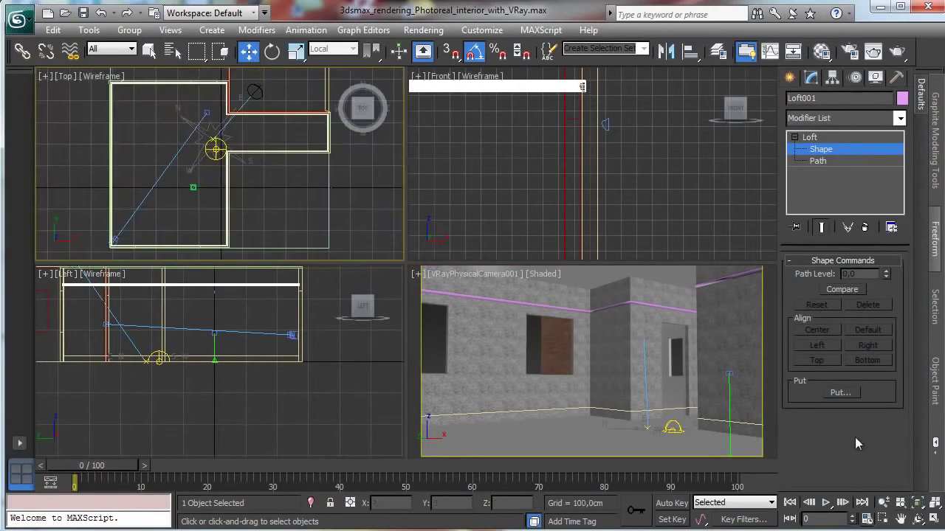
left_click_drag(207, 133, 279, 194)
left_click_drag(92, 75, 144, 112)
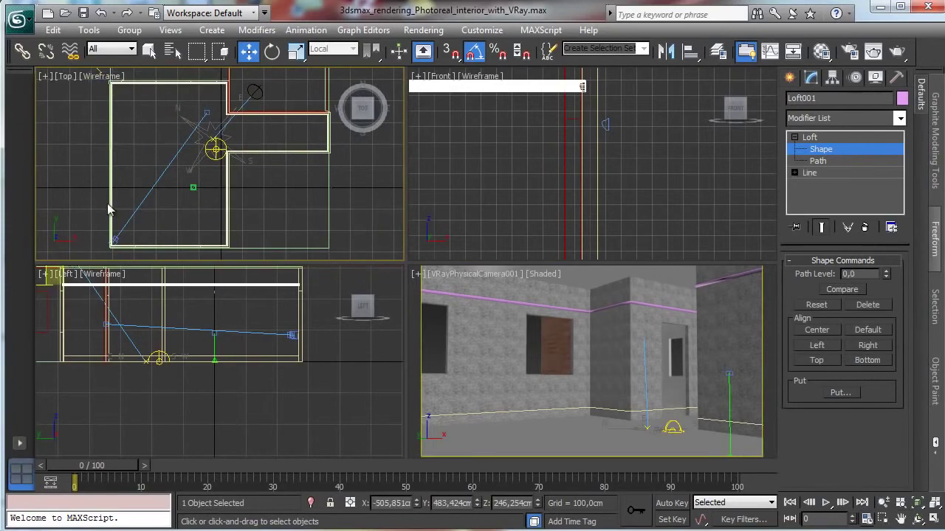
Move the loft's cross-section horizontally in the Front view so its flat back edge is flush with the wall's inner face.
left_click(666, 181)
left_click(917, 502)
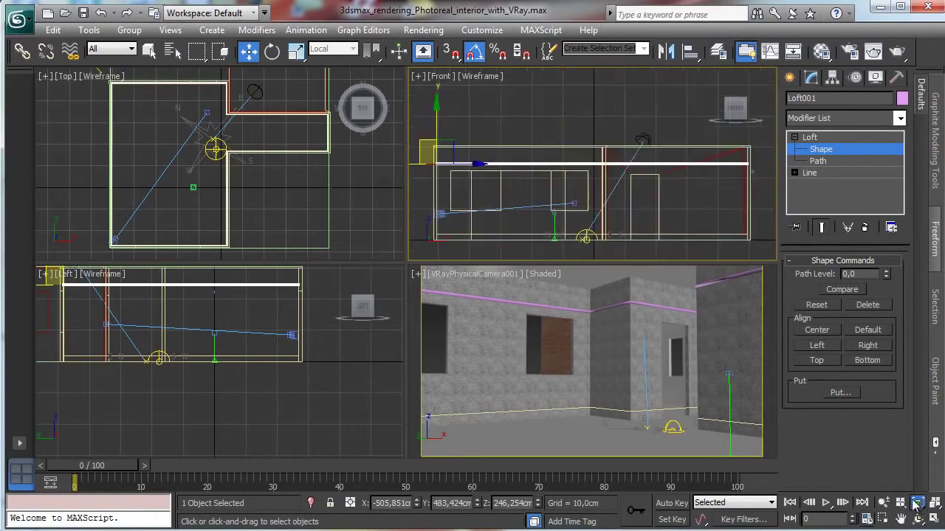
left_click(883, 519)
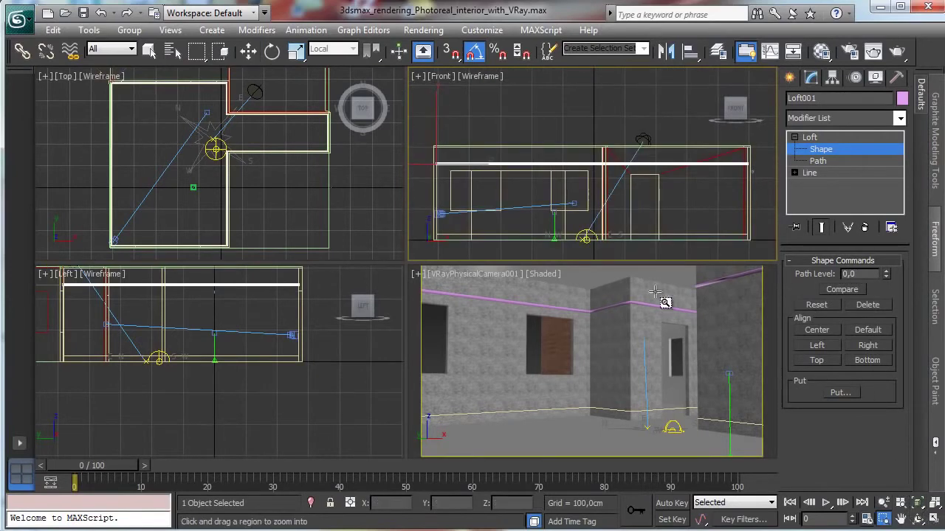
left_click_drag(421, 156, 452, 173)
left_click_drag(588, 144, 624, 173)
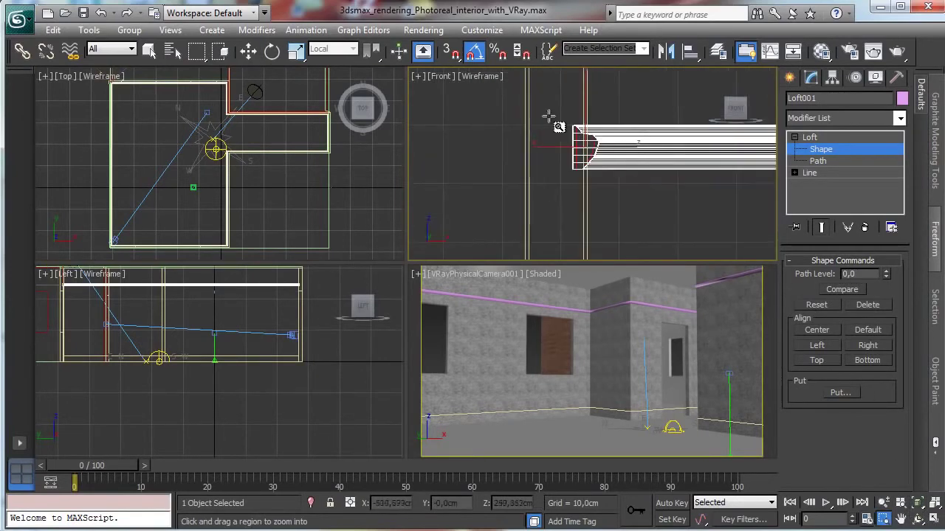
left_click_drag(549, 116, 606, 179)
left_click(250, 50)
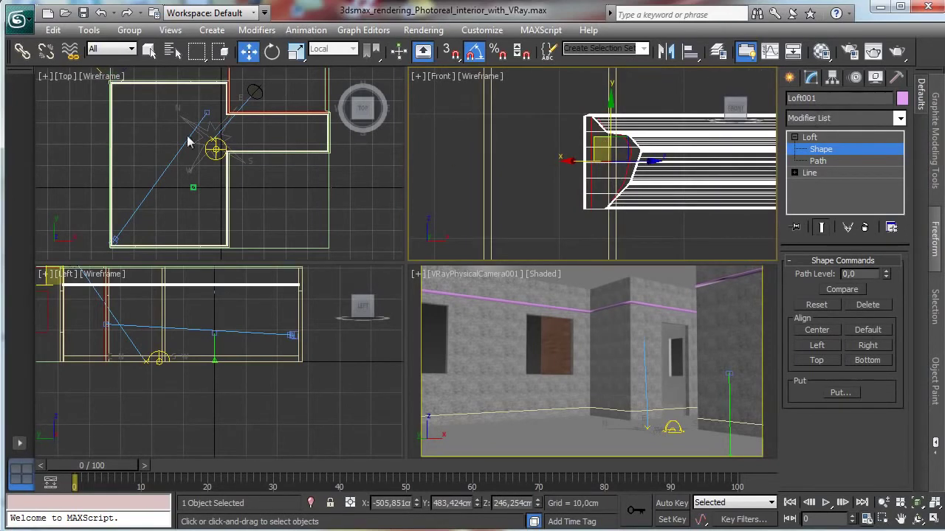
right_click(159, 133)
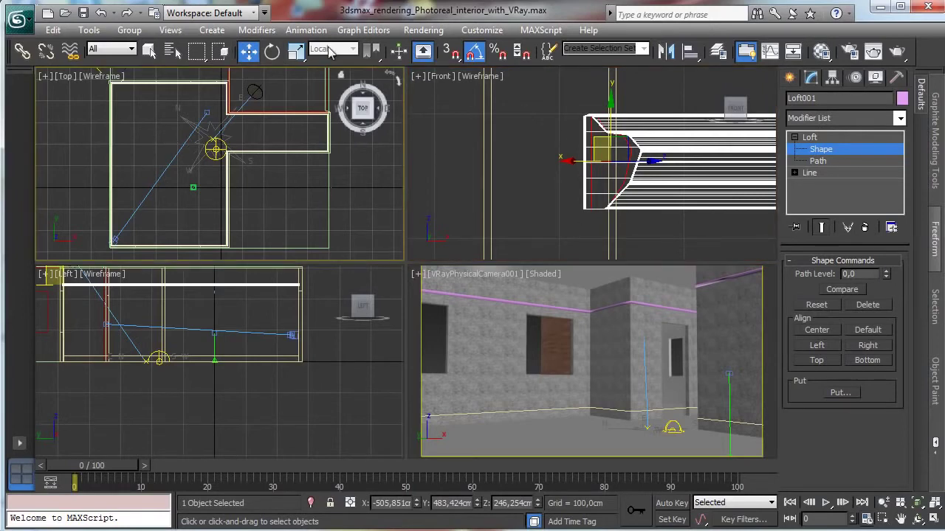
left_click_drag(561, 160, 588, 163)
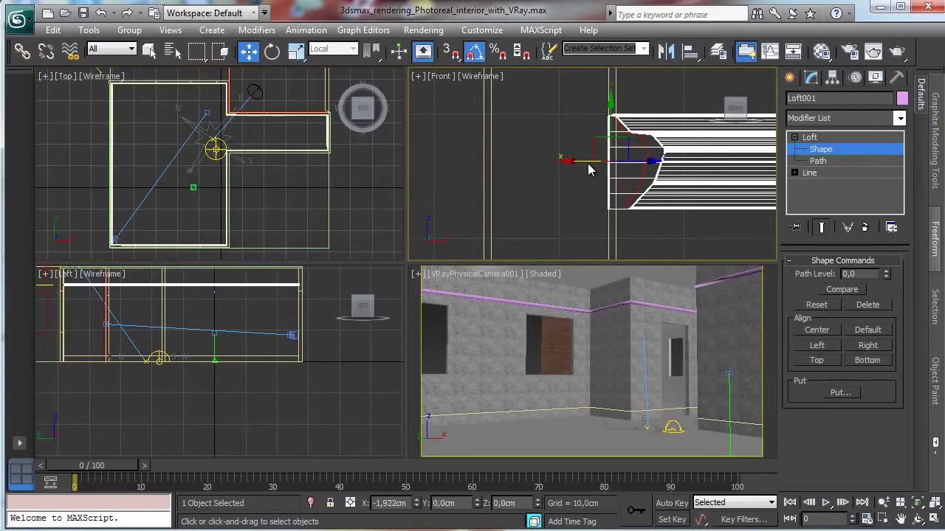
Scale the loft's cross-section down uniformly to about half its size and exit the Shape sub-object level.
key("r")
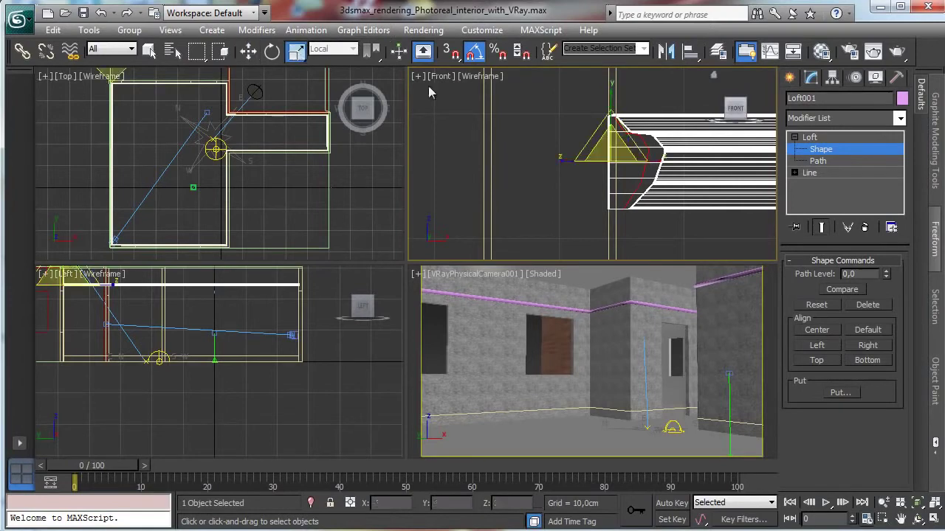
left_click_drag(614, 156, 592, 220)
left_click(820, 151)
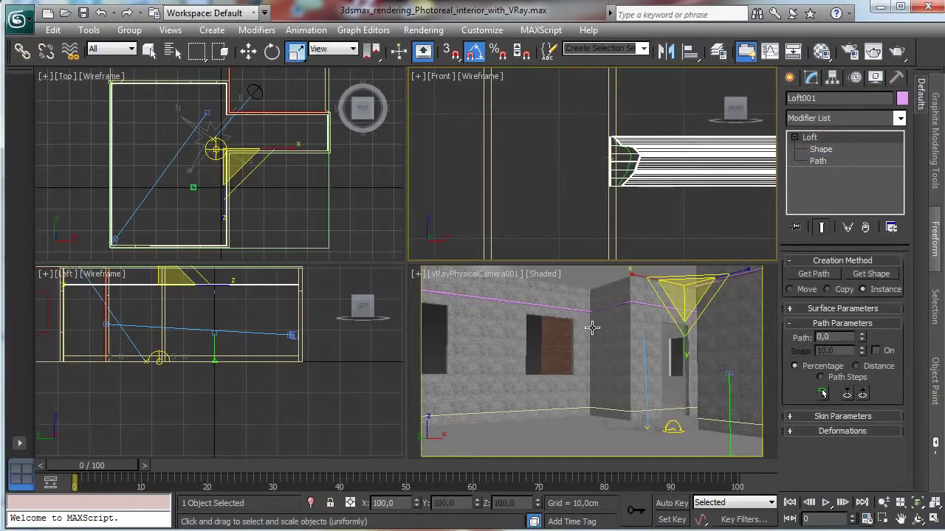
Open the Material Editor and add a UVW Map modifier to the lofted moulding.
right_click(544, 330)
left_click(820, 52)
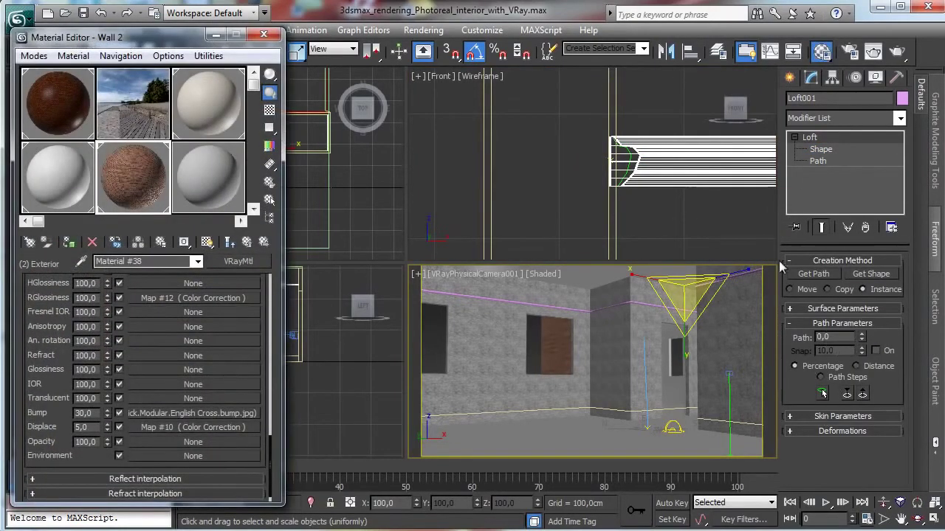
left_click(900, 119)
scroll(841, 325, "down", 15)
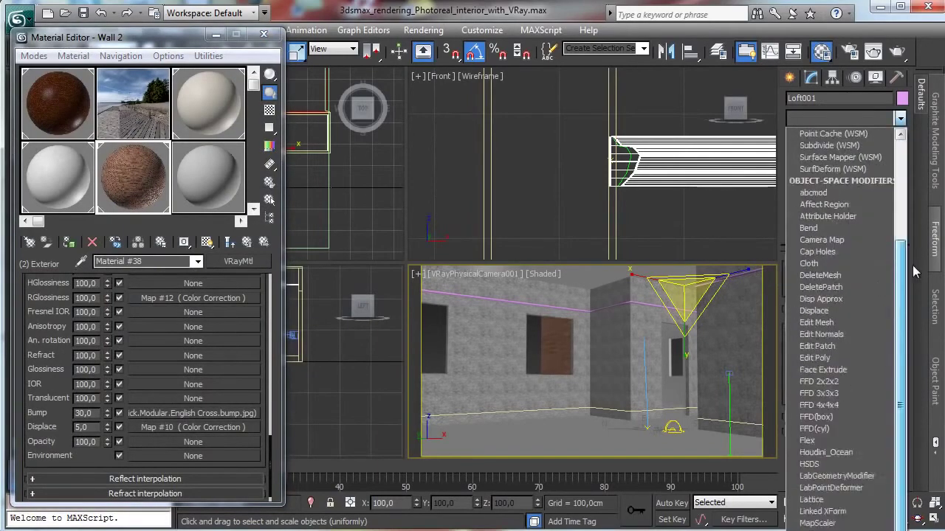
left_click(839, 447)
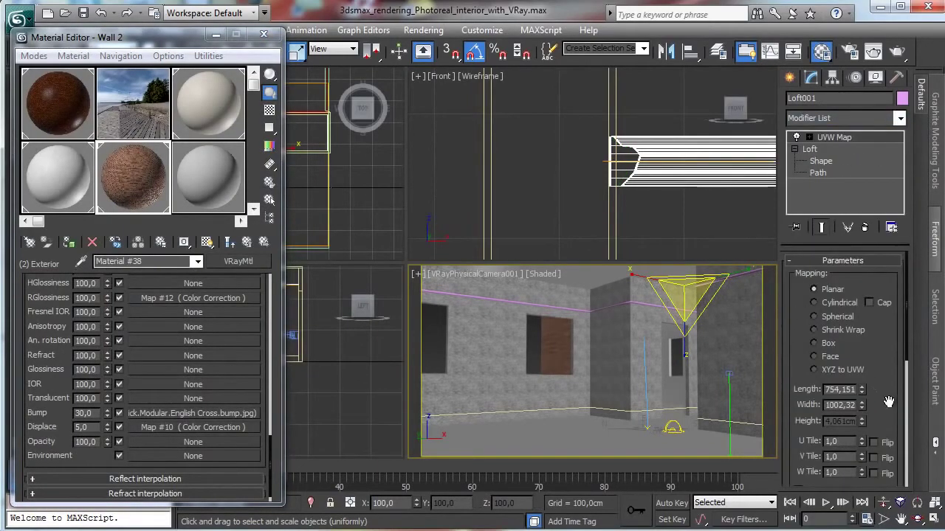
Acquire the wall's UVW mapping for the moulding with Acquire Absolute, and assign the Wall 1 material to it.
left_click_drag(892, 393, 888, 112)
left_click_drag(792, 311, 806, 251)
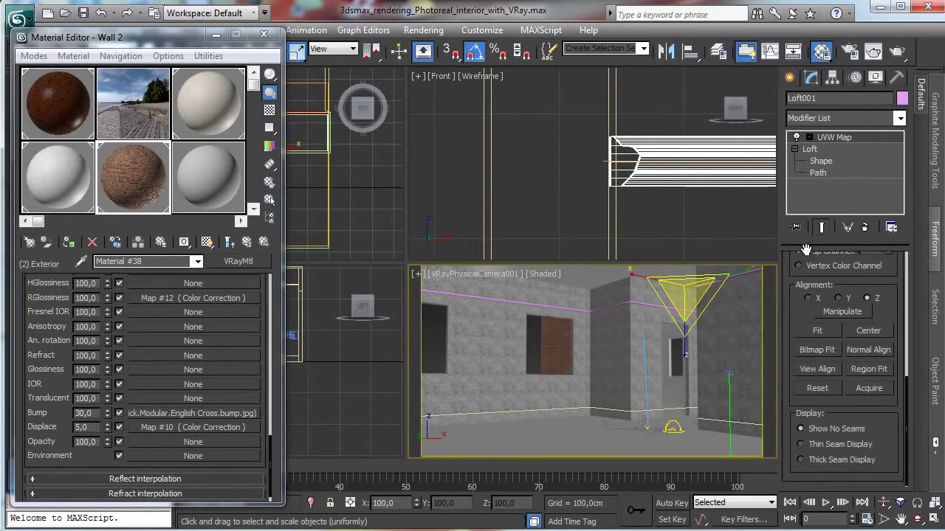
left_click(869, 389)
left_click(730, 337)
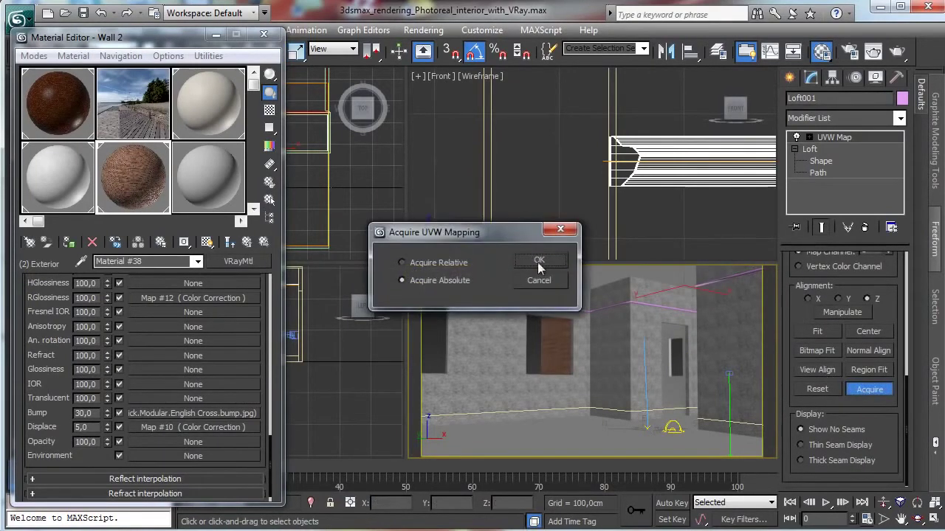
left_click(539, 262)
left_click(196, 113)
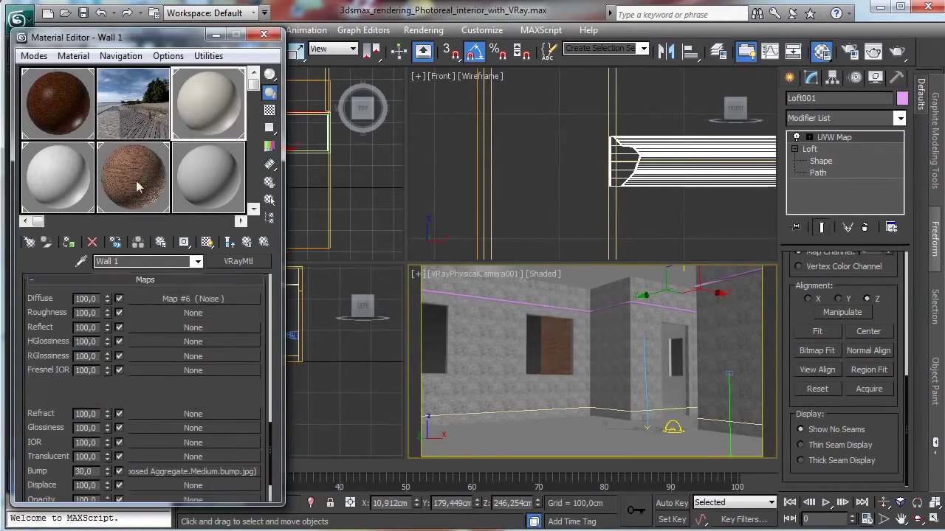
left_click(70, 243)
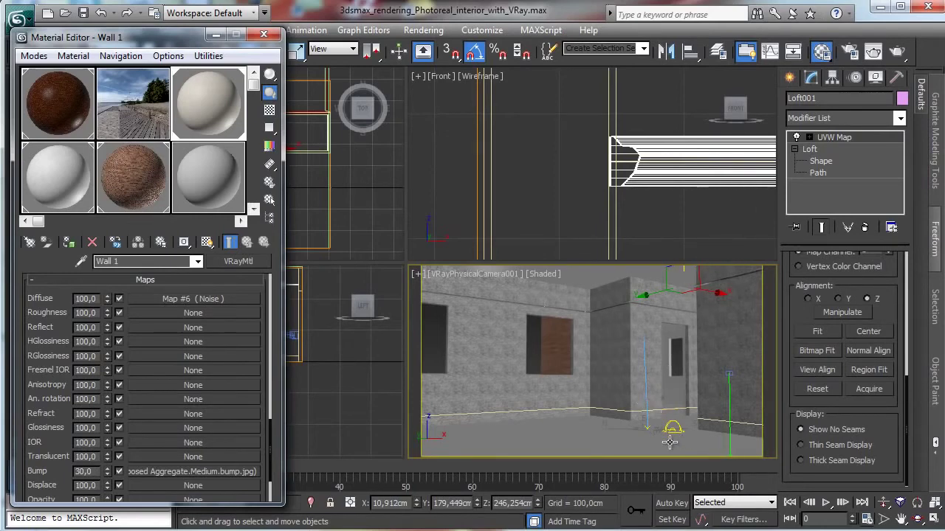
Close the Material Editor and start a Line profile beside the room's lower-right corner in the Front view, with an about 8 cm base and 27 cm back.
right_click(671, 219)
left_click(928, 504)
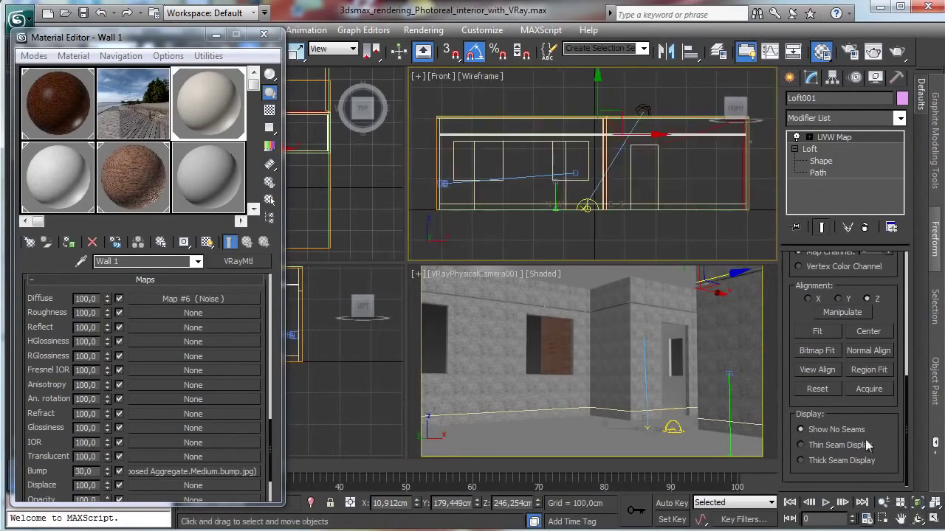
left_click(871, 521)
left_click_drag(732, 195, 755, 226)
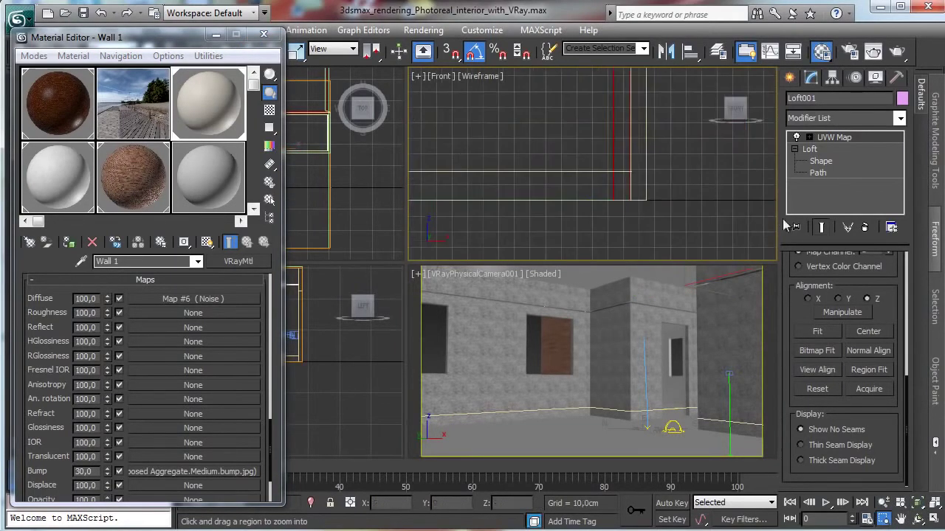
left_click(933, 520)
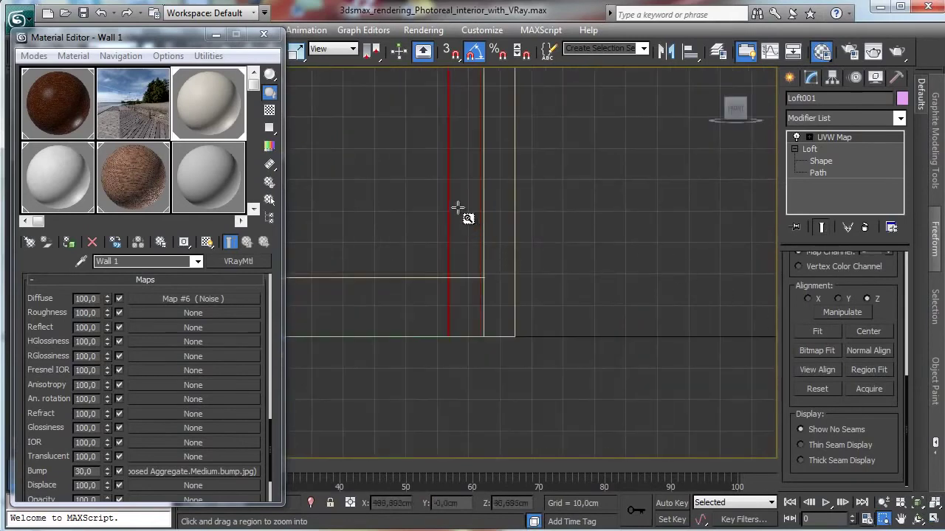
left_click_drag(455, 177, 696, 302)
left_click(789, 77)
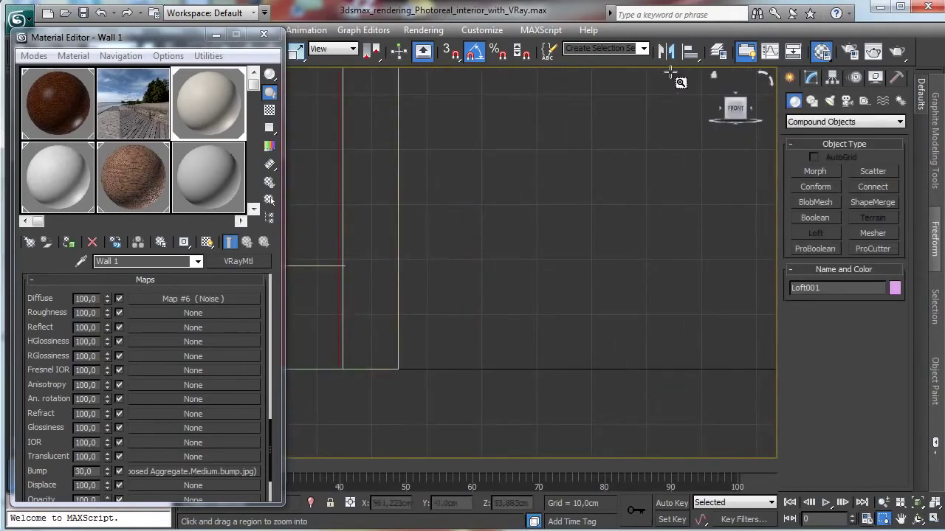
left_click(263, 34)
left_click(812, 100)
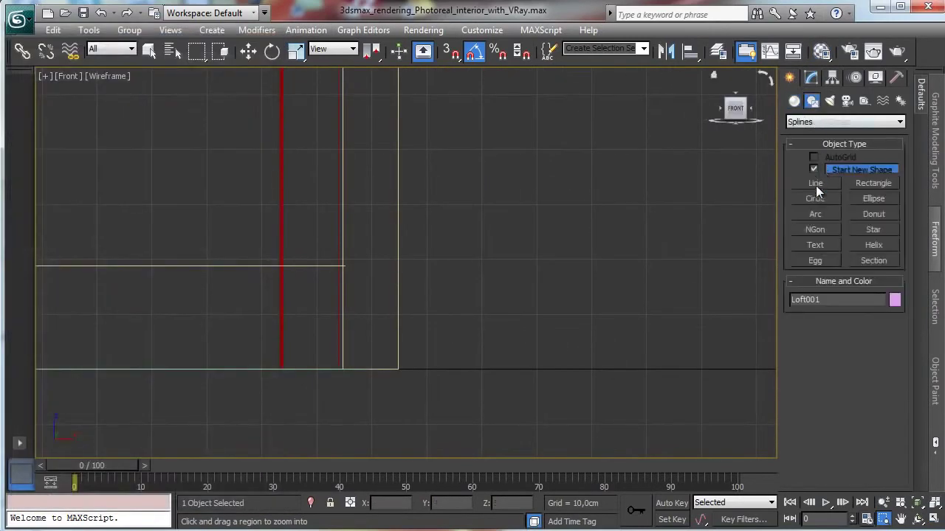
left_click(815, 183)
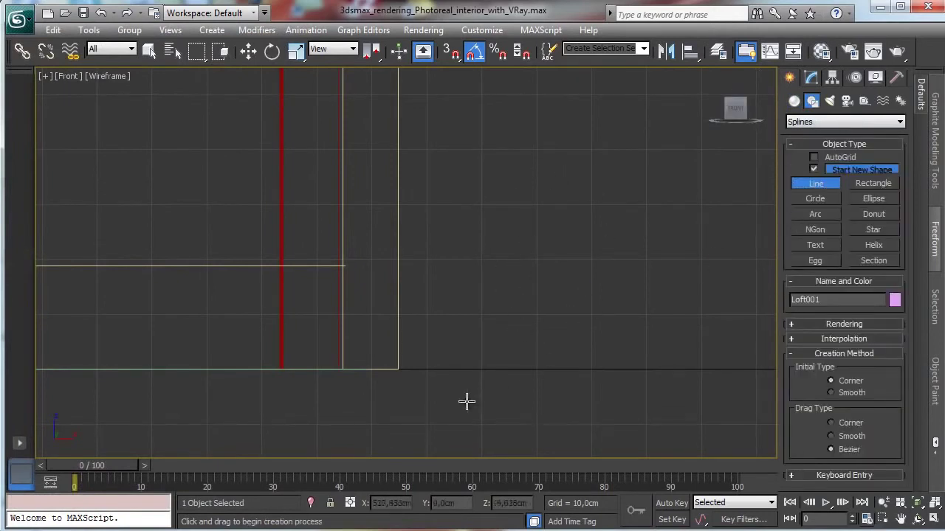
left_click(481, 369)
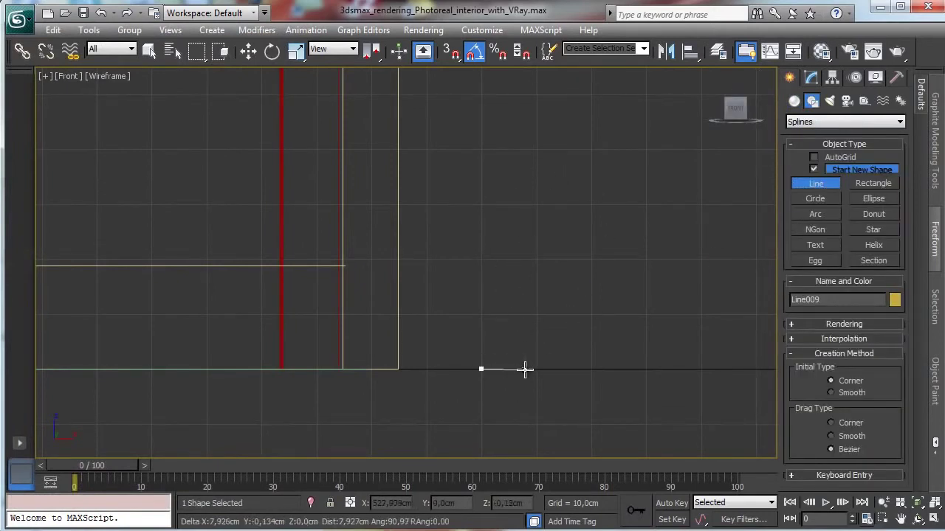
left_click(525, 369)
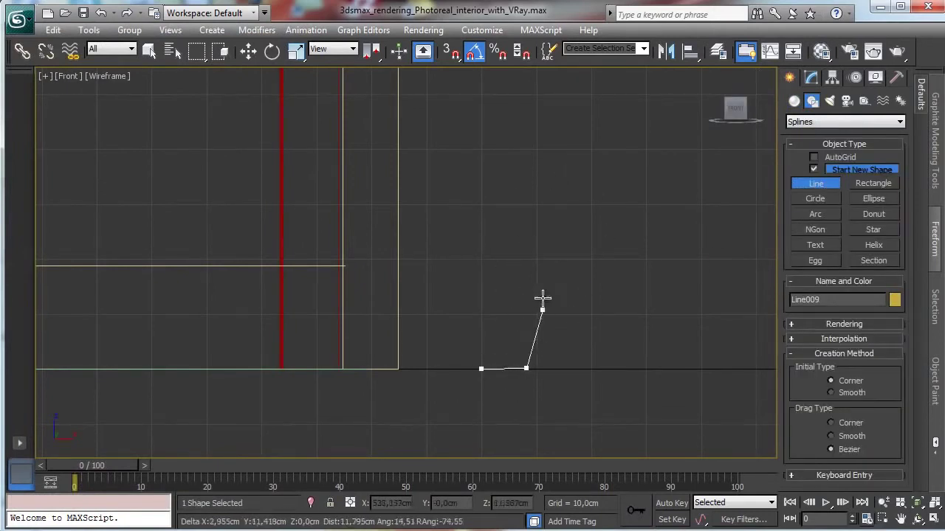
left_click(527, 217)
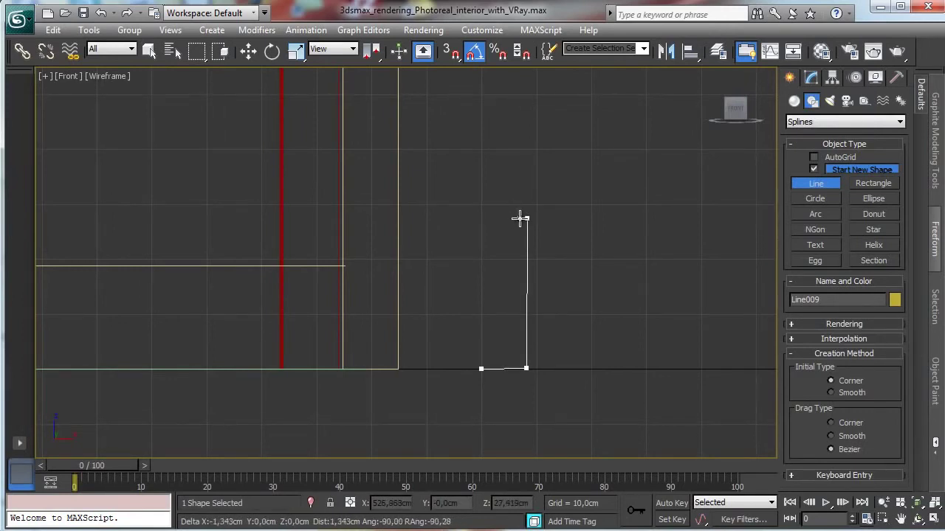
Draw the profile's stepped top, straight front and flared foot back to the starting point, and close the spline.
left_click(519, 217)
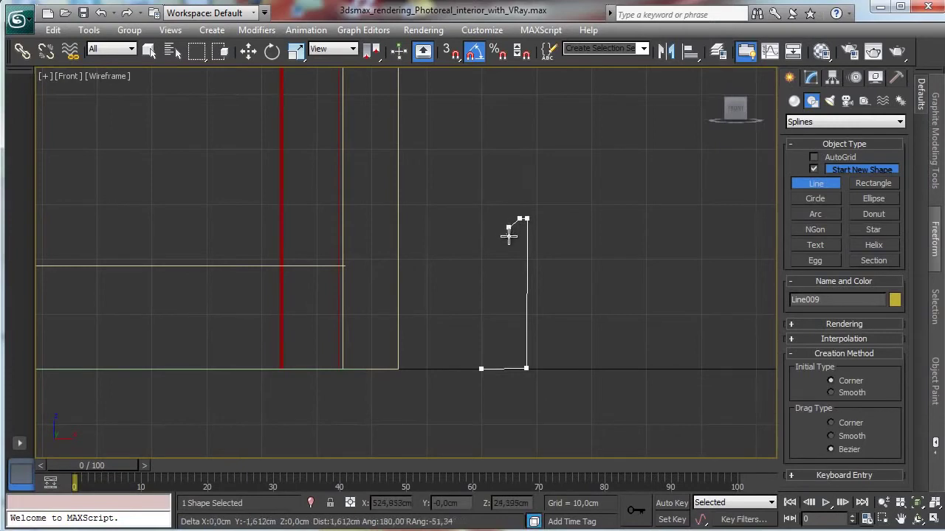
left_click(509, 236)
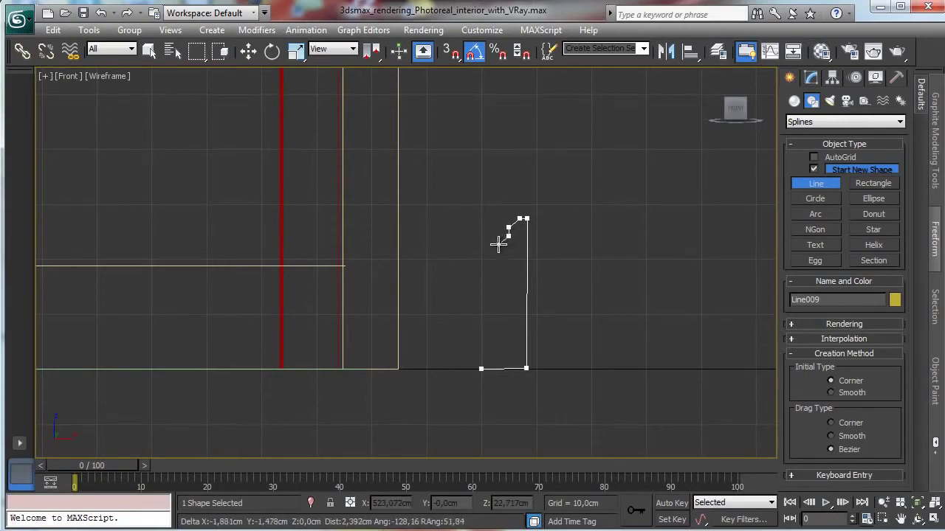
left_click(499, 244)
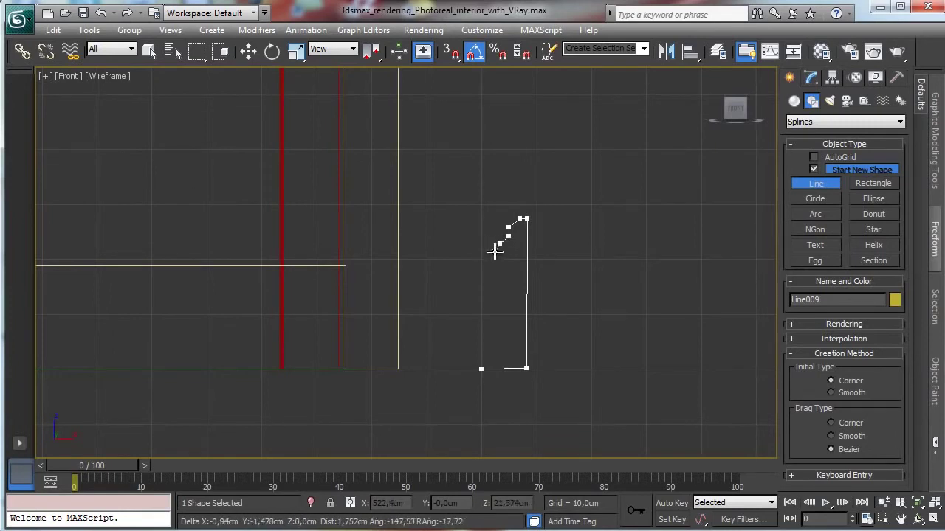
left_click(493, 252)
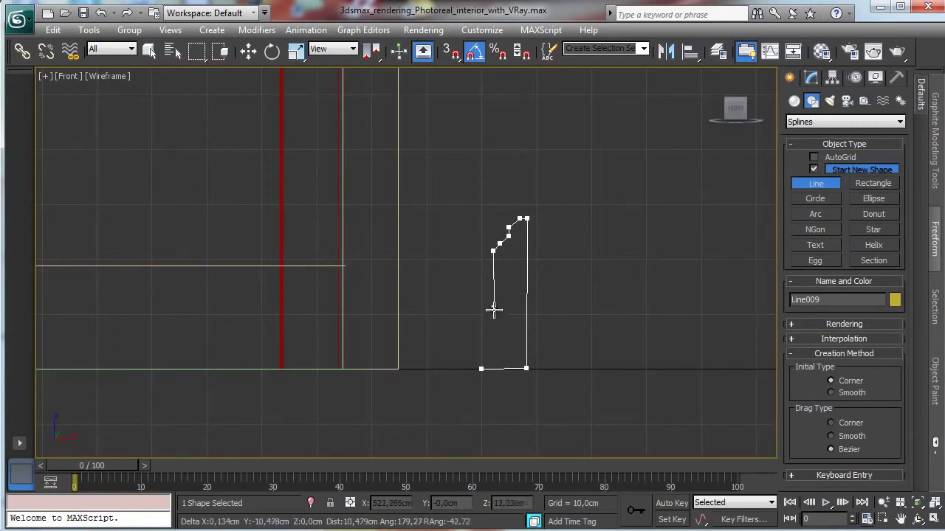
left_click(492, 356)
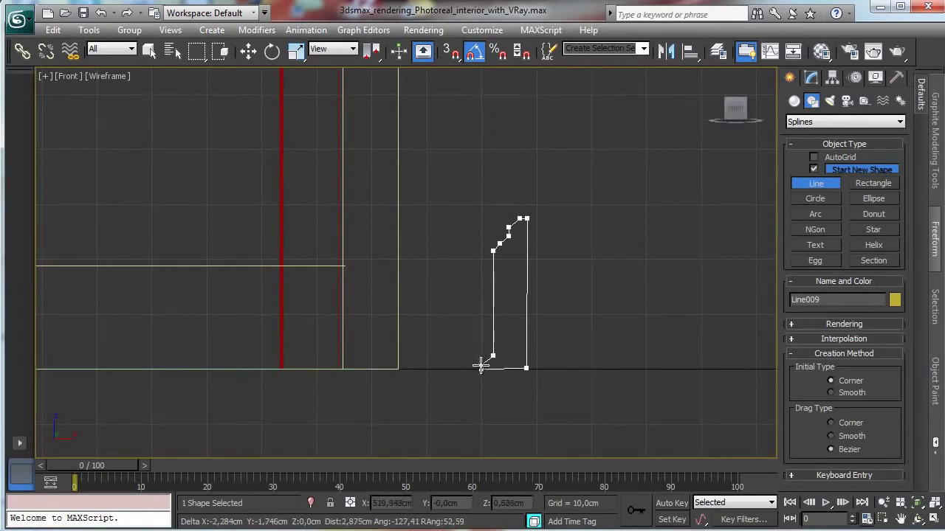
left_click(481, 367)
left_click(641, 457)
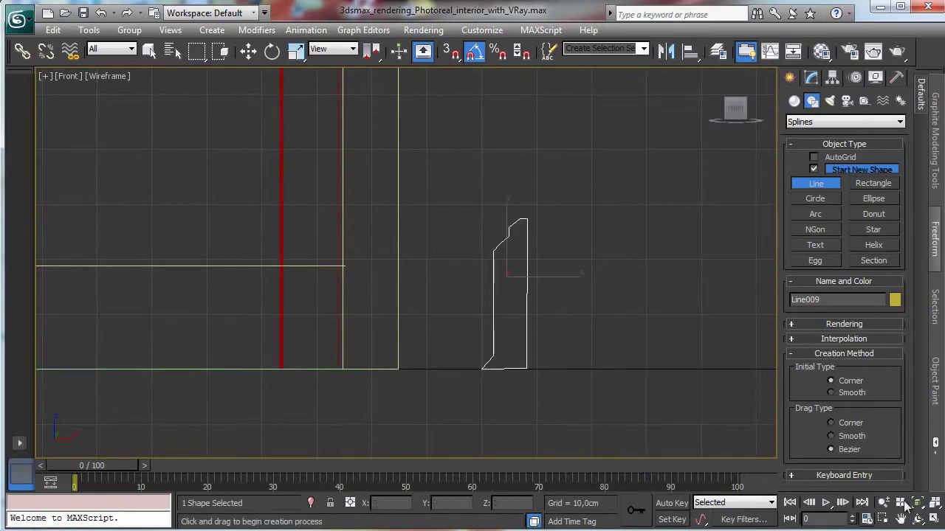
Move the profile's lower-right vertex about 0.23 cm outward and level with the floor line to make the back vertical and the base flat.
left_click(884, 520)
left_click_drag(439, 179, 555, 403)
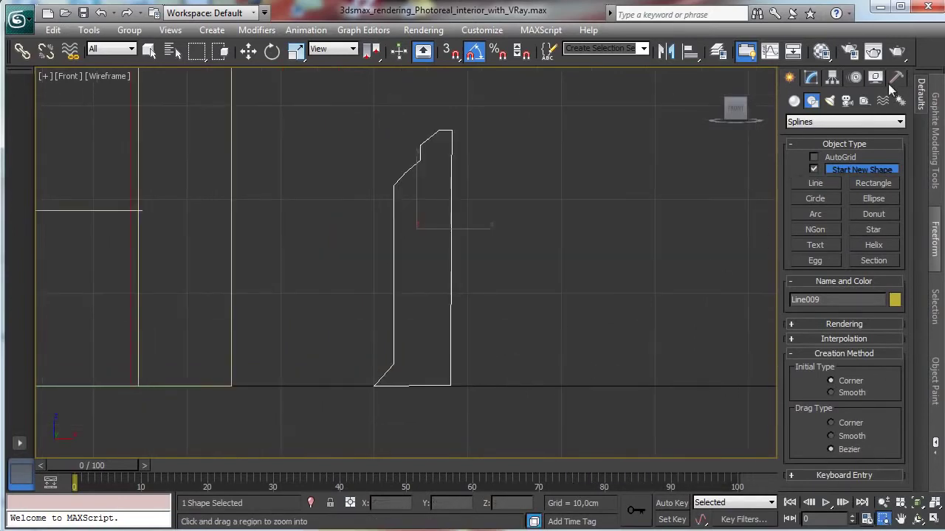
left_click(830, 79)
left_click(810, 77)
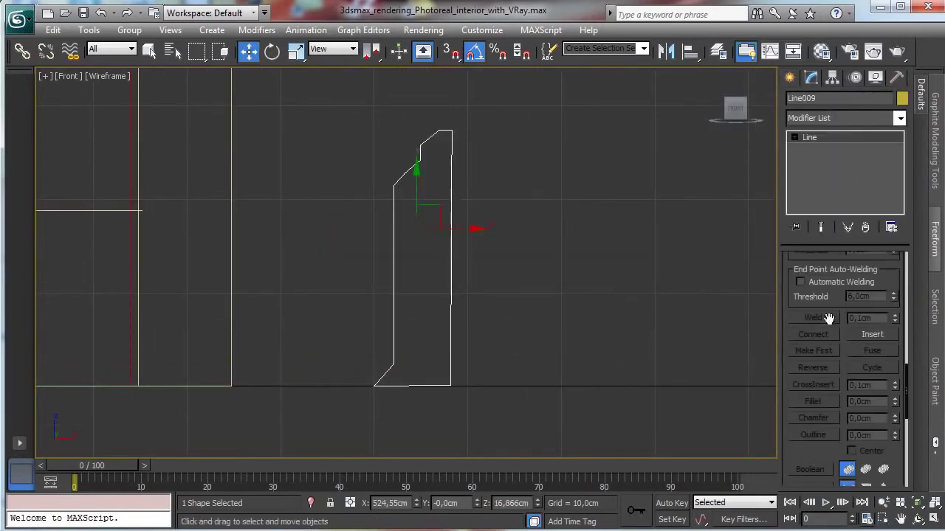
left_click(794, 137)
left_click(821, 150)
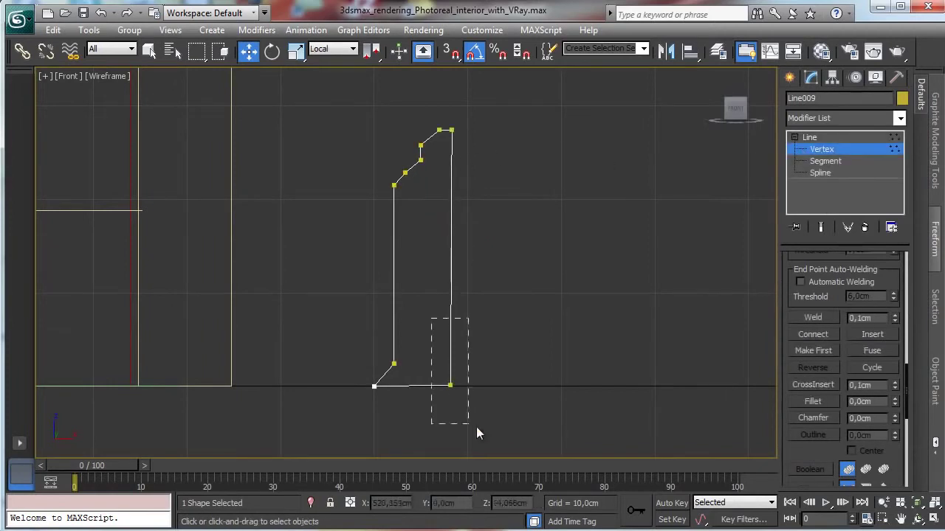
left_click_drag(476, 429, 476, 428)
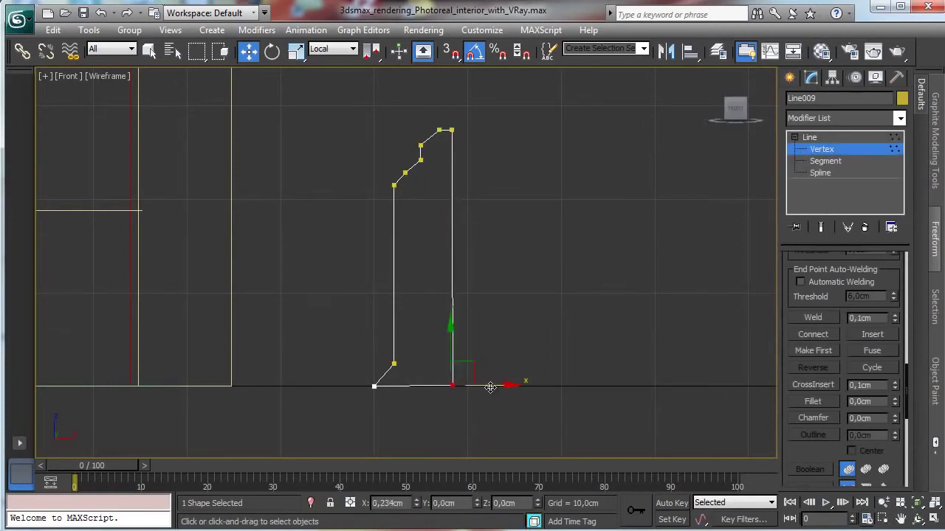
left_click_drag(490, 387, 490, 387)
left_click_drag(454, 343, 455, 344)
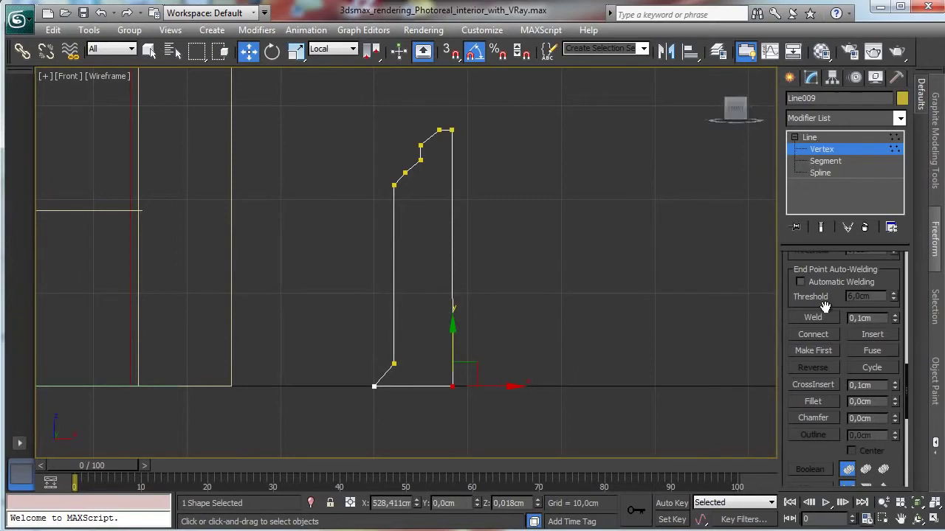
Refine the baseboard profile's straight front edge with four closely spaced vertices about halfway up.
scroll(841, 355, "up", 5)
left_click(814, 336)
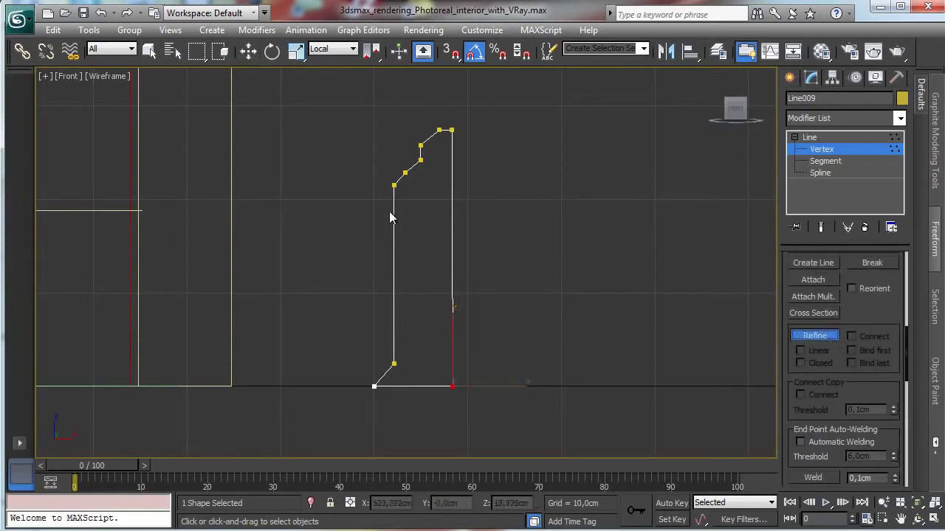
left_click(394, 236)
left_click(394, 244)
left_click(394, 254)
left_click(394, 262)
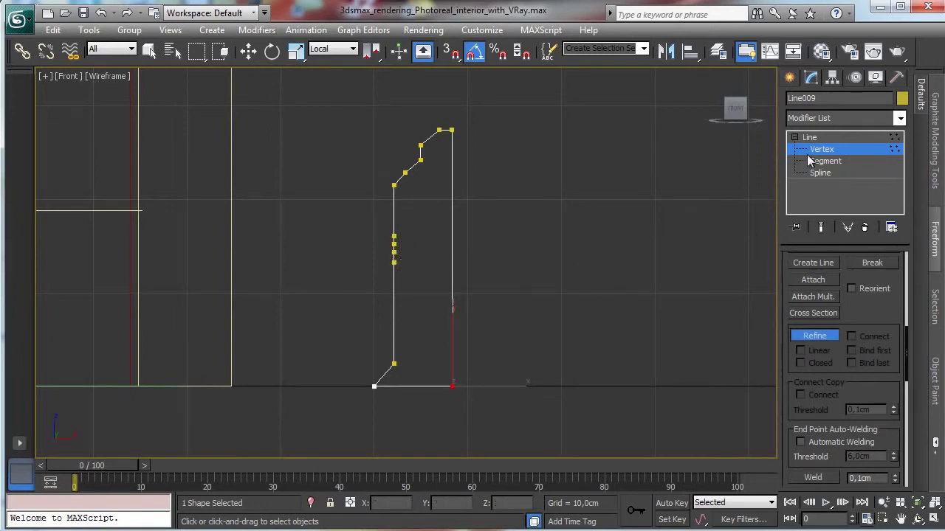
Move the two middle inserted vertices slightly inward to form a groove in the profile's front edge.
left_click(831, 150)
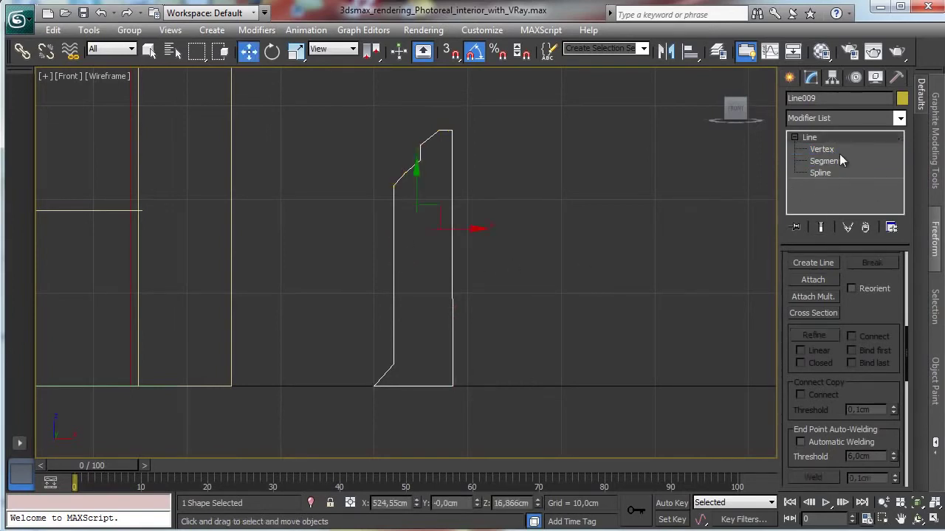
left_click(838, 151)
left_click_drag(381, 231, 441, 253)
left_click_drag(403, 215, 406, 215)
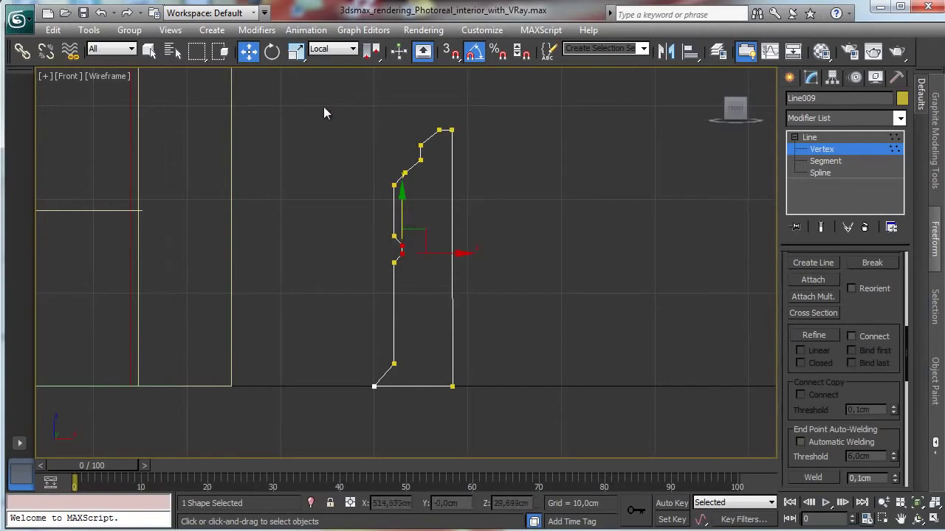
Chamfer the outer tip of the profile's flared foot slightly at the floor line.
left_click(374, 387)
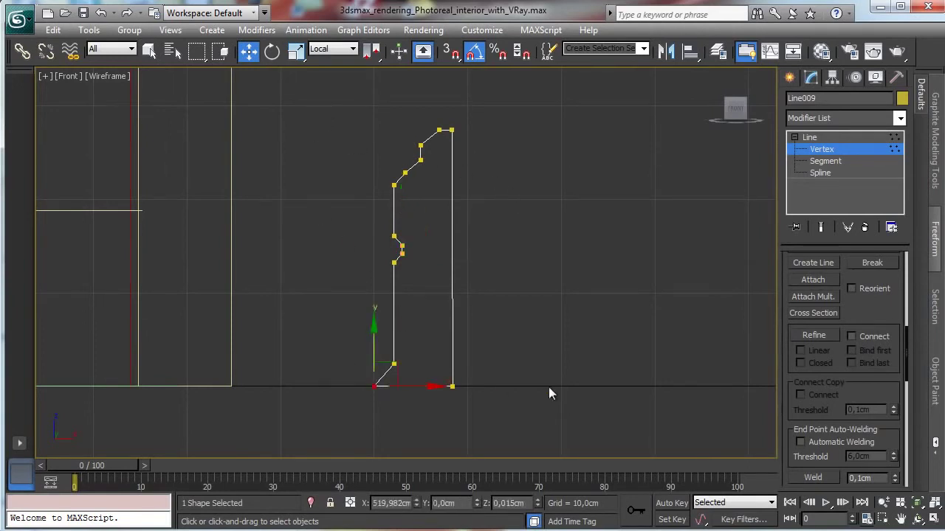
left_click_drag(902, 318, 853, 121)
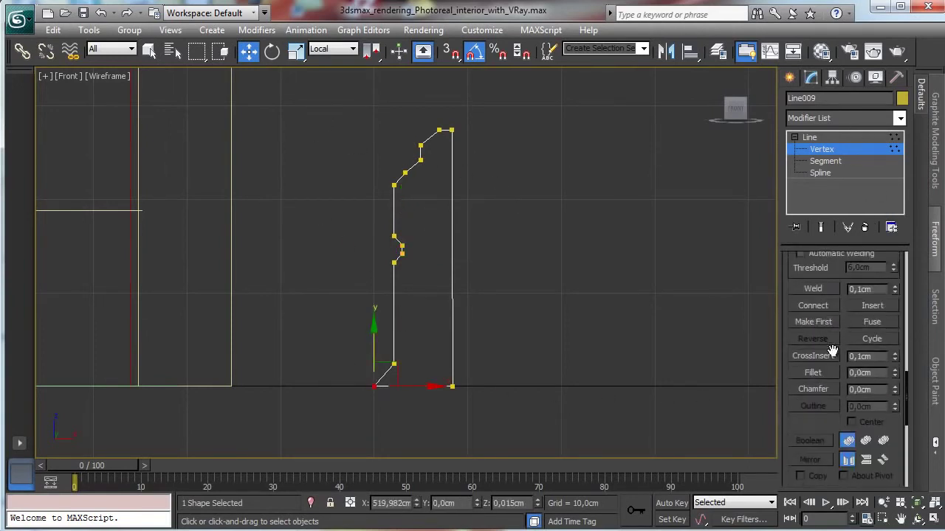
left_click(813, 389)
left_click_drag(375, 384, 377, 378)
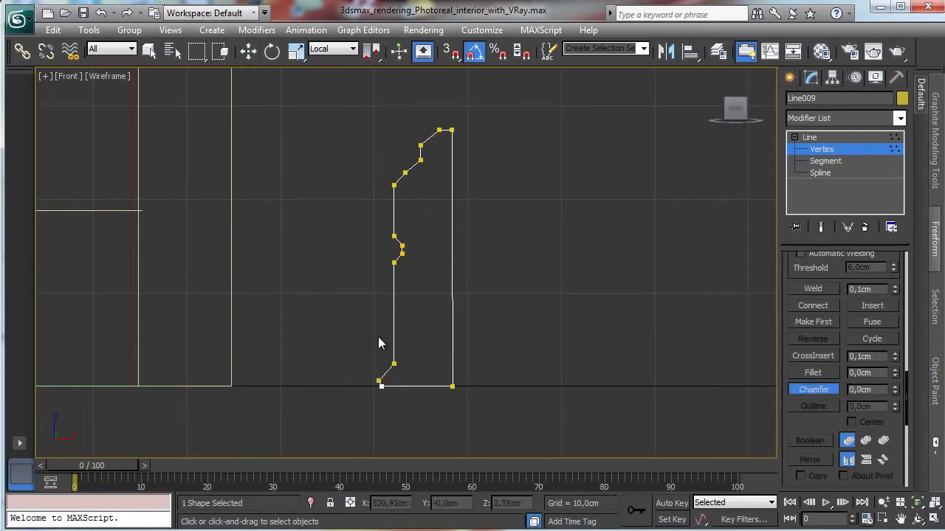
Fillet the stepped top, groove and upper foot vertices along the profile's front slightly, and leave vertex editing.
left_click(813, 373)
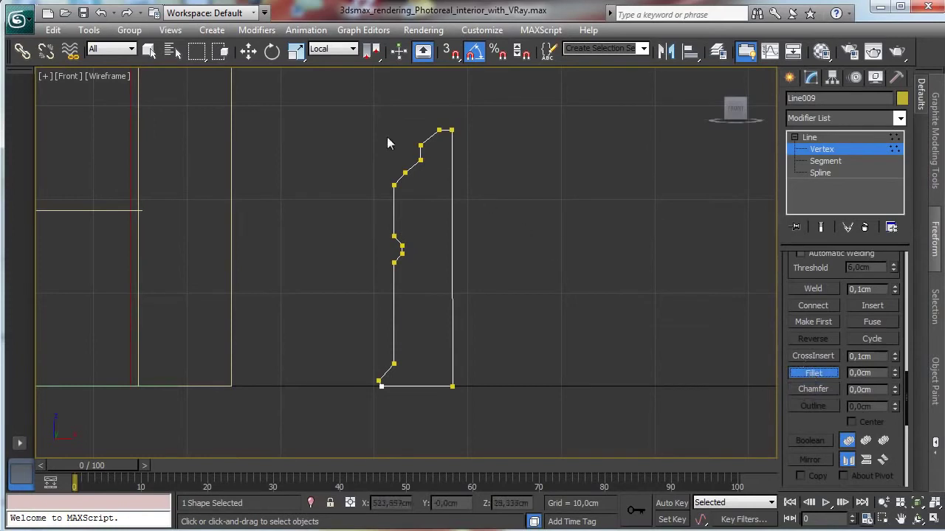
left_click_drag(371, 110, 431, 260)
left_click_drag(431, 349, 444, 369)
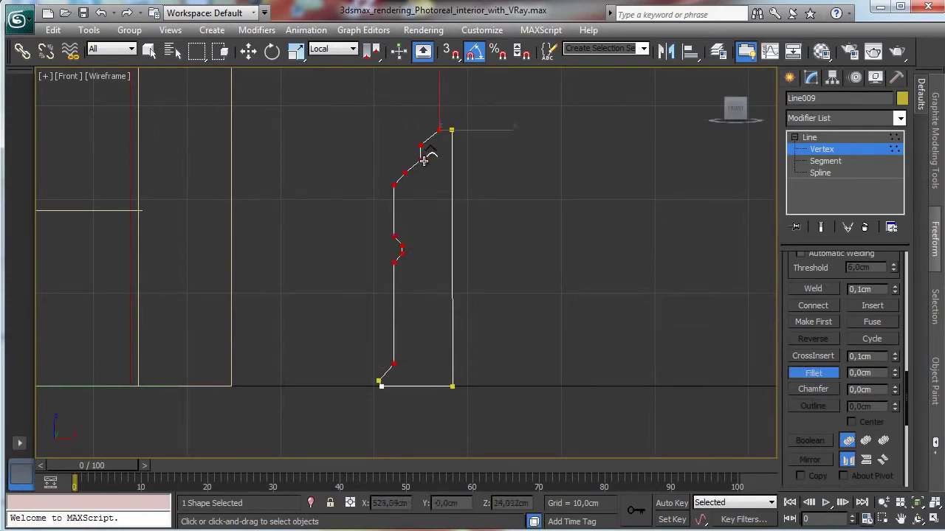
left_click_drag(421, 159, 421, 159)
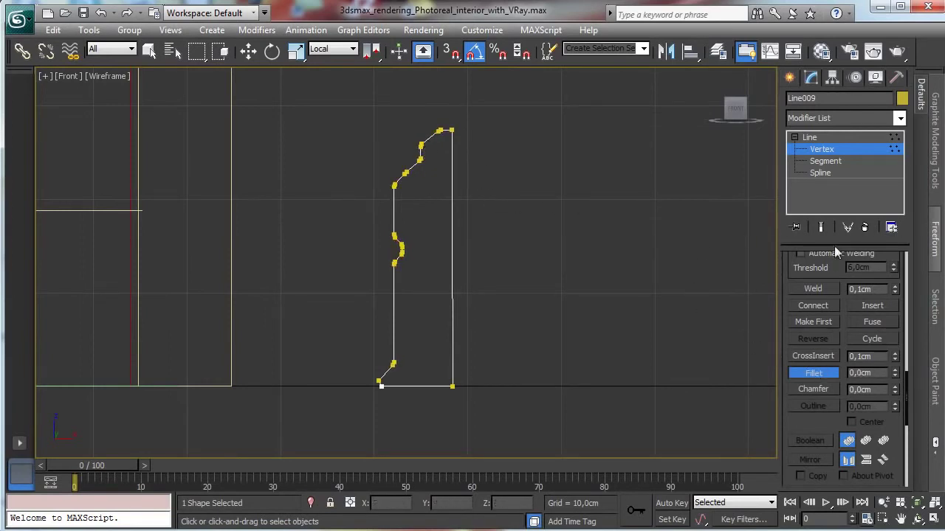
left_click(822, 151)
key("w")
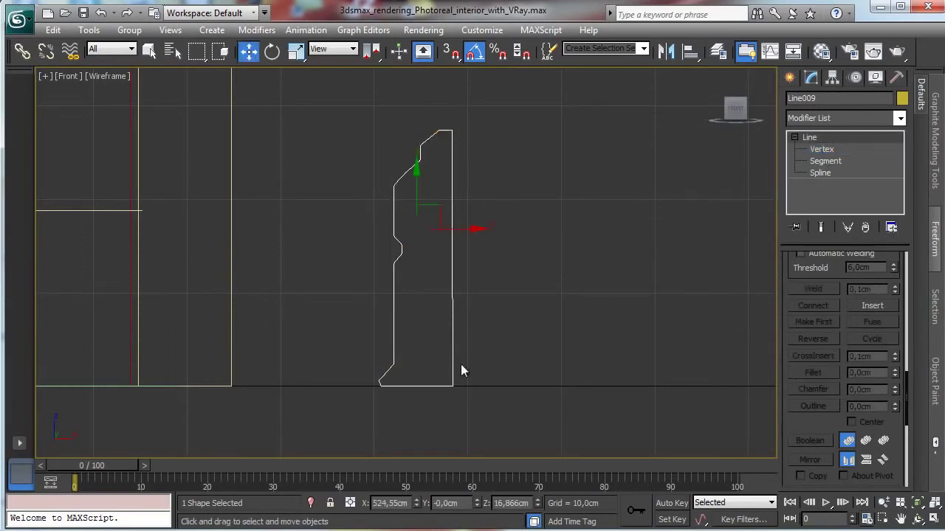
Move the groove's inner filleted vertices further inward to deepen the groove.
left_click(825, 150)
left_click(826, 151)
left_click(824, 151)
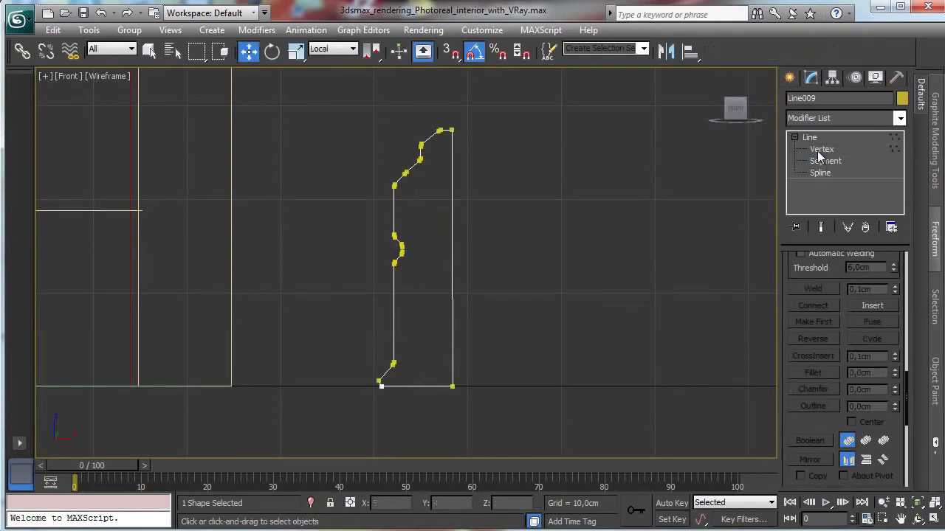
left_click_drag(413, 235, 398, 275)
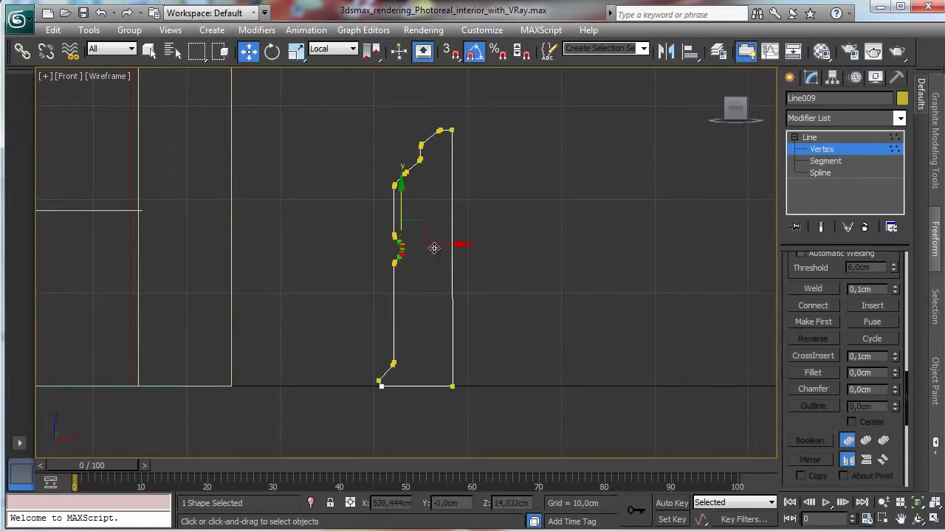
left_click_drag(441, 245, 443, 245)
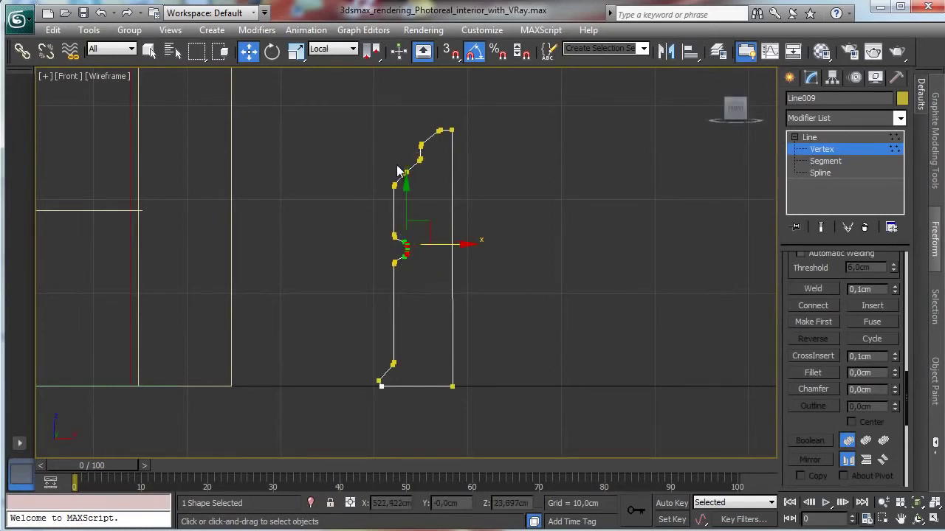
Raise the middle vertex pair on the profile's upper slope slightly to bulge the curve, and leave vertex editing.
left_click_drag(394, 165, 412, 180)
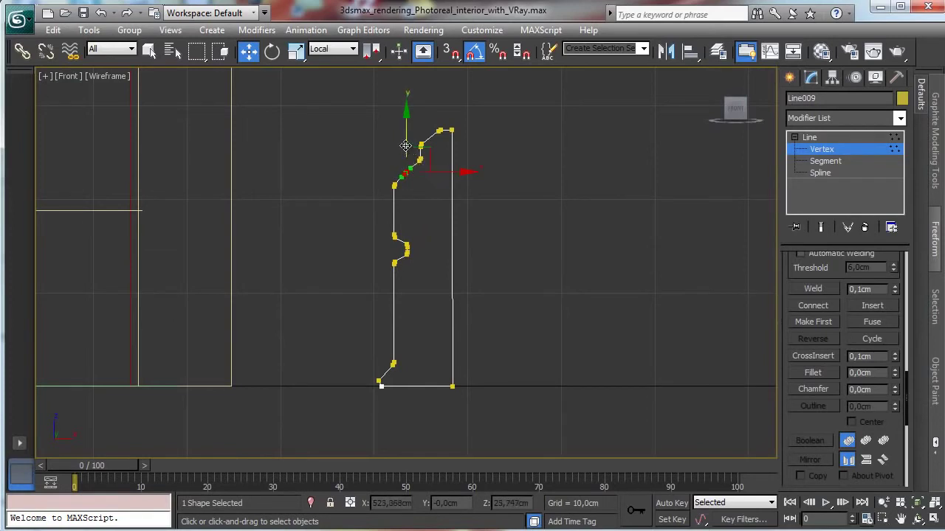
left_click_drag(406, 145, 406, 142)
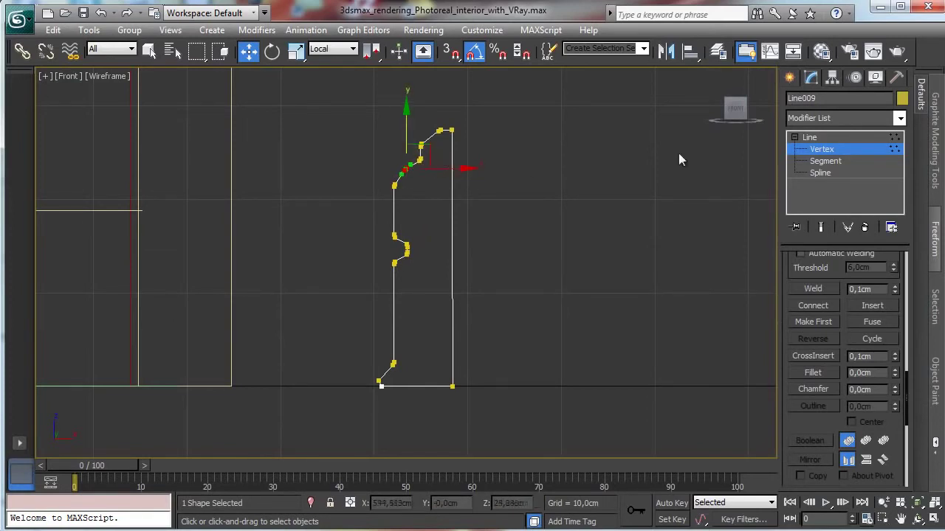
key("1")
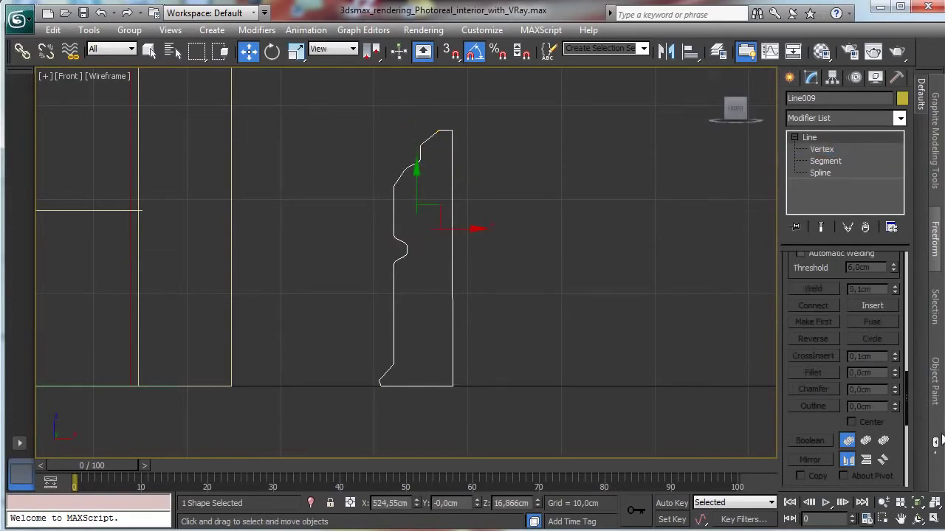
Loft the baseboard profile Line009 along the lower inner-wall outline Line008, with the outline as the path.
left_click(933, 521)
left_click(603, 404)
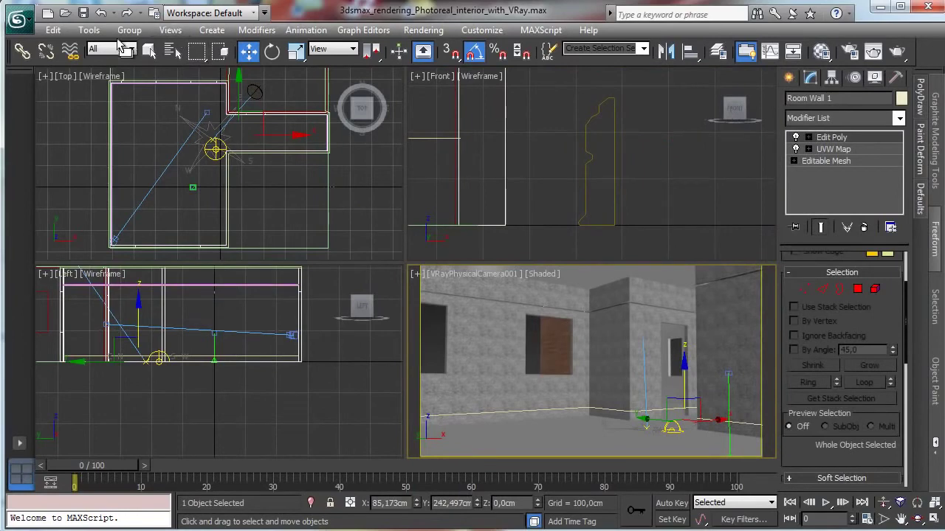
left_click(148, 50)
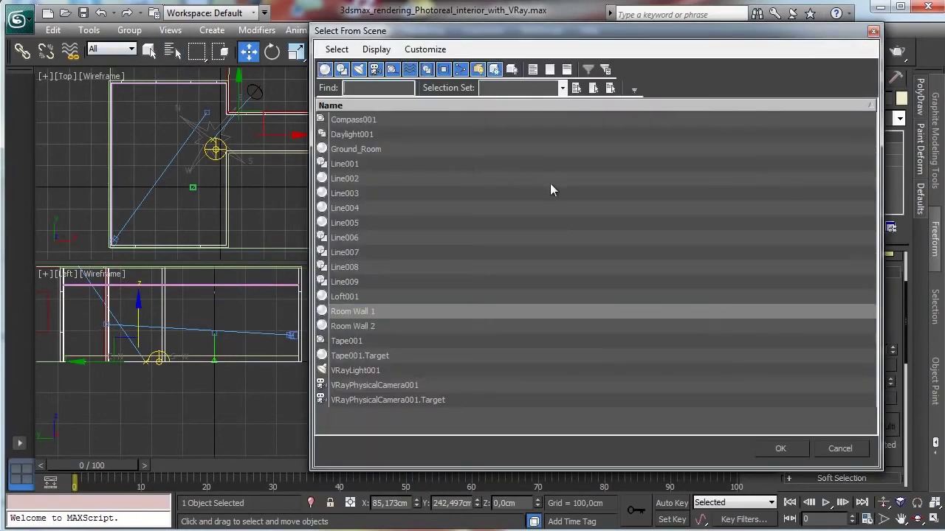
double_click(356, 282)
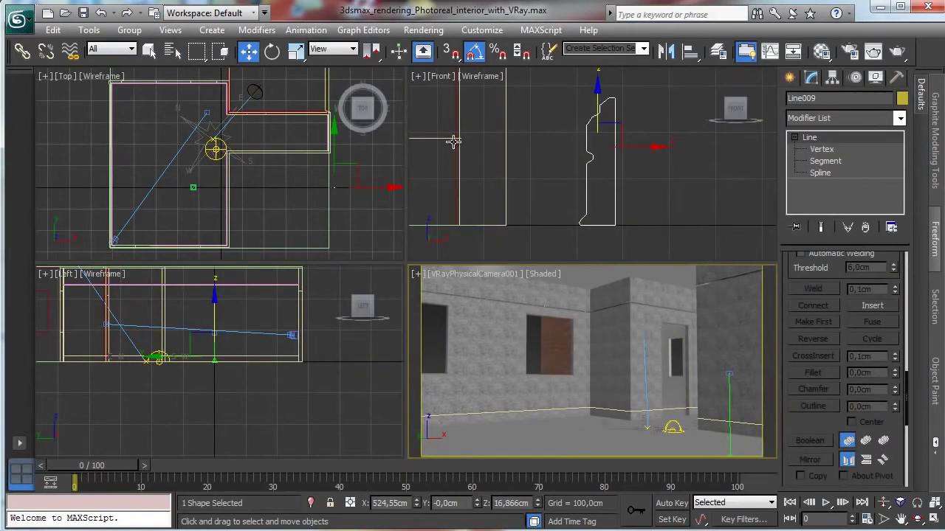
left_click(433, 138)
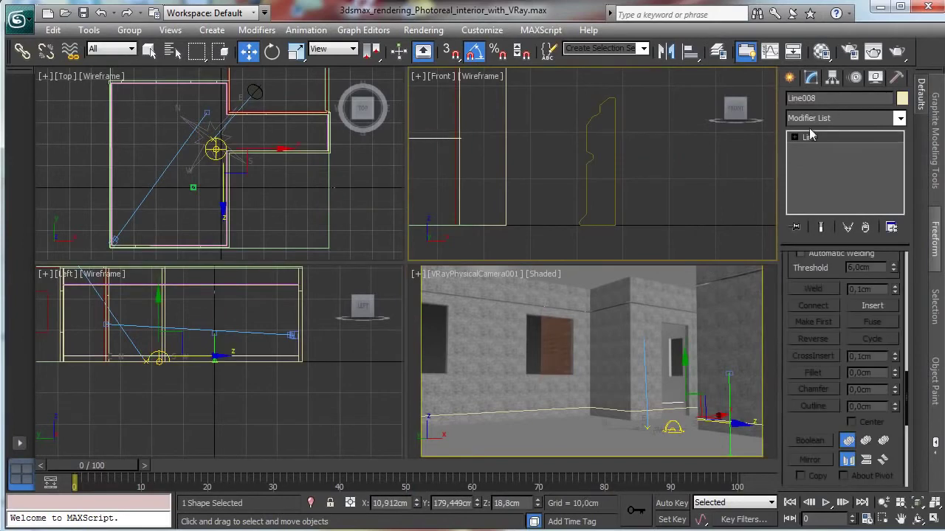
left_click(791, 80)
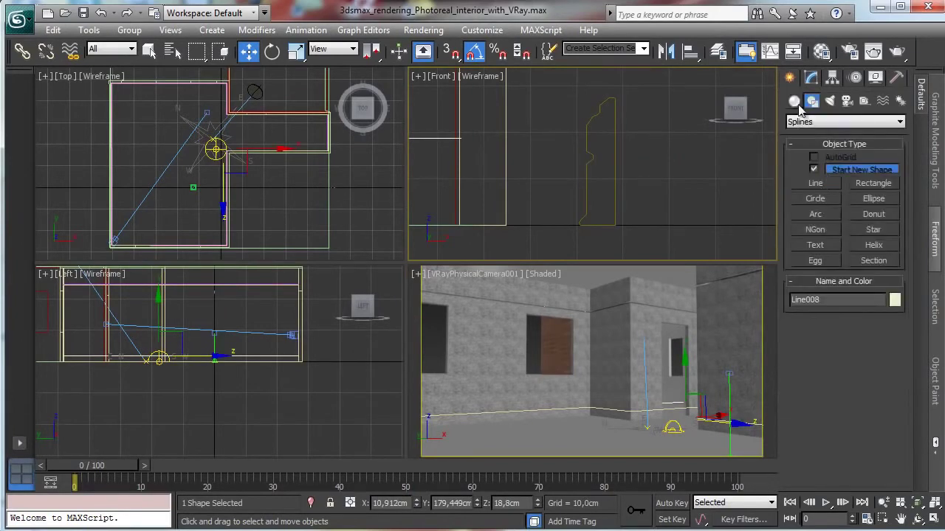
left_click(795, 102)
left_click(817, 233)
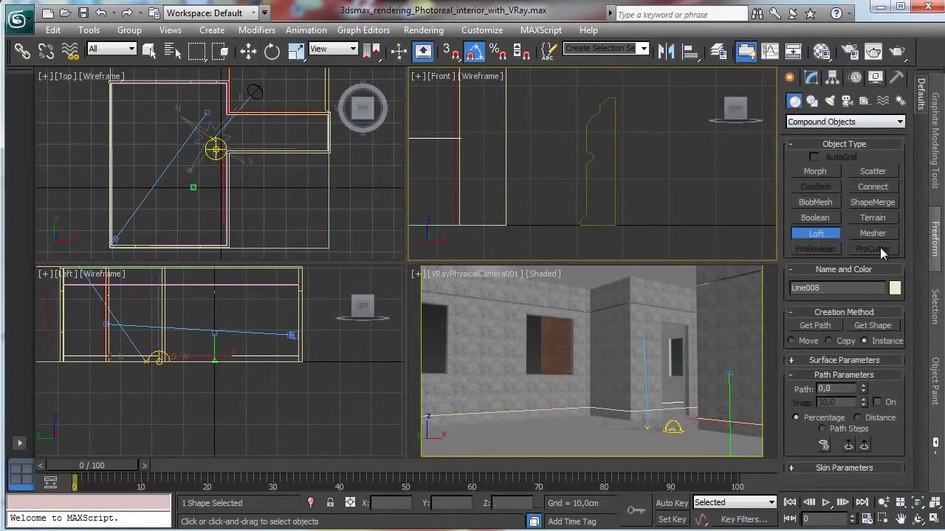
left_click(884, 326)
left_click(611, 165)
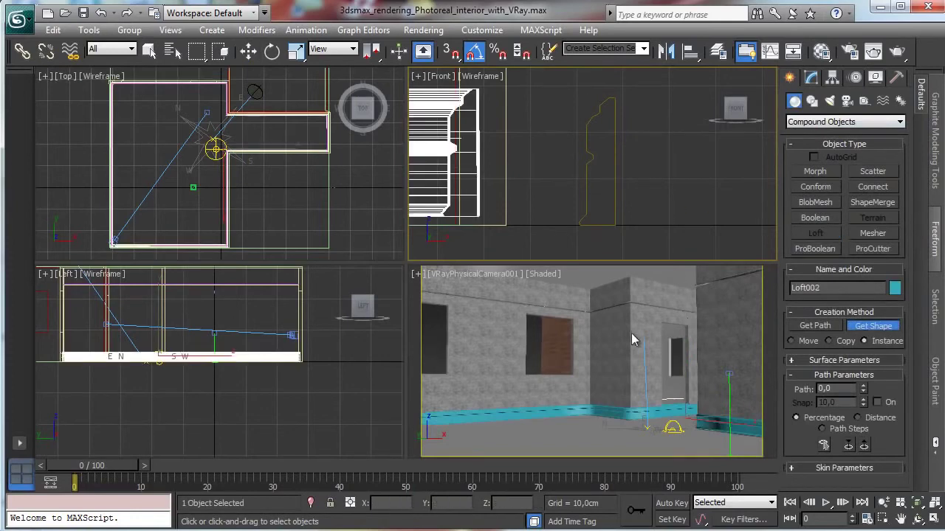
Finish picking the loft shape and move the baseboard down about 2 cm onto the floor in the camera view.
left_click(632, 334)
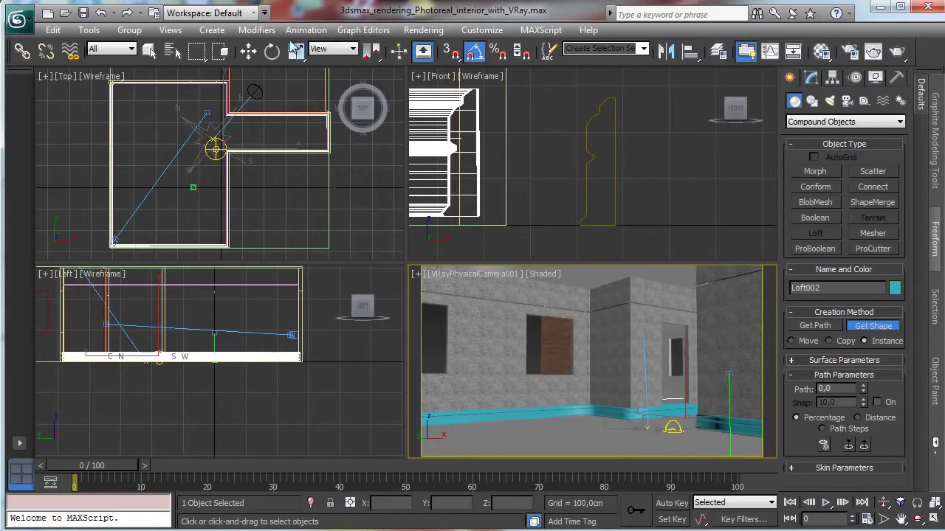
key("w")
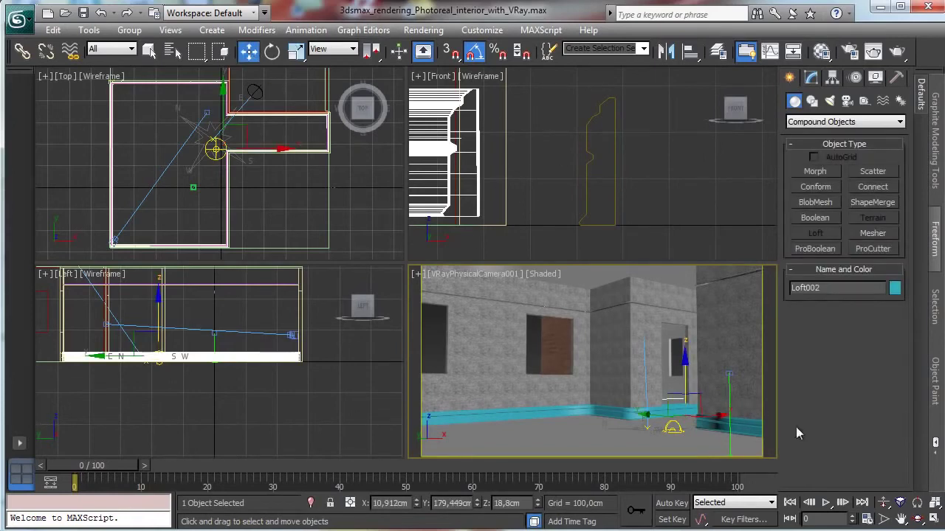
left_click(934, 519)
left_click_drag(593, 327, 598, 330)
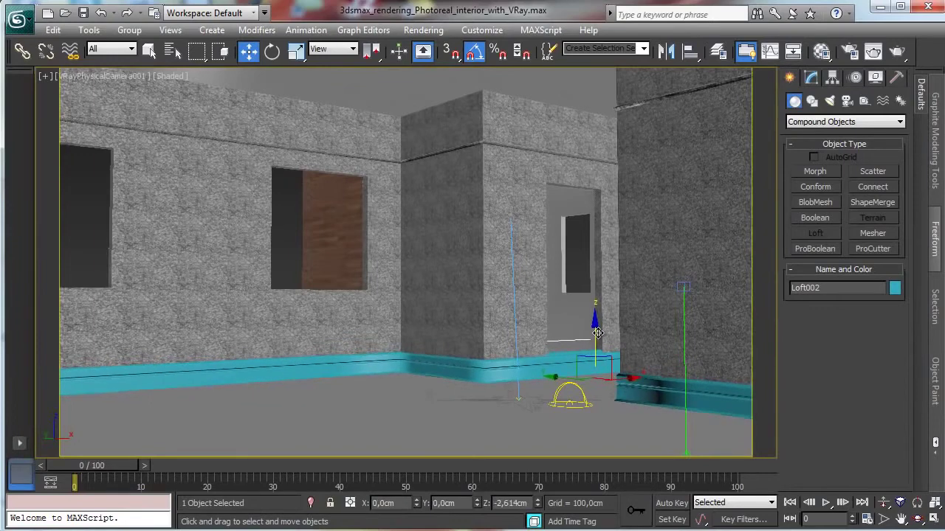
left_click(934, 521)
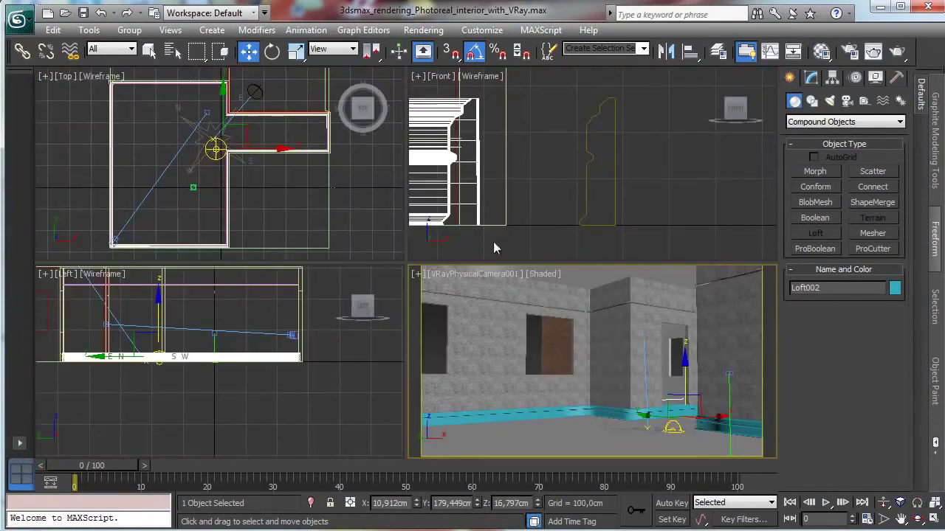
Enable Optimize Shapes in the baseboard loft's skin parameters.
left_click(811, 77)
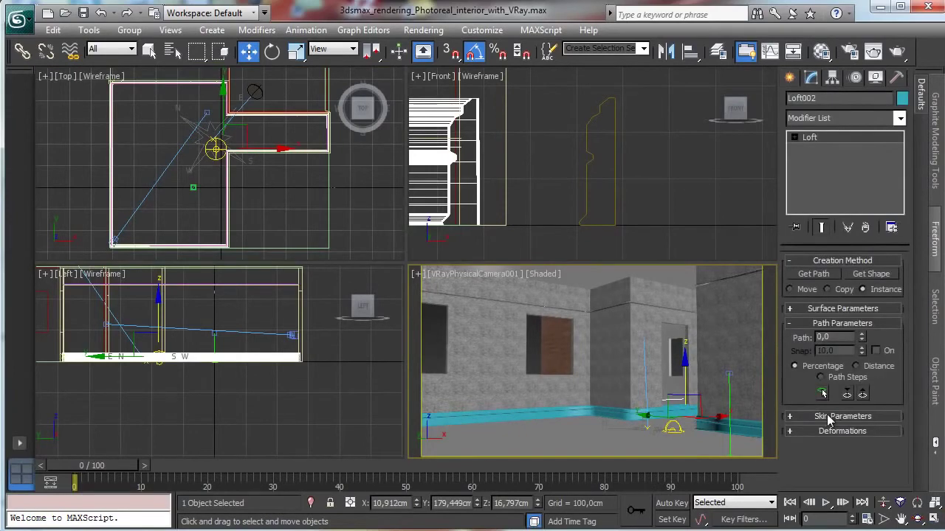
left_click(829, 417)
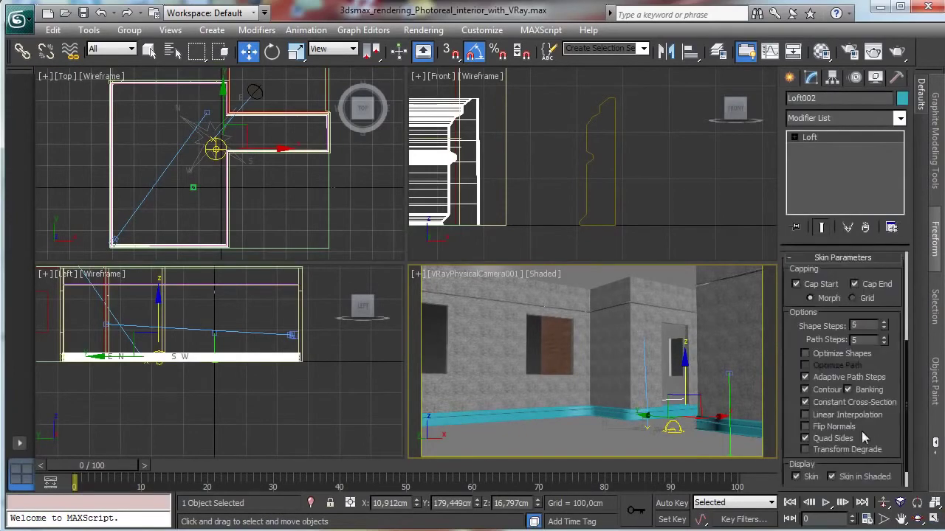
left_click(825, 356)
left_click_drag(778, 341, 653, 295)
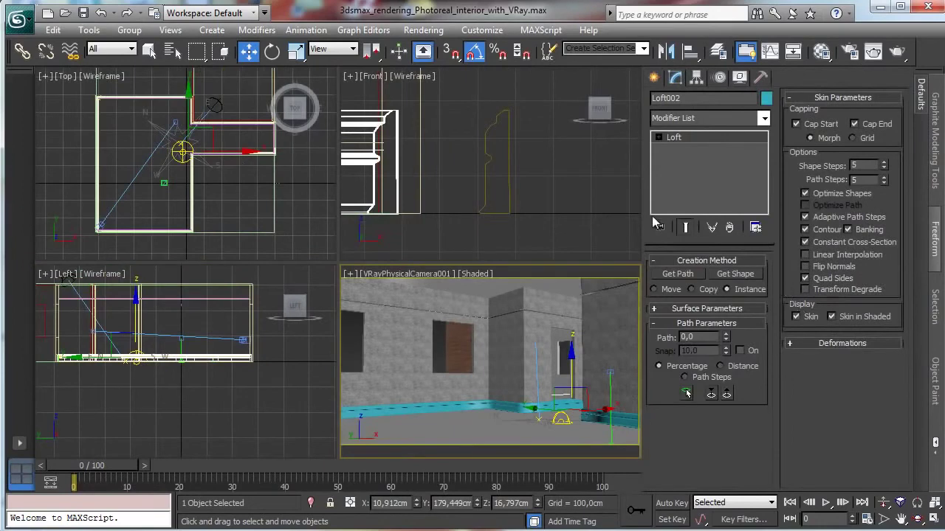
left_click_drag(643, 216, 778, 224)
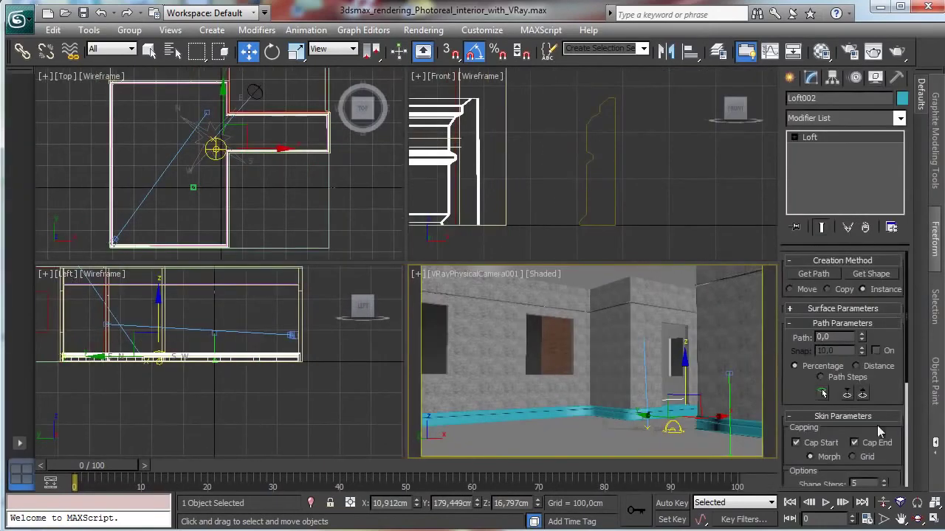
left_click_drag(879, 432, 896, 267)
left_click(848, 479)
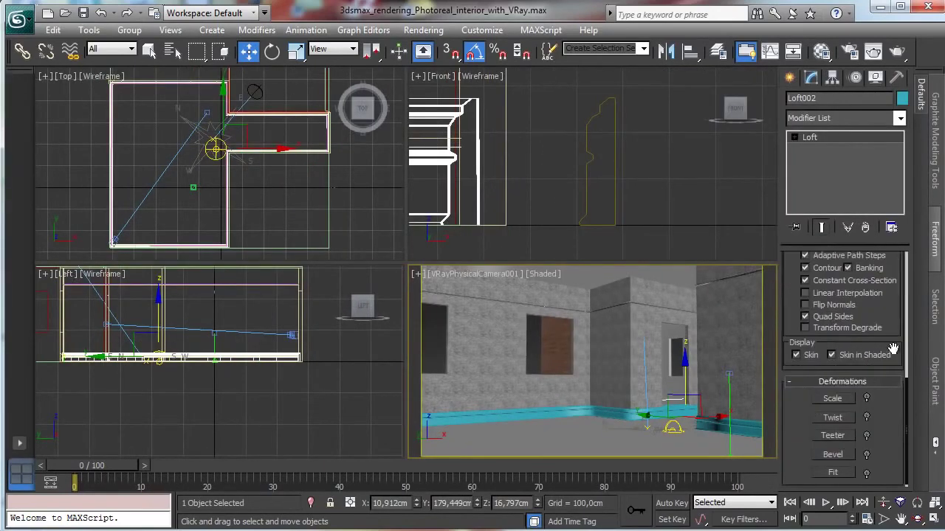
scroll(911, 389, "up", 5)
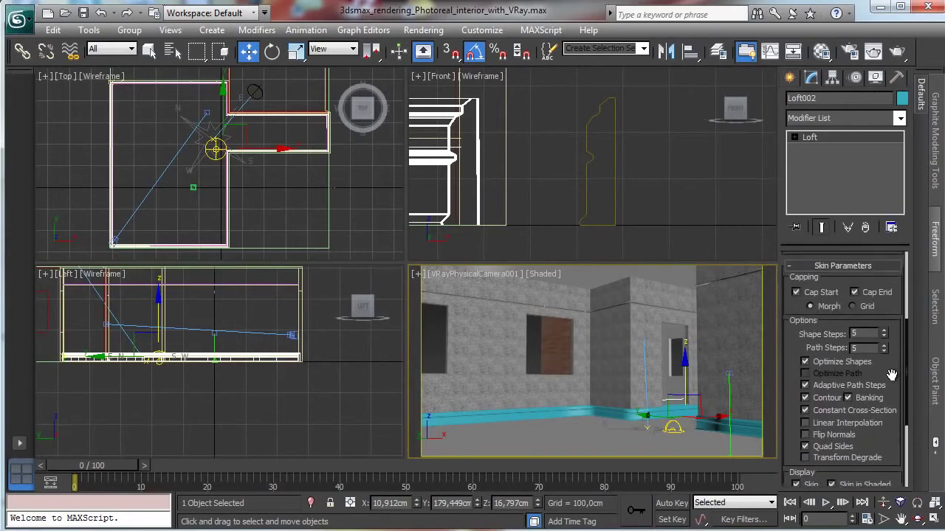
left_click_drag(891, 375, 851, 168)
scroll(823, 394, "up", 5)
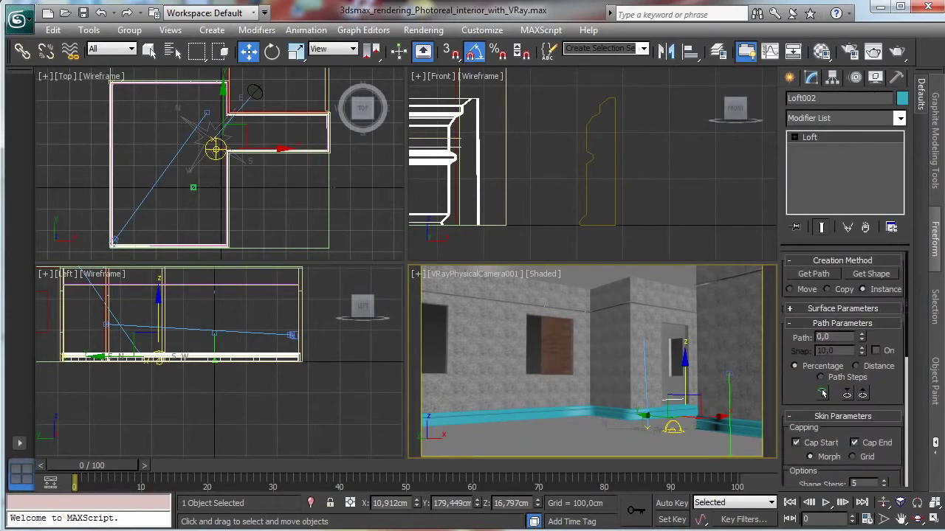
Try to shift the baseboard loft's cross-section sideways at Shape sub-object level in the left view so its back meets the wall.
left_click(843, 309)
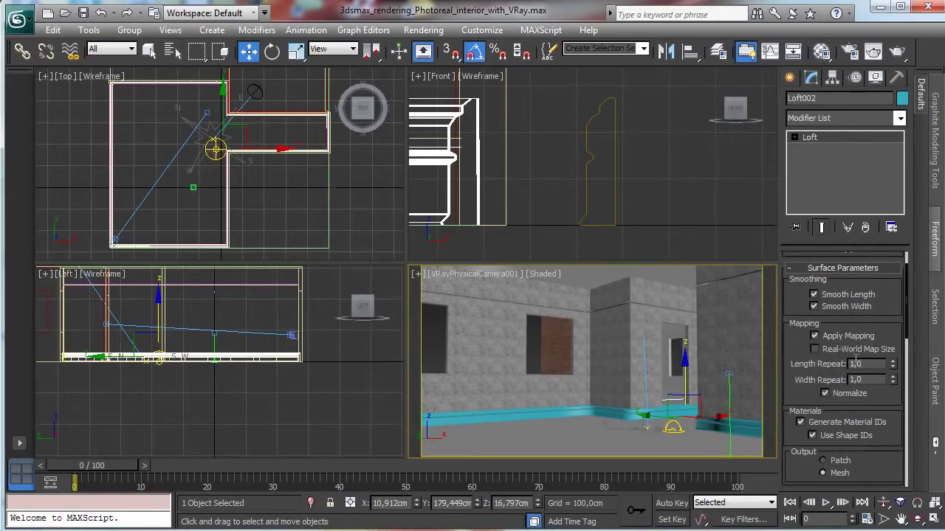
left_click(795, 137)
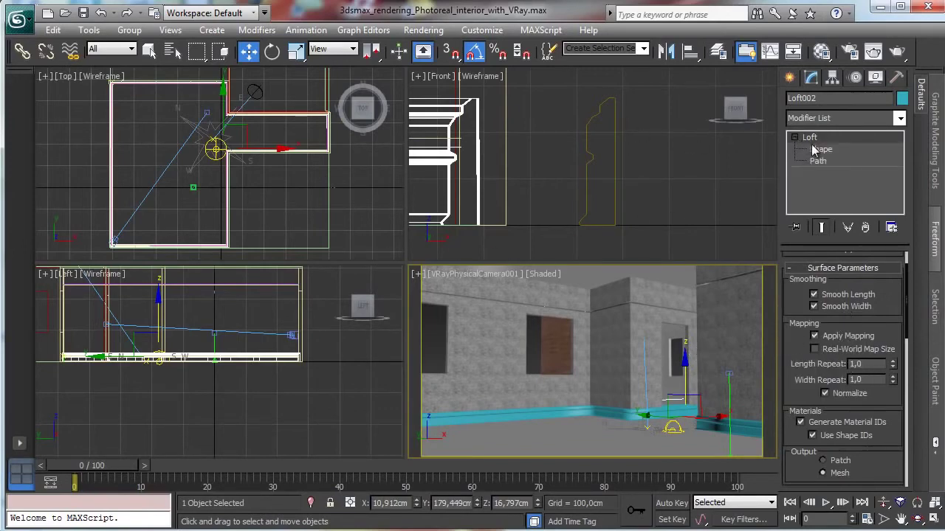
left_click(820, 149)
left_click(112, 84)
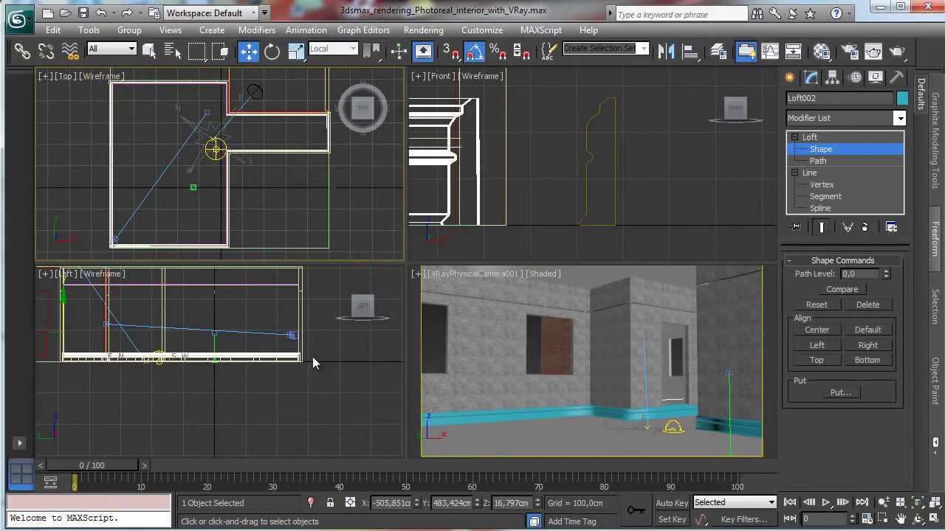
right_click(288, 345)
left_click(917, 502)
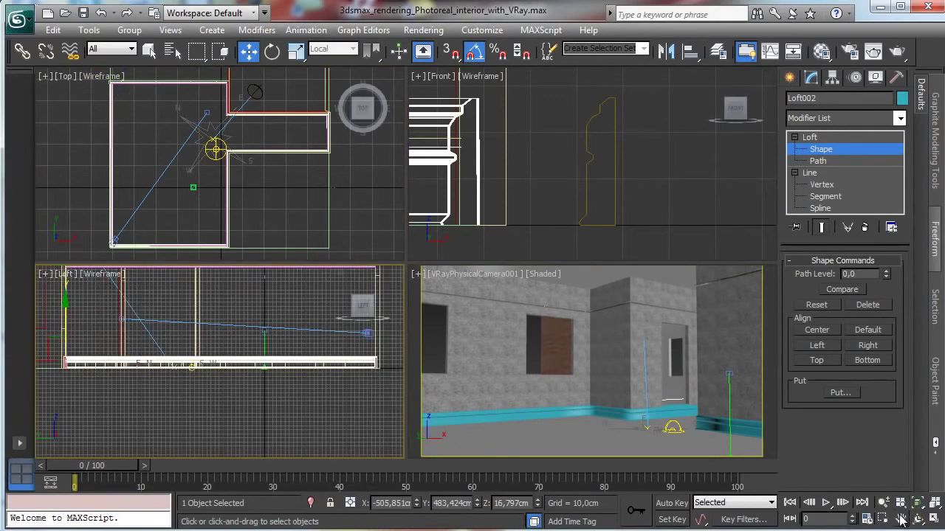
left_click(882, 519)
left_click_drag(57, 347, 88, 384)
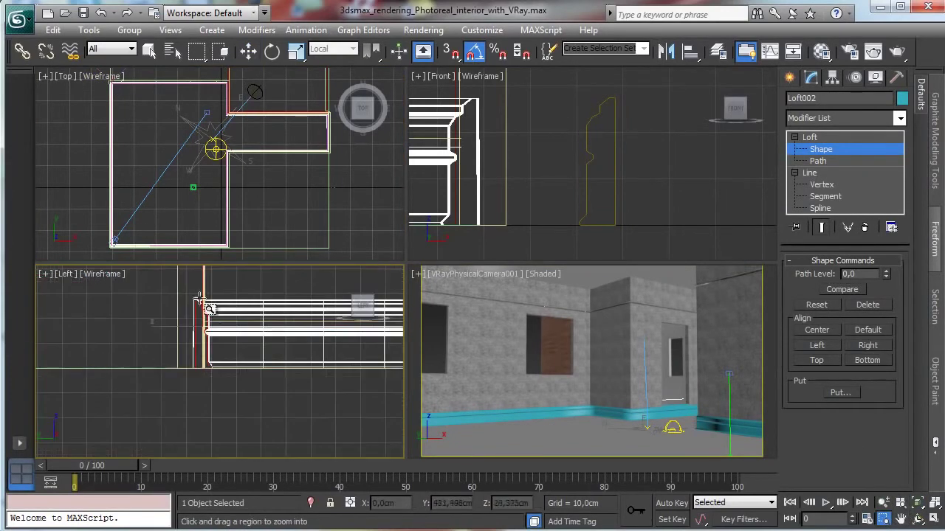
left_click_drag(171, 289, 274, 438)
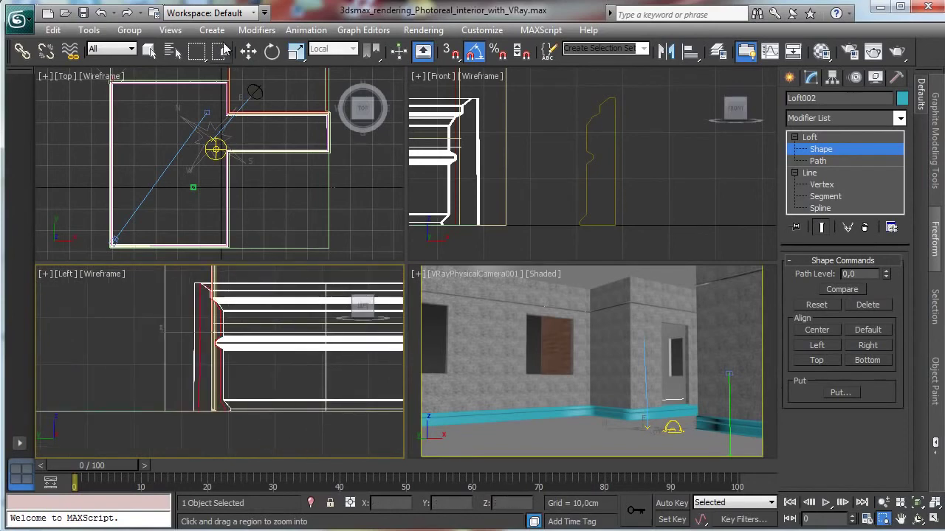
left_click(248, 50)
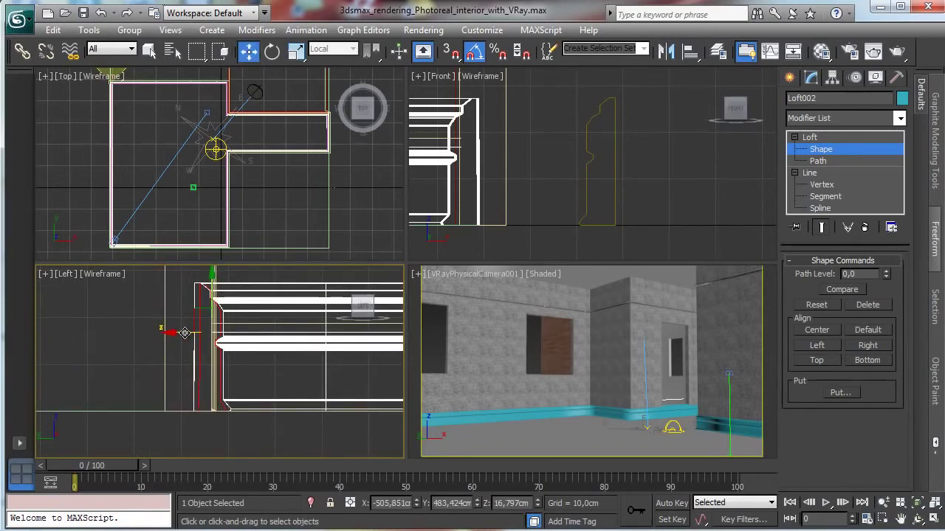
left_click_drag(185, 332, 205, 335)
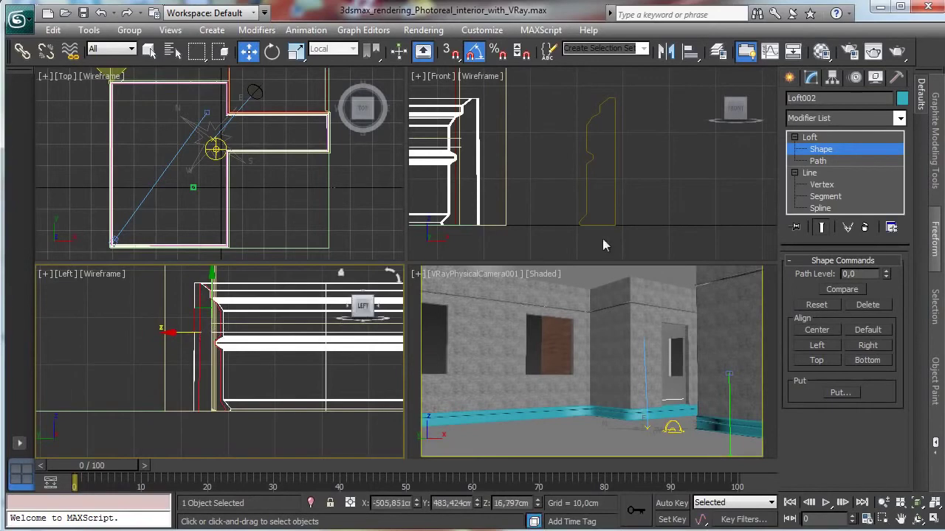
left_click(810, 140)
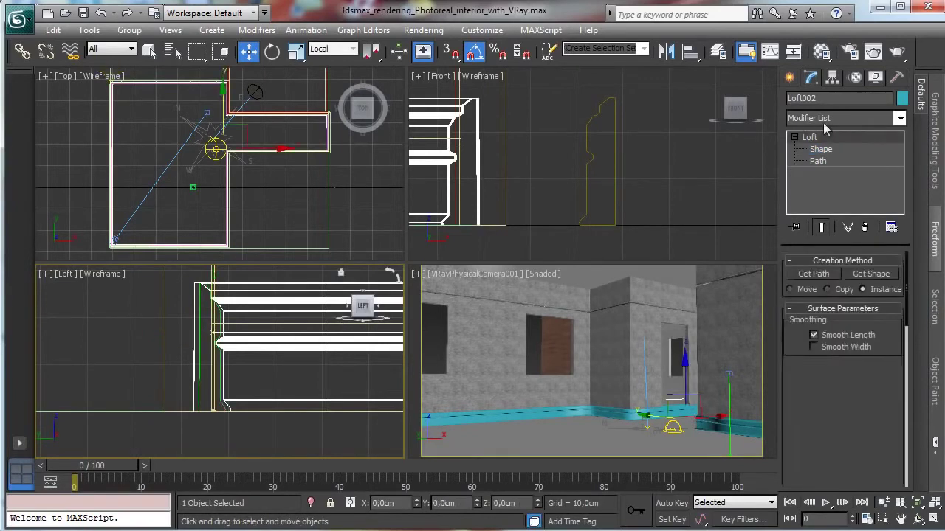
Move only the pivot of the baseboard profile Line009 about 4 cm along X onto its straight back edge.
left_click(614, 141)
left_click(831, 77)
left_click(846, 175)
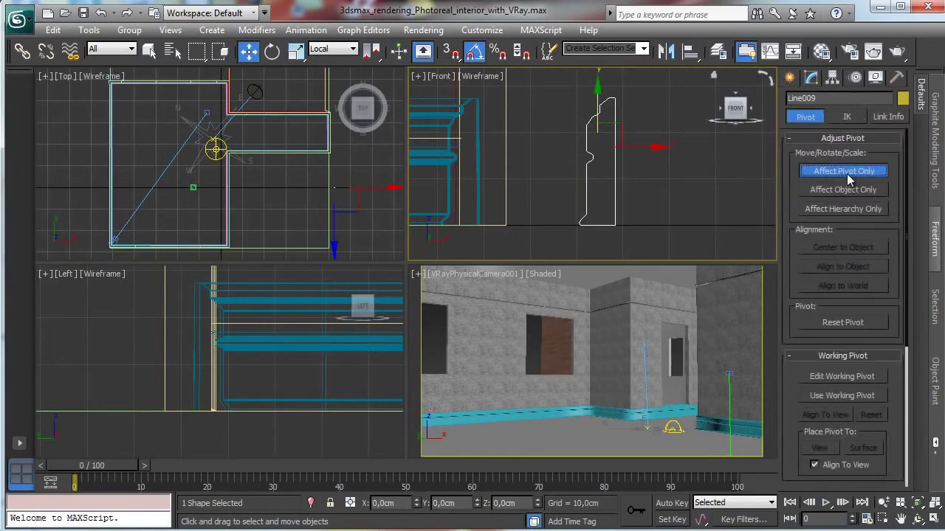
left_click_drag(644, 151, 662, 151)
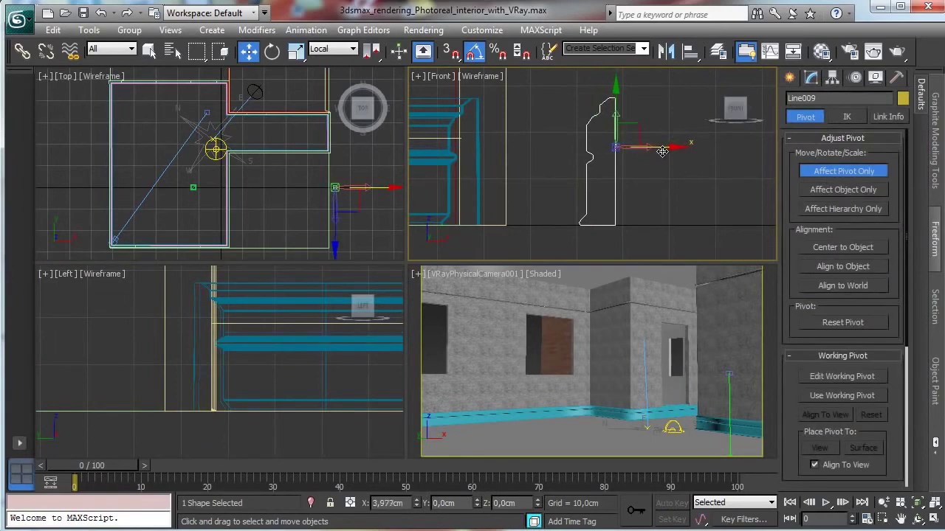
left_click(830, 172)
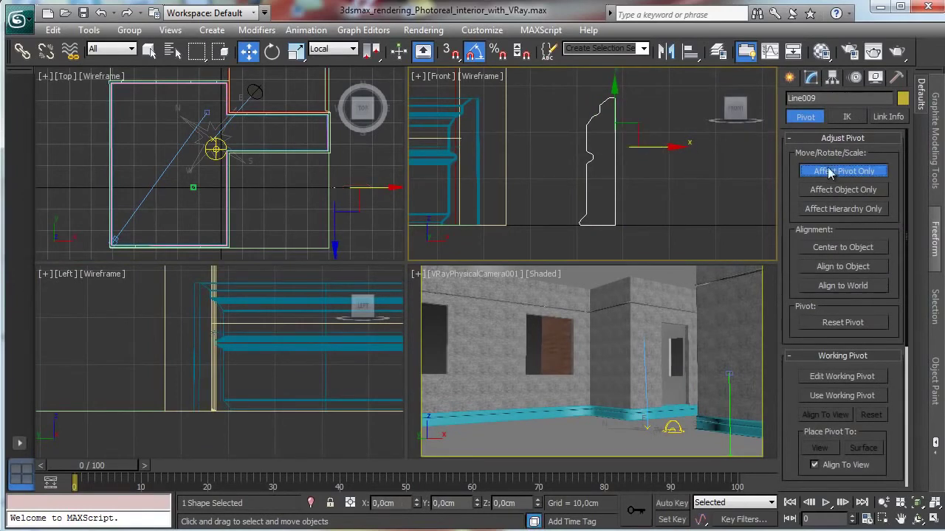
Pick Line009 again as the shape of the baseboard loft Loft002 so it uses the repositioned pivot.
left_click(573, 412)
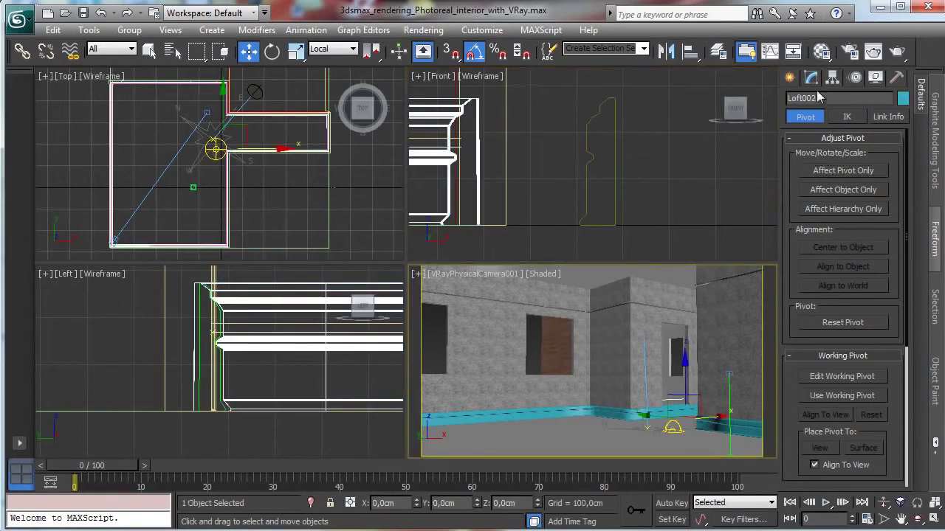
left_click(811, 77)
left_click(867, 275)
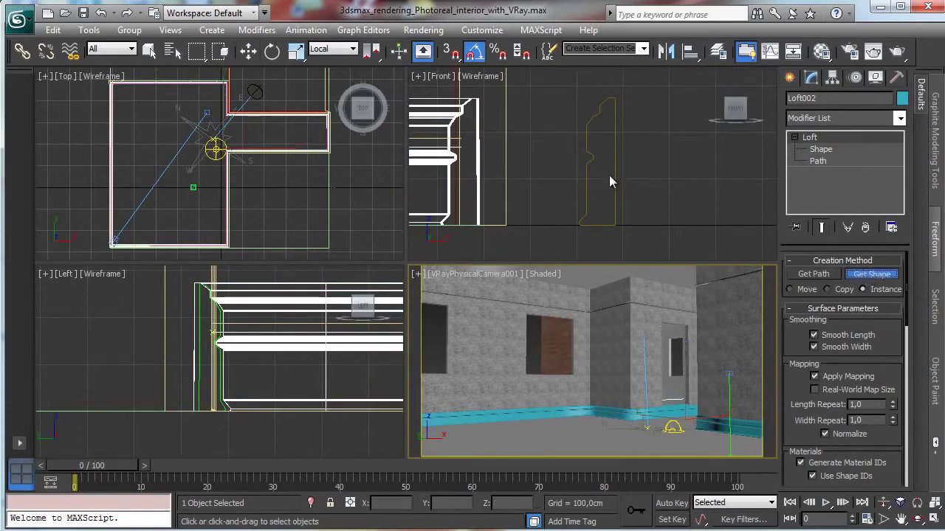
left_click(616, 175)
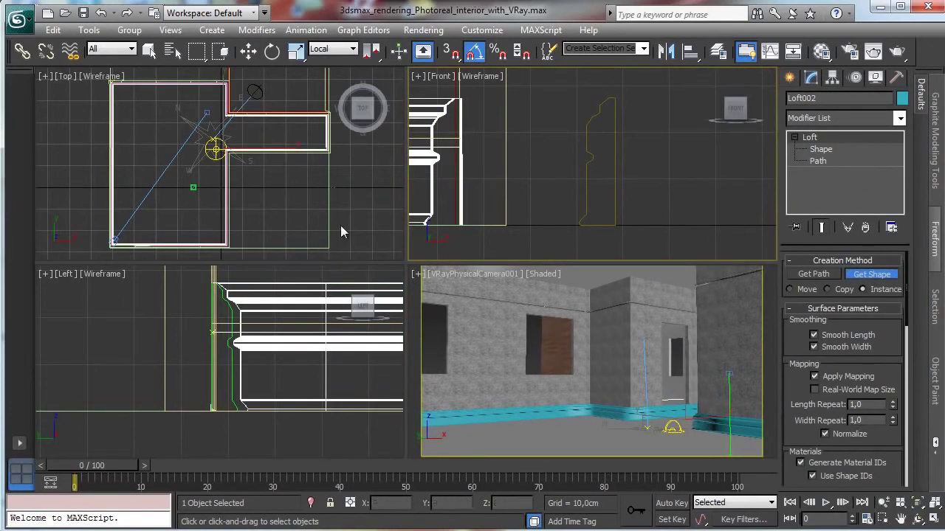
left_click(866, 274)
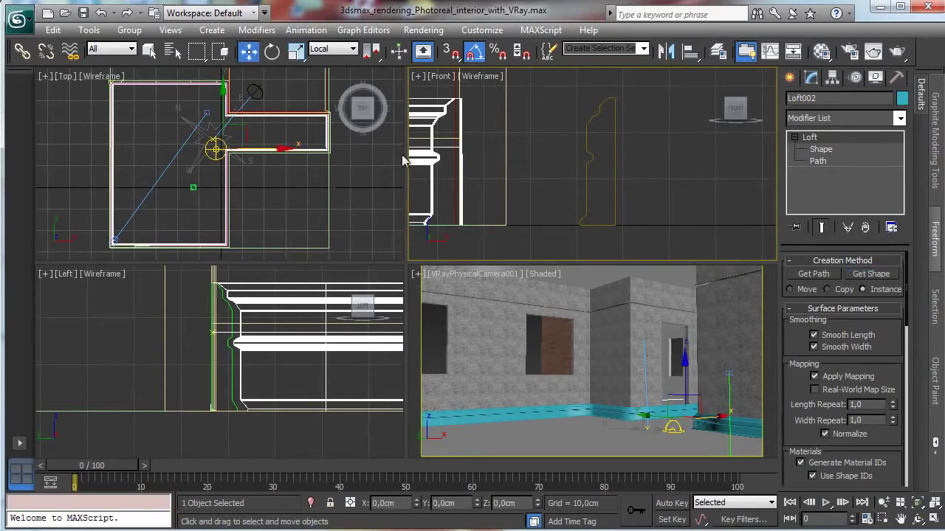
Scale the loft's cross-section down uniformly to slightly more than half its size at Shape sub-object level.
left_click(821, 149)
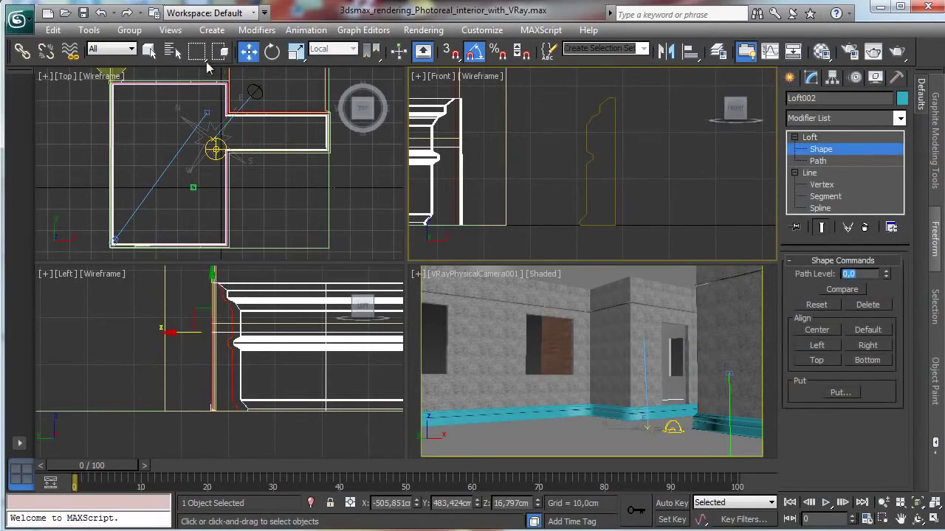
left_click(297, 52)
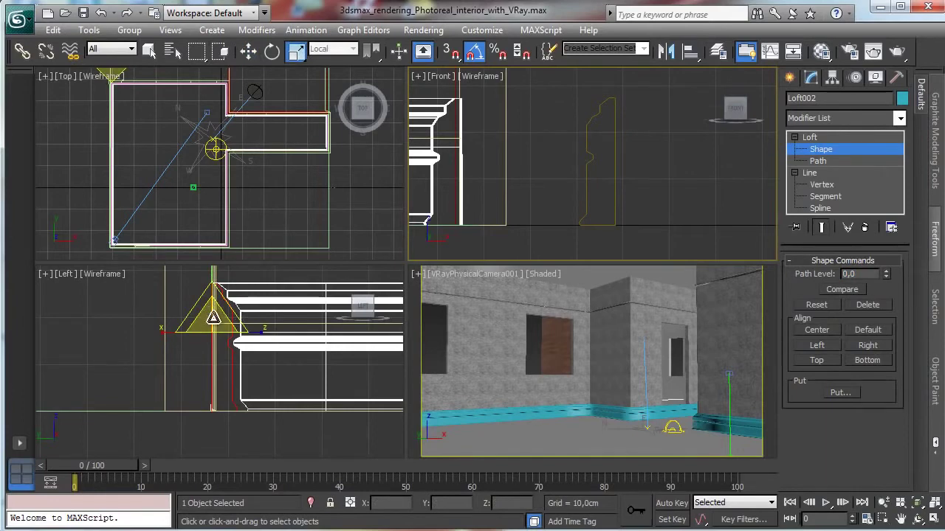
left_click_drag(210, 314, 187, 372)
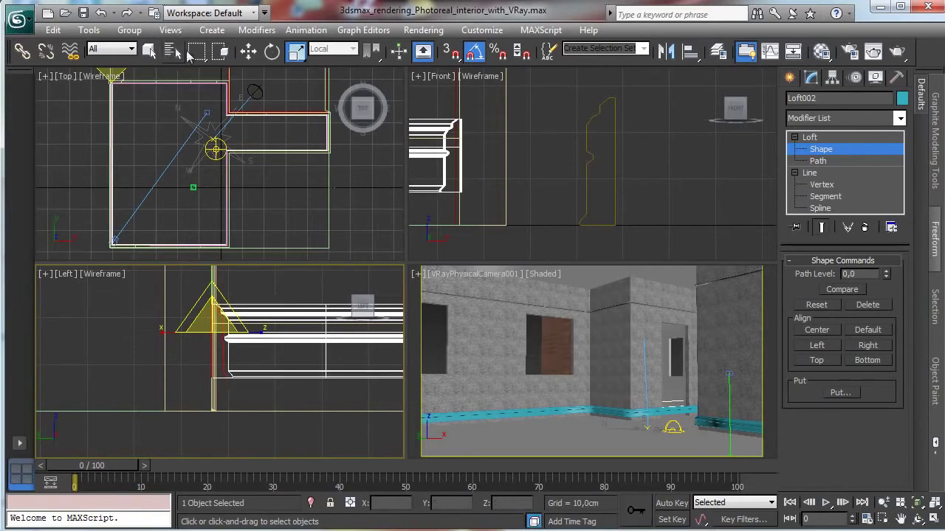
left_click(824, 138)
Lower the baseboard along Z and fine-tune its position with Move Transform Type-In until its underside rests on the floor.
left_click(249, 53)
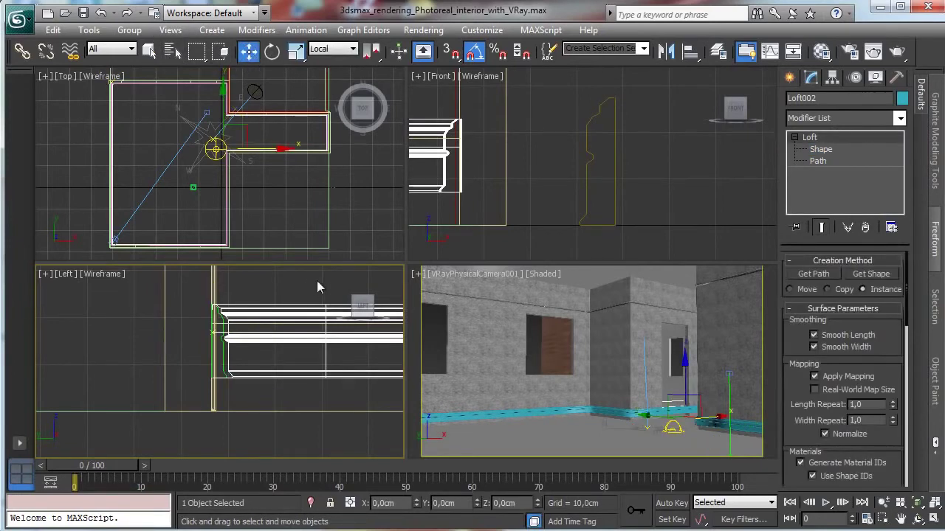
left_click_drag(686, 373, 686, 378)
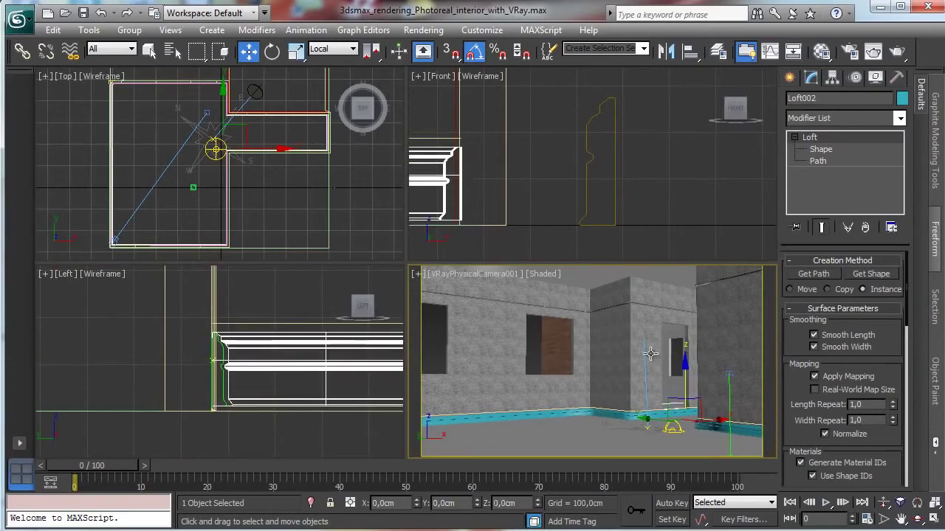
right_click(248, 53)
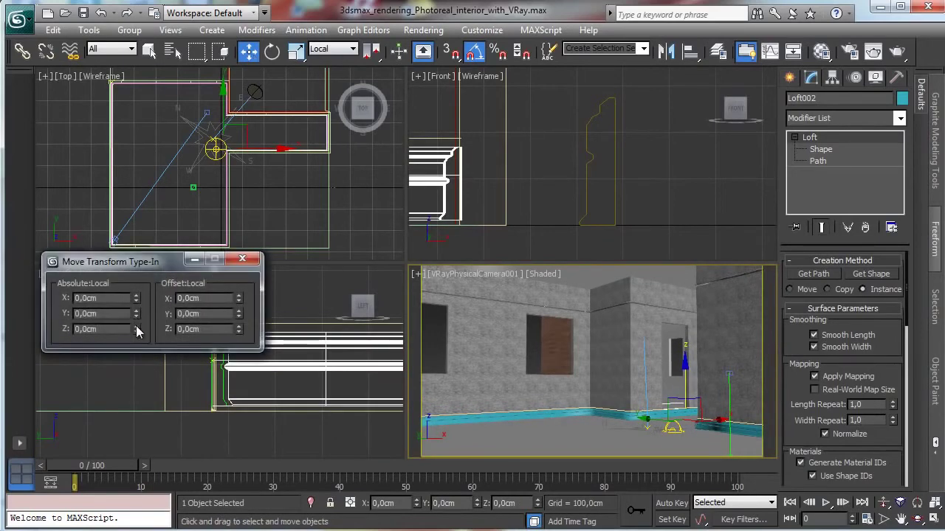
left_click_drag(136, 327, 138, 337)
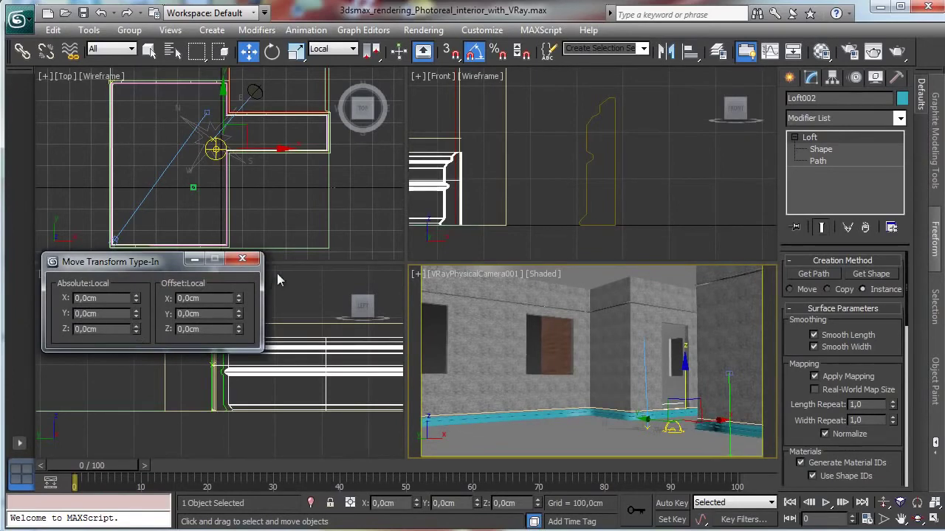
left_click(251, 257)
right_click(480, 322)
Assign the existing Ceiling material to the baseboard and close the Material Editor.
left_click(820, 56)
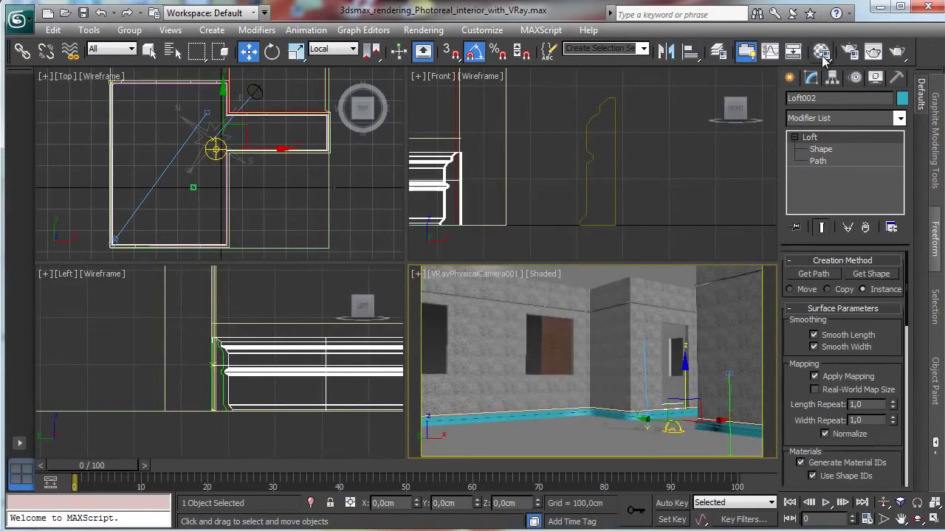
left_click(822, 53)
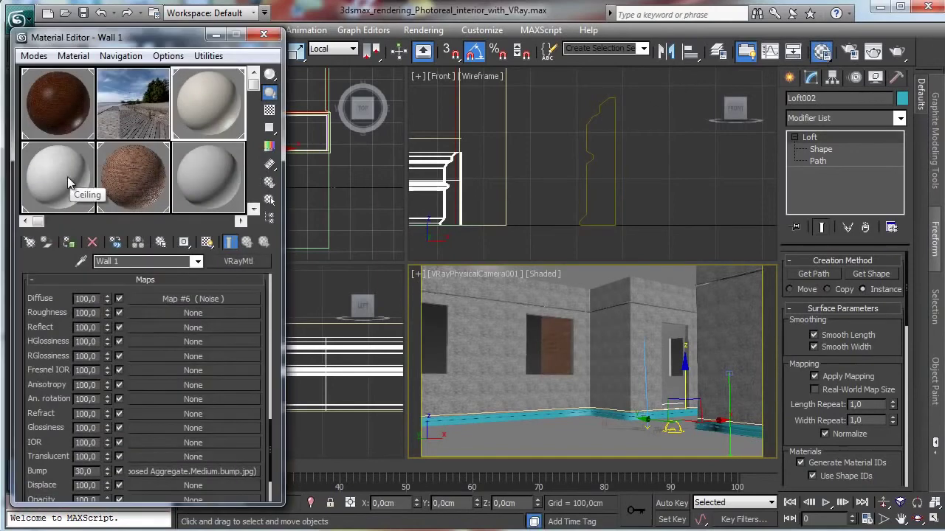
left_click(67, 174)
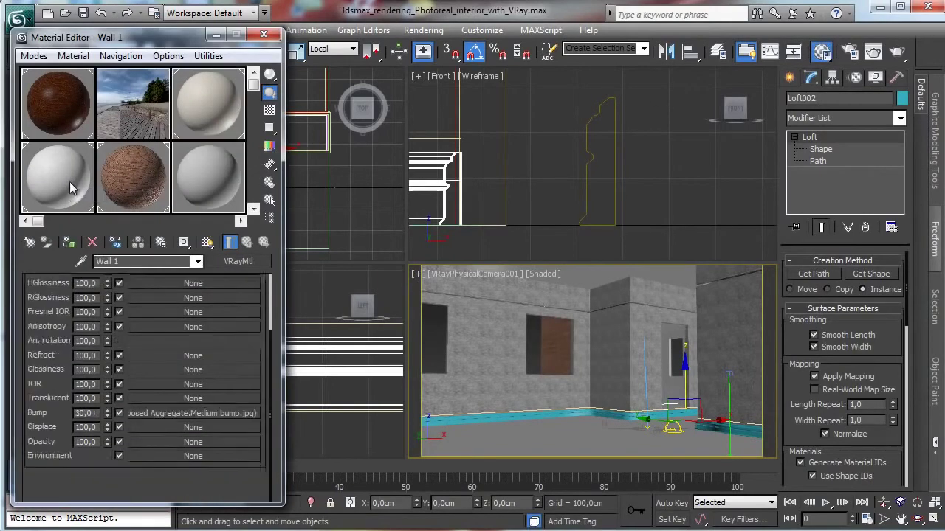
left_click(69, 242)
right_click(584, 318)
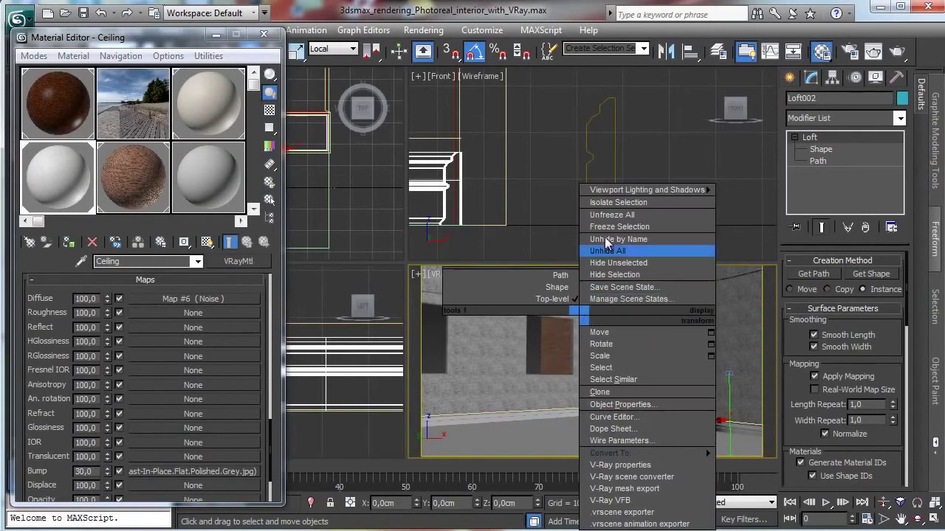
left_click(264, 34)
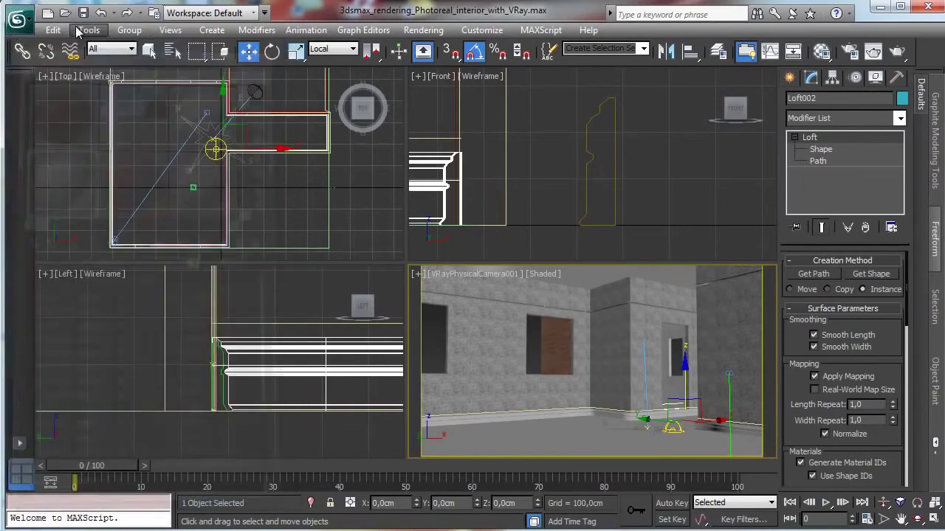
Render the camera view to check the baseboard and minimize the V-Ray frame buffer.
left_click(897, 55)
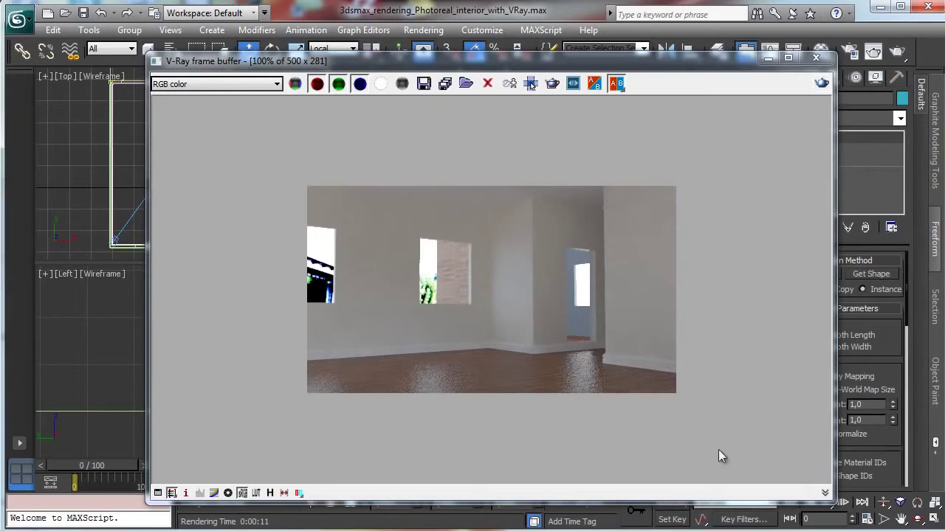
left_click(769, 58)
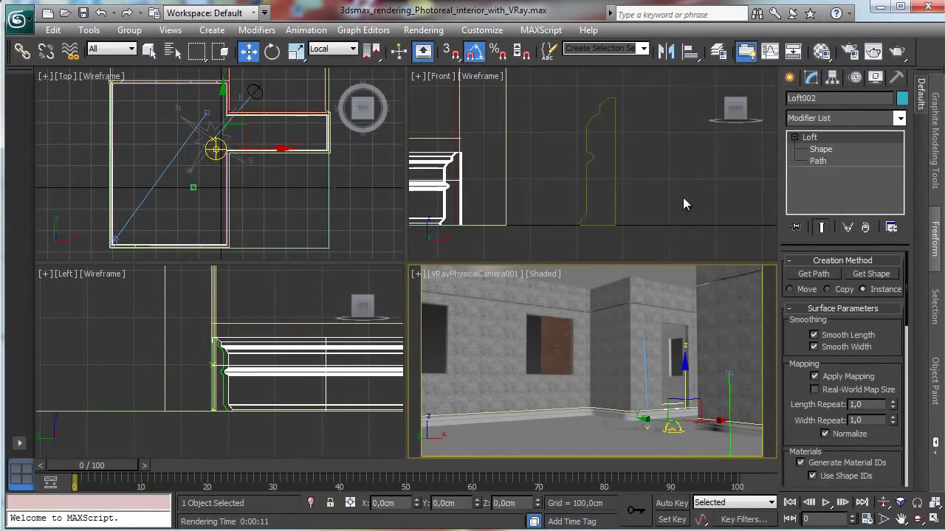
Create a box about 235 × 90 × 119 cm in the Front view, matching the doorway's width and extending below the floor.
right_click(683, 199)
left_click(918, 503)
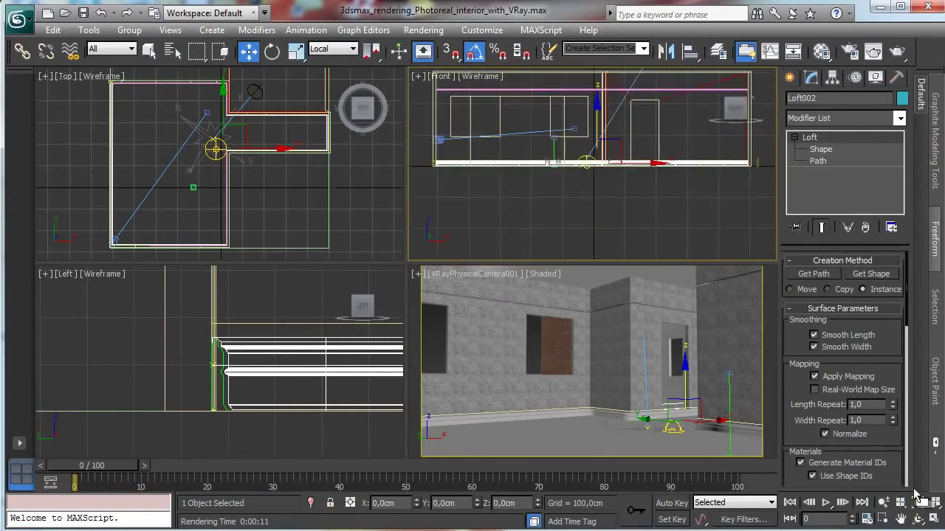
left_click(884, 519)
left_click_drag(628, 103, 672, 186)
left_click(933, 520)
left_click(791, 78)
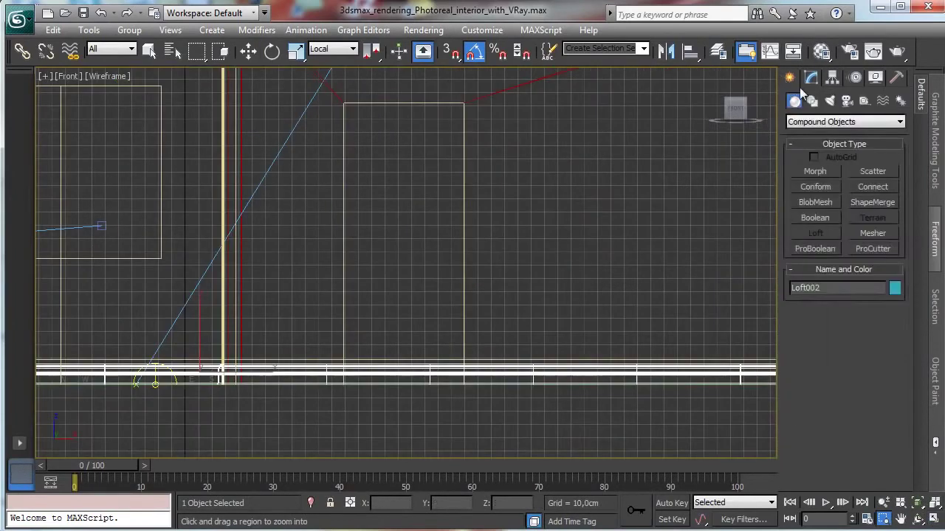
left_click(820, 122)
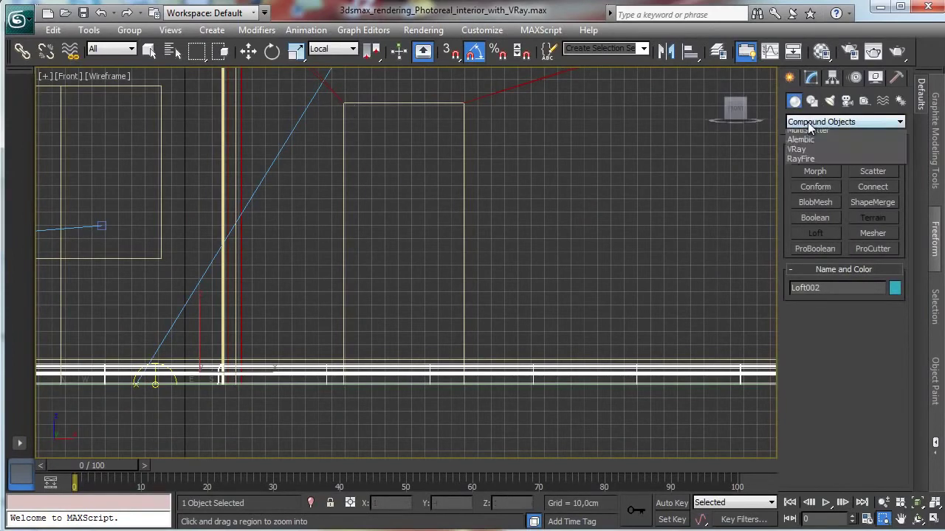
left_click(812, 136)
left_click(825, 174)
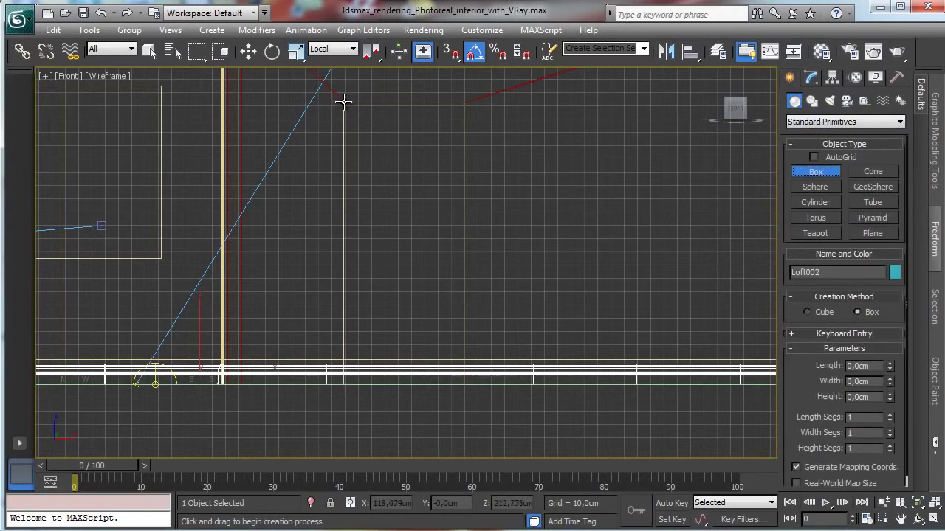
left_click_drag(343, 102, 464, 416)
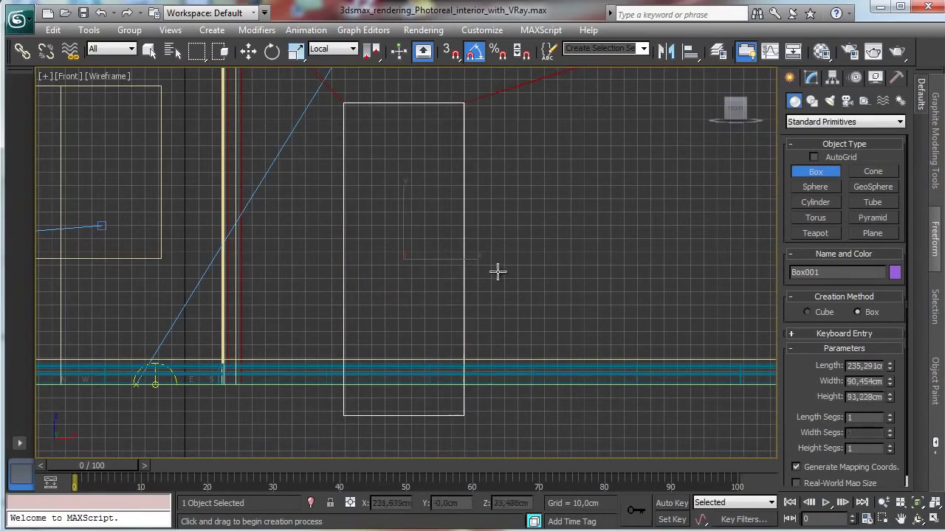
left_click(494, 258)
Move the box along its local Z axis in the Top view until it crosses the baseboard at the doorway.
left_click(933, 519)
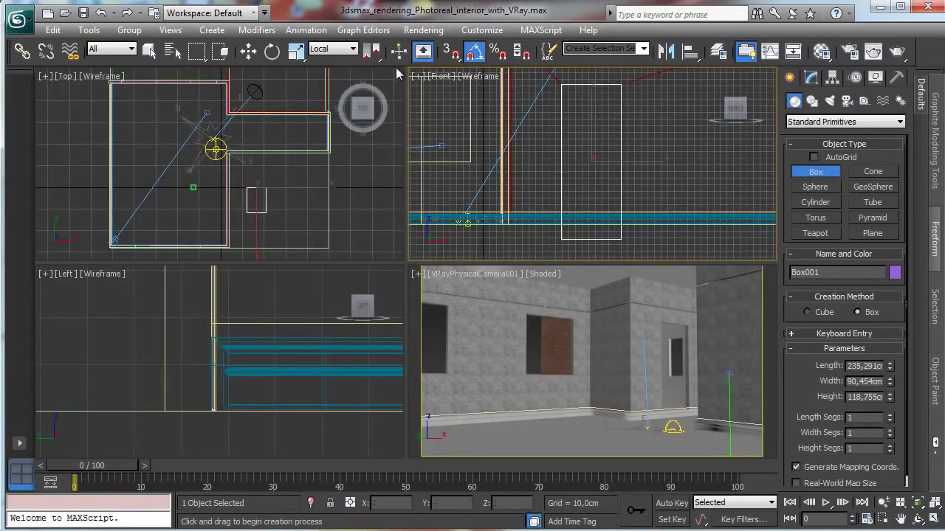
left_click(248, 51)
right_click(255, 187)
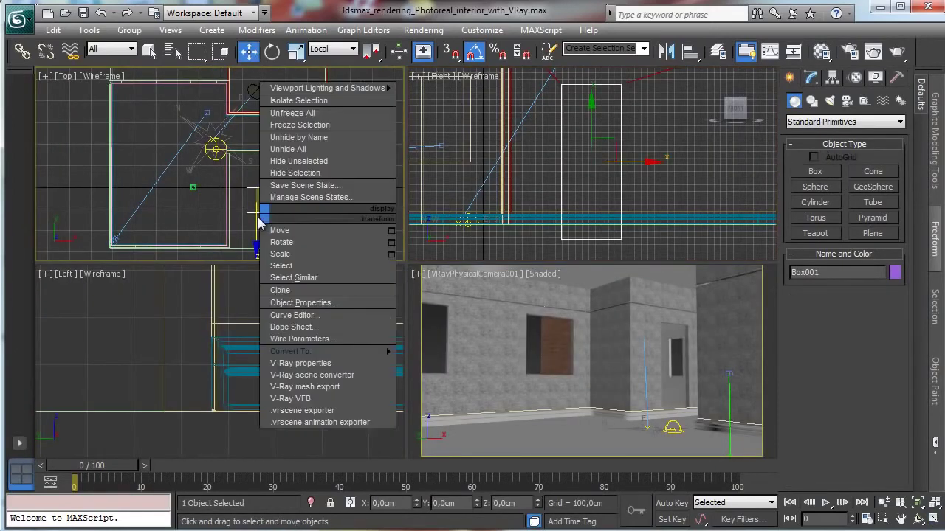
left_click(274, 229)
left_click_drag(255, 227, 255, 112)
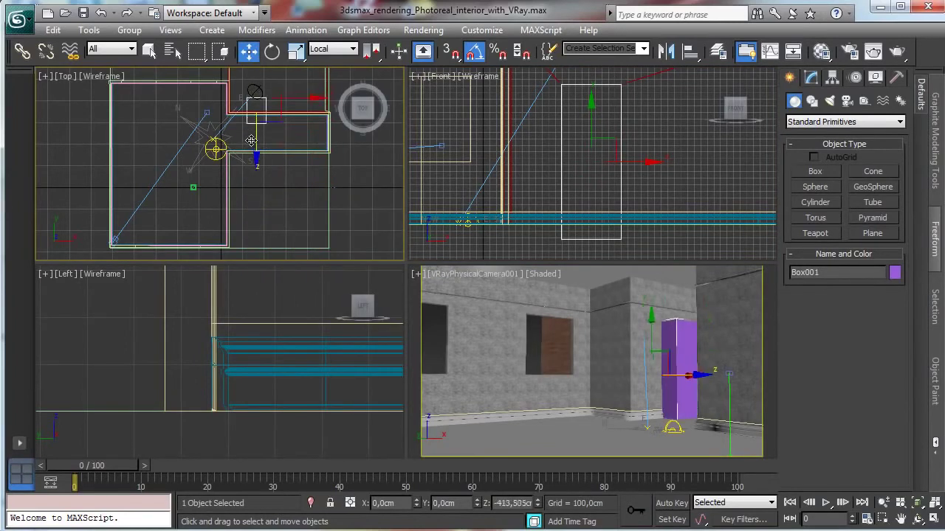
Subtract the doorway box from the baseboard loft with a Boolean compound object, using Subtraction (A-B).
left_click(625, 419)
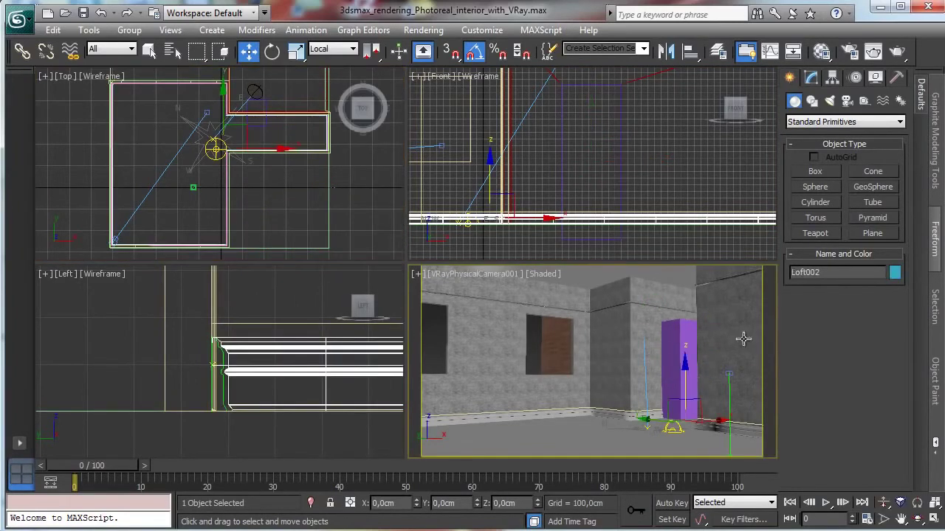
left_click(812, 122)
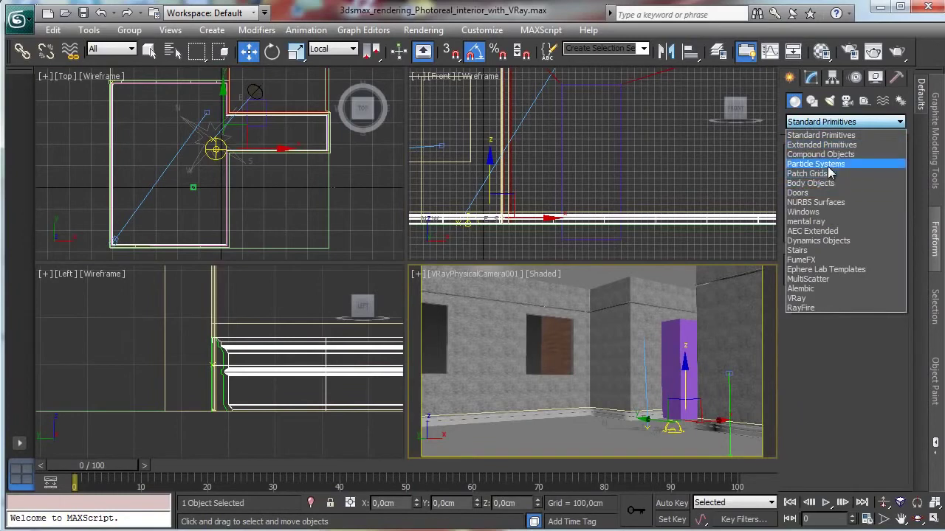
left_click(821, 135)
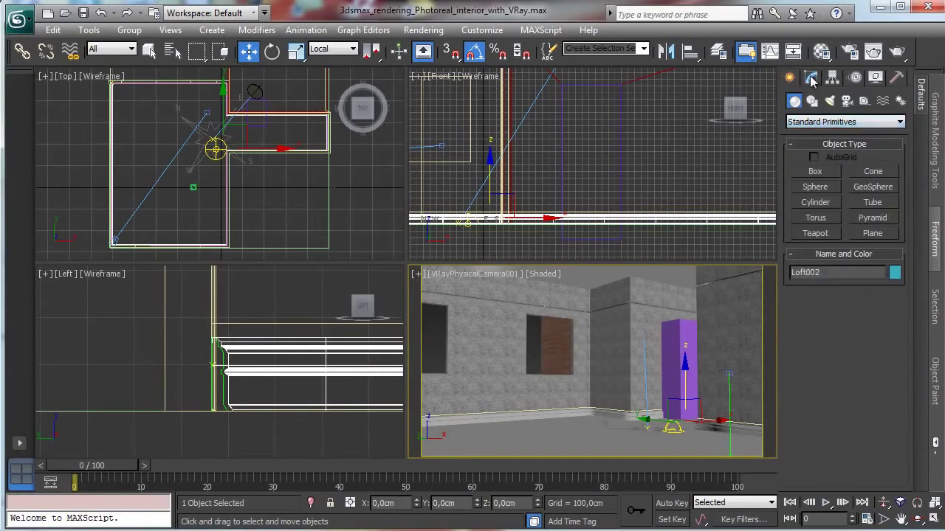
left_click(808, 79)
left_click(790, 79)
left_click(798, 122)
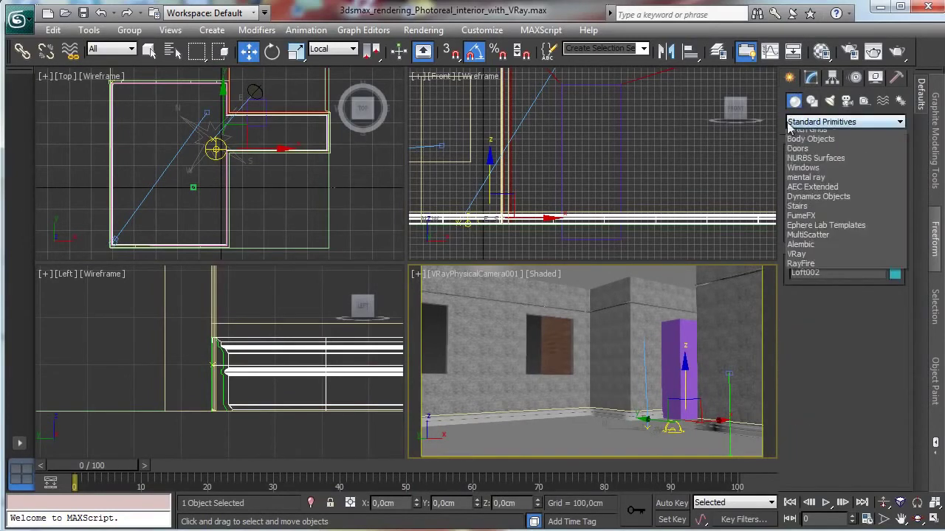
left_click(823, 161)
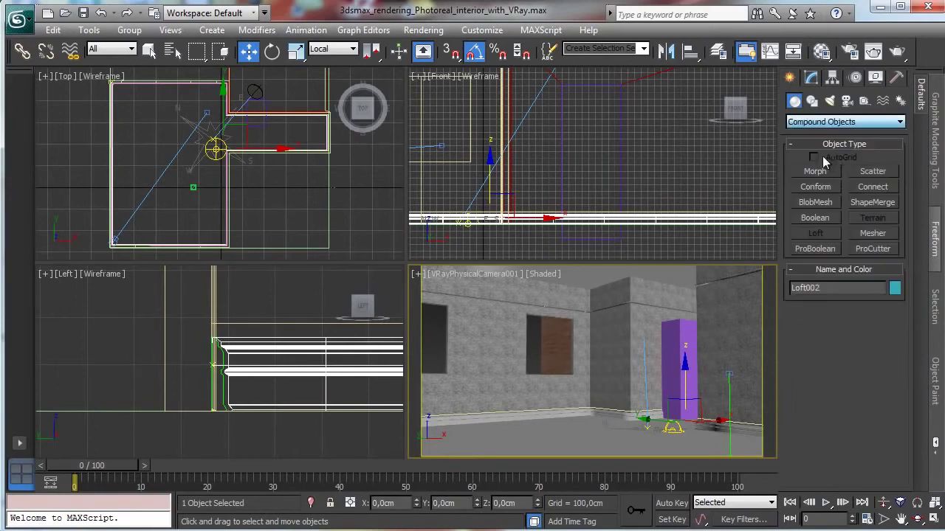
left_click(815, 217)
left_click(841, 331)
left_click(674, 341)
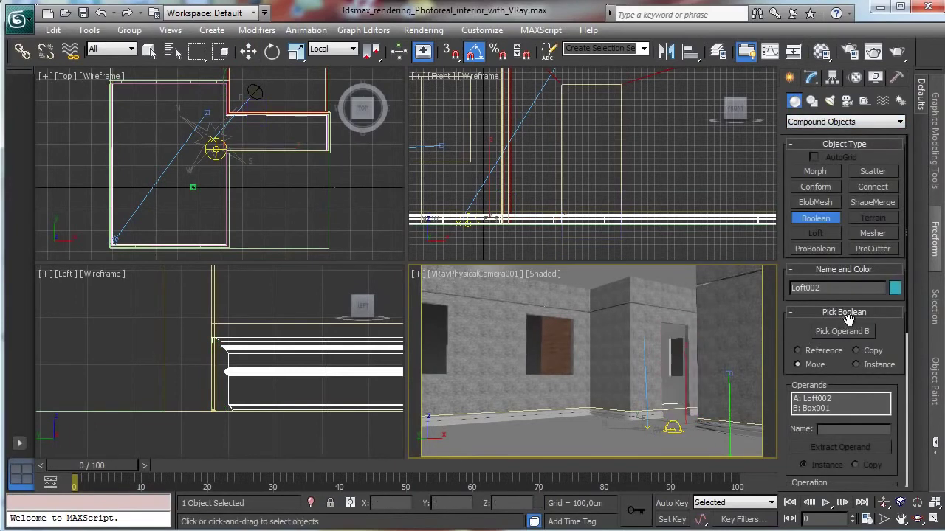
left_click(811, 79)
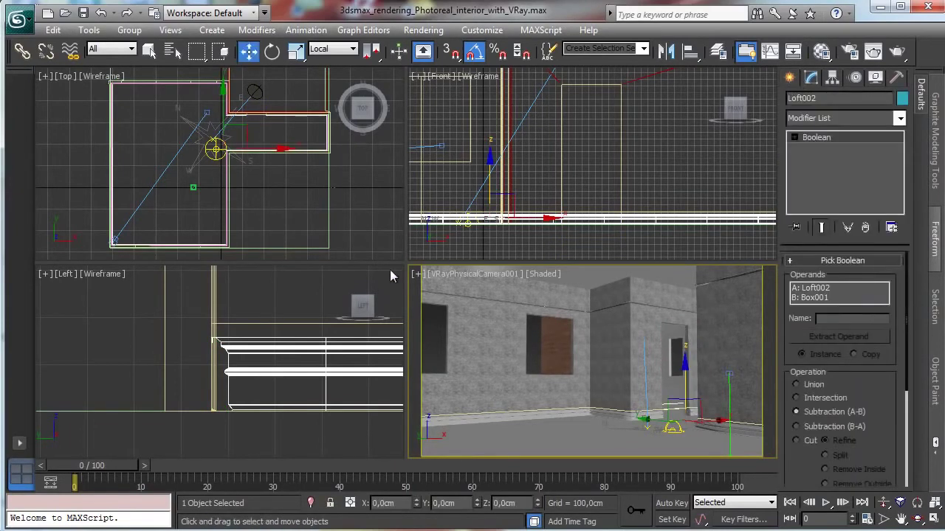
Create a box about 268 × 301 × 117 cm in the Front view, matching the wide opening's width and extending below the floor.
right_click(630, 201)
left_click(918, 502)
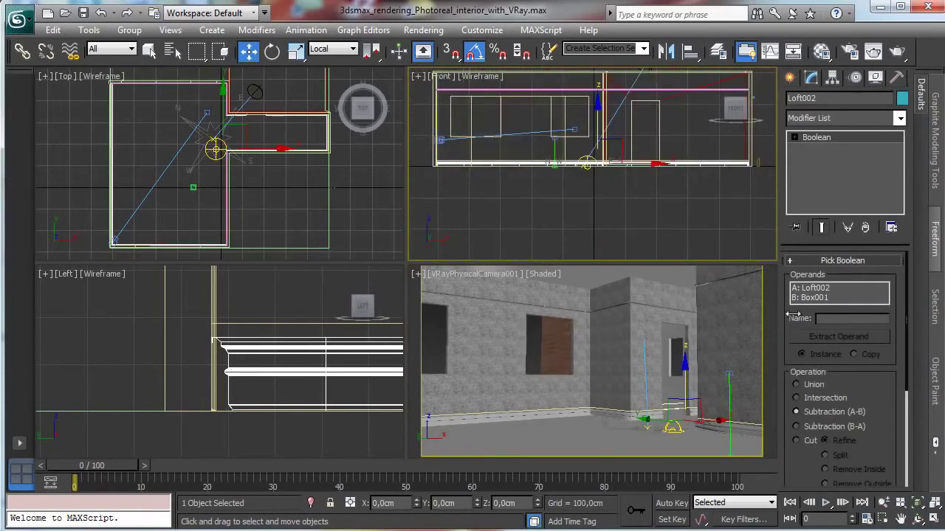
left_click(883, 519)
left_click_drag(464, 96, 576, 180)
left_click(934, 519)
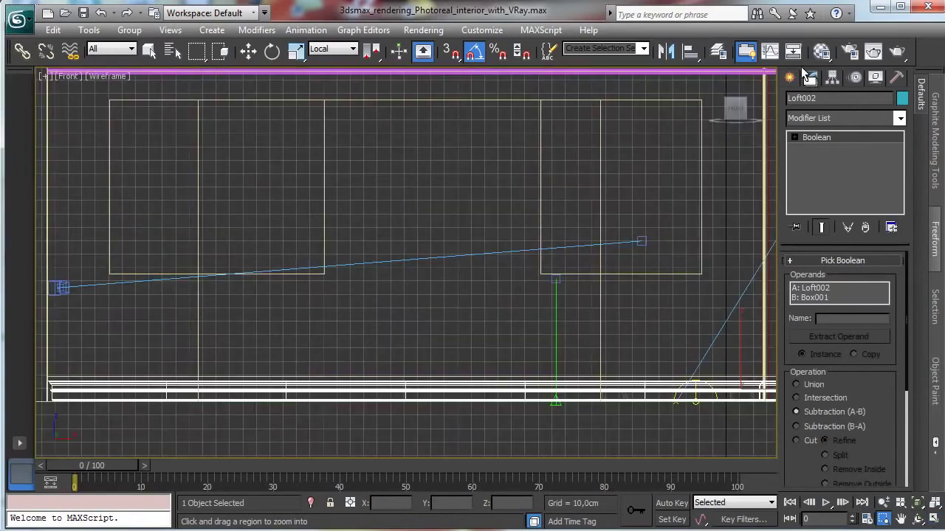
left_click(789, 78)
left_click(843, 122)
left_click(827, 132)
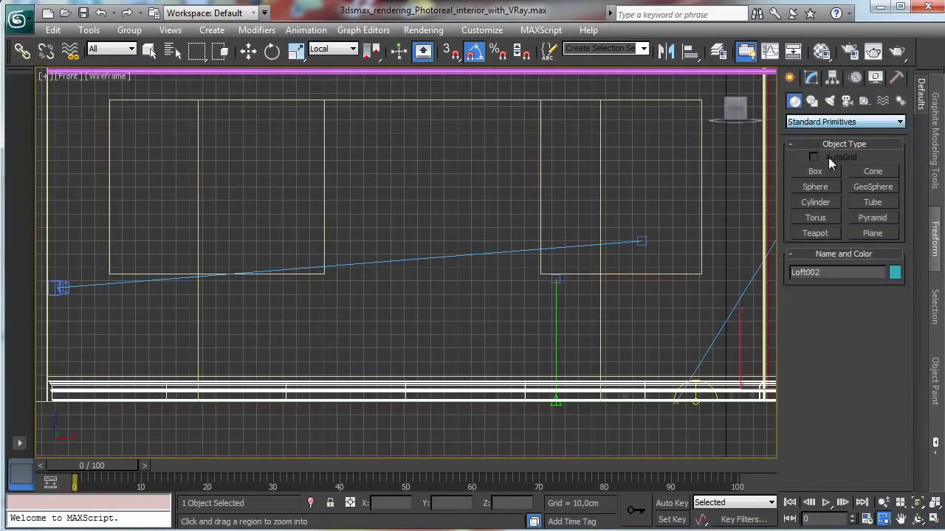
left_click(815, 171)
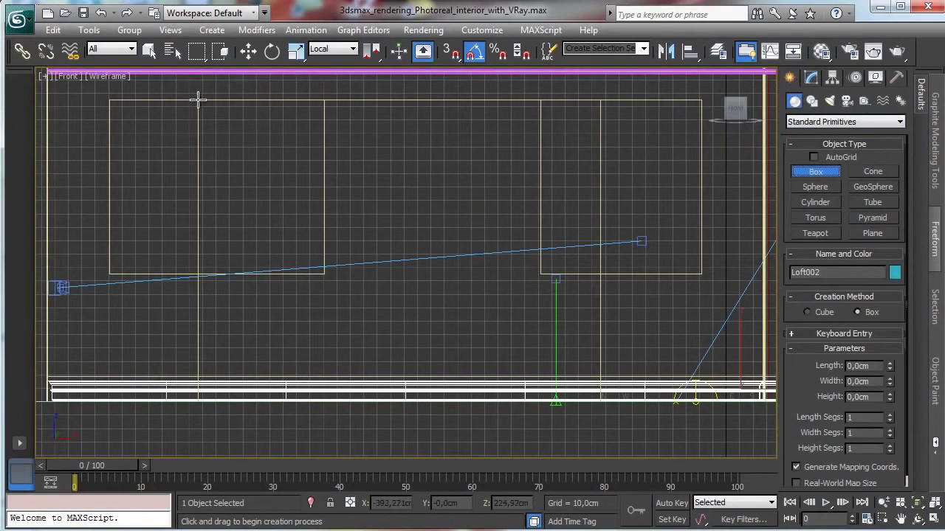
left_click_drag(198, 100, 601, 459)
left_click(525, 303)
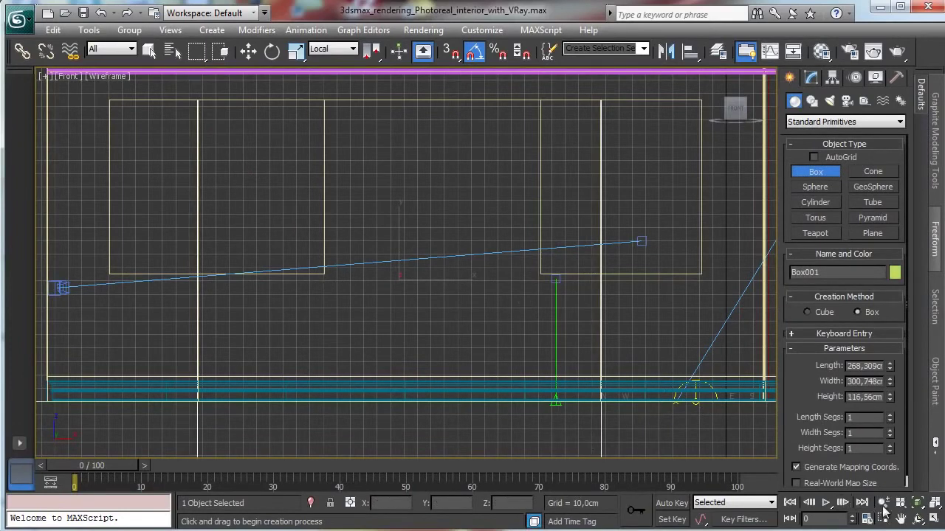
Move the wide box along its local Z axis in the Top view until it crosses the baseboard at the outer wall.
left_click(934, 519)
left_click(248, 51)
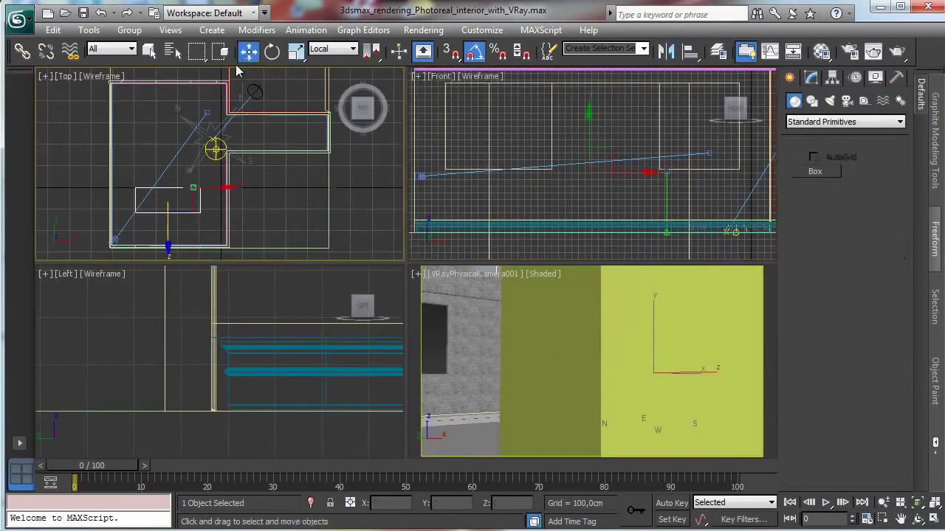
right_click(136, 138)
left_click(169, 157)
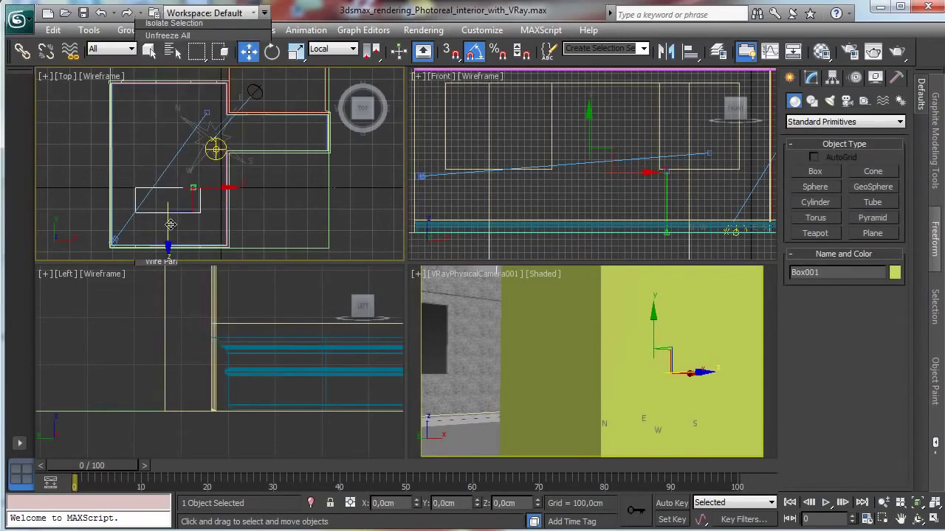
left_click_drag(171, 224, 171, 271)
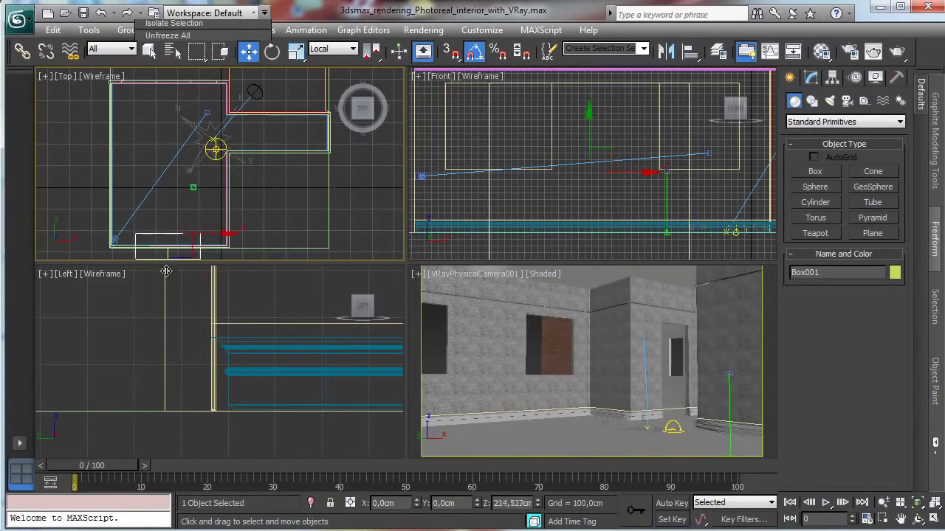
Subtract the wide box from the baseboard with another Boolean compound object.
left_click(620, 223)
left_click(827, 122)
left_click(821, 154)
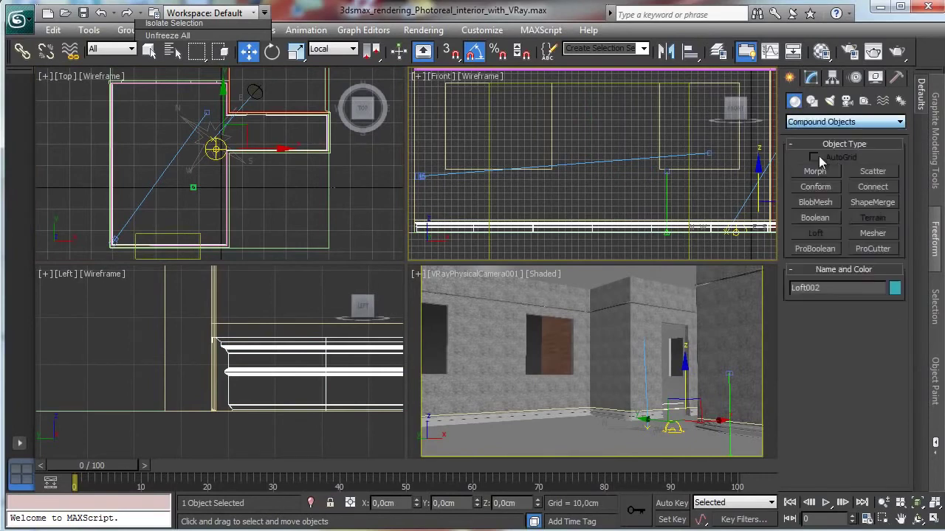
left_click(815, 217)
left_click(828, 332)
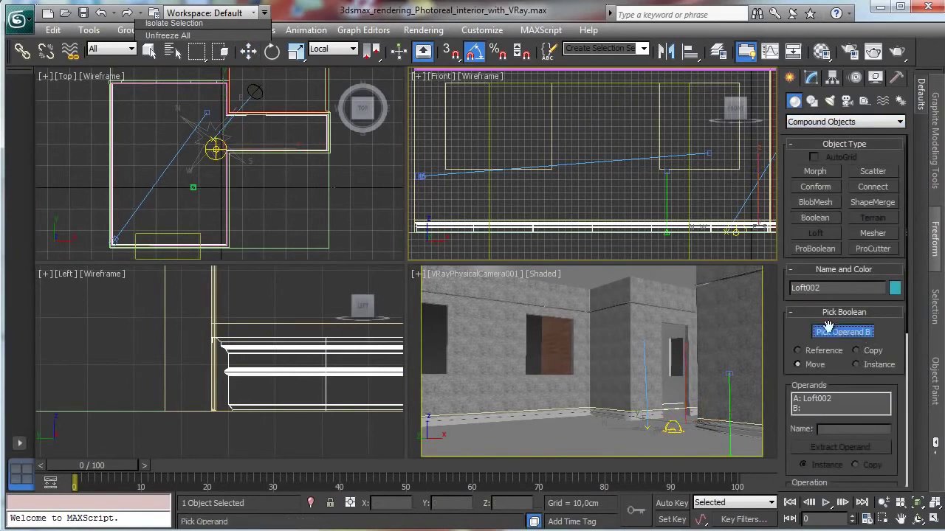
left_click(199, 257)
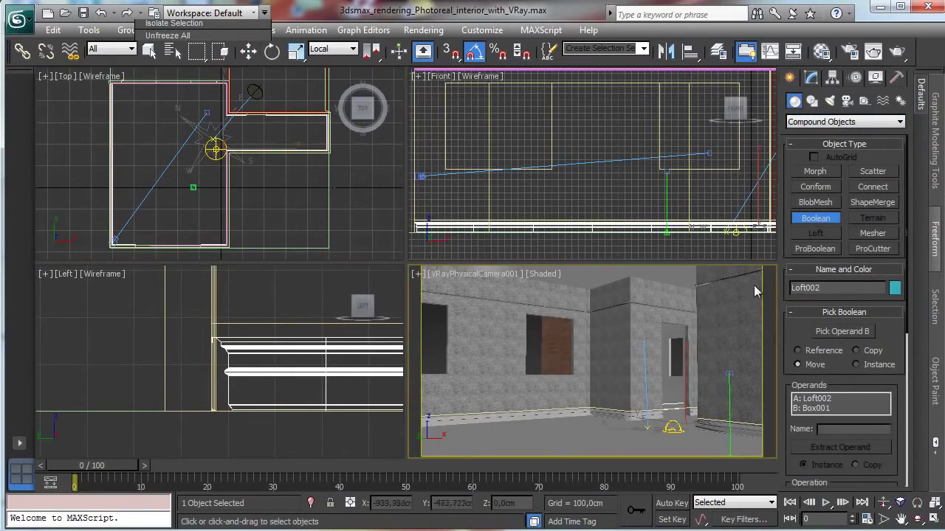
left_click(811, 78)
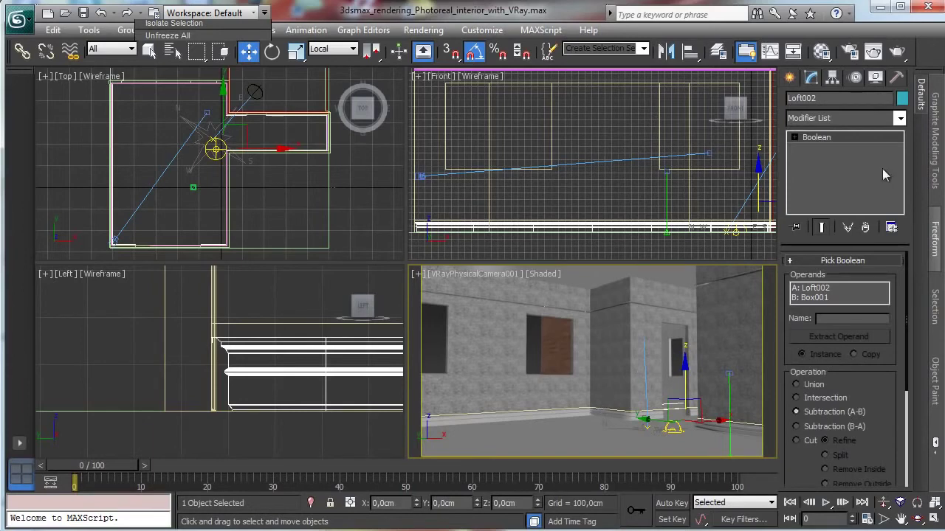
Clone the upper wall moulding as one independent copy, placed slightly above the original along Z.
left_click(629, 299)
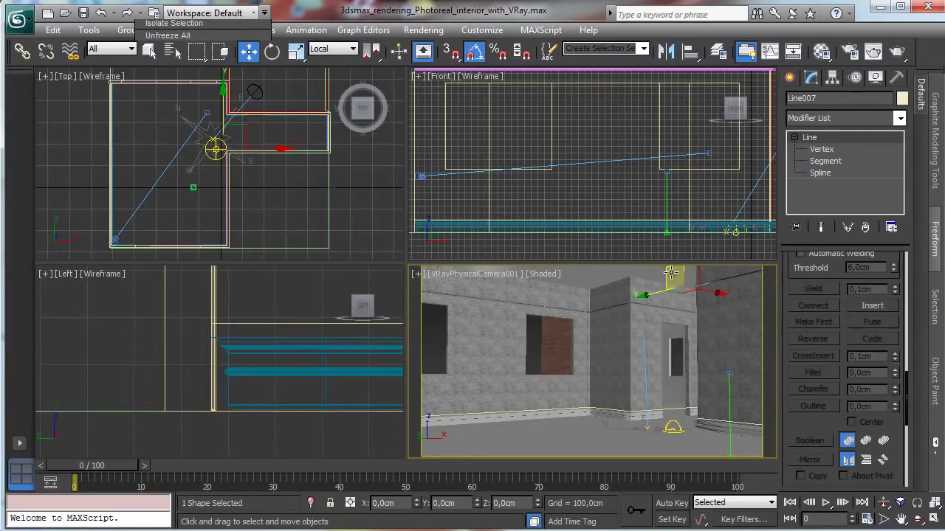
right_click(639, 374)
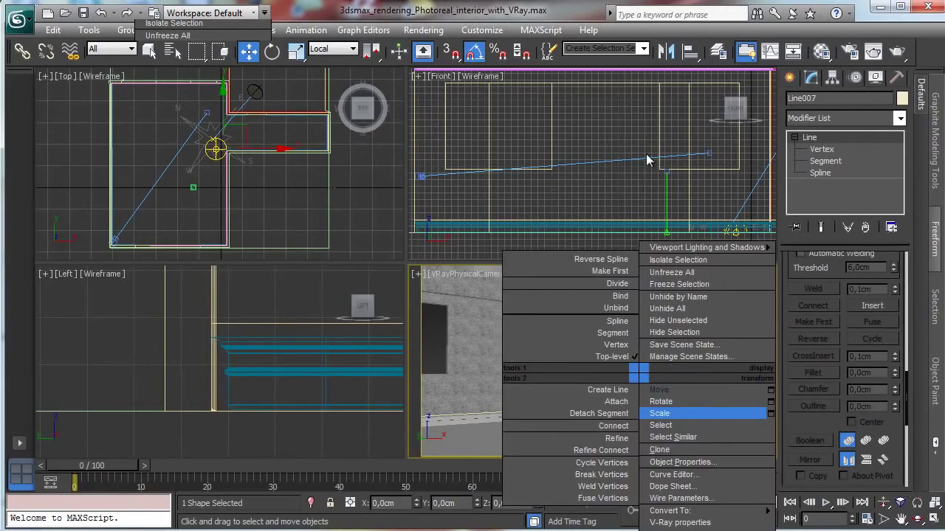
left_click(662, 186)
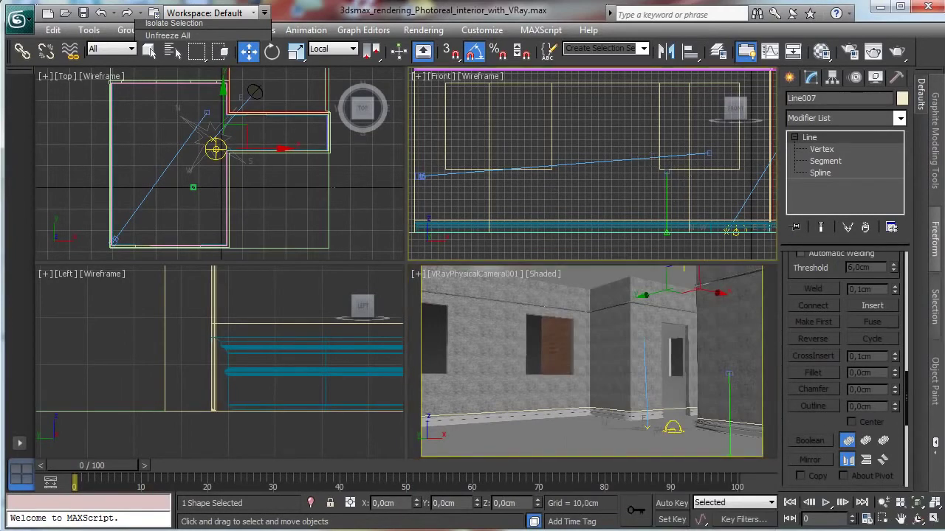
left_click(920, 504)
left_click_drag(596, 126, 598, 110)
left_click(633, 299)
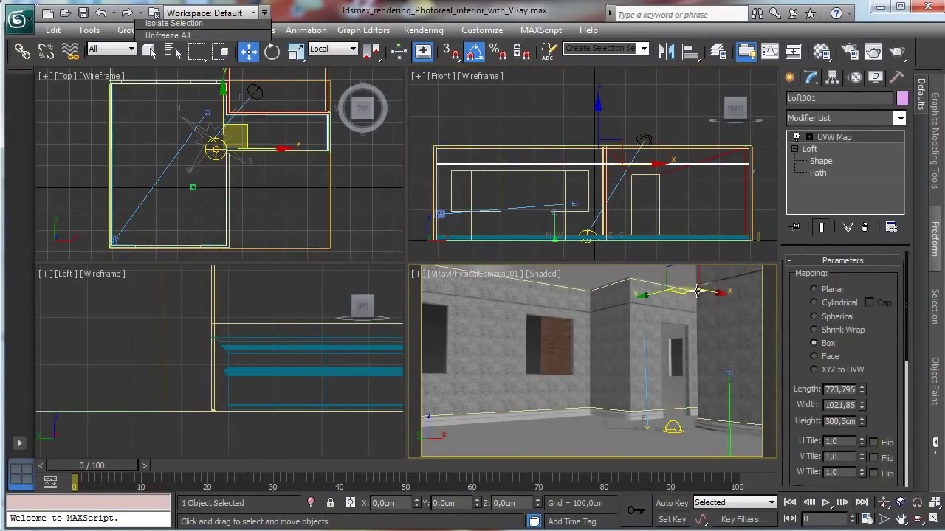
mouse_move(598, 127)
left_mouse_down("shift")
mouse_move(598, 120)
mouse_move(599, 131)
left_mouse_up("shift")
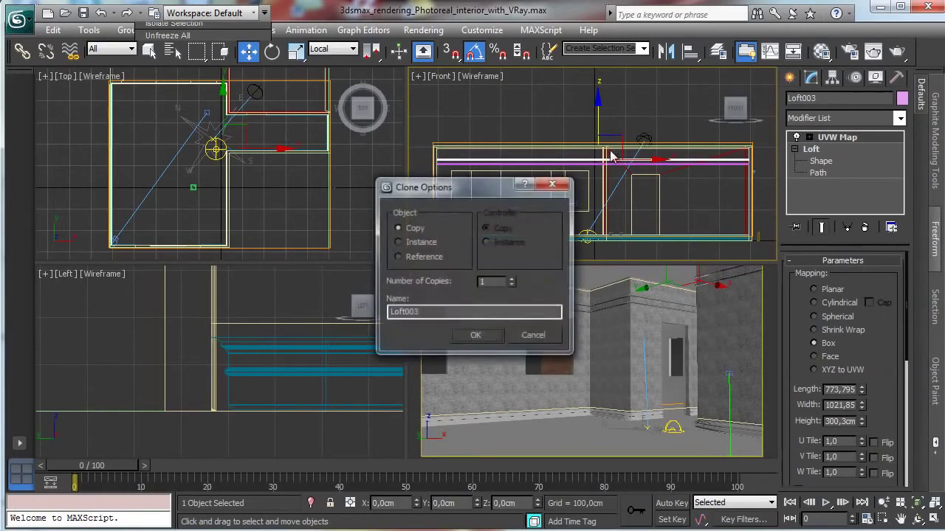
left_click(476, 337)
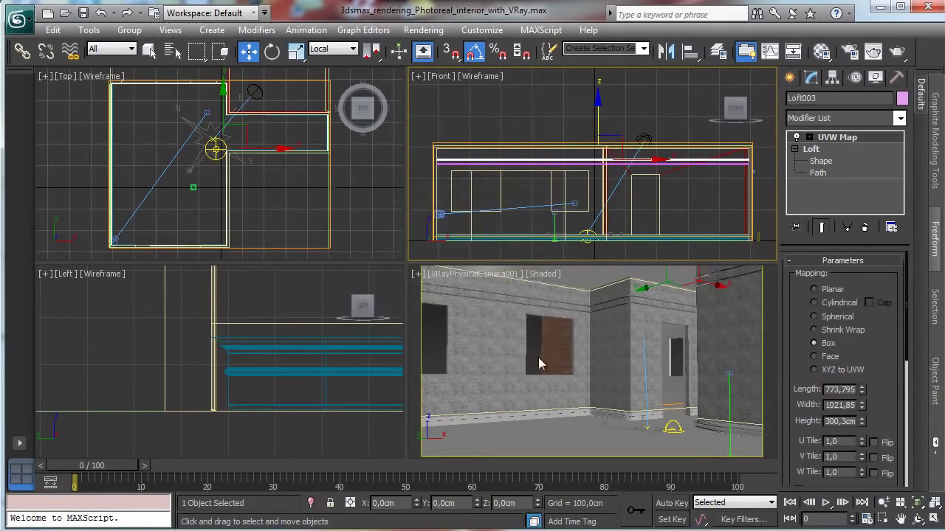
Turn off the scene's exposure control in the environment settings by choosing <no exposure control>.
middle_click(538, 357)
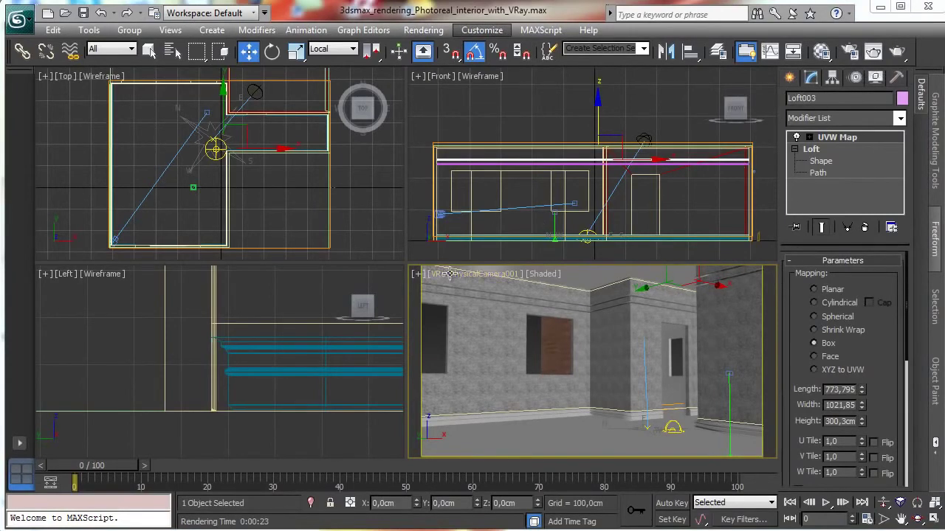
left_click(423, 30)
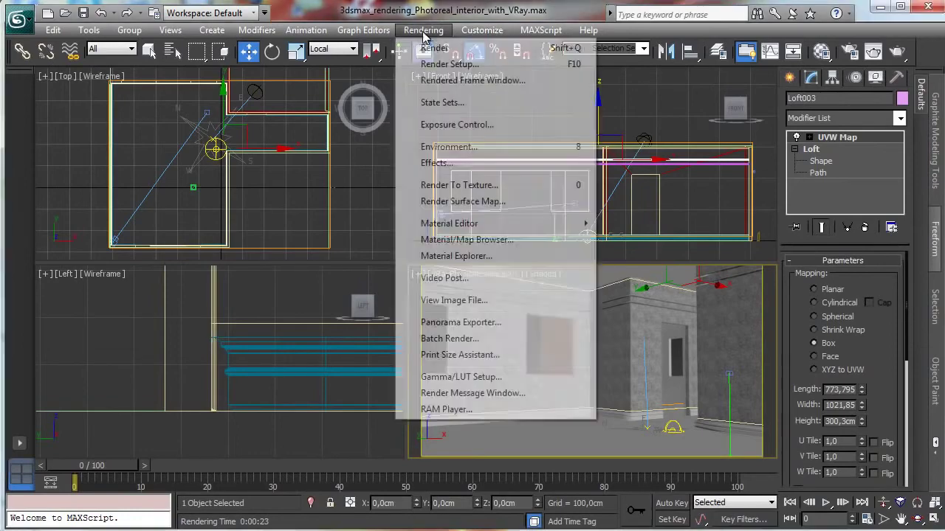
left_click(461, 126)
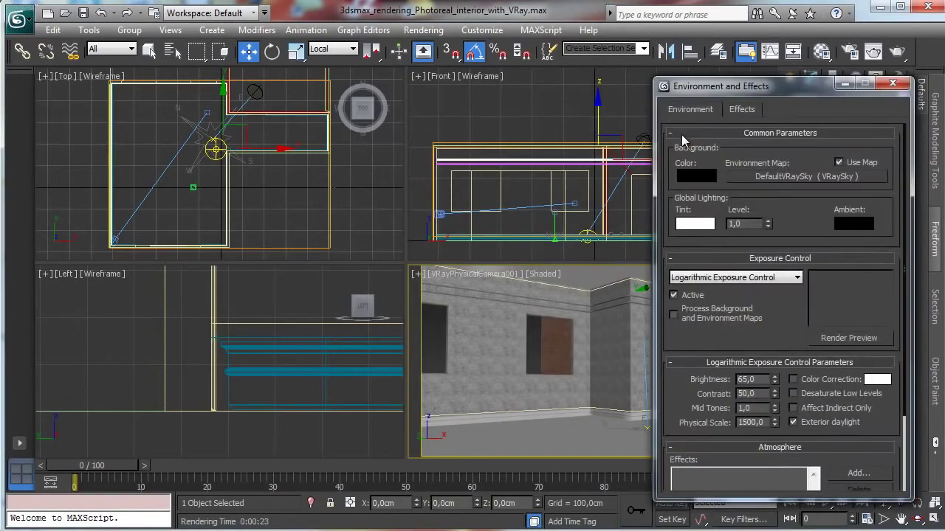
left_click_drag(782, 85, 169, 50)
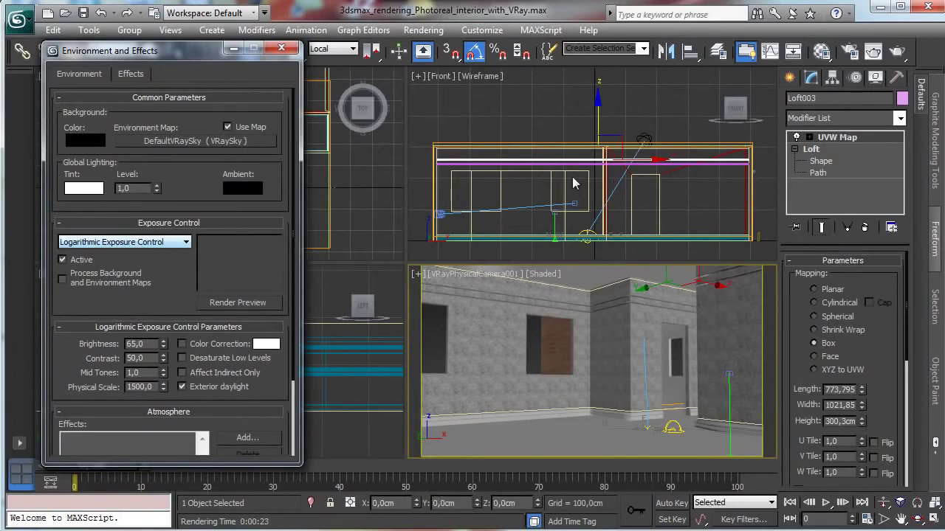
left_click(121, 244)
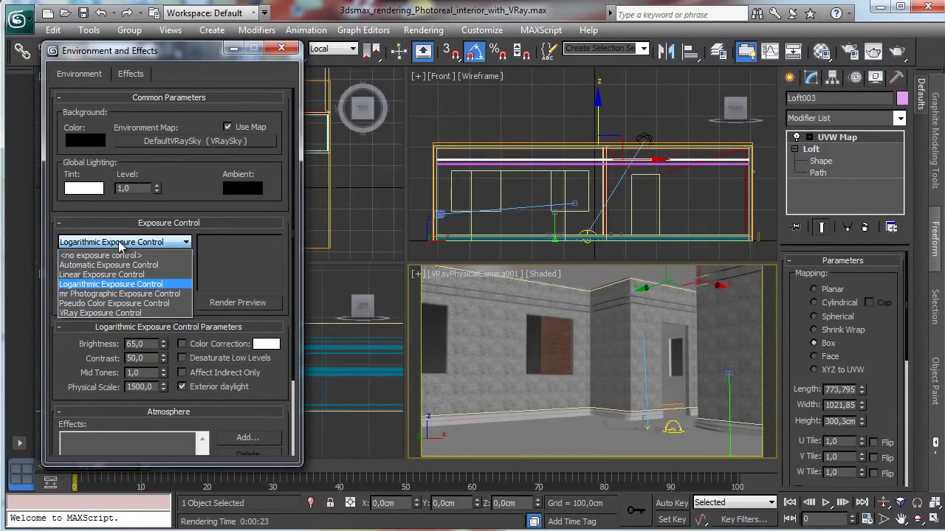
left_click(122, 254)
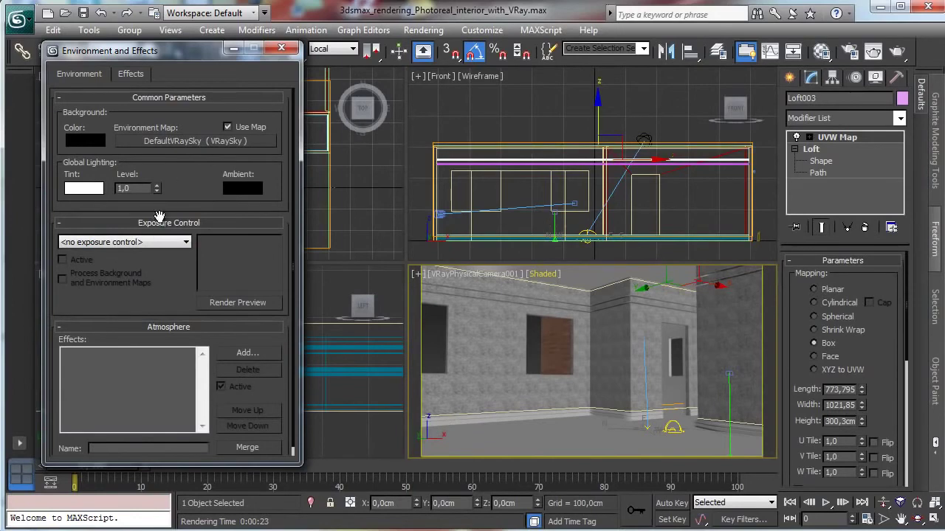
left_click(281, 48)
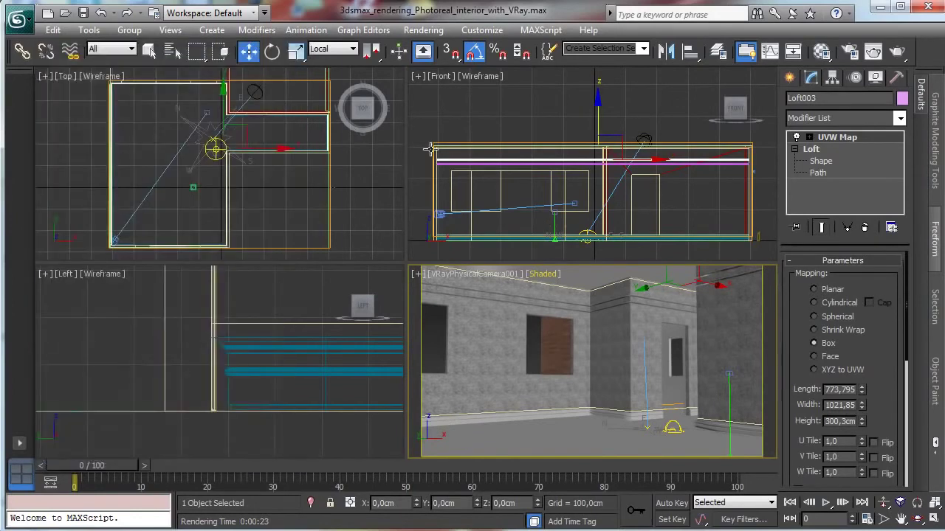
Set the VRayPhysicalCamera001 shutter speed to 20 and its film speed to ISO 200.
left_click(471, 274)
left_click(509, 522)
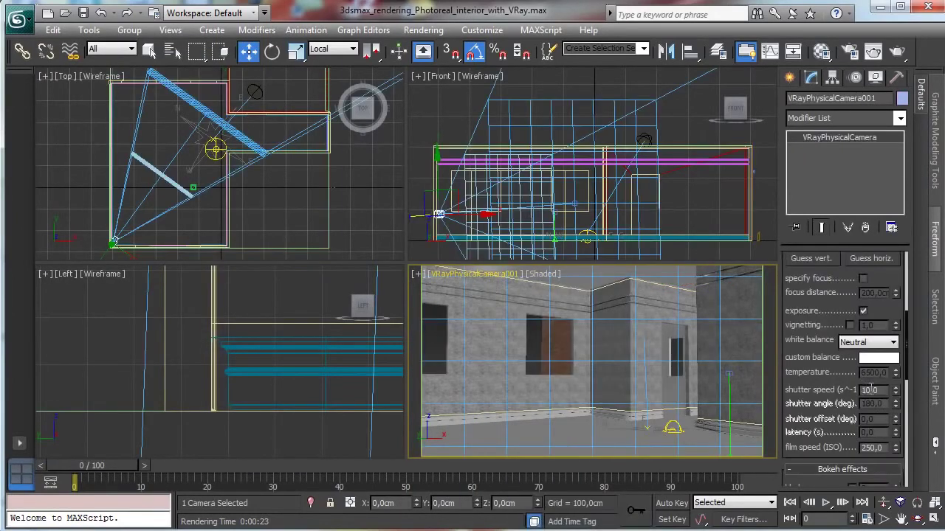
double_click(865, 392)
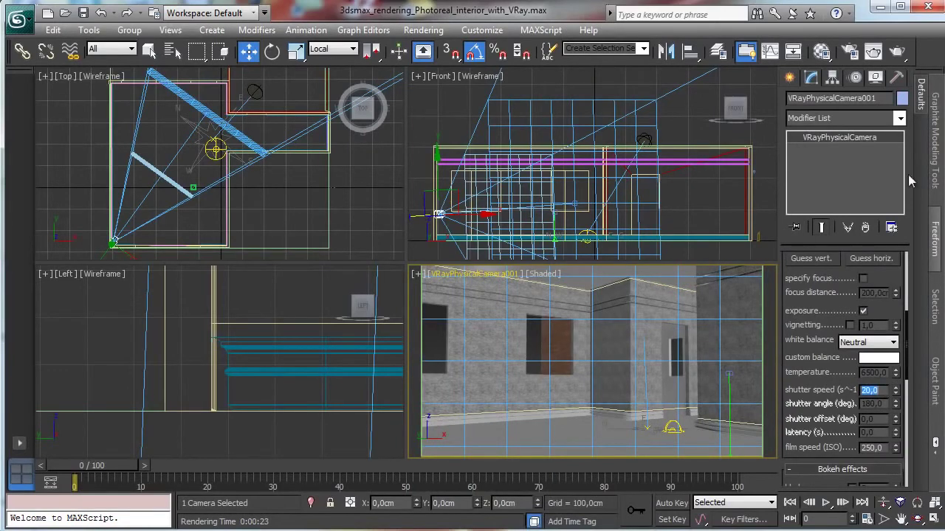
double_click(878, 447)
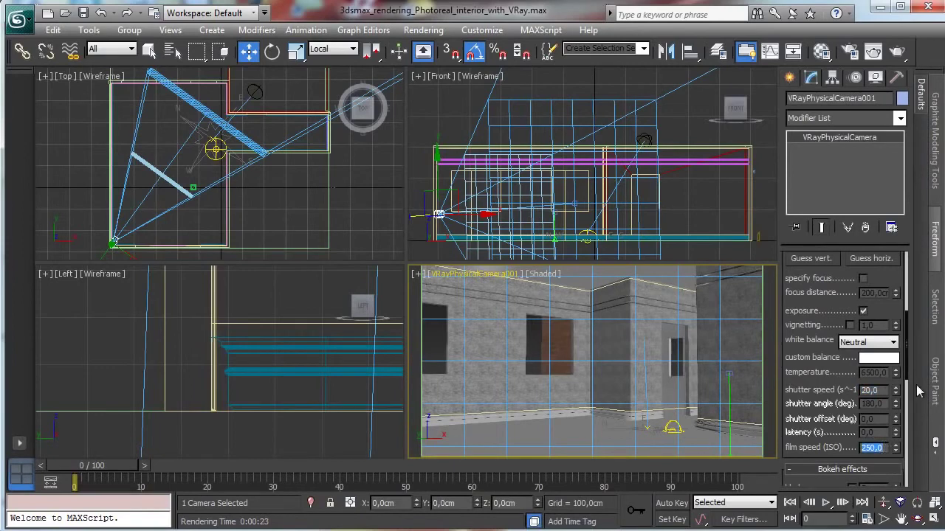
Disable detail enhancement for the irradiance map and render the camera view.
left_click(850, 51)
left_click(638, 59)
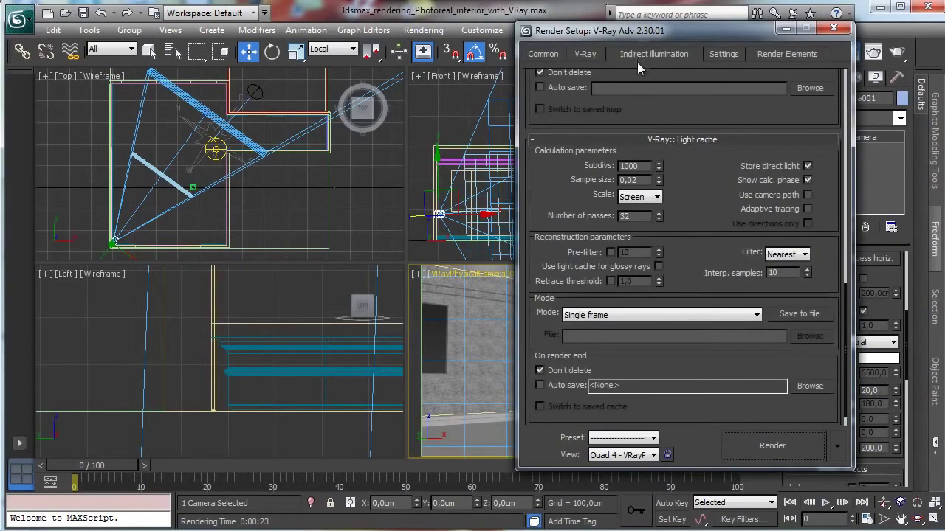
scroll(678, 182, "up", 10)
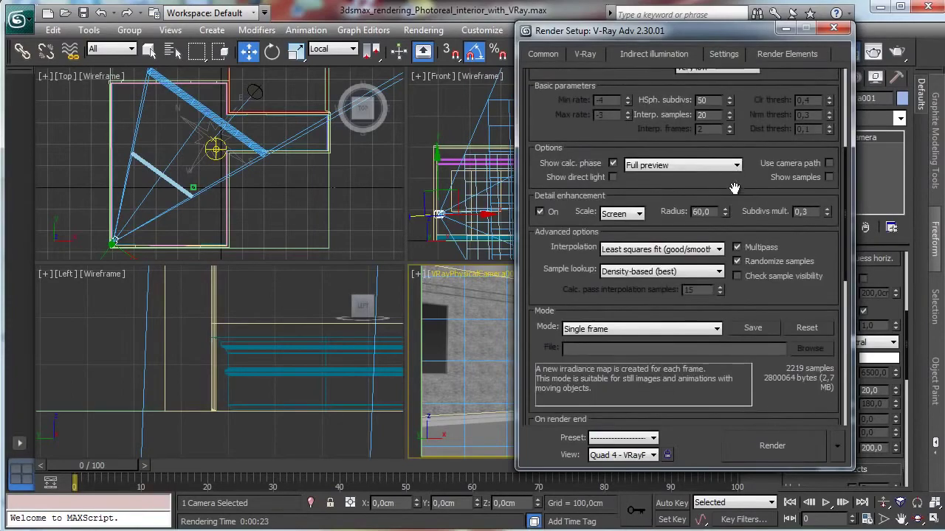
left_click(540, 377)
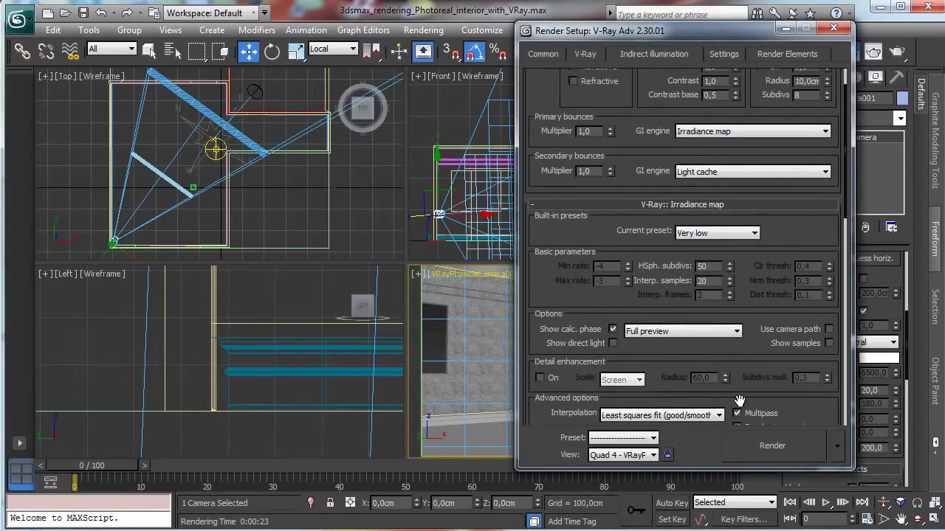
left_click(773, 446)
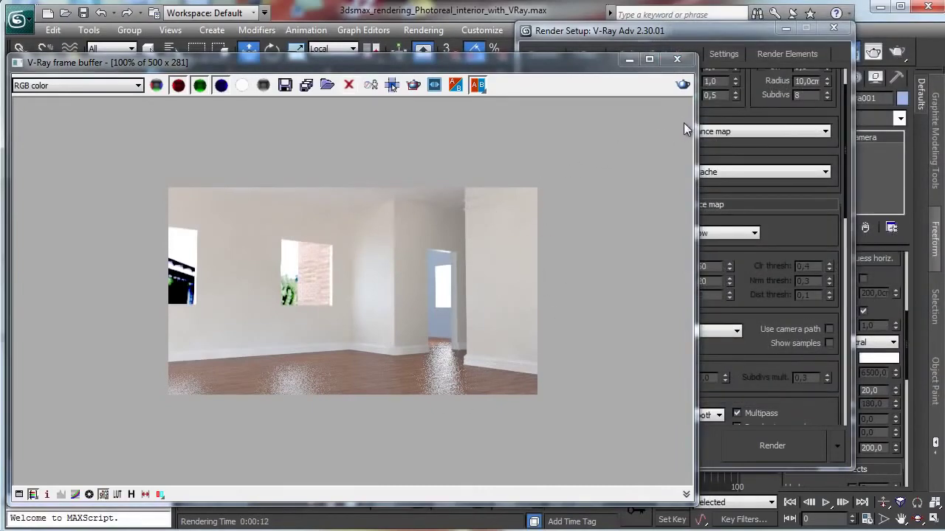
Define a render region over the floor strip along the bottom of the image in the V-Ray frame buffer.
left_click(628, 60)
left_click_drag(712, 34, 659, 141)
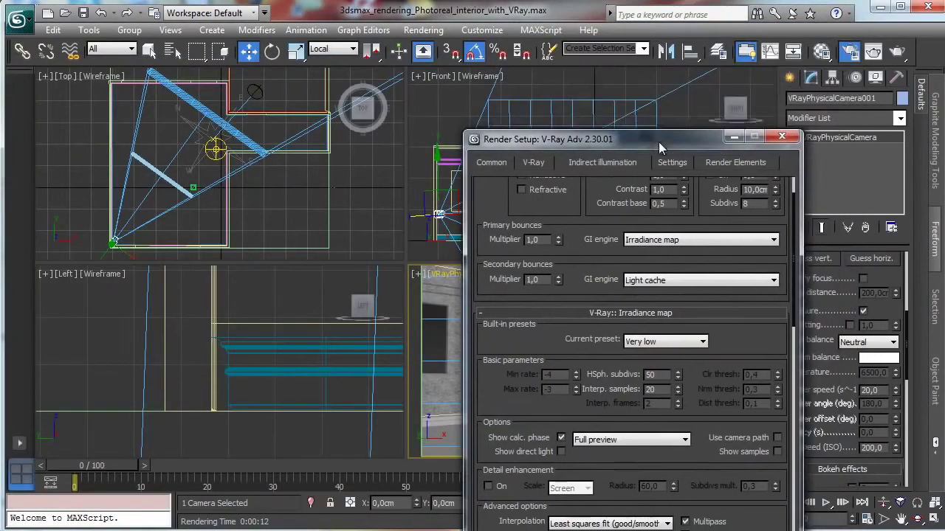
left_click(873, 52)
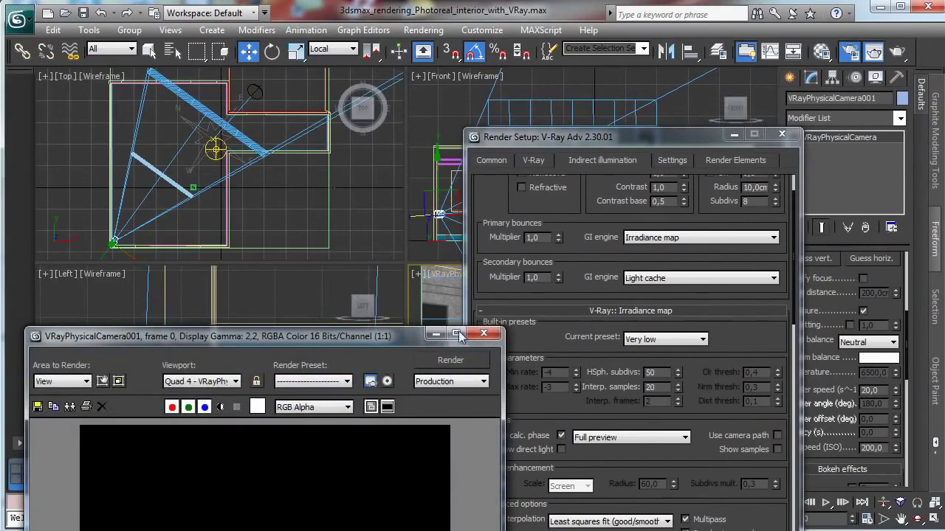
left_click(483, 333)
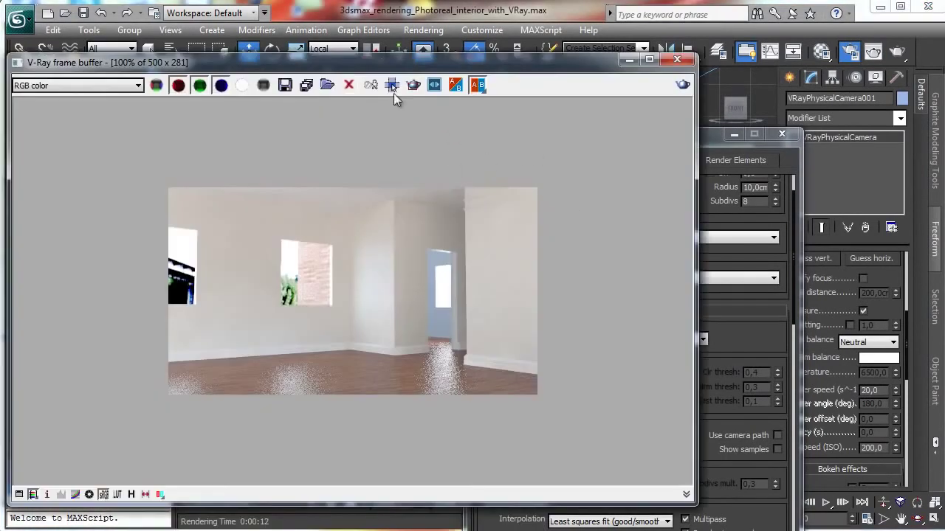
left_click(392, 88)
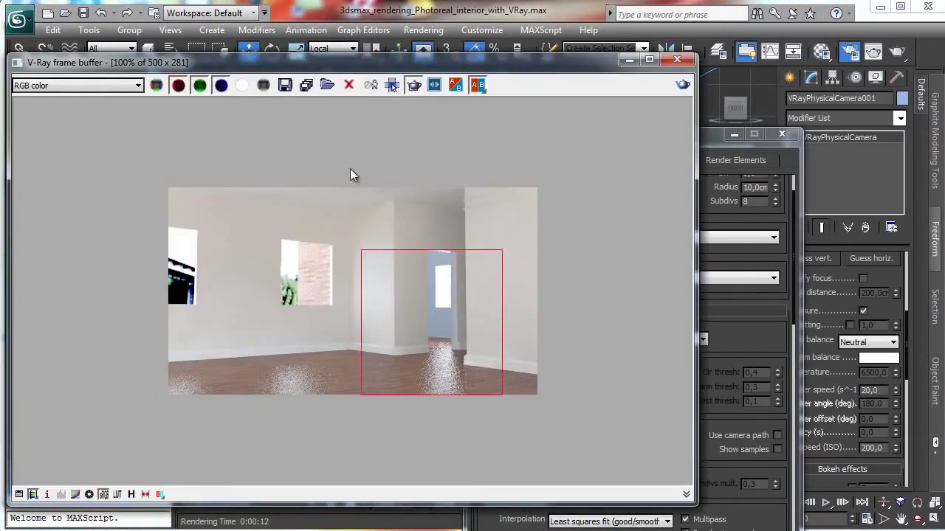
left_click_drag(181, 340, 514, 414)
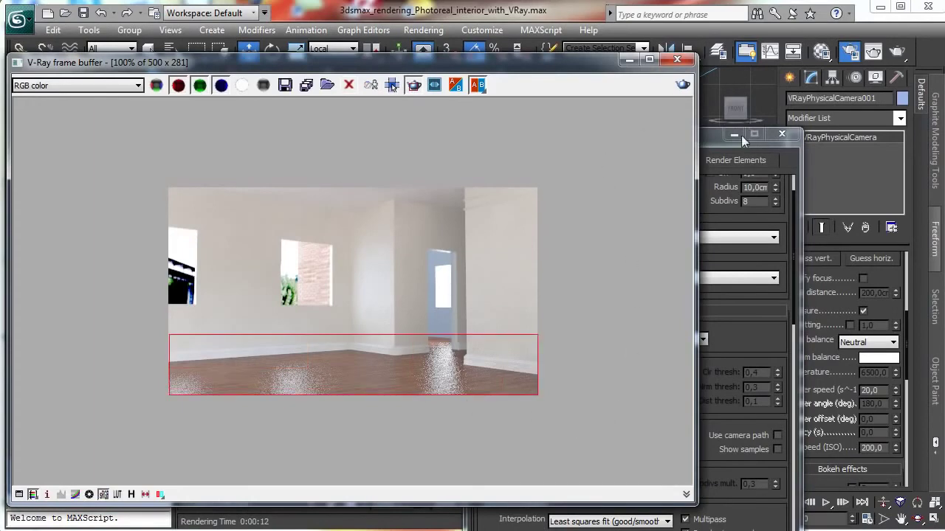
Turn on the Area antialiasing filter in the V-Ray image sampler settings.
left_click(706, 151)
left_click_drag(672, 134, 650, 41)
left_click(503, 68)
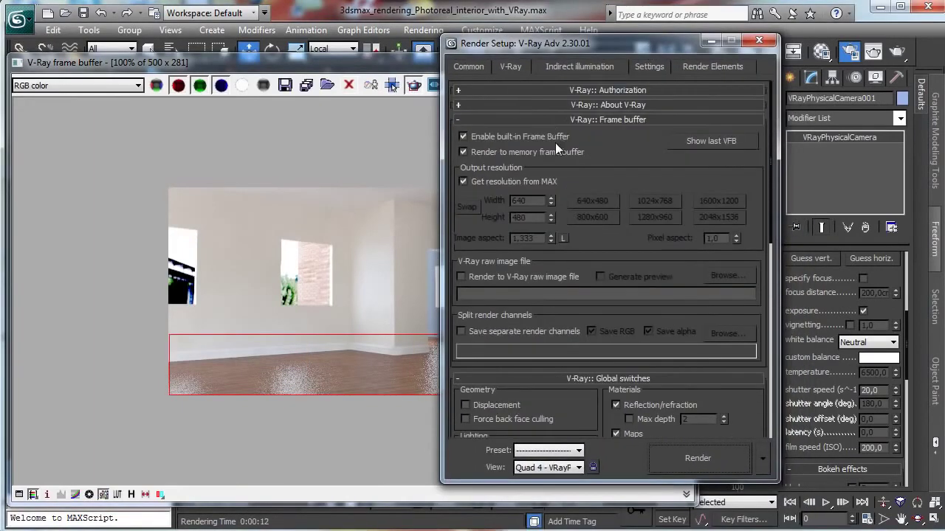
left_click(608, 119)
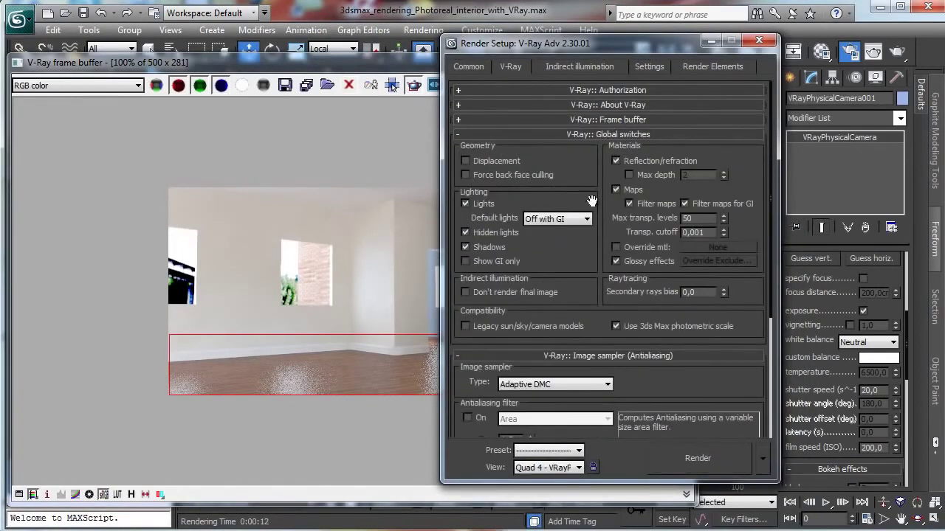
left_click(575, 134)
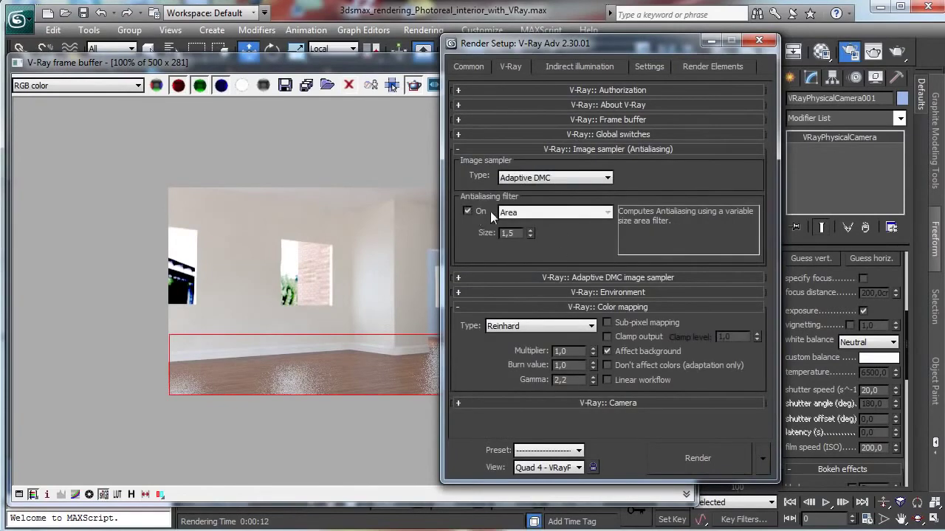
Set the Adaptive DMC image sampler to 2 min and 8 max subdivs and render the floor region.
left_click(547, 277)
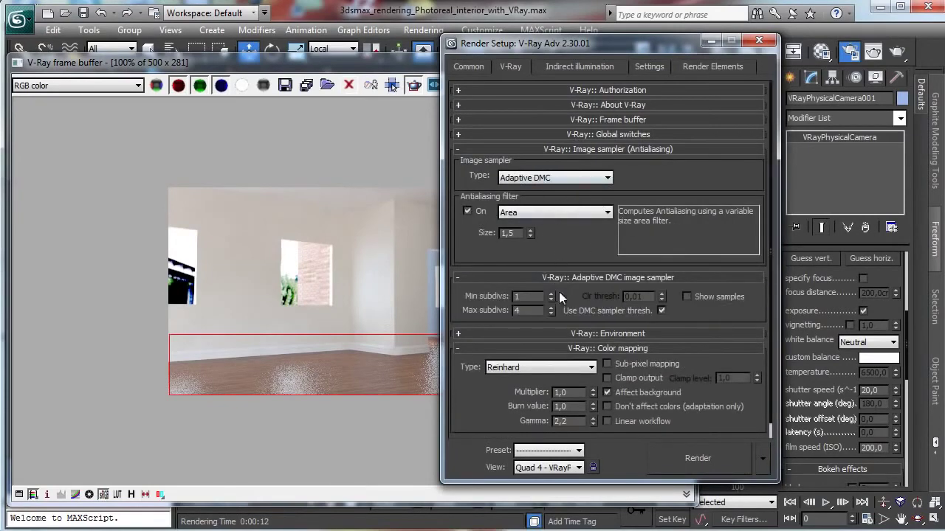
left_click(550, 307)
left_click(550, 307)
left_click(551, 307)
left_click(694, 457)
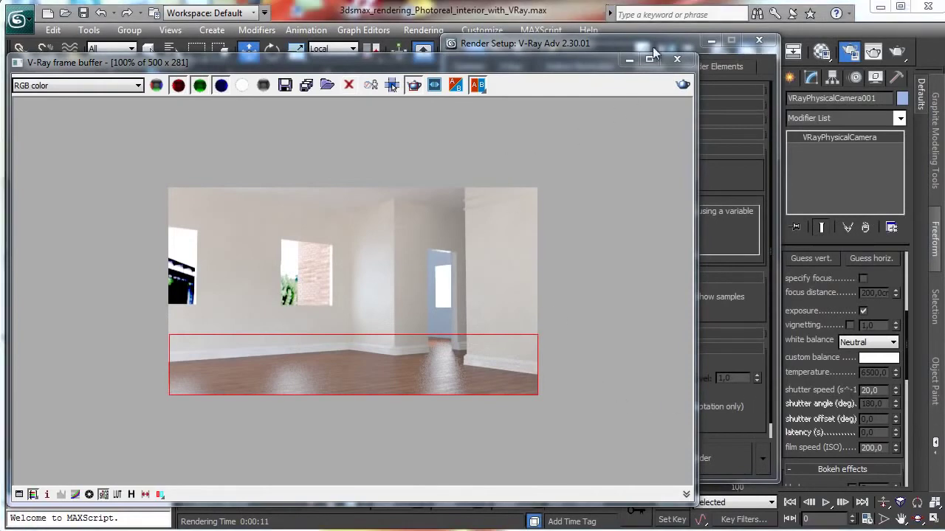
Lower the contrast of the Color Correction map in the Pavement material's reflection glossiness to 44,186.
left_click(623, 44)
left_click(822, 52)
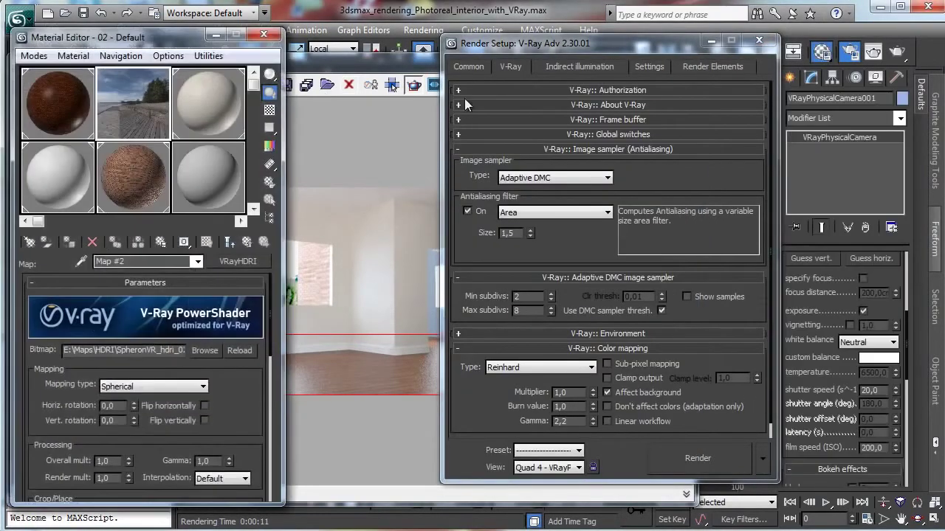
left_click(66, 115)
left_click_drag(111, 37, 528, 18)
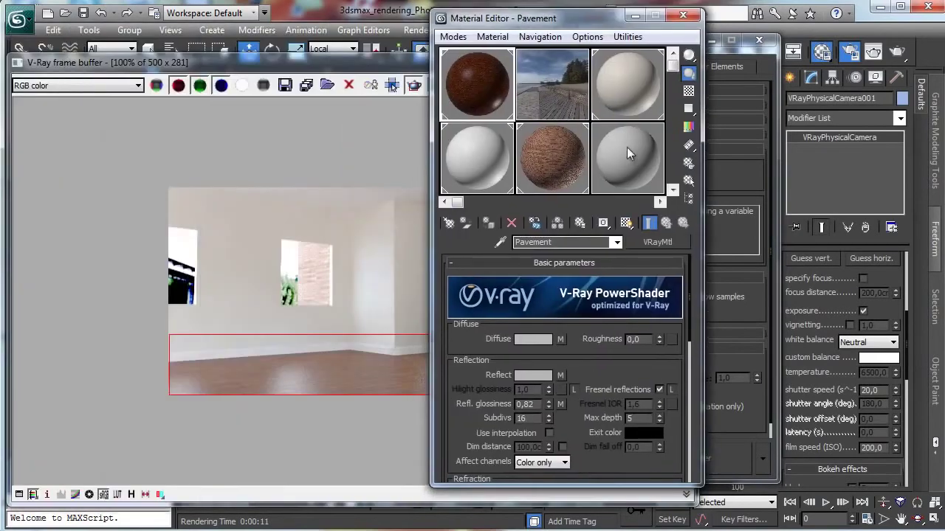
scroll(596, 361, "down", 3)
left_click(563, 320)
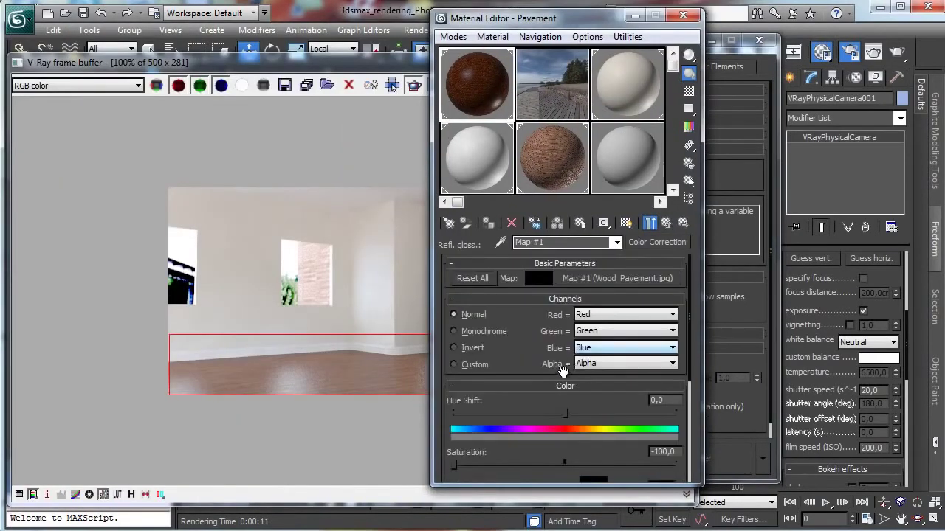
scroll(527, 325, "down", 3)
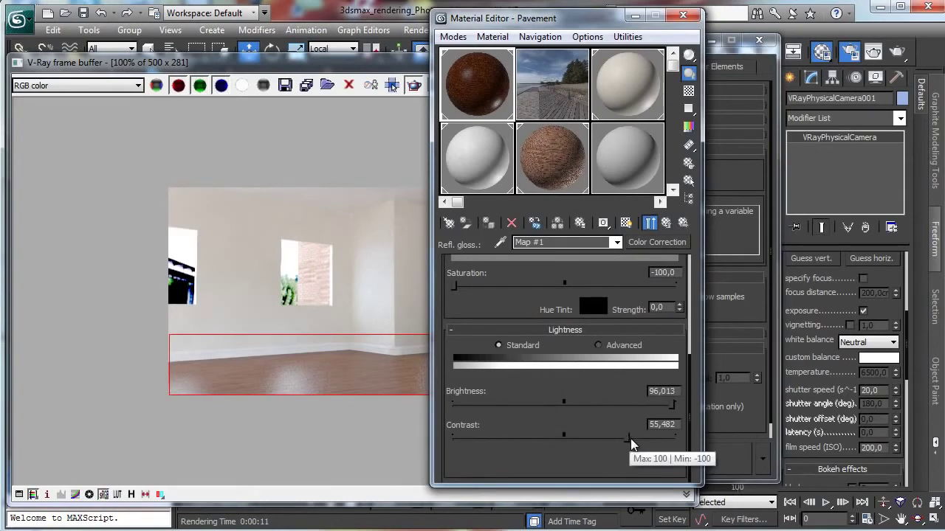
left_click_drag(630, 439, 614, 437)
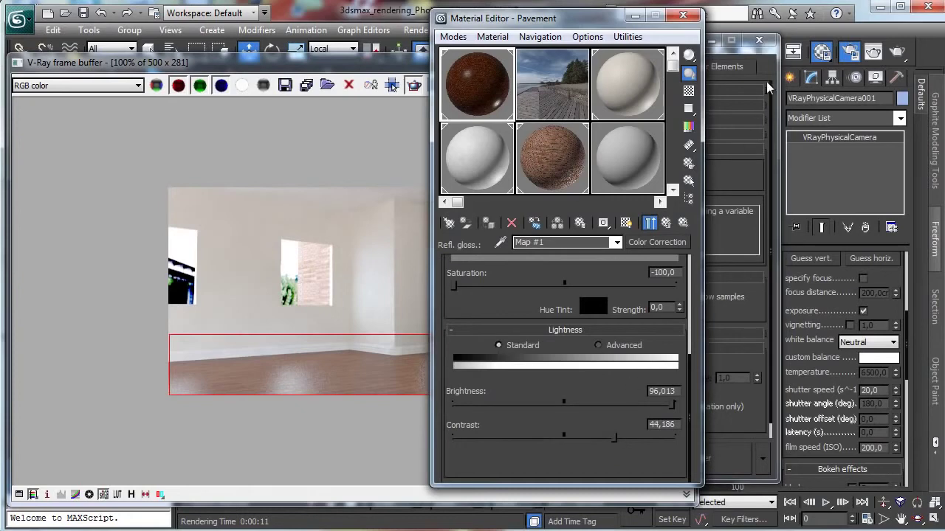
left_click(635, 15)
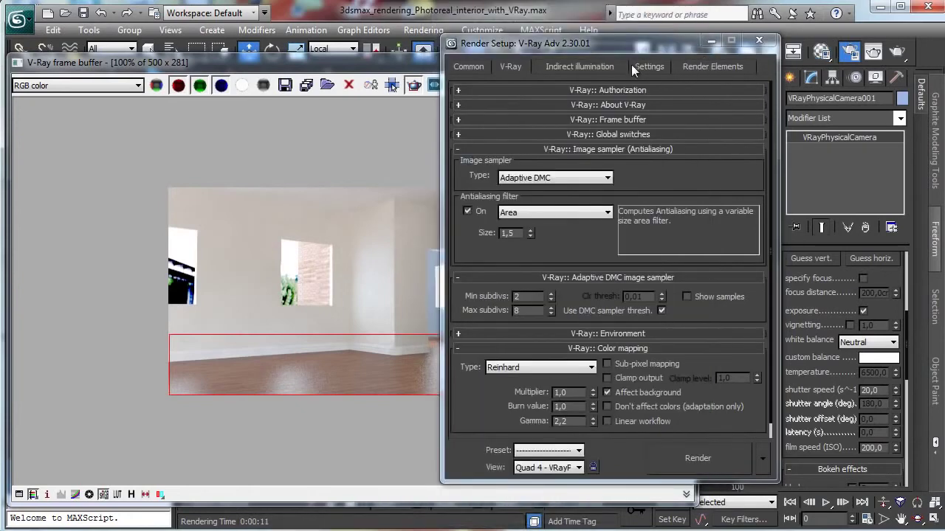
Set the DMC Sampler's min samples to 32 and its global subdivs multiplier to 4.
left_click(596, 64)
left_click(636, 68)
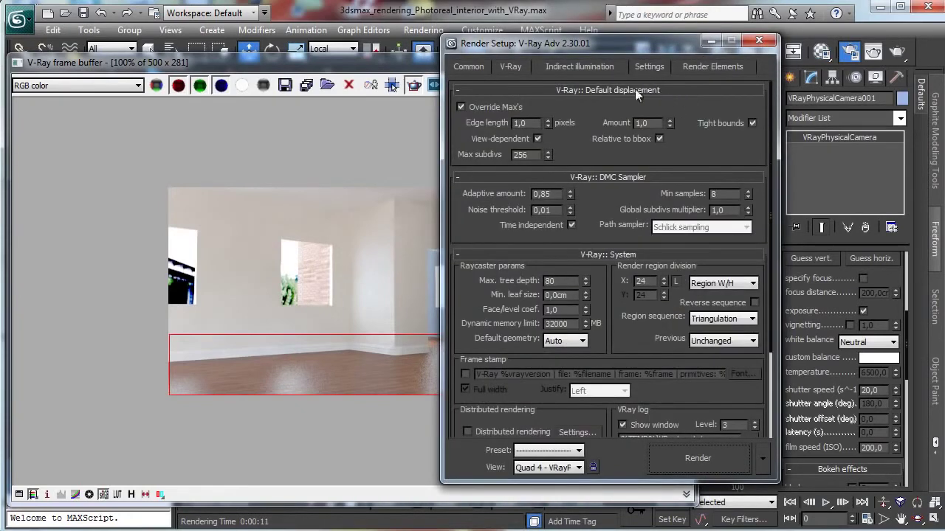
left_click(649, 89)
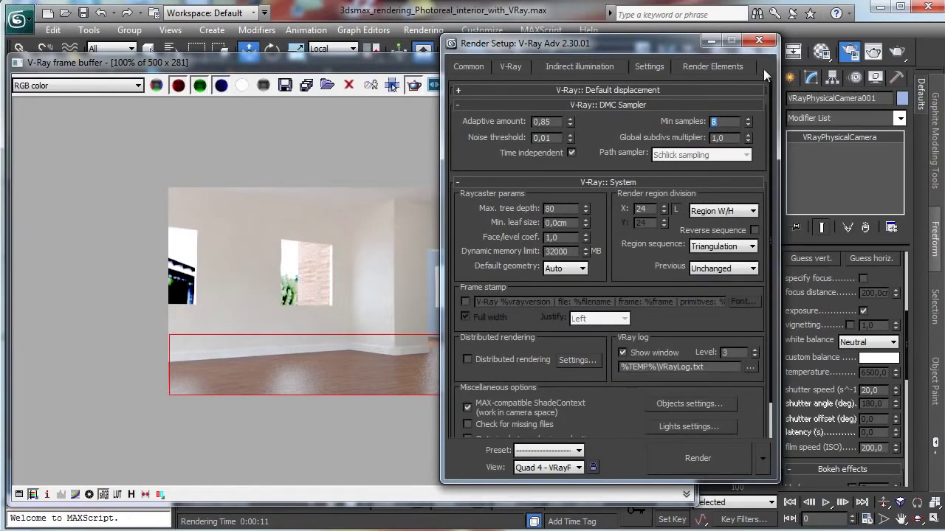
type("32")
key("Tab")
type("4")
key("Return")
Render the floor region again with the updated Pavement material and DMC Sampler settings.
left_click(511, 66)
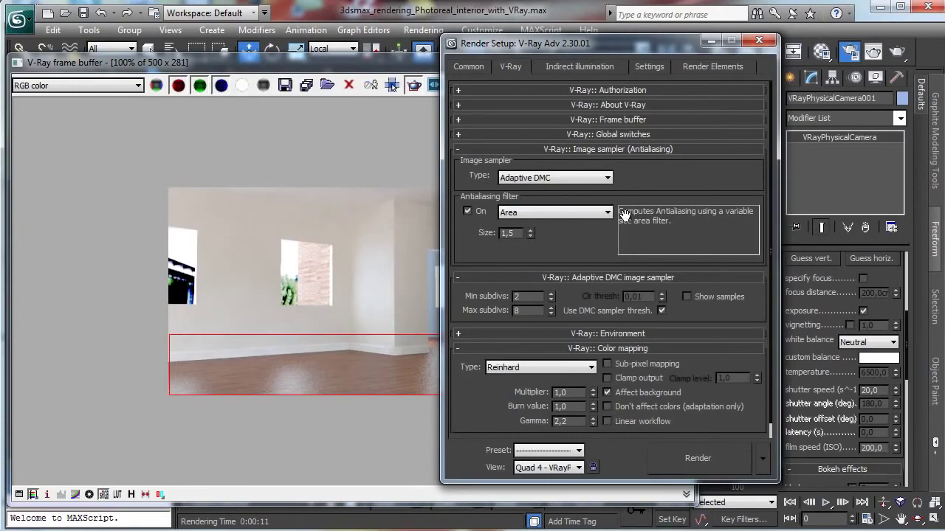
left_click(713, 456)
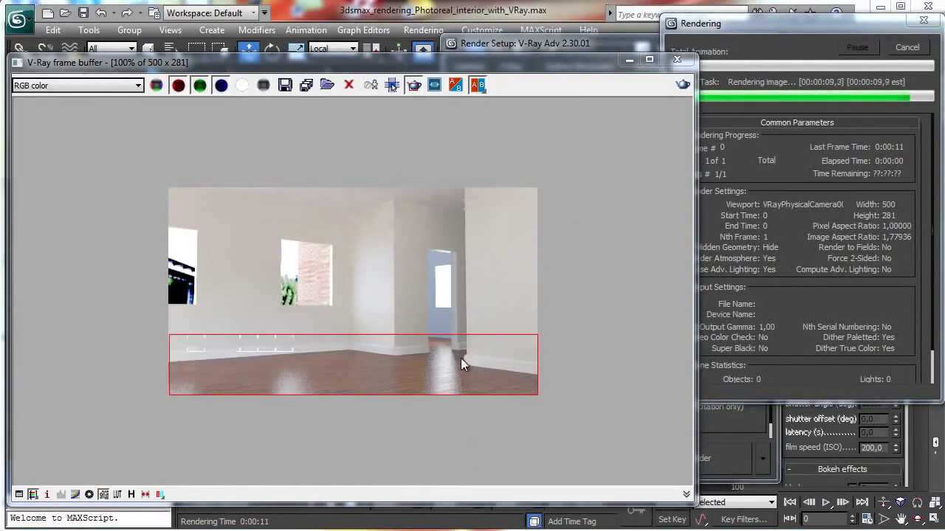
left_click(686, 38)
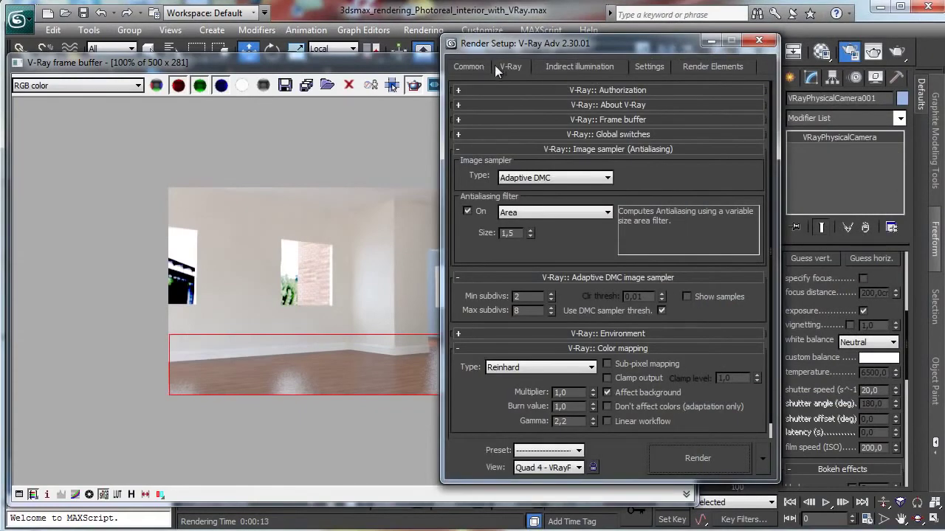
Copy the Color Correction map from the Pavement material's Reflect slot into its Bump slot as an independent copy.
left_click(818, 52)
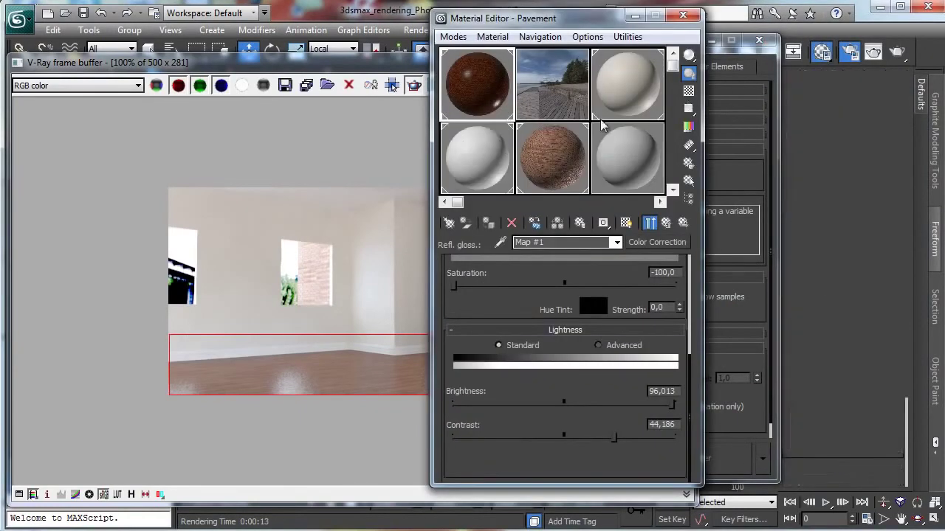
left_click(649, 222)
scroll(588, 295, "down", 8)
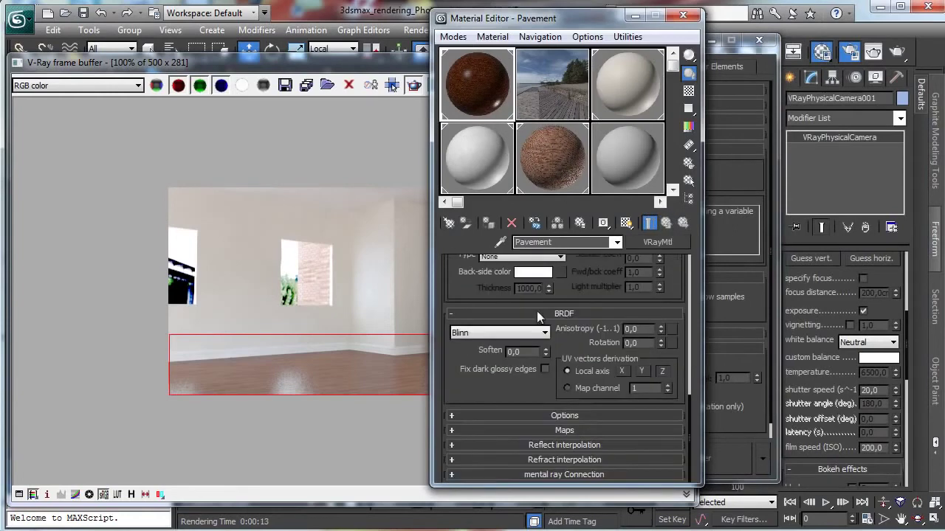
left_click(561, 430)
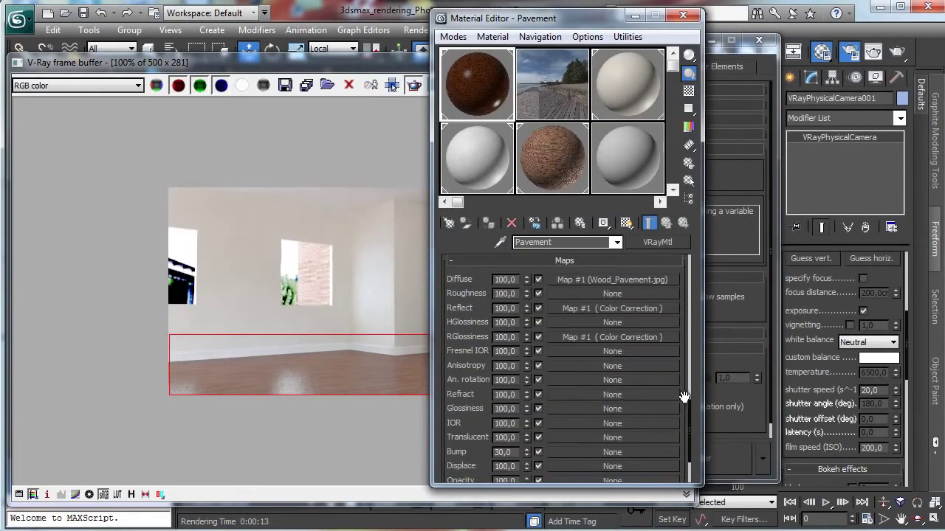
mouse_move(684, 397)
left_mouse_down()
mouse_move(688, 357)
mouse_move(684, 378)
left_mouse_up()
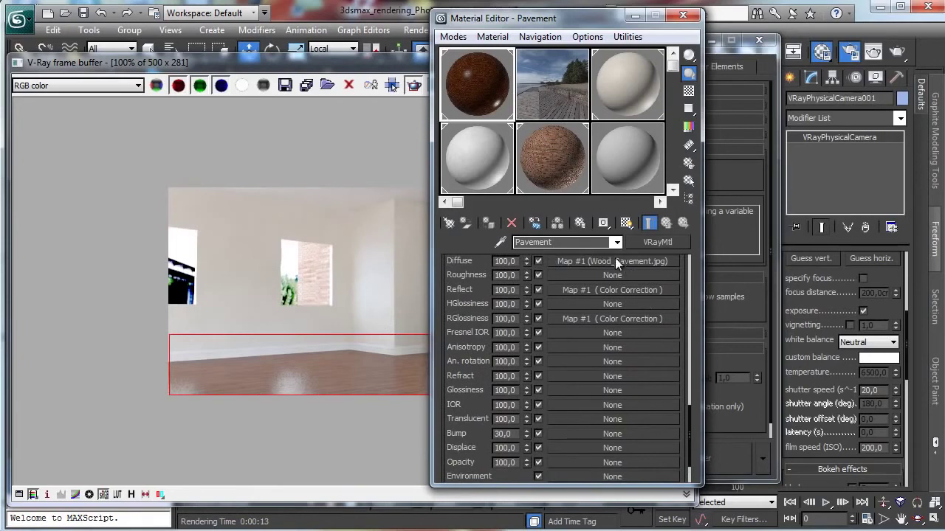
left_click_drag(616, 259, 612, 293)
left_click_drag(578, 397, 594, 434)
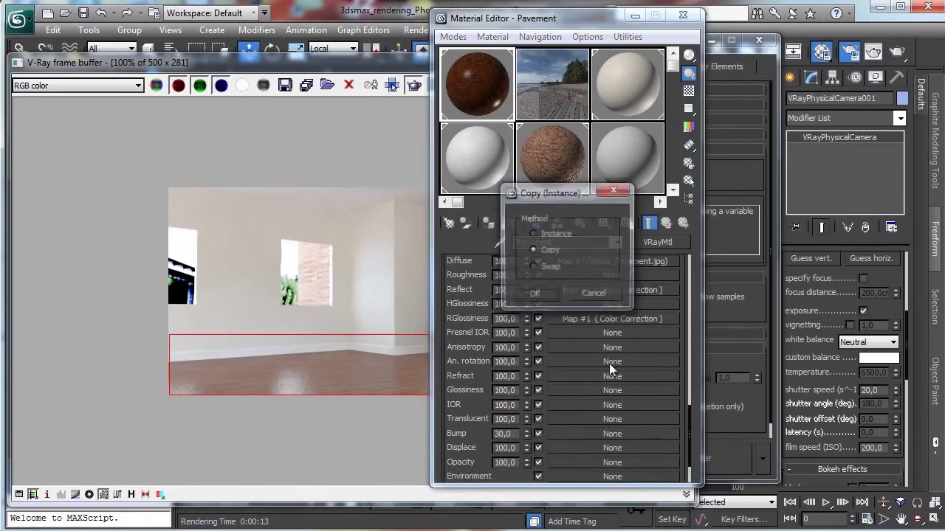
left_click(543, 292)
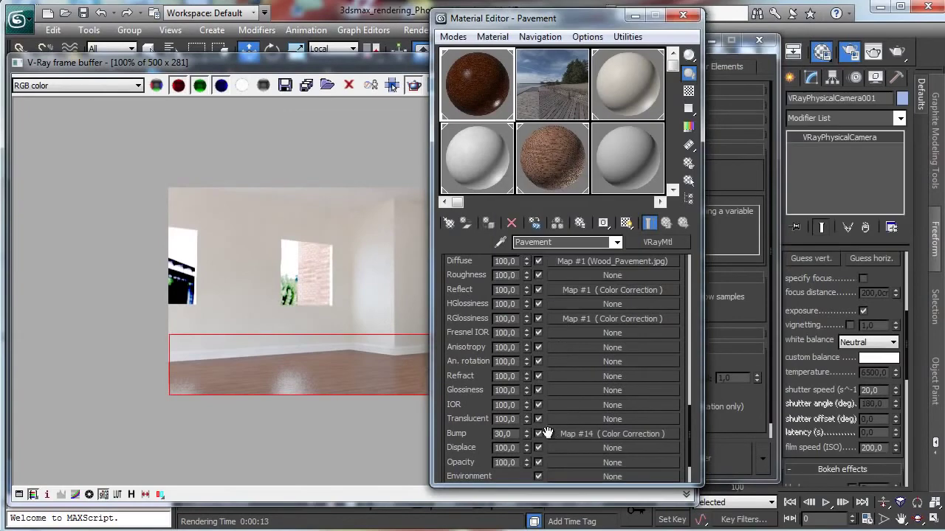
Set the Pavement material's bump amount to 5 and disable its Reflect and RGlossiness maps.
double_click(505, 435)
left_click(536, 318)
left_click(538, 290)
Raise the brightness of the Color Correction map in the Pavement material's Bump slot to about 68.
left_click(617, 433)
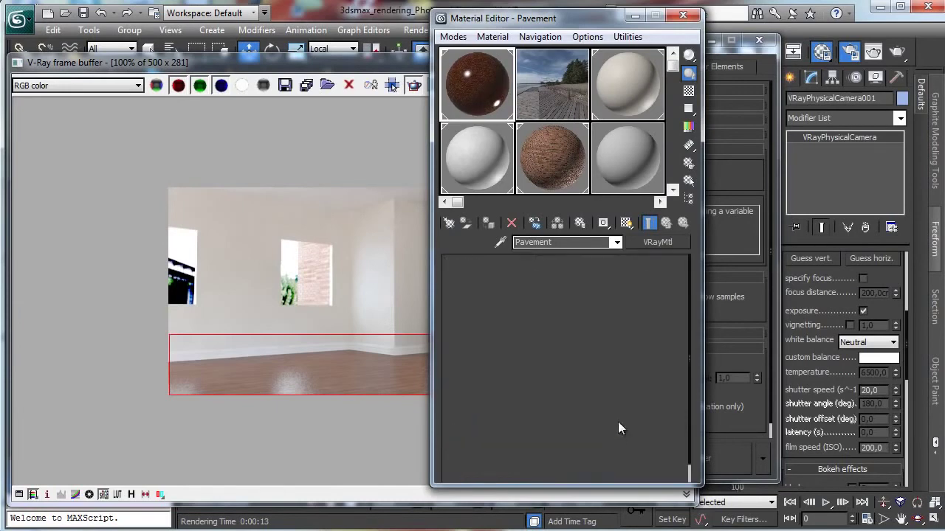
left_click(650, 223)
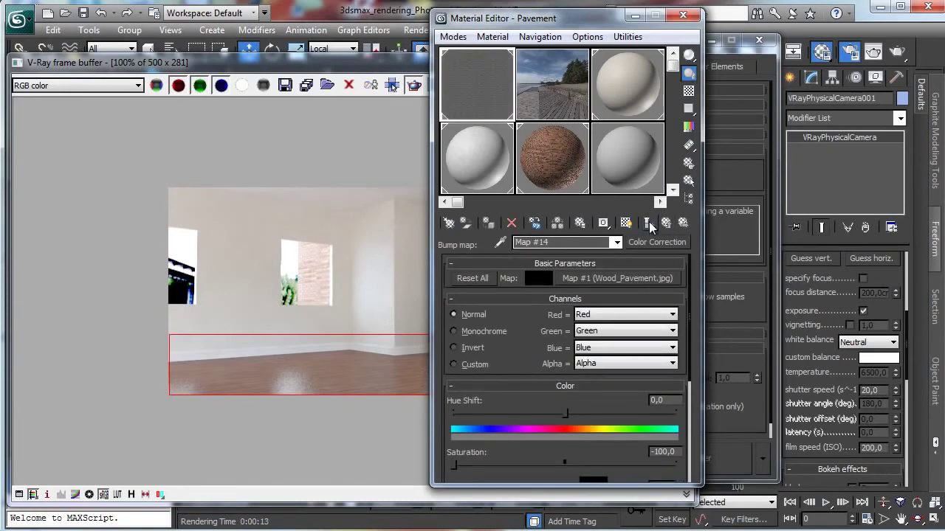
left_click(650, 225)
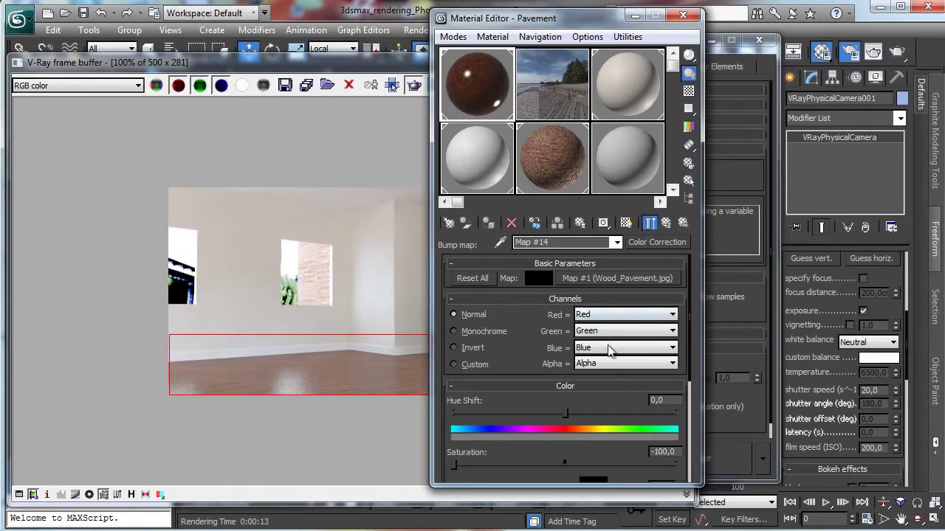
scroll(529, 344, "down", 4)
left_click(650, 224)
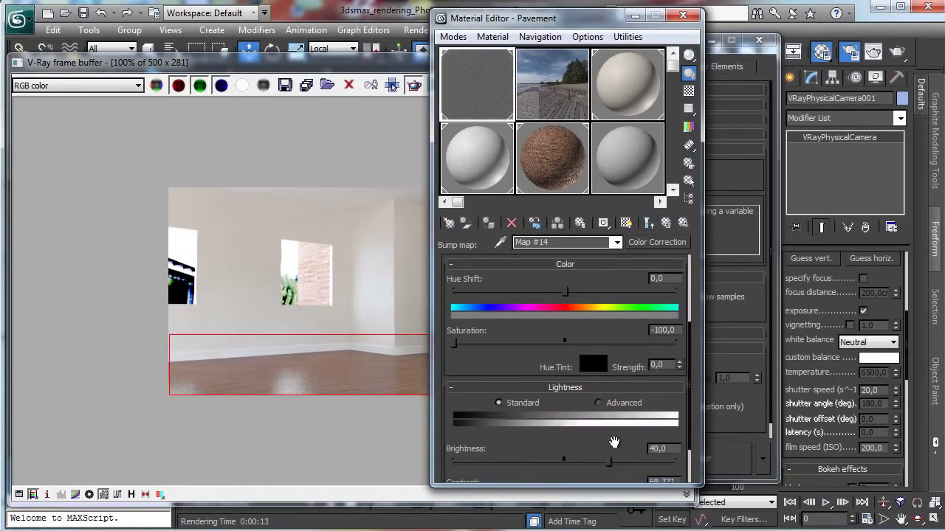
scroll(614, 441, "down", 2)
left_click_drag(609, 403, 654, 405)
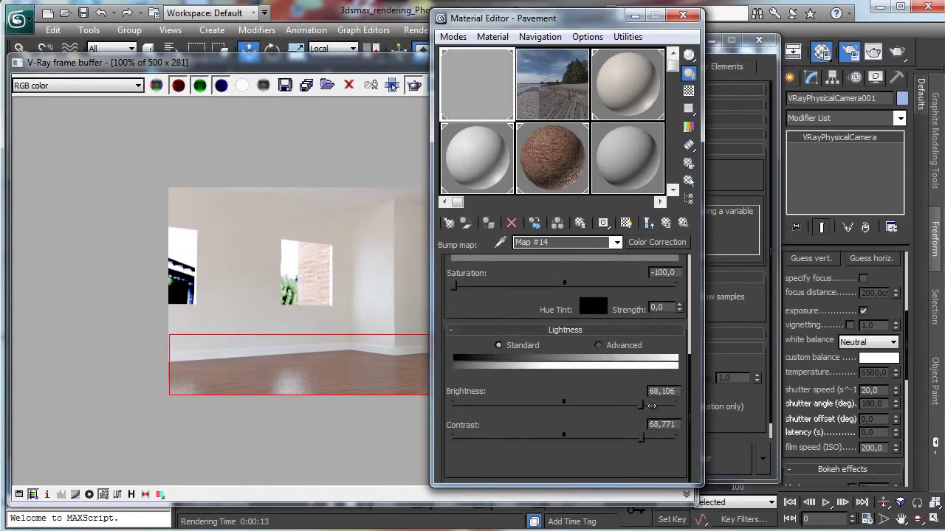
left_click(664, 223)
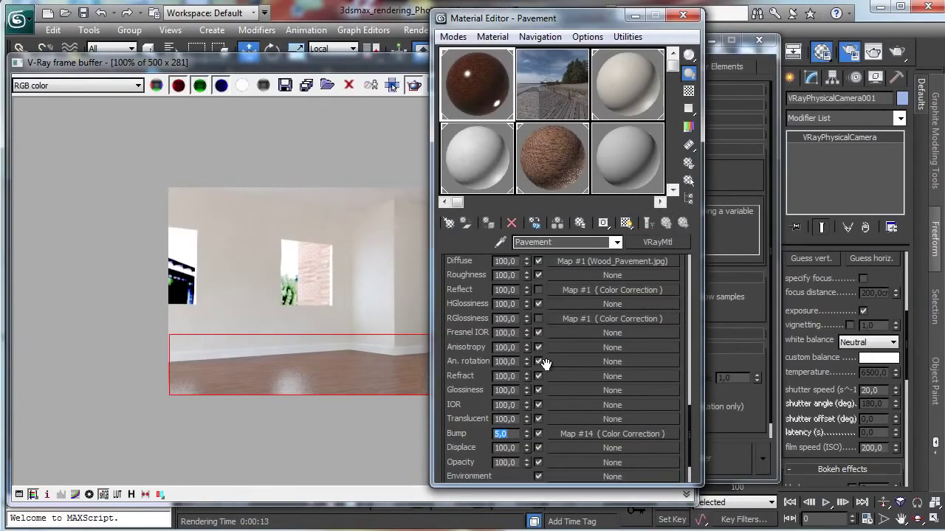
Set the Pavement material's bump amount to 10 and render the floor region.
left_click_drag(537, 19, 723, 21)
left_click(404, 64)
left_click(683, 84)
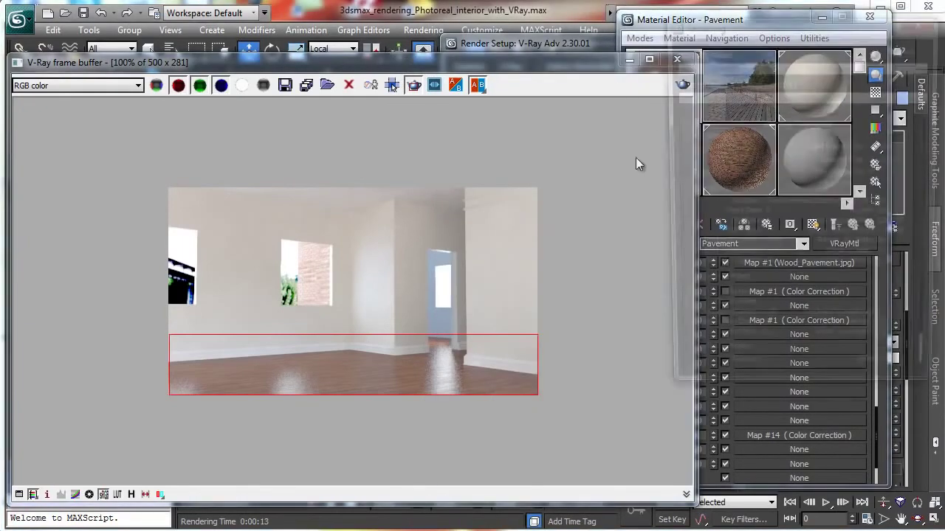
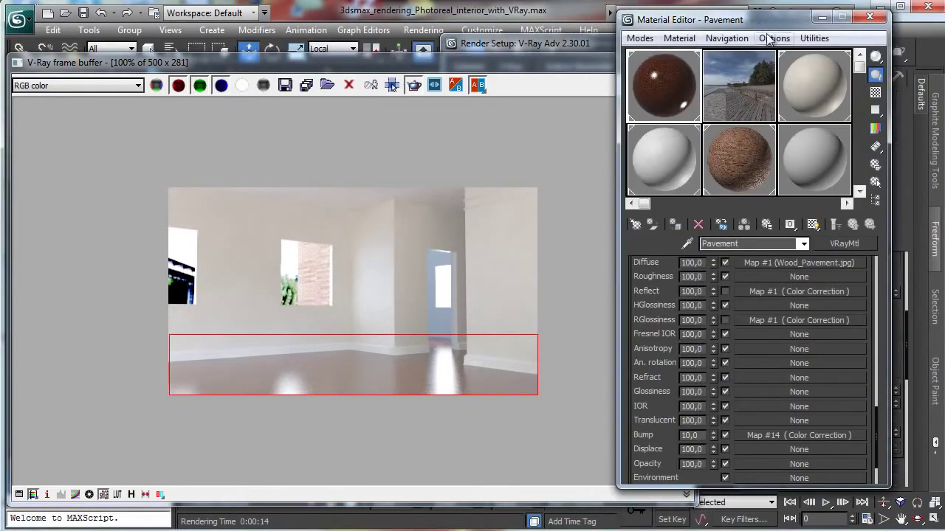
Set the Pavement material's reflection glossiness to 1,0 and render the floor region again.
scroll(720, 349, "up", 10)
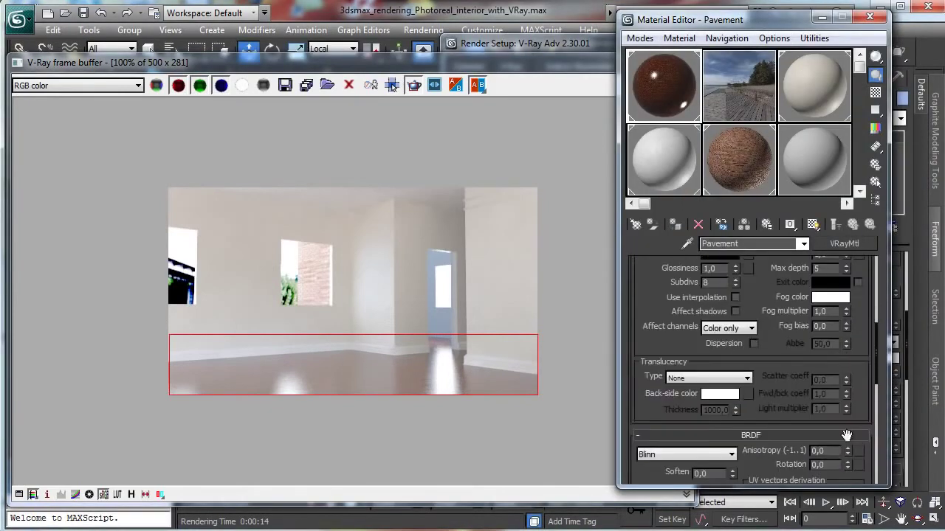
left_click_drag(737, 366, 685, 126)
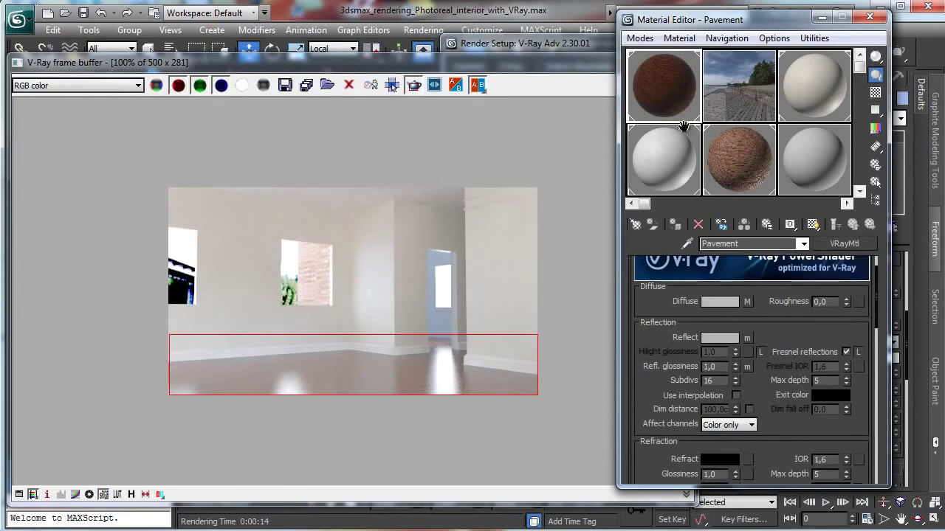
left_click(572, 65)
left_click(684, 84)
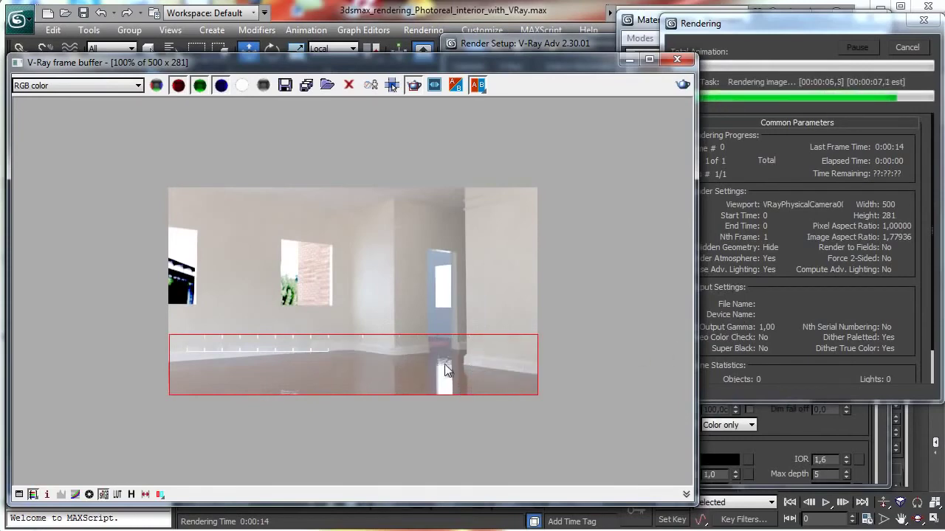
Replace the Color Correction map in the Pavement material's Bump slot with a Mix map, keeping the old map as a sub-map.
left_click_drag(804, 333, 783, 62)
left_click_drag(776, 336, 740, 86)
left_click(771, 397)
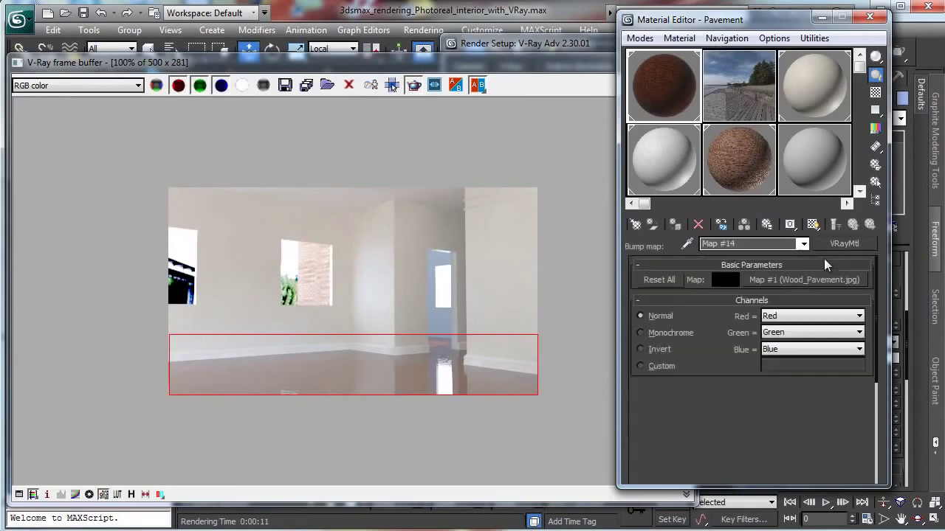
left_click(844, 243)
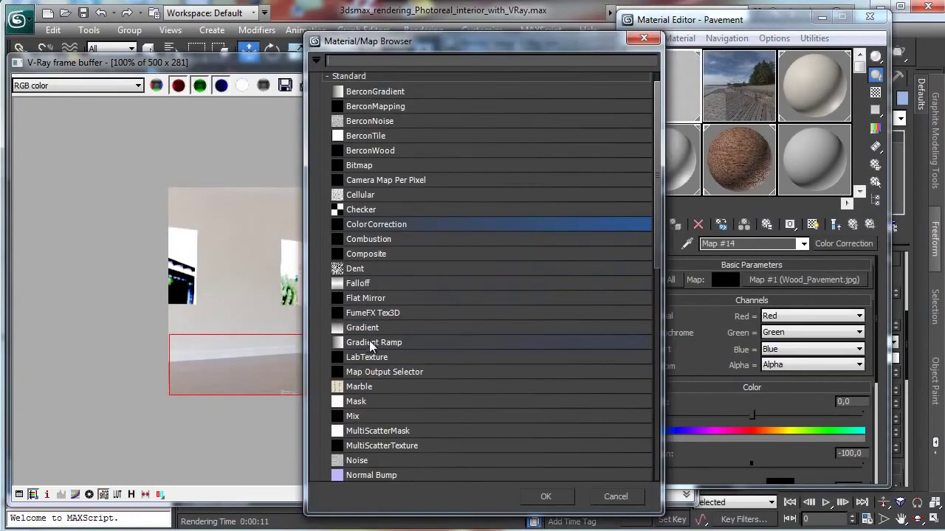
double_click(360, 421)
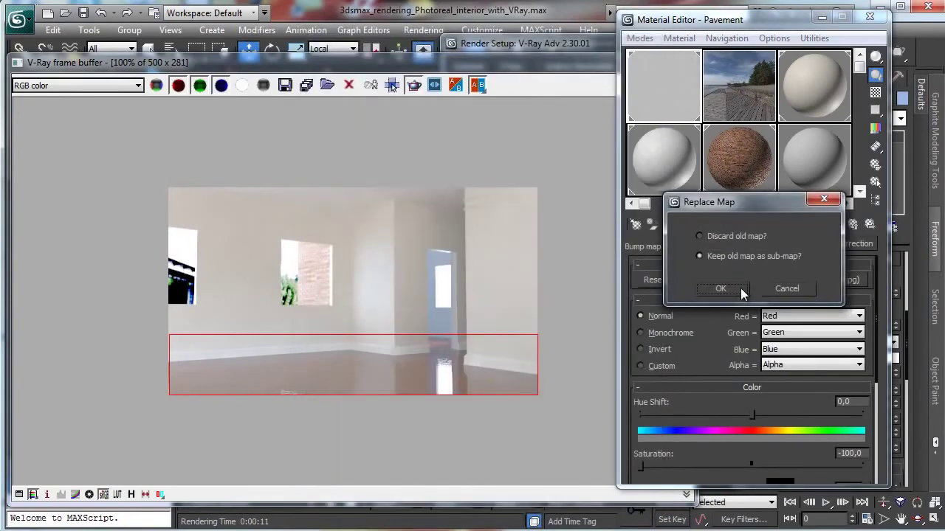
left_click(741, 288)
Assign a Noise map to Color #2 of the bump Mix map and reduce the noise size.
left_click(803, 319)
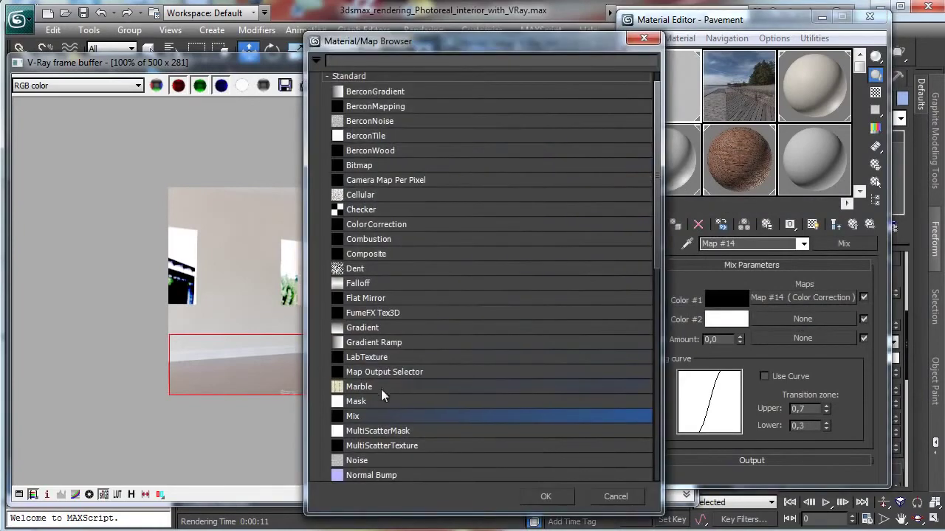
double_click(362, 461)
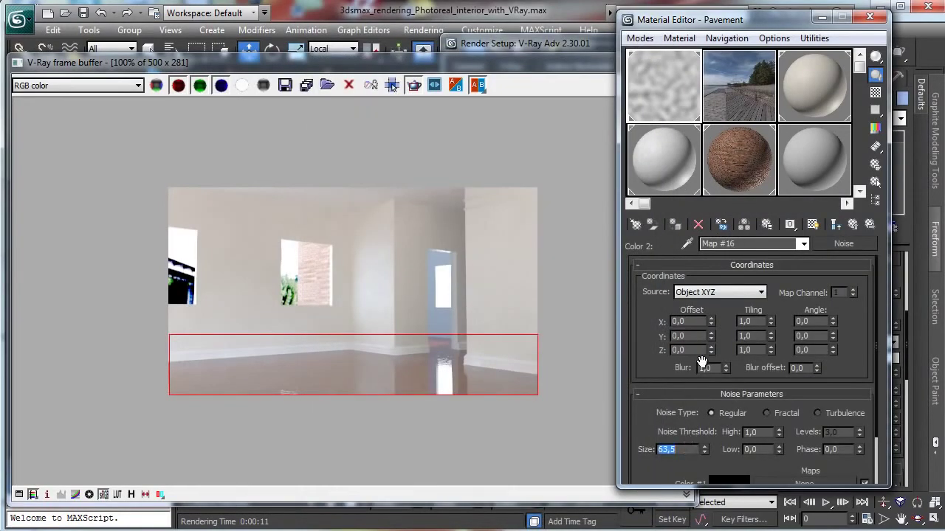
left_click(835, 224)
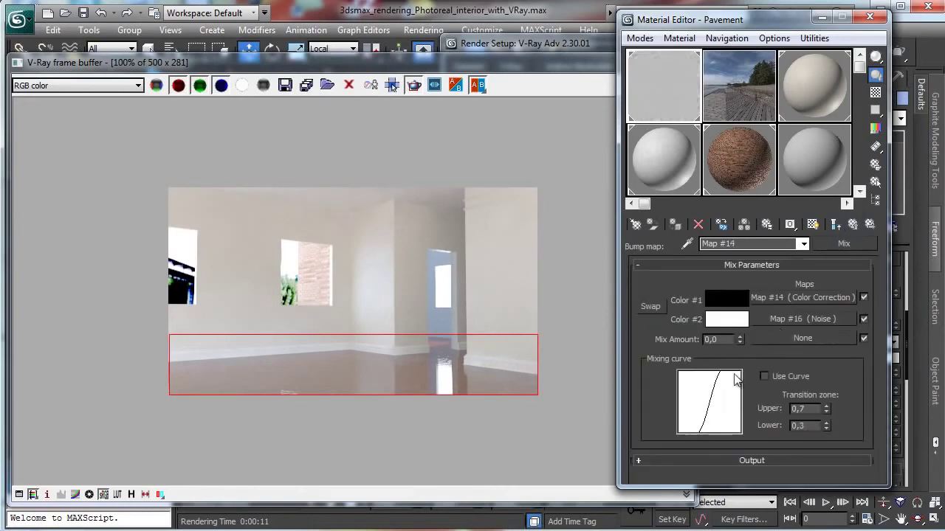
Set the bump Mix map's mix amount to 100 and render the floor region.
left_click_drag(739, 339, 739, 306)
key("Return")
left_click_drag(550, 67, 553, 67)
left_click(688, 85)
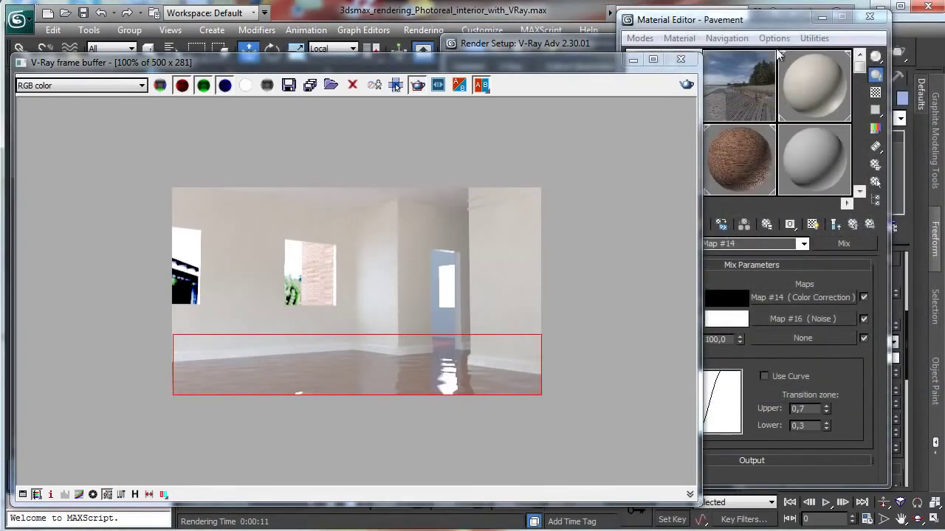
Lower the bump Mix map's mix amount to 25 and render the floor region.
left_click(779, 22)
double_click(729, 338)
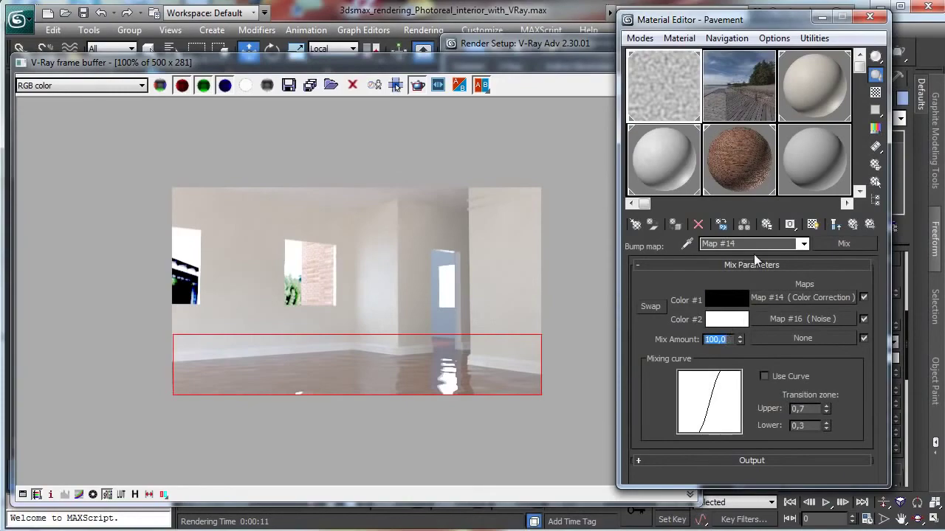
type("25")
key("Return")
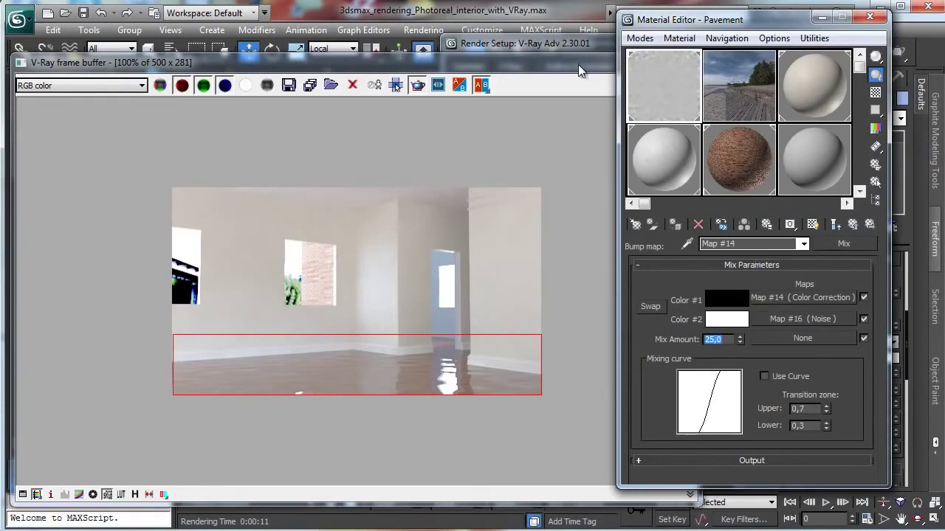
left_click(578, 65)
left_click(688, 85)
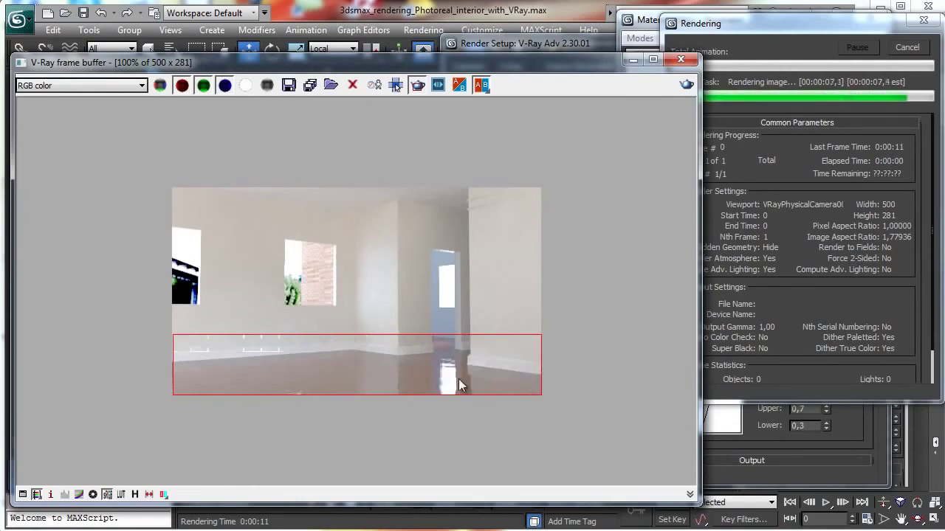
Reduce the bump Mix map's mix amount to 15 and render the floor region.
left_click(782, 357)
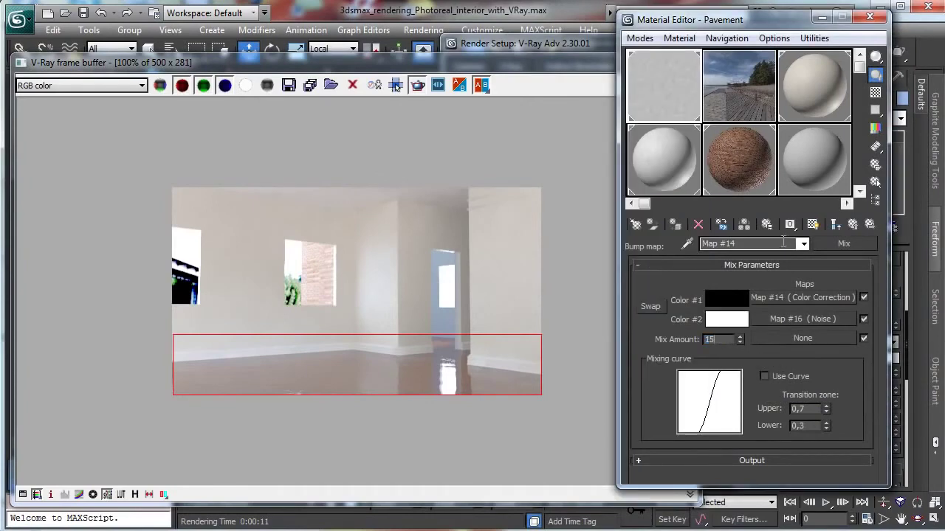
left_click(602, 74)
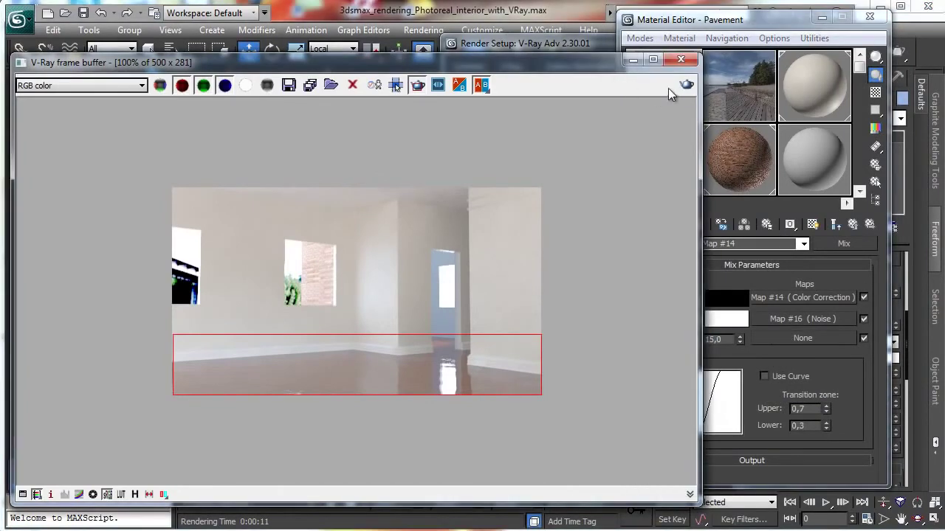
left_click(686, 84)
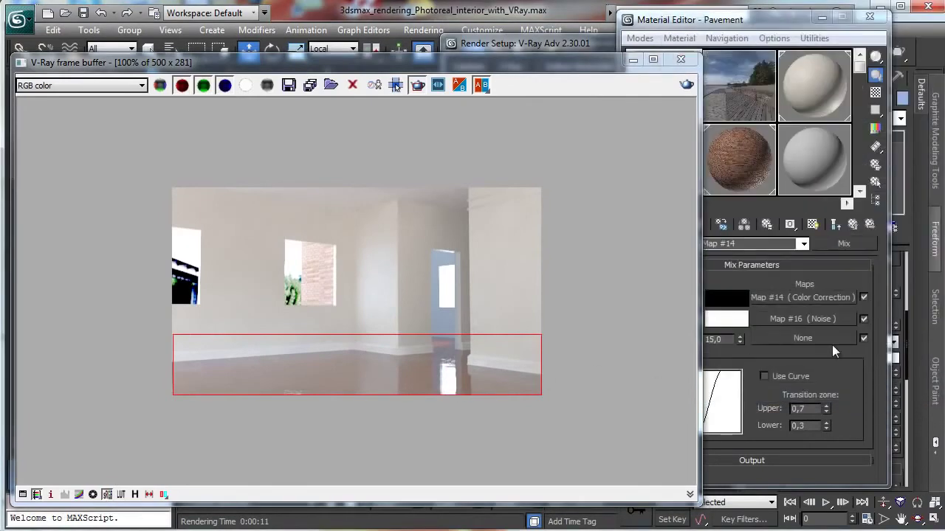
Re-enable the Reflect map of the Pavement material and render the floor region.
left_click(852, 224)
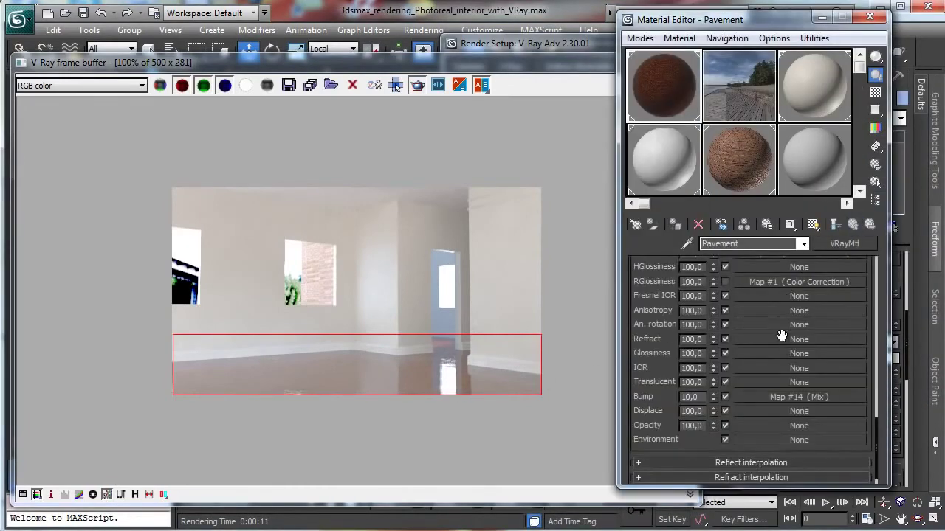
left_click_drag(872, 278, 866, 375)
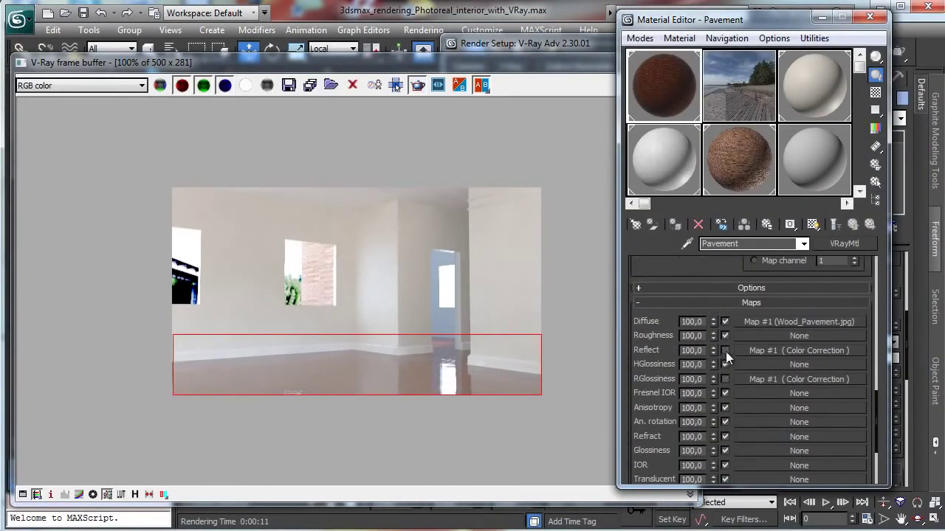
left_click(574, 87)
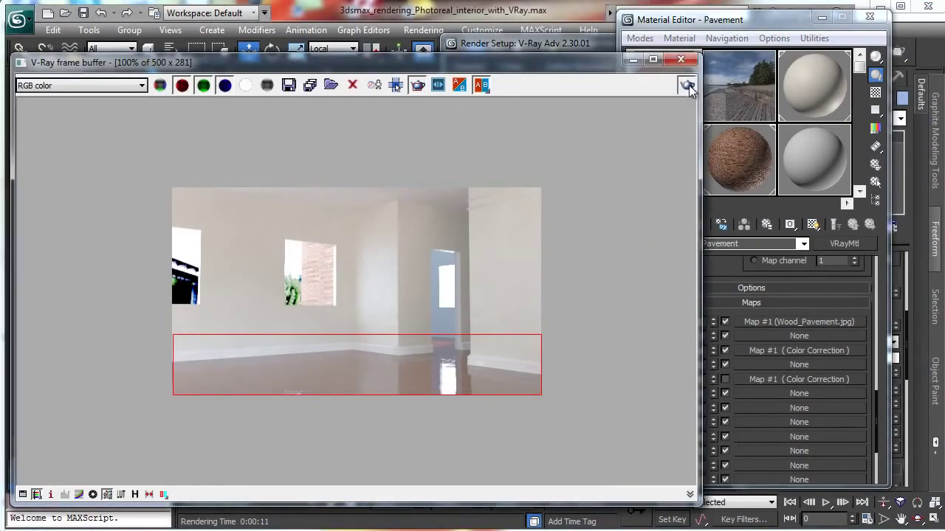
left_click(688, 85)
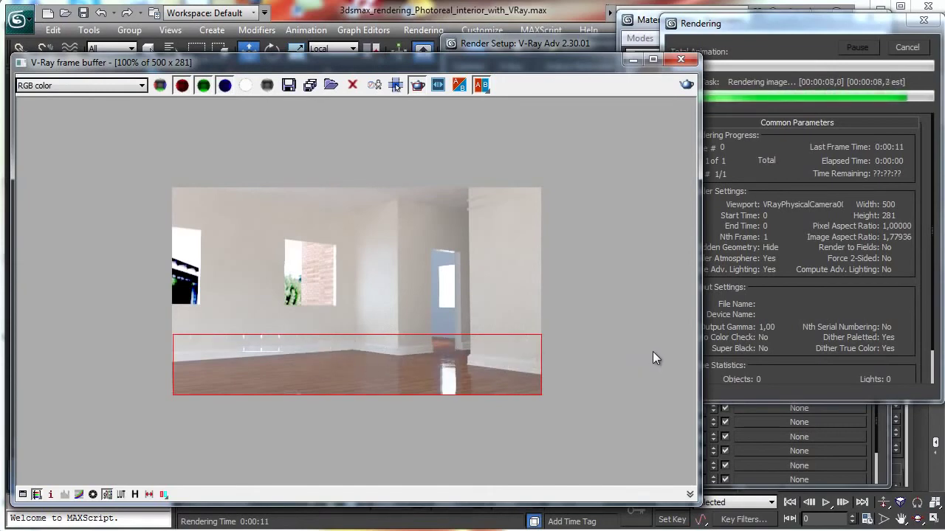
In the Pavement Reflect slot's Color Correction map, set the contrast to 82.06 and render the floor region.
left_click(846, 350)
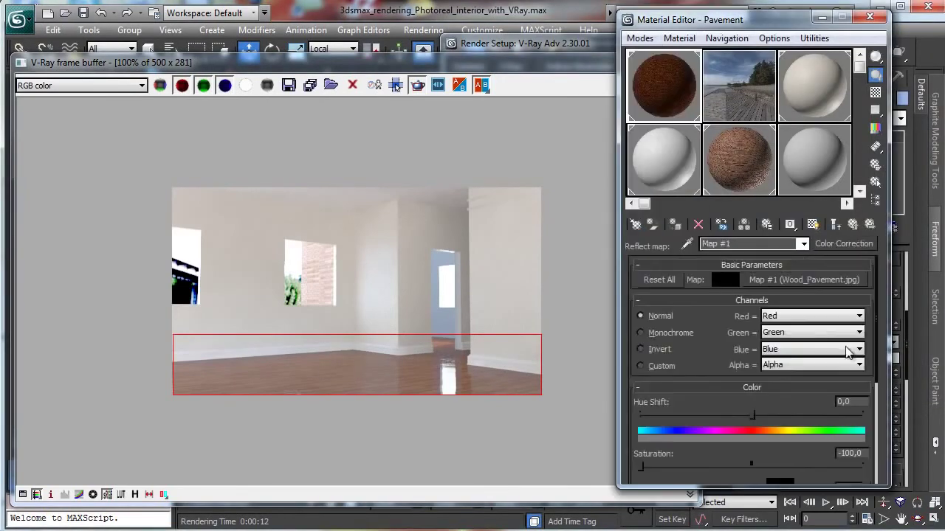
scroll(775, 415, "down", 5)
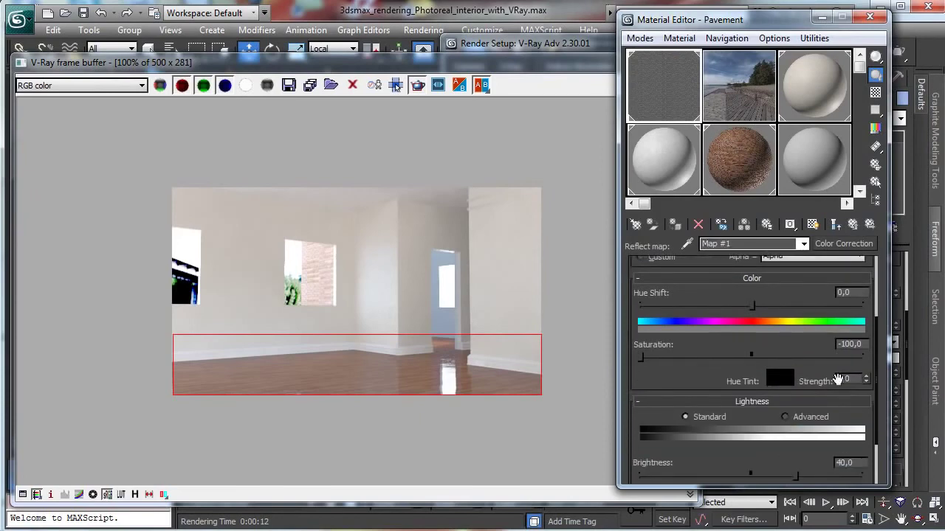
left_click_drag(844, 438, 845, 441)
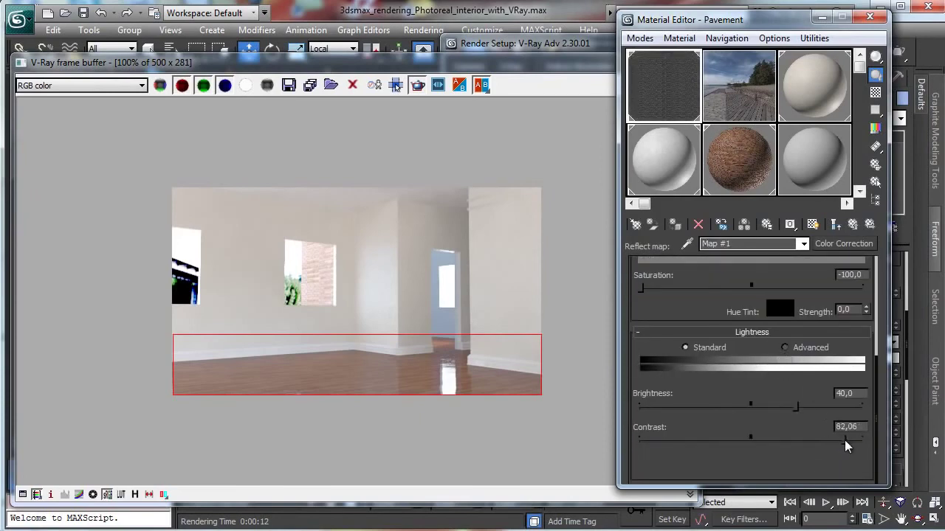
left_click(578, 69)
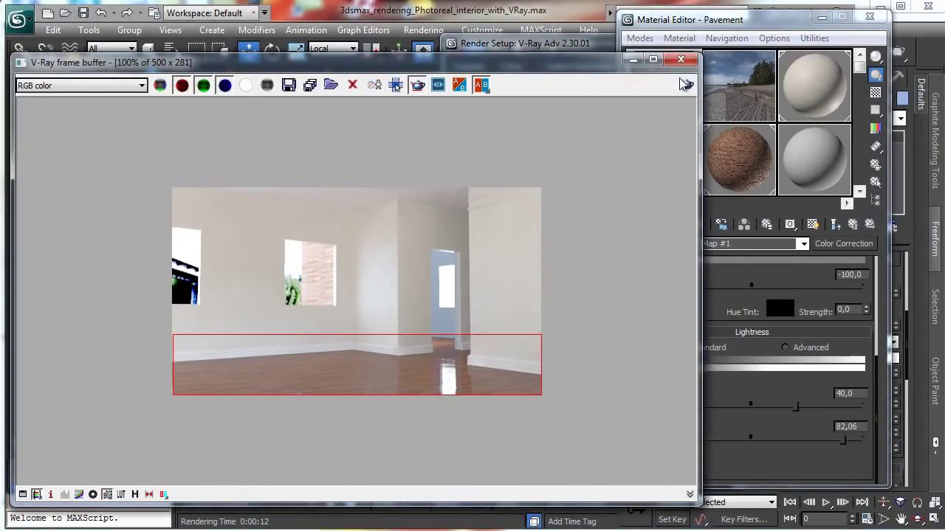
left_click(684, 84)
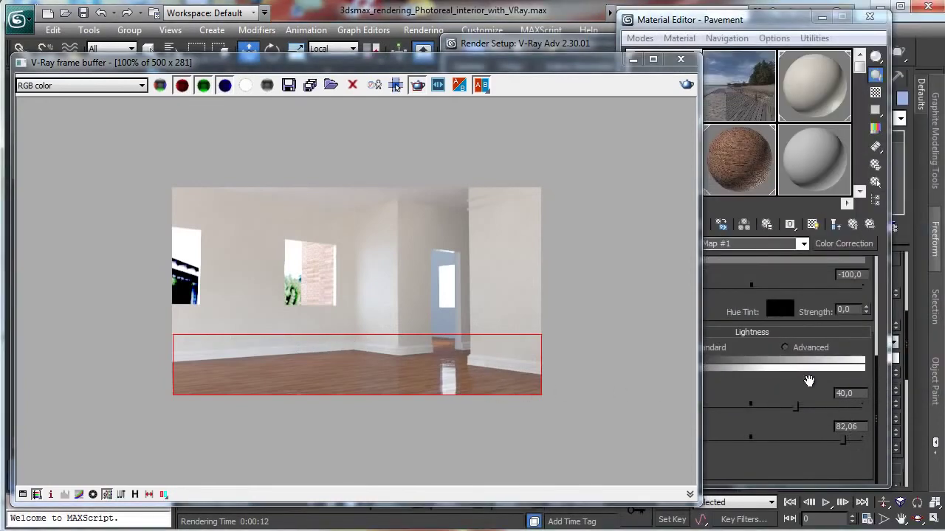
Raise the Reflect Color Correction map's contrast to 92.027 and render the floor region.
left_click_drag(852, 443, 854, 447)
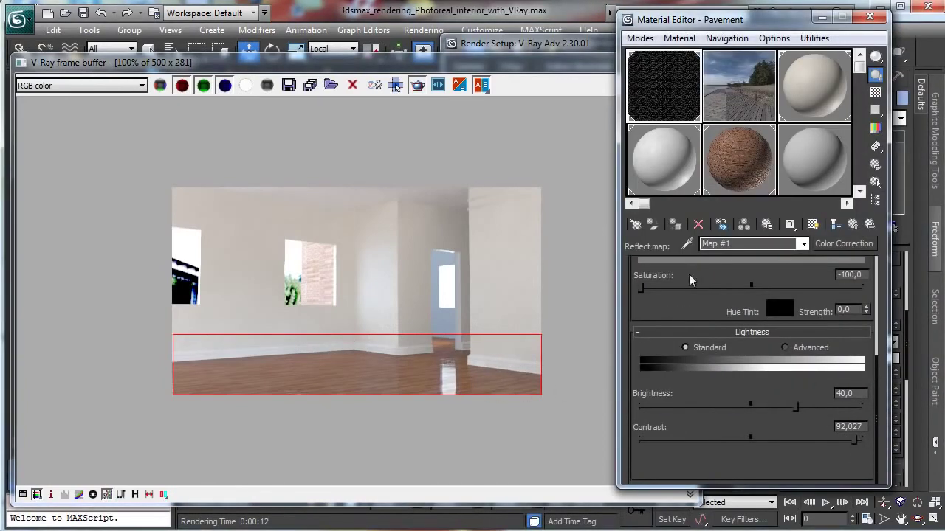
left_click(569, 65)
key("shift+q")
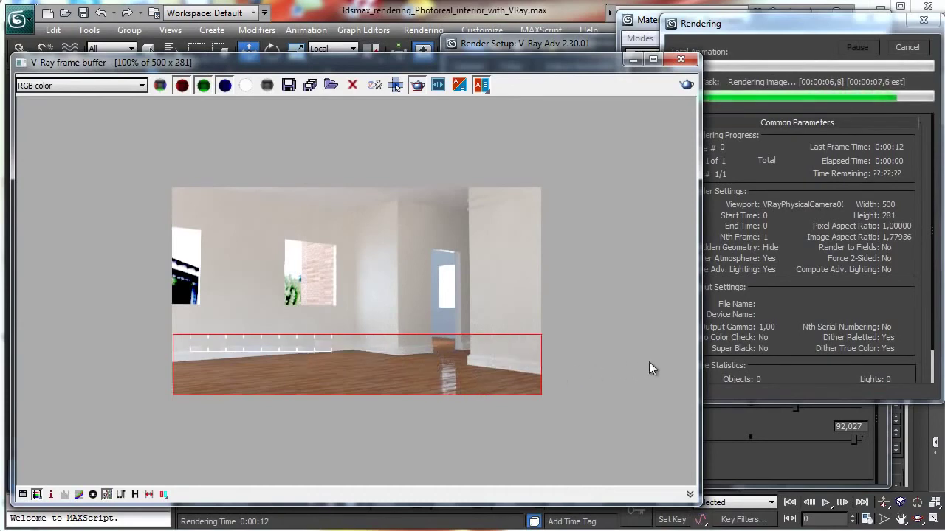
Return to the Pavement material and set its Reflect map amount to 90.
left_click(854, 227)
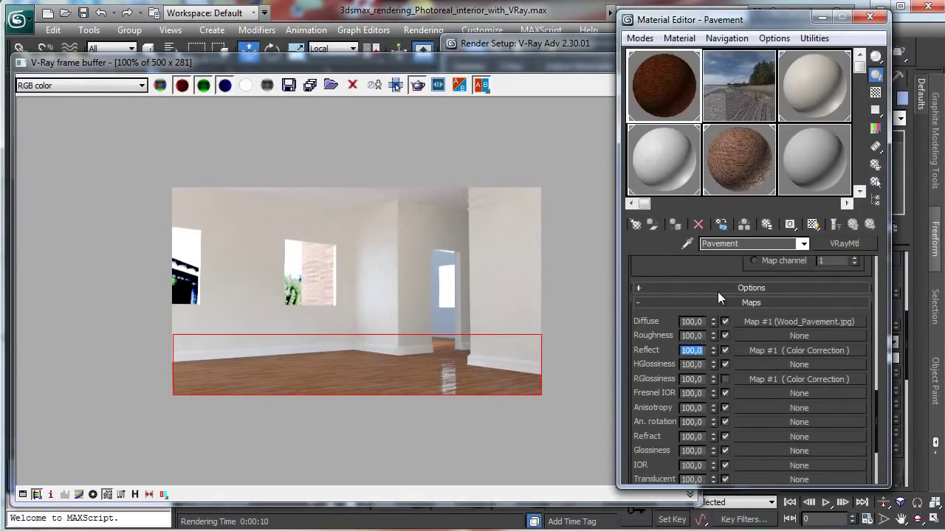
type("90")
key("Return")
Set the Pavement reflection colour to pure white with a value of 255 and render the floor region.
scroll(712, 280, "up", 10)
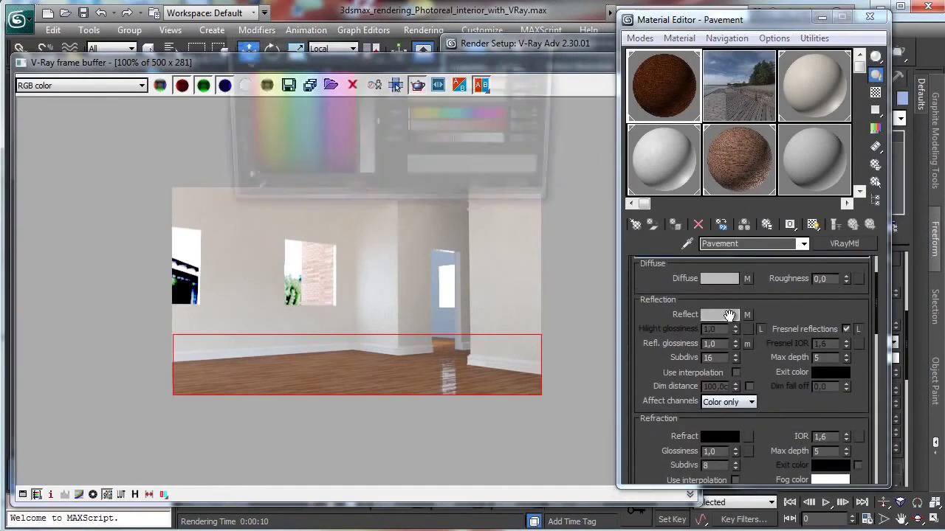
left_click_drag(459, 141, 569, 141)
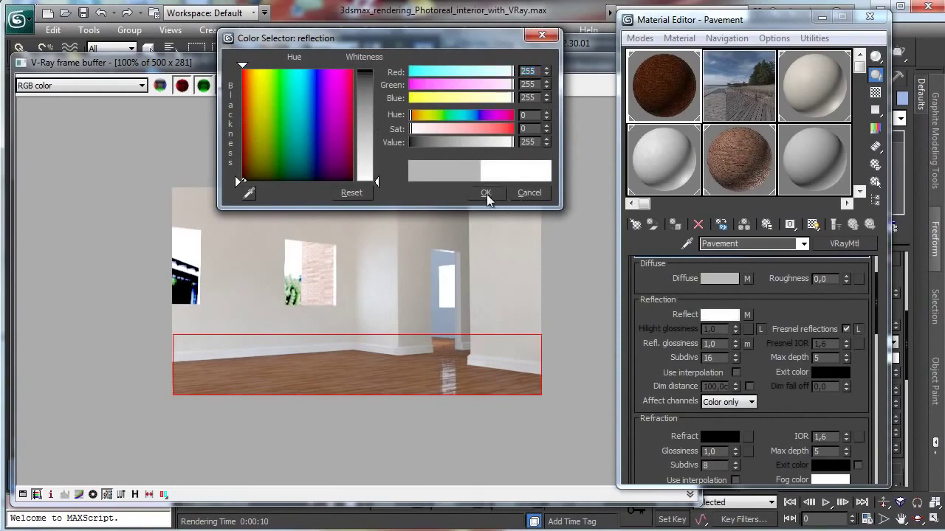
left_click(487, 193)
left_click(589, 142)
left_click(687, 85)
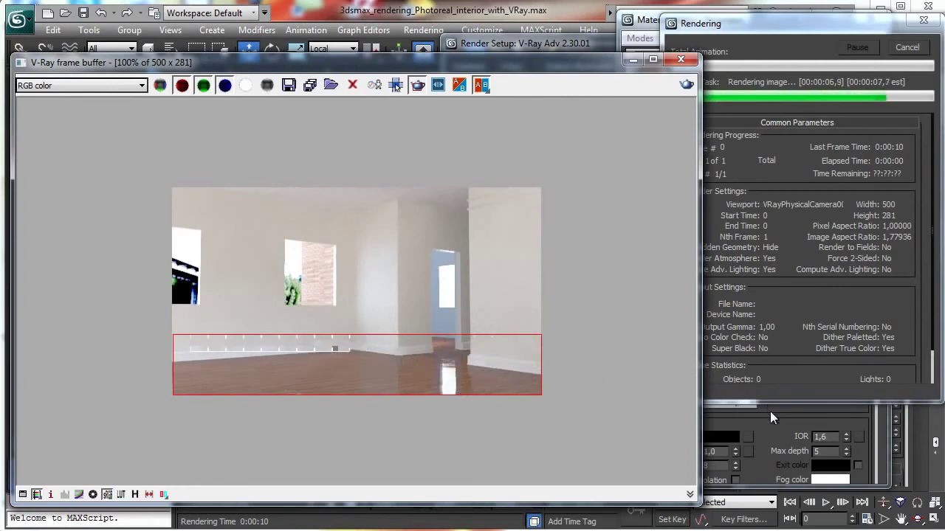
Set the Pavement material's Reflect map amount to 95 and render the floor region.
scroll(790, 413, "down", 10)
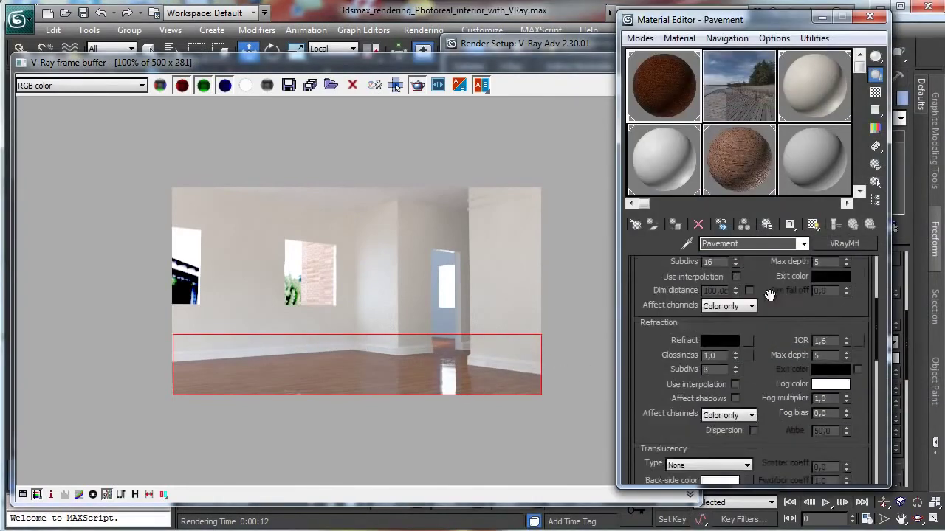
scroll(700, 316, "down", 3)
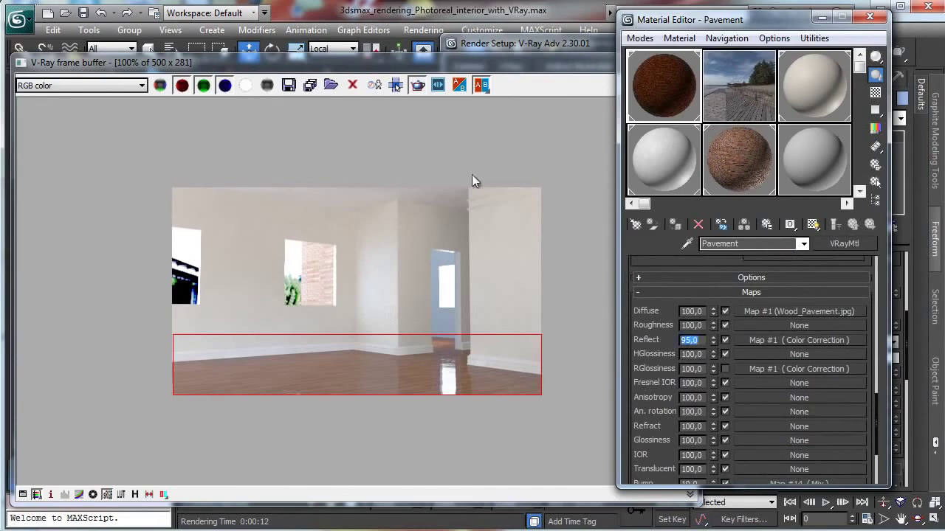
left_click(514, 246)
left_click(687, 87)
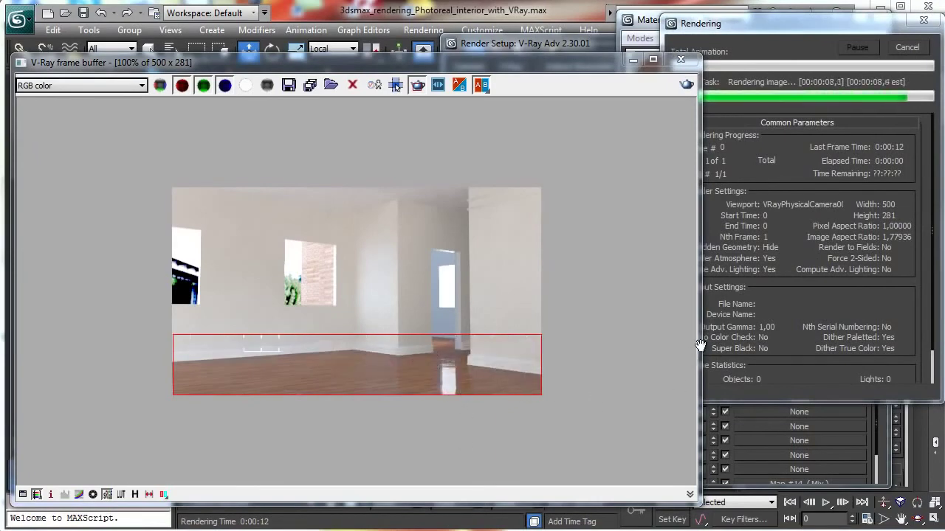
Enable the RGlossiness map of the Pavement material and render the floor region.
left_click(730, 290)
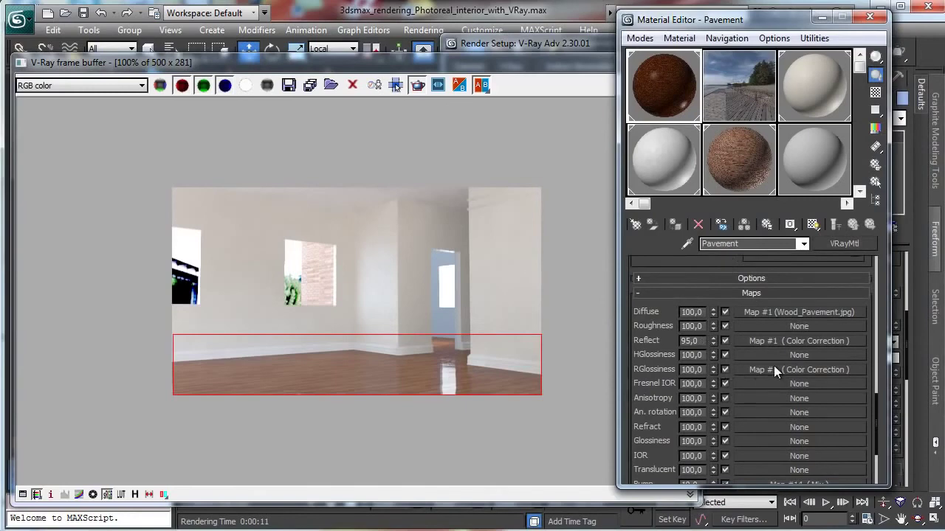
left_click(553, 61)
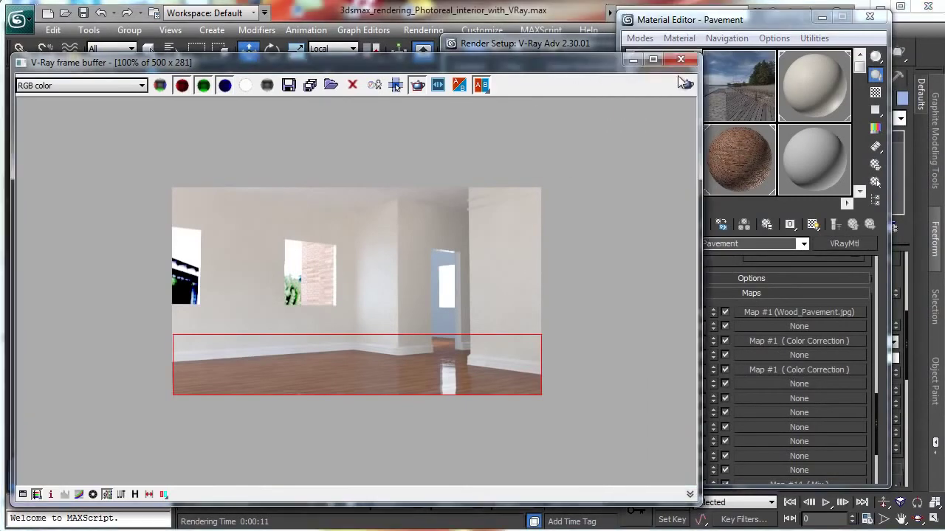
left_click(687, 84)
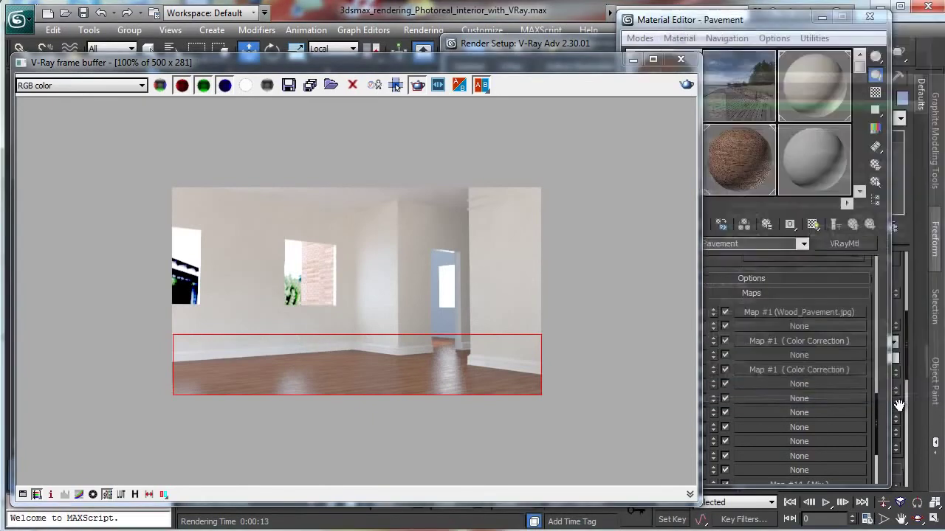
In the RGlossiness Color Correction map, set brightness to 100 and contrast to 74.751, and render the floor region.
left_click(825, 369)
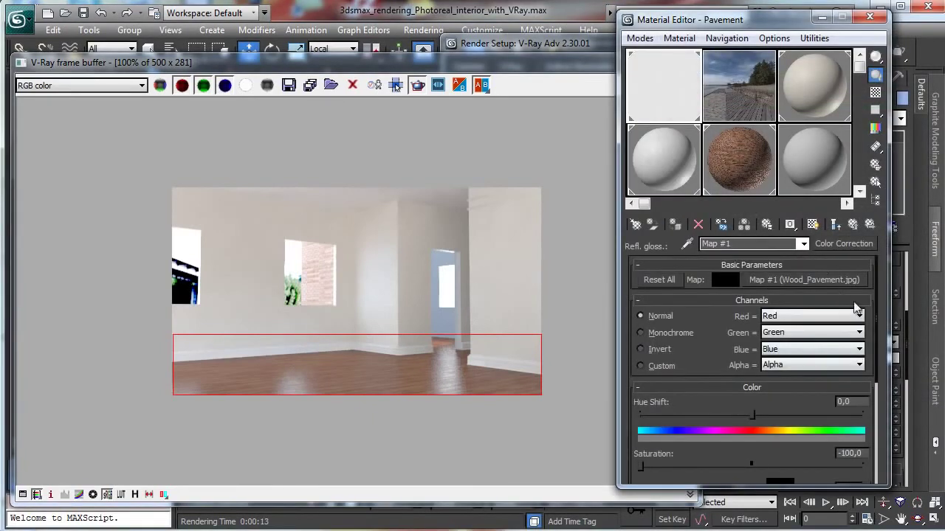
scroll(730, 346, "down", 5)
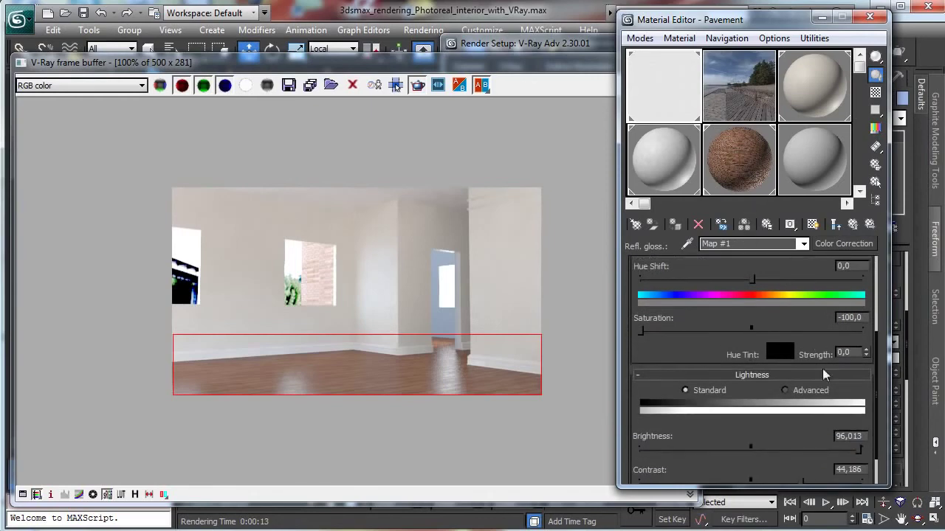
scroll(798, 351, "down", 1)
left_click_drag(816, 440, 825, 440)
left_click_drag(859, 405, 863, 405)
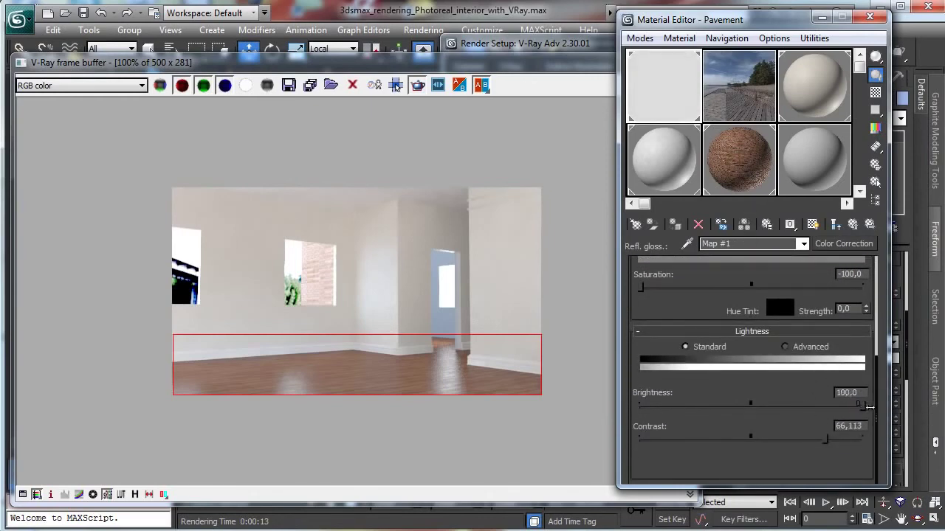
left_click_drag(834, 444, 835, 445)
left_click(607, 82)
left_click(687, 85)
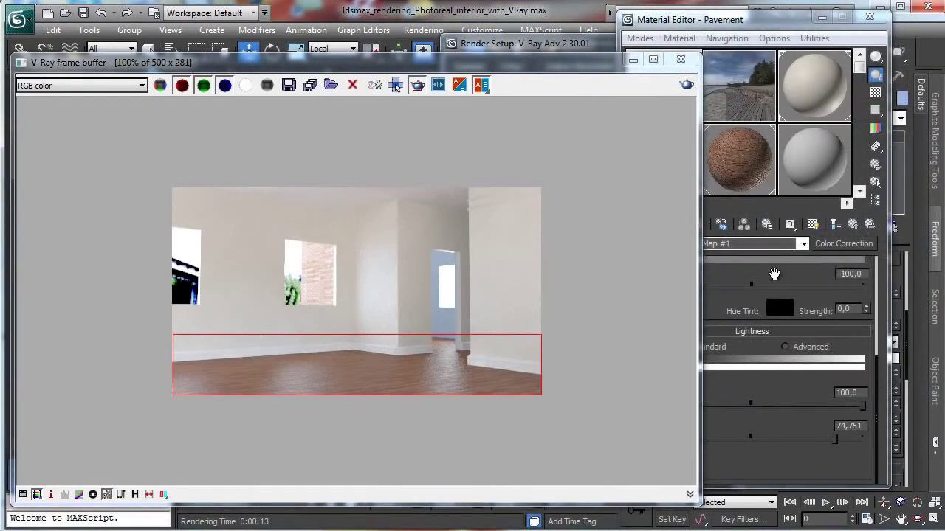
Return to the Pavement material, set its reflection glossiness to 0,9 and render the floor region.
left_click(774, 274)
left_click(839, 226)
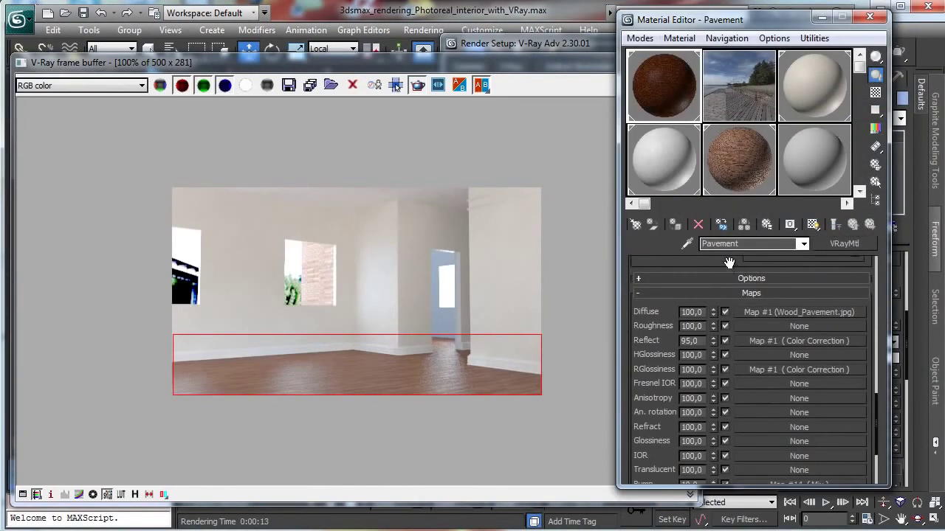
left_click_drag(730, 263, 653, 524)
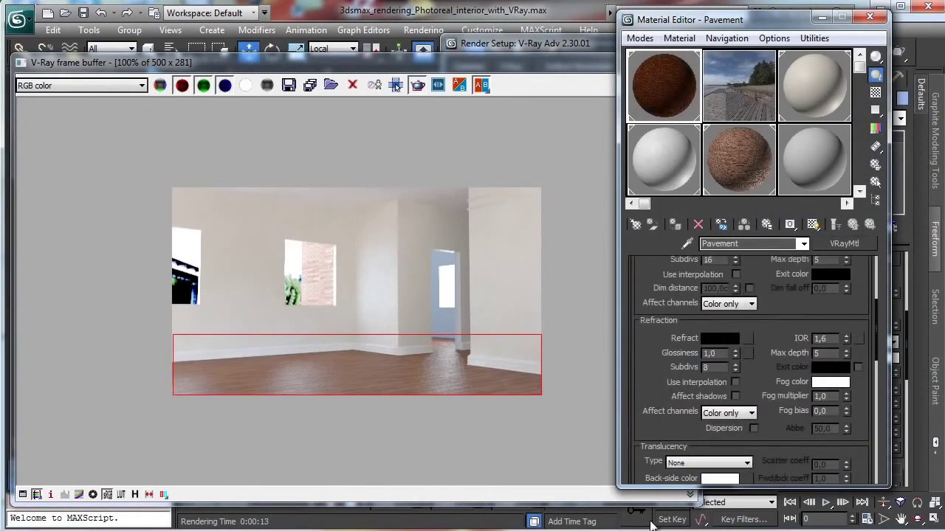
scroll(778, 332, "up", 3)
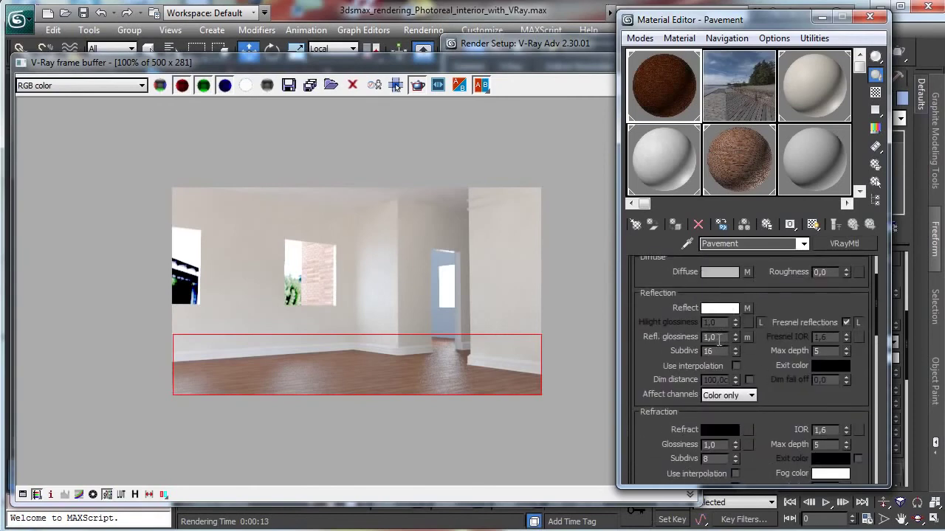
type("0,9")
key("Return")
left_click(587, 65)
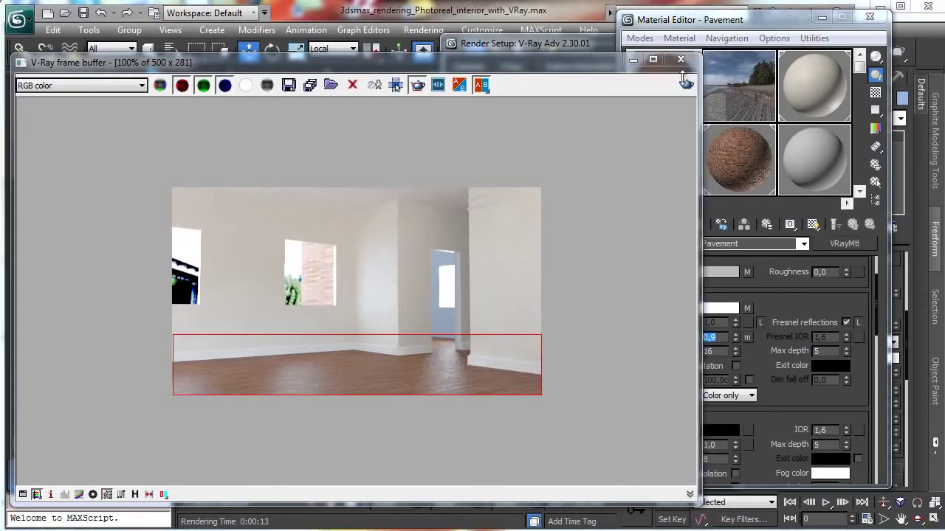
left_click(686, 85)
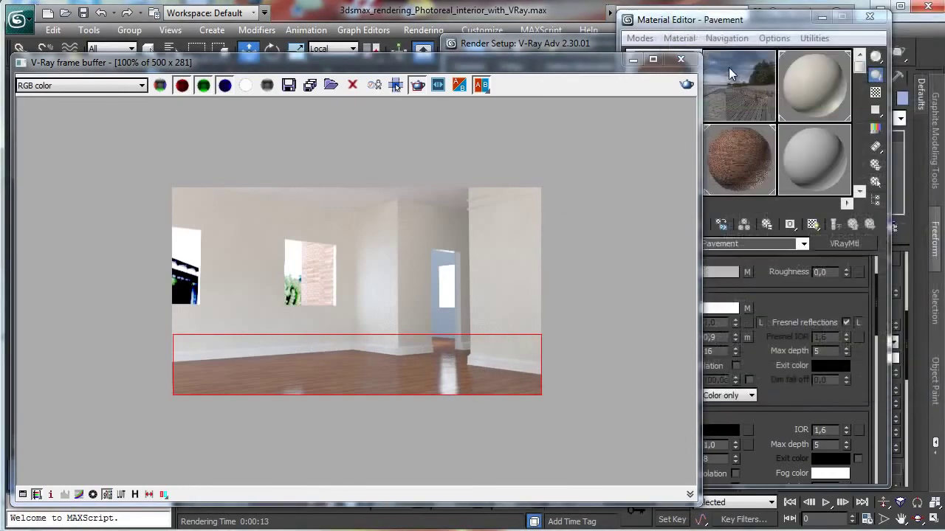
Change the Pavement material's RGlossiness map amount and render the floor region.
left_click(750, 31)
scroll(749, 354, "down", 10)
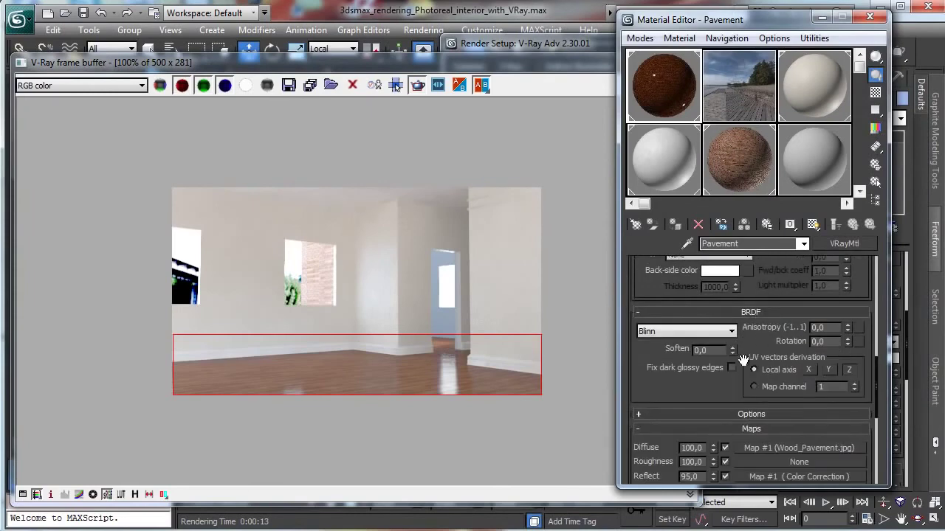
left_click_drag(696, 211, 696, 208)
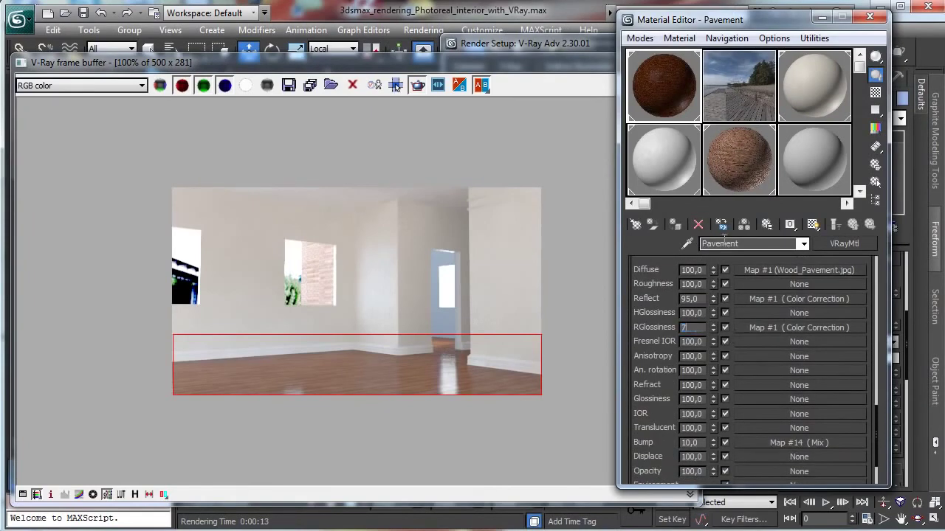
left_click(541, 61)
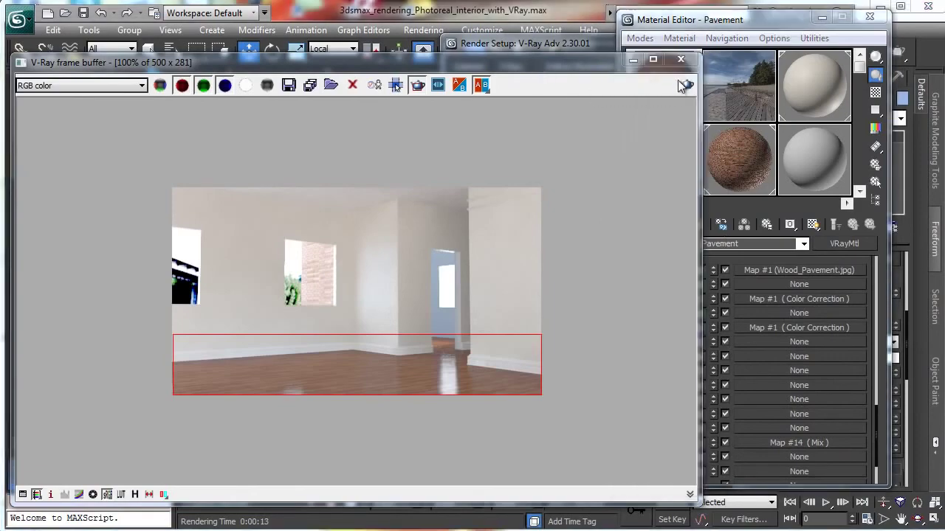
left_click(686, 85)
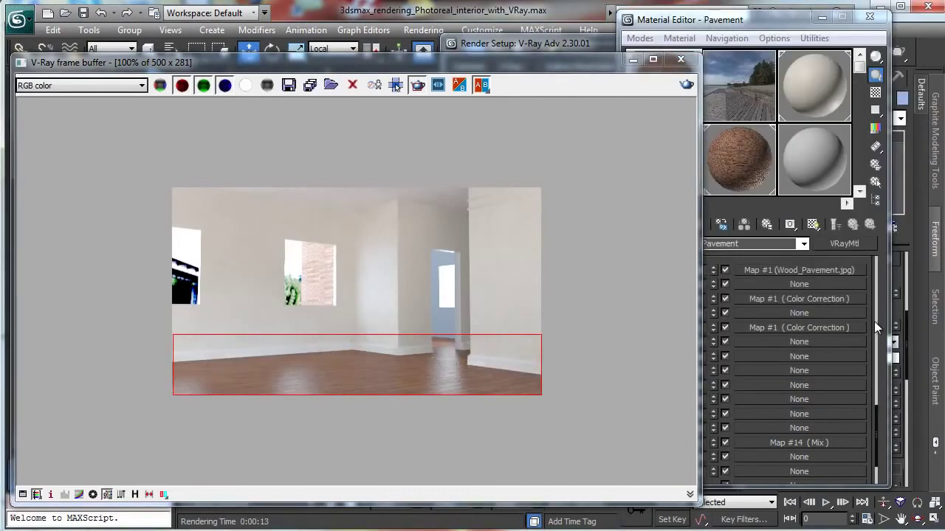
Set the Pavement material's RGlossiness map amount to 45 and render the floor region.
left_click(875, 324)
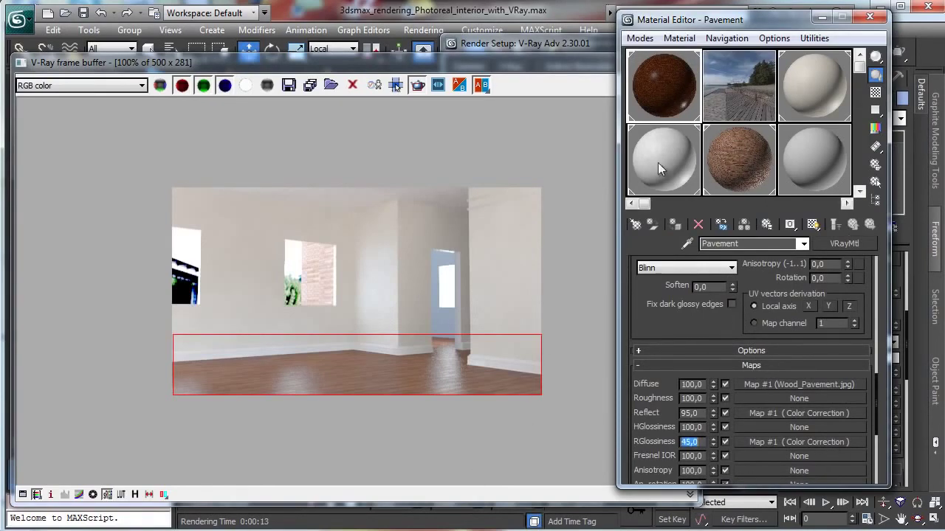
left_click(580, 67)
left_click(685, 87)
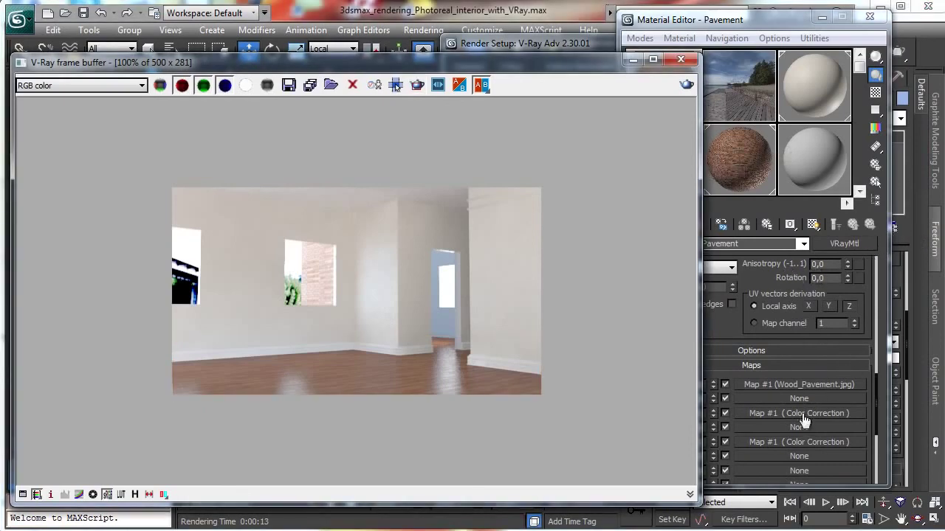
Minimize the Material Editor, restore the Render Setup window and define a render region over the wall corner and doorway.
left_click(821, 17)
left_click(711, 467)
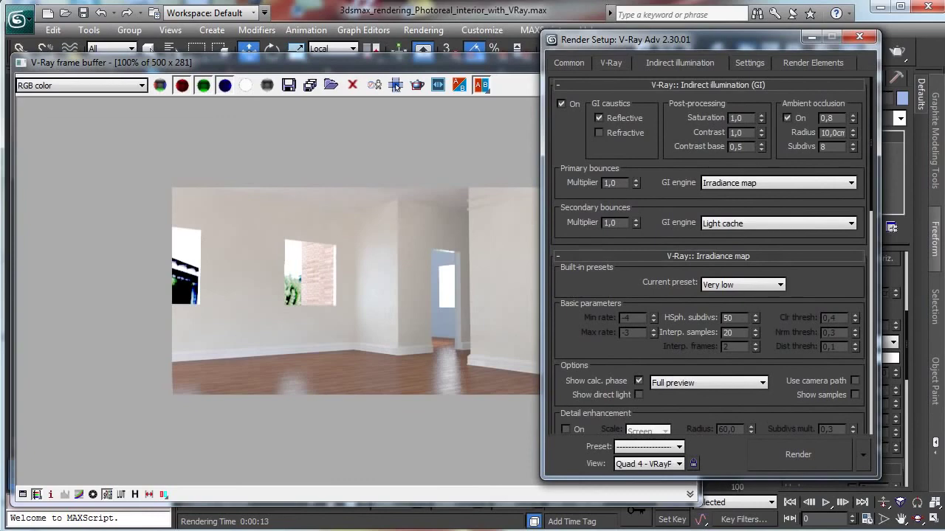
left_click(397, 86)
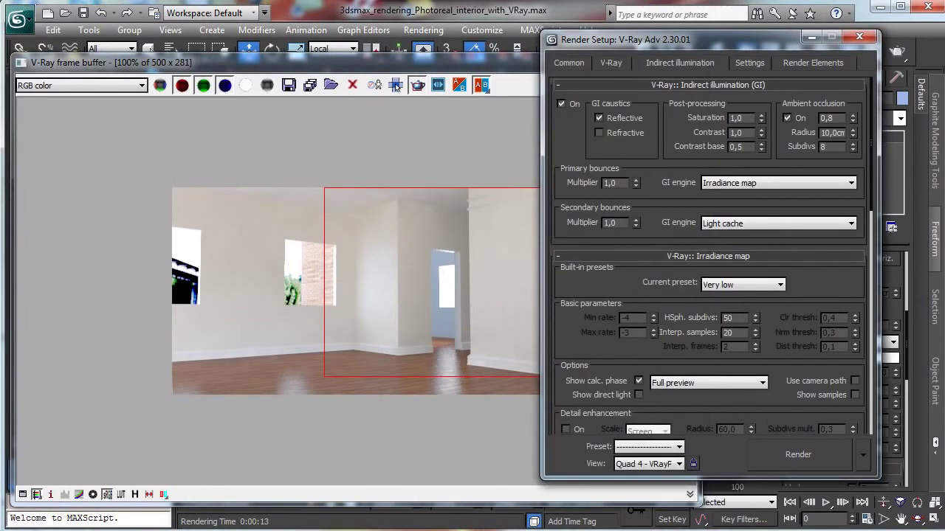
Set the GI ambient occlusion to amount 1, radius 35 cm and 16 subdivs, and render the region.
type("1")
key("Tab")
type("35")
key("Return")
key("Tab")
type("16")
key("Return")
key("F9")
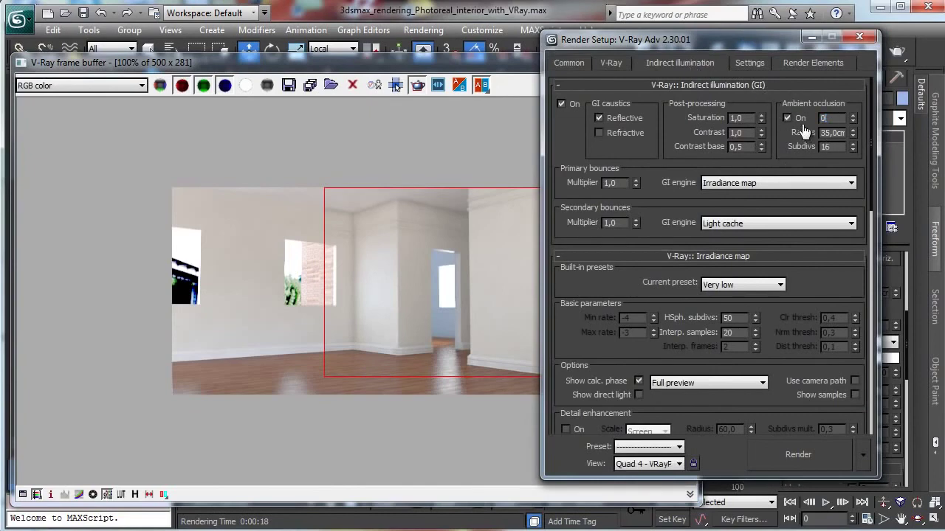
Set the GI ambient occlusion amount to 0,75.
type("0,75")
key("Return")
Set the irradiance map preset to High and turn on its detail enhancement.
left_click_drag(865, 155, 881, 74)
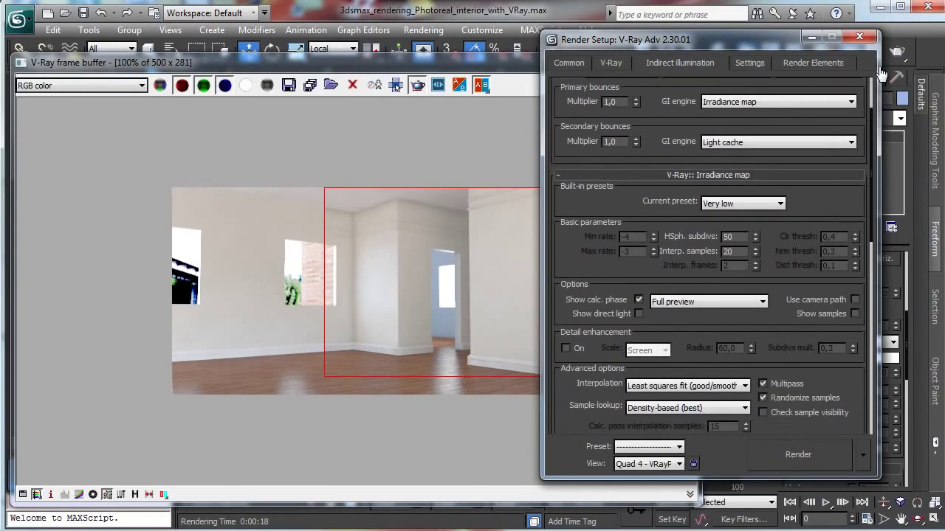
left_click(743, 203)
left_click(745, 264)
left_click(566, 349)
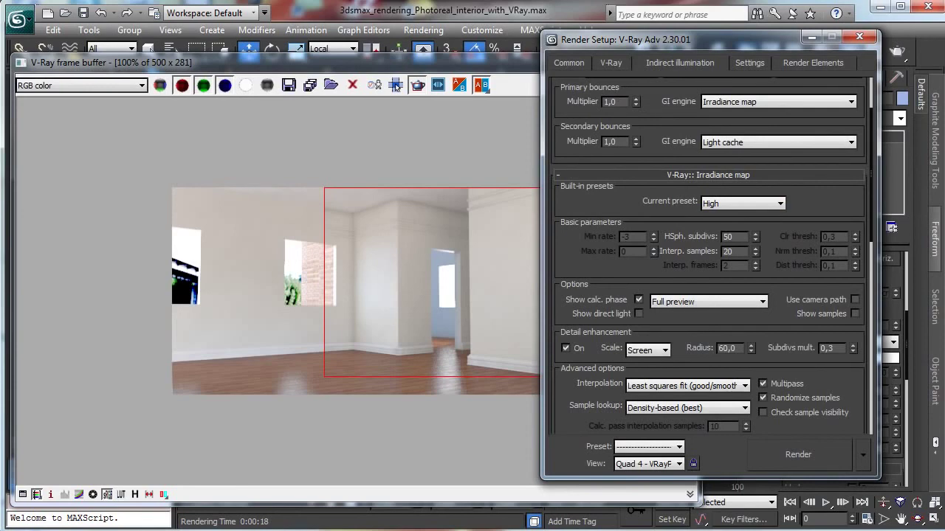
Switch the irradiance map preset through Medium and High to Custom, with min rate -3 and max rate -1.
left_click(743, 203)
left_click(741, 246)
left_click(743, 203)
left_click(738, 264)
left_click(743, 203)
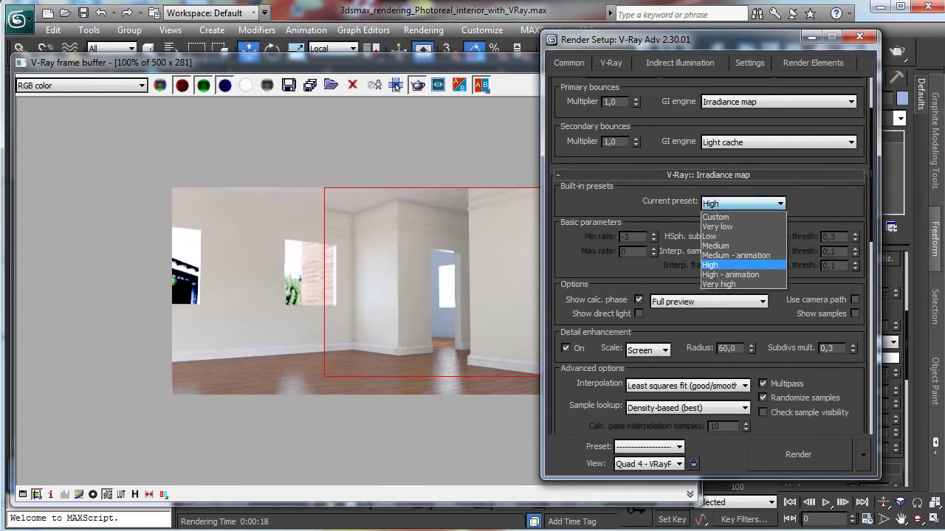
left_click(716, 217)
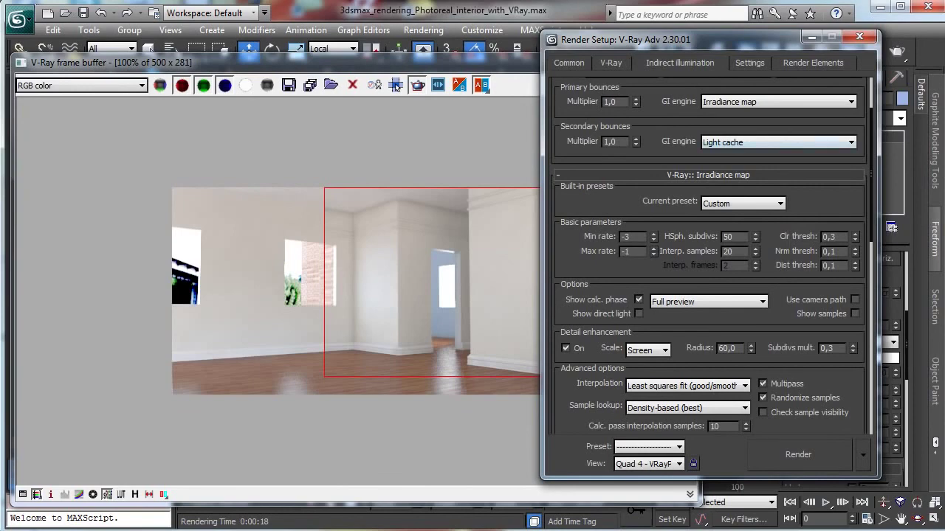
Turn off the region render in the V-Ray frame buffer and return to the Render Setup window.
scroll(709, 258, "up", 3)
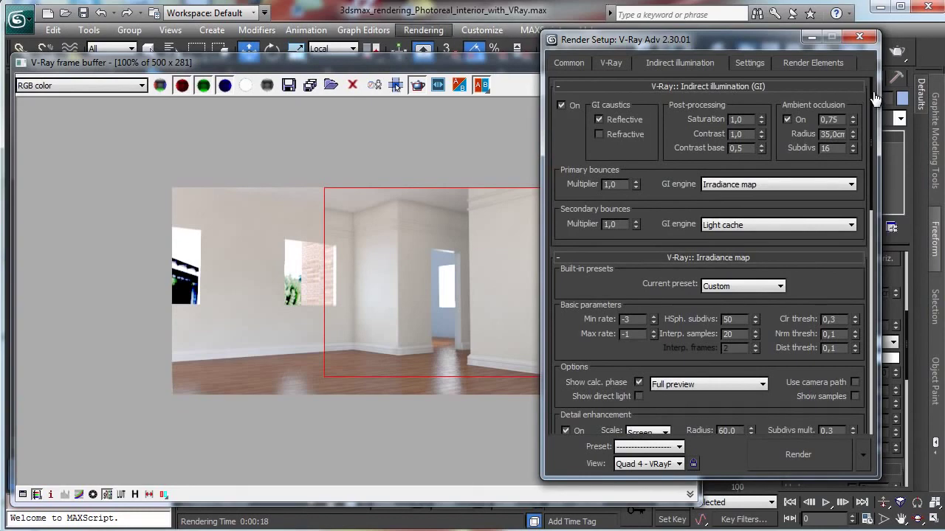
left_click(418, 85)
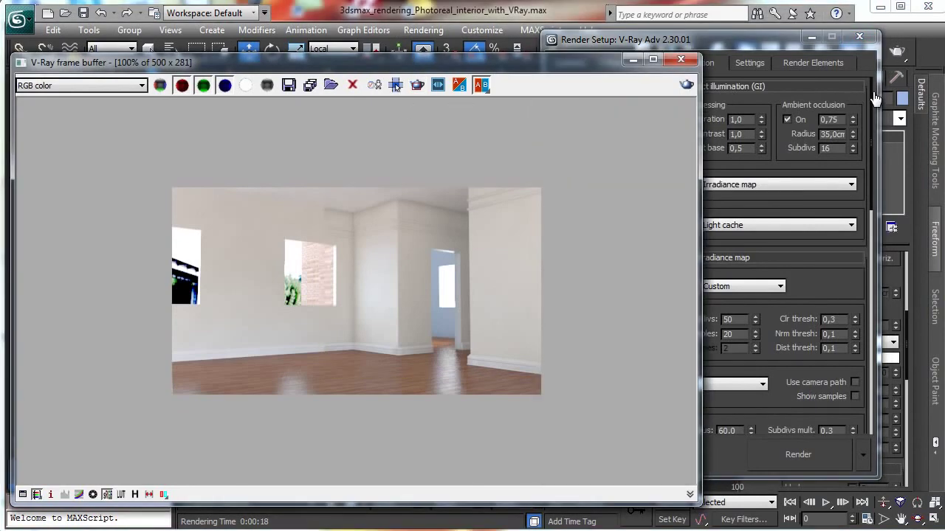
left_click(833, 121)
Set the output width to 900 with the image aspect locked and render the full camera view.
left_click(569, 63)
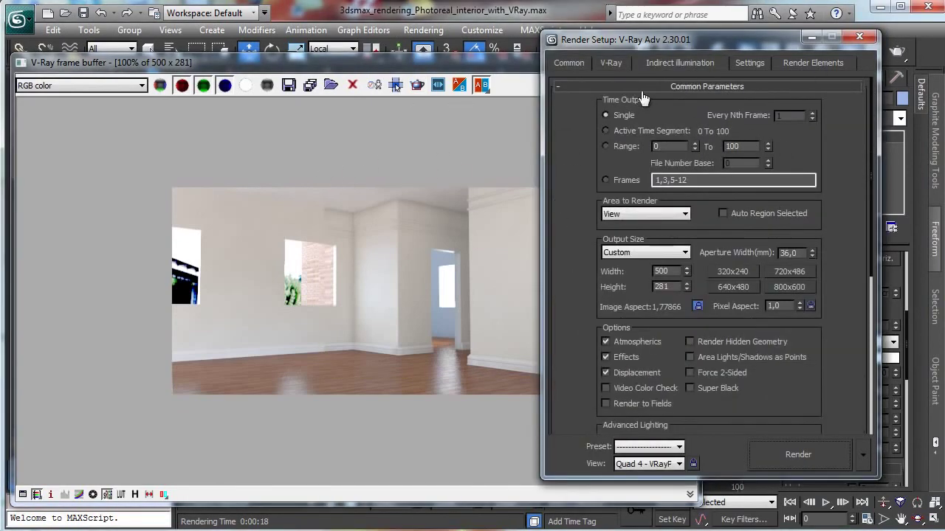
left_click_drag(671, 272, 155, 171)
type("900")
key("Return")
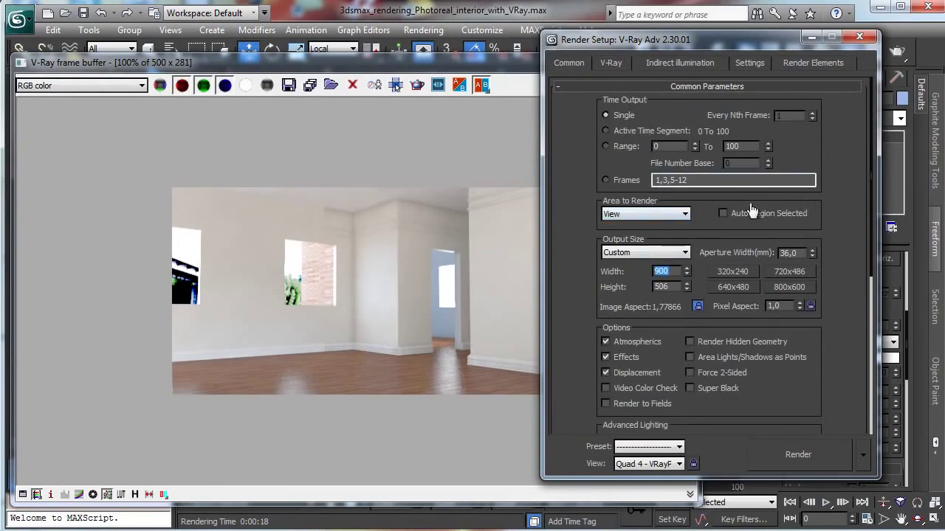
key("shift+q")
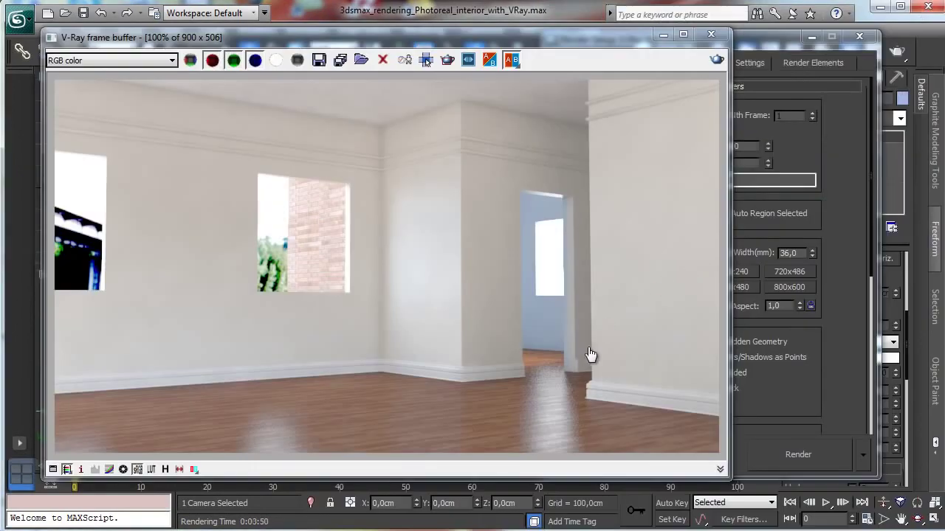